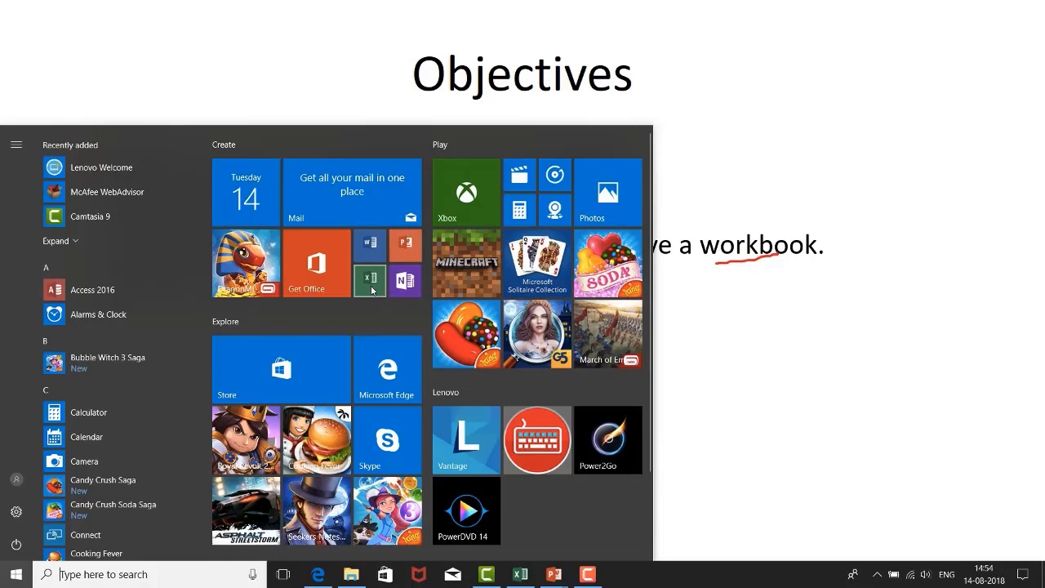
Step: Start Excel with a blank workbook and add two more worksheets to it
left_click(372, 289)
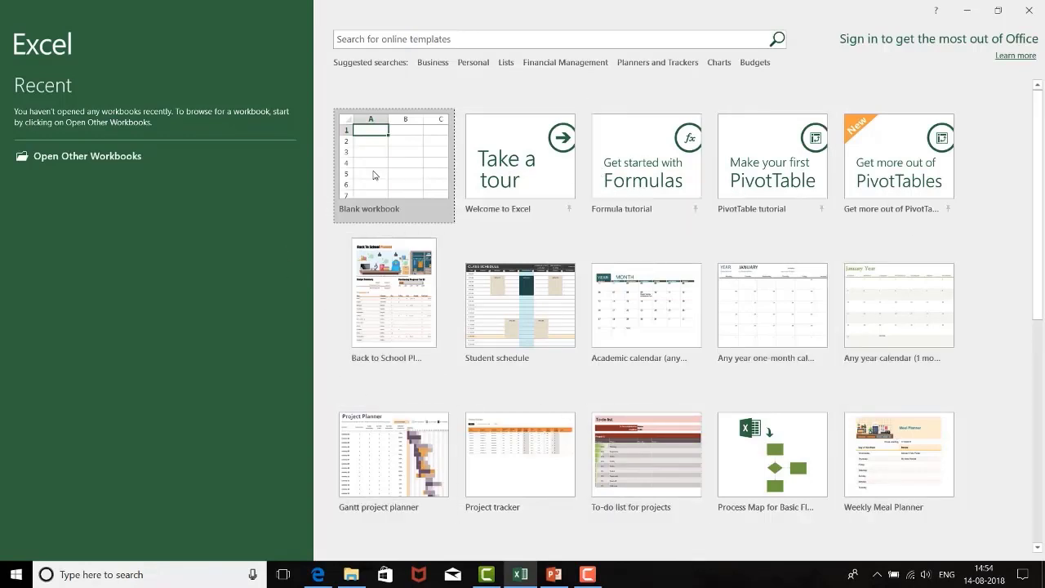
left_click(373, 174)
left_click(373, 174)
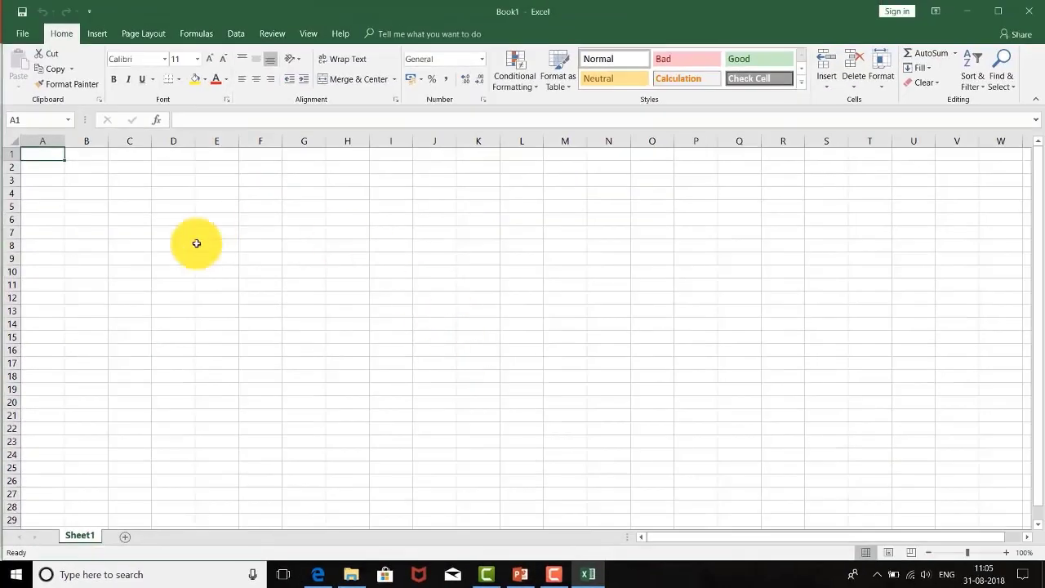
left_click(124, 535)
left_click(166, 542)
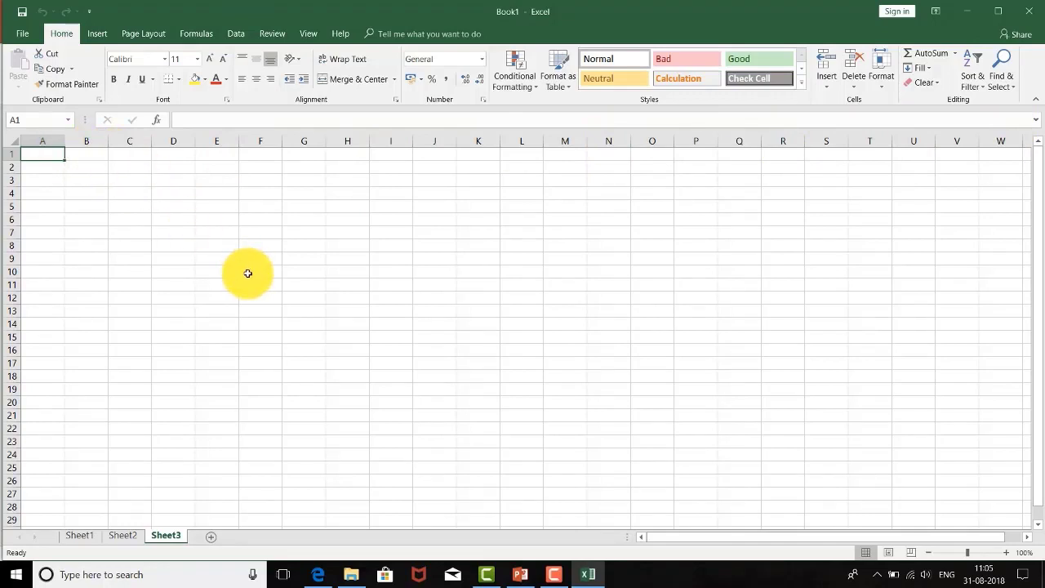
Step: Select columns C, D, E and G in turn, followed by row 3 and cell B3, to see how columns, rows and cells differ
left_click(124, 140)
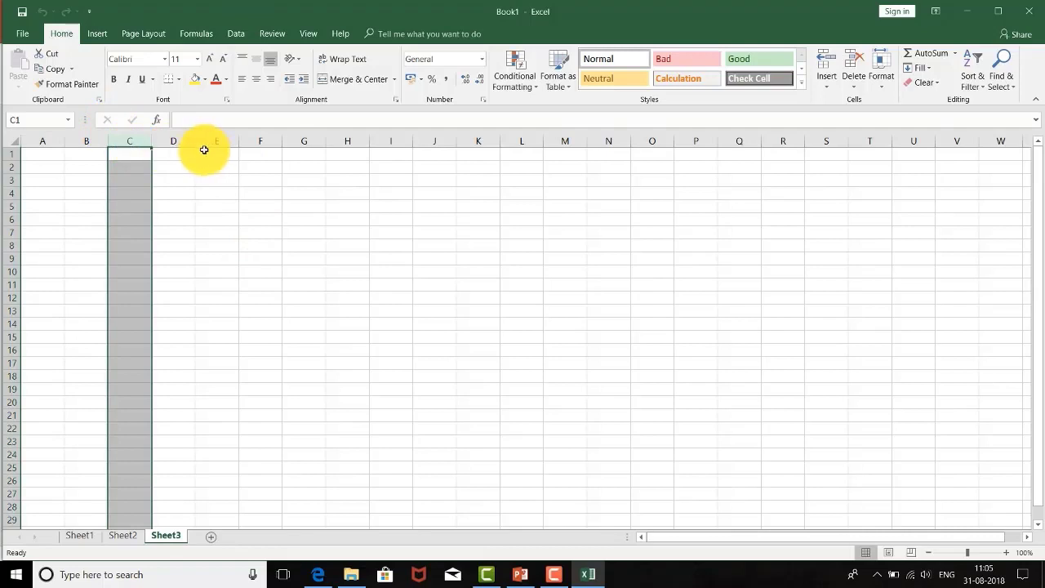
left_click(176, 141)
left_click(215, 142)
left_click(300, 140)
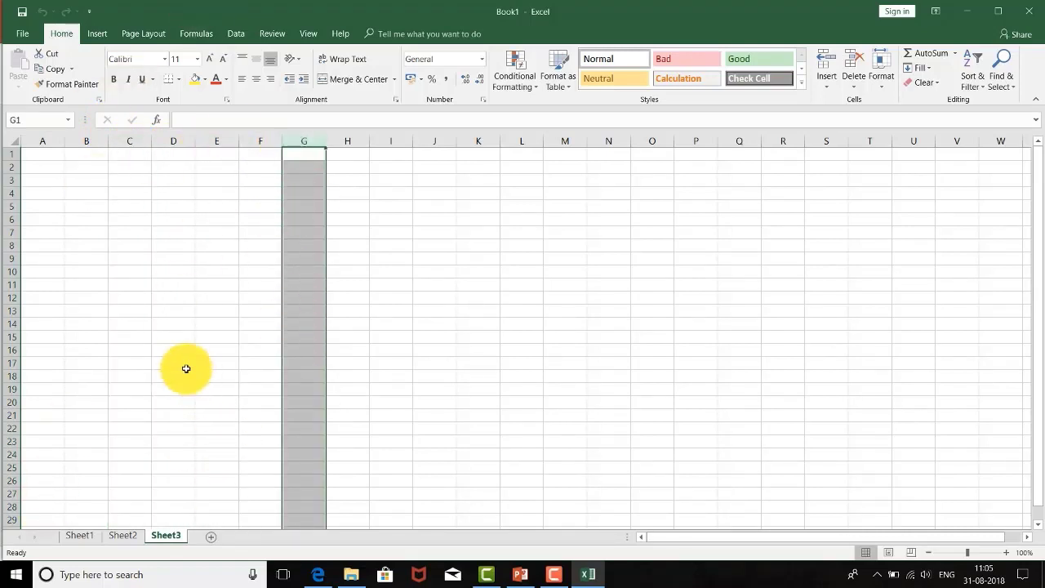
left_click(10, 179)
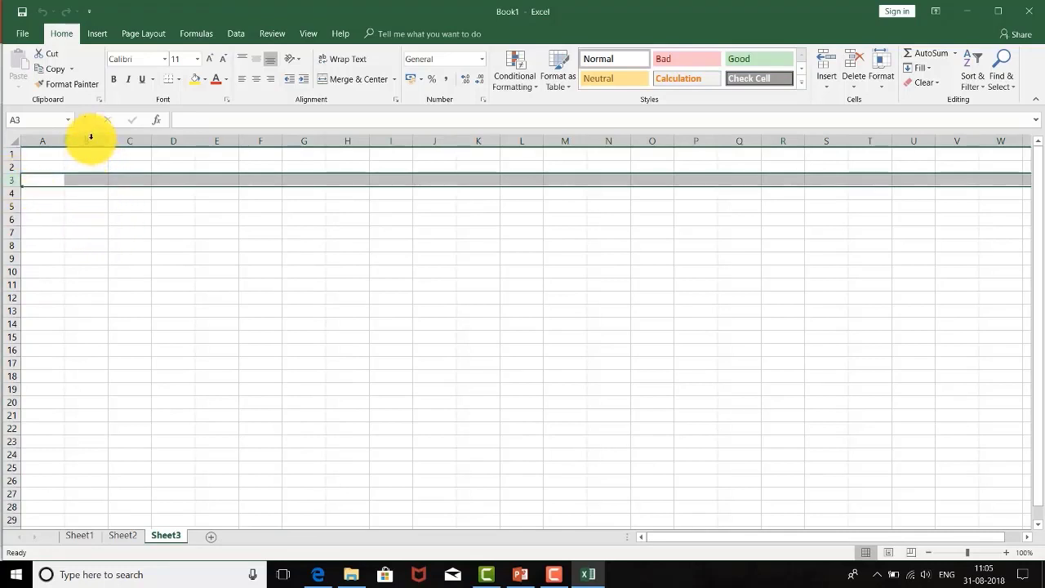
left_click(87, 179)
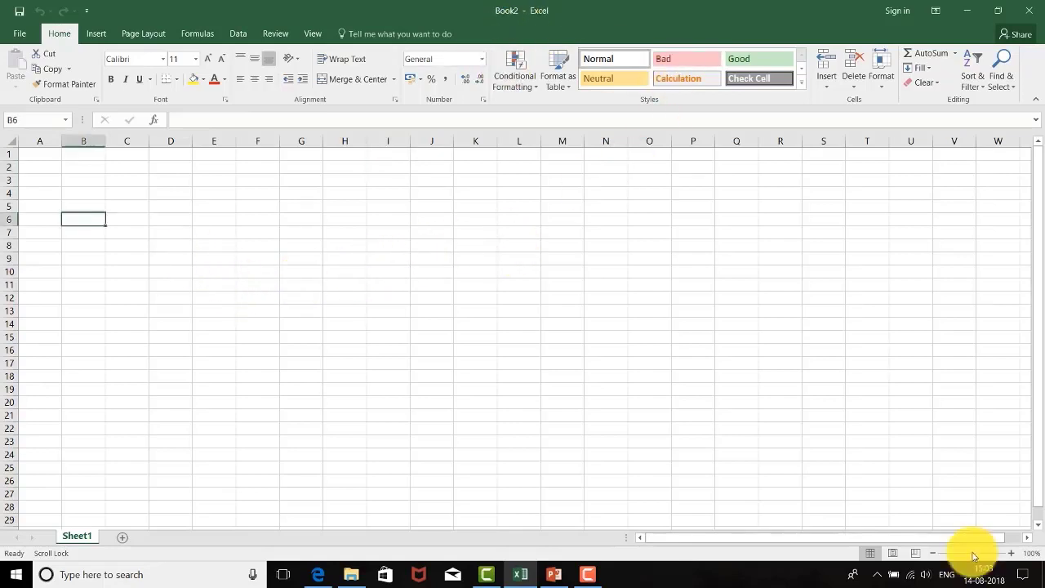
Step: Rename the Sheet1 worksheet as "Excel"
mouse_move(972, 553)
left_mouse_down()
mouse_move(990, 554)
mouse_move(956, 552)
mouse_move(1010, 545)
mouse_move(988, 553)
left_mouse_up()
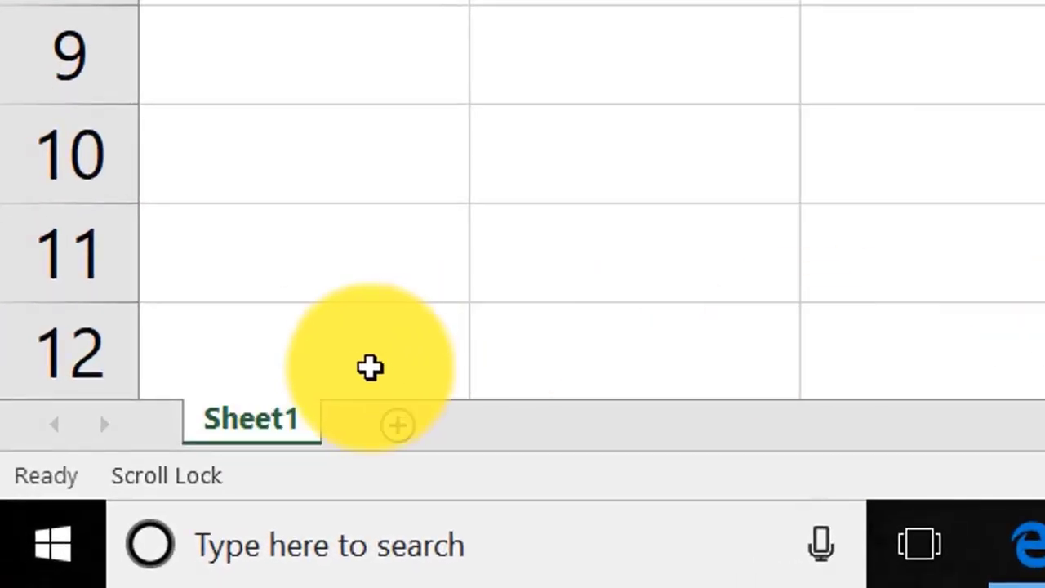
double_click(270, 427)
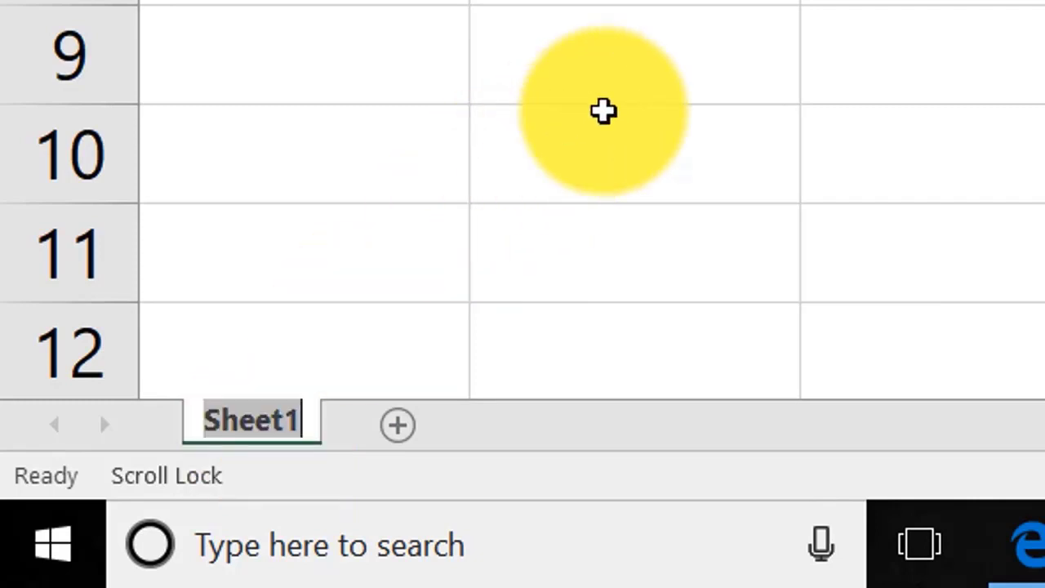
type("Excel")
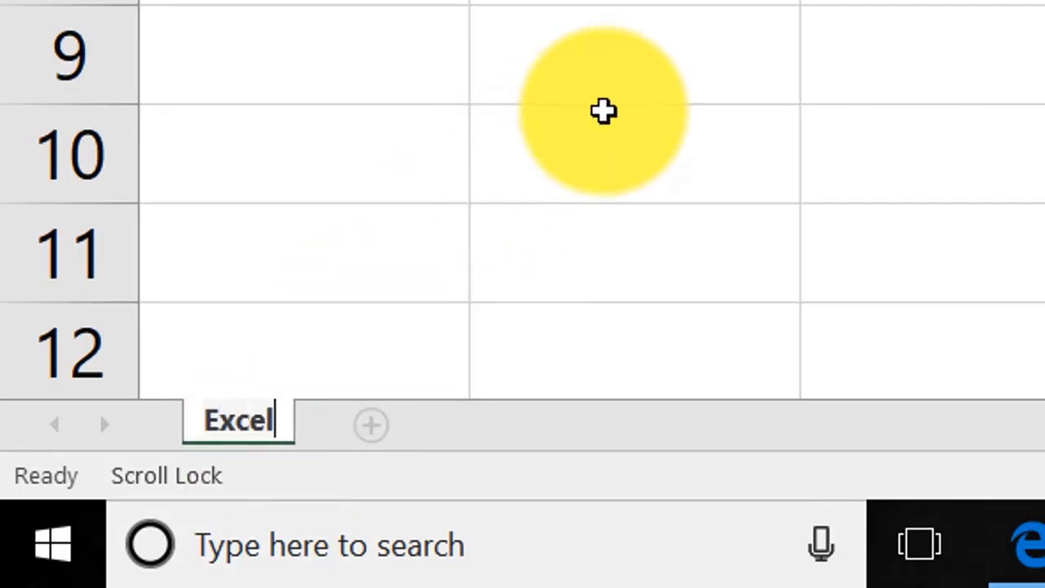
key("Return")
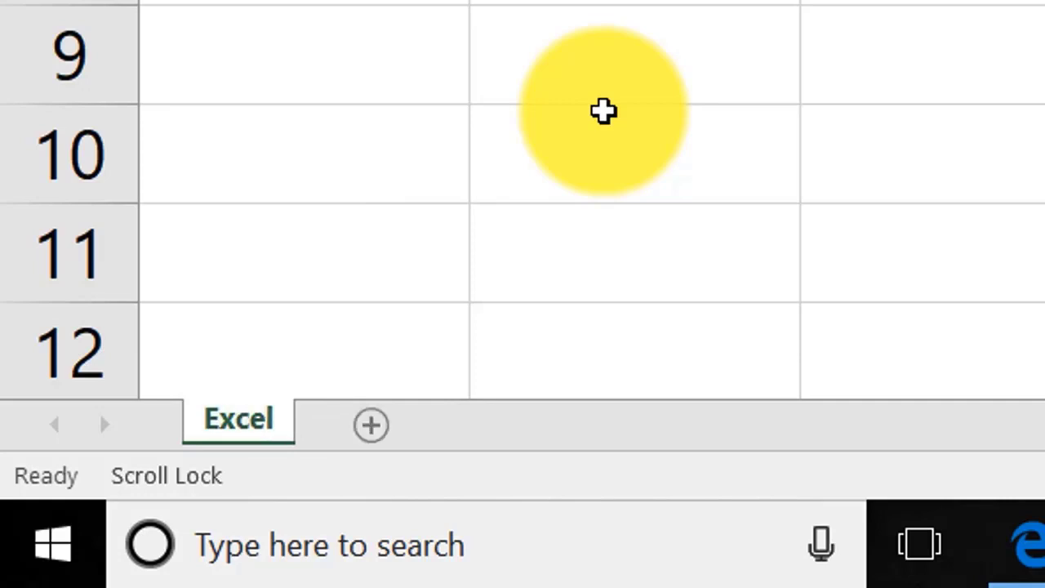
Step: Add a new worksheet after the Excel sheet and open its name for editing
left_click(367, 444)
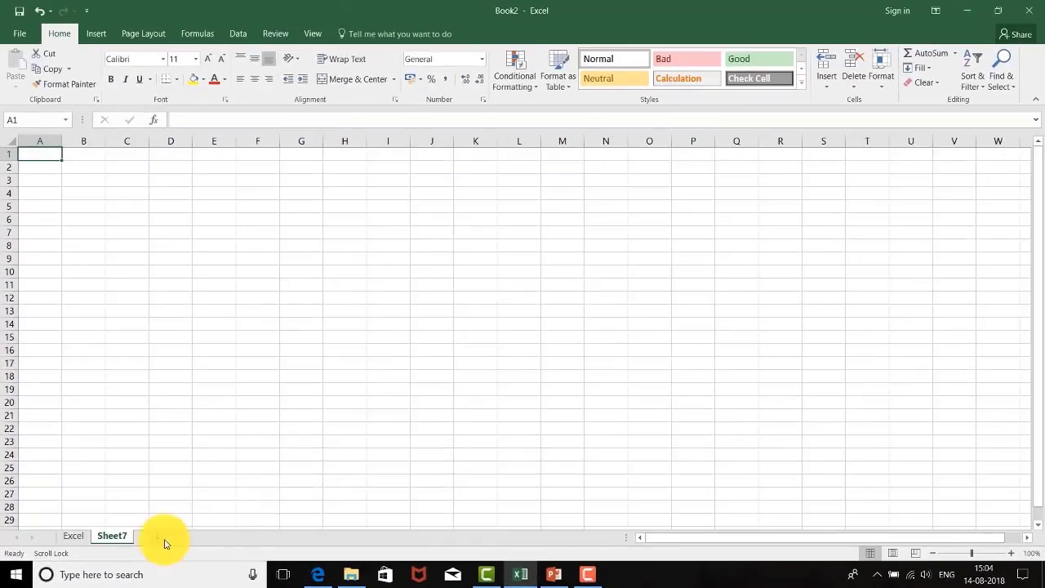
double_click(119, 537)
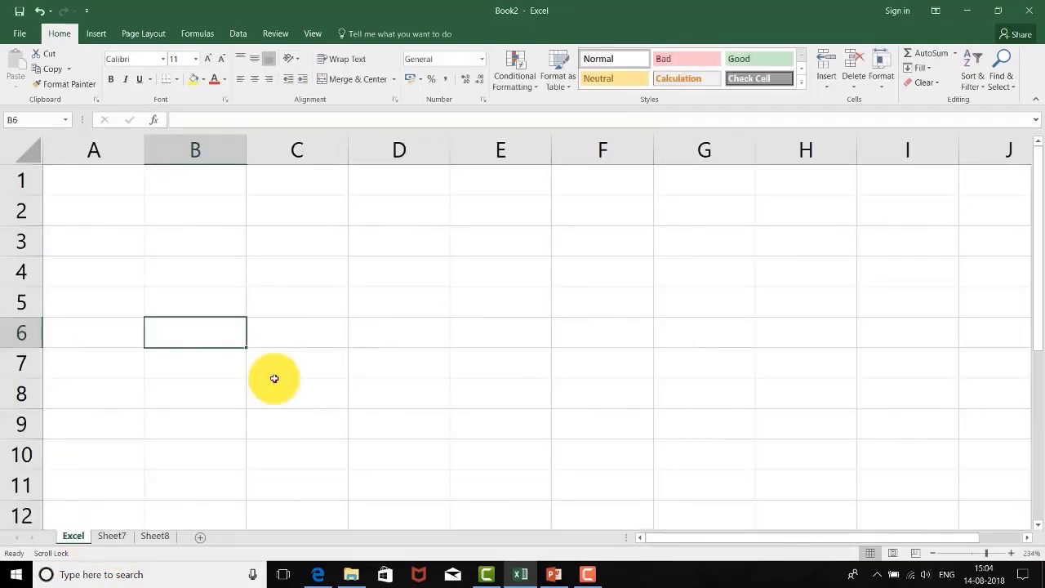
left_click_drag(1038, 159, 1017, 137)
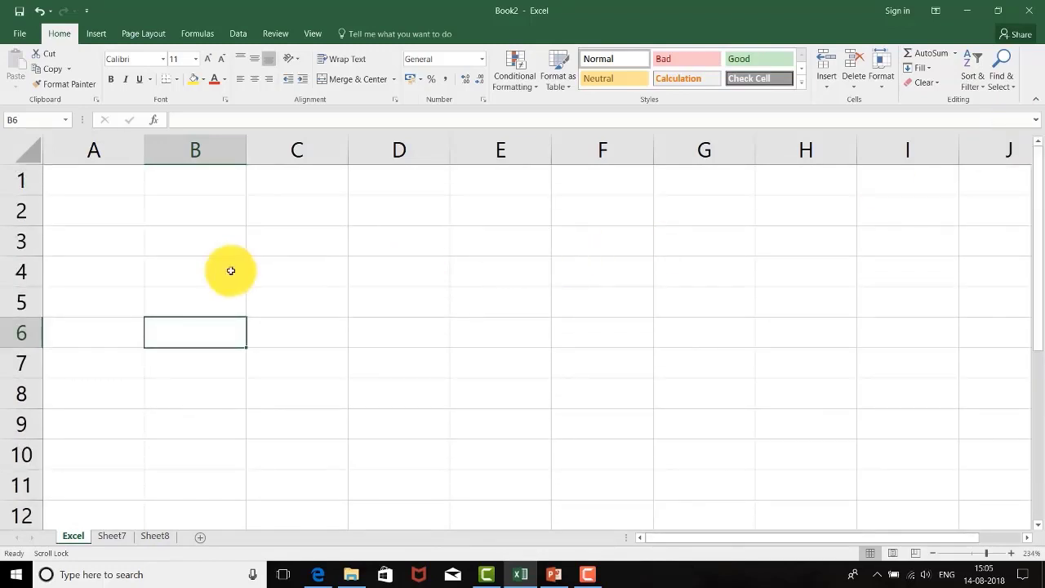
Step: Select cell B3 on the Excel sheet and look through the rows below it before returning to row 1
left_click(194, 245)
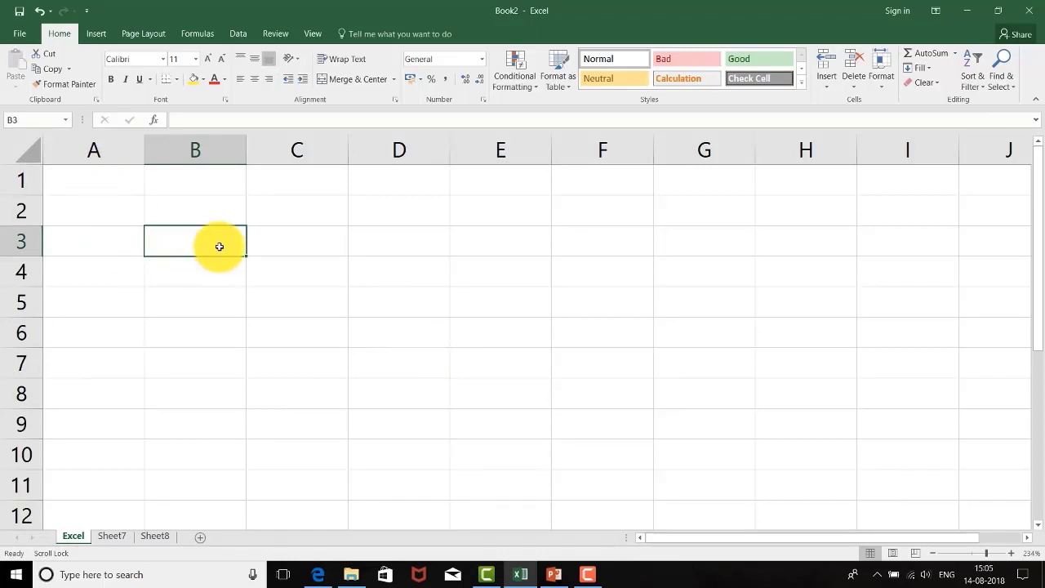
key("Down")
key("Down")
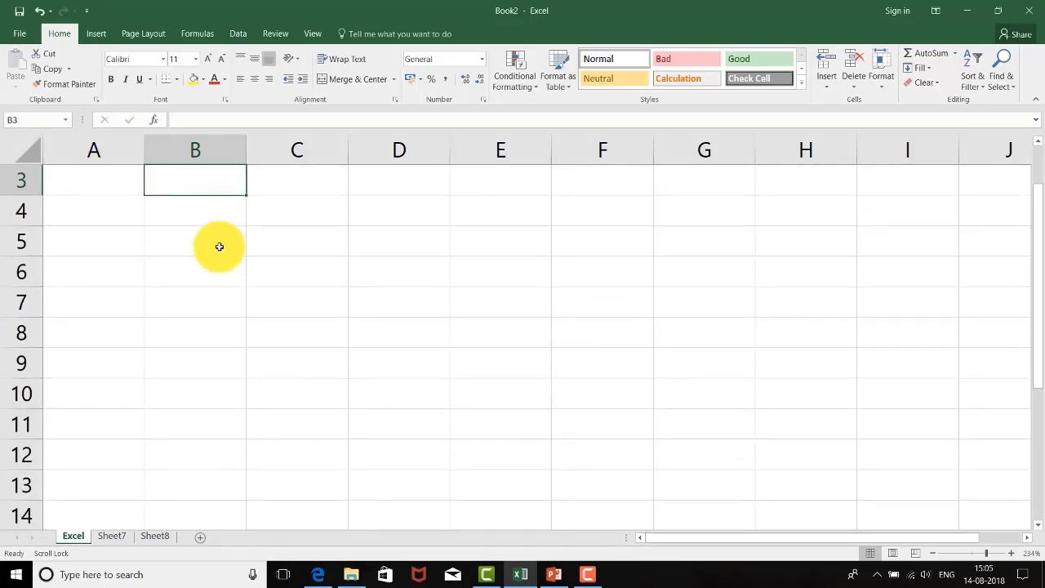
key("Down")
key("Down")
key("Down")
key("Down")
key("Down")
key("Down")
key("Down")
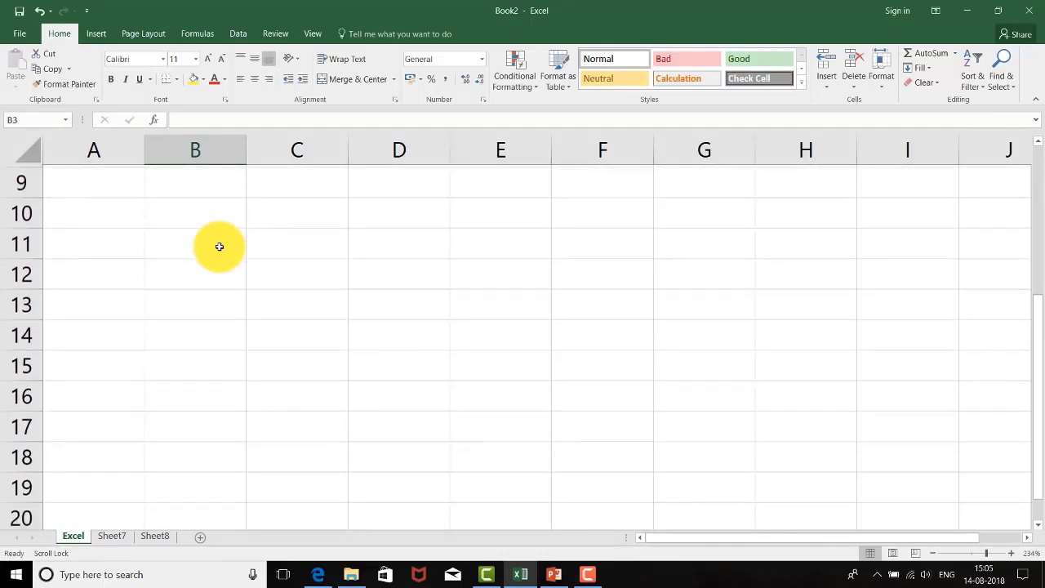
key("Up")
key("Up")
key("Up")
key("Up")
key("Up")
key("Up")
key("Up")
key("Up")
key("Up")
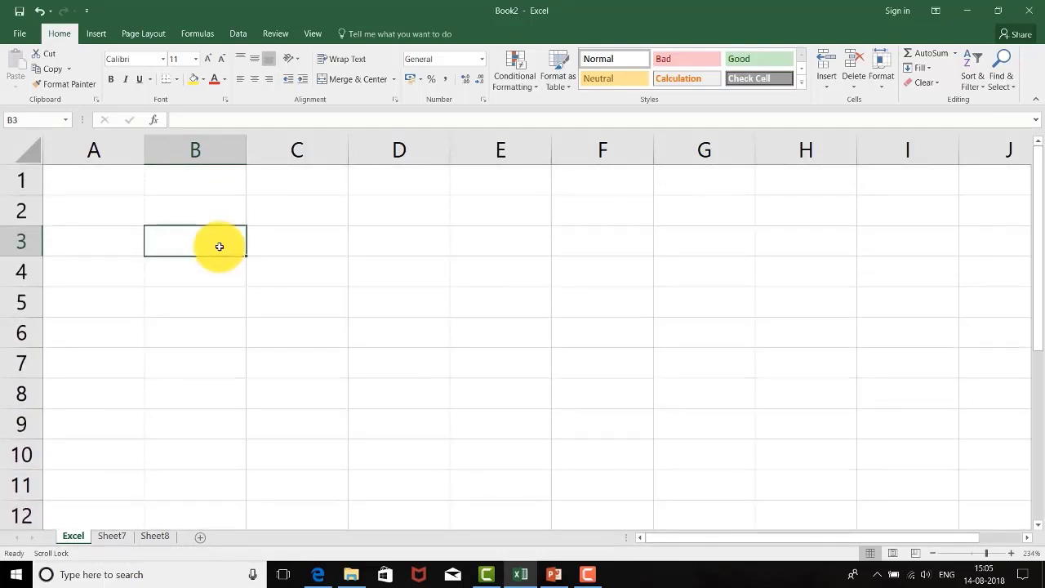
Step: Select cells A1, F3, A1 again and E1 in turn to check how each cell's address is shown
left_click(87, 187)
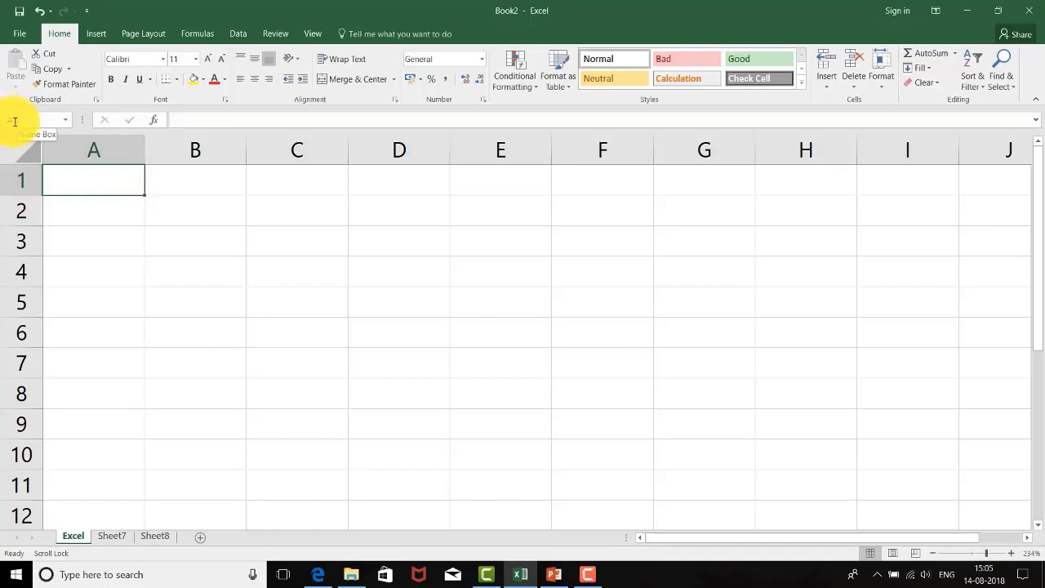
left_click(566, 250)
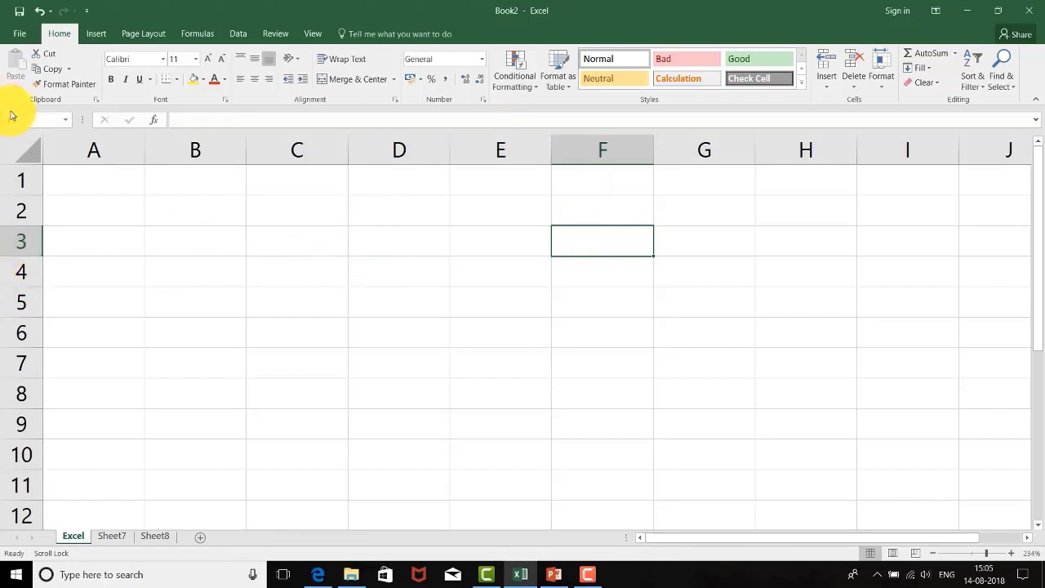
key("ctrl+Home")
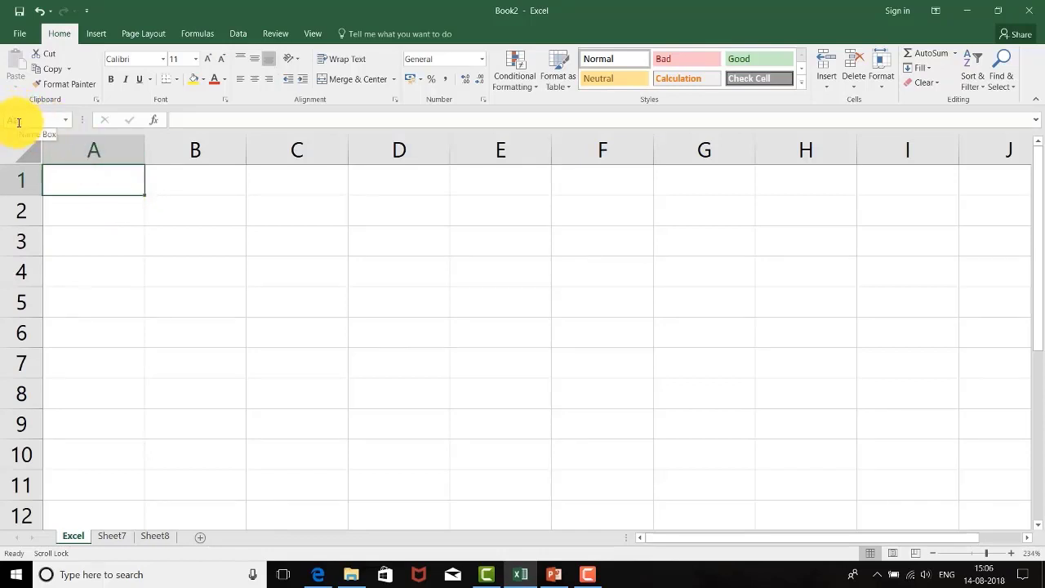
left_click(493, 189)
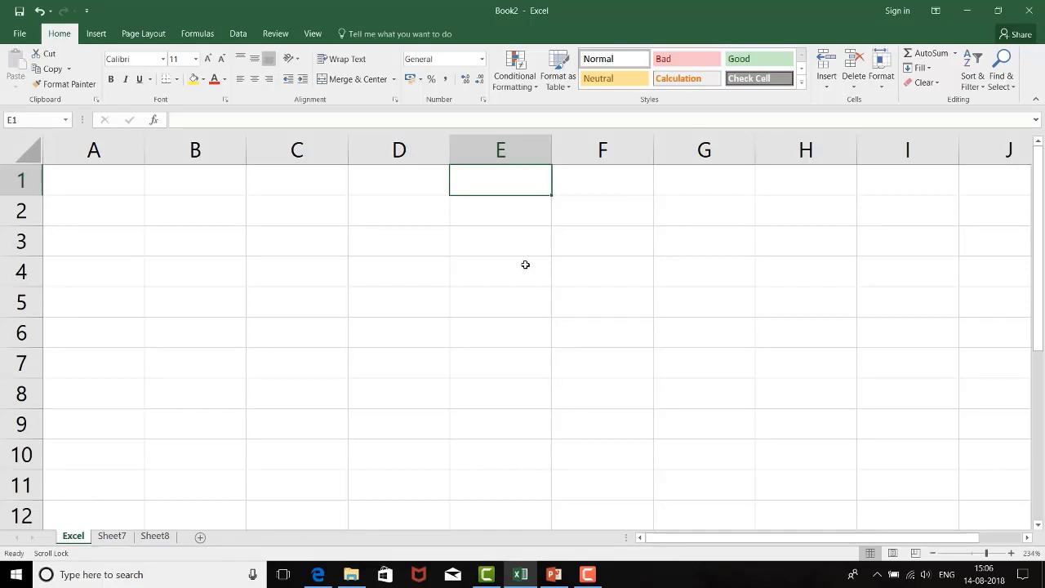
Step: Enter the text "Excel" in cell A1
left_click(107, 186)
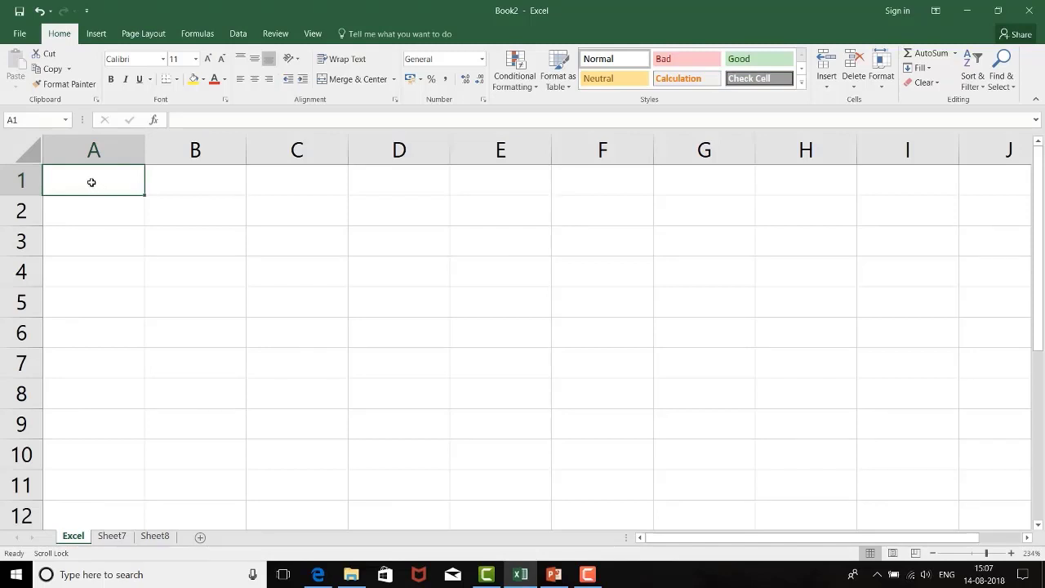
double_click(92, 182)
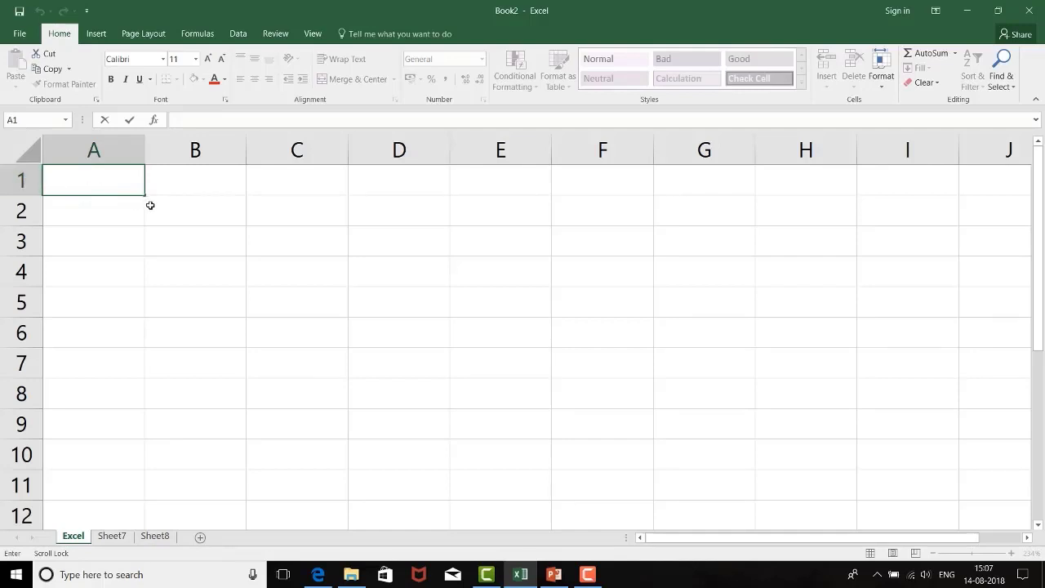
key("Escape")
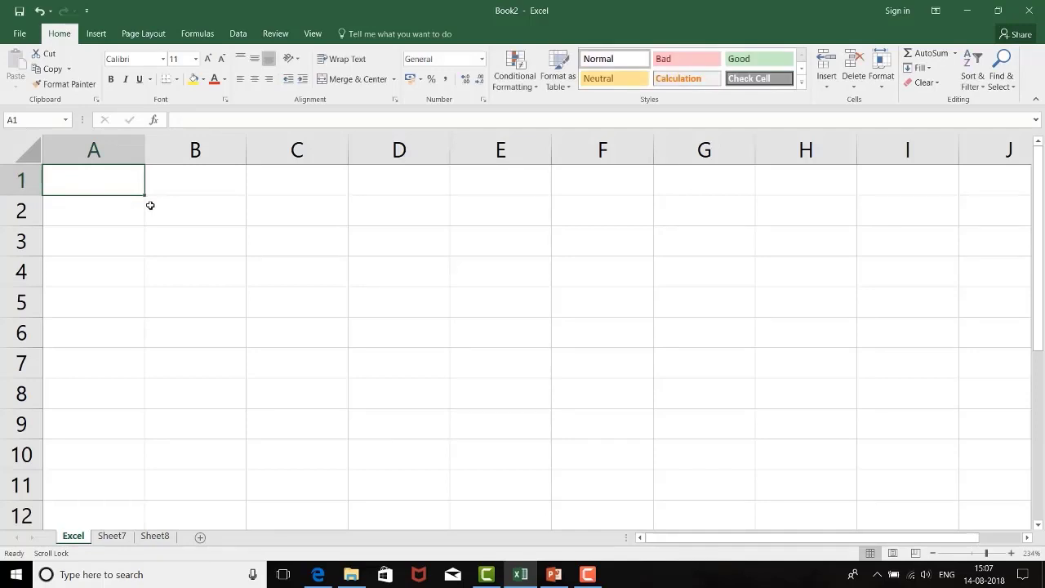
type("Excel")
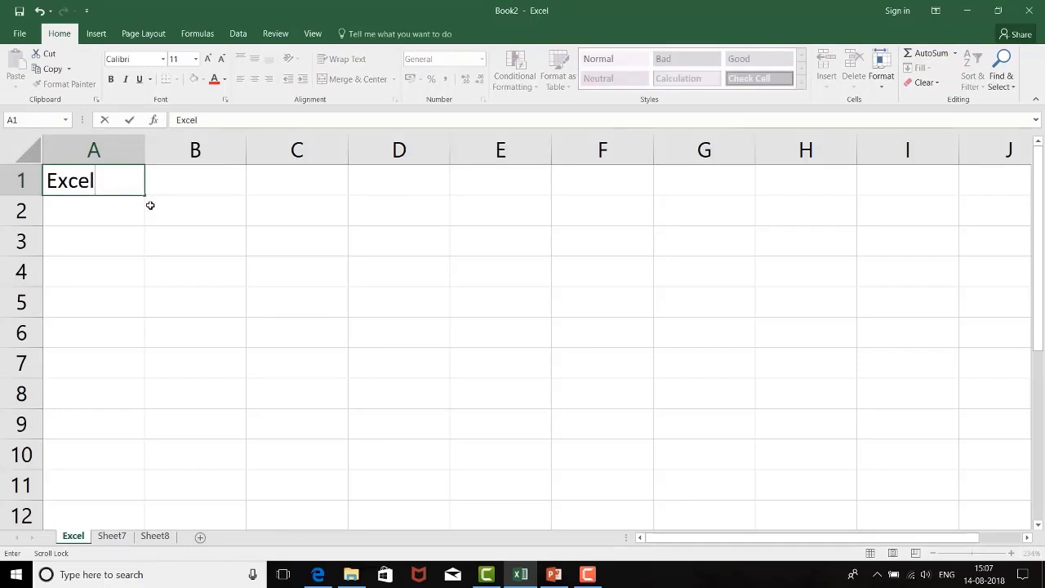
key("Right")
key("Left")
Step: Enter the number 90 in cell B1
left_click(181, 180)
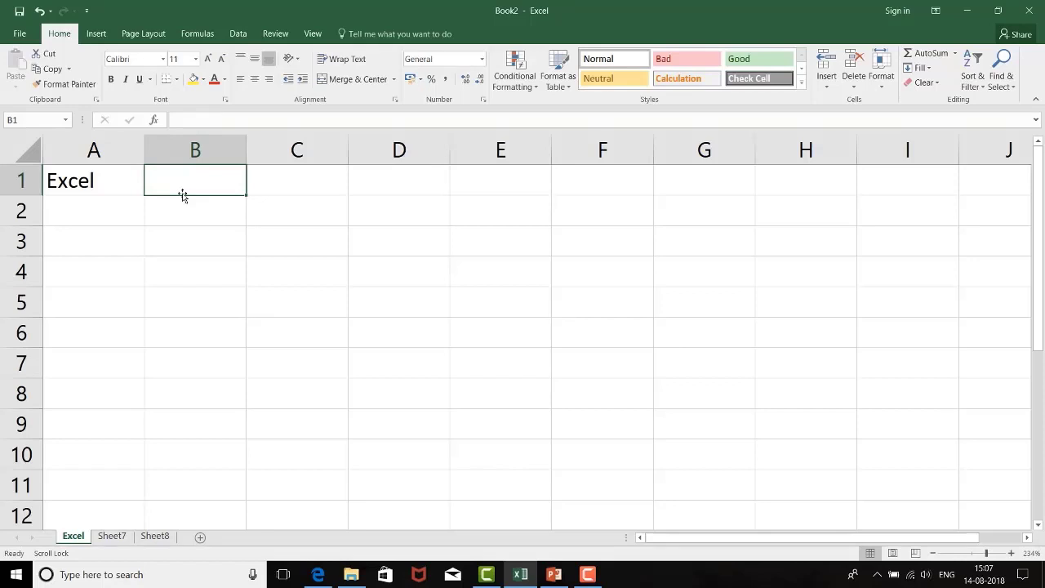
type("90")
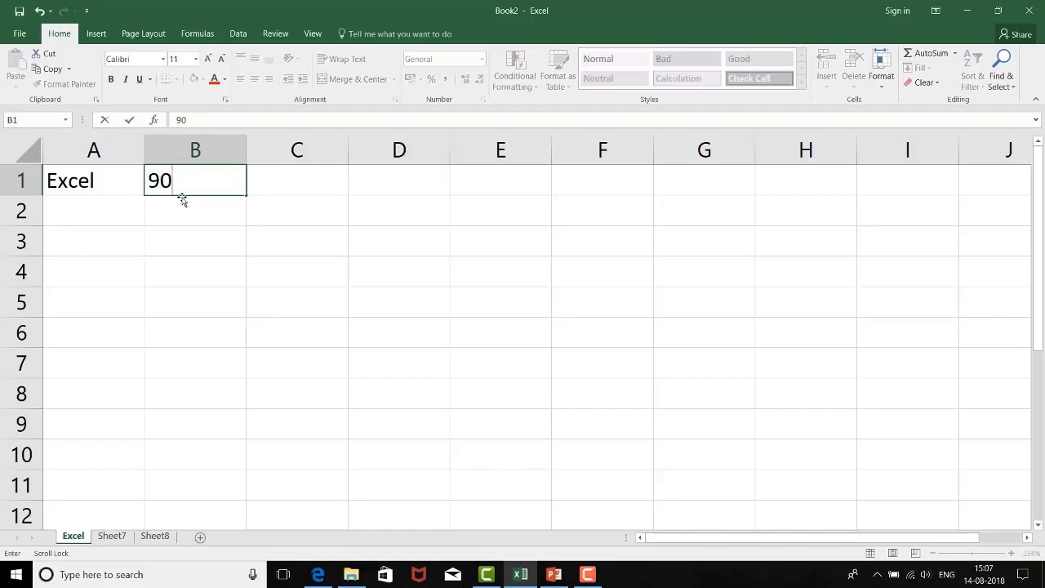
left_click(178, 208)
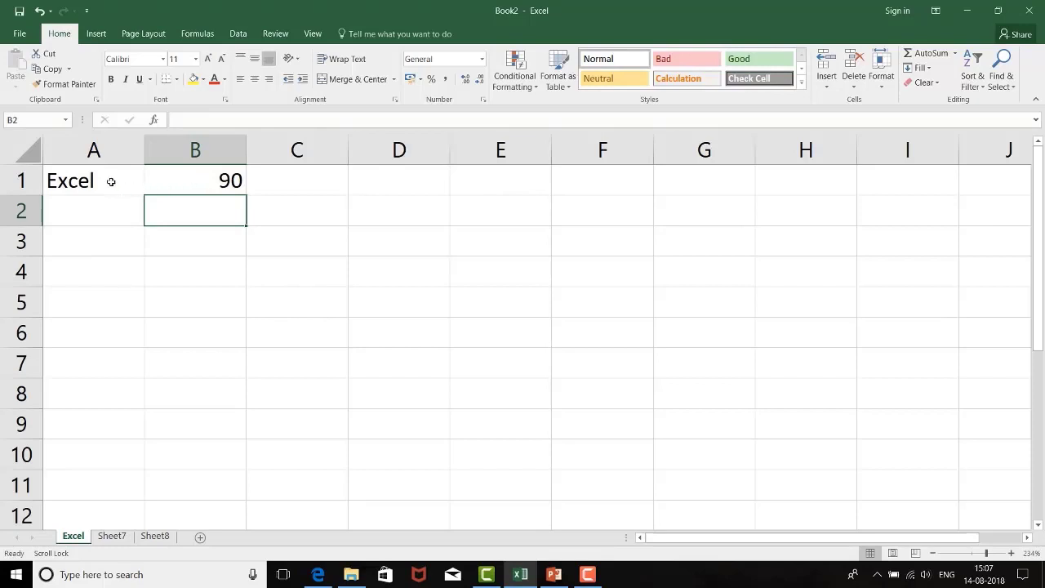
Step: Select the filled cells B1 and A1 to compare their contents, and finish on the empty cells A2 and C2
left_click(212, 174)
left_click(118, 178)
left_click(180, 178)
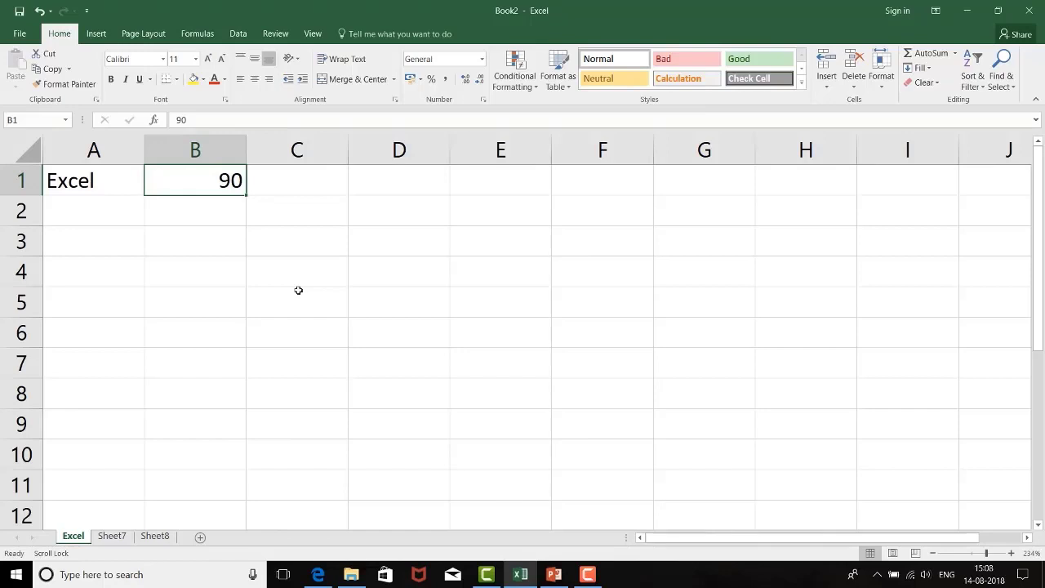
left_click(124, 214)
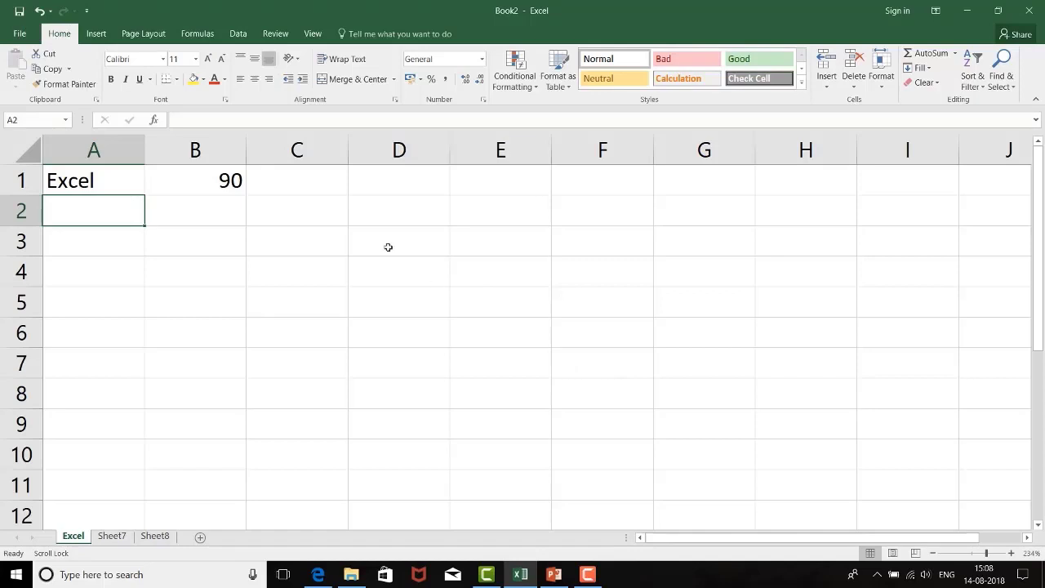
left_click(331, 201)
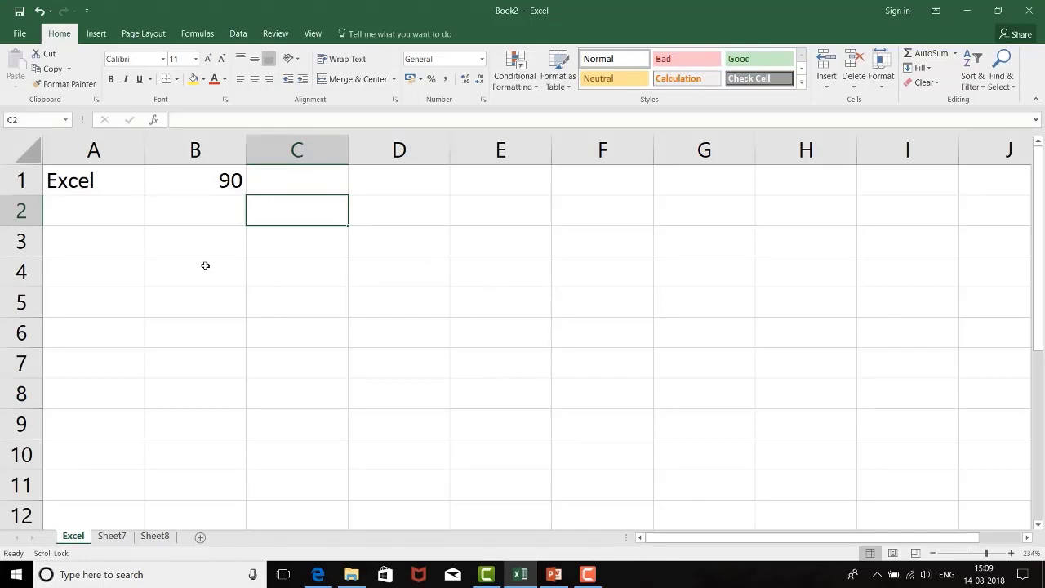
Step: Start saving a copy of the workbook and browse to the Desktop folder Financial Modeling > Basics of excel > M1_T1_V1_Understanding excel_Basics of excel
left_click(20, 34)
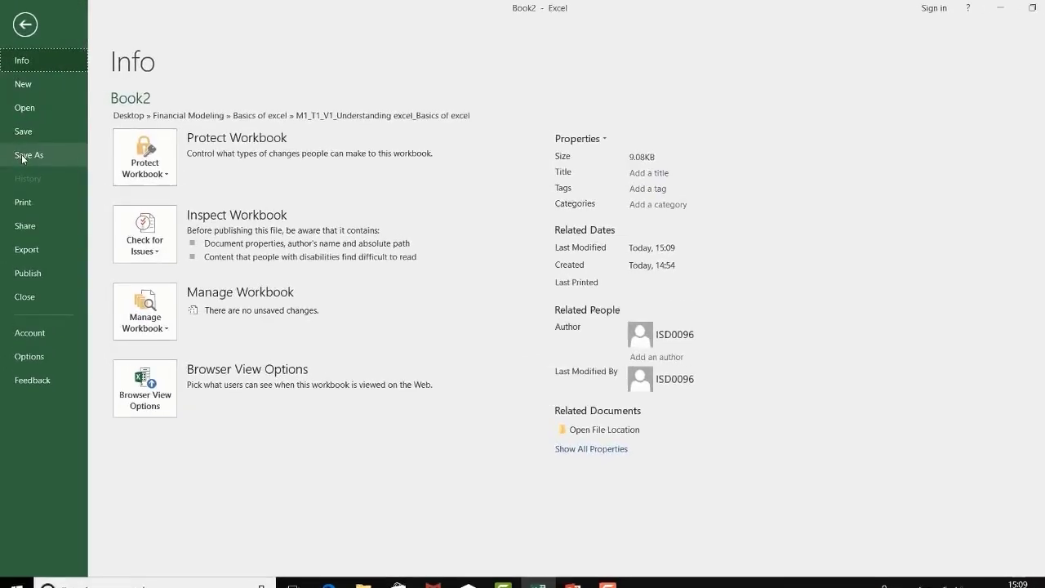
left_click(24, 154)
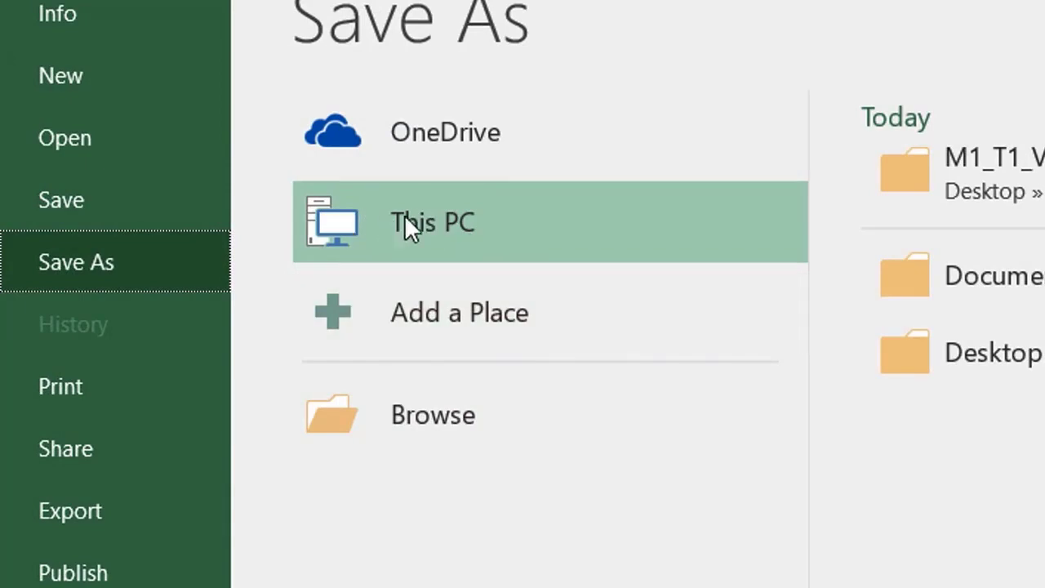
left_click(1027, 366)
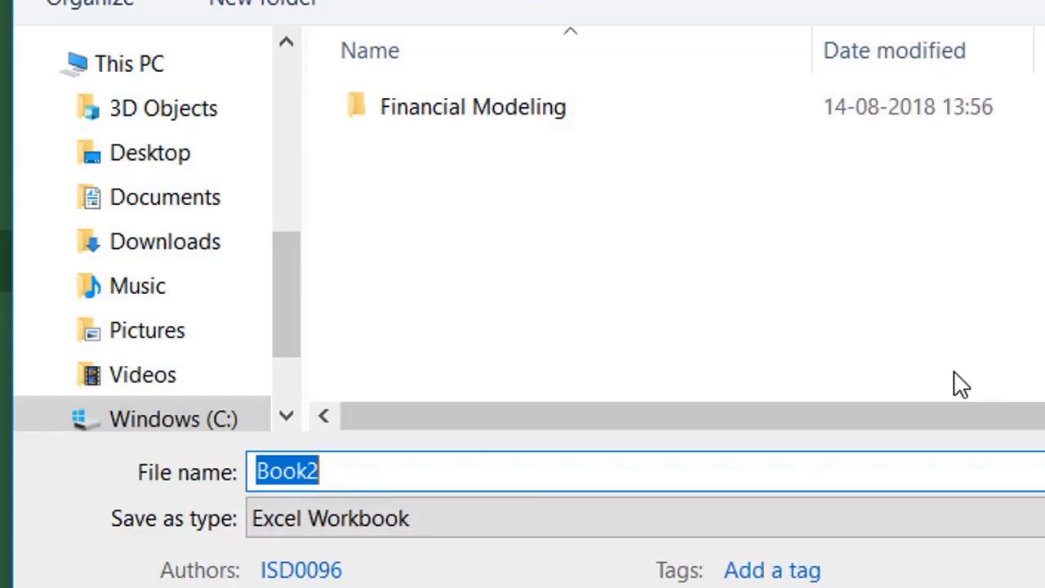
double_click(484, 114)
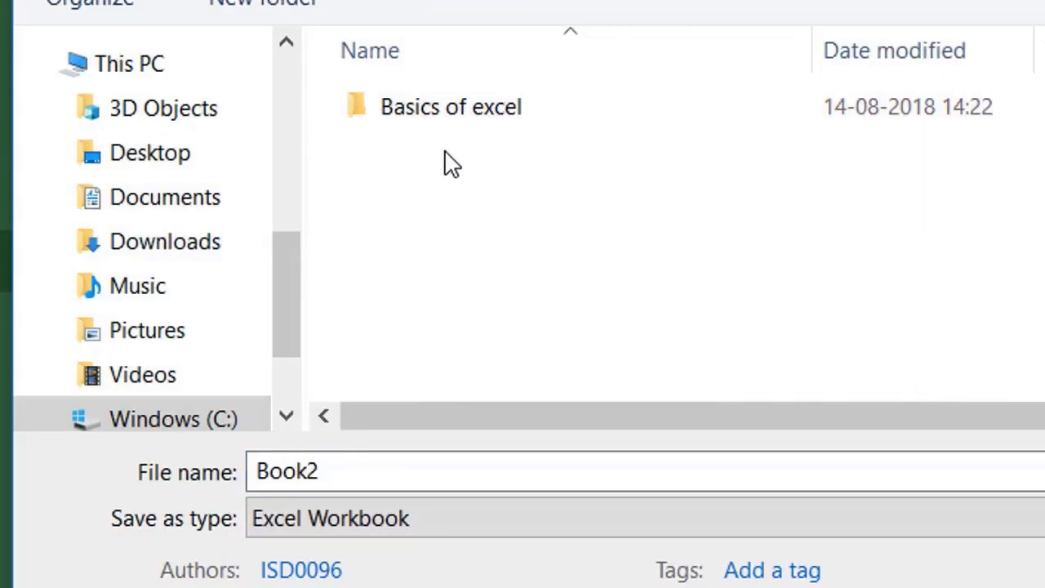
double_click(457, 117)
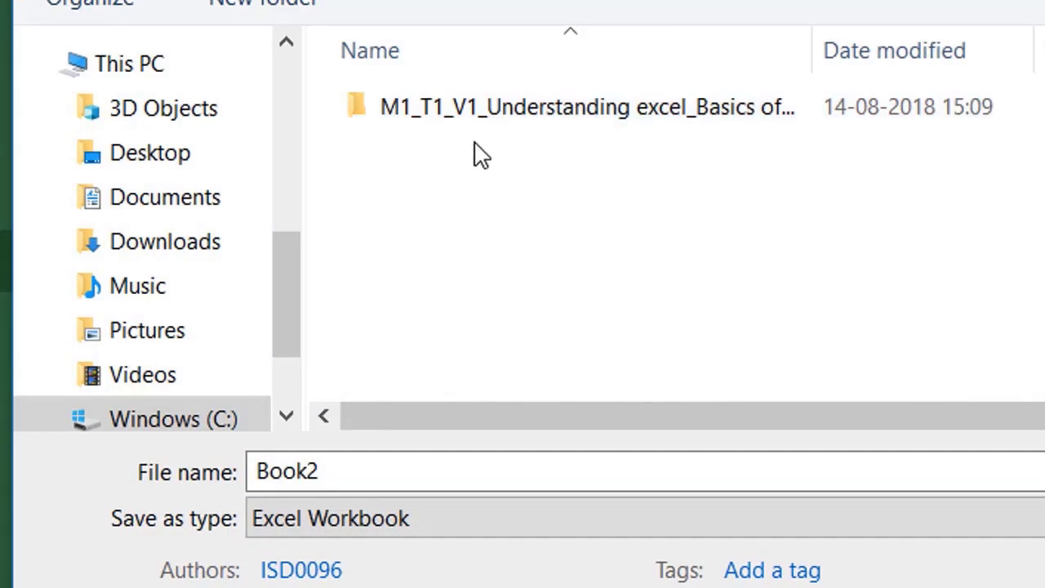
double_click(501, 123)
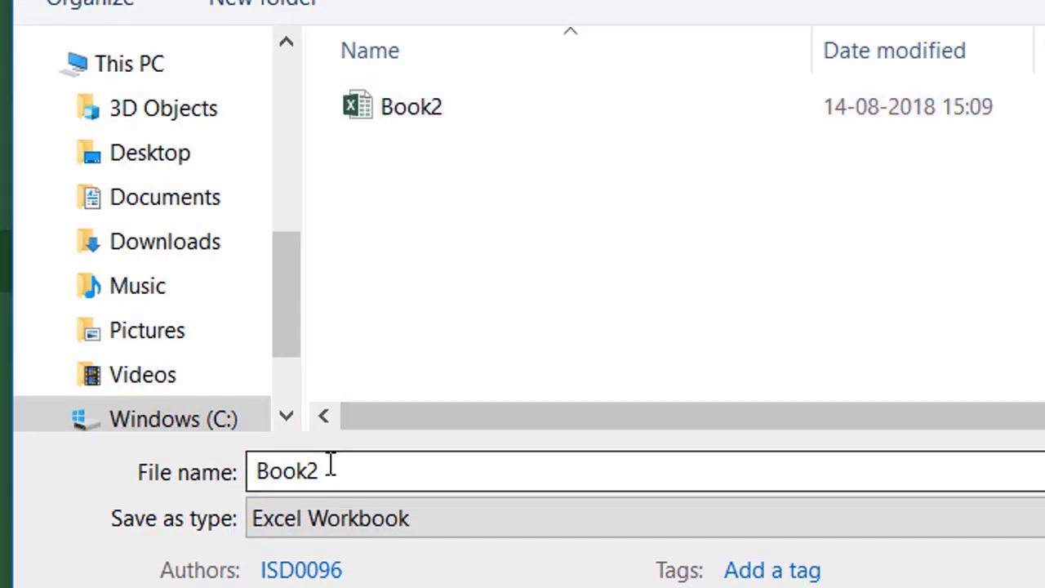
Step: Name the workbook "Sample excel file" and save it in the chosen folder as an Excel Workbook
double_click(260, 470)
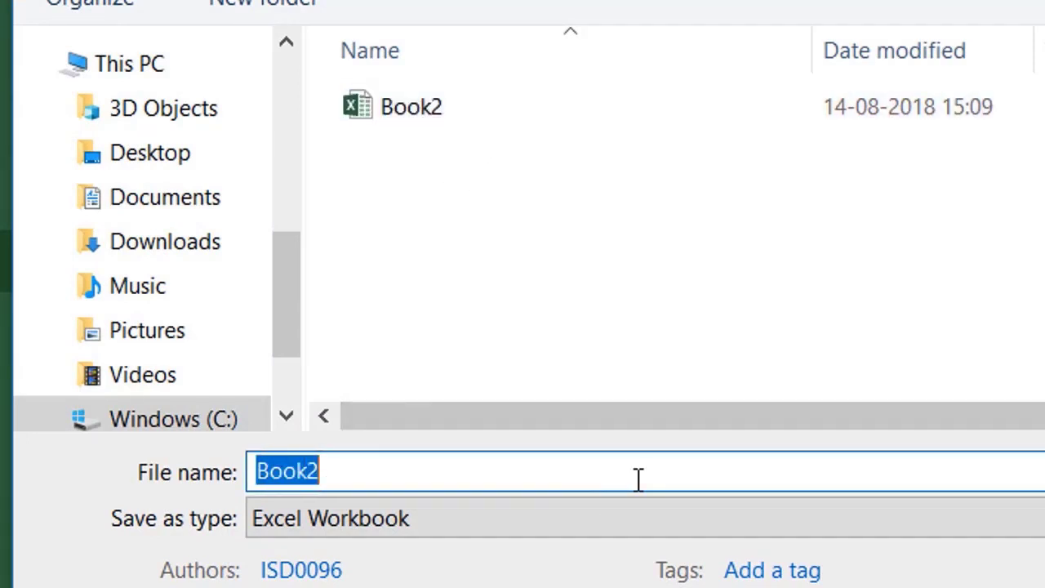
type("Sample excel f")
type("ile")
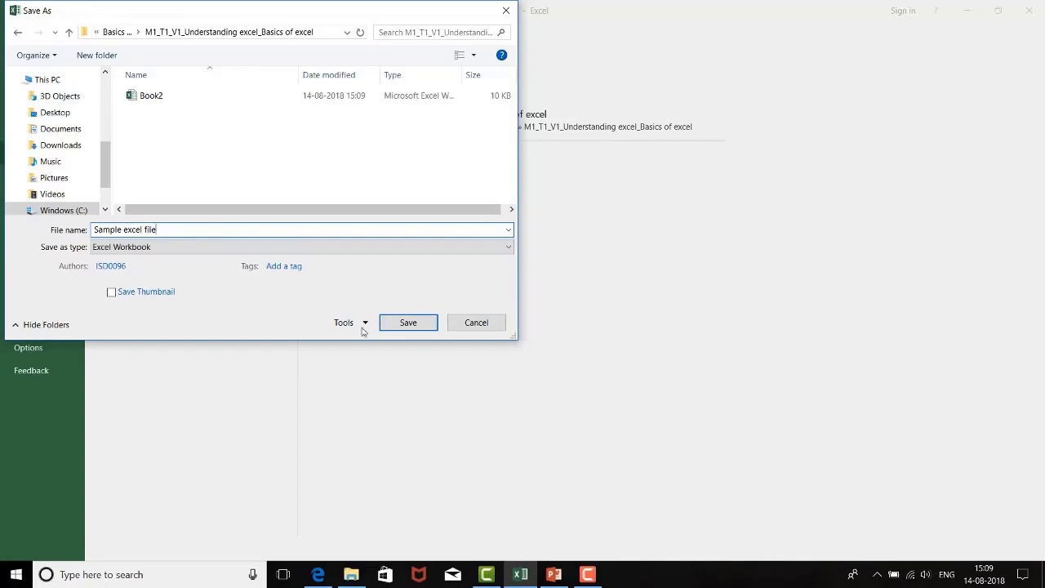
left_click(396, 323)
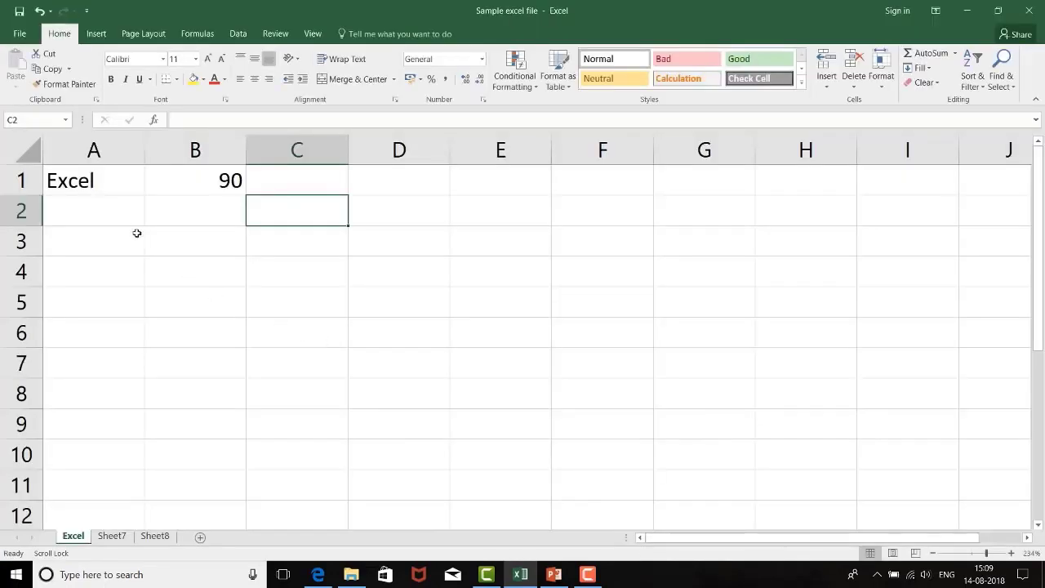
Step: Close the workbook and reopen "Sample excel file" from its folder in File Explorer, using Excel
left_click(110, 217)
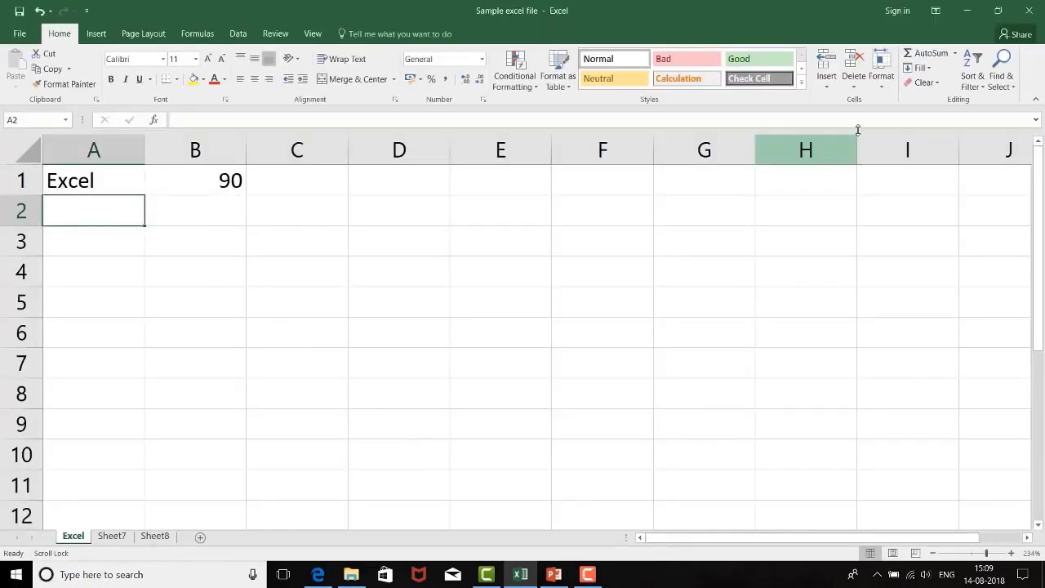
left_click(1030, 11)
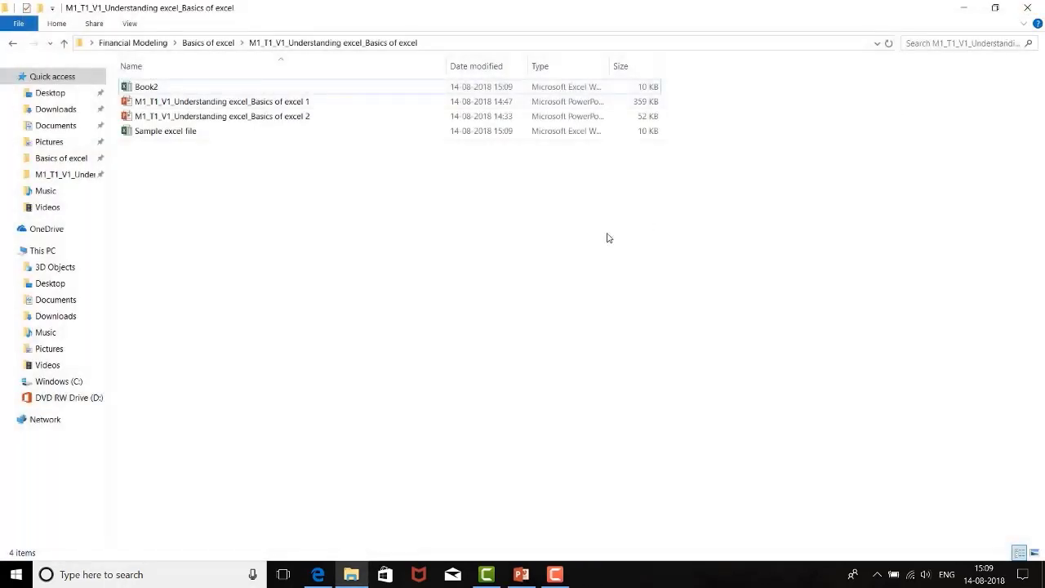
left_click(163, 136)
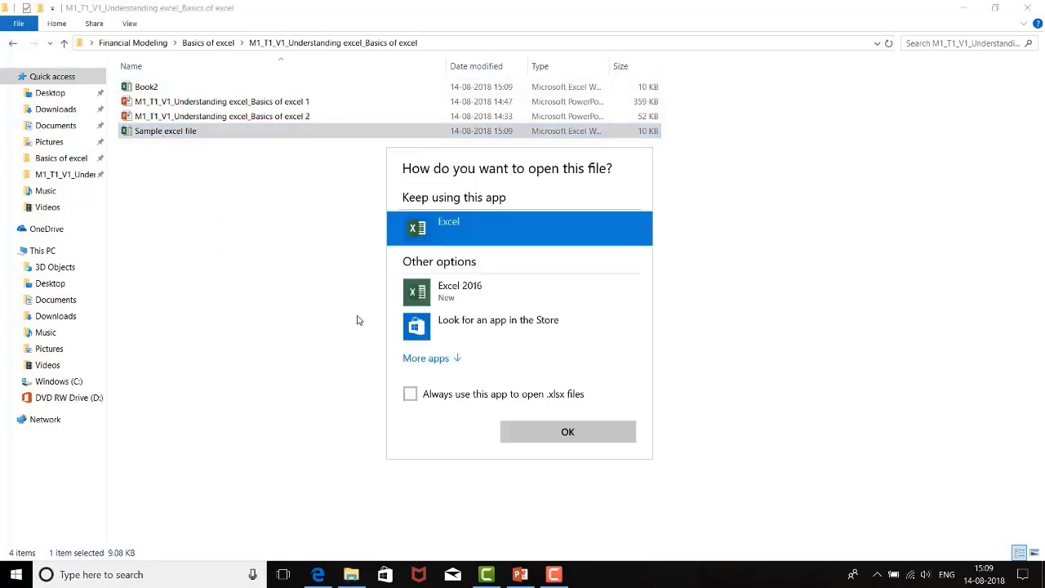
left_click(563, 428)
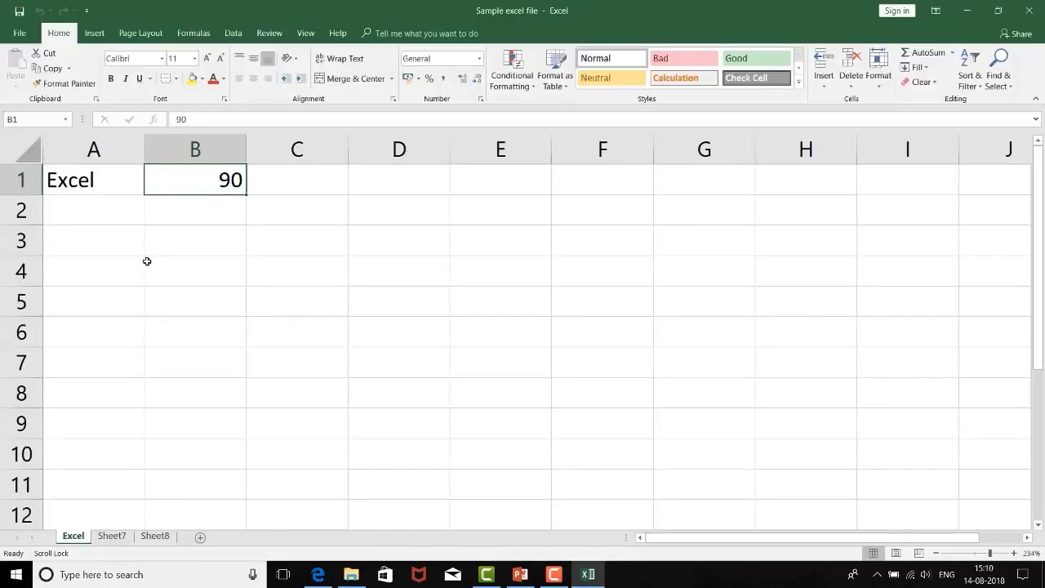
Step: Select cells A1 and B1 alternately in the reopened workbook to check their saved contents
left_click(88, 181)
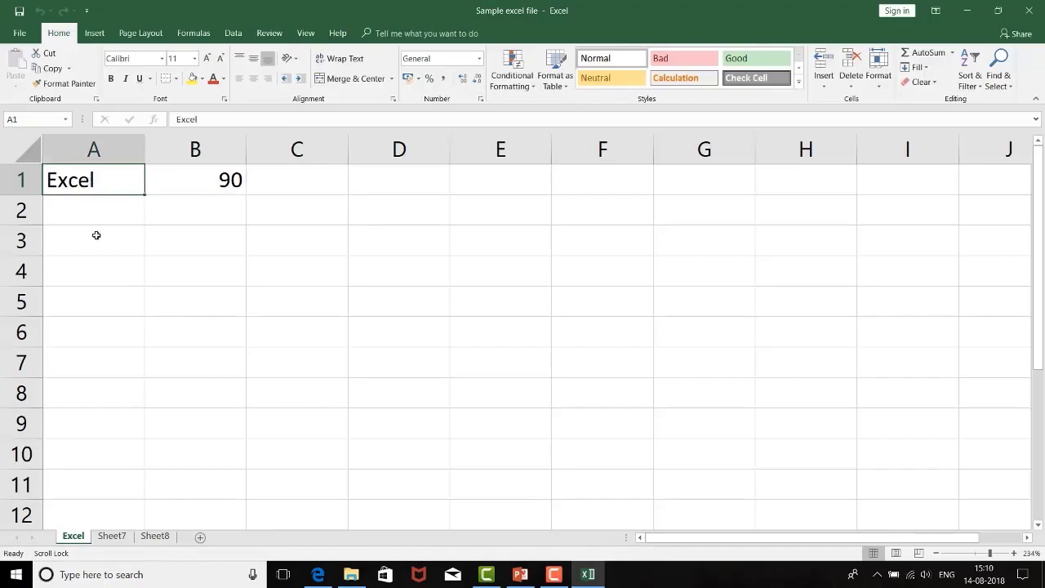
left_click(182, 186)
left_click(89, 184)
left_click(207, 179)
left_click(115, 181)
key("Down")
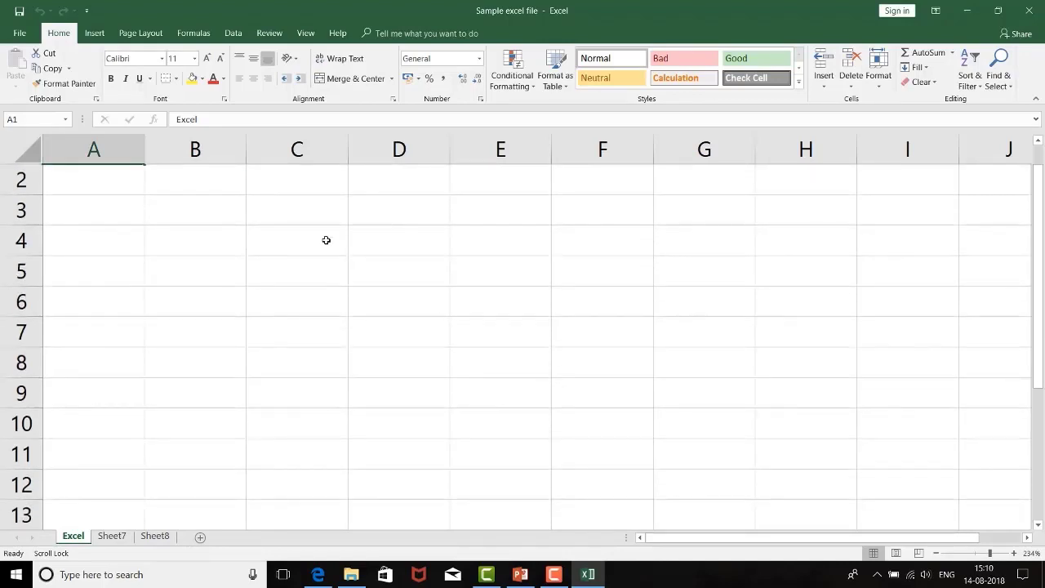
key("Up")
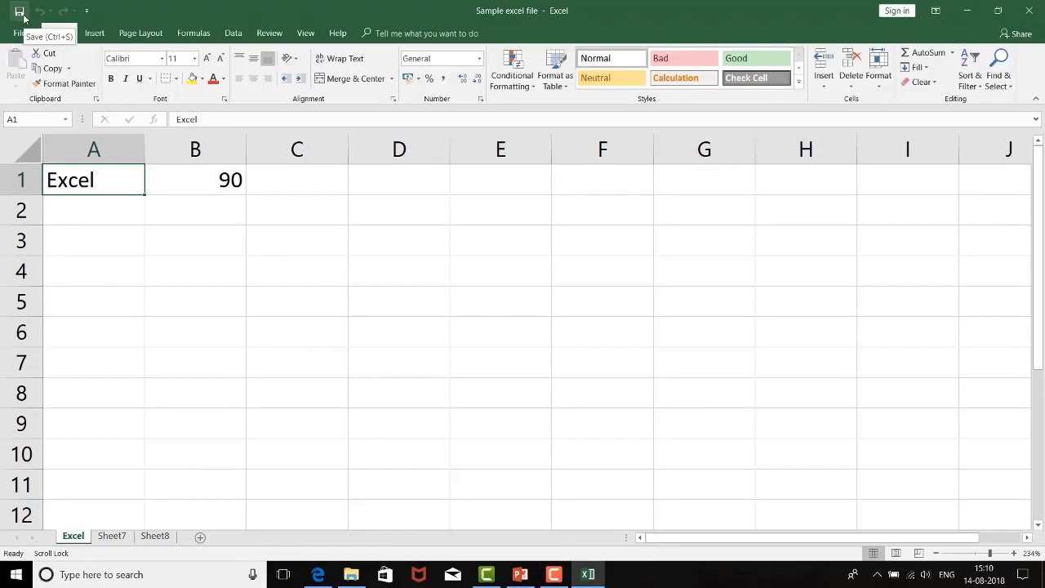
left_click(170, 204)
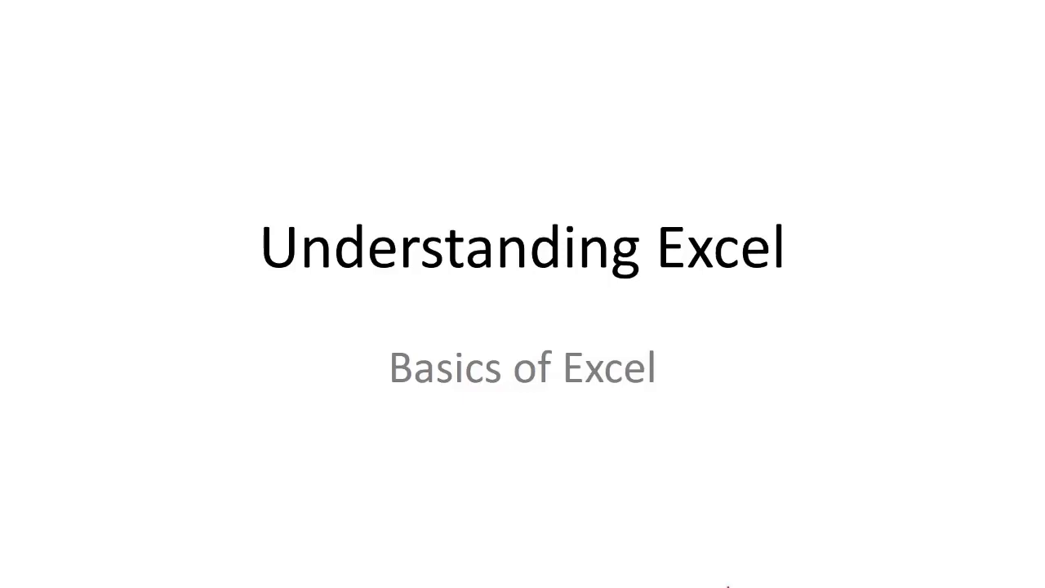
key("Right")
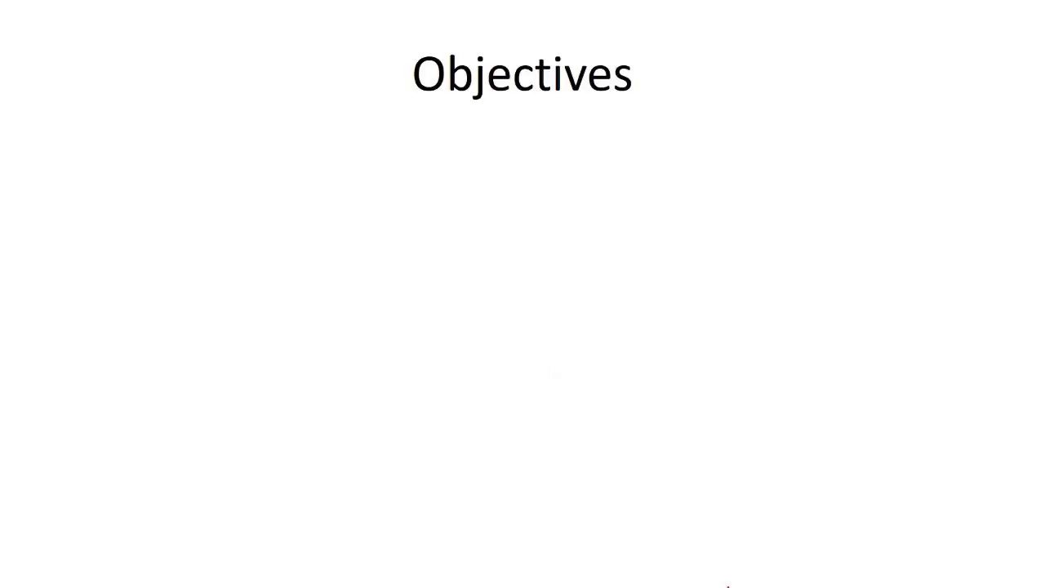
key("Right")
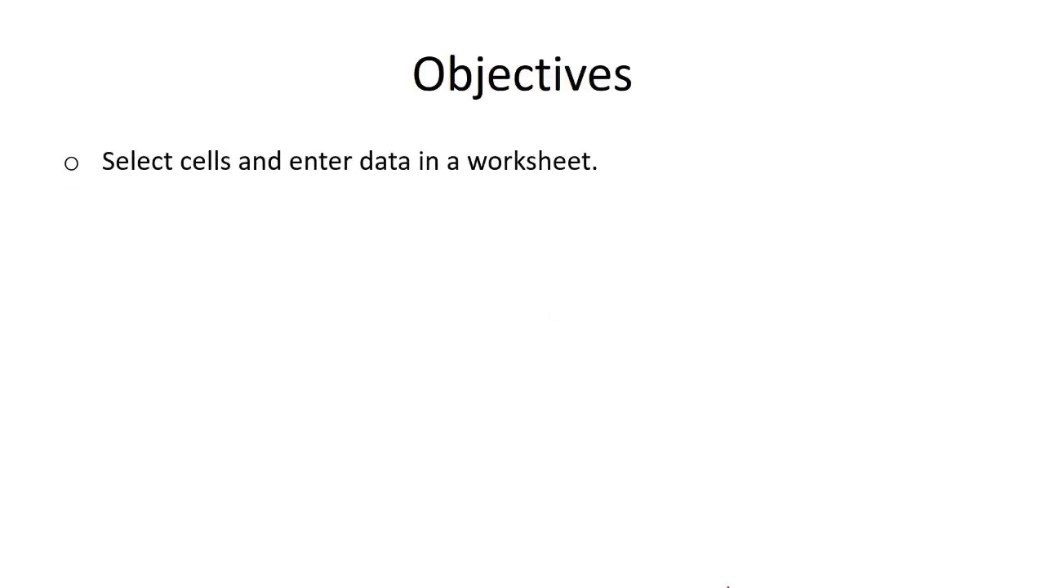
key("Right")
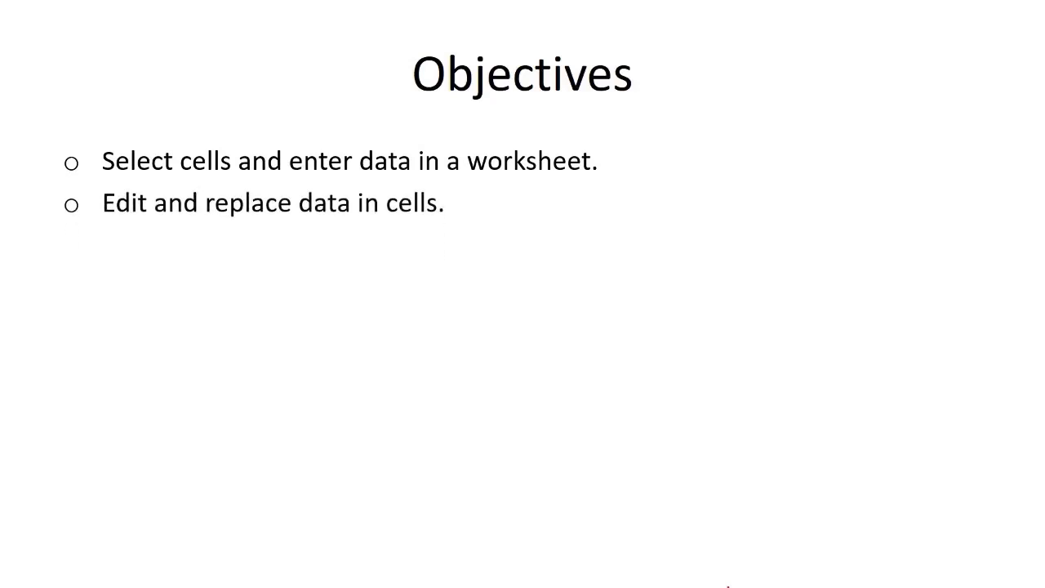
key("Right")
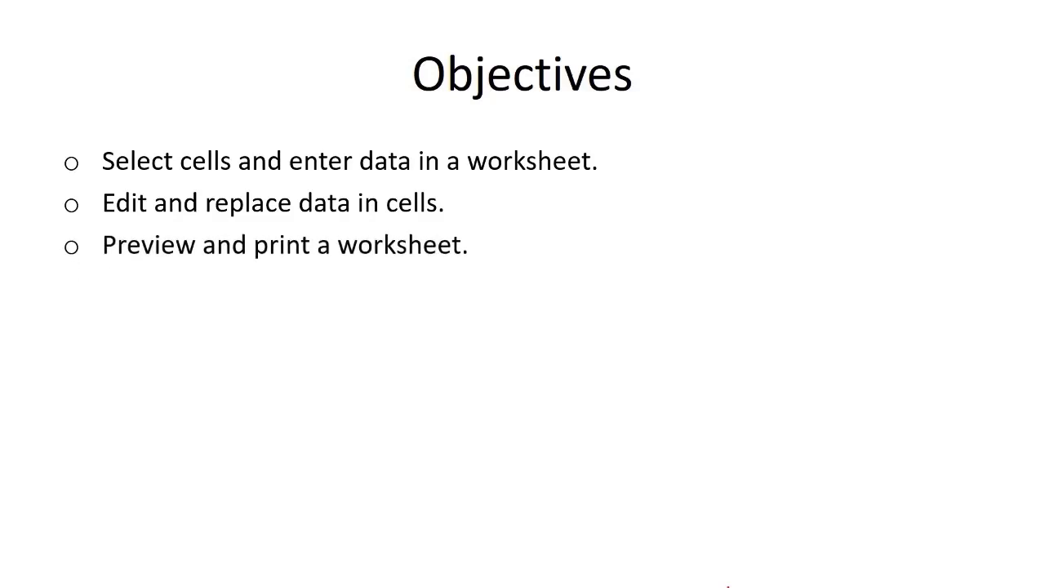
key("Right")
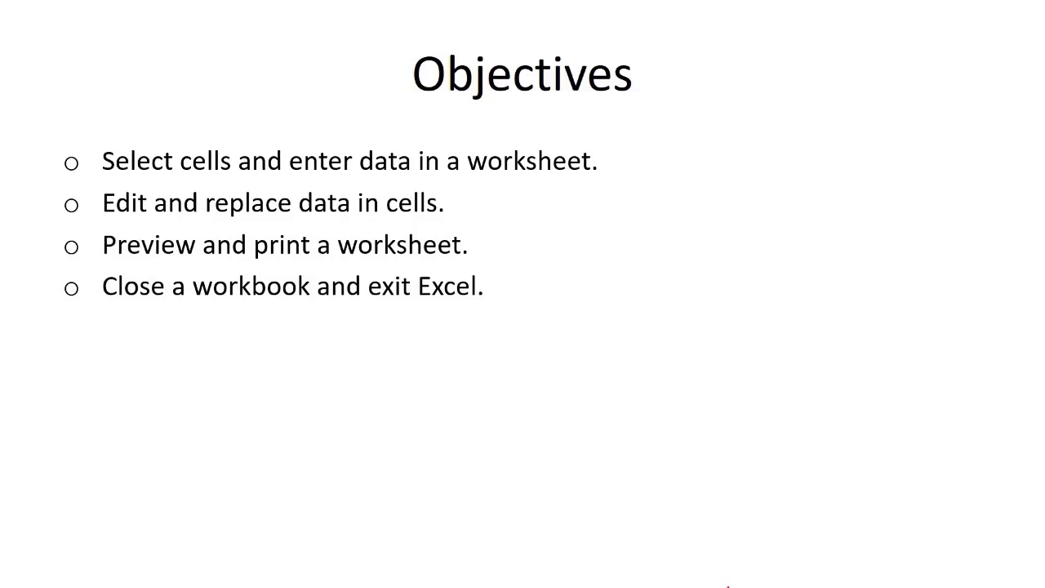
key("Right")
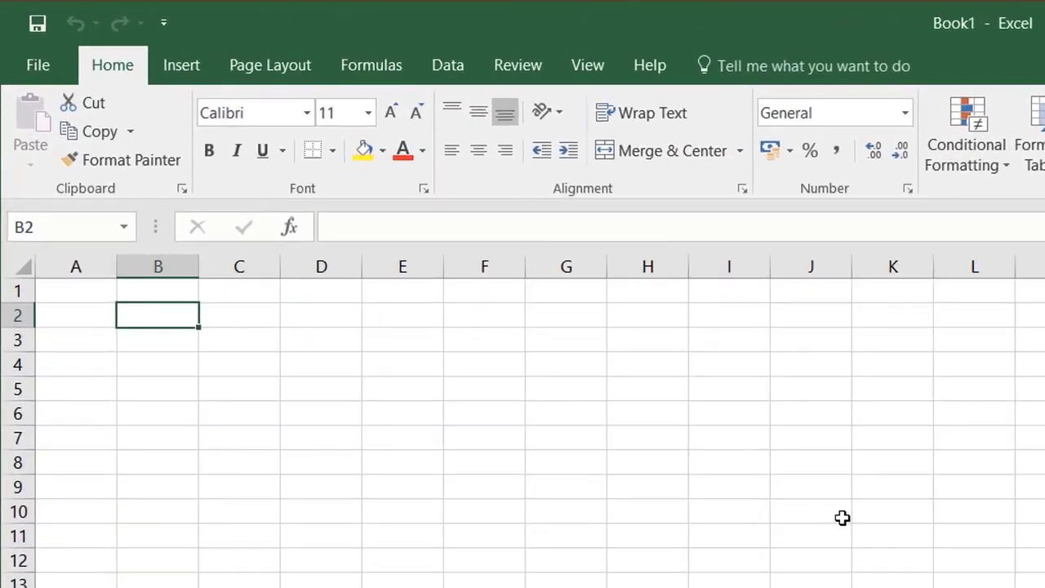
Step: Enter the heading "Roll number" in cell B2, with 1 in B3 and 2 in B4
type("Ro")
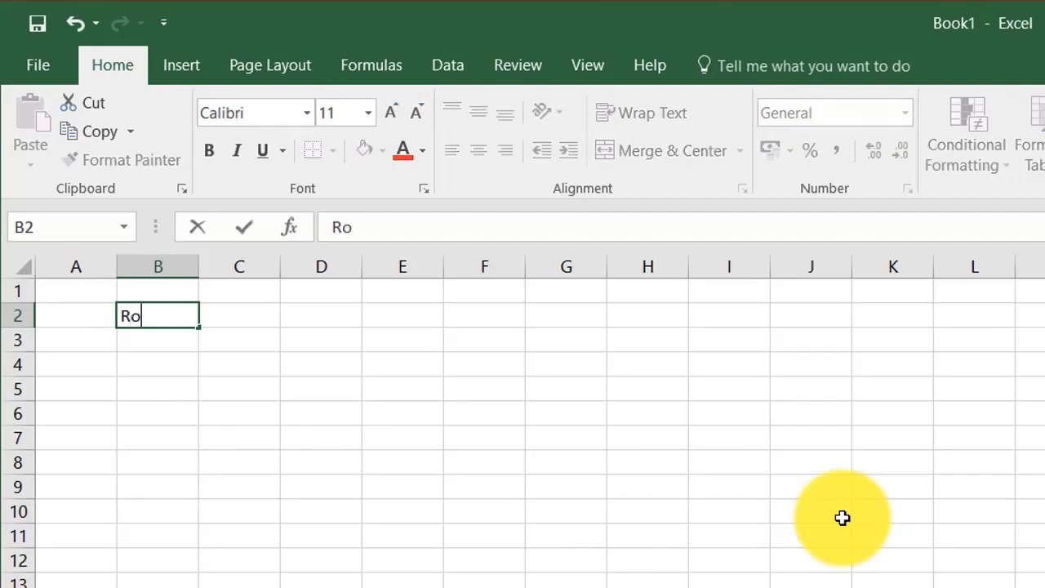
type("ll number")
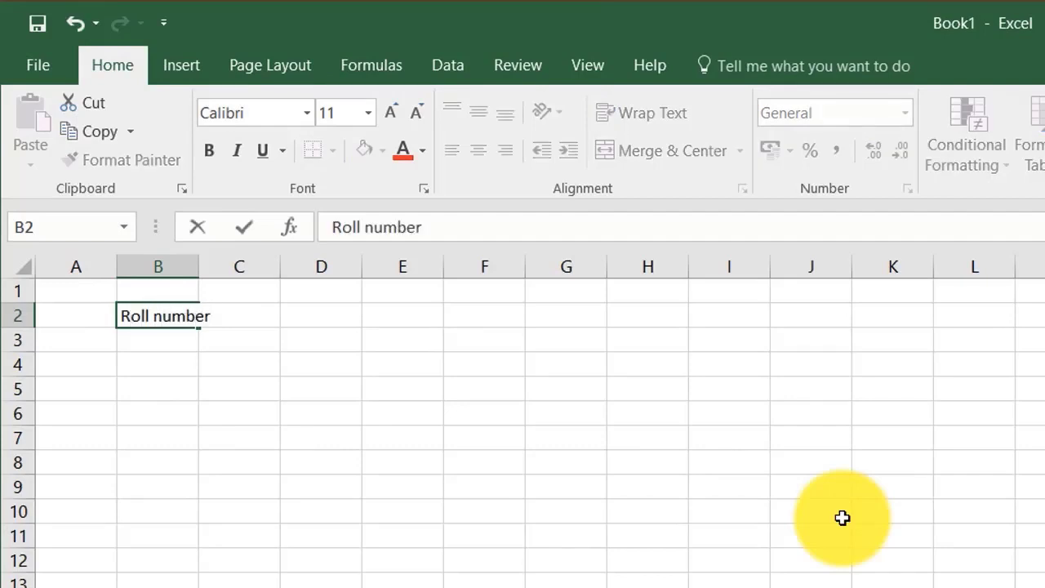
key("Return")
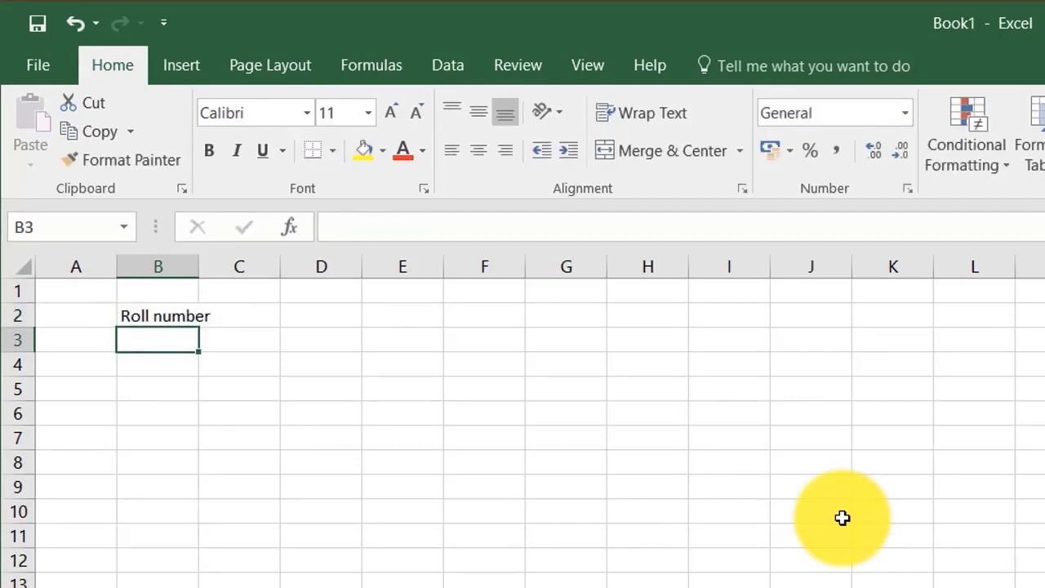
type("1")
key("Return")
type("2")
key("Return")
Step: Extend the number series from B3:B4 down to cell B12 so the roll numbers run from 1 to 10
key("Up")
key("Up")
key("Up")
key("Down")
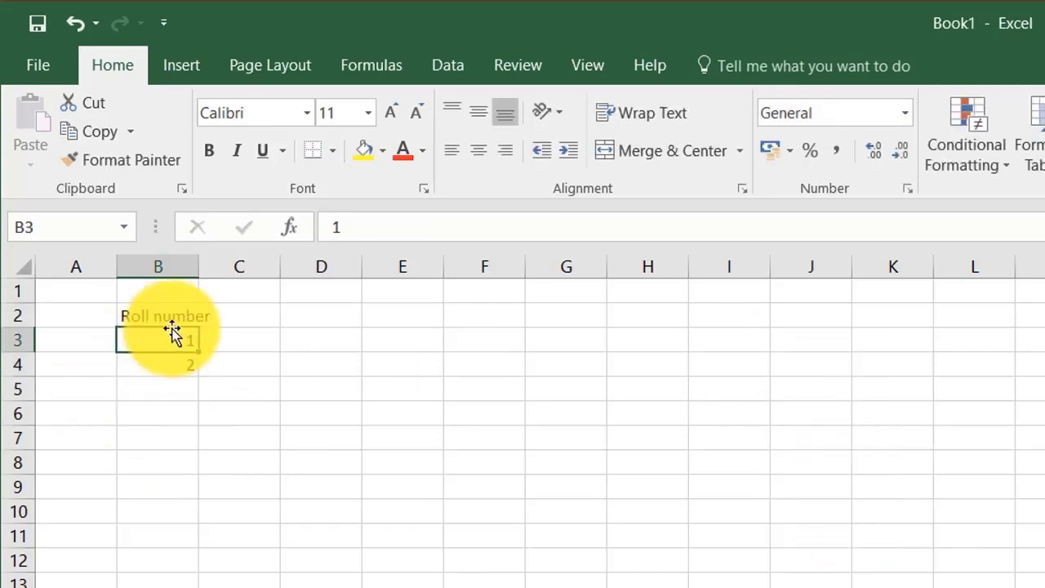
left_click_drag(144, 335, 203, 571)
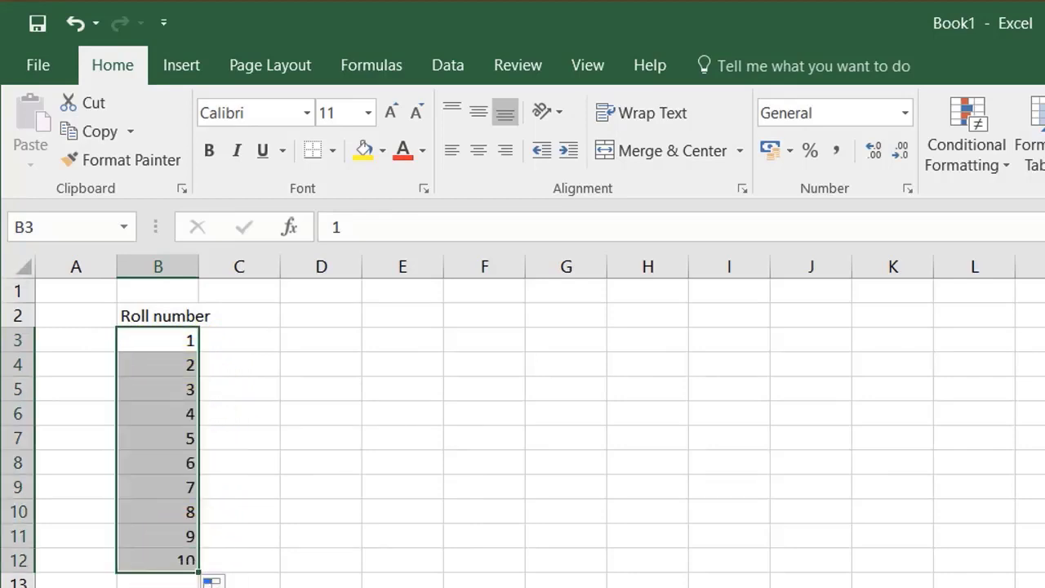
Step: Reselect cells B3:B4 and repeat the series fill down to B12
left_click(173, 366)
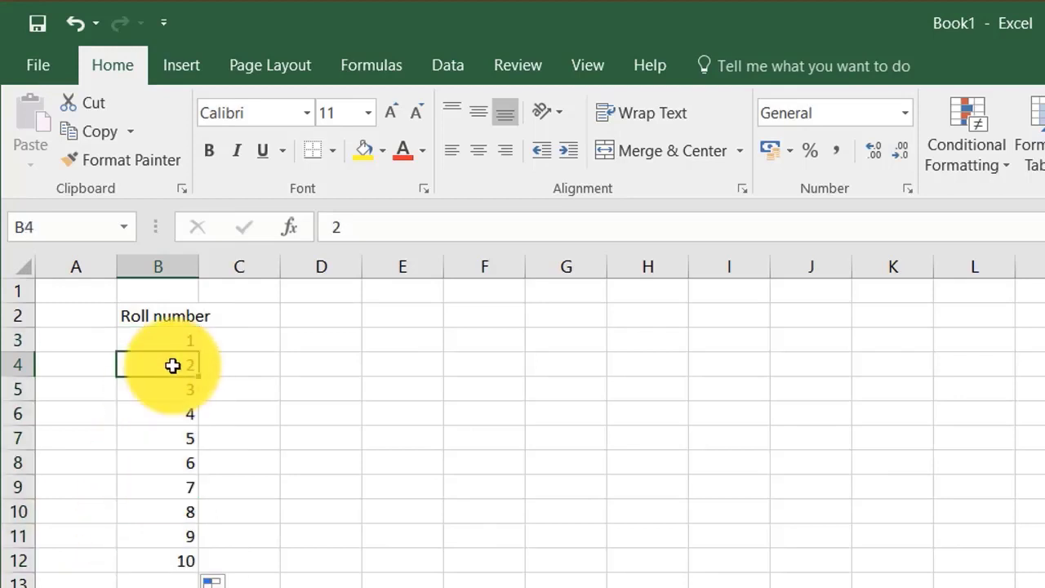
left_click_drag(182, 334, 188, 357)
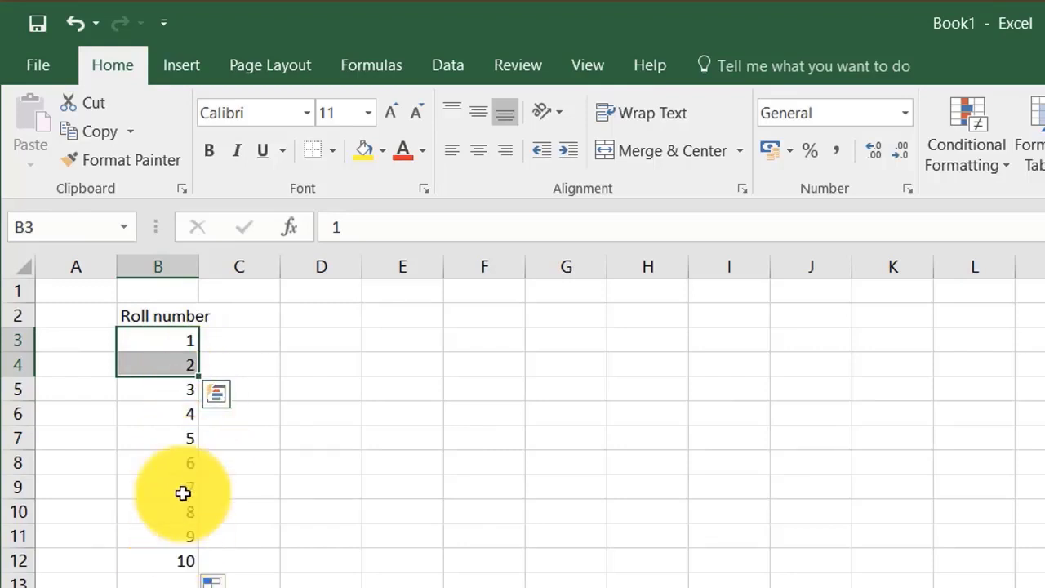
left_click_drag(201, 381, 196, 570)
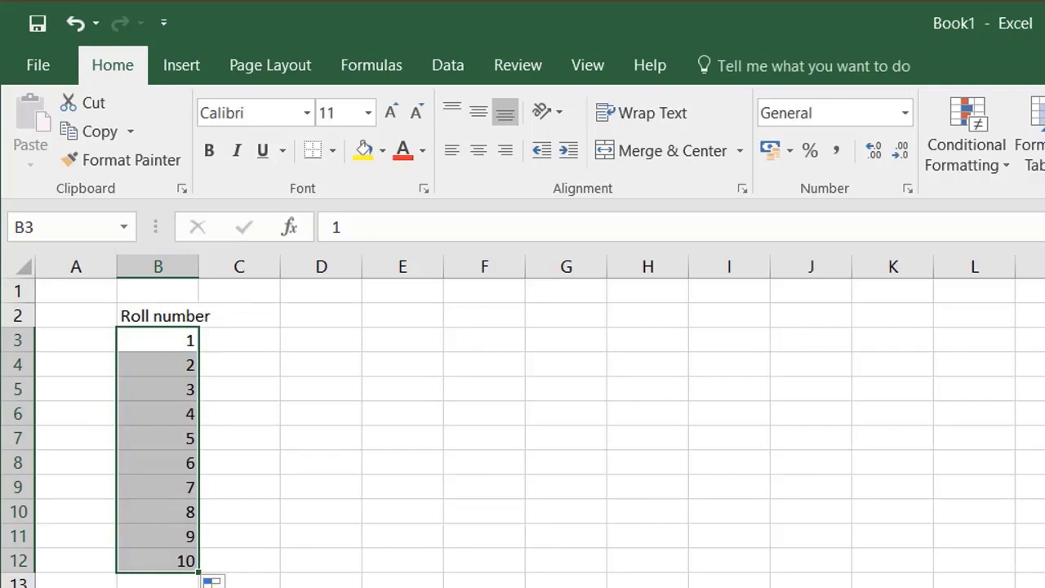
Step: Enter the heading "Maths" in cell C2 and the mark 23 in C3
key("Up")
key("Right")
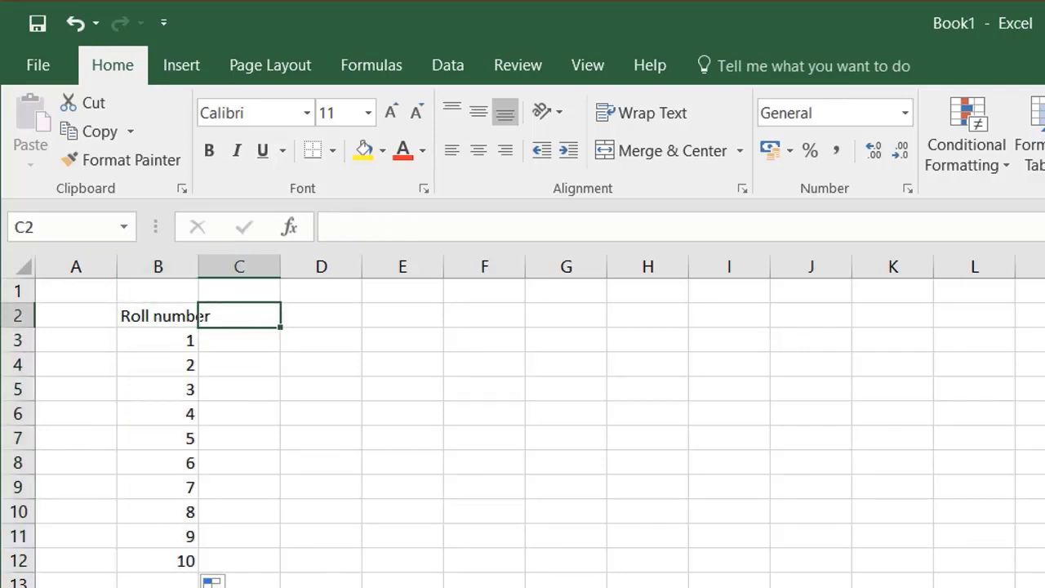
type("Maths")
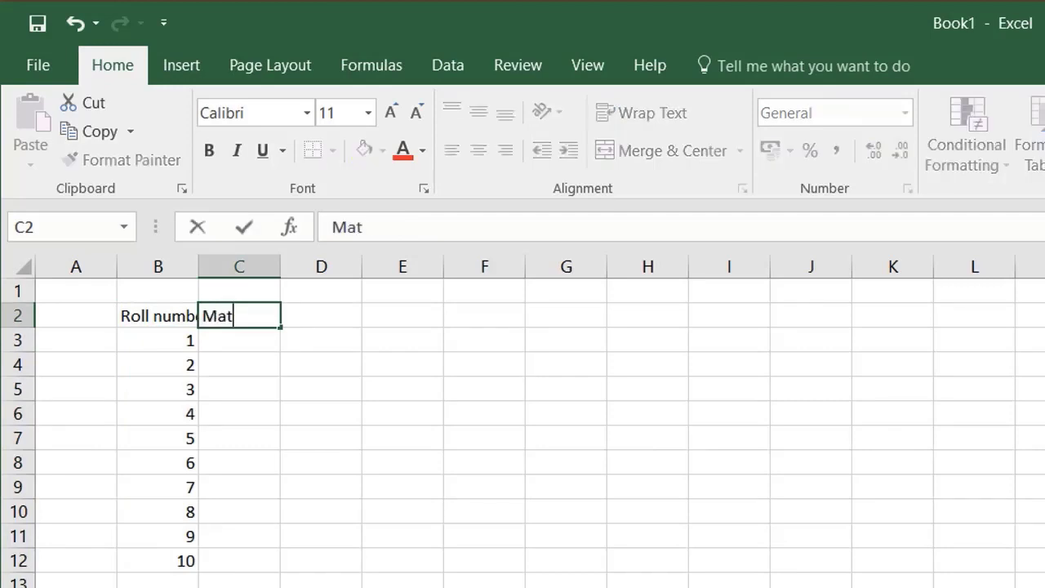
key("Return")
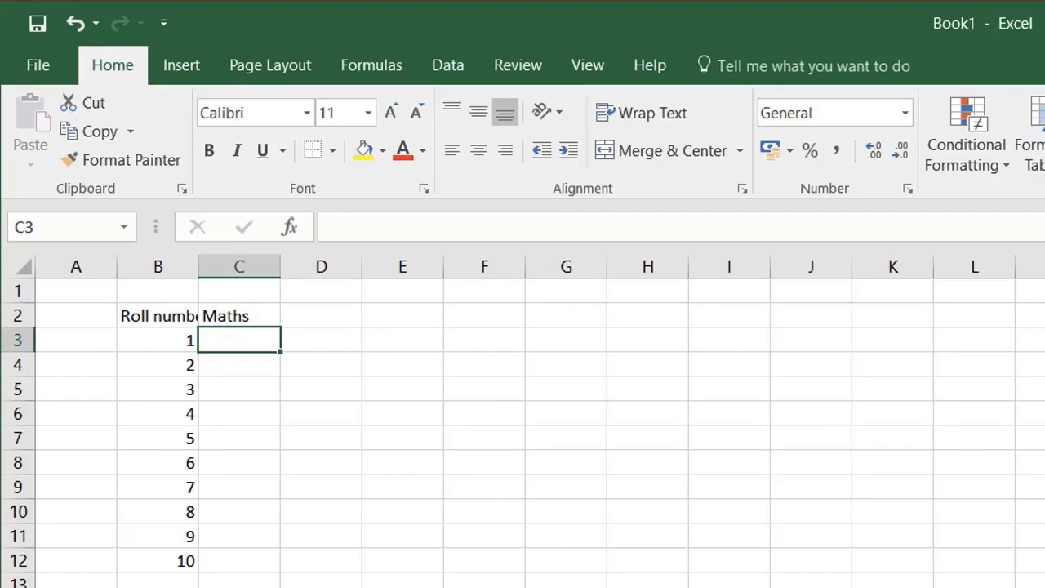
type("23")
key("Return")
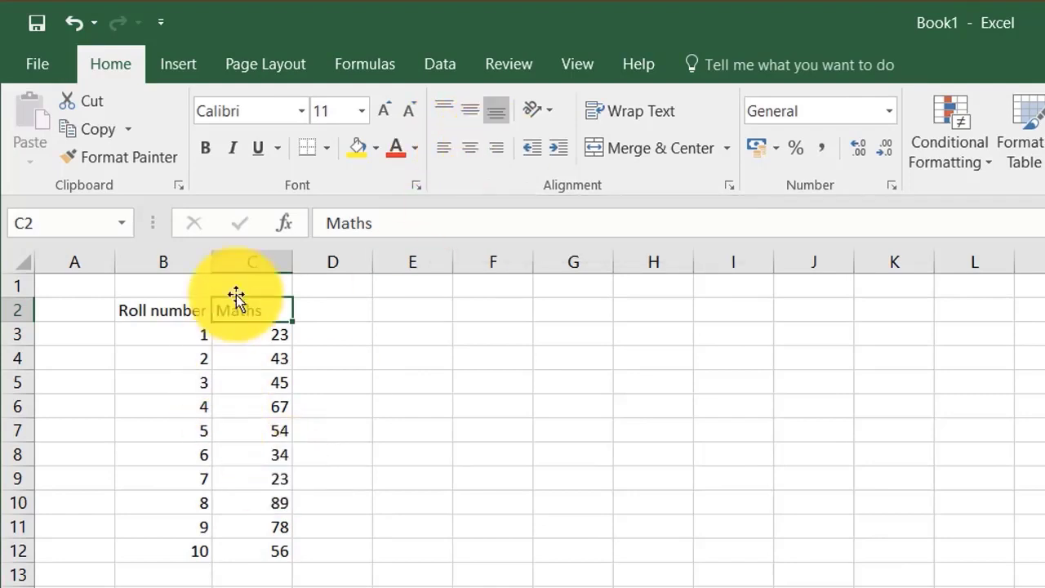
Step: Centre the "Maths" heading in C2 and left-align the roll numbers in B3:B12
left_click(467, 147)
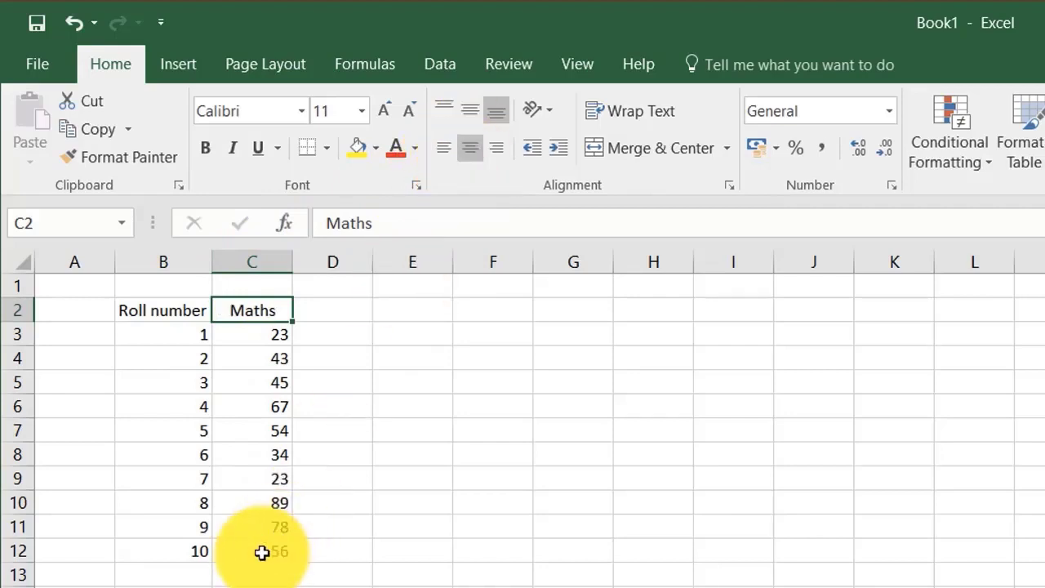
left_click_drag(182, 328, 172, 553)
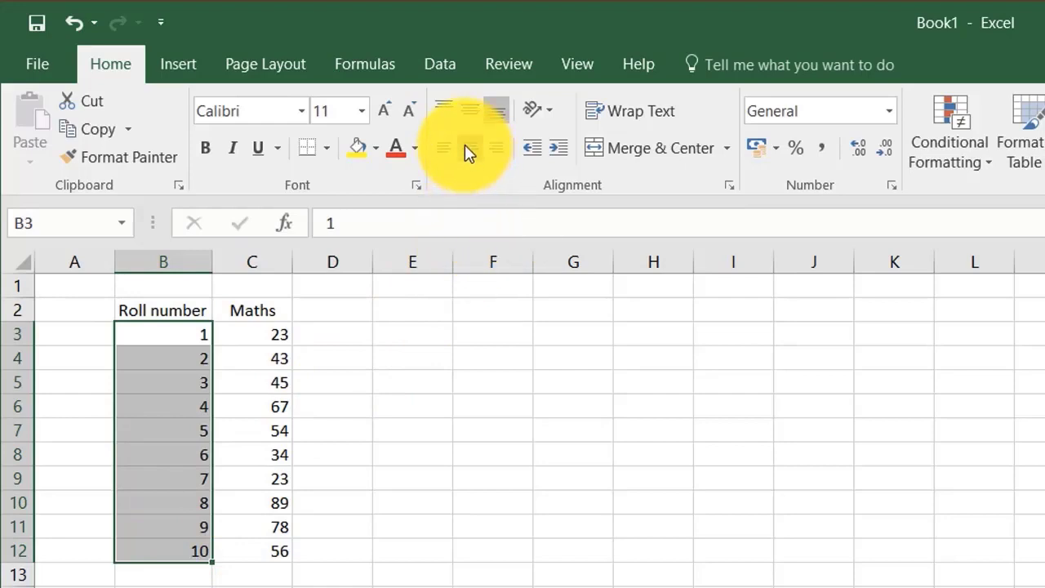
left_click(443, 147)
left_click_drag(216, 333, 239, 570)
left_click_drag(149, 334, 143, 549)
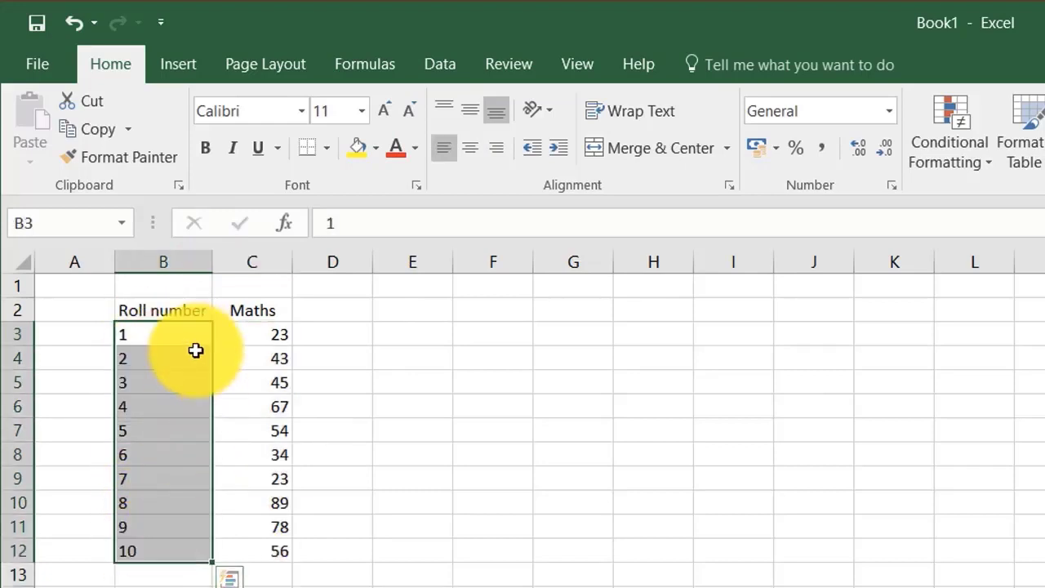
Step: Add an AutoSum formula in C13 that totals the marks in C3:C12
left_click(270, 317)
left_click_drag(261, 413, 256, 555)
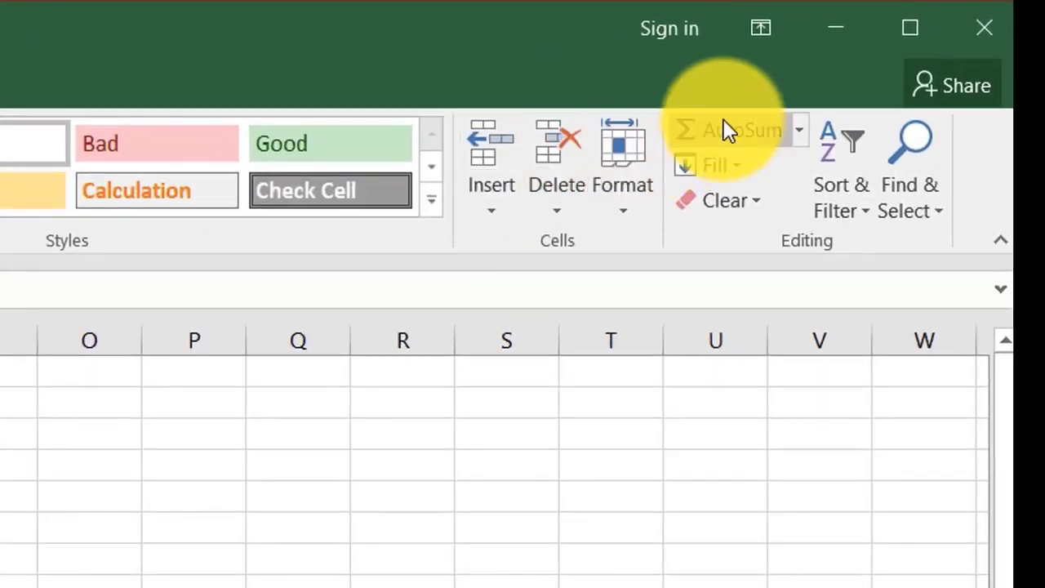
left_click(721, 128)
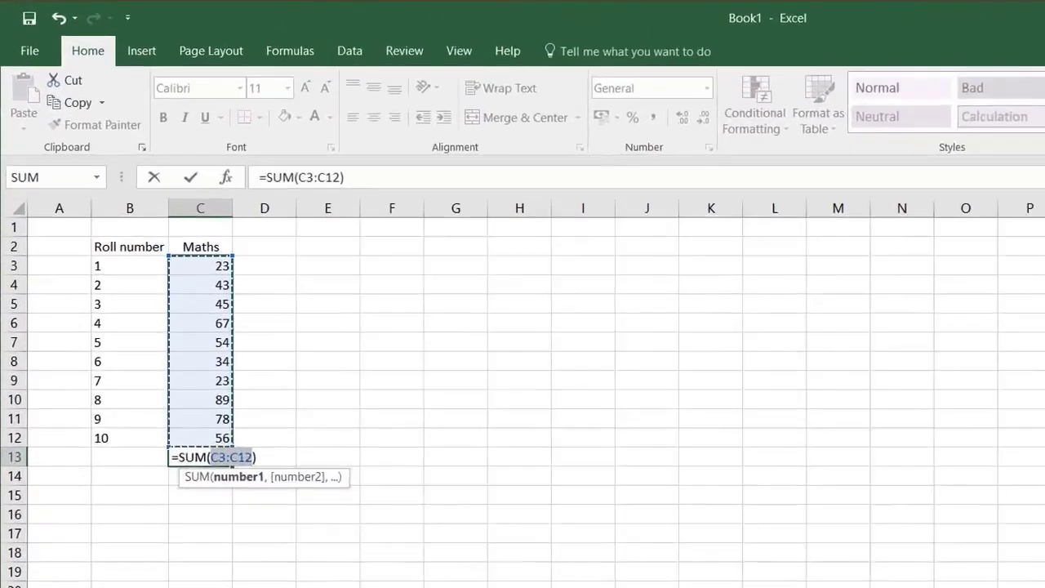
key("Return")
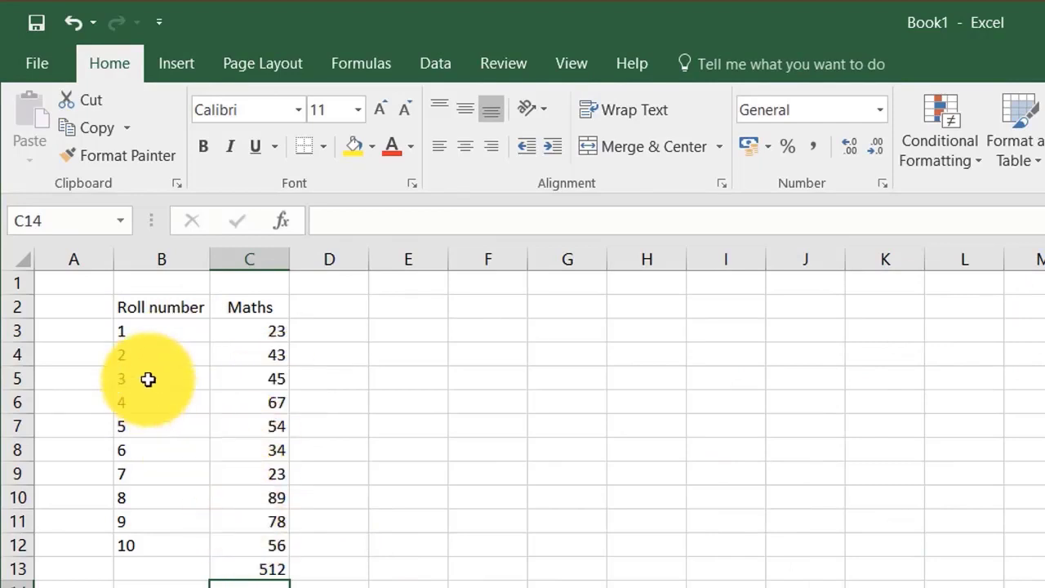
left_click_drag(142, 306, 251, 286)
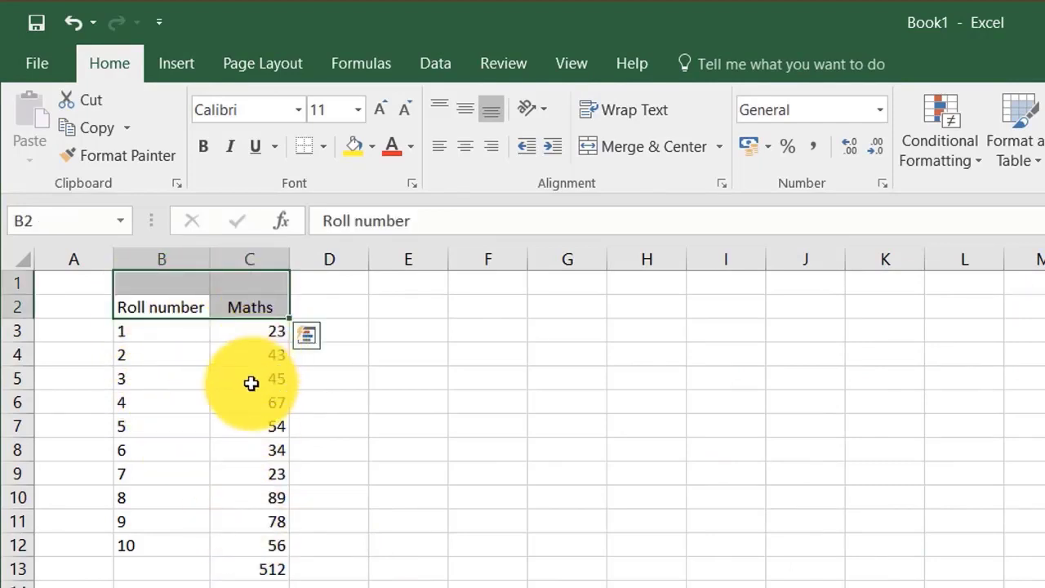
left_click(251, 383)
left_click_drag(172, 333, 273, 543)
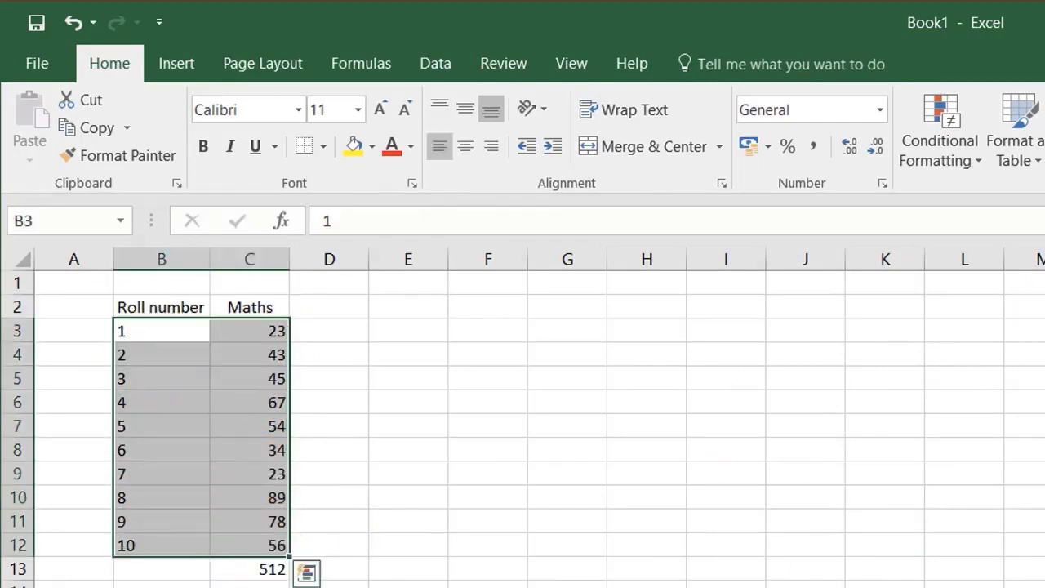
Step: Change the mark for roll number 1 in C3 to 30
left_click(263, 569)
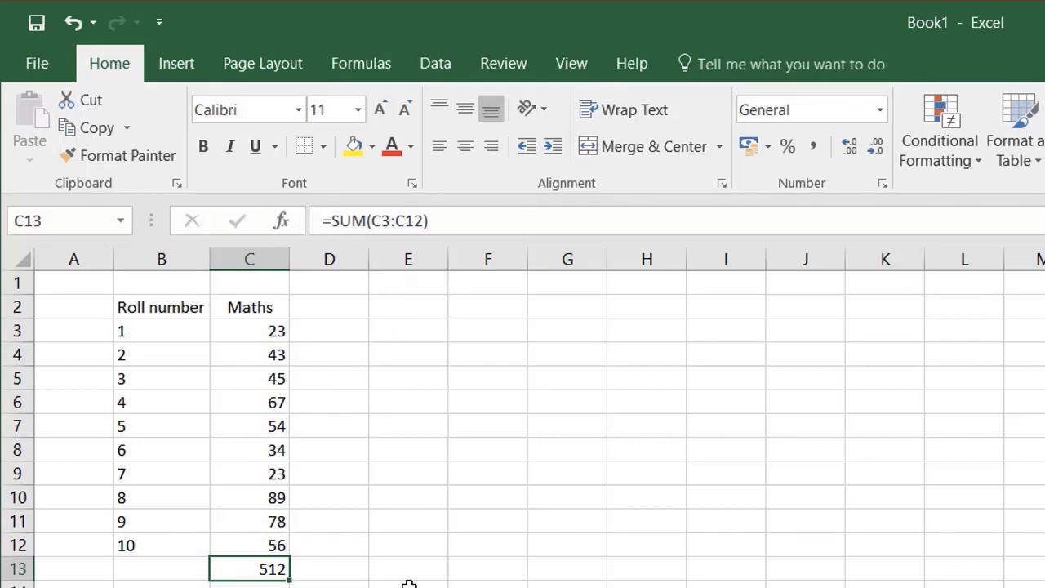
key("Up")
key("Up")
key("Up")
key("Up")
key("Up")
key("Up")
key("Up")
key("Up")
key("Up")
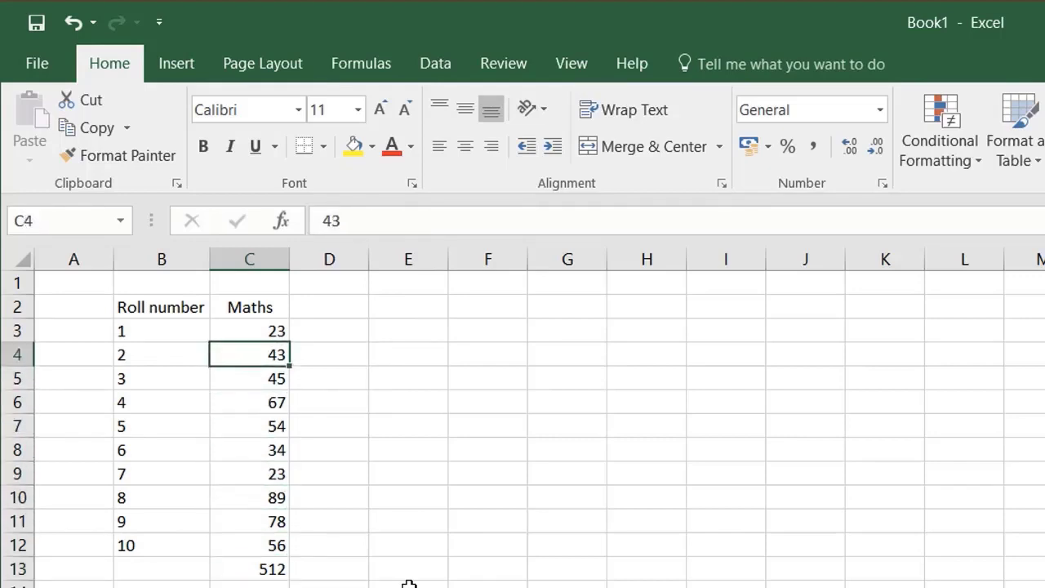
key("Up")
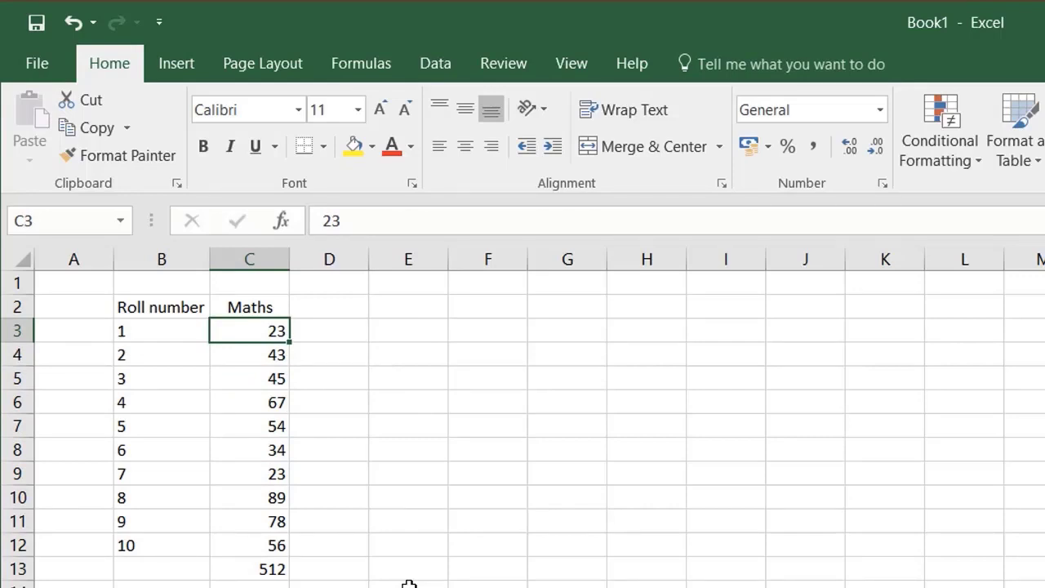
type("30")
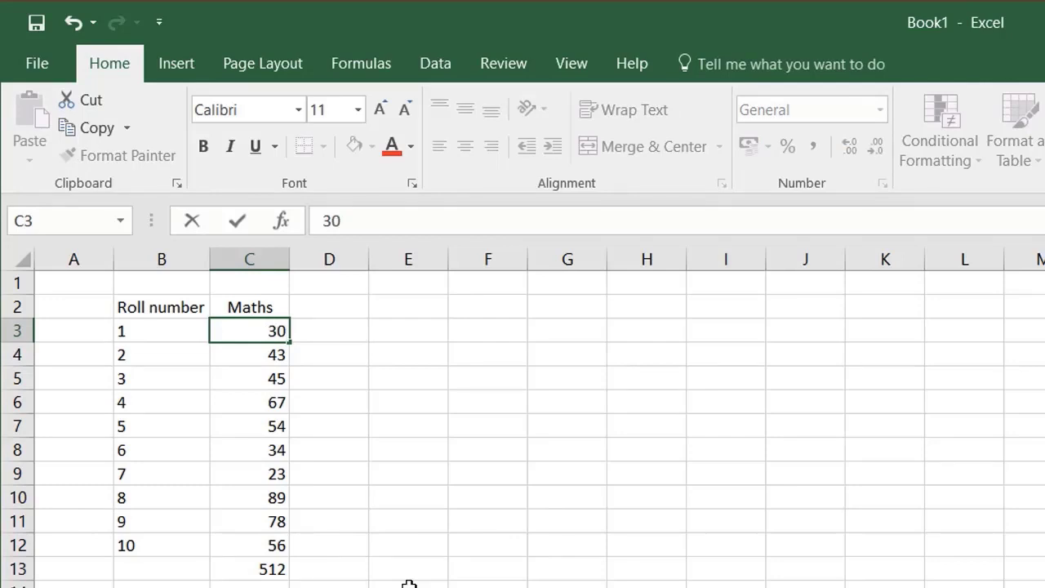
key("Return")
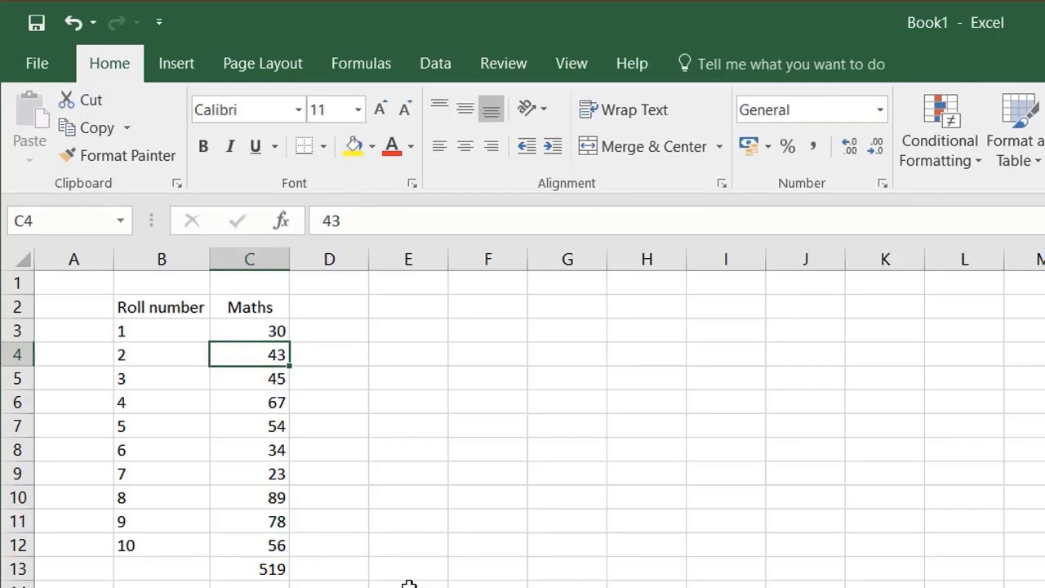
Step: Overwrite the heading in C2 with "English"
key("Up")
key("Up")
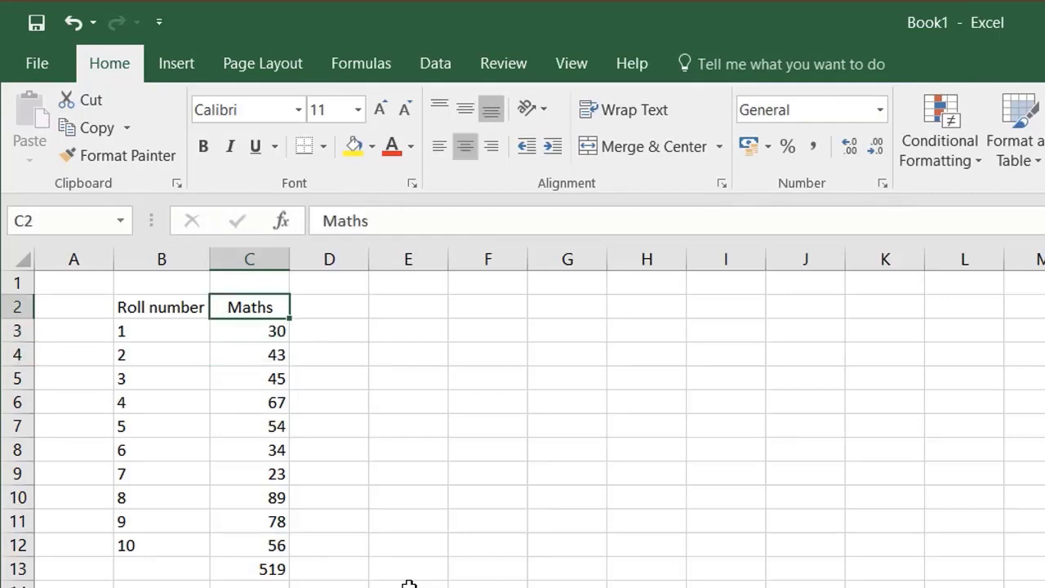
type("Engl")
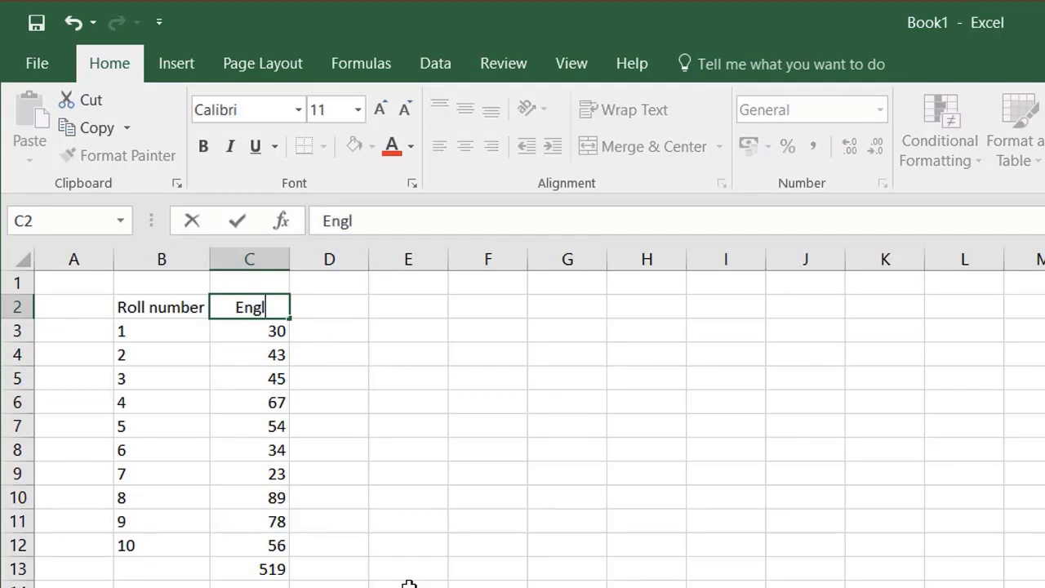
type("ish")
key("Return")
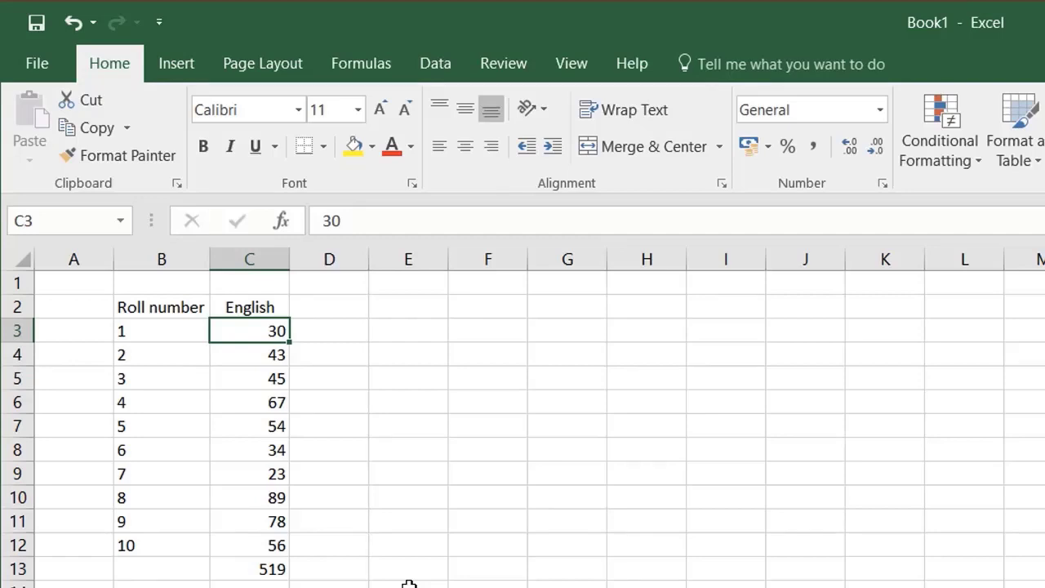
Step: Enter the heading "Maths" in D2 for a second marks column
key("Up")
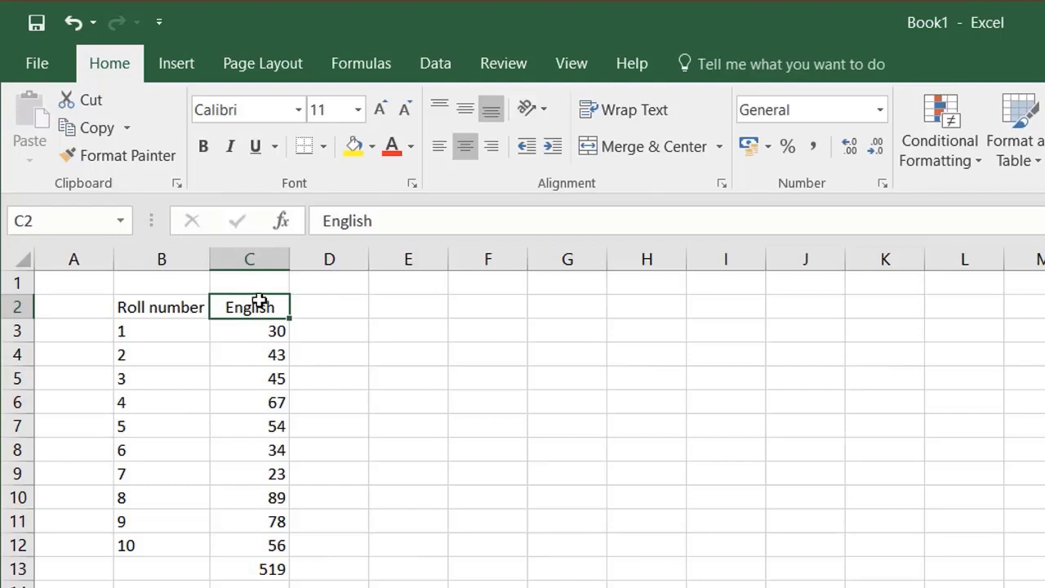
left_click(327, 305)
type("Maths")
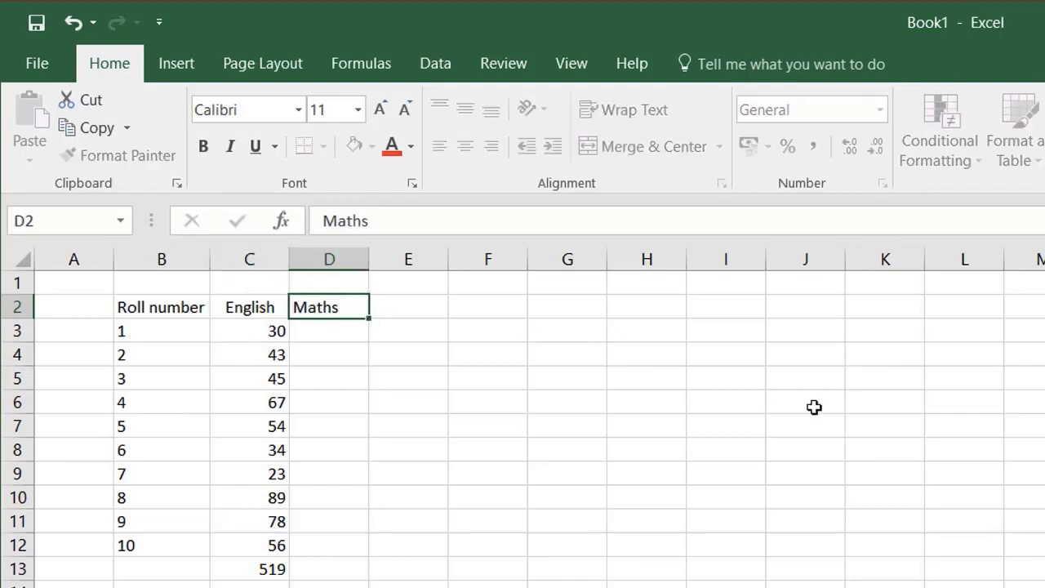
key("Return")
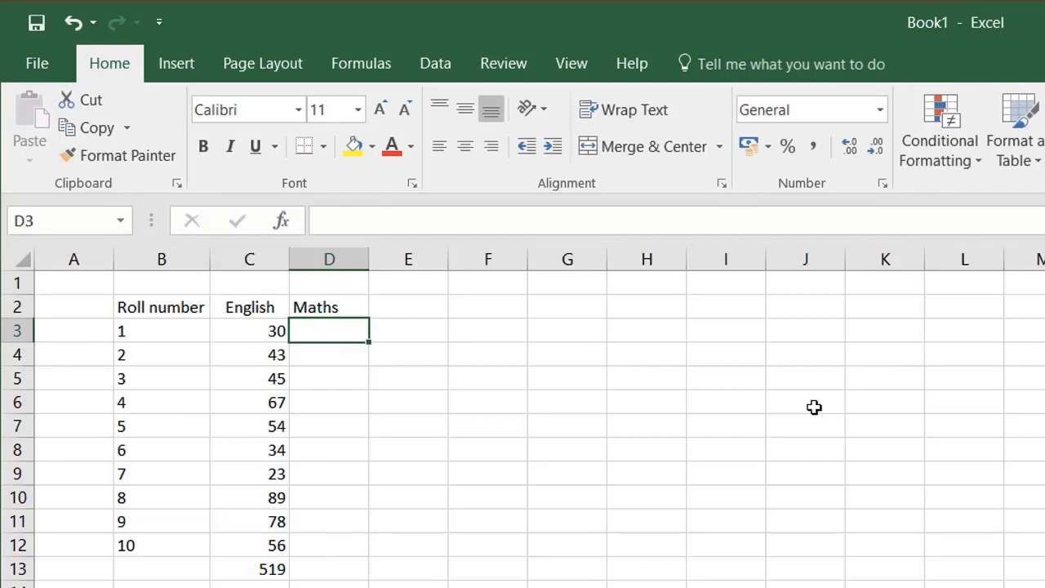
Step: Fill D3:D12 with the marks 35, 45, 25, 65, 45, 85, 15, 25, 75 and 45, and sum them in D13
type("35")
key("Return")
type("45")
key("Return")
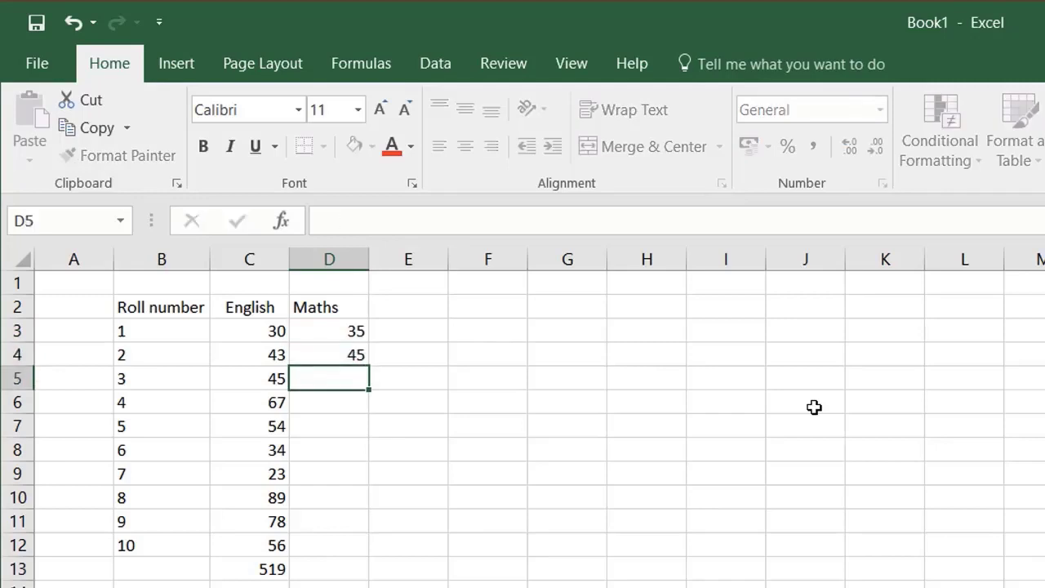
type("25")
key("Return")
type("65")
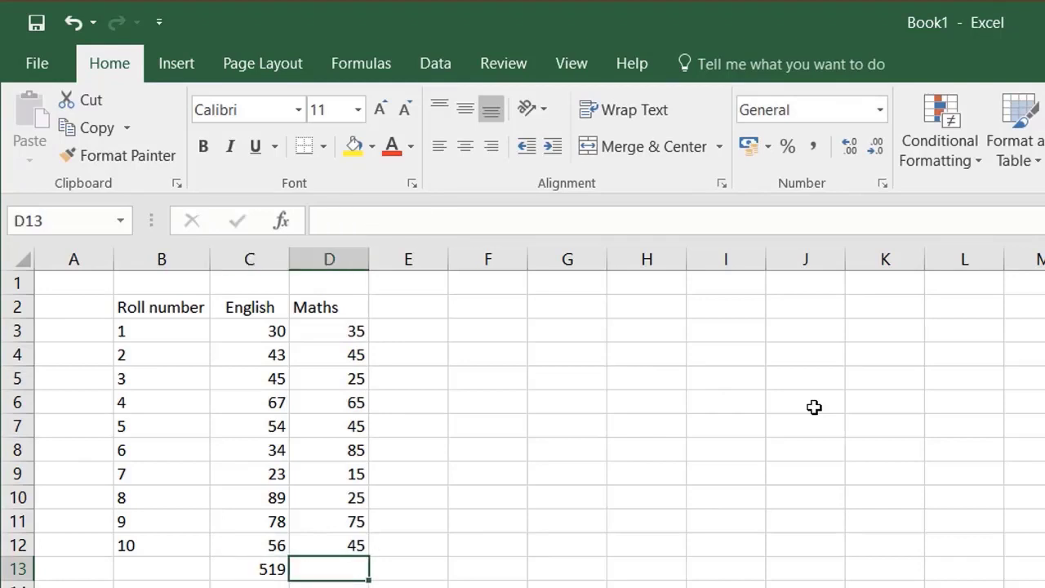
key("alt+equal")
key("Return")
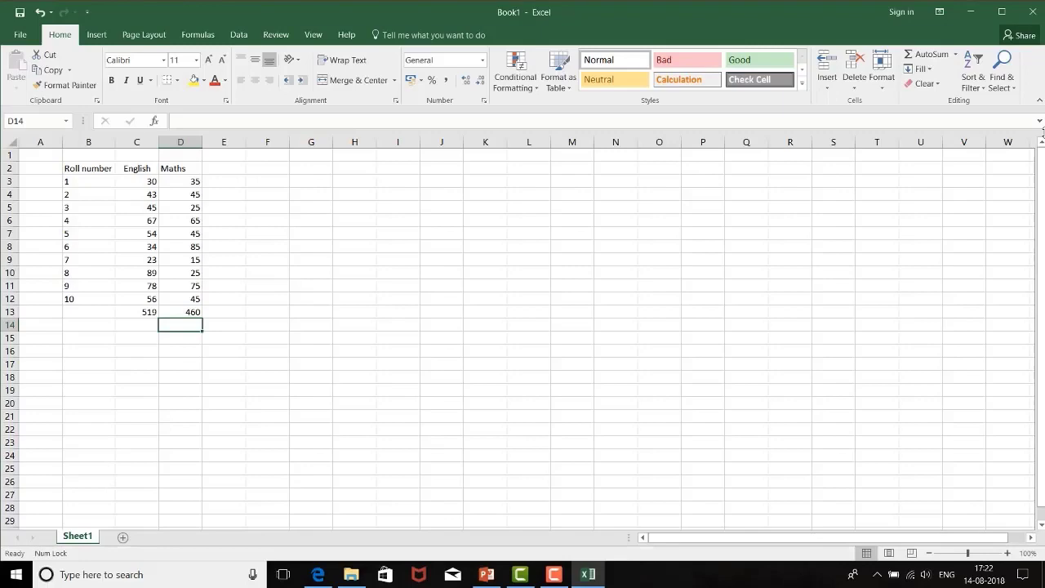
Step: Use Find to locate the text "Maths" and the text "English" in the worksheet
key("ctrl+f")
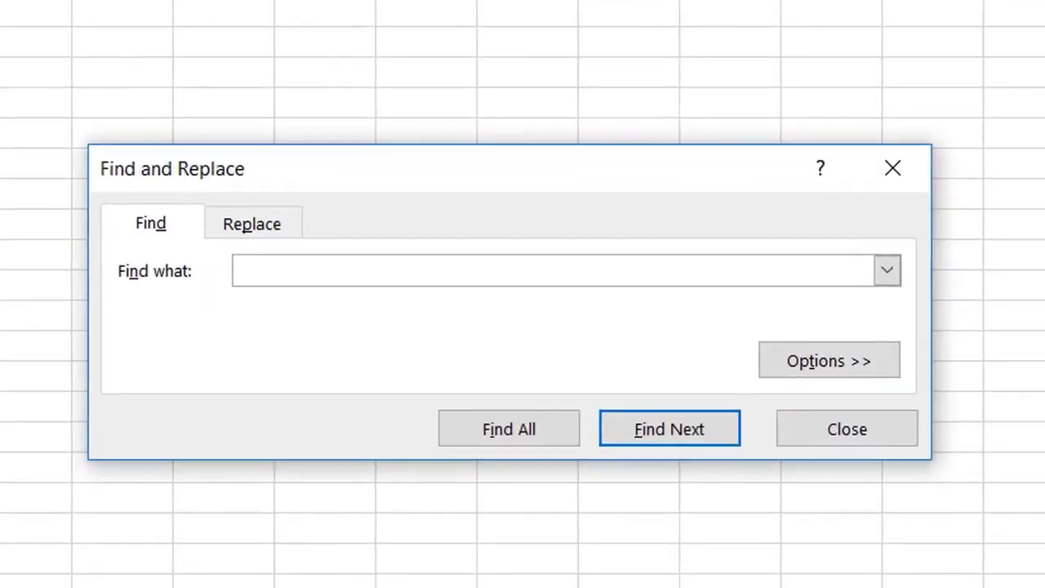
type("Maths")
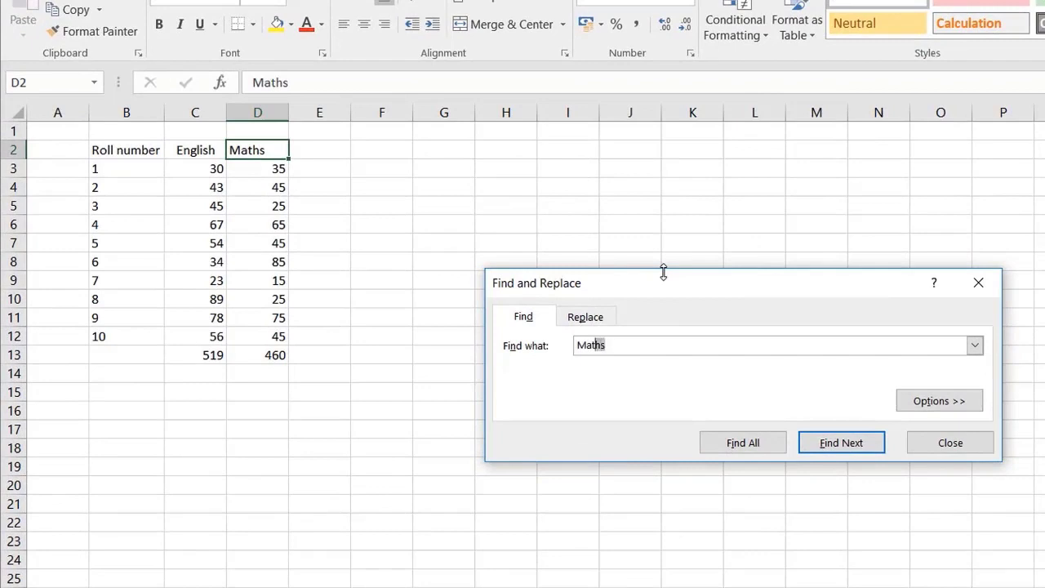
key("shift+Left")
key("shift+Left")
key("shift+Left")
type("English")
left_click(836, 442)
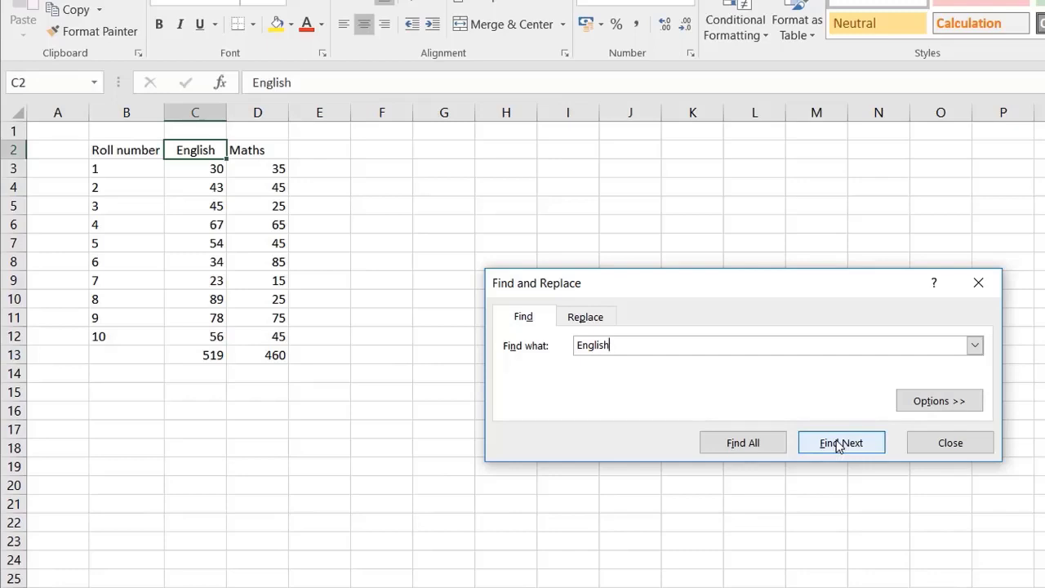
Step: Replace "English" with "Hindi" in the C2 heading using Find and Replace, and close the dialog
left_click(594, 323)
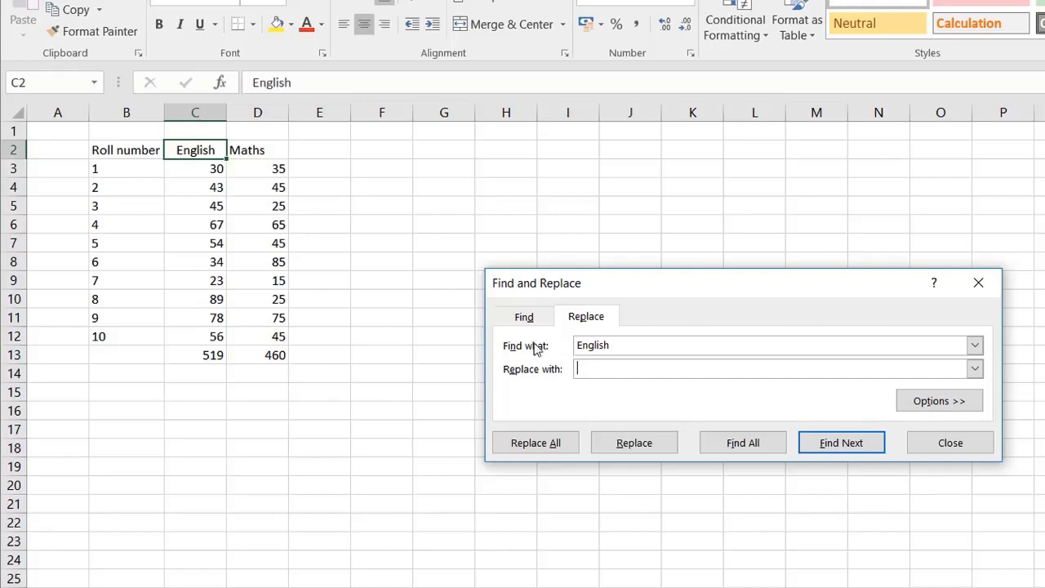
left_click_drag(632, 350, 565, 341)
left_click(620, 369)
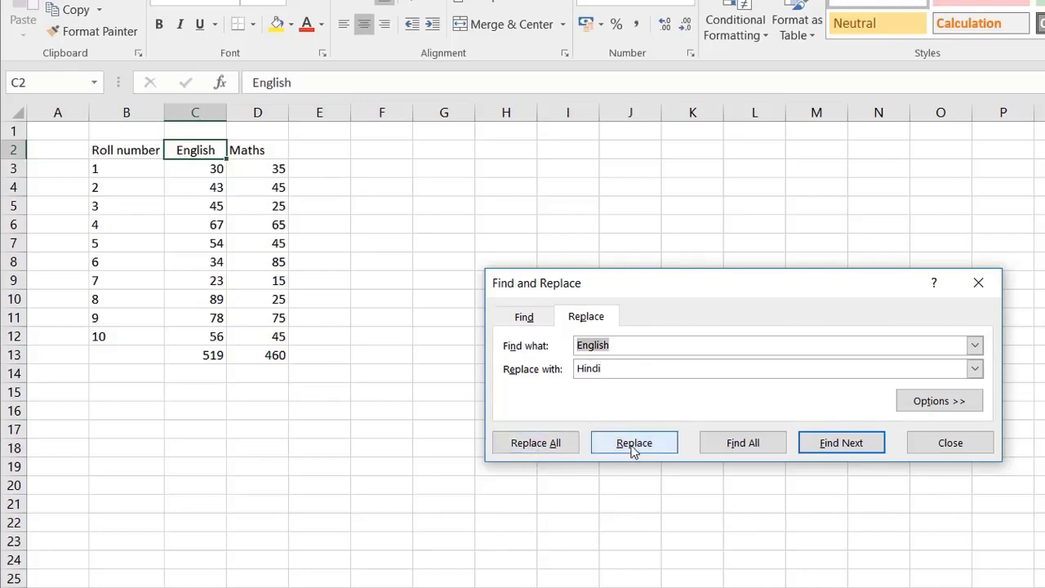
left_click(633, 445)
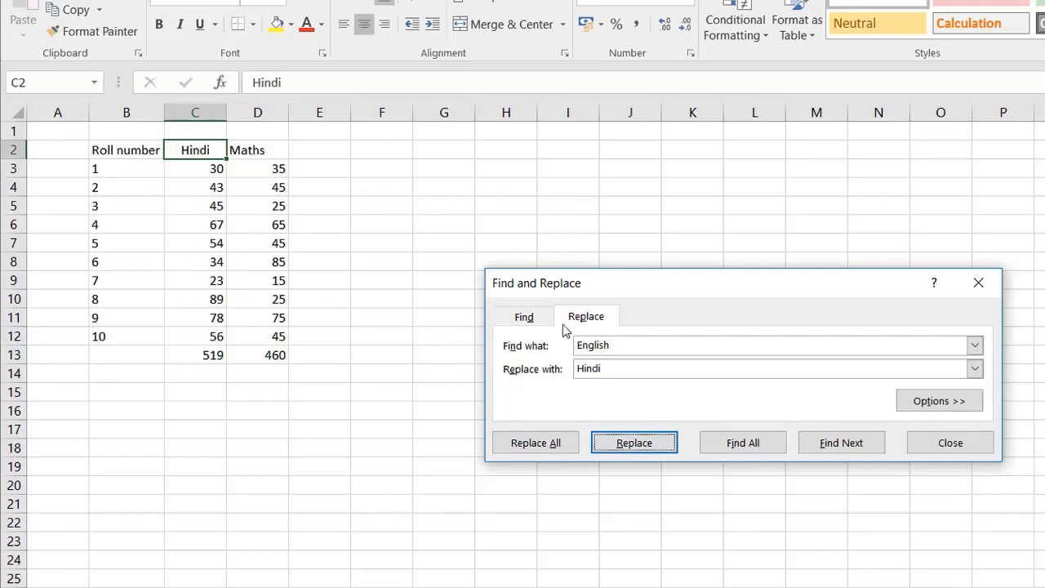
left_click(947, 447)
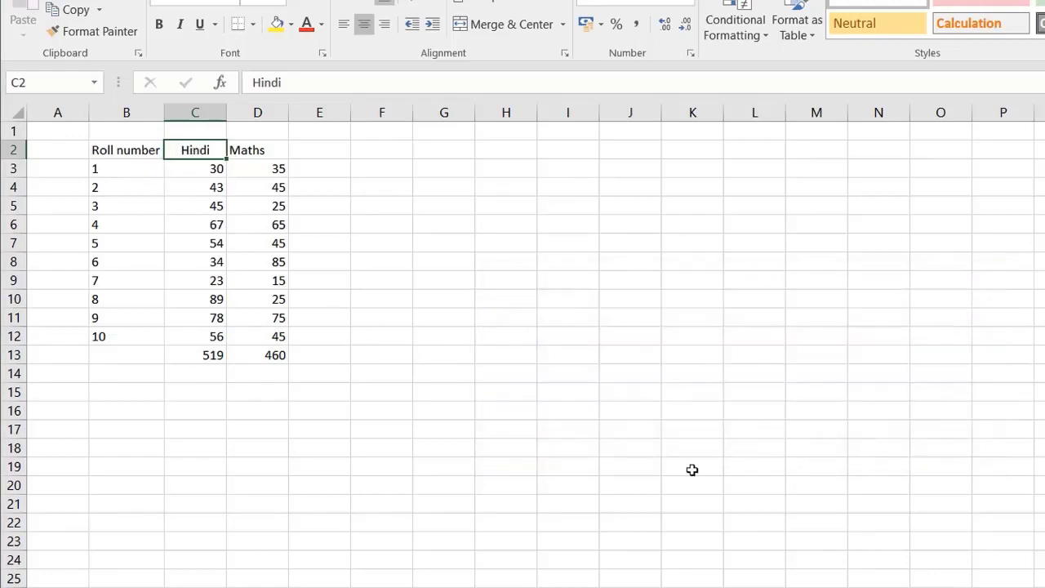
Step: Select the whole table B2:D13, deselect it, and zoom the worksheet in to 148%
left_click(437, 312)
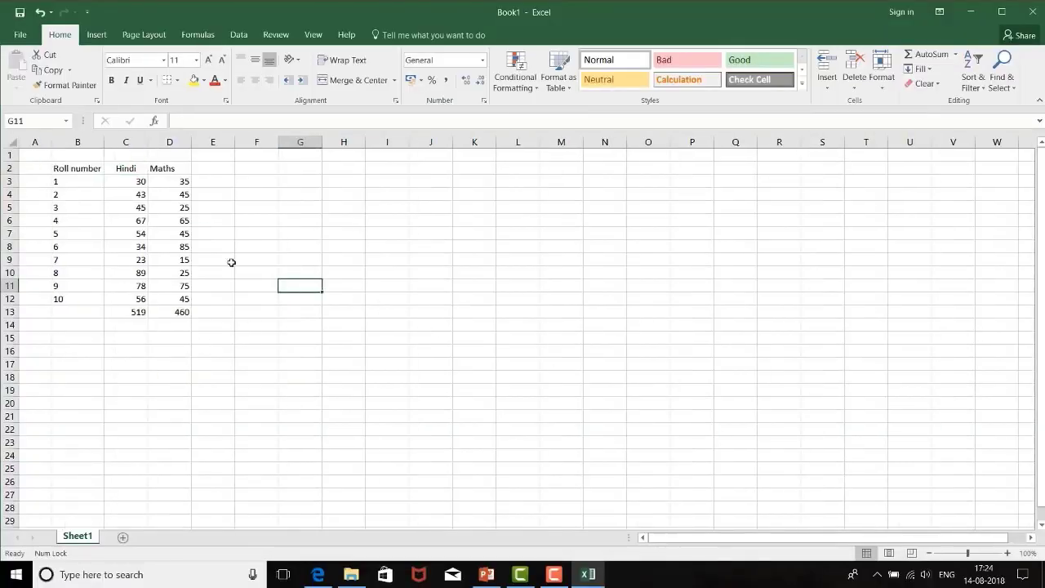
left_click_drag(78, 170, 188, 315)
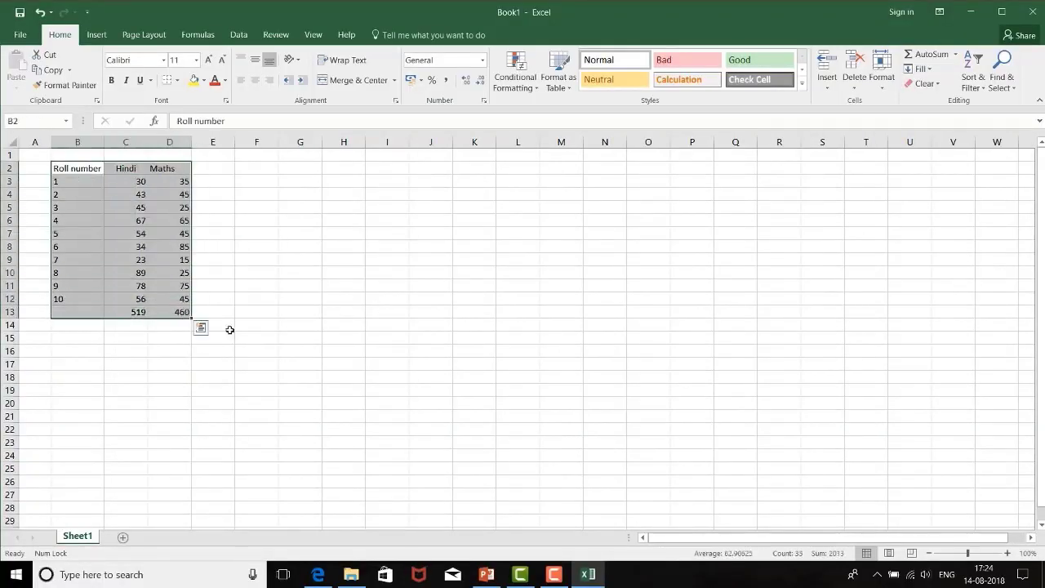
left_click(648, 391)
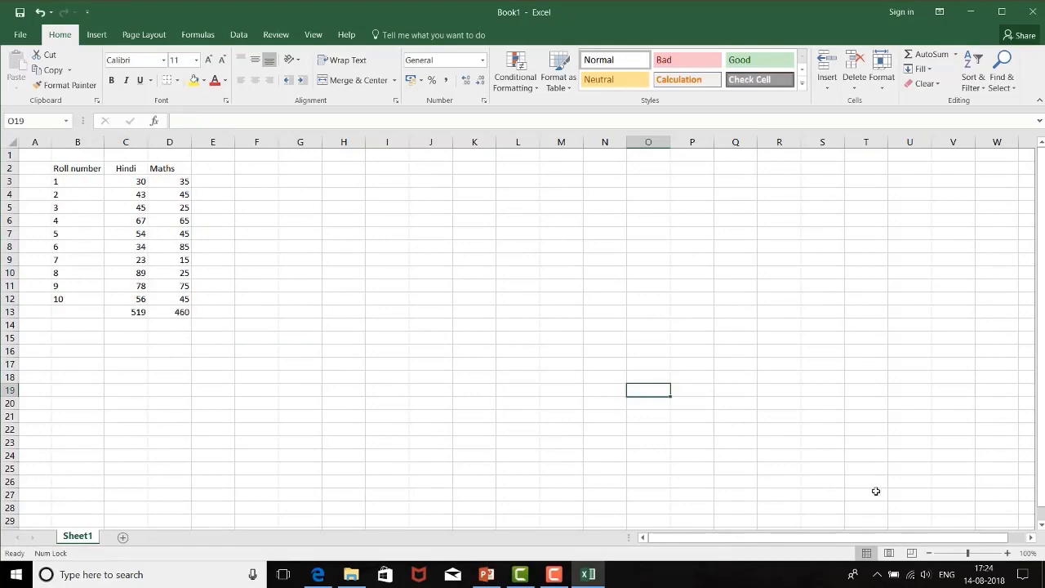
left_click_drag(969, 555, 972, 553)
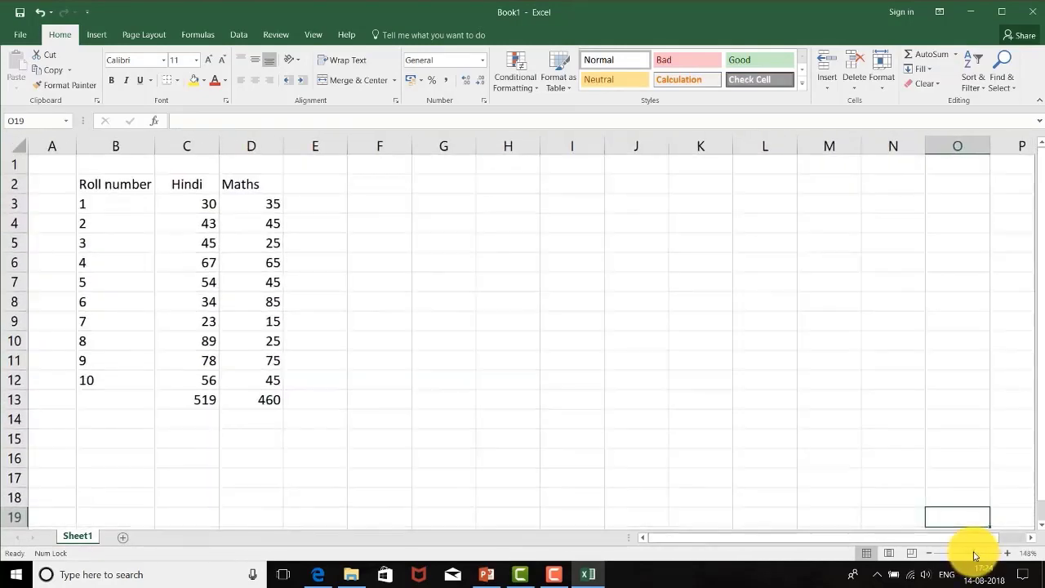
Step: Set the font size of the marks table B2:D13 to 14 and widen column B to fit its Roll number heading
left_click_drag(112, 187, 243, 382)
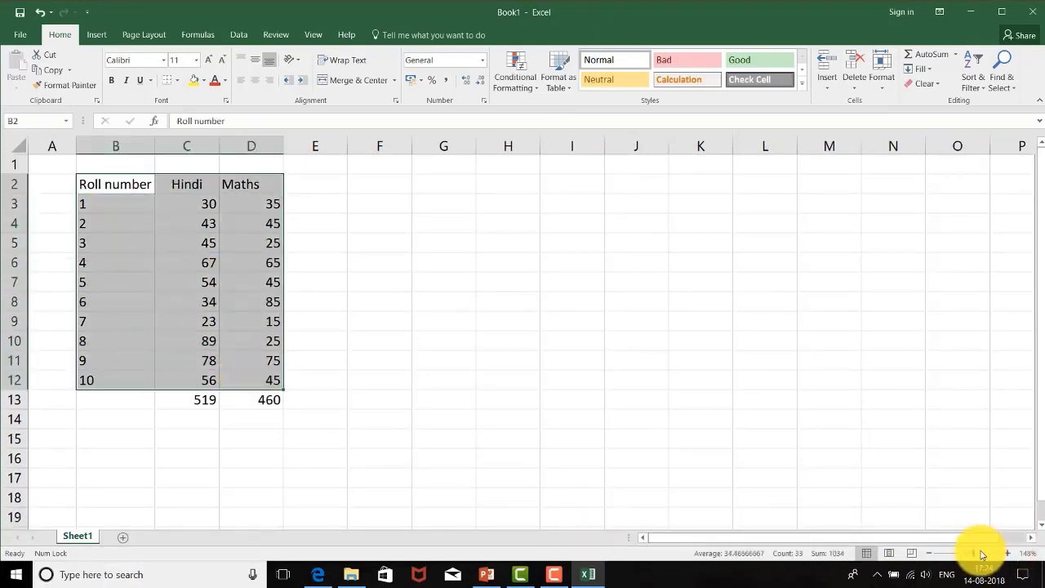
left_click(385, 284)
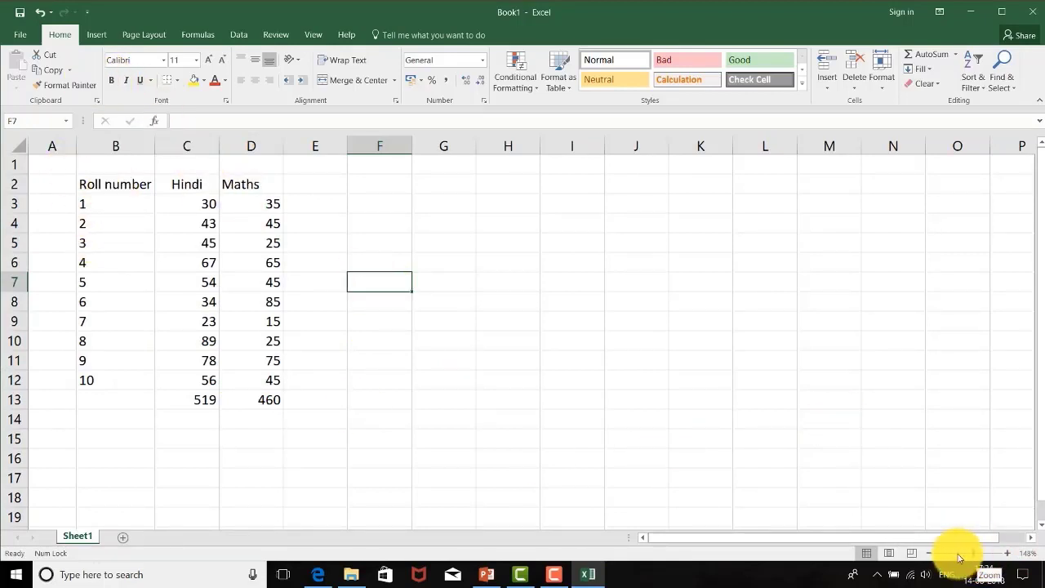
left_click_drag(106, 183, 240, 415)
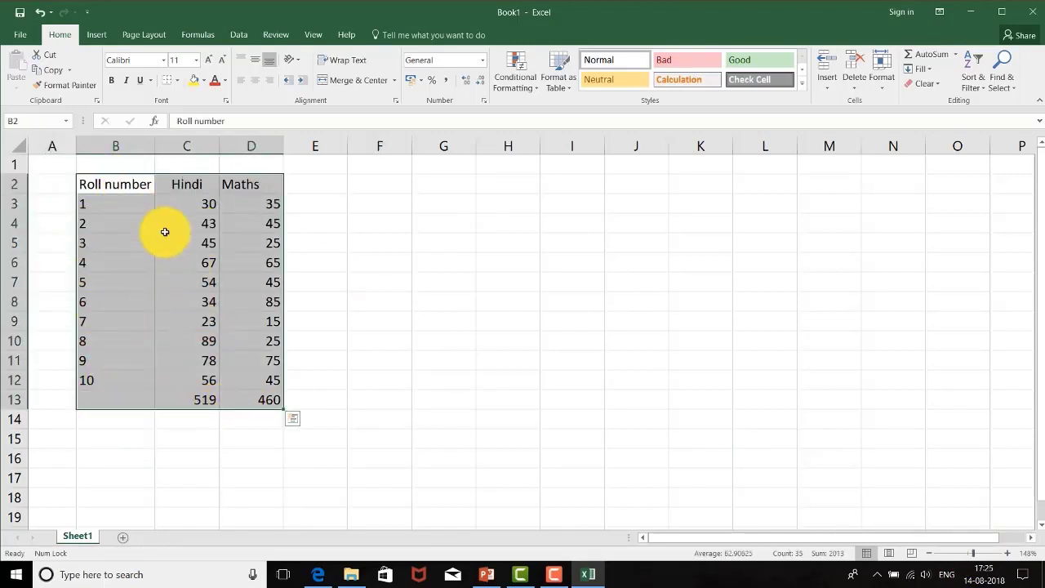
left_click(196, 60)
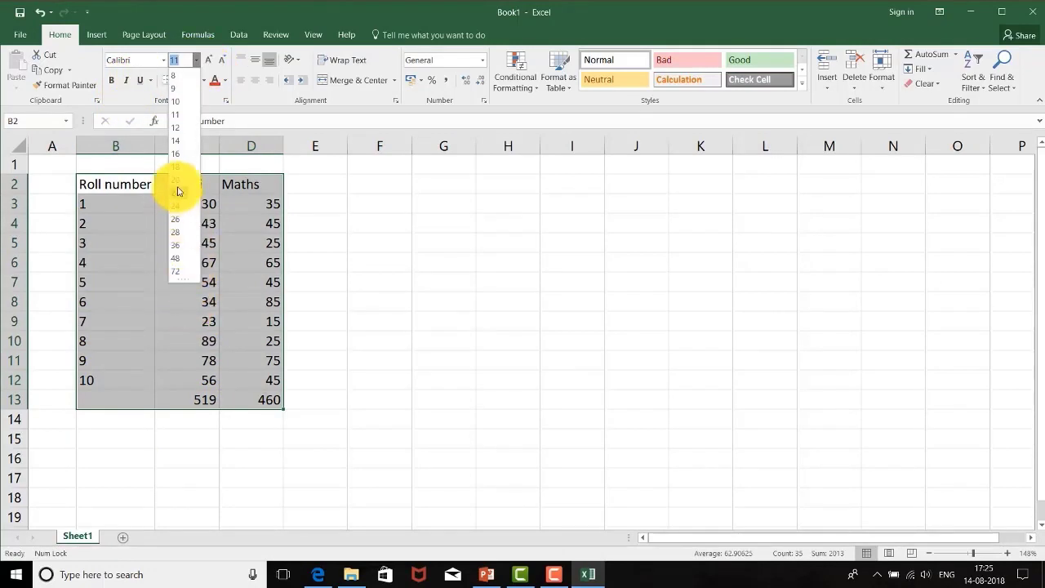
left_click(181, 141)
left_click_drag(205, 234, 369, 311)
left_click(368, 311)
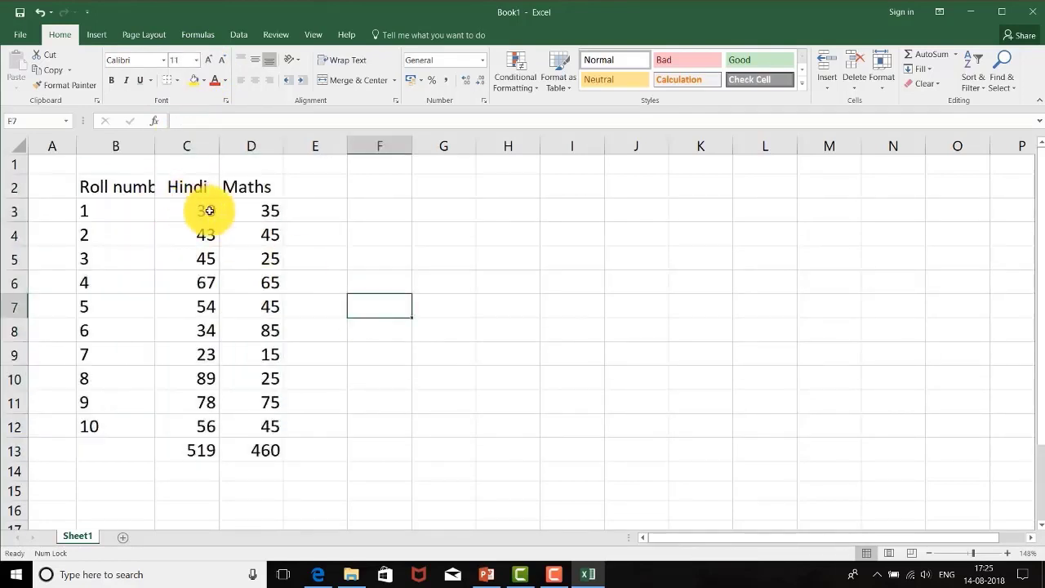
left_click_drag(153, 143, 178, 143)
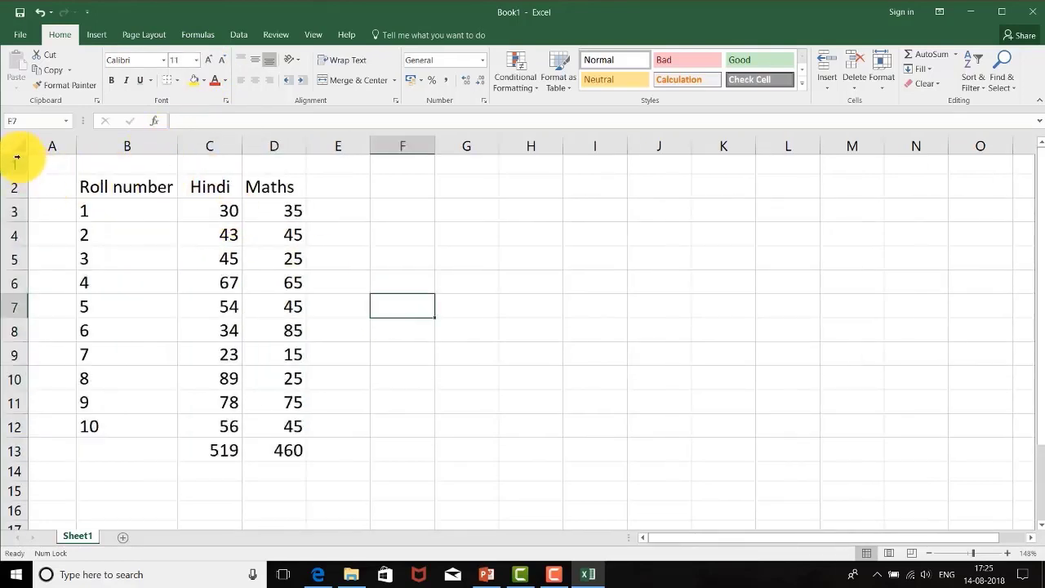
Step: Change the font of the table B2:D13 to Arial and narrow the empty column A
left_click(127, 187)
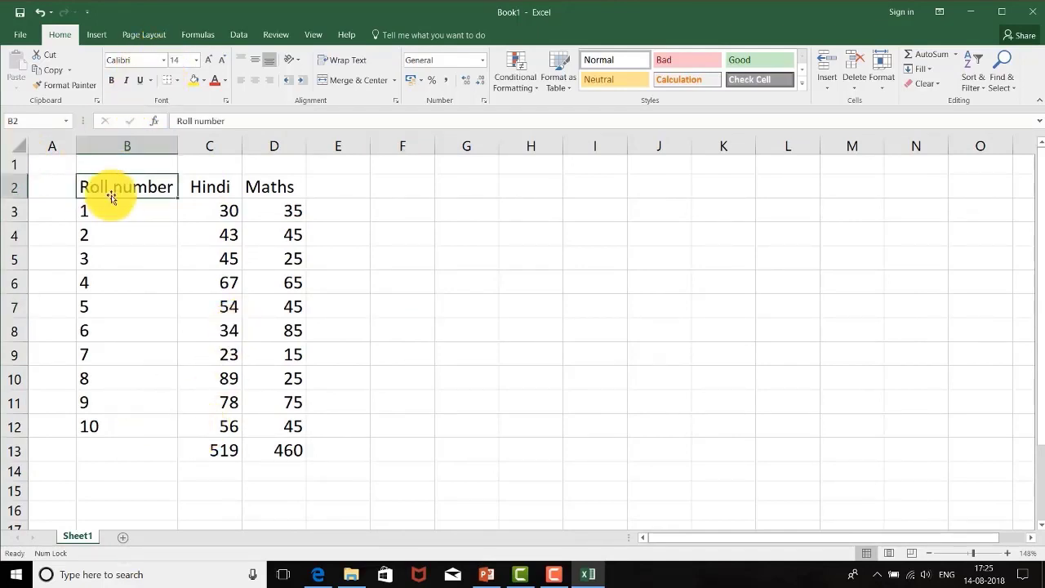
left_click_drag(106, 184, 262, 448)
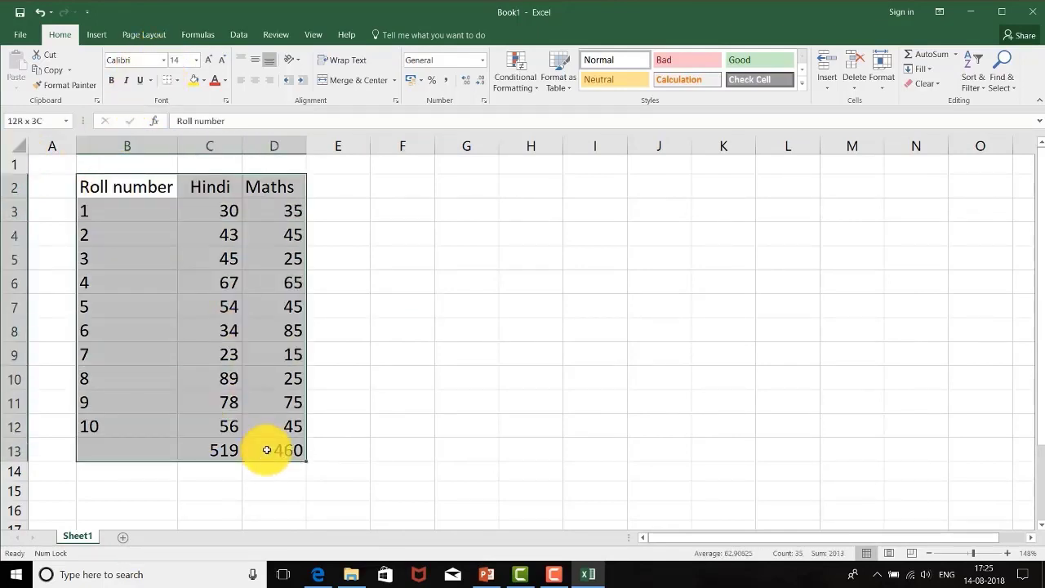
left_click(164, 60)
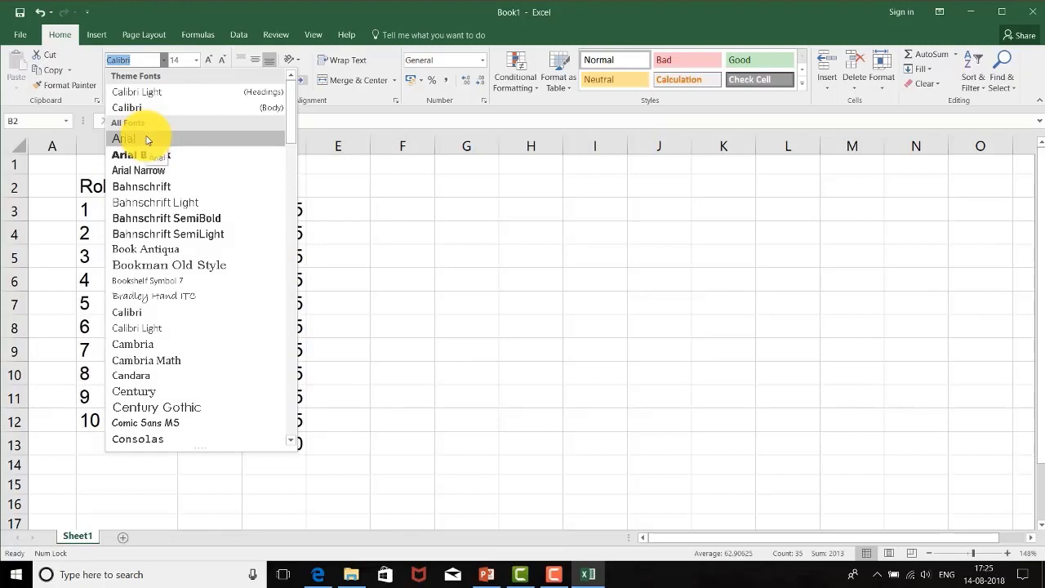
left_click(145, 140)
left_click(417, 236)
left_click(478, 253)
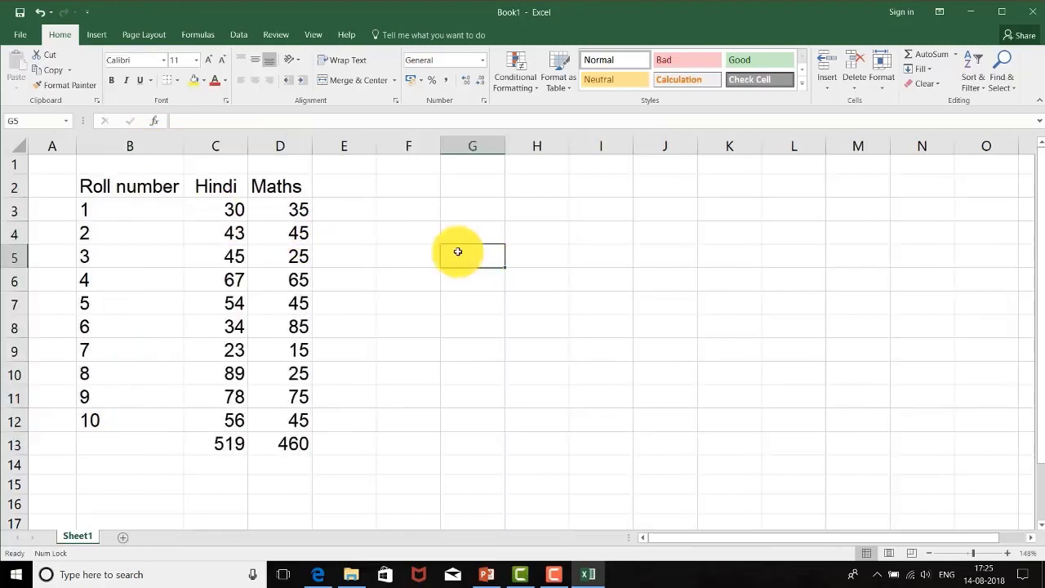
left_click_drag(74, 147, 62, 147)
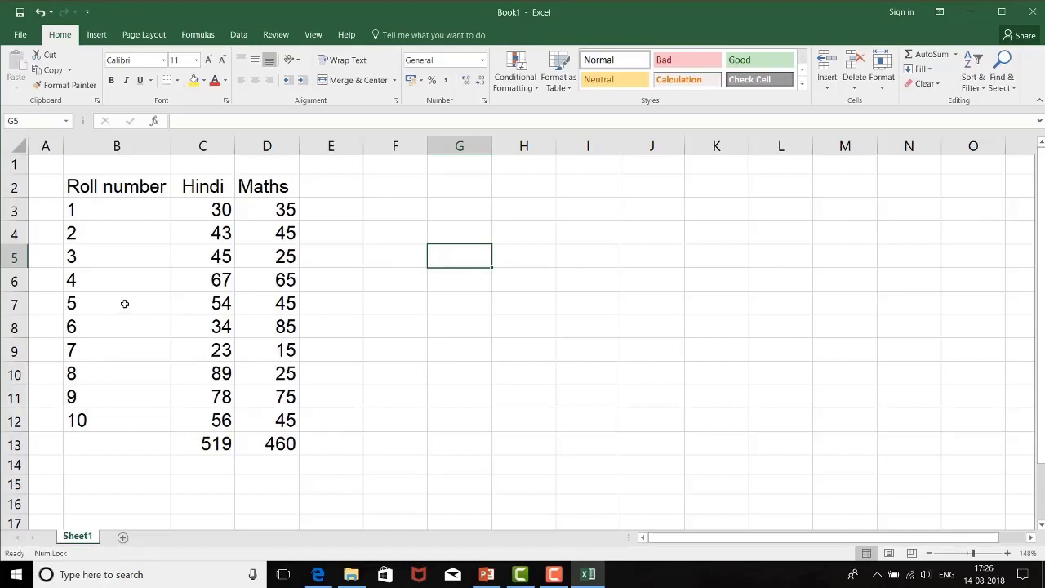
Step: Repeat the Hindi and Maths columns across the sheet out to column N, and clear the copies in K2:N13
left_click_drag(131, 193, 294, 447)
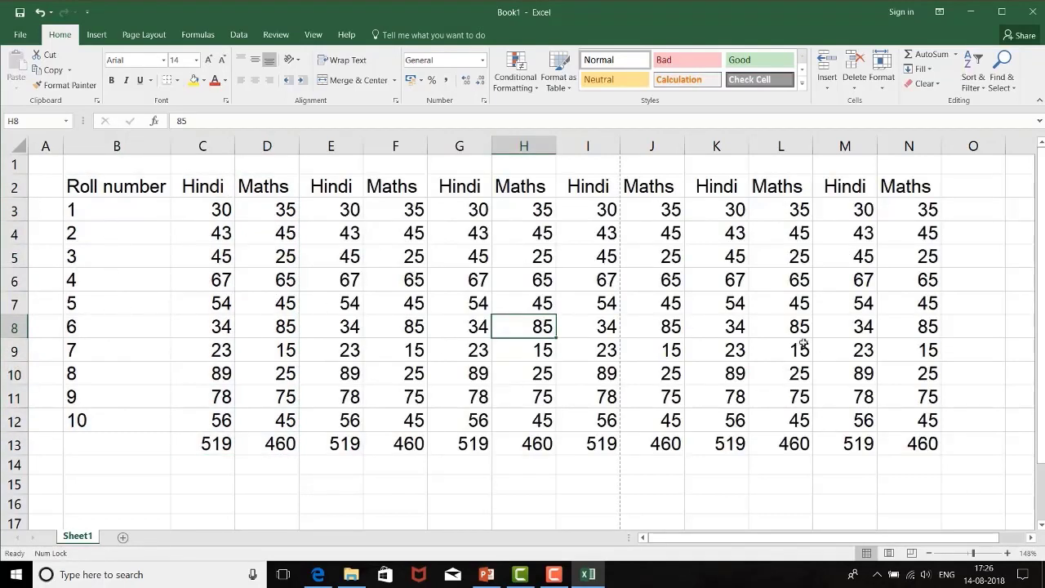
left_click(23, 36)
key("Escape")
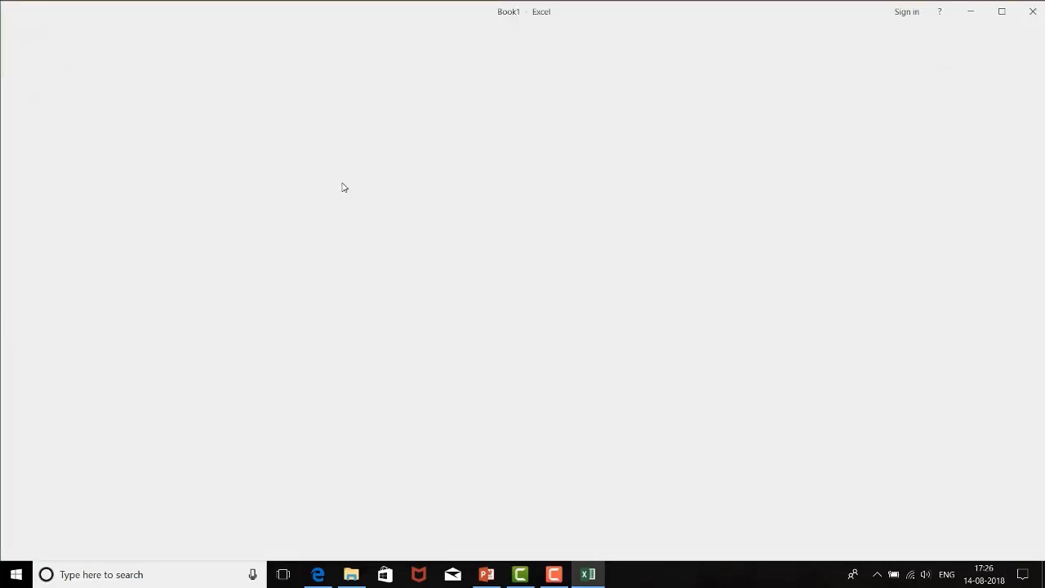
left_click_drag(719, 186, 911, 446)
key("ctrl+q")
key("Escape")
key("Delete")
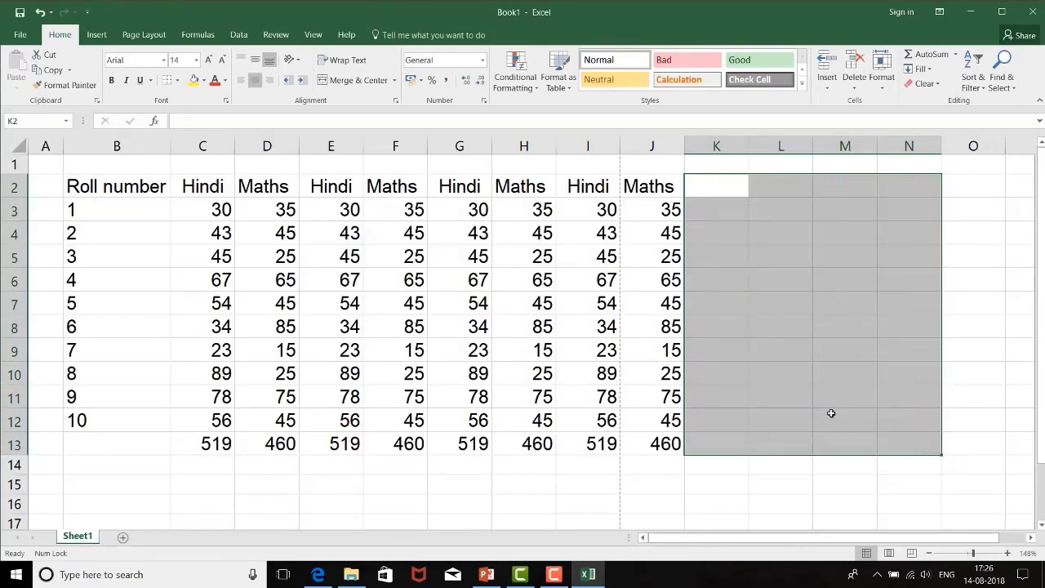
left_click(509, 303)
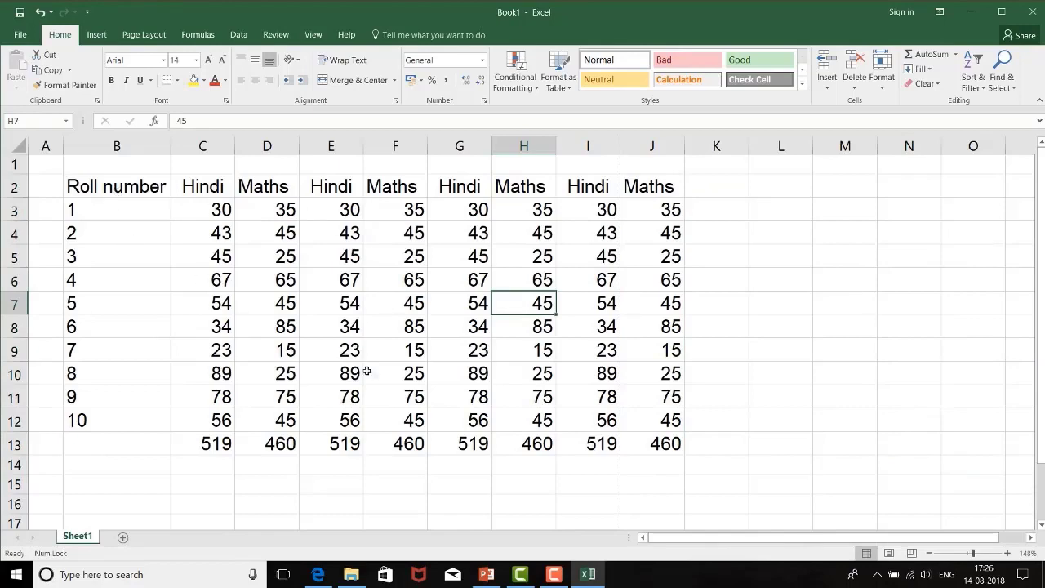
Step: Examine the print preview of the active sheet to see how the table fits the page, and return to the worksheet
left_click(43, 161)
left_click(20, 34)
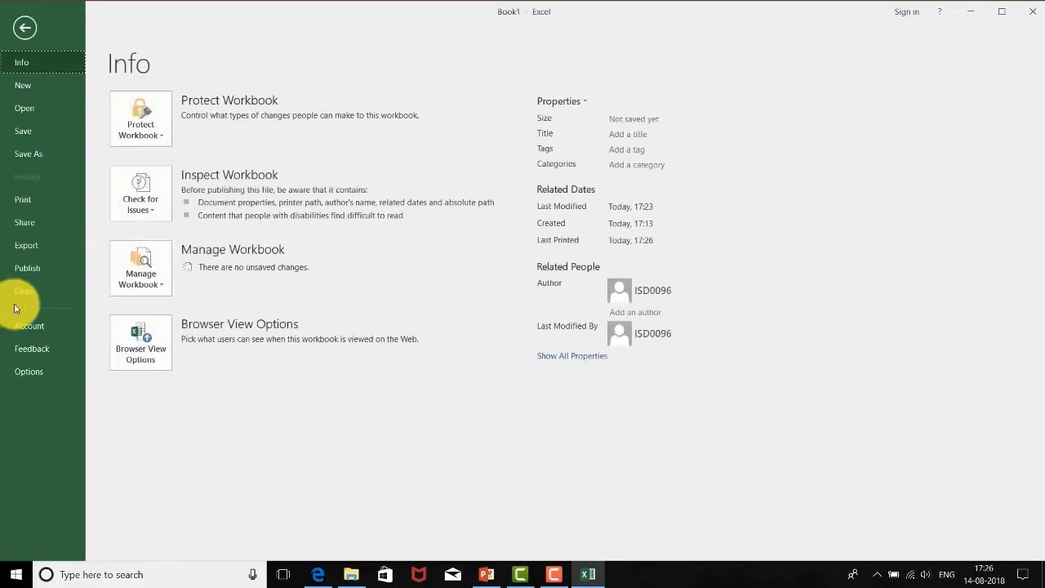
left_click(28, 243)
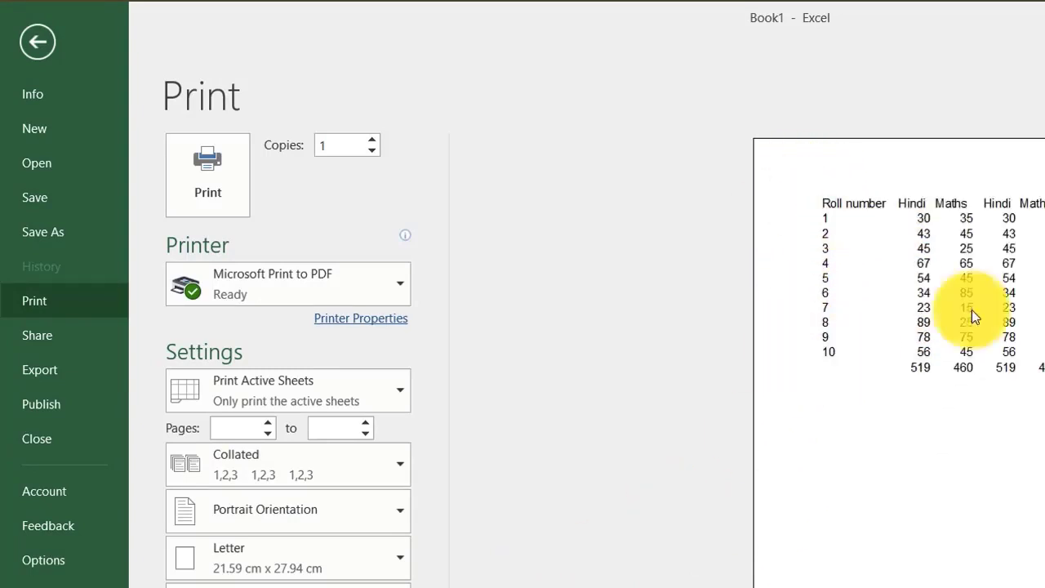
key("Escape")
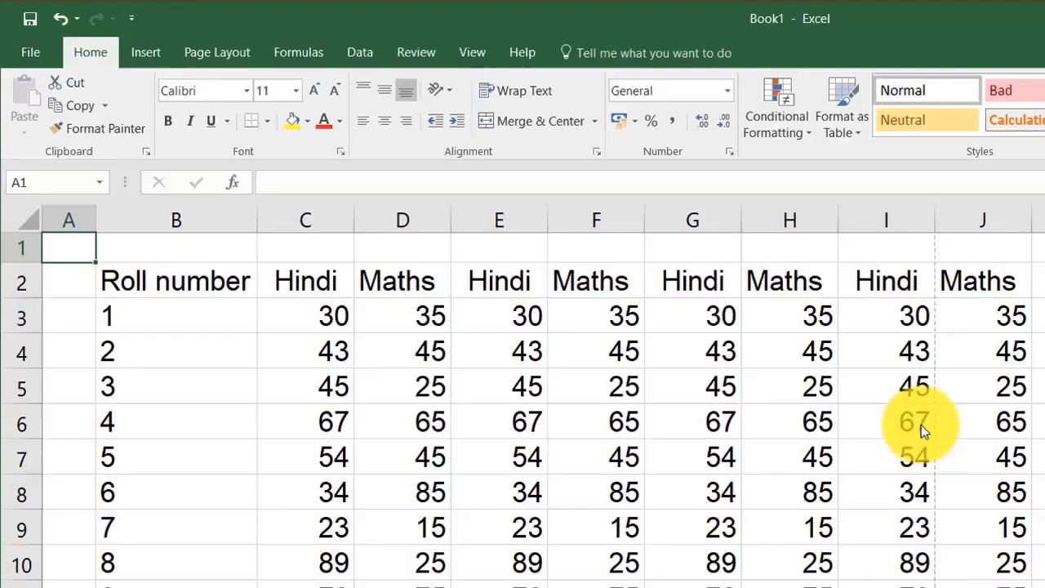
left_click(282, 417)
Step: Select the table B2:J13 and set the print settings to Print Selection
left_click_drag(135, 269, 983, 587)
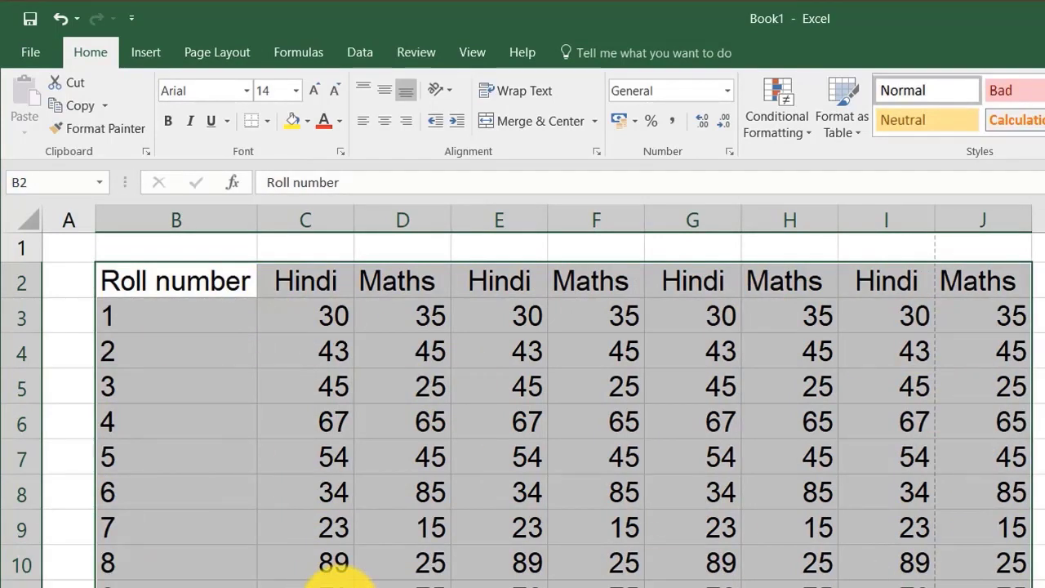
left_click(28, 56)
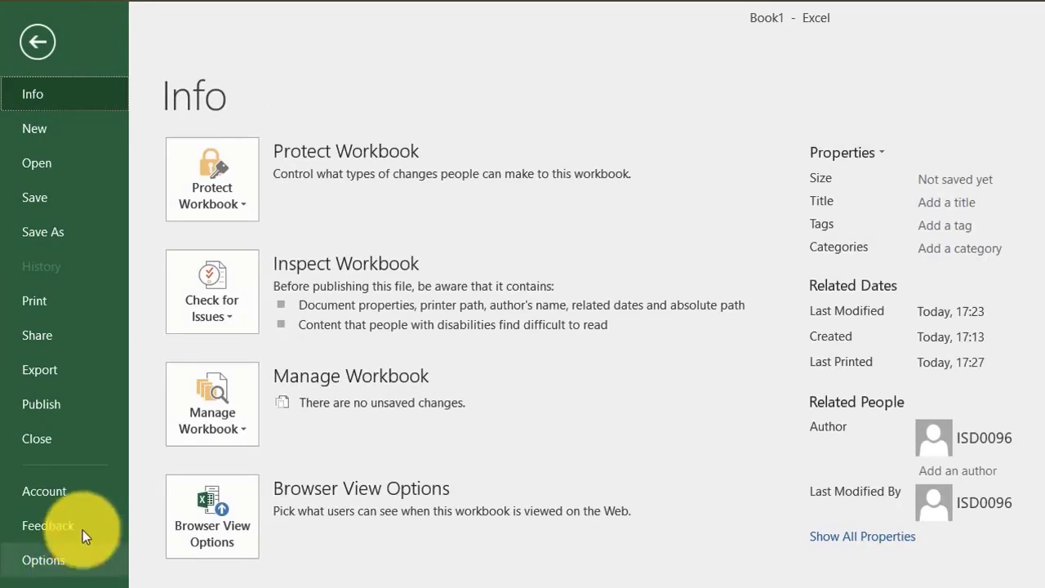
left_click(71, 304)
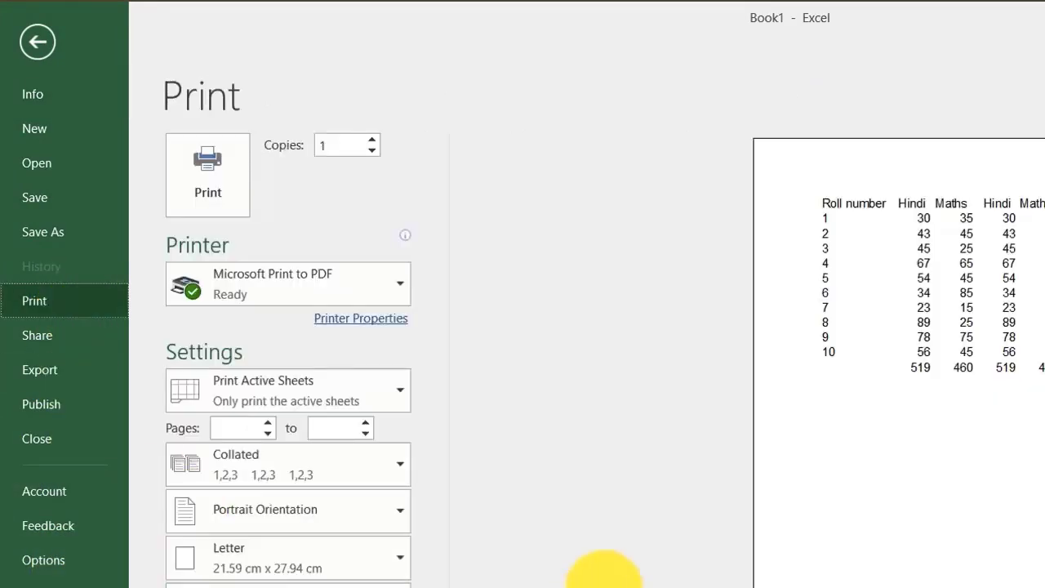
left_click(383, 396)
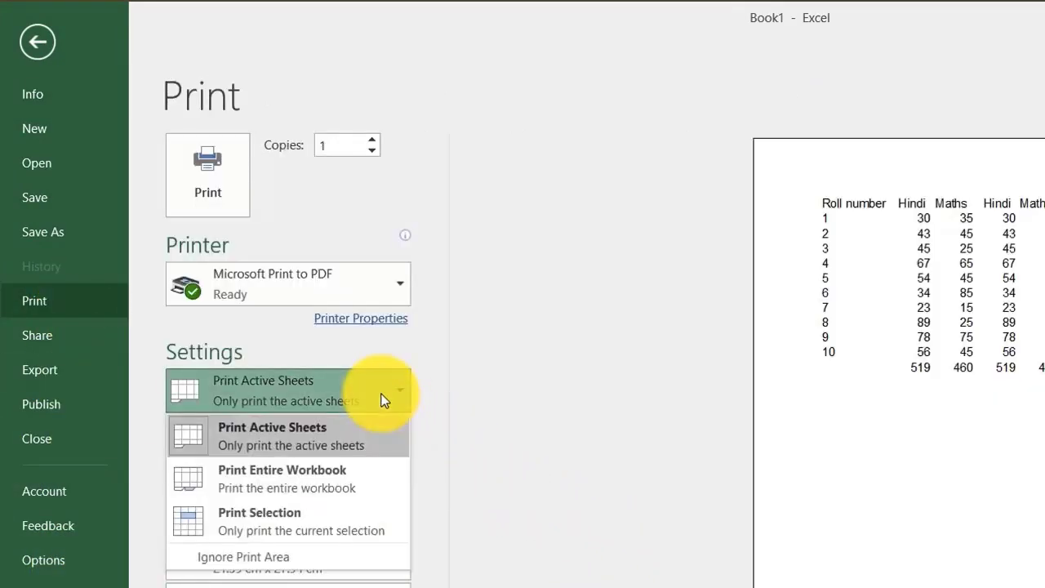
left_click(278, 522)
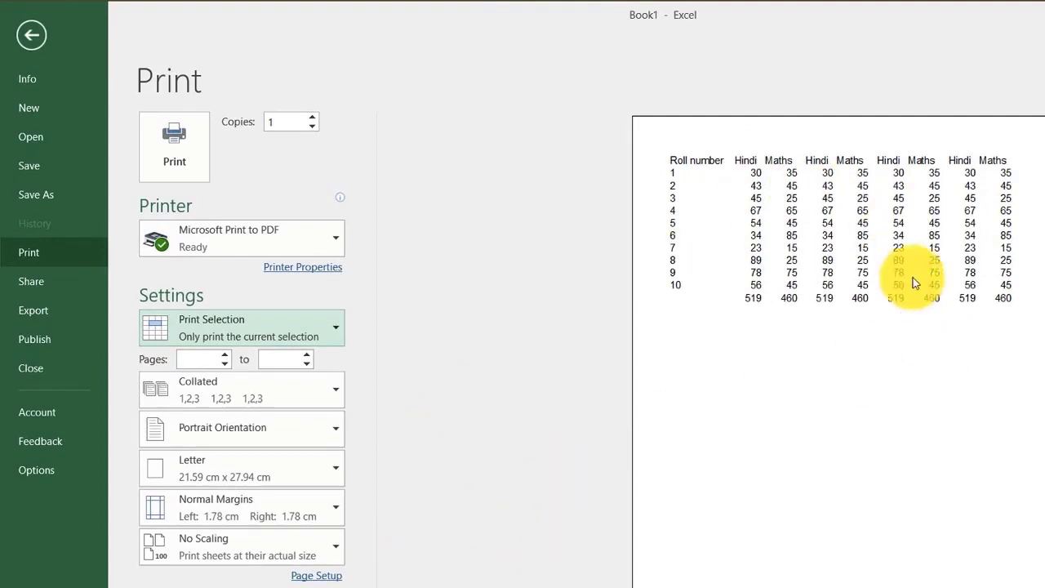
Step: Change the print orientation from portrait to Landscape Orientation
left_click(336, 431)
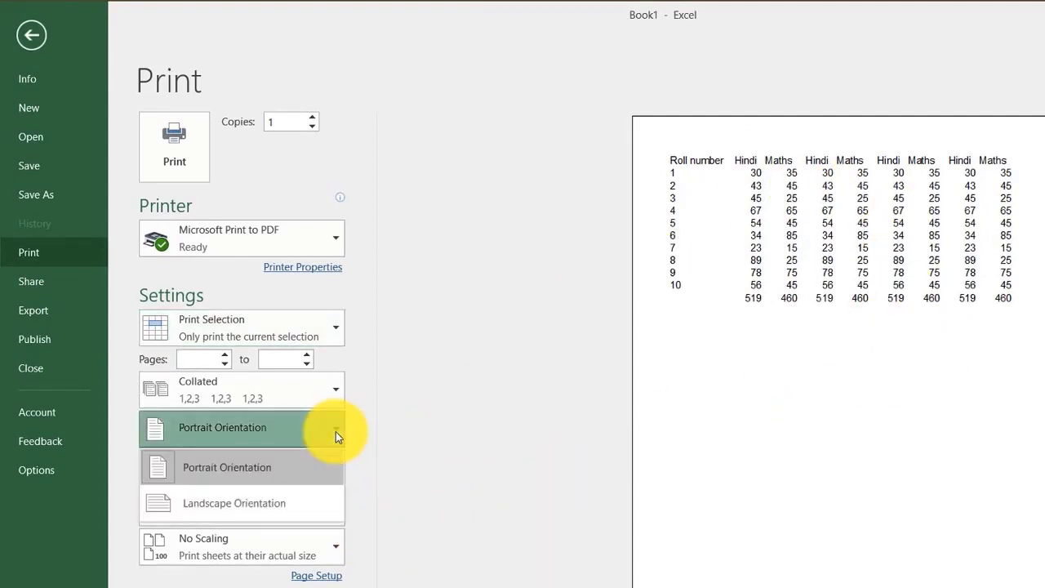
left_click(335, 431)
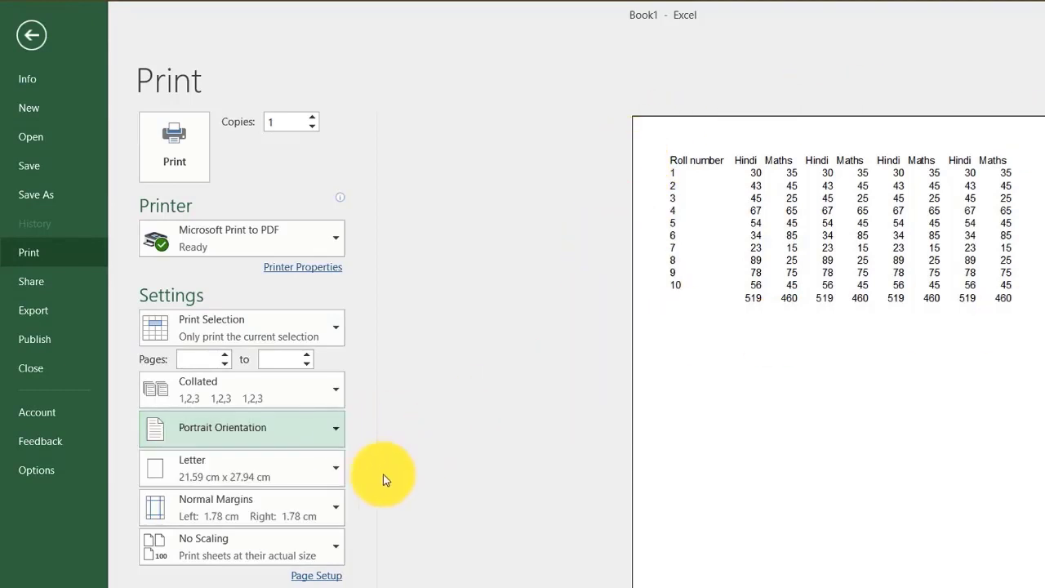
left_click(337, 429)
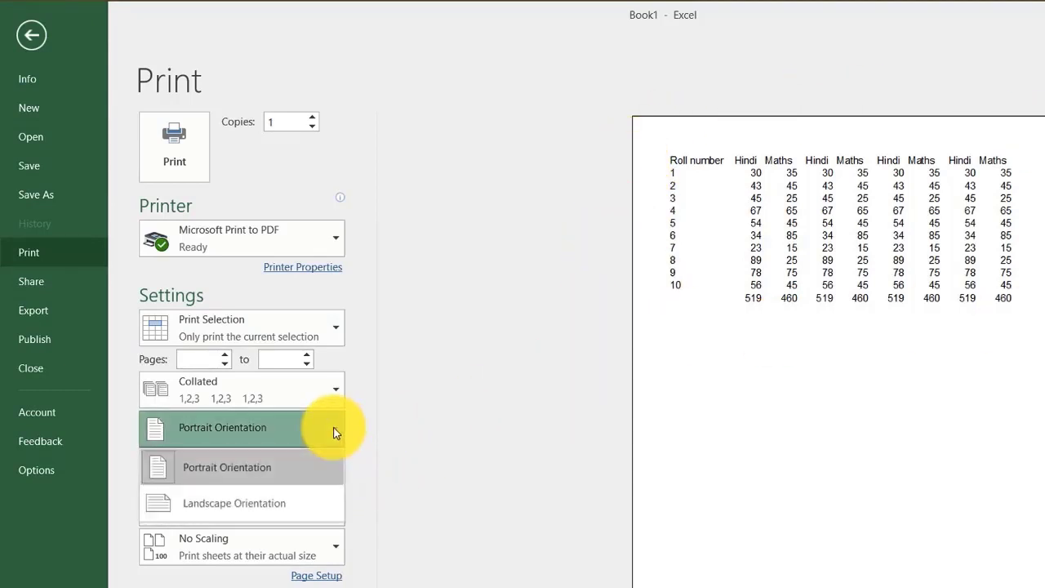
left_click(252, 508)
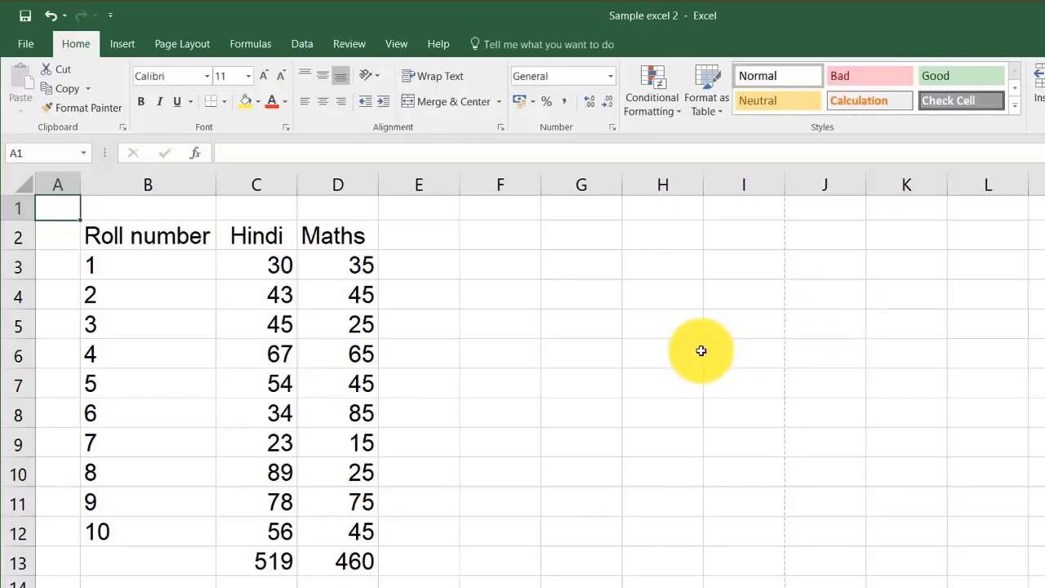
left_click(31, 43)
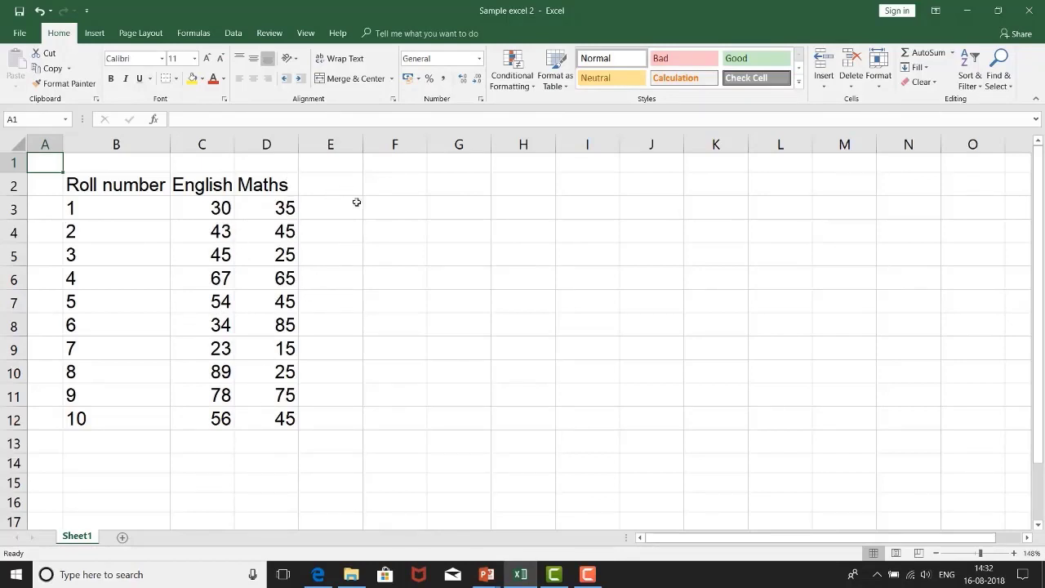
Step: Enter the labels "If" in G2 and "And with If" in G3
left_click(484, 191)
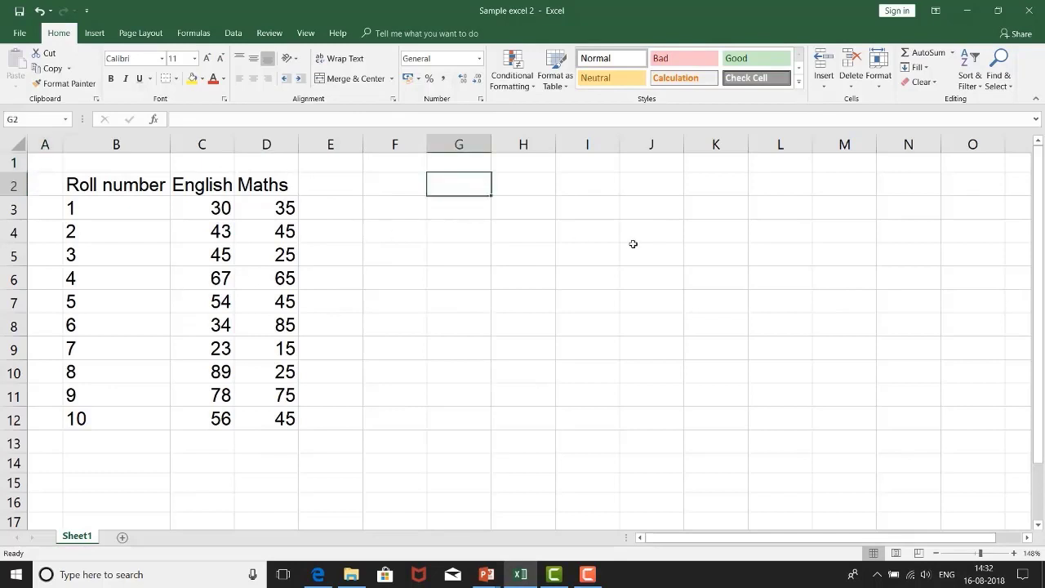
type("If")
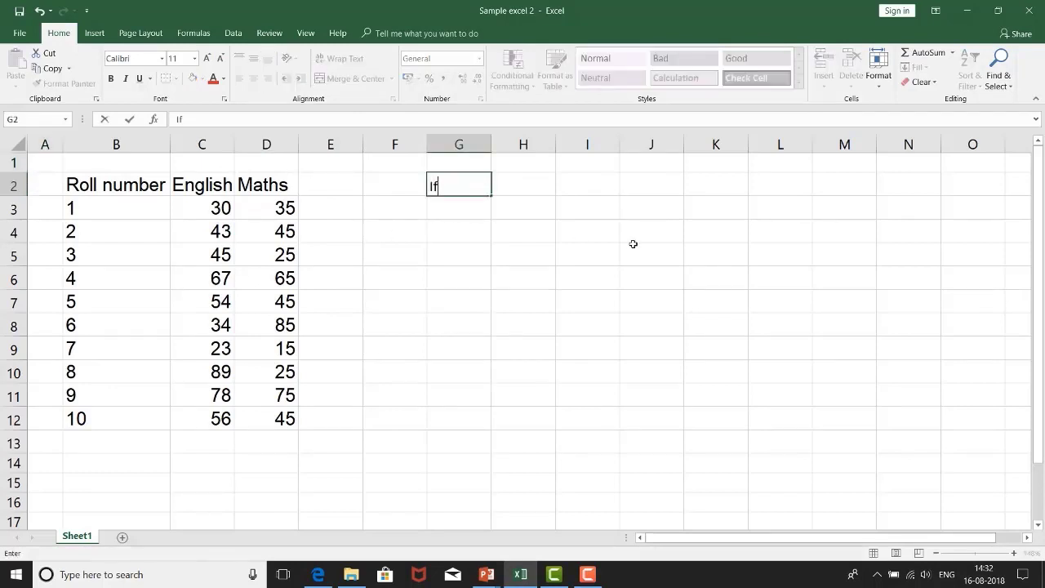
key("Return")
type("And with")
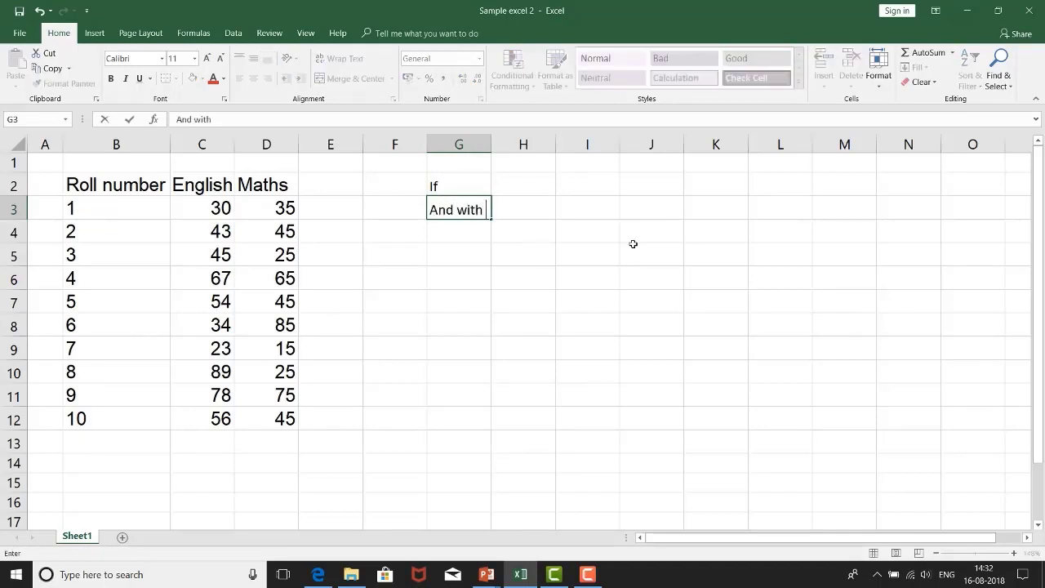
key("Return")
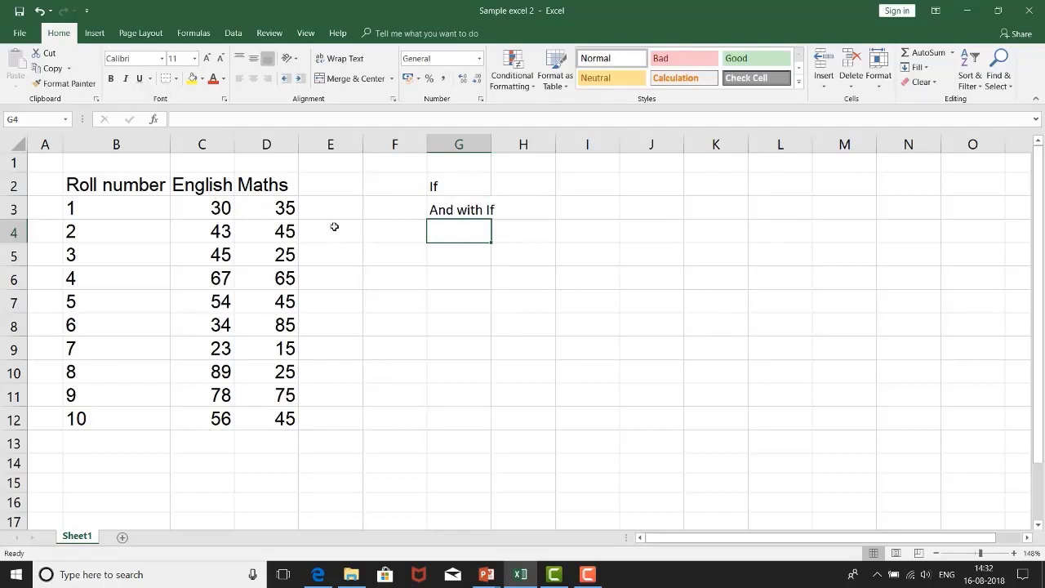
Step: Add the column heading "English" in E2, beside the Maths heading
left_click(333, 186)
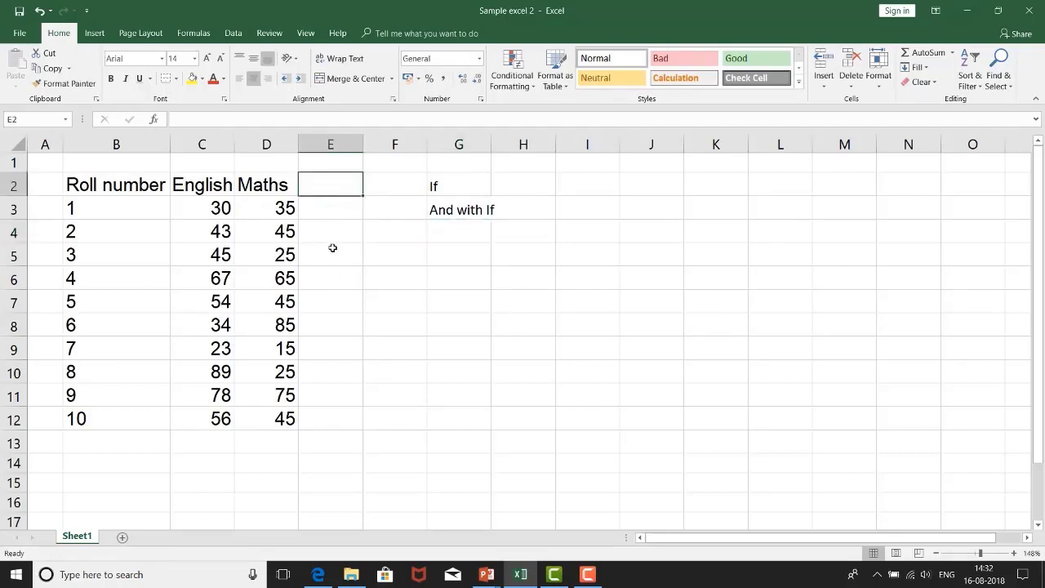
type("Pa")
key("Escape")
type("English")
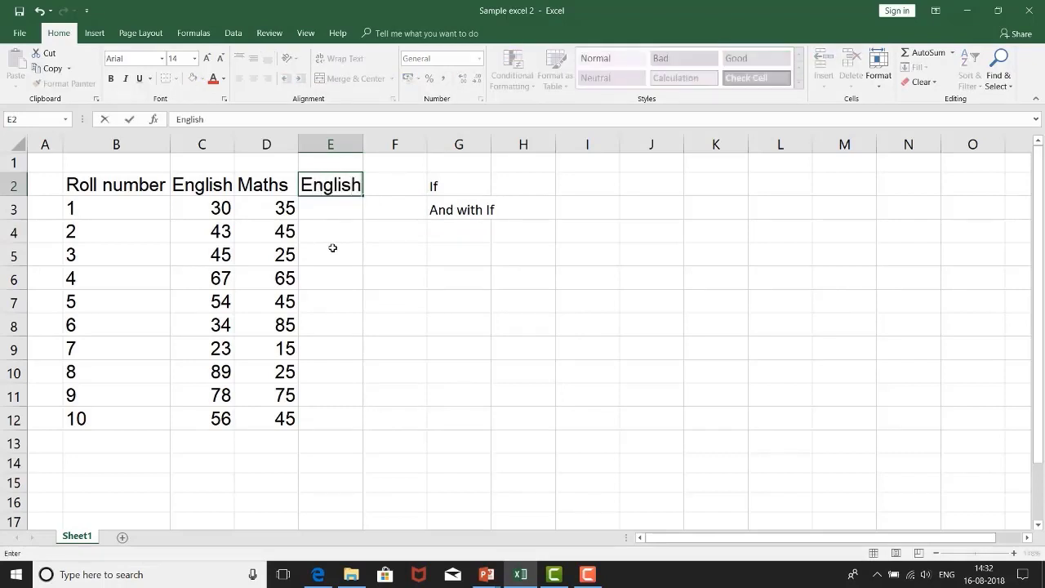
key("Up")
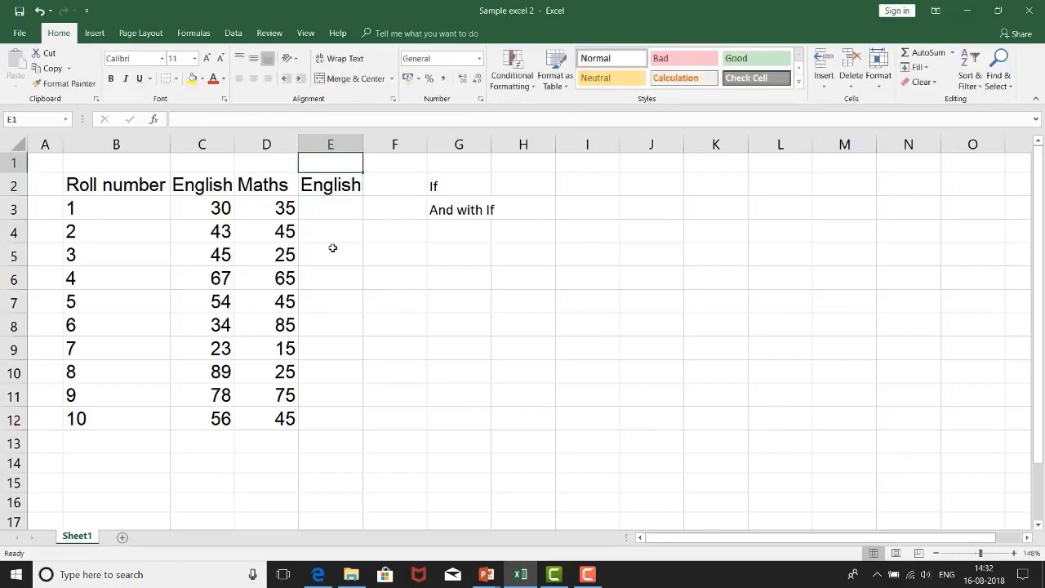
Step: Enter "Pass or fail" in E1 above the English heading and widen column E to fit it
type("Pass or fail")
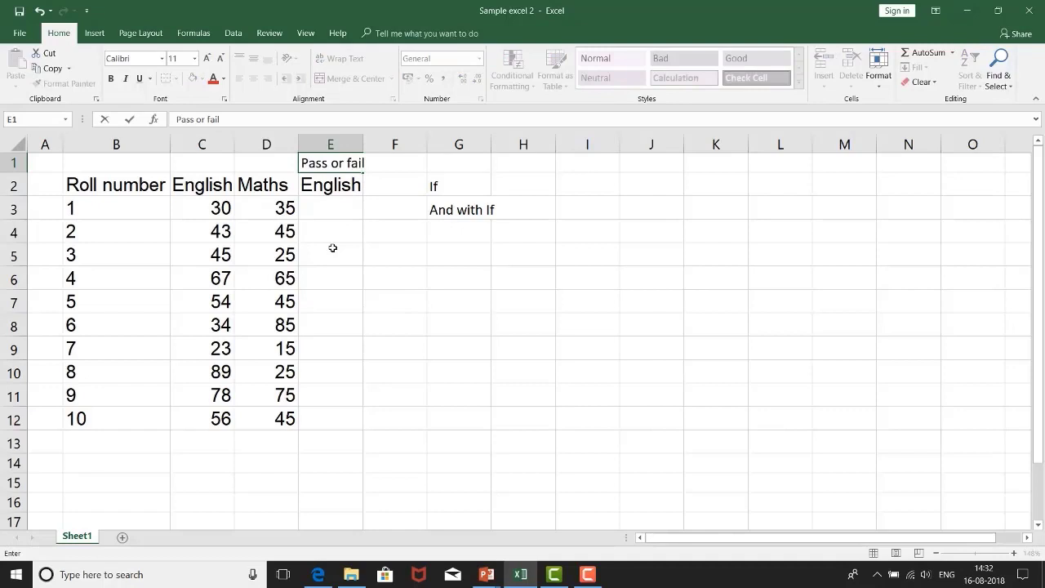
key("Return")
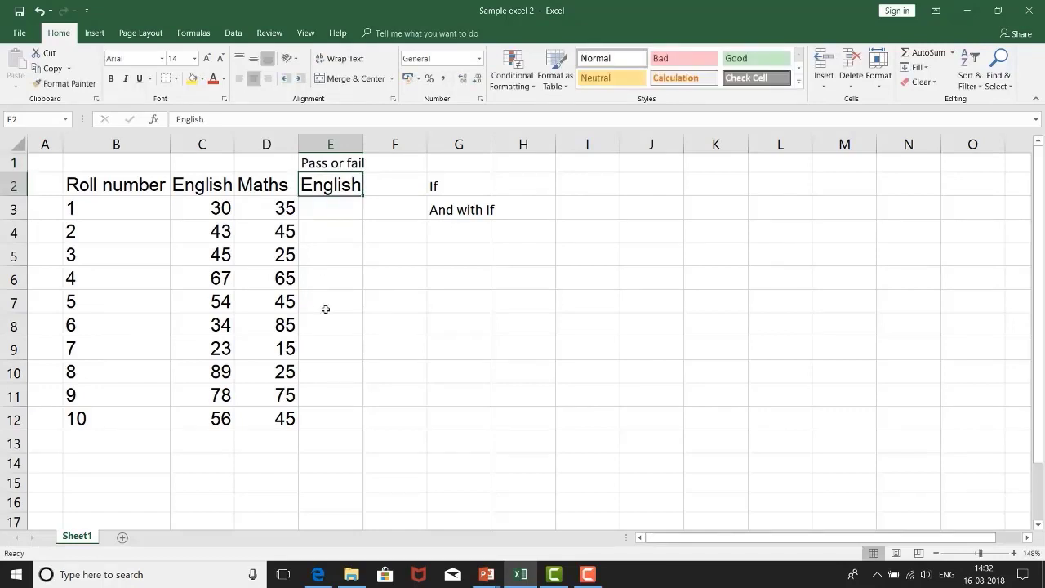
double_click(363, 141)
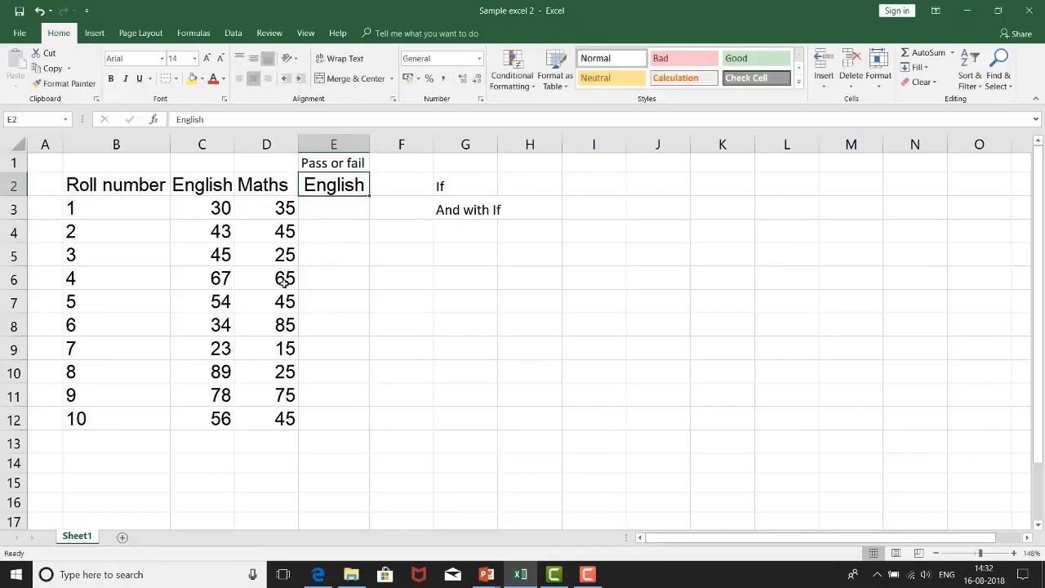
Step: Format the "Pass or fail" heading in E1 as Arial size 14, like the heading in E2
left_click(208, 208)
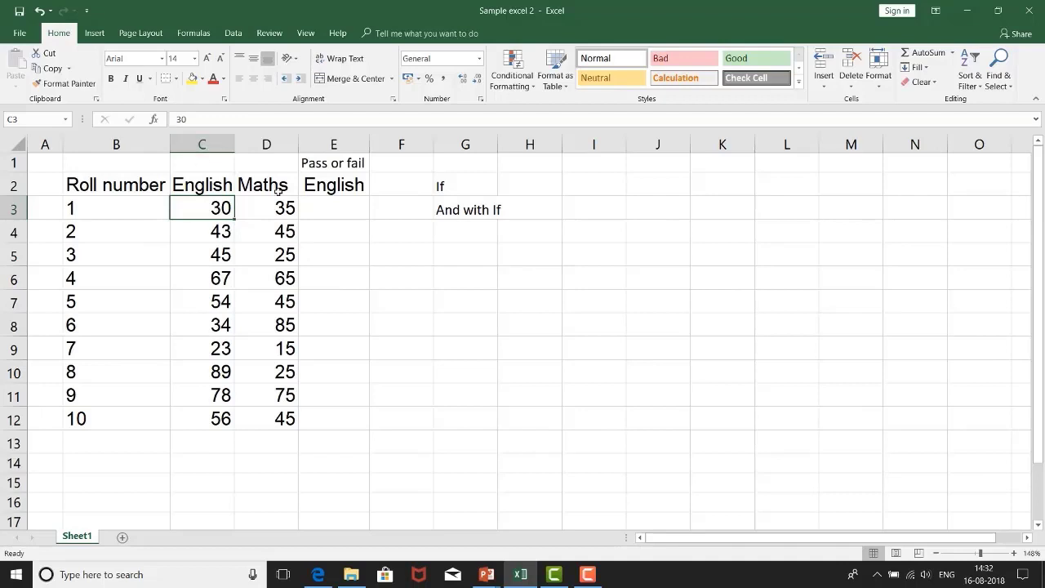
left_click(348, 163)
left_click(321, 192)
left_click(329, 165)
left_click(338, 199)
left_click(337, 181)
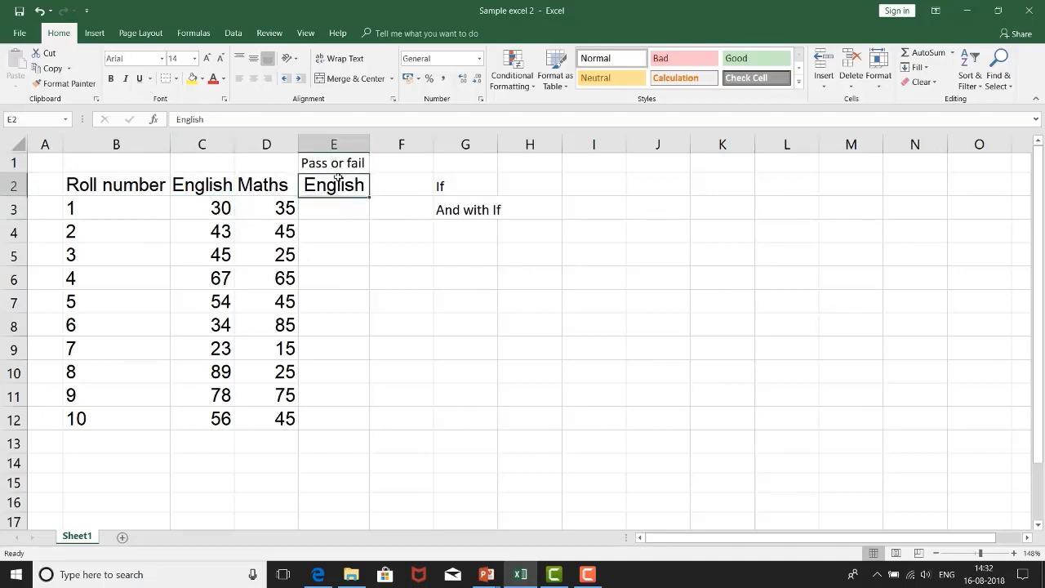
left_click(337, 163)
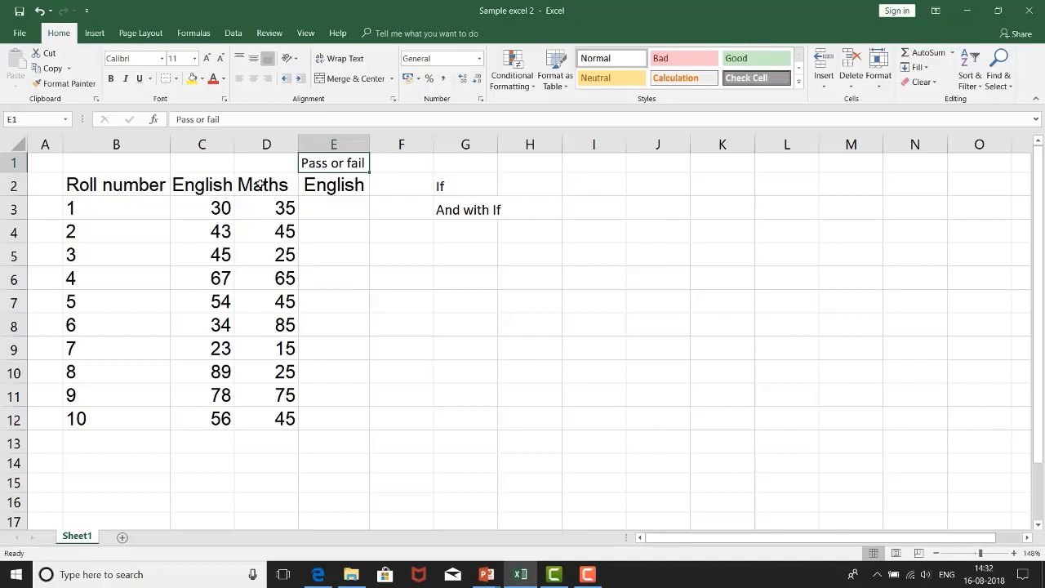
left_click(195, 58)
left_click(228, 207)
Step: Set the font of the range A1:F15 to Arial, size 14
left_click(47, 155)
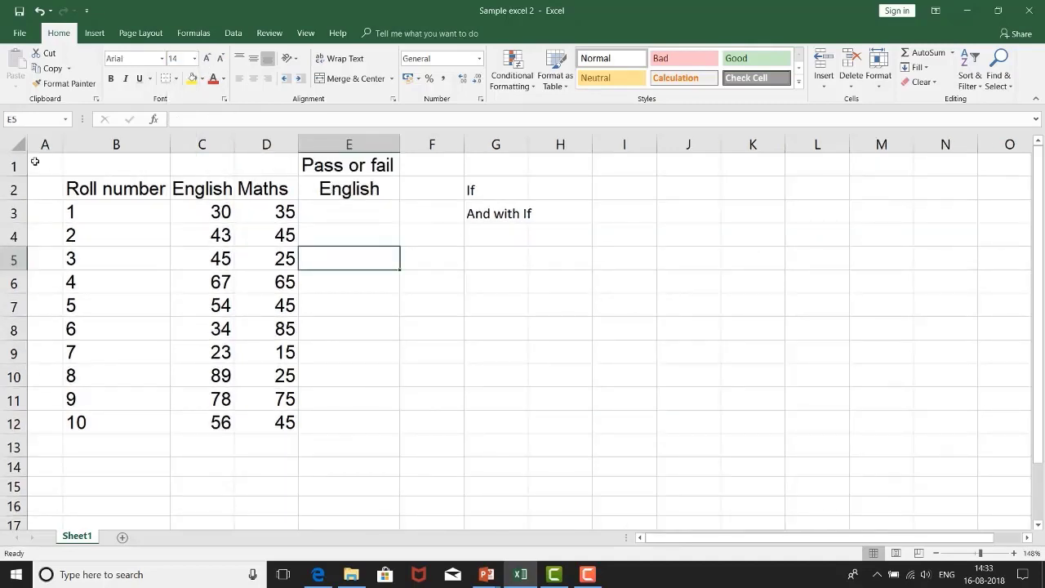
left_click_drag(35, 162, 419, 485)
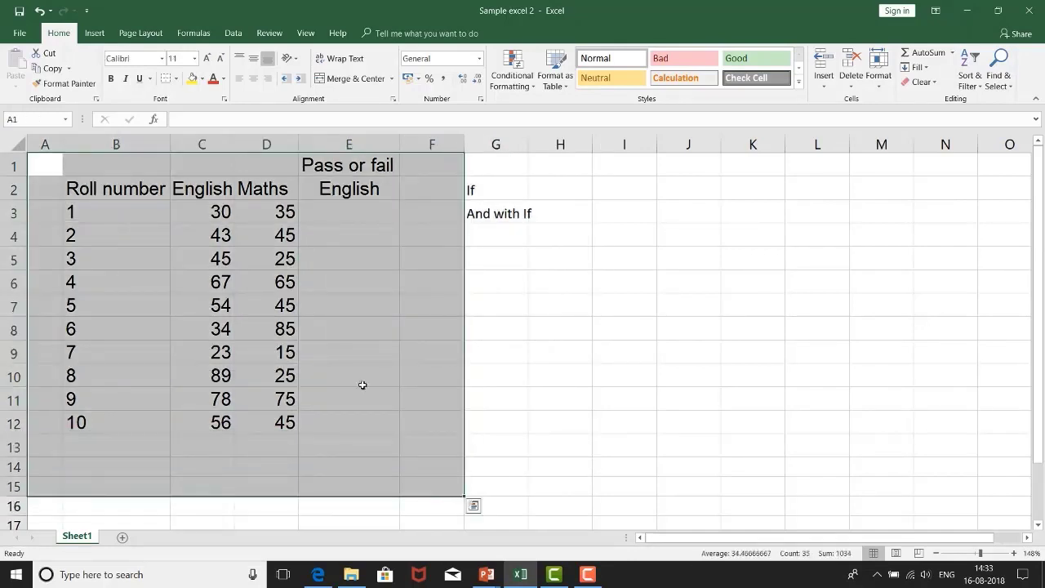
left_click(162, 58)
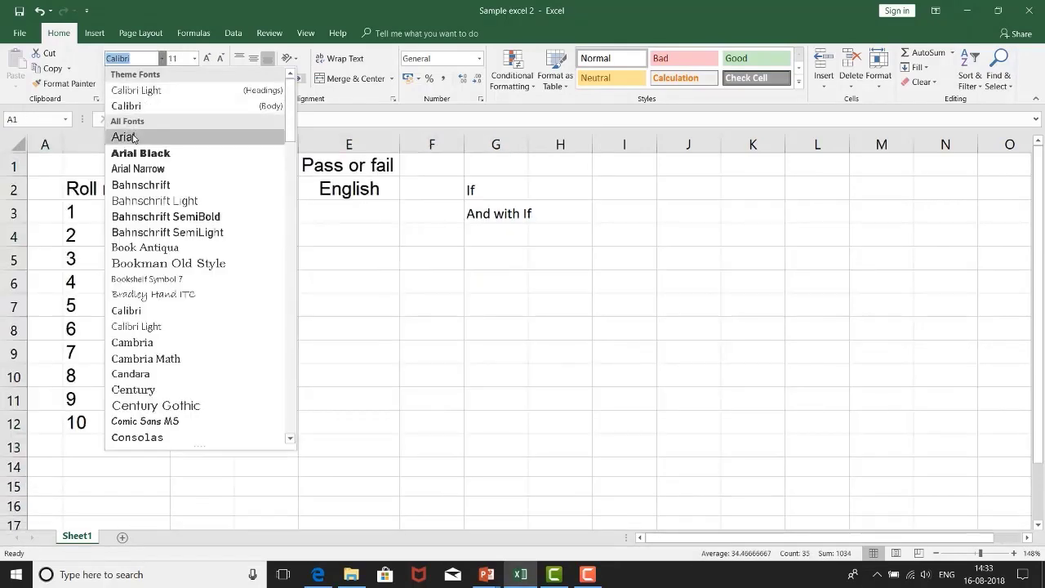
left_click(133, 137)
left_click(194, 58)
left_click(175, 141)
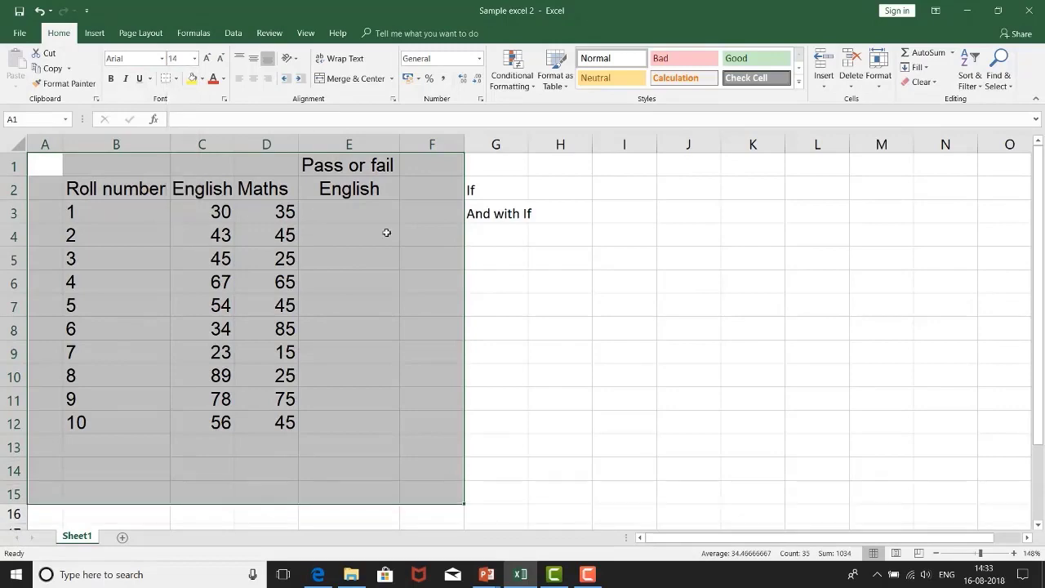
left_click(560, 257)
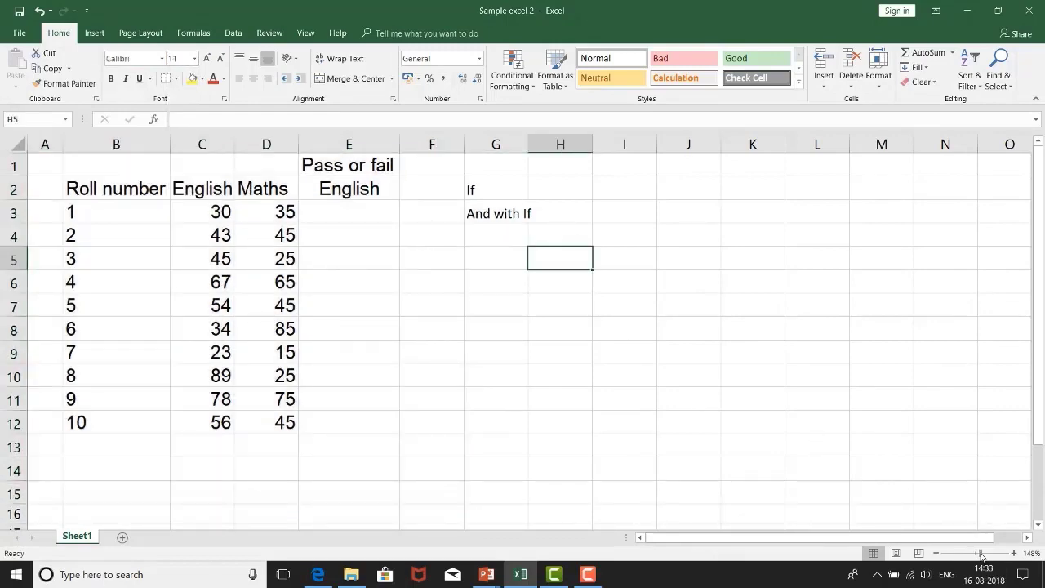
Step: Move the labels "If" and "And with If" from G2:G3 to I2:I3
left_click_drag(982, 555, 984, 555)
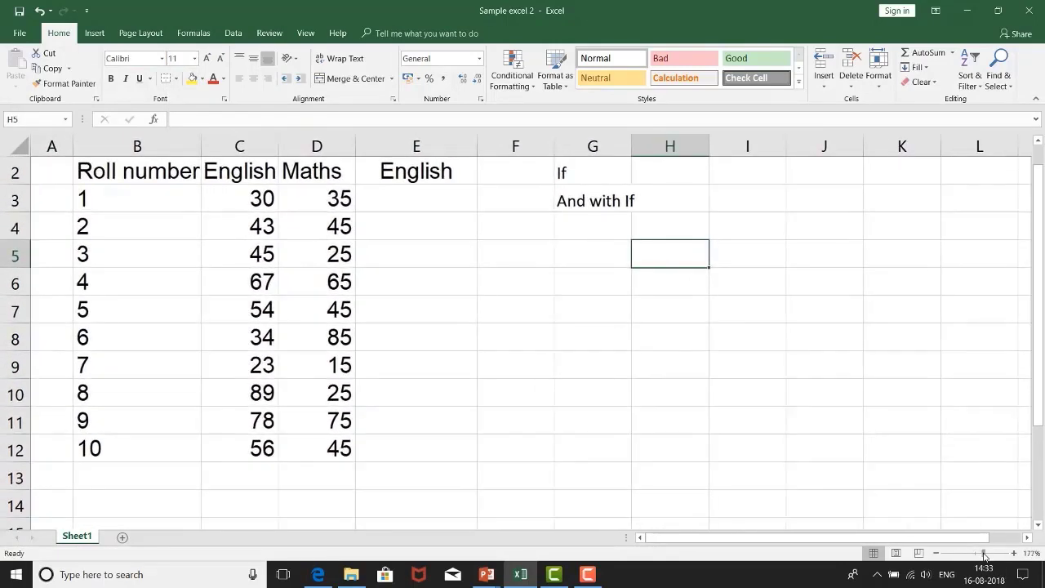
scroll(248, 301, "down", 5)
scroll(248, 299, "up", 6)
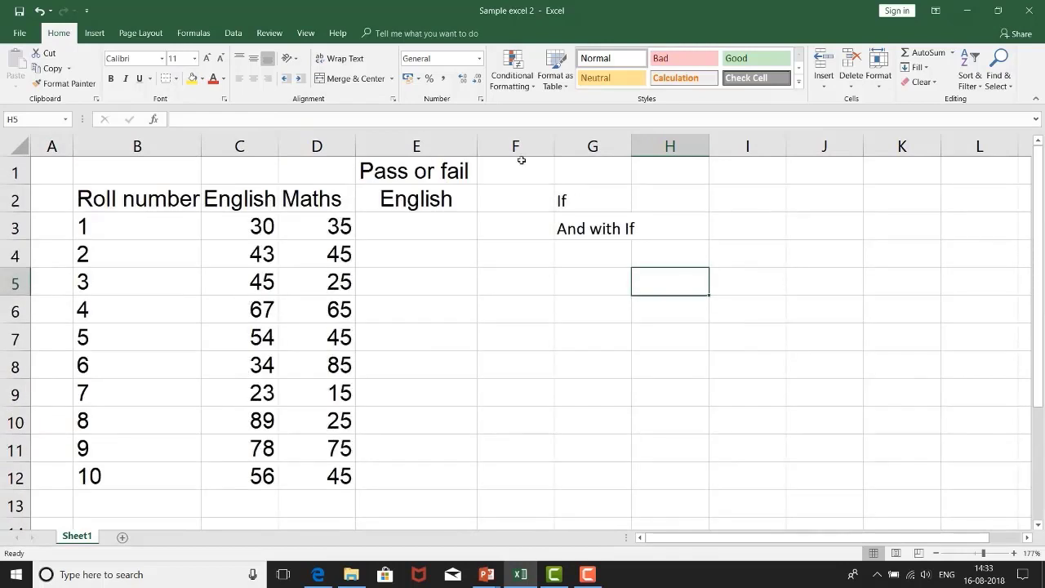
left_click_drag(553, 203, 731, 239)
left_click(555, 259)
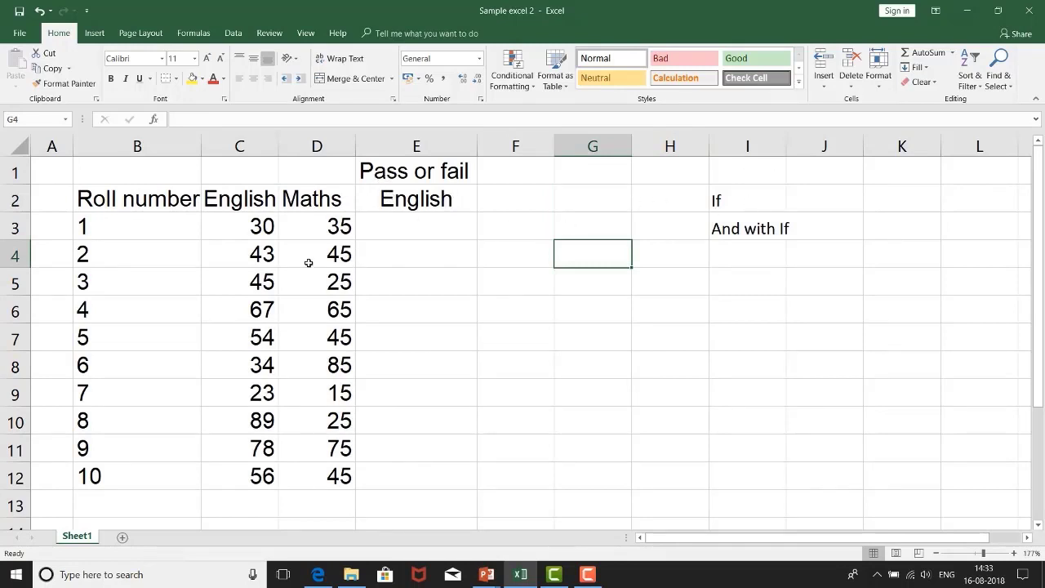
Step: Begin an IF formula in E3 that tests whether the English mark is above 40, using C3>40
left_click(255, 225)
left_click_drag(245, 306, 226, 476)
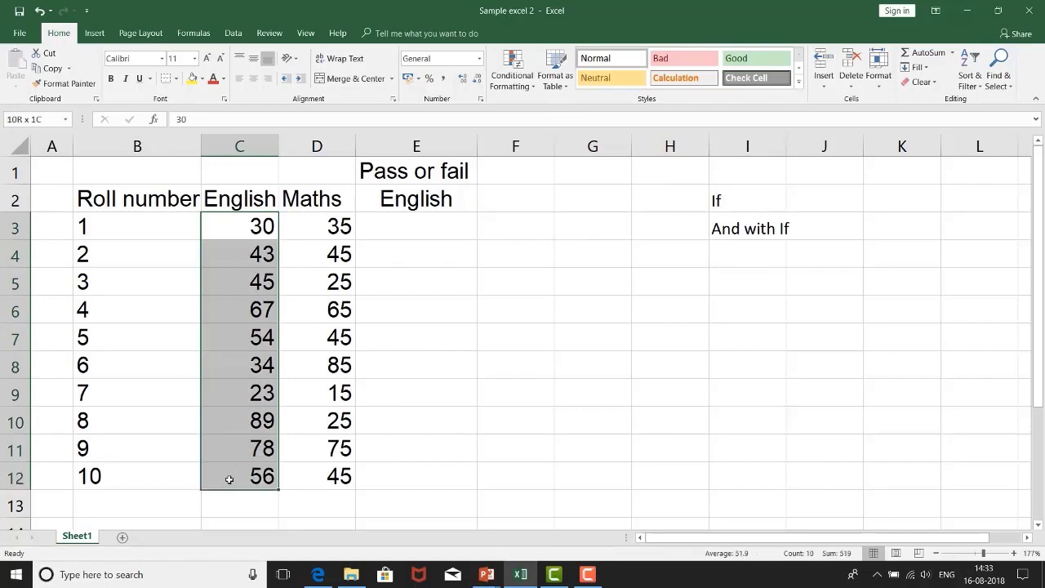
left_click(444, 228)
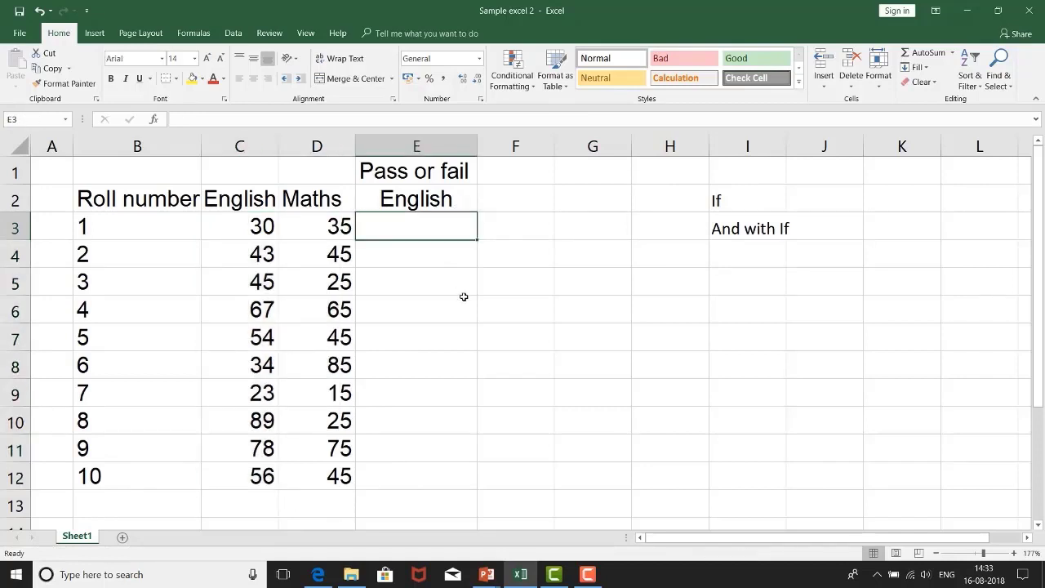
type("=")
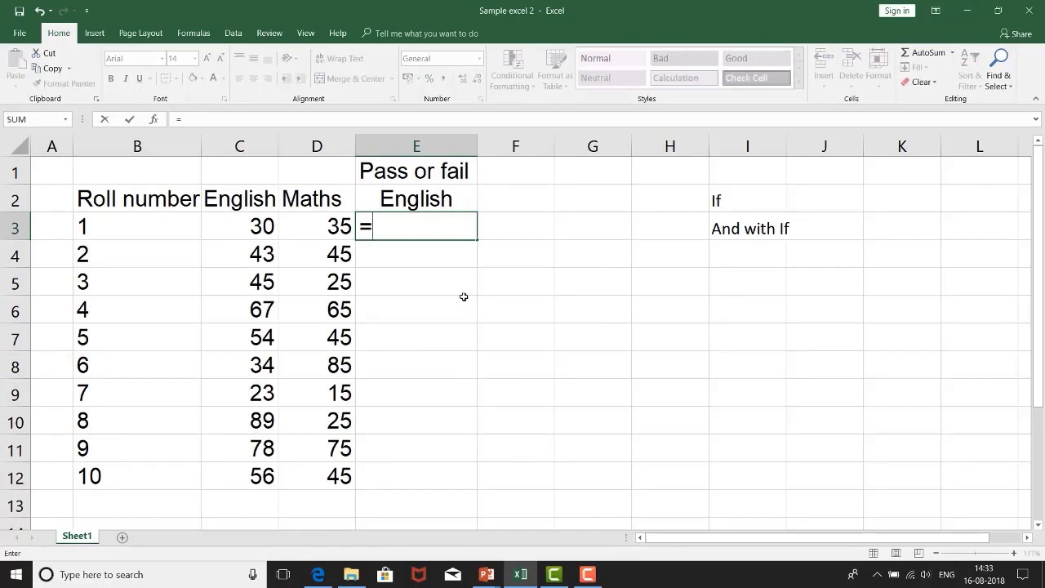
type("if")
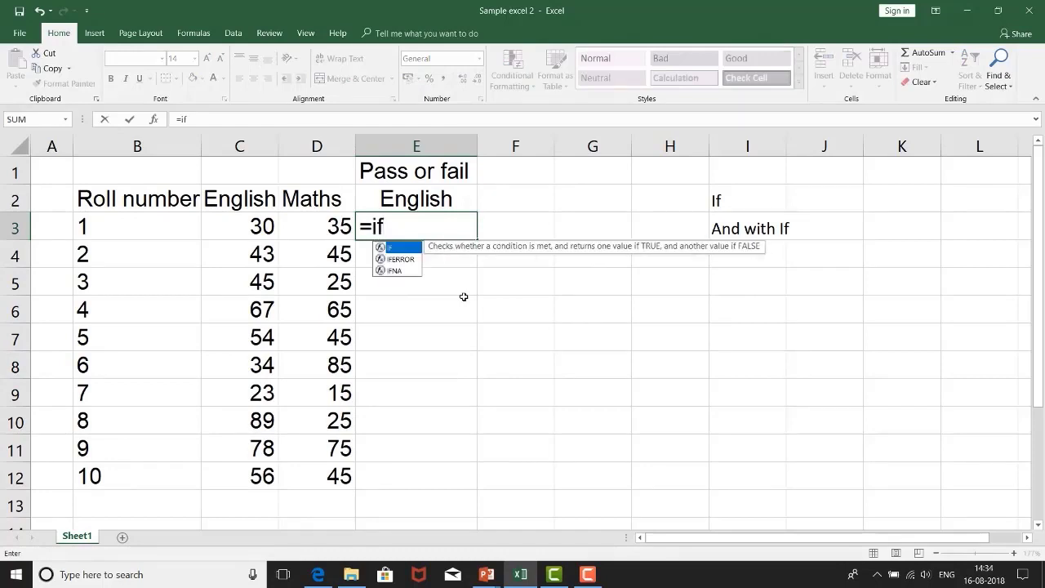
type("(")
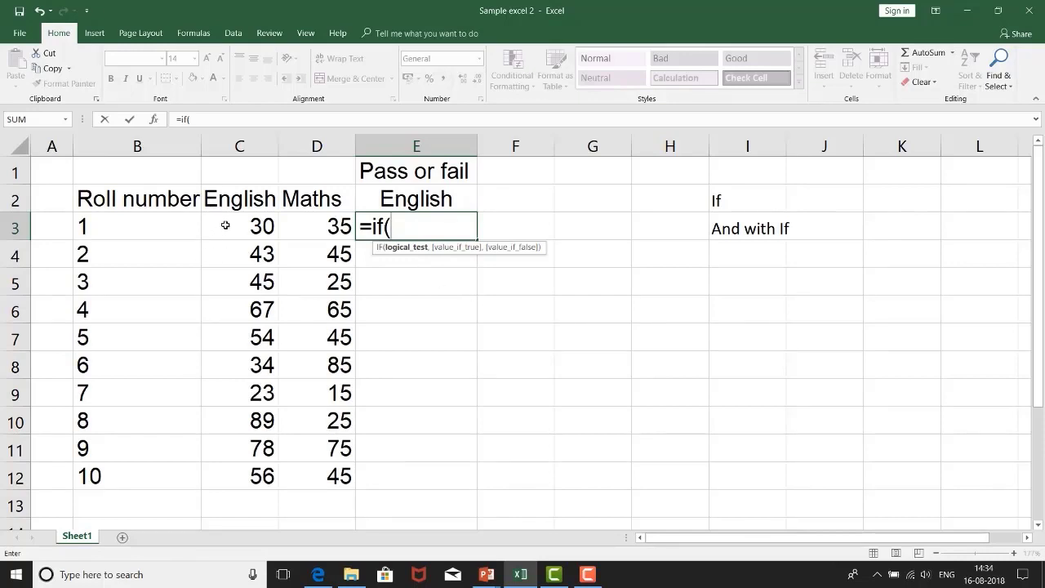
left_click(226, 226)
type(">40")
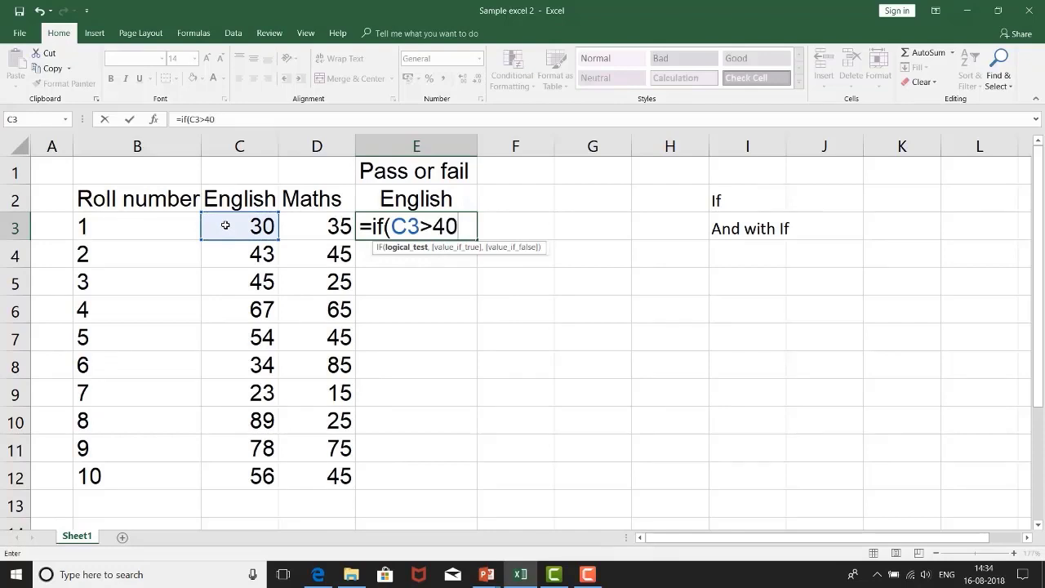
type(",\"pas")
Step: Complete the IF formula in E3 with "Pass" as the true value and "Fail" as the false value
key("BackSpace")
key("BackSpace")
key("BackSpace")
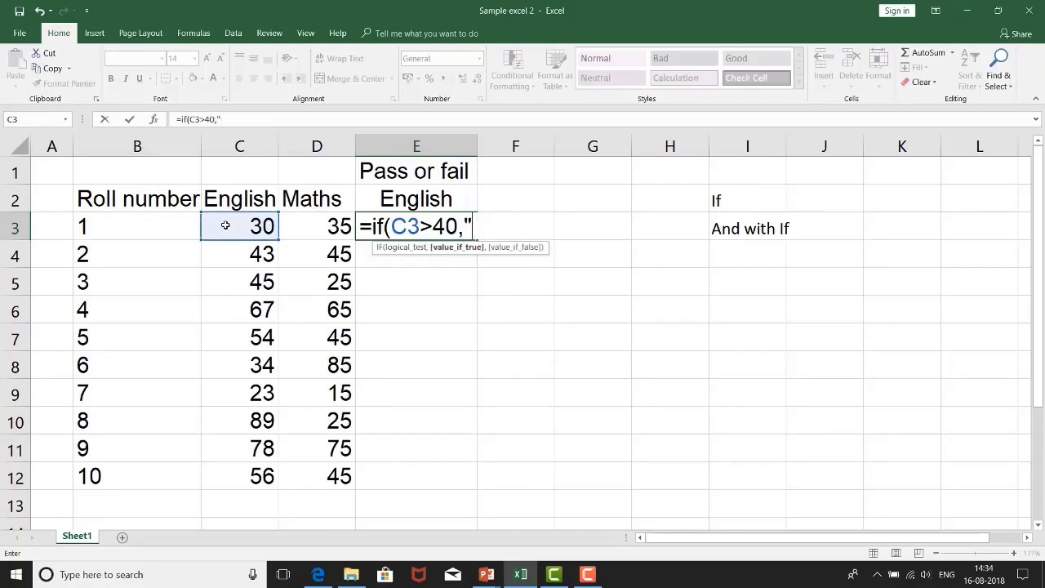
type("Pass")
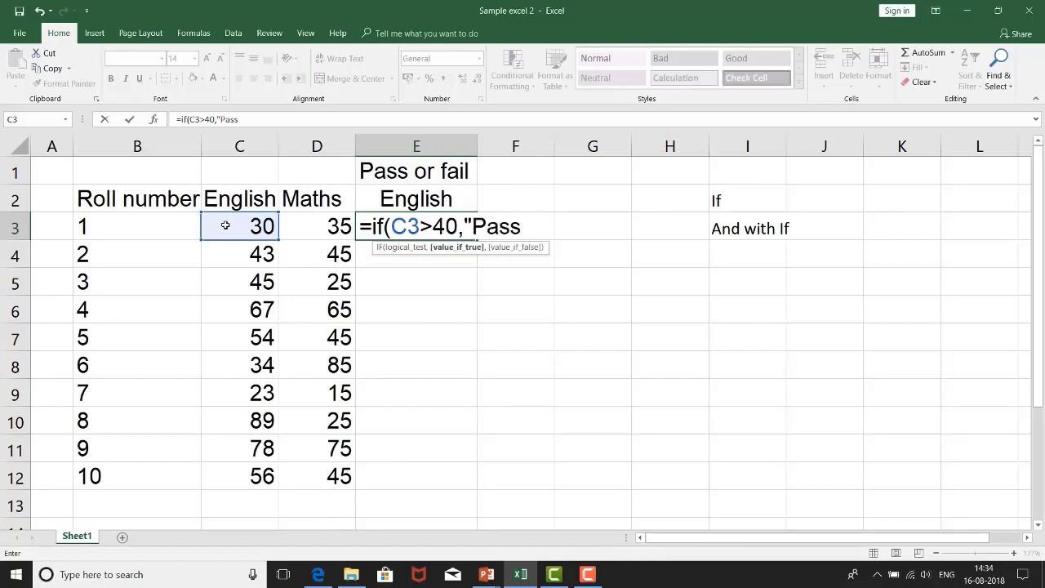
type("\",")
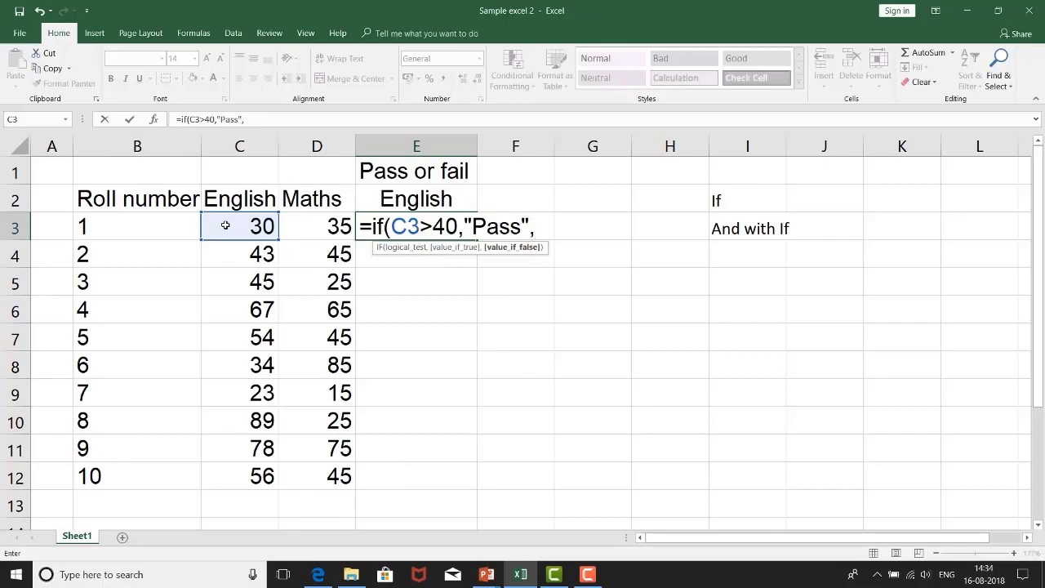
type("\"Fail\")")
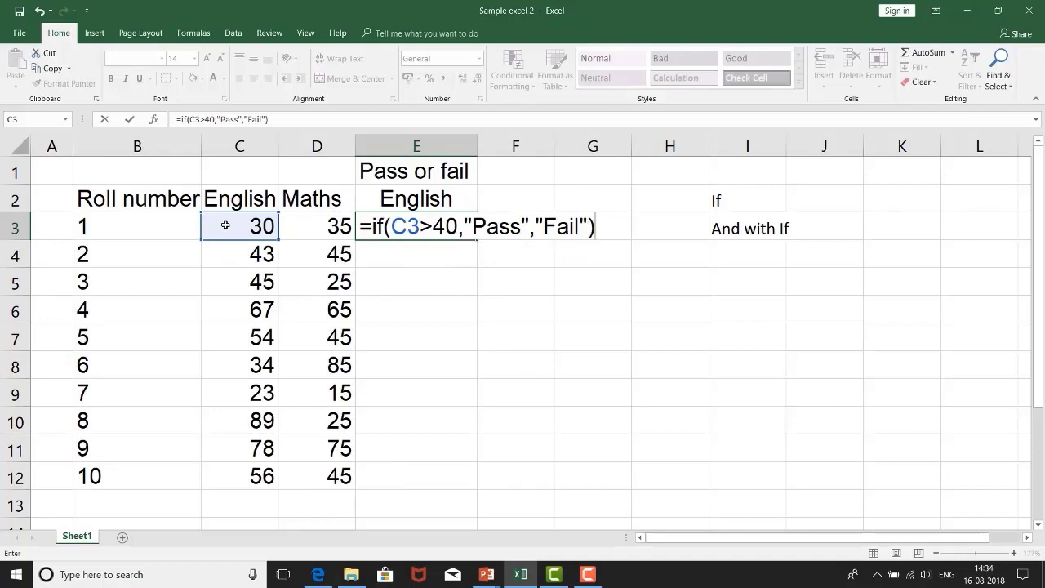
key("Return")
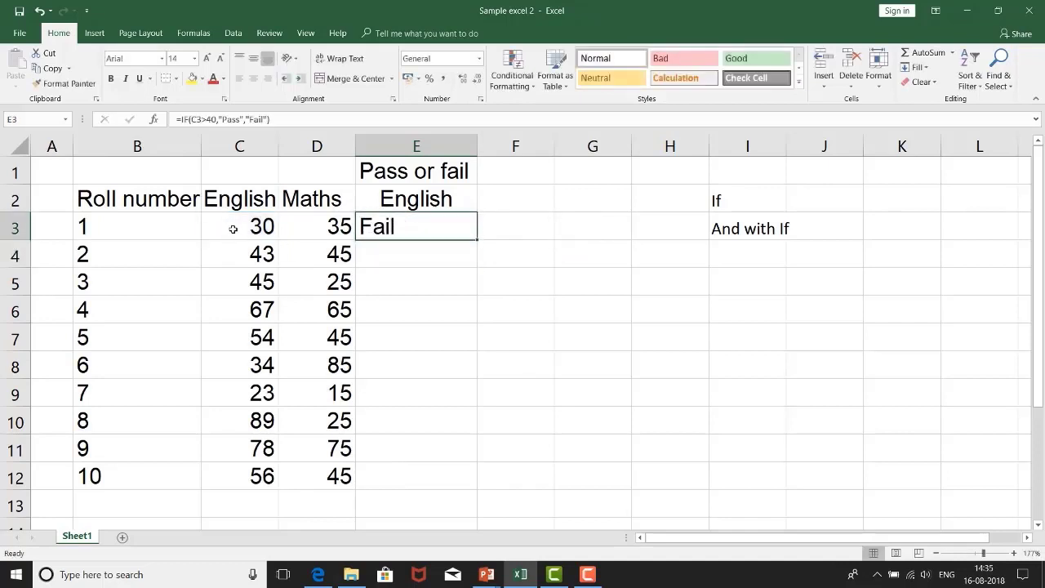
Step: Centre the result in E3 and fill its IF formula down through E12
left_click(233, 229)
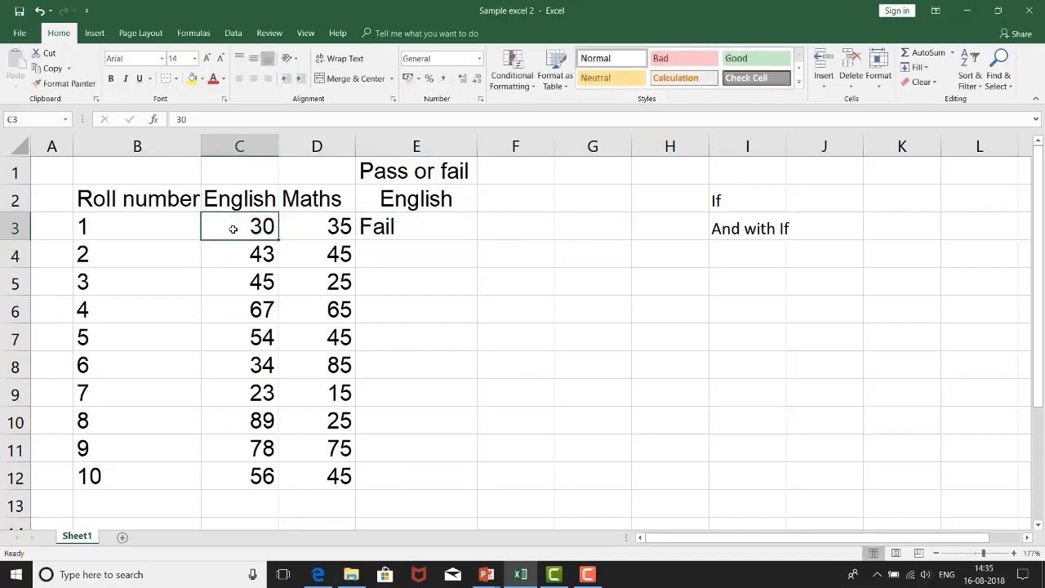
left_click(377, 230)
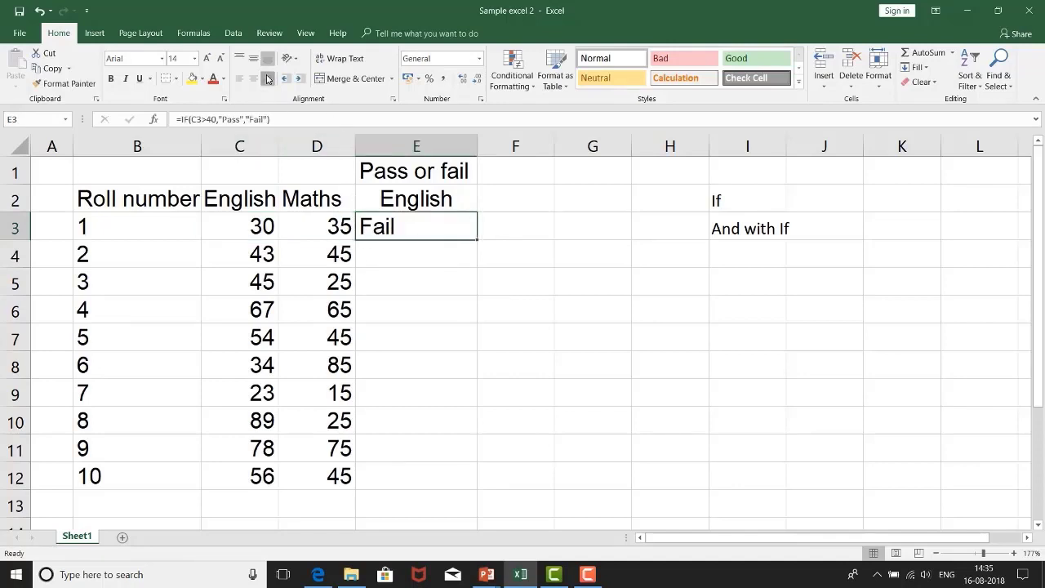
left_click(267, 78)
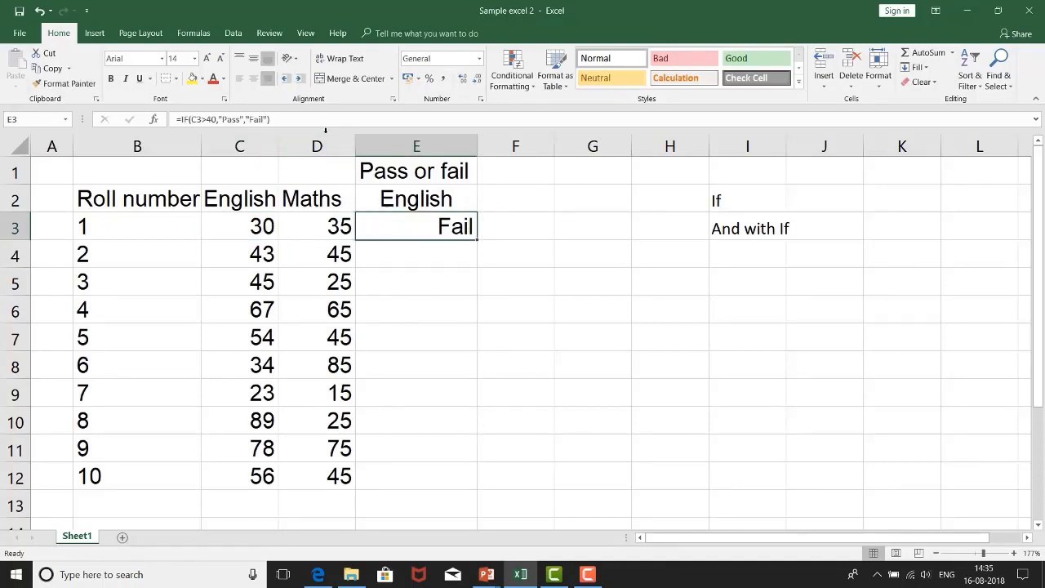
left_click(253, 78)
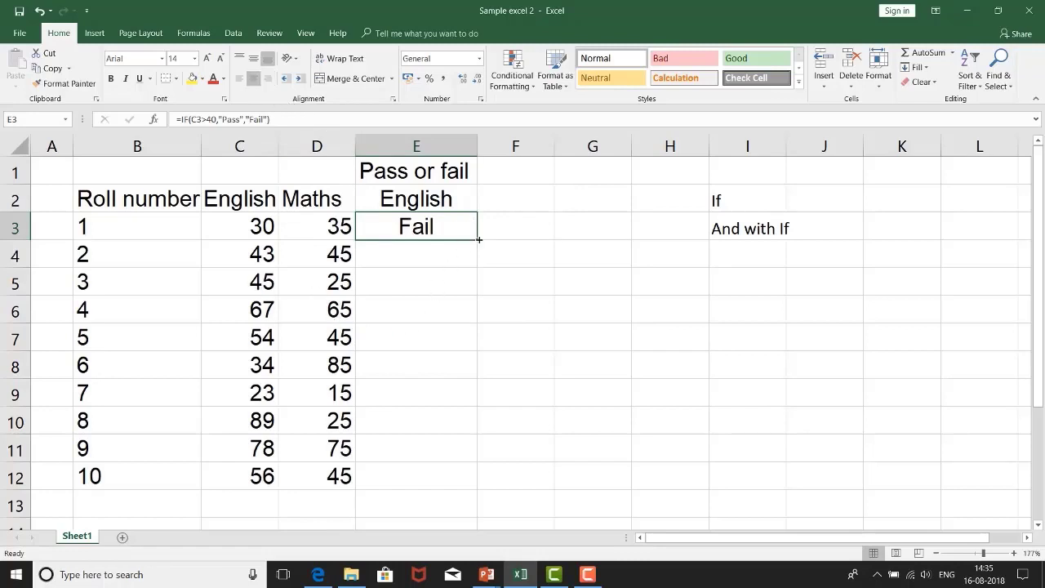
left_click_drag(478, 239, 430, 483)
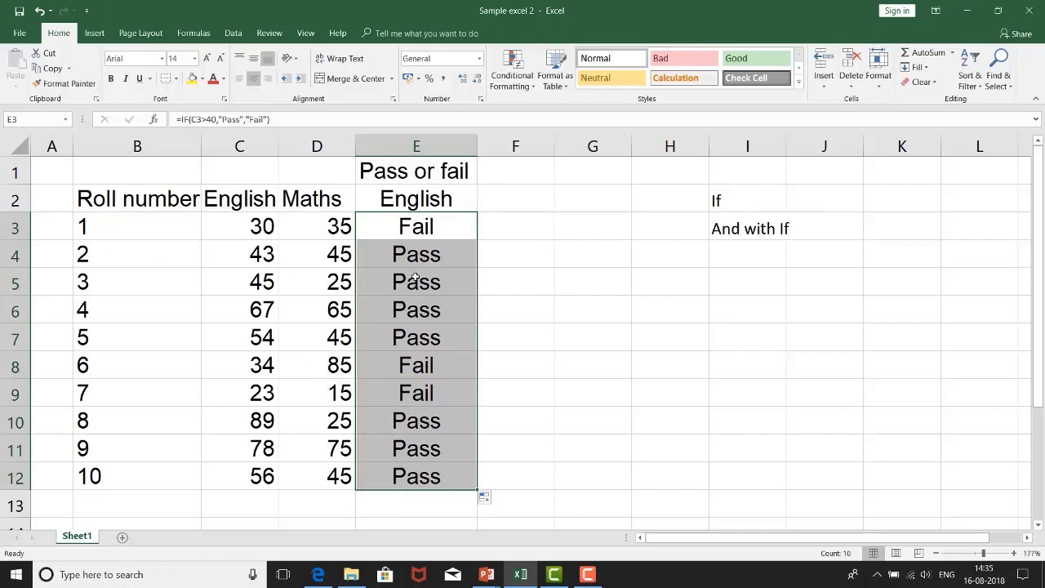
Step: Compare the pass or fail results in E3:E12 and their formulas with the English marks
left_click(427, 253)
left_click(251, 259)
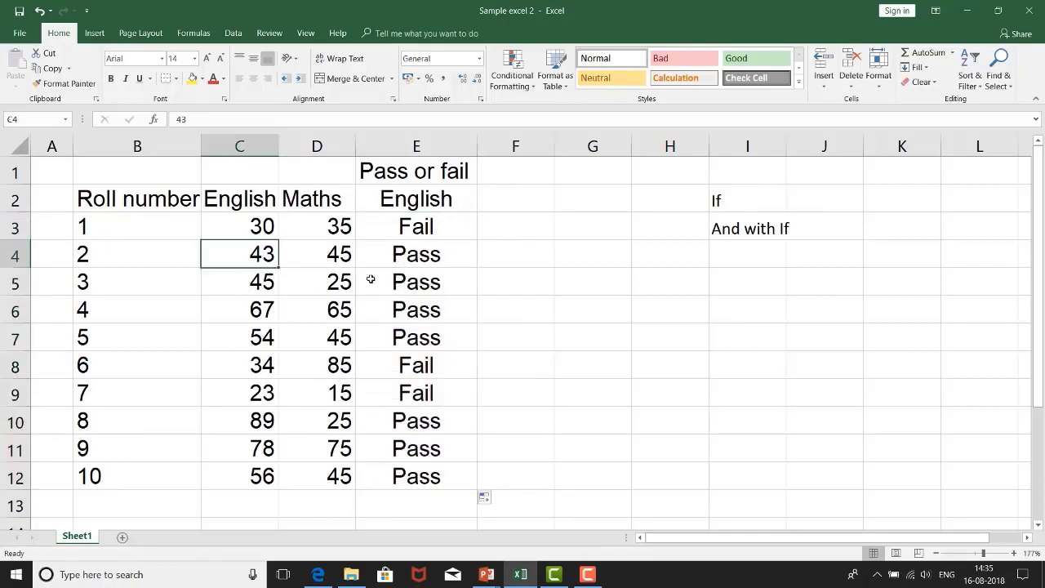
left_click(448, 248)
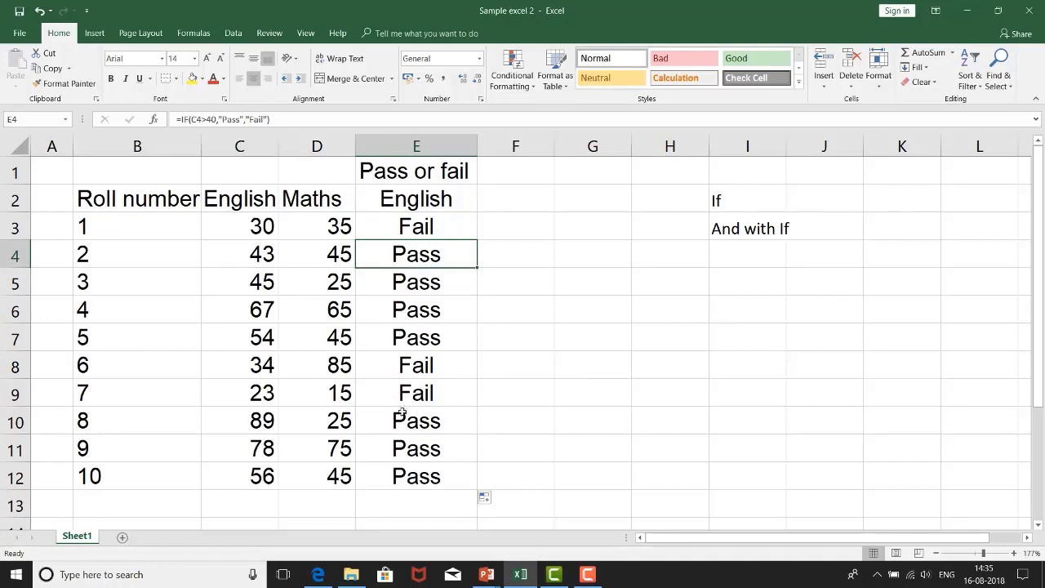
left_click_drag(404, 222, 392, 455)
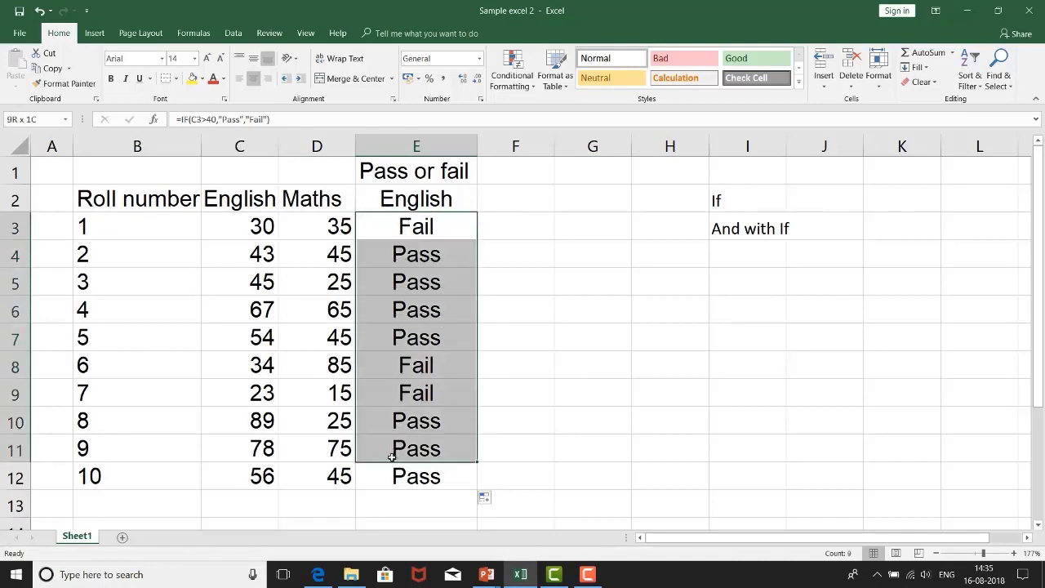
left_click_drag(446, 480, 401, 462)
left_click(423, 222)
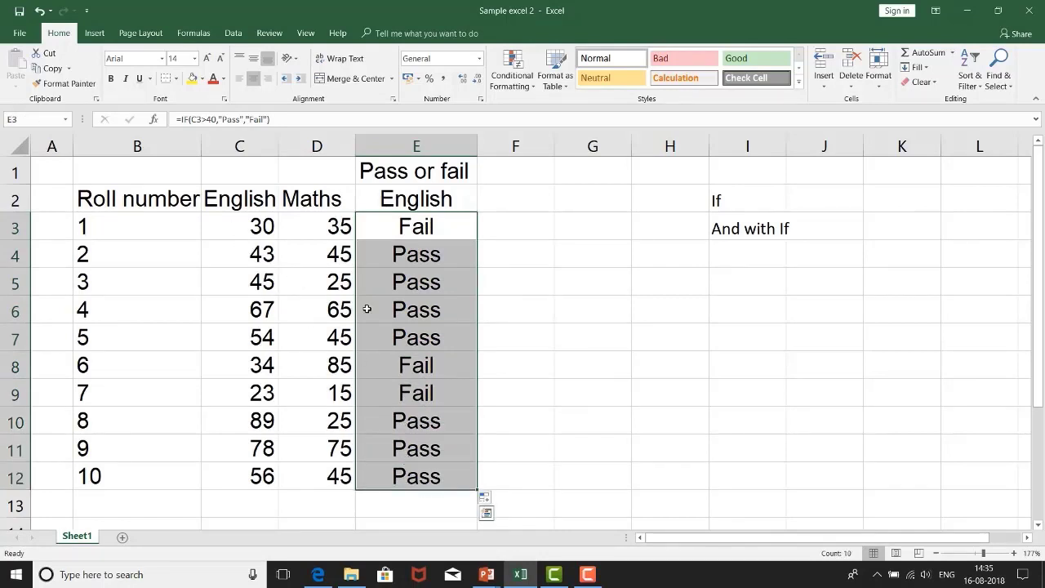
left_click(515, 282)
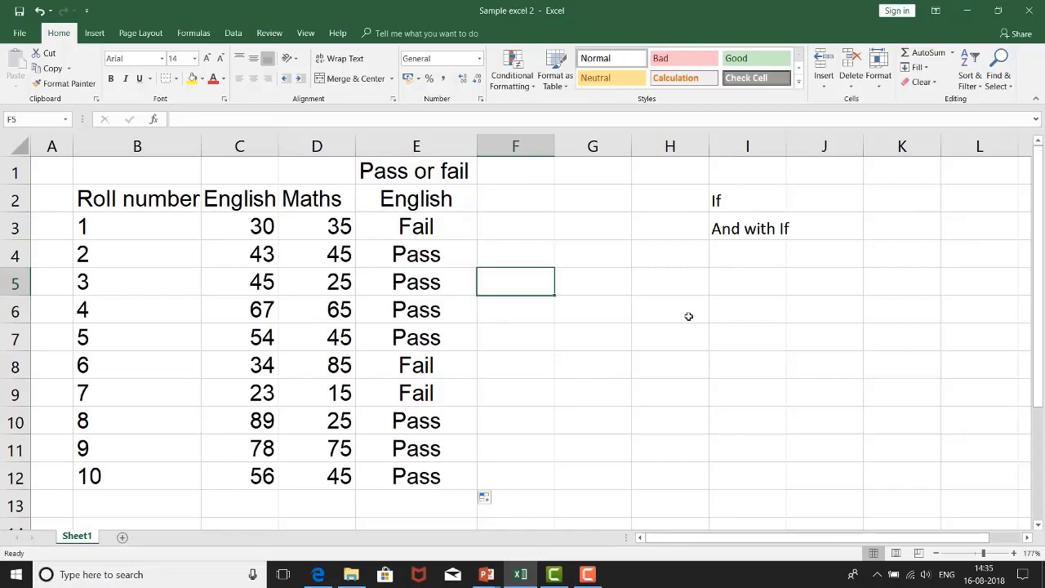
left_click(431, 222)
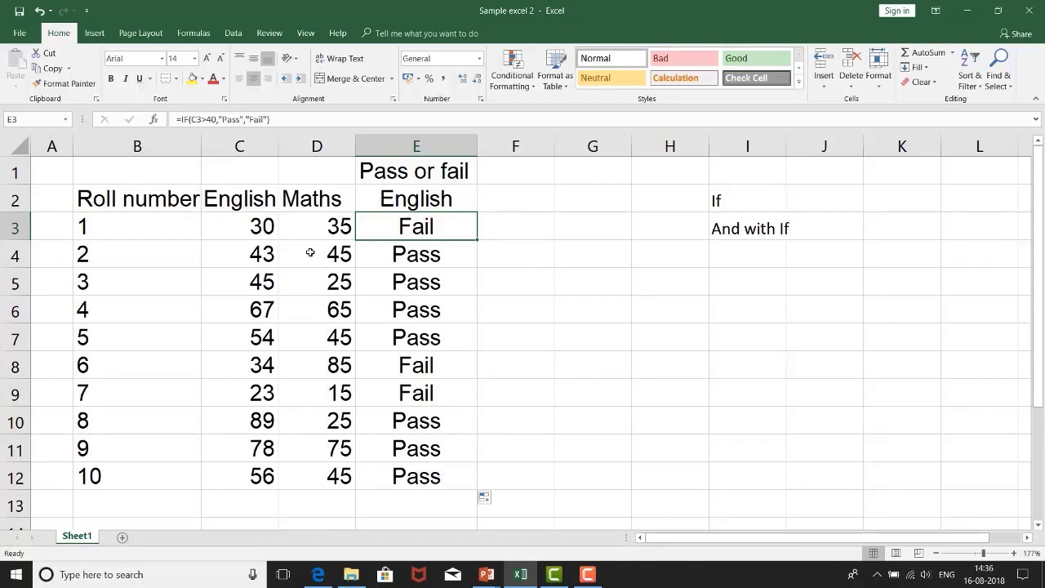
Step: Examine the IF formula in E3 argument by argument: the logical test, the true value and the false value
left_click(218, 121)
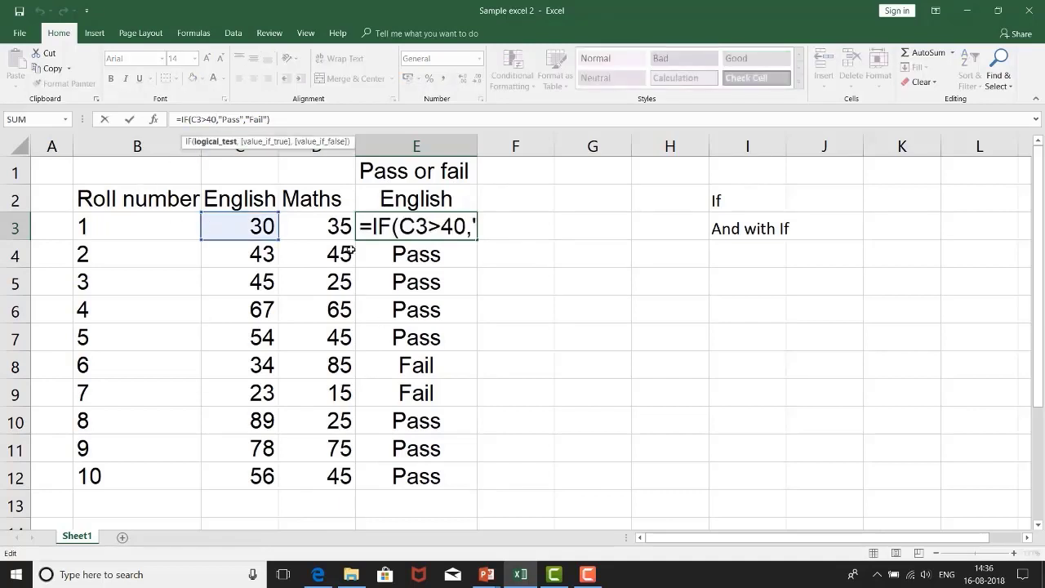
left_click(191, 120)
left_click_drag(241, 119, 222, 120)
left_click(256, 120)
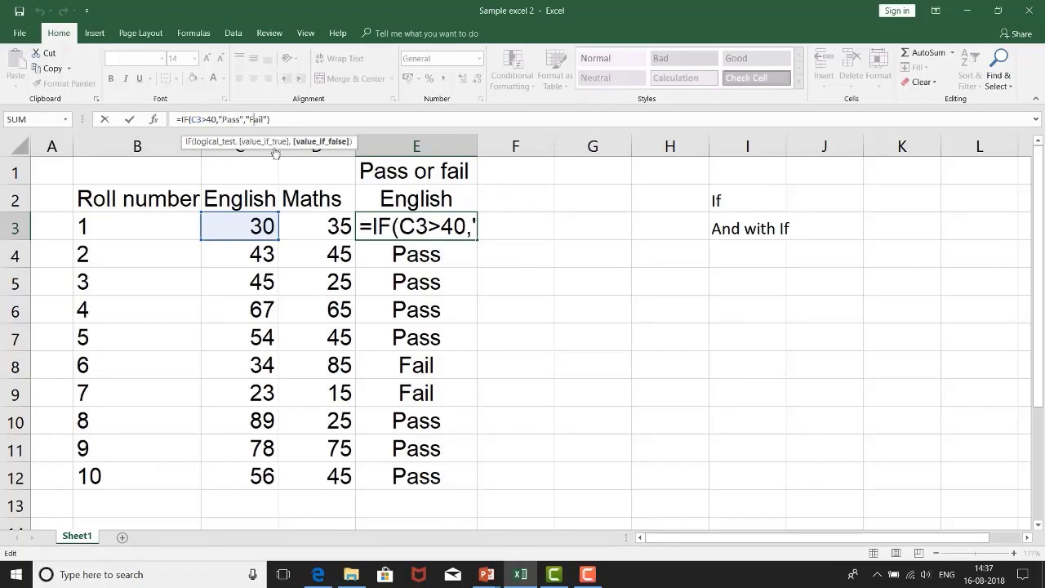
left_click(306, 120)
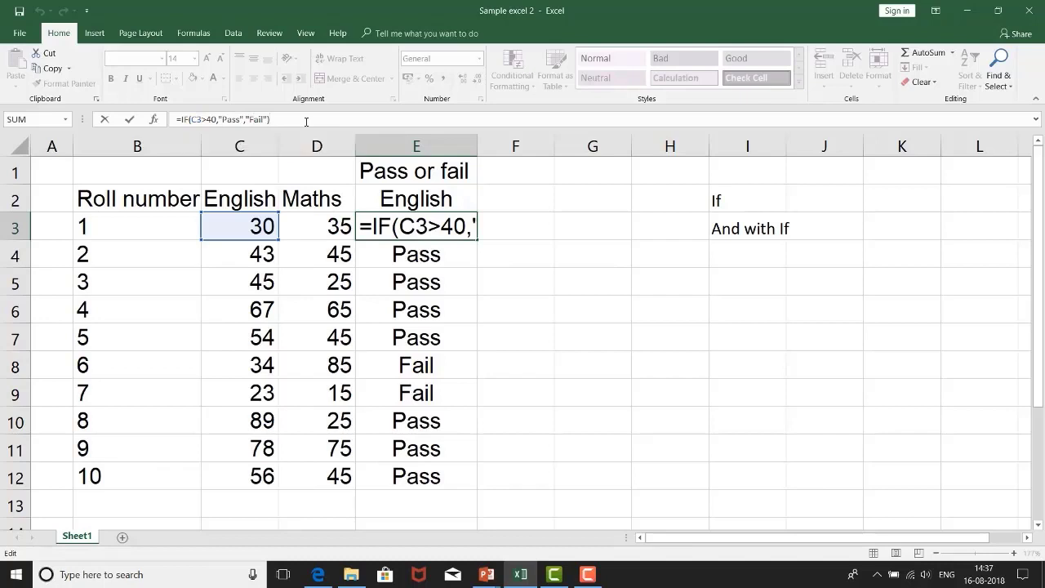
key("Return")
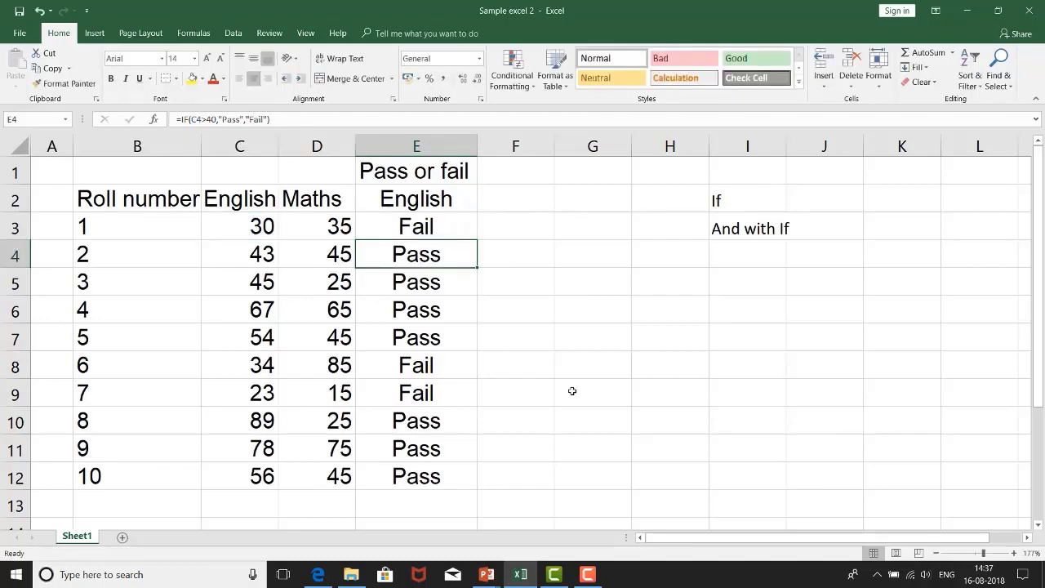
Step: Copy the "Pass or fail" heading from E1 into F1 and widen column F to fit it
left_click(518, 190)
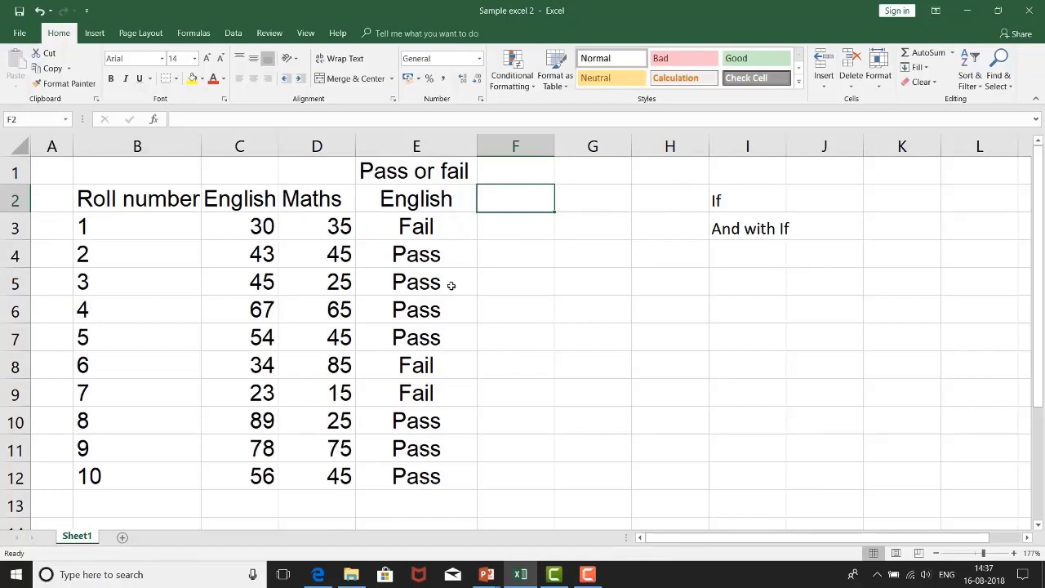
left_click(518, 168)
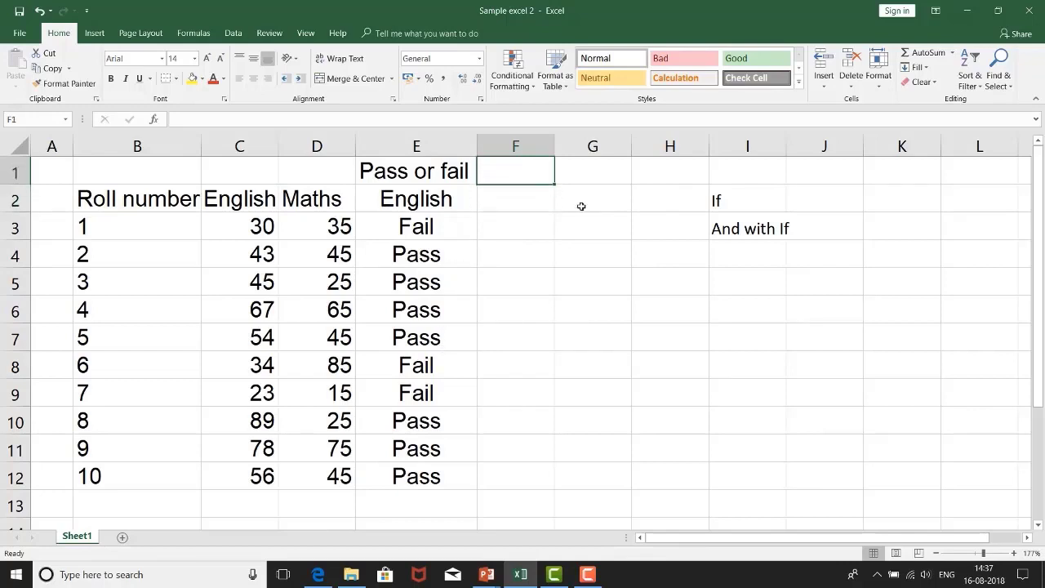
key("Left")
key("ctrl+c")
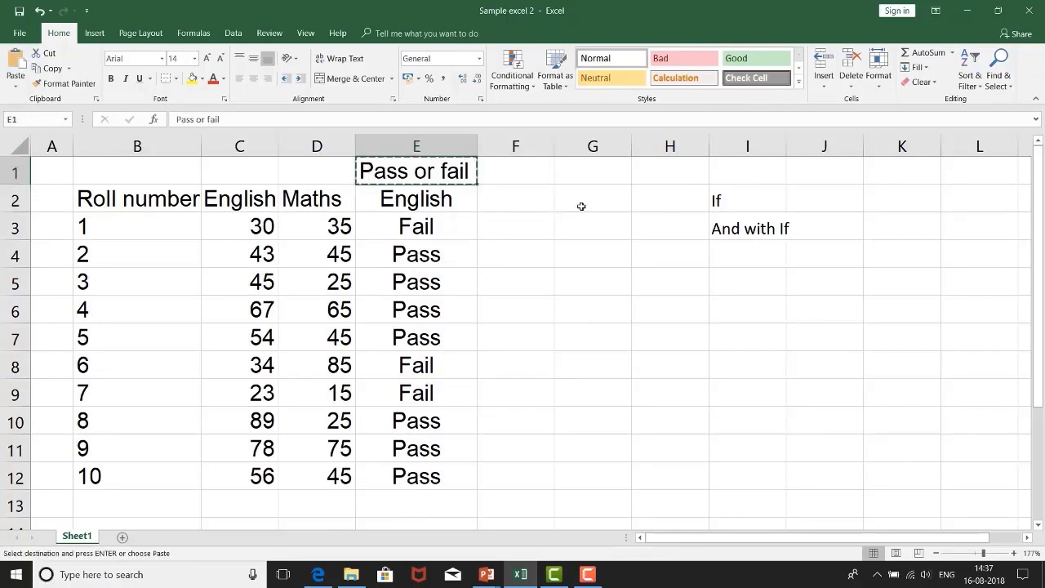
key("Right")
key("ctrl+v")
key("Down")
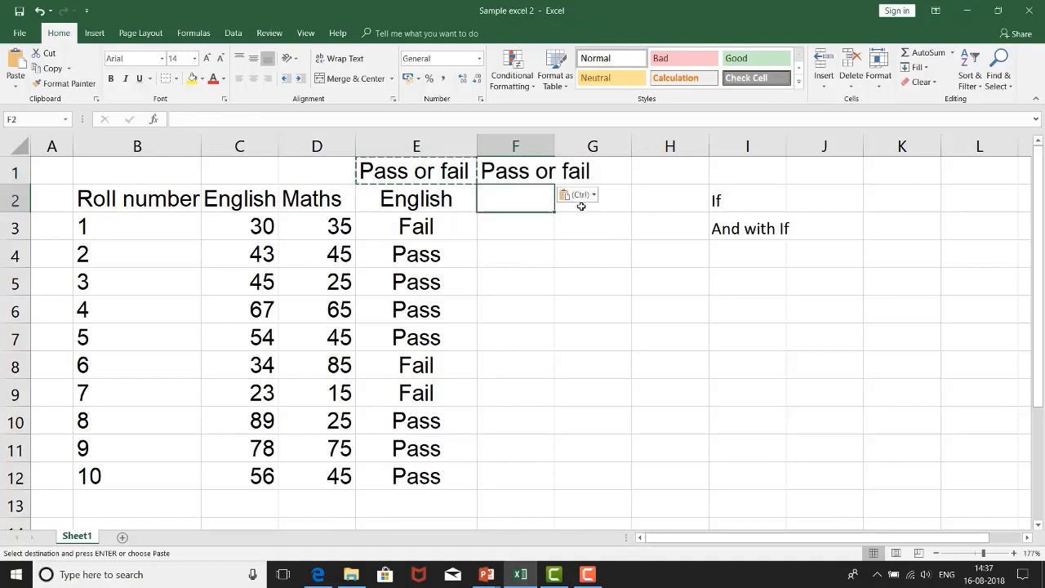
key("Escape")
double_click(552, 144)
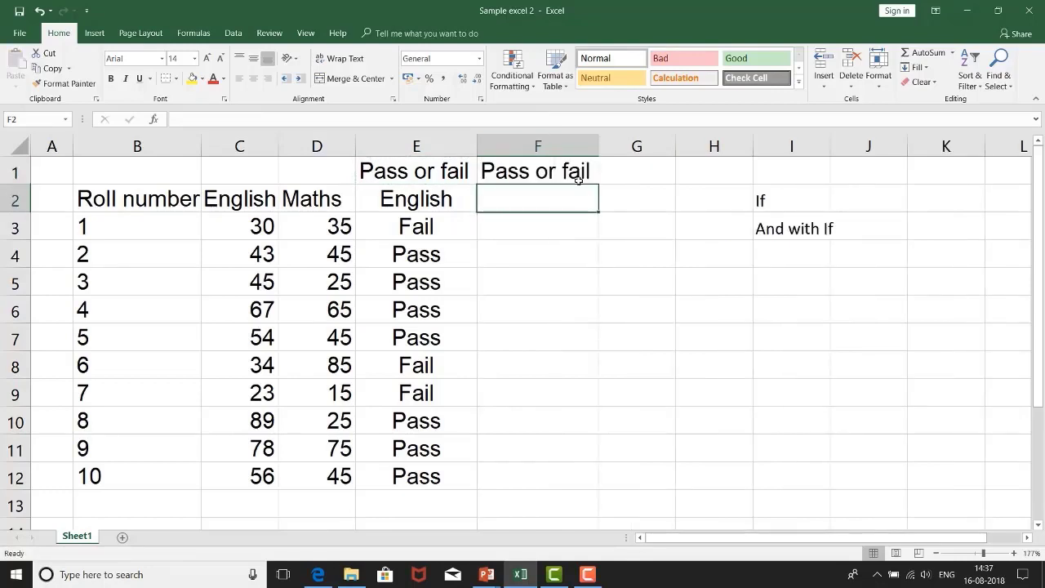
Step: Enter the subheading "English and Maths" in F2 and autofit column F to its text
type("English and Maths")
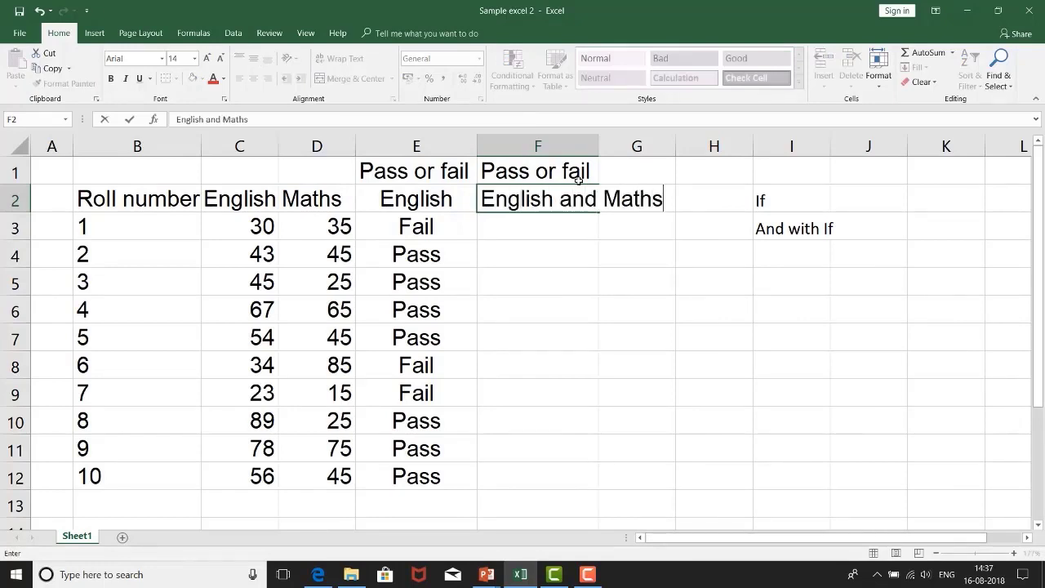
key("ctrl+Return")
key("Return")
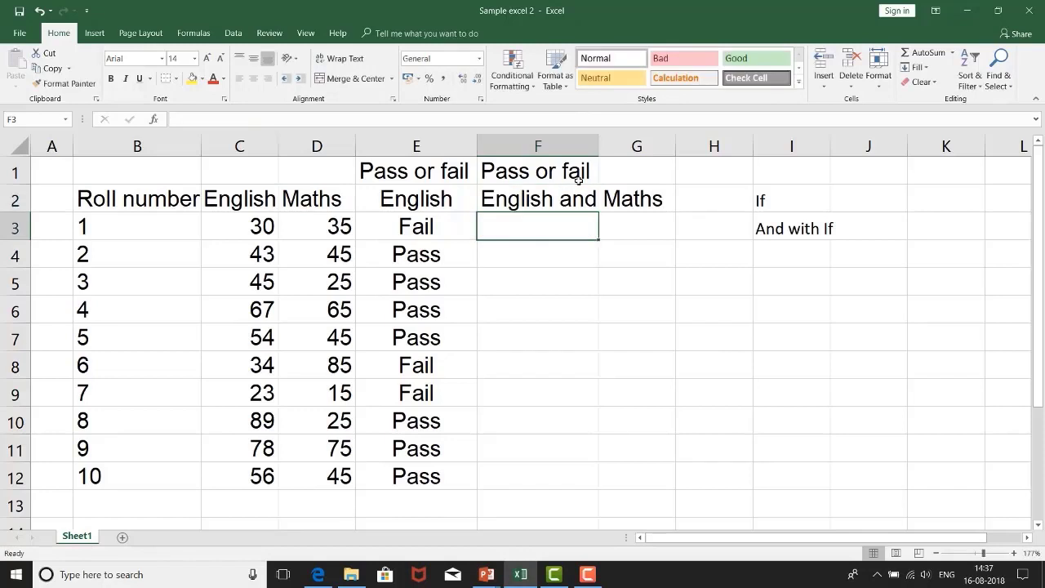
double_click(600, 140)
Step: Centre the two headings in F1:F2 horizontally
left_click(574, 168)
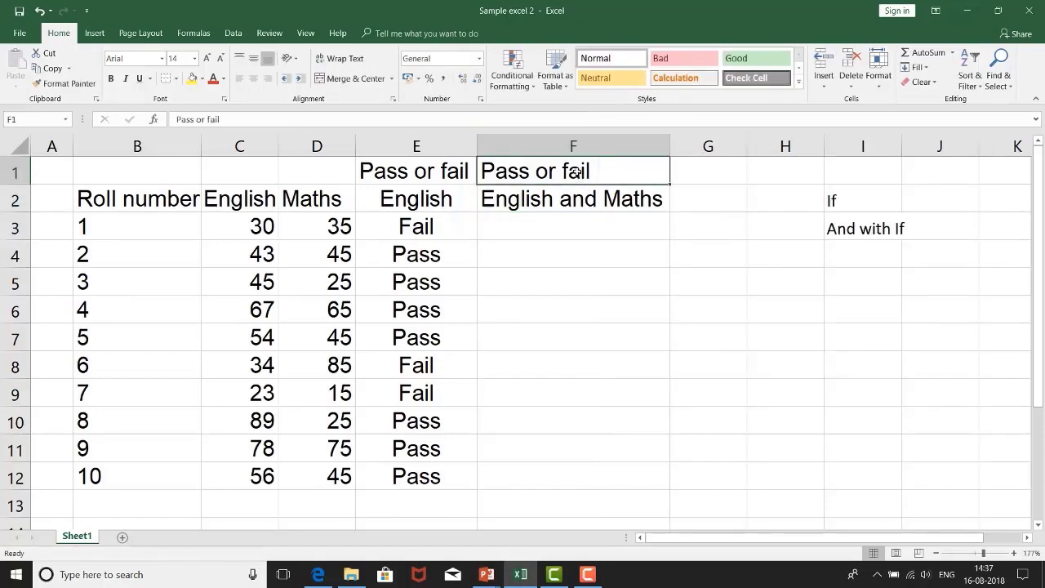
left_click_drag(566, 198, 562, 168)
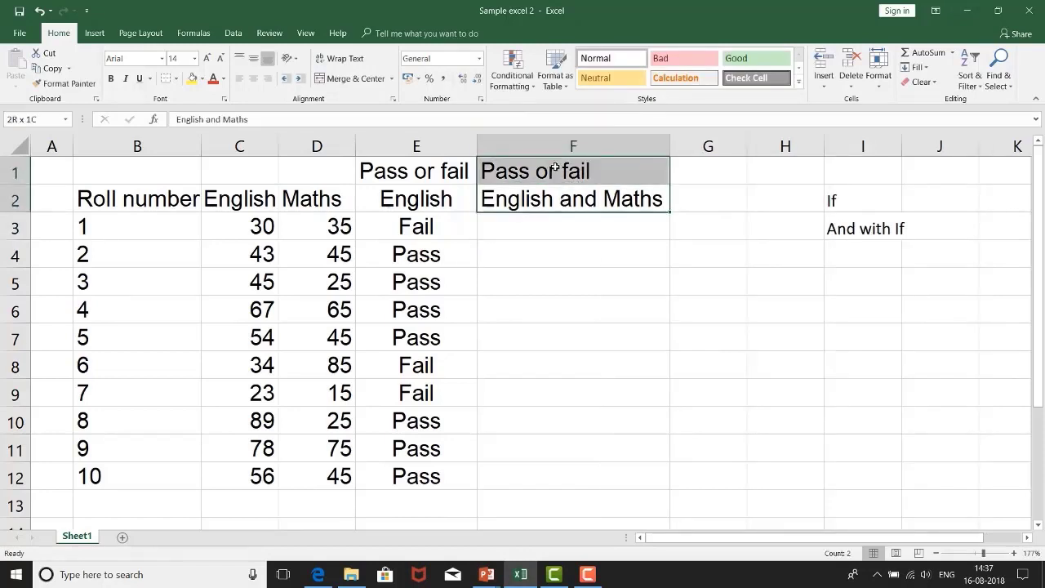
left_click(253, 78)
left_click(561, 242)
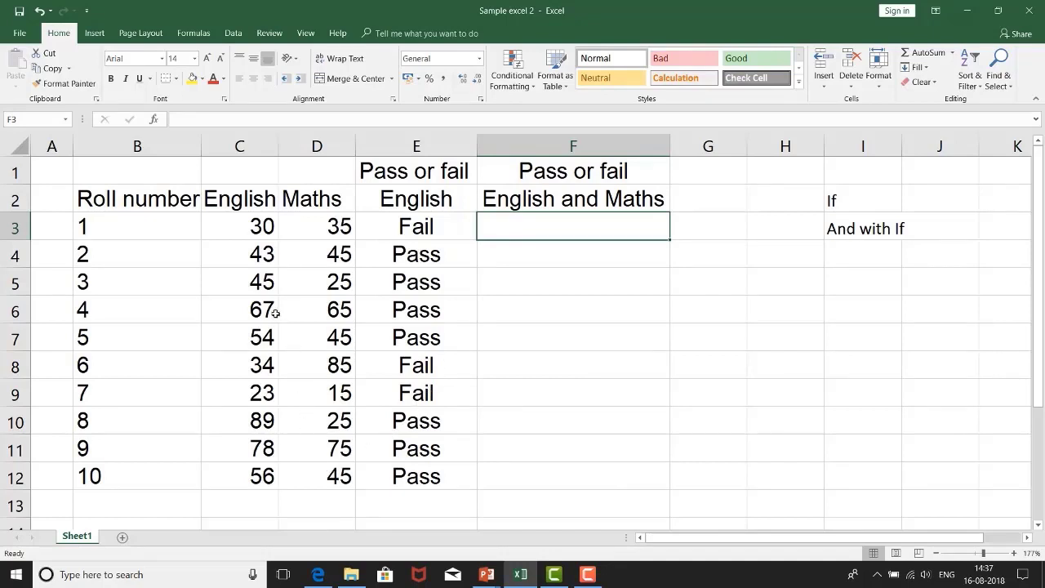
Step: Check roll number 3's English and Maths marks against its English-only result in row 5
left_click(249, 285)
left_click(410, 280)
left_click(266, 281)
left_click(331, 283)
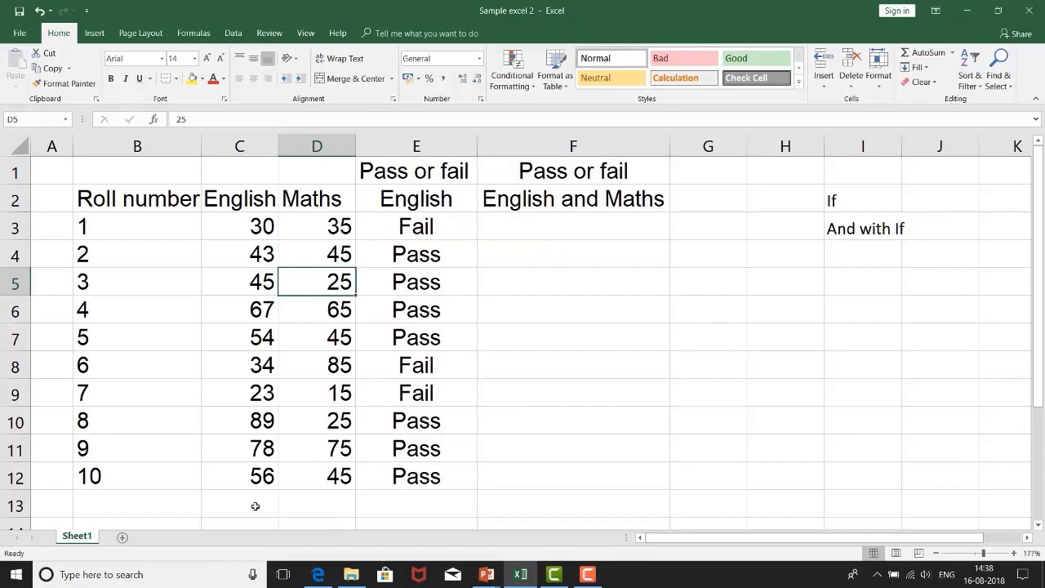
left_click(546, 292)
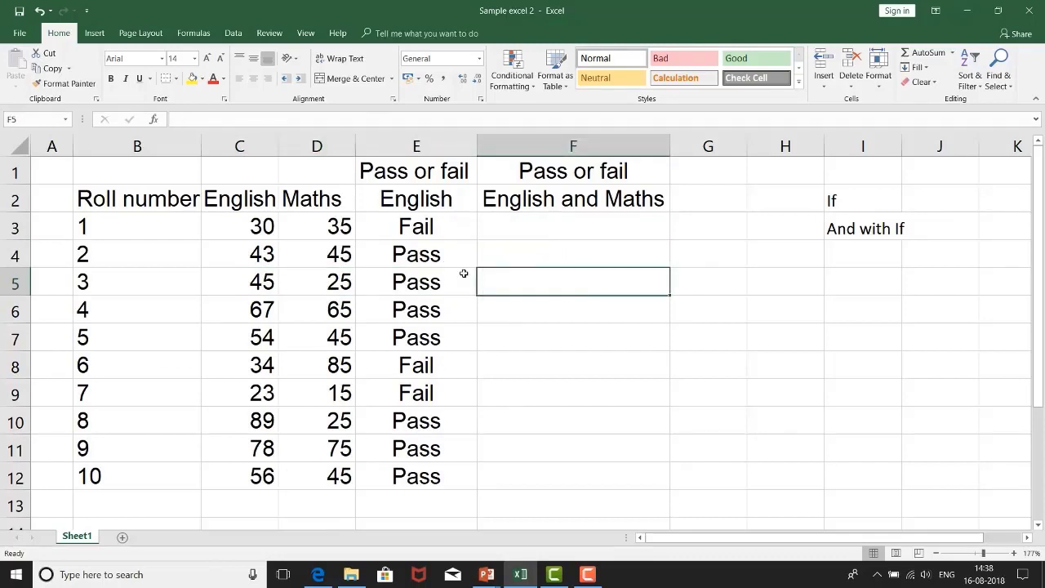
Step: Begin an IF formula in F3 whose test requires both marks above 40, using AND(C3>40,D3>40)
left_click(536, 229)
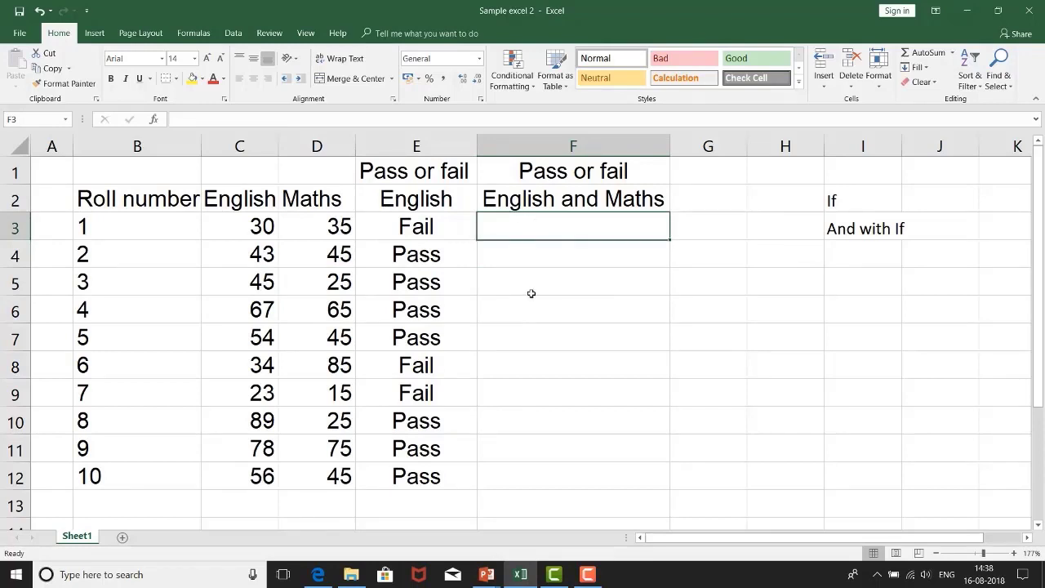
type("=if")
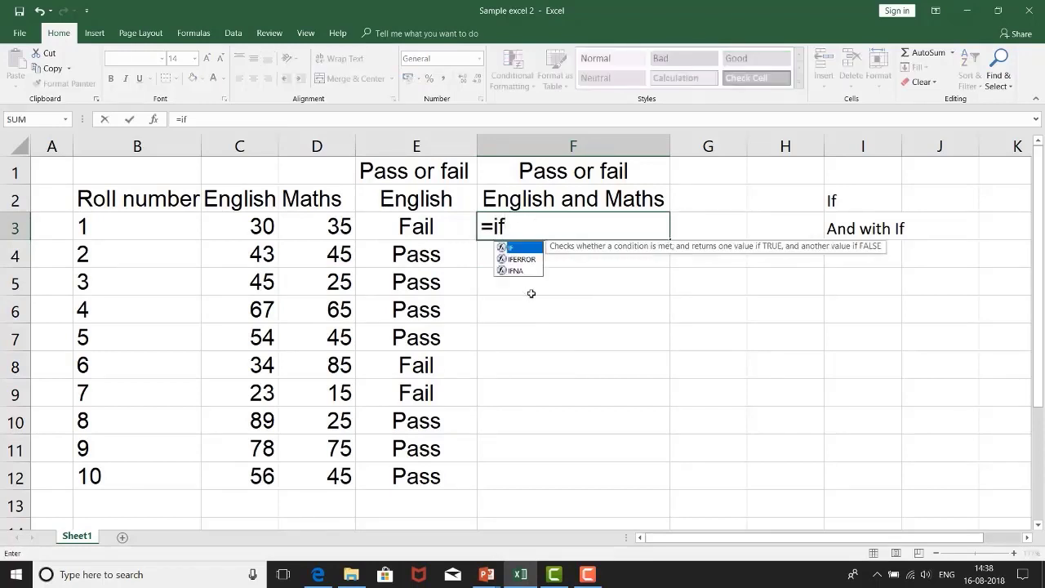
type("(")
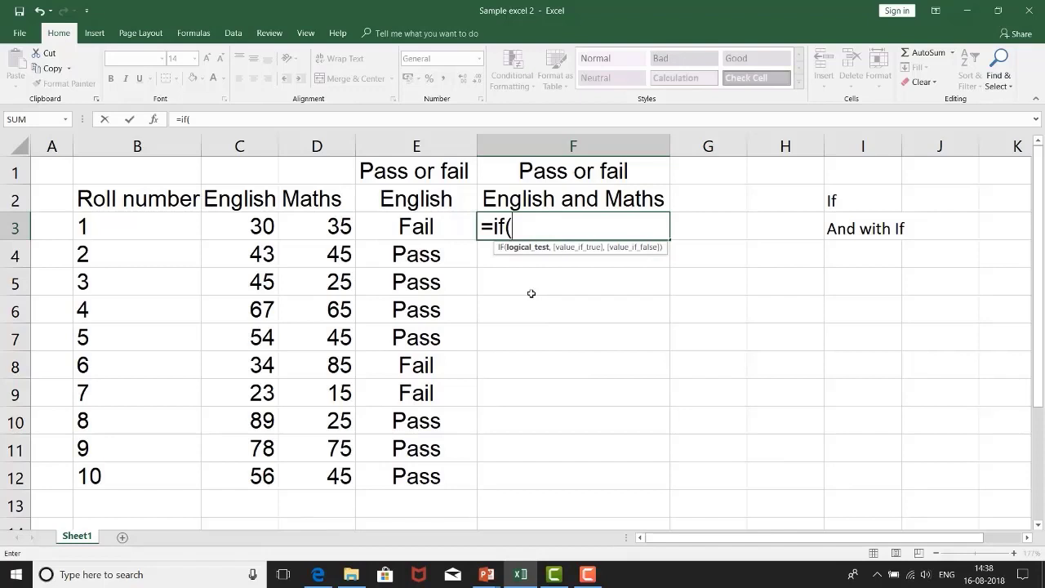
type("and")
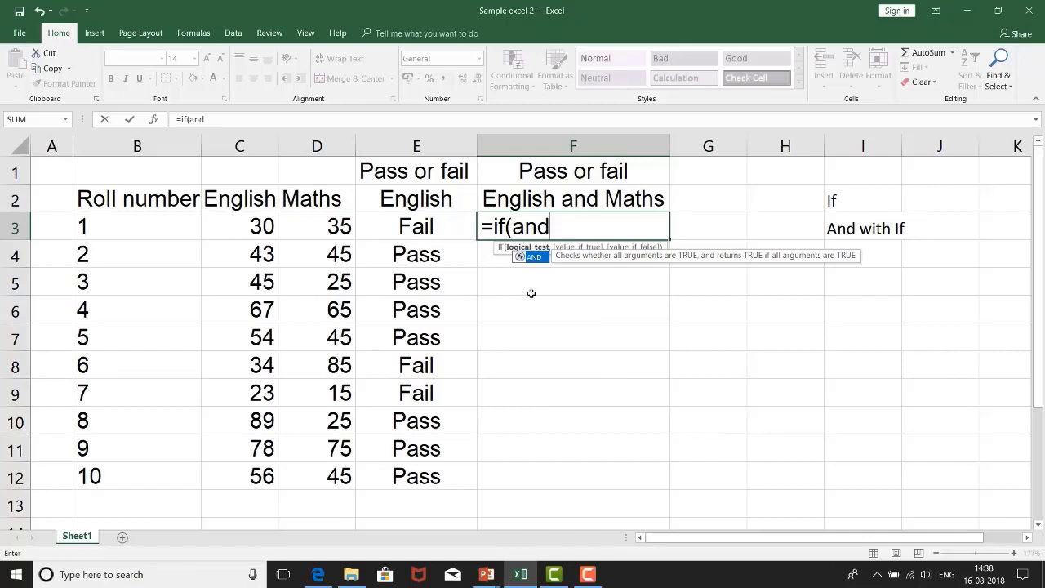
type("(")
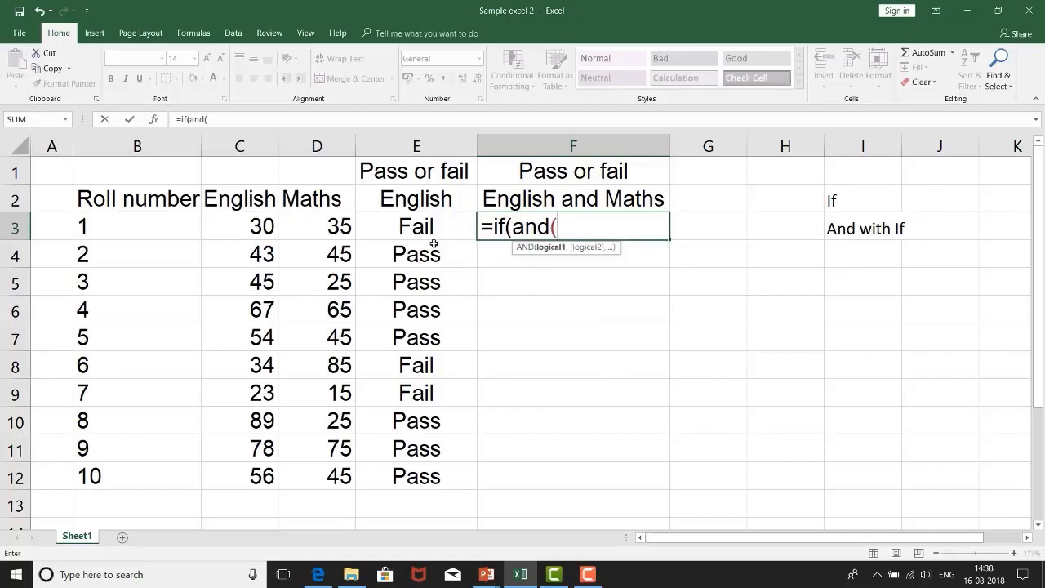
left_click(251, 232)
type(">40,")
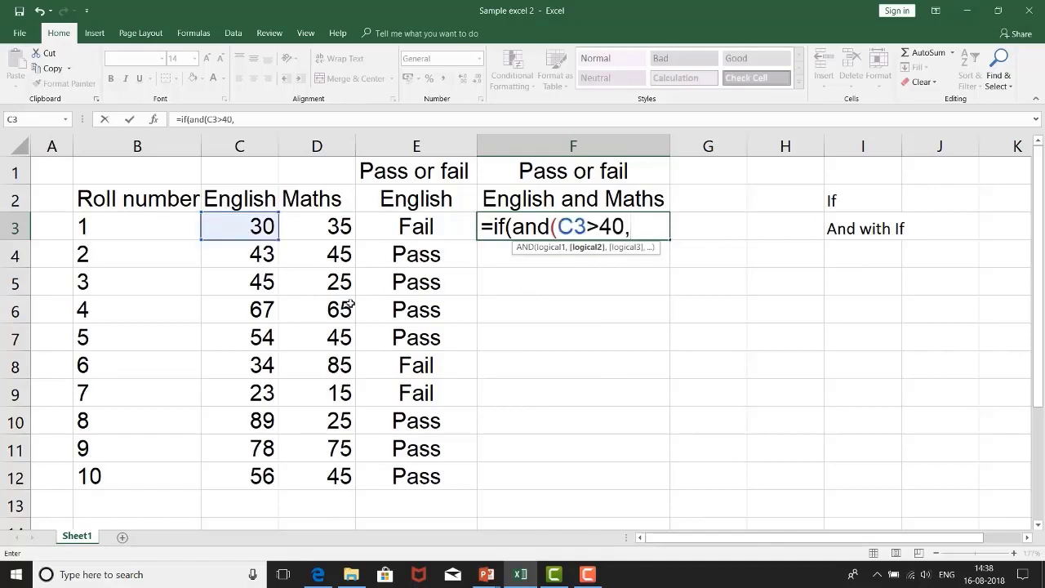
left_click(322, 231)
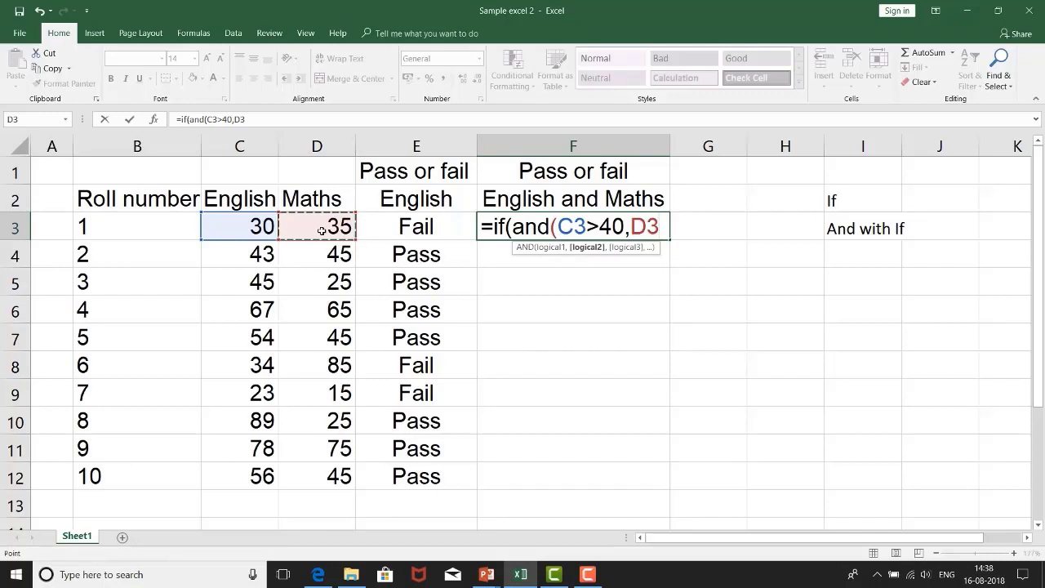
type(">40")
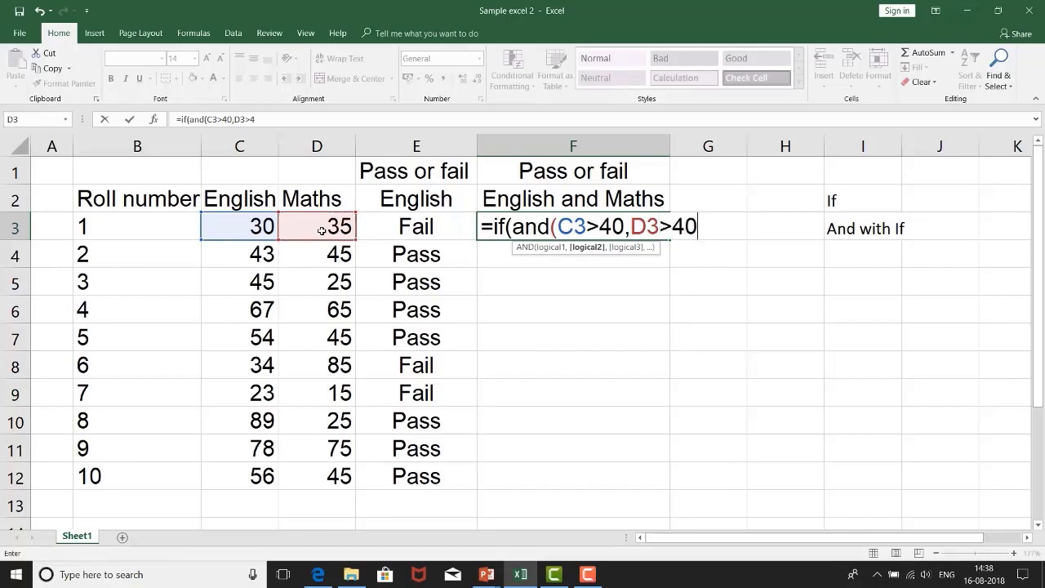
type(")")
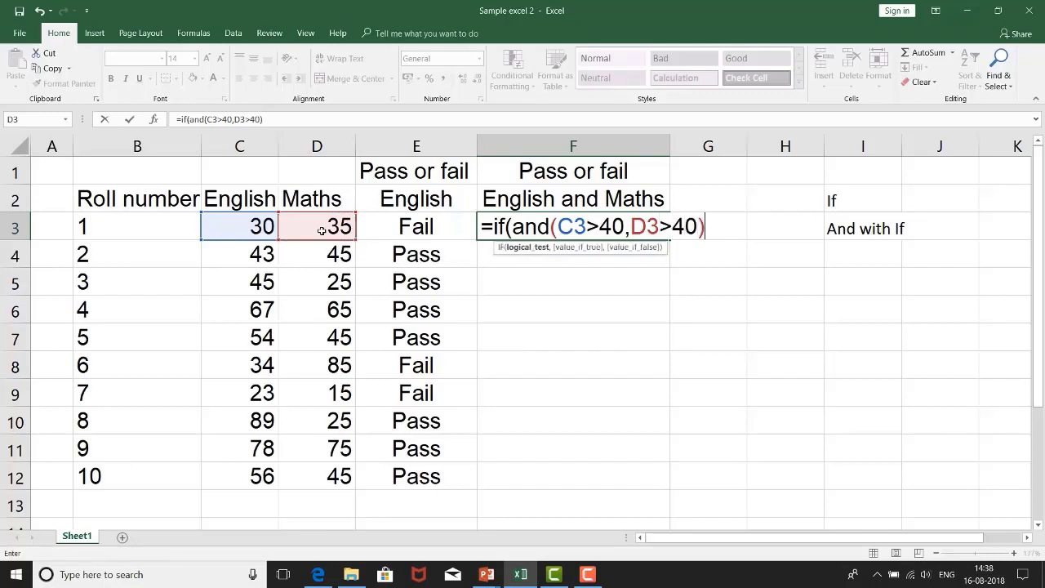
type(",\"P")
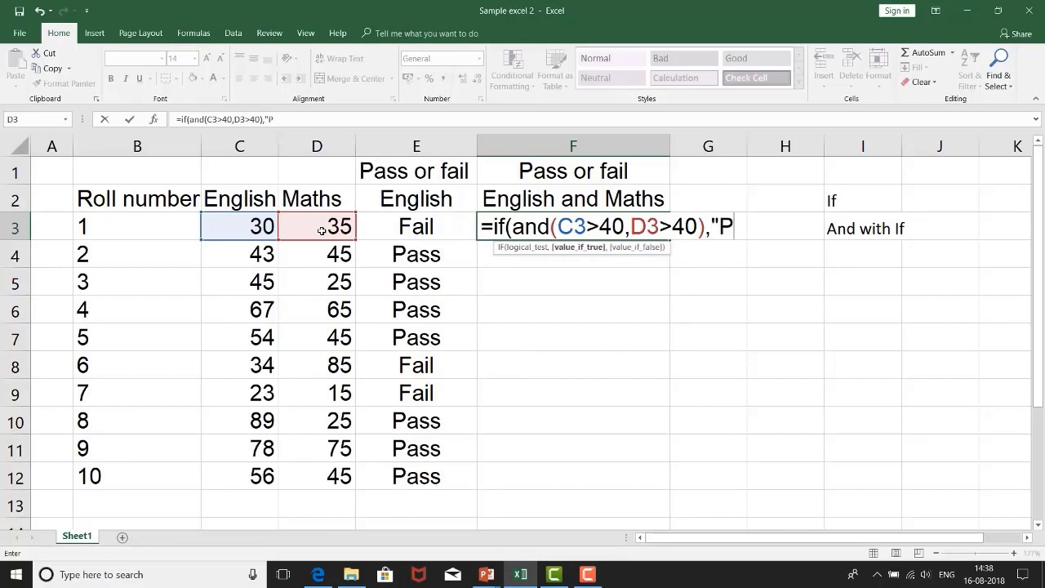
type("ass\",\"Fail")
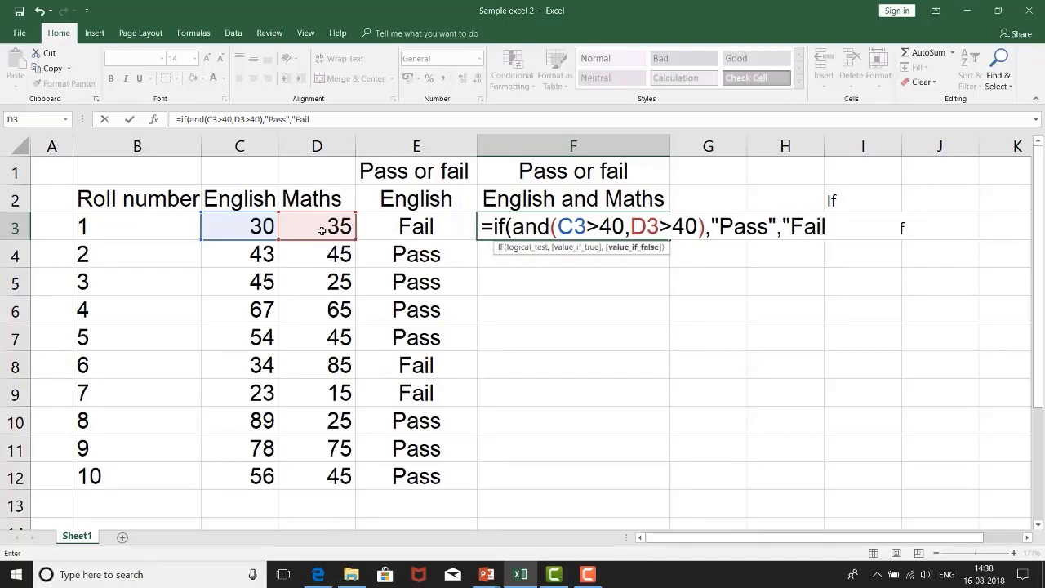
type("\")")
Step: Complete the IF and AND formula in F3 with "Pass" as the true value and "Fail" as the false value
key("Return")
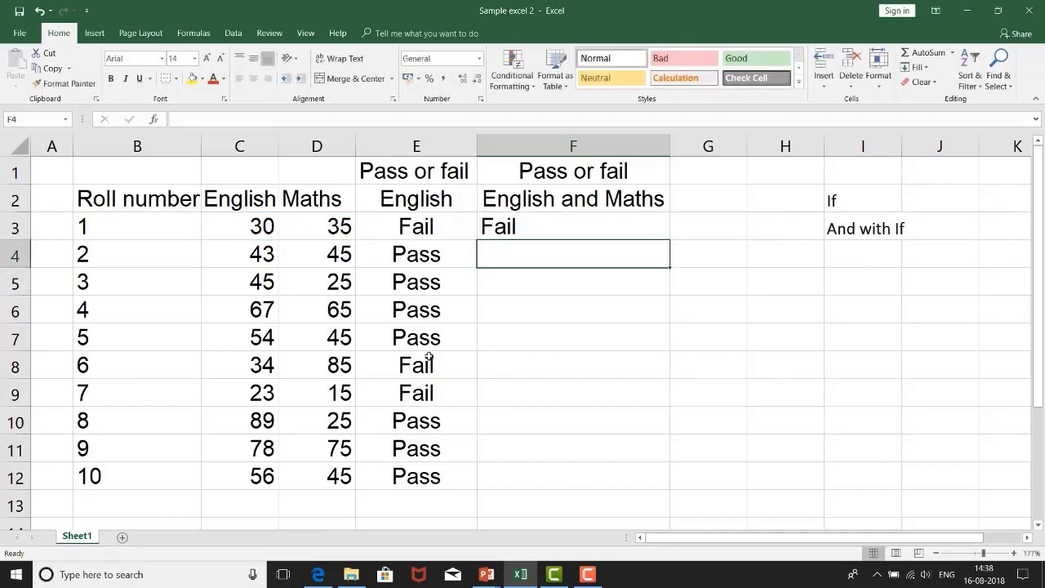
Step: Centre the result in F3 and fill its IF and AND formula down through F12
left_click(520, 225)
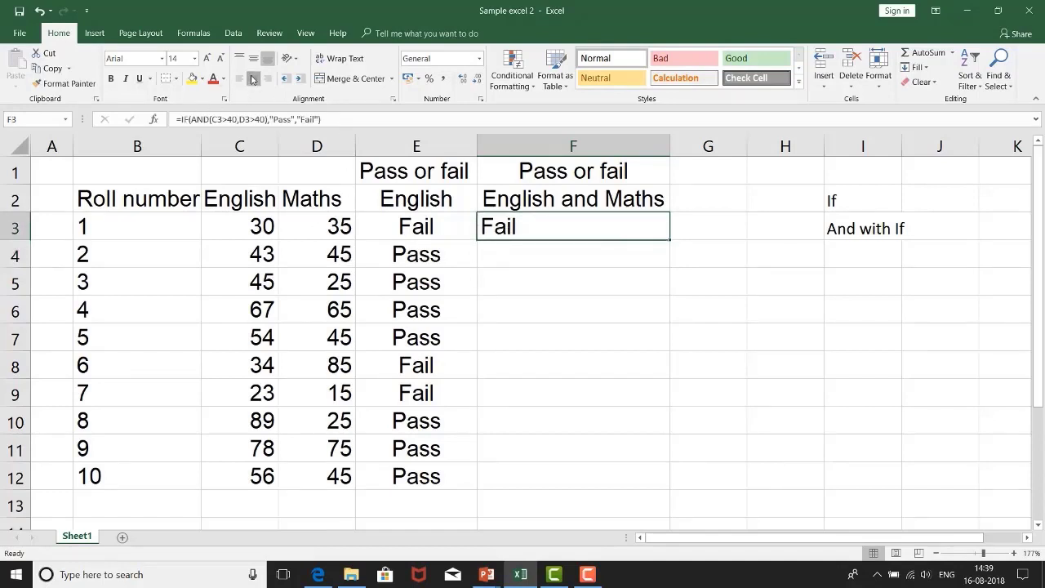
left_click(253, 78)
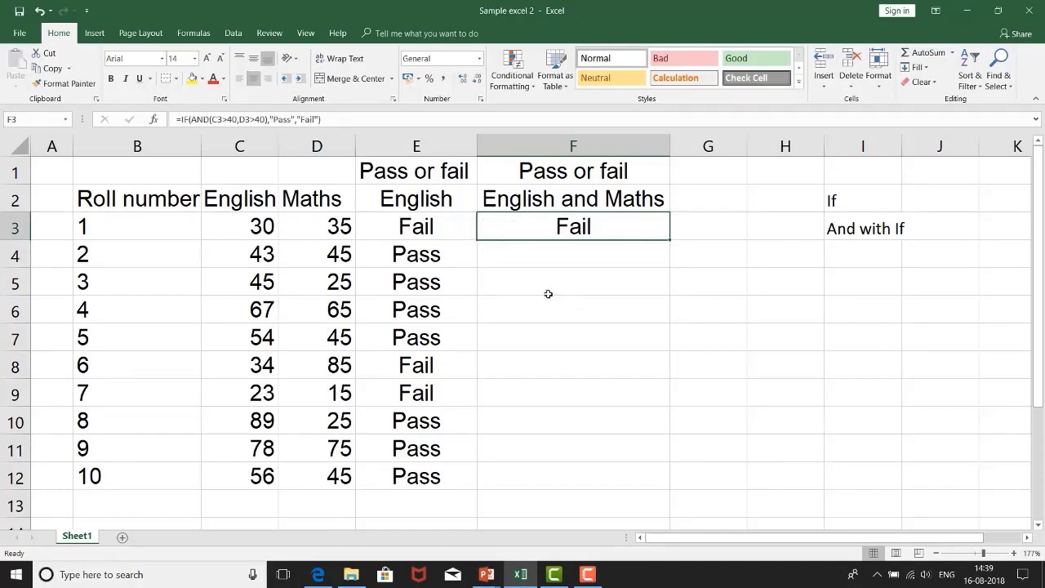
left_click_drag(242, 280, 345, 282)
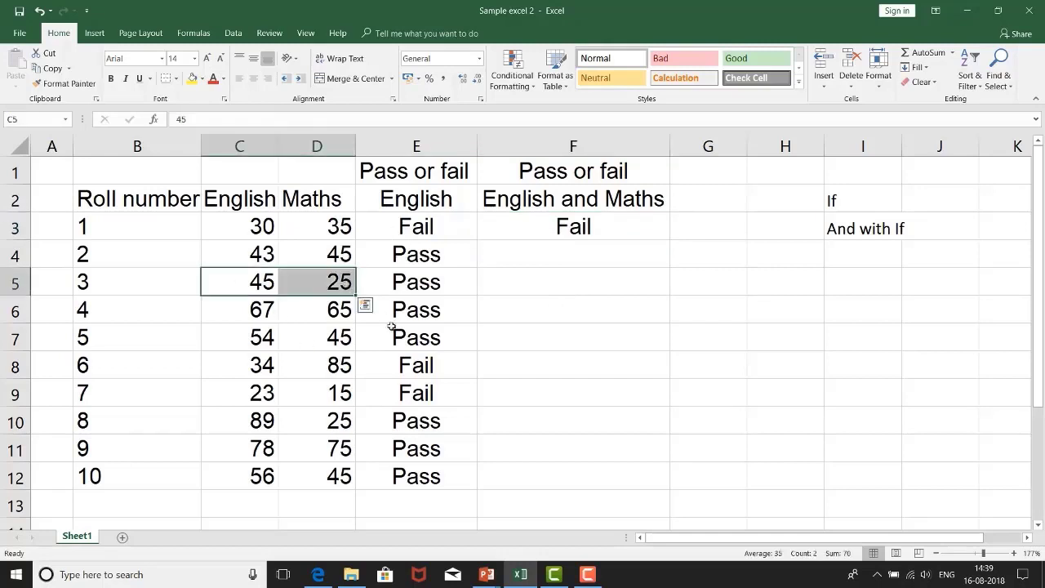
left_click(433, 284)
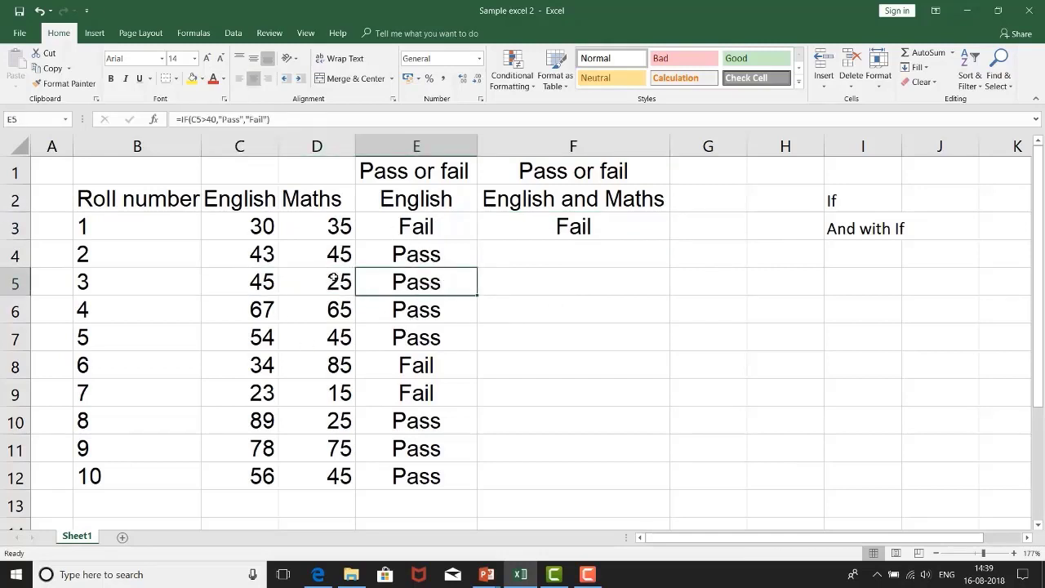
left_click(240, 278)
left_click(325, 276)
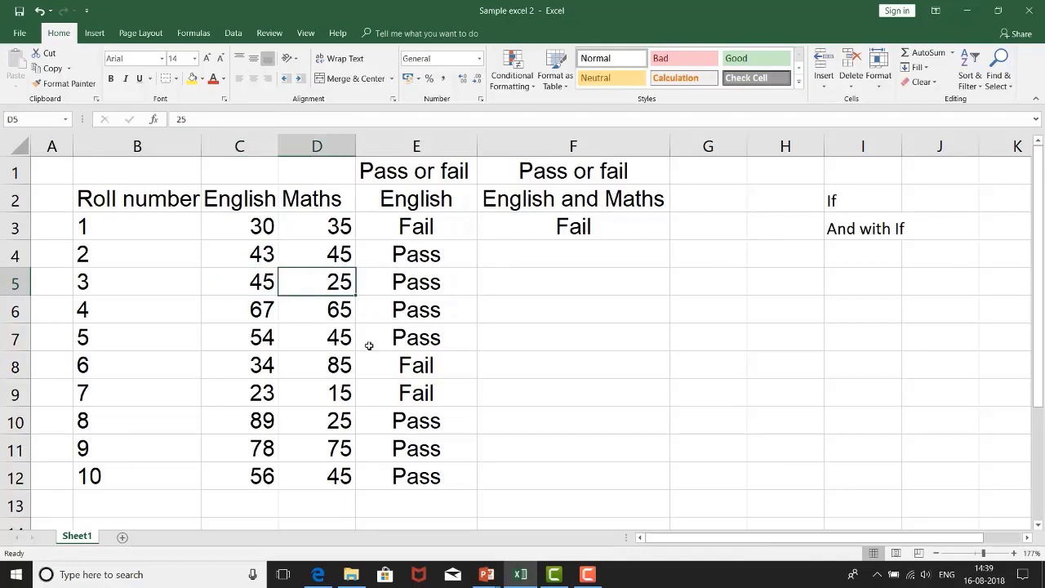
left_click(537, 288)
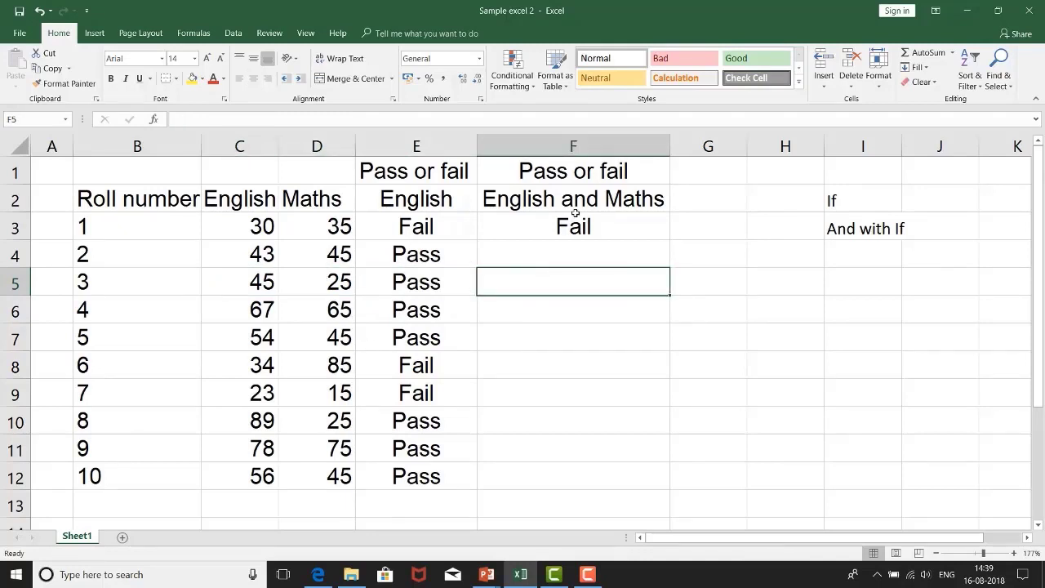
left_click(571, 222)
left_click_drag(667, 238, 640, 487)
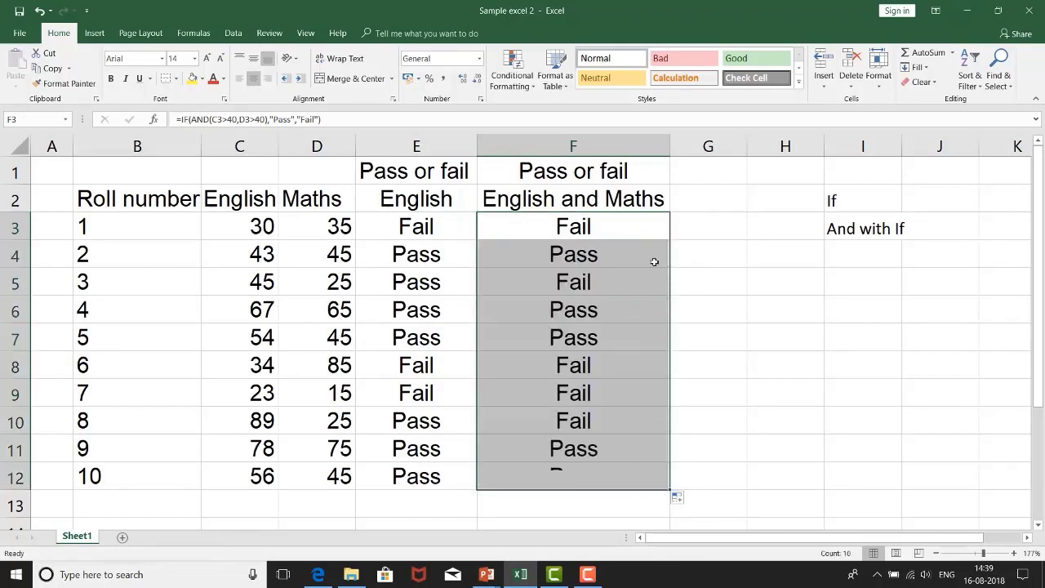
Step: Compare the English and Maths marks of roll numbers 3 and 8 with their combined results in F5 and F10
left_click(578, 291)
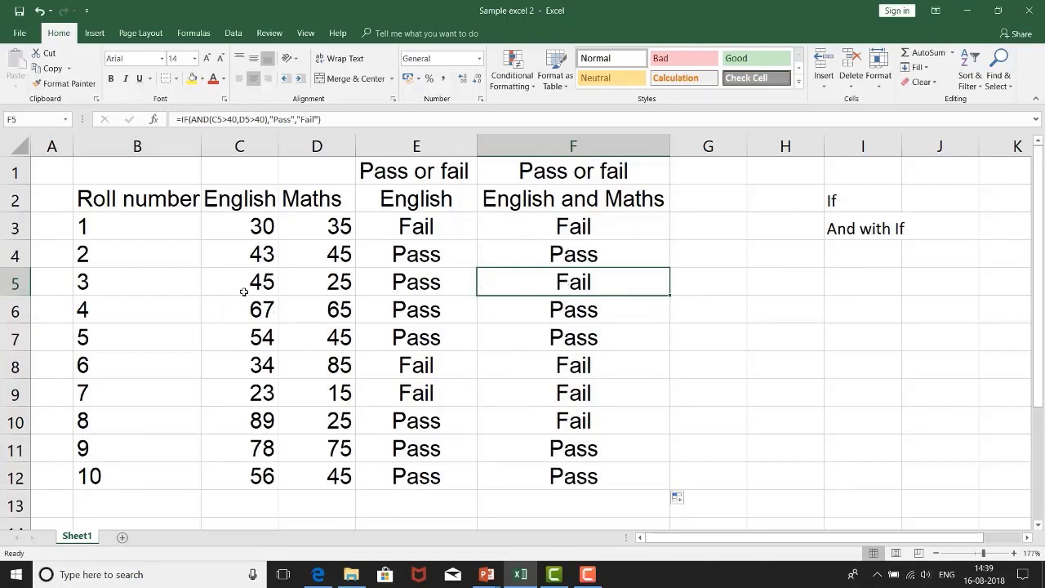
left_click_drag(242, 283, 305, 279)
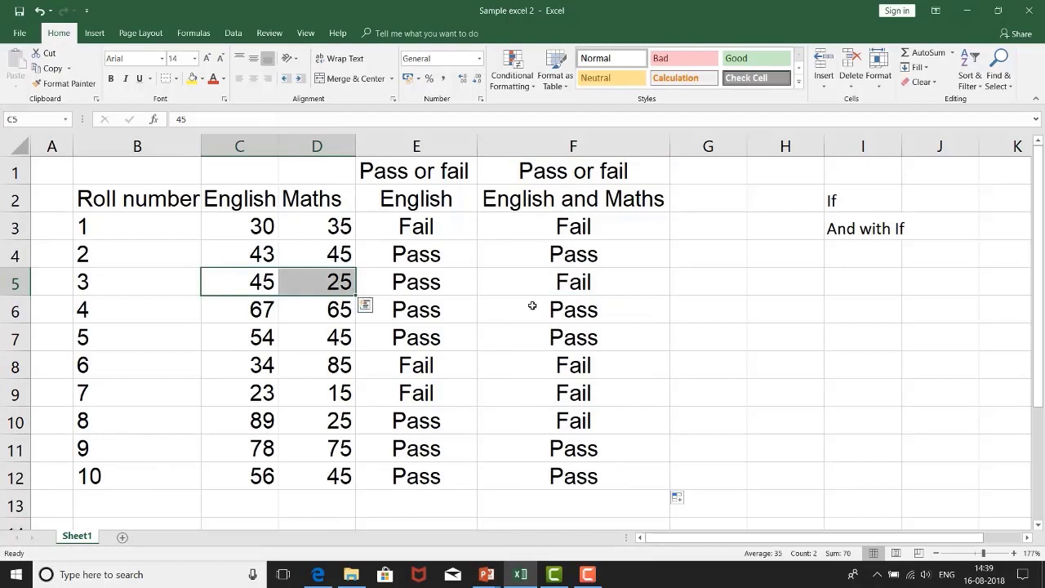
left_click(572, 286)
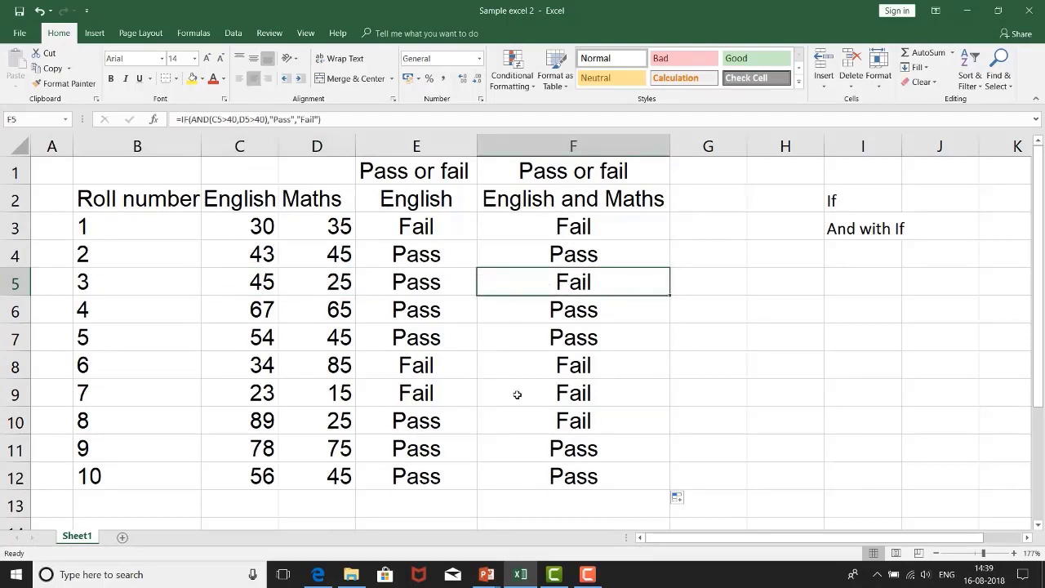
left_click(251, 419)
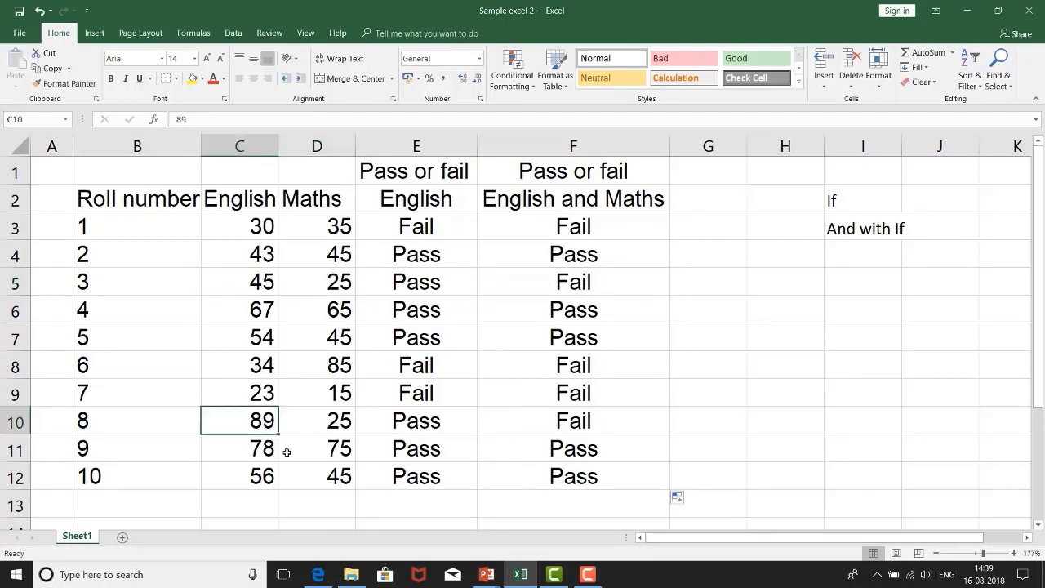
left_click(343, 419)
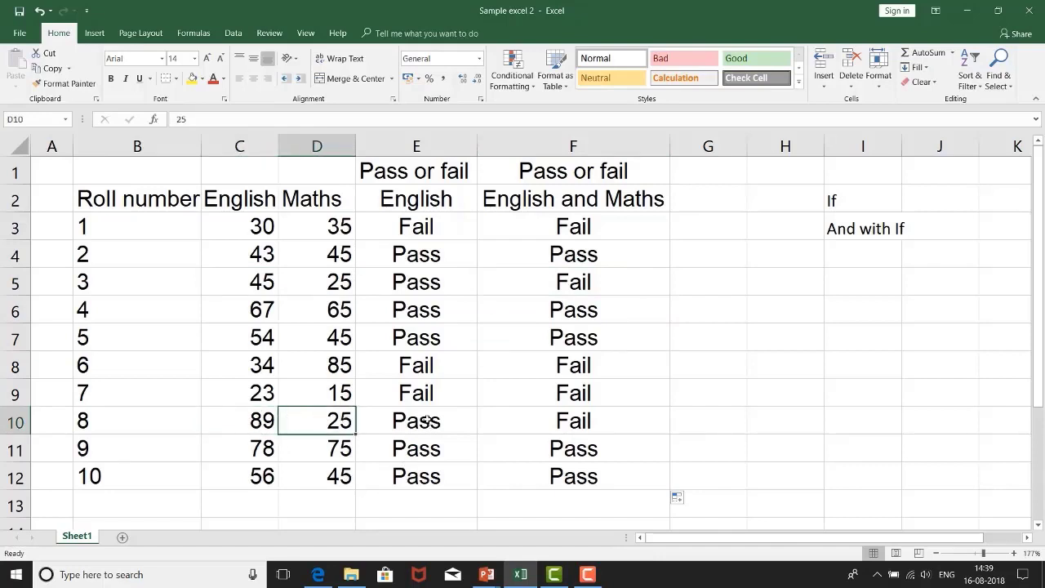
left_click(598, 431)
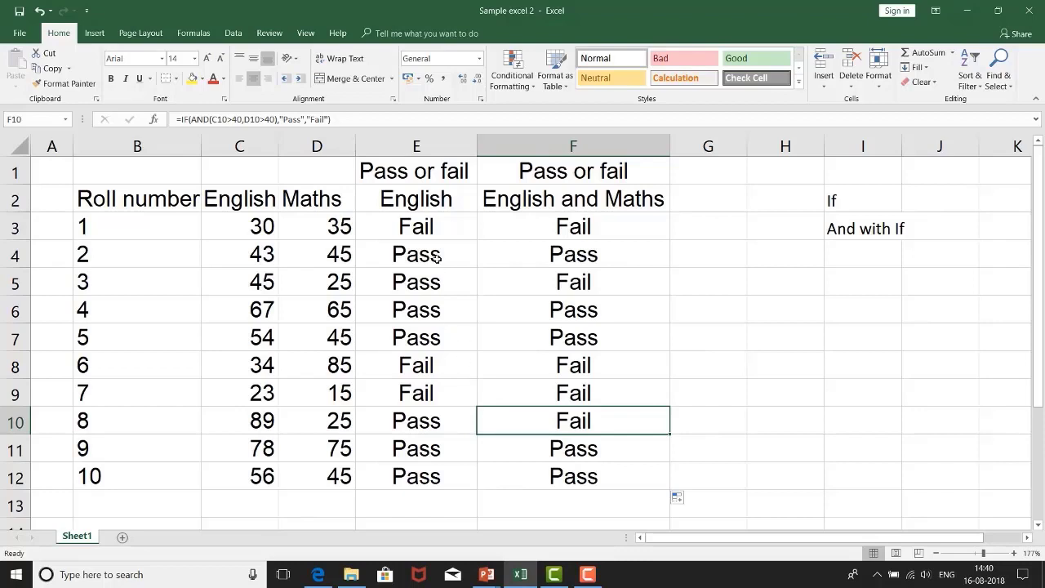
Step: Review the English-only IF formula in E3 and the cell it references
left_click(428, 230)
left_click(243, 122)
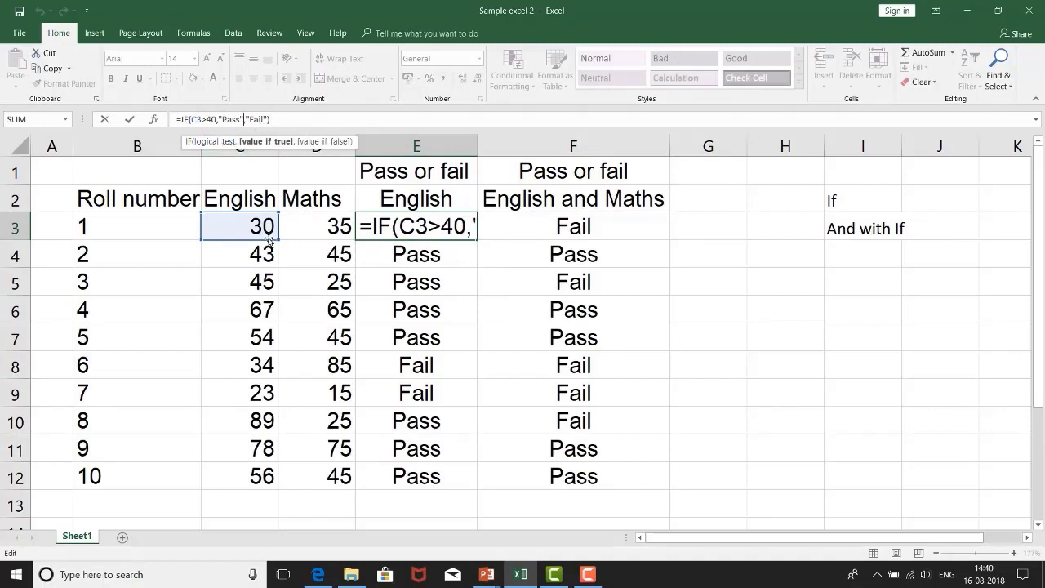
key("ctrl+Return")
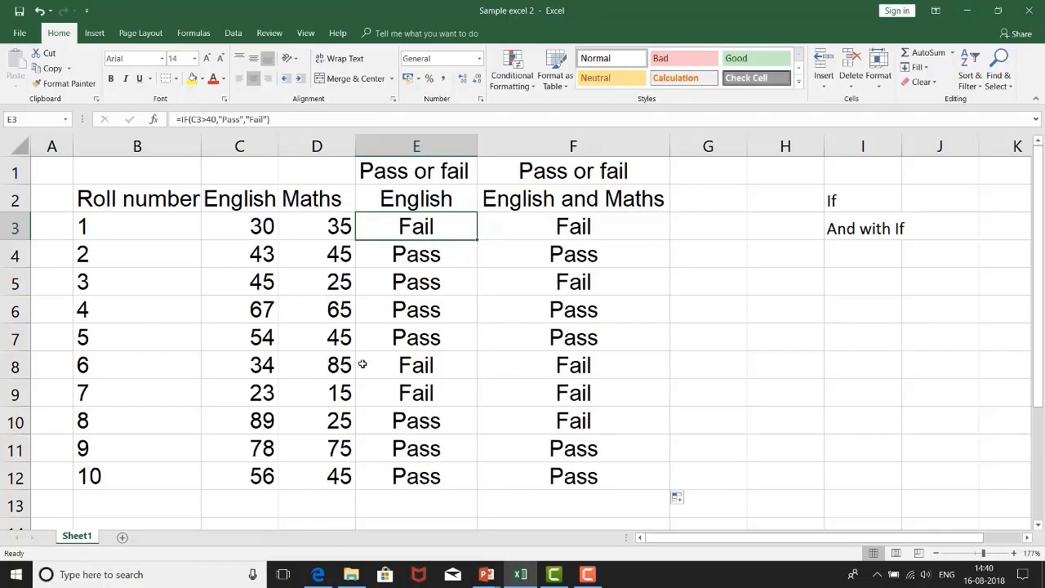
Step: Review the IF and AND formula in F3 and the combined English and Maths results down through F12
left_click(627, 235)
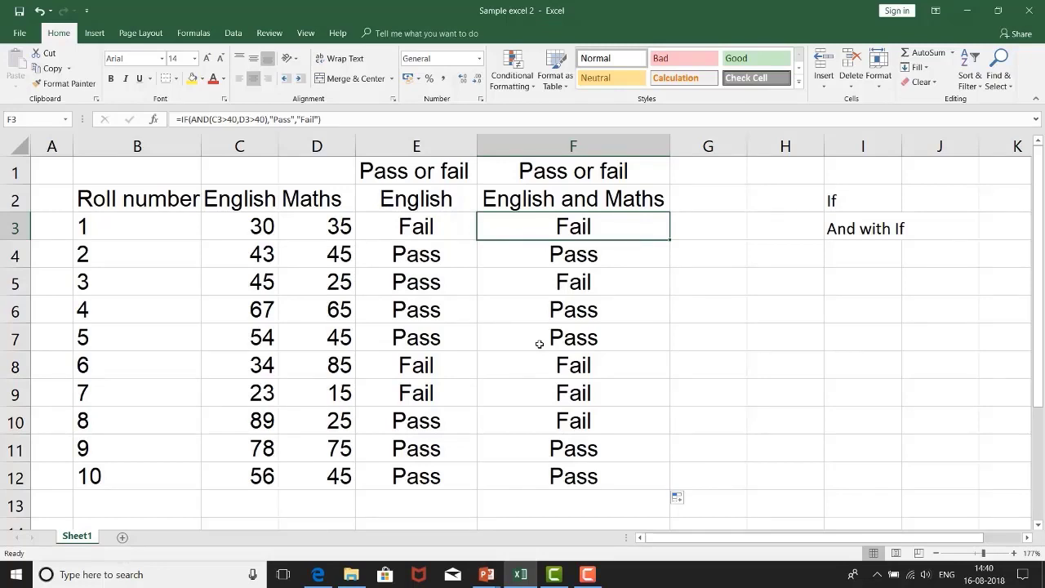
left_click(182, 119)
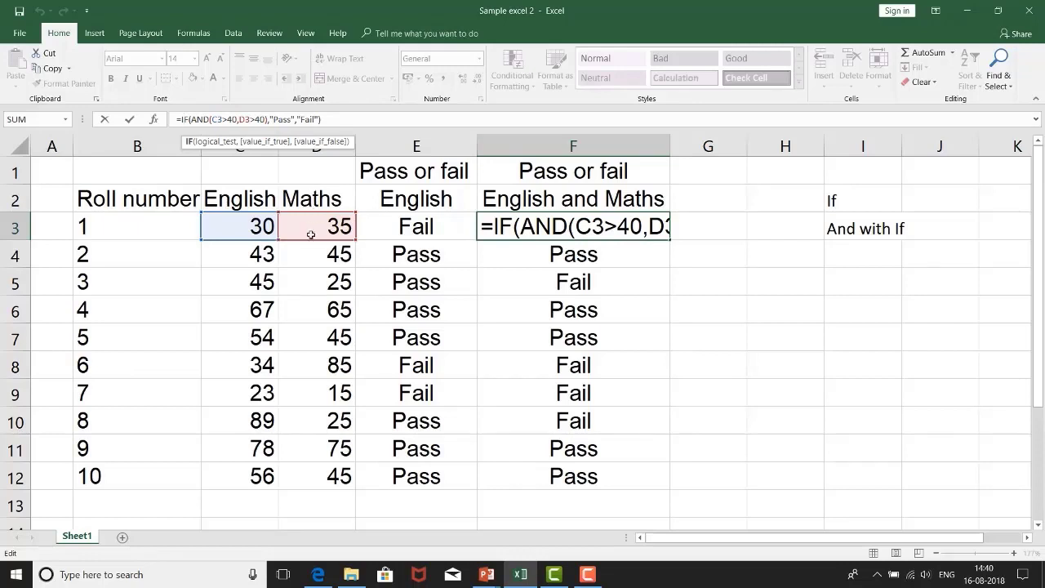
left_click(314, 119)
type("\"")
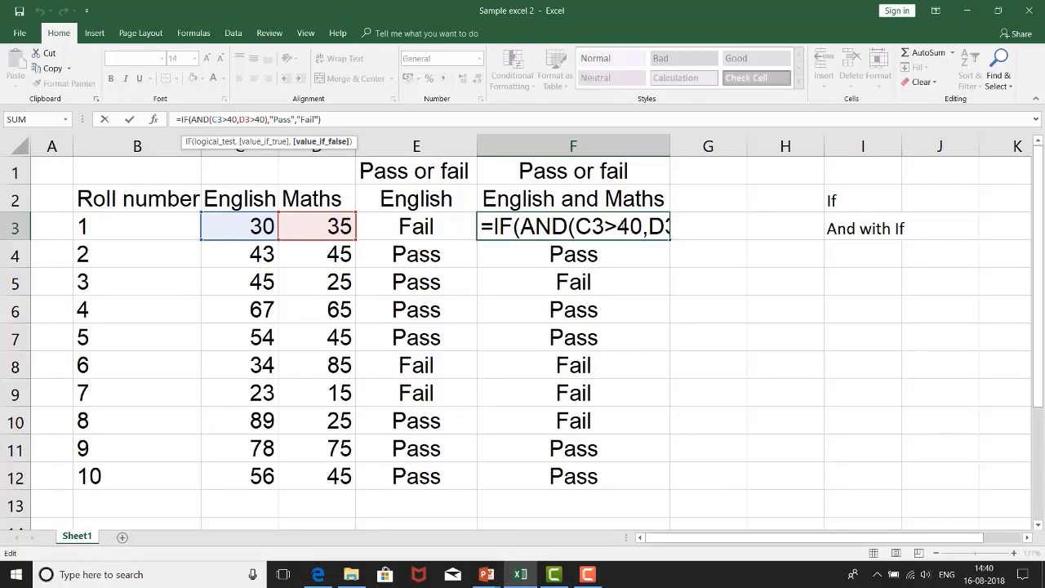
key("ctrl+Return")
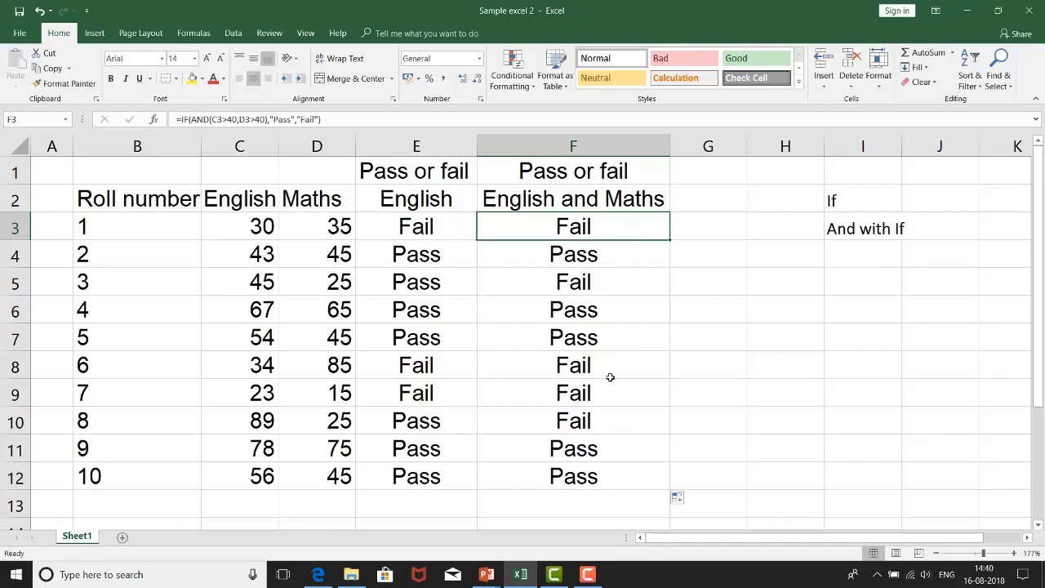
left_click_drag(604, 476, 612, 221)
left_click(607, 418)
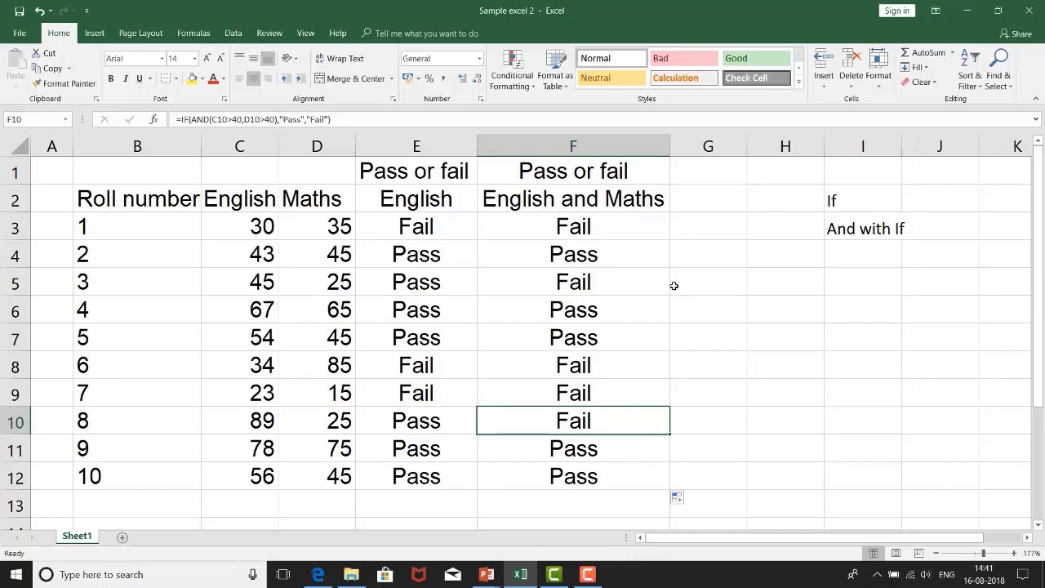
left_click(595, 580)
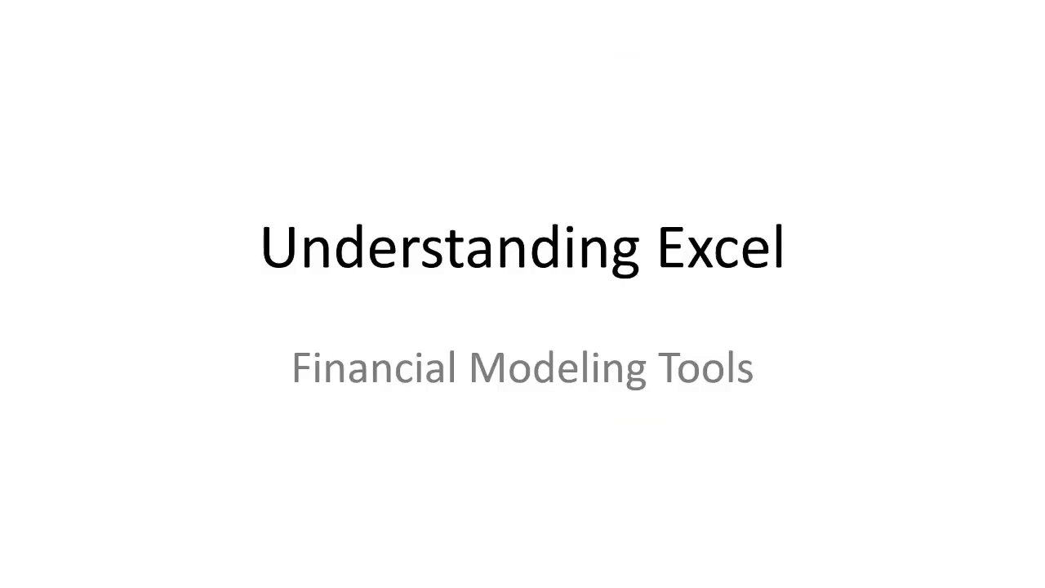
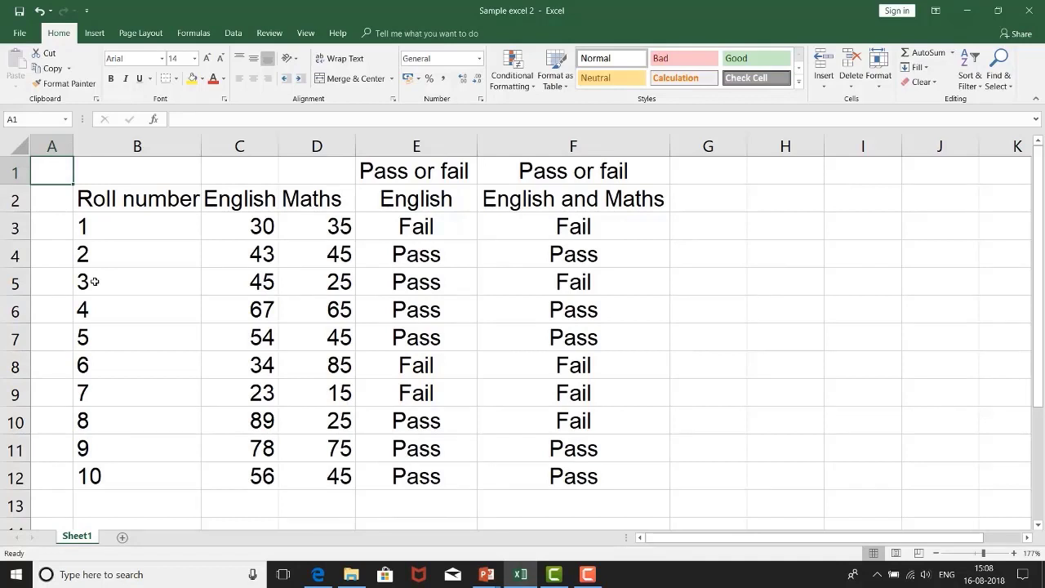
Step: Copy roll number 2's row, B4 to F4, and paste it at B2 of a new worksheet
left_click(122, 253)
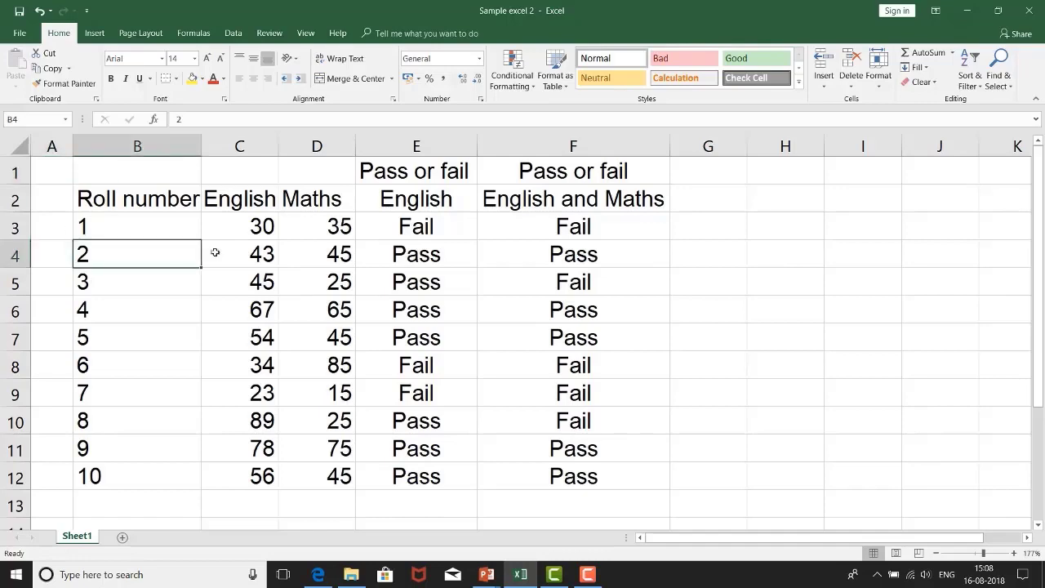
key("ctrl+shift+Right")
key("ctrl+c")
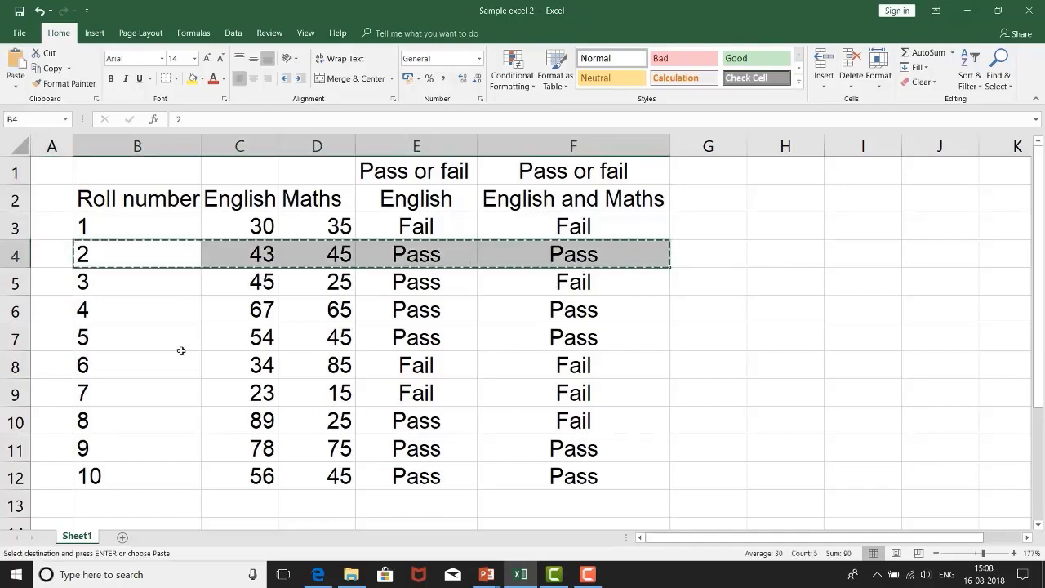
left_click(121, 538)
left_click(85, 168)
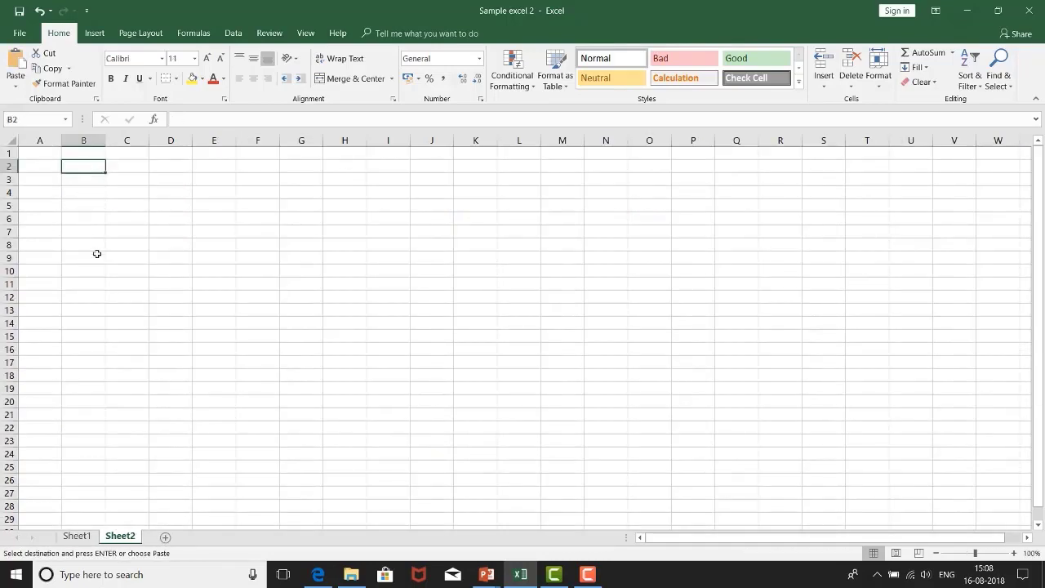
key("ctrl+v")
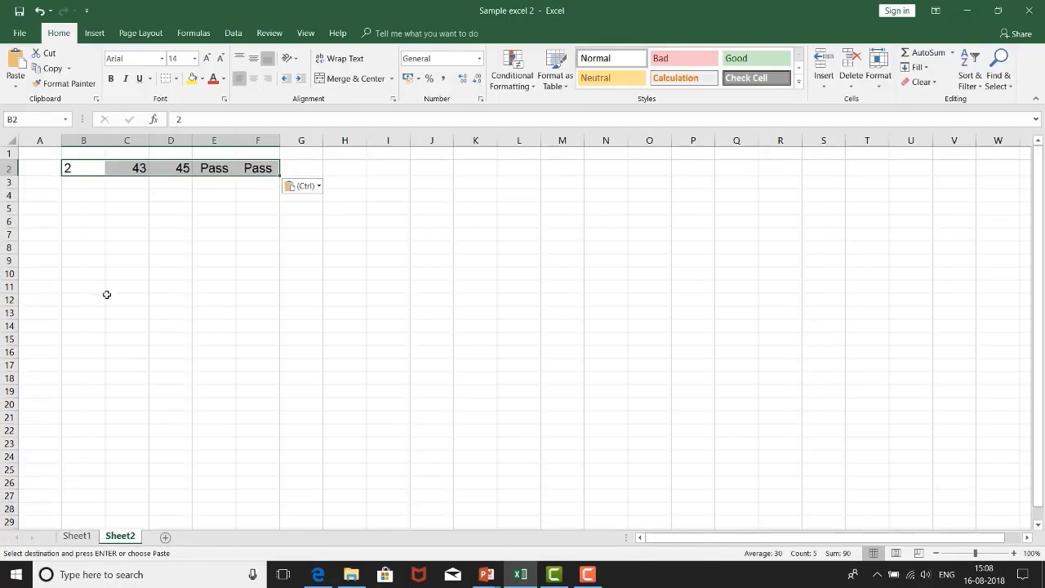
Step: Copy the rows of roll numbers 4 and 5 from Sheet1 and paste them at B3 of Sheet2
left_click(77, 535)
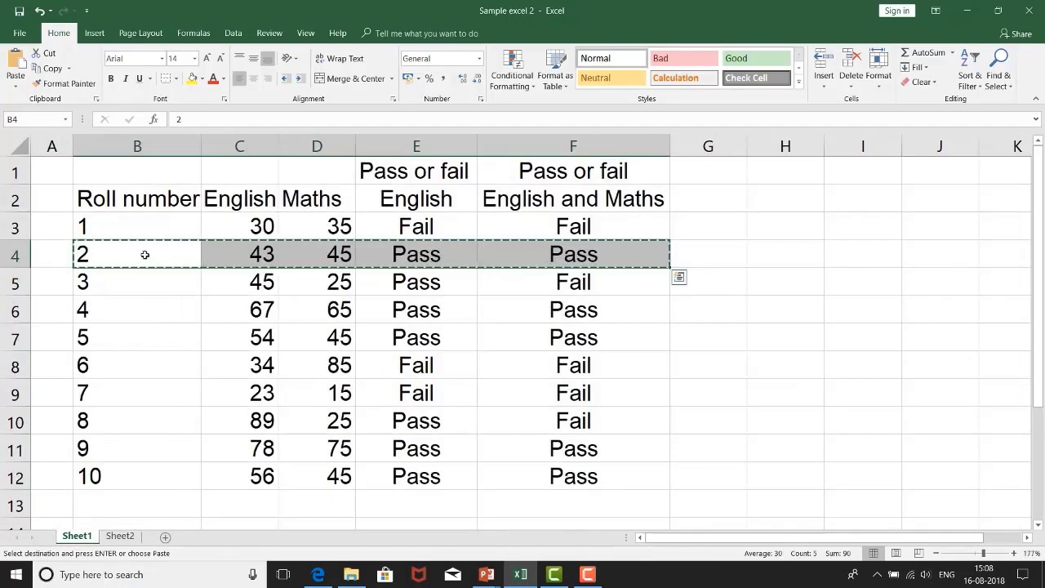
left_click_drag(123, 317, 544, 336)
key("ctrl+c")
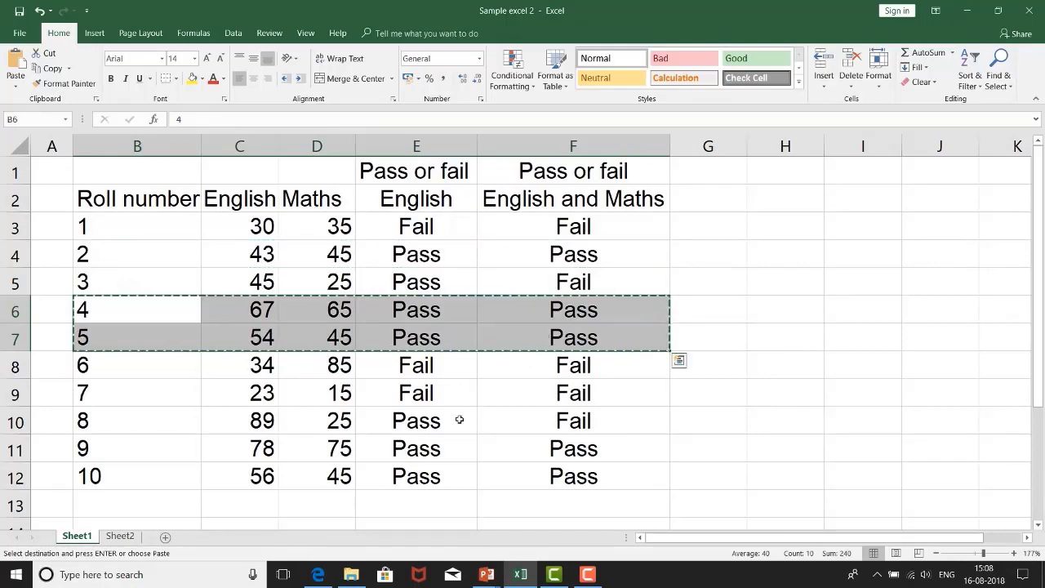
left_click(120, 535)
left_click(80, 182)
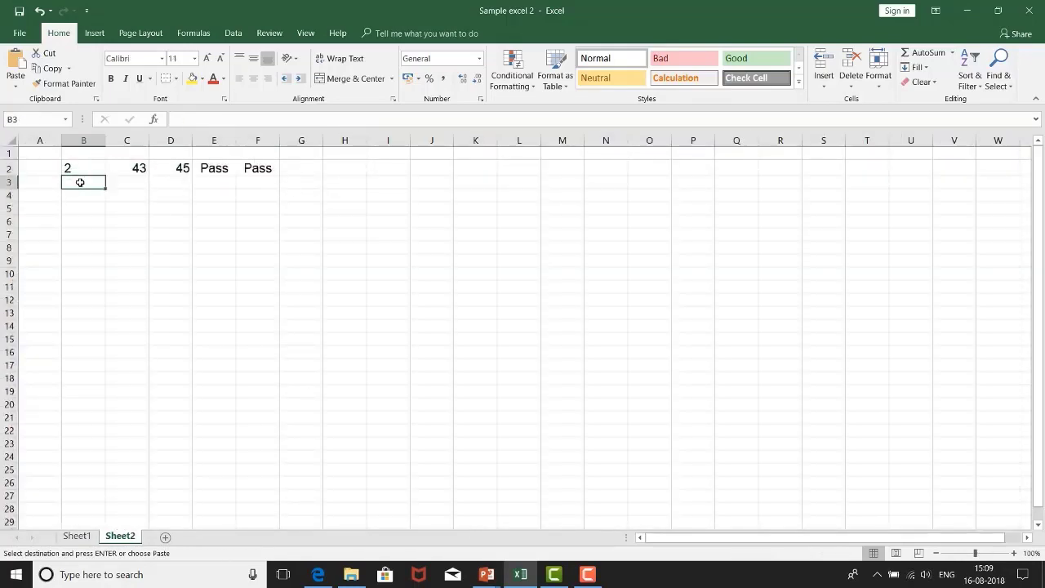
key("ctrl+v")
Step: Copy the rows of roll numbers 9 and 10 from Sheet1 and paste them at B5 of Sheet2
left_click(77, 535)
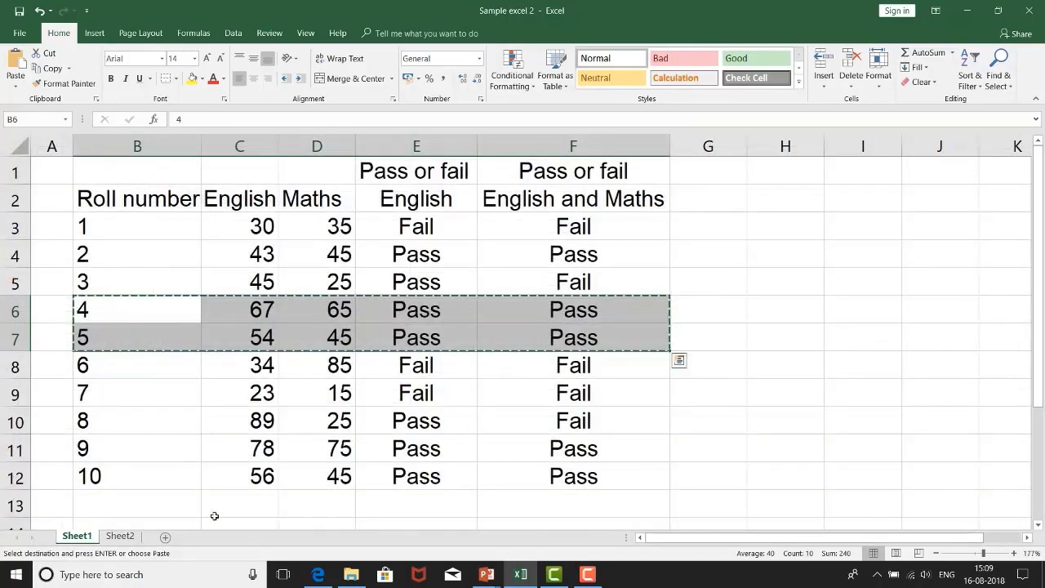
left_click_drag(166, 450, 548, 478)
key("ctrl+c")
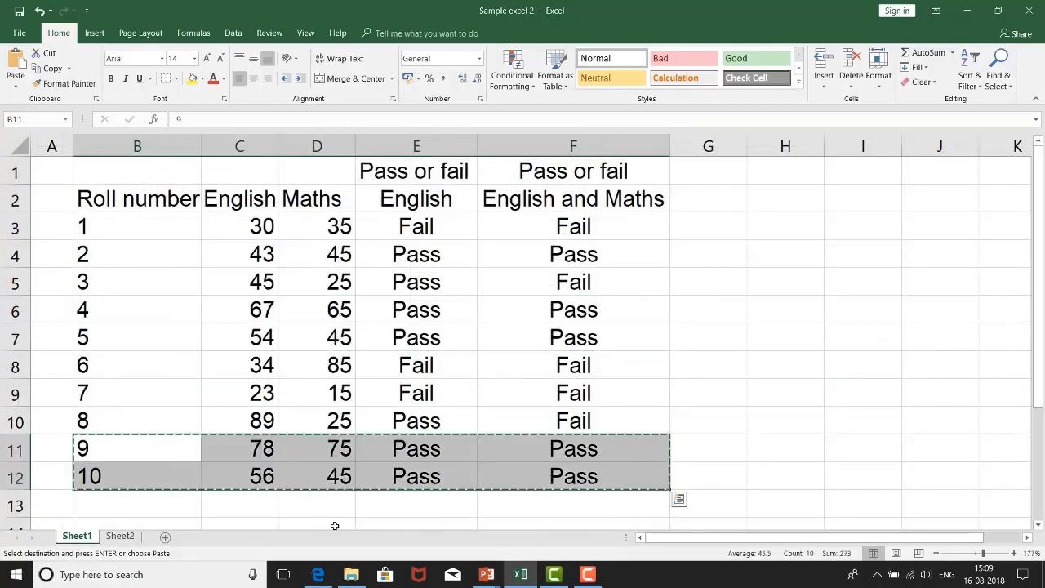
left_click(120, 534)
left_click(83, 212)
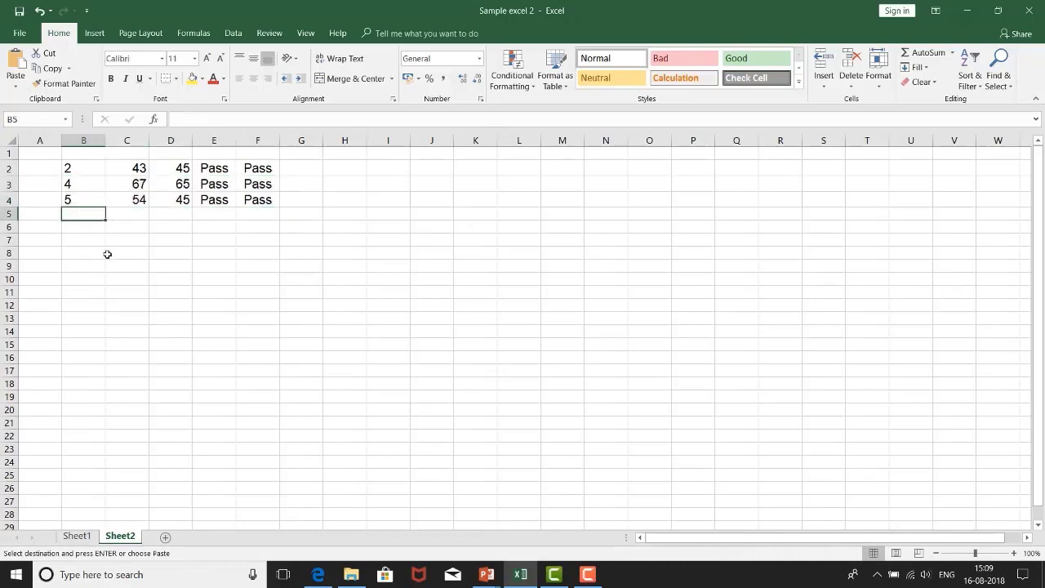
key("ctrl+v")
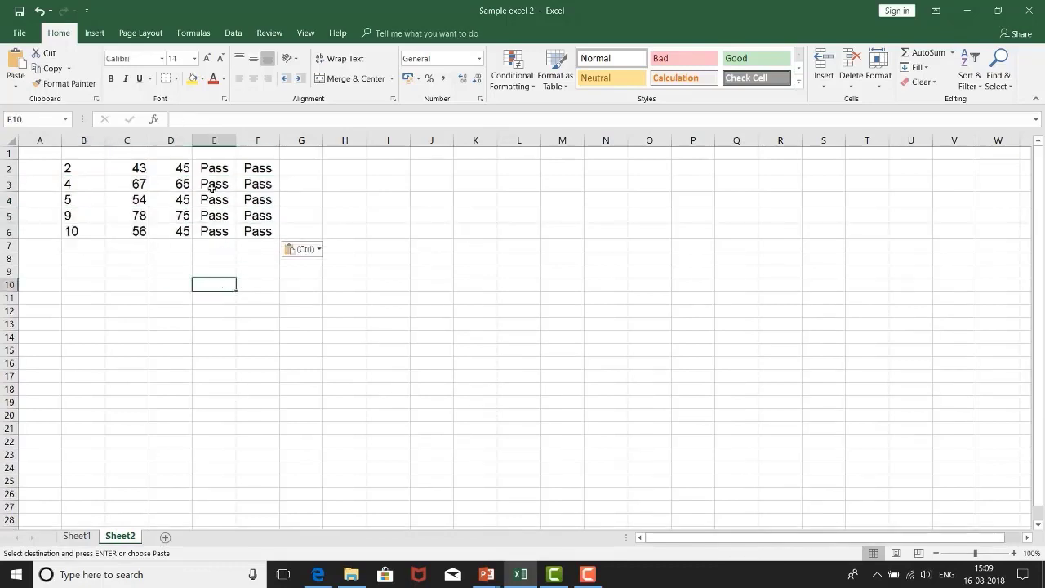
Step: Clear the contents of the pass or fail columns E and F on Sheet2
left_click_drag(214, 140, 237, 204)
right_click(237, 205)
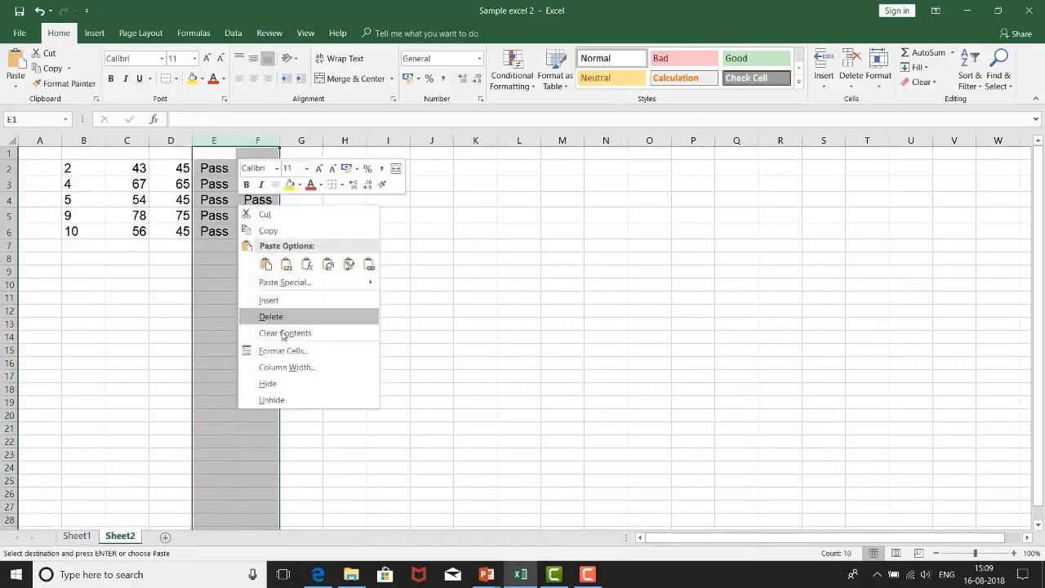
left_click(289, 333)
left_click(141, 243)
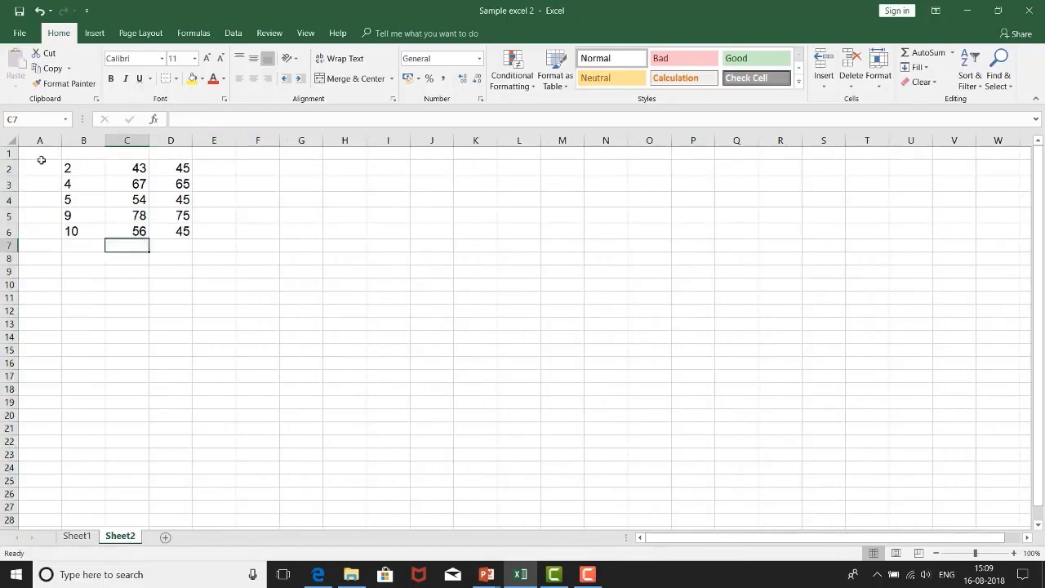
Step: Insert a row above the copied data on Sheet2 and enter the heading Name in B2
right_click(10, 153)
left_click(47, 243)
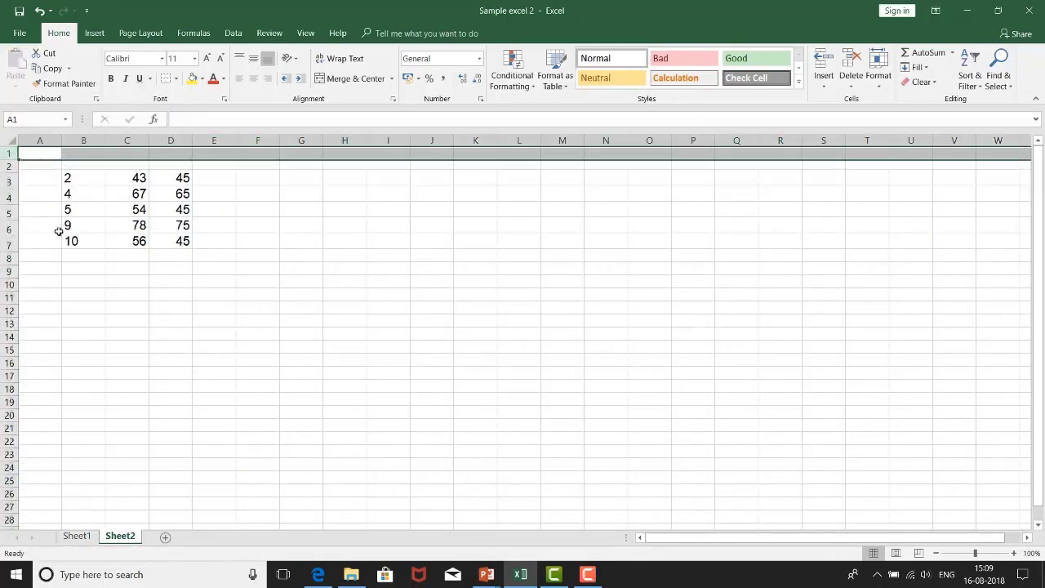
left_click(74, 207)
left_click(82, 165)
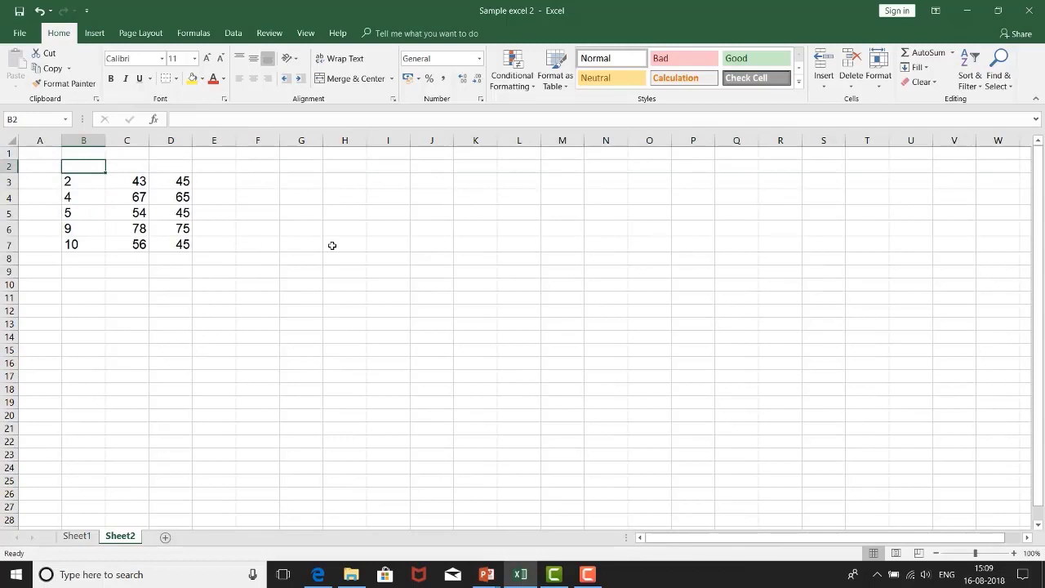
type("Name")
key("Return")
Step: Replace the roll numbers in B3 through B7 with the names A, B, C, D and E
type("A")
key("Return")
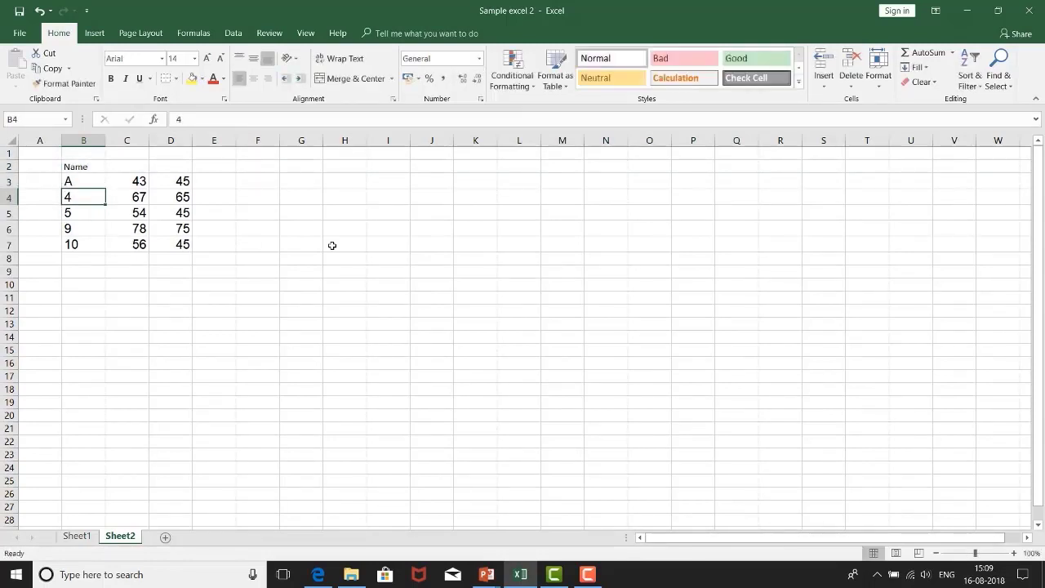
type("B")
key("Return")
type("C")
key("Return")
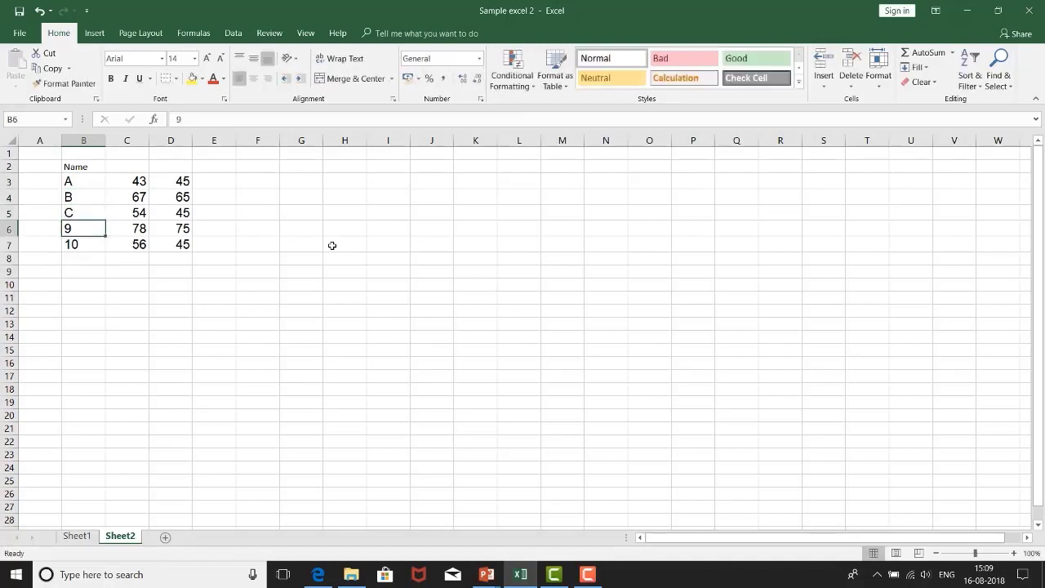
type("D")
key("Return")
type("E")
Step: Enter the column headings English in C2 and Maths in D2
key("Up")
key("Up")
key("Up")
key("Up")
key("Up")
key("Right")
type("English")
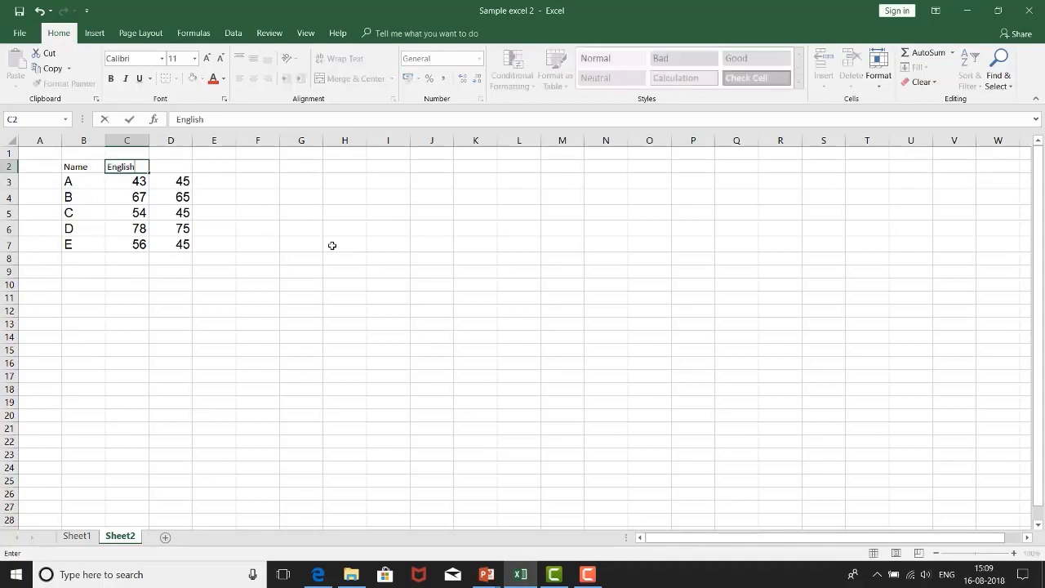
key("Up")
key("Down")
key("Right")
type("Math")
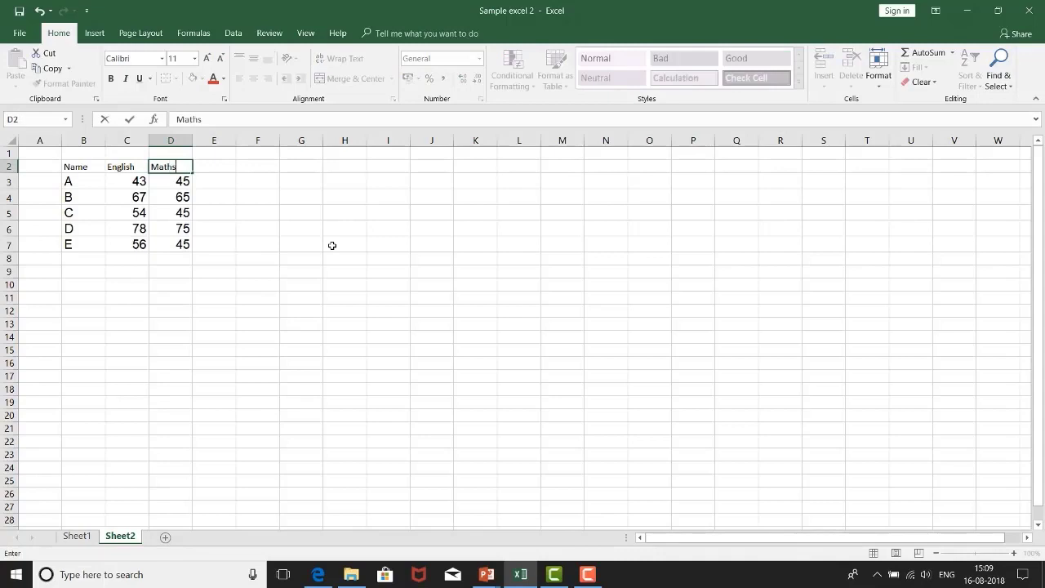
type("s")
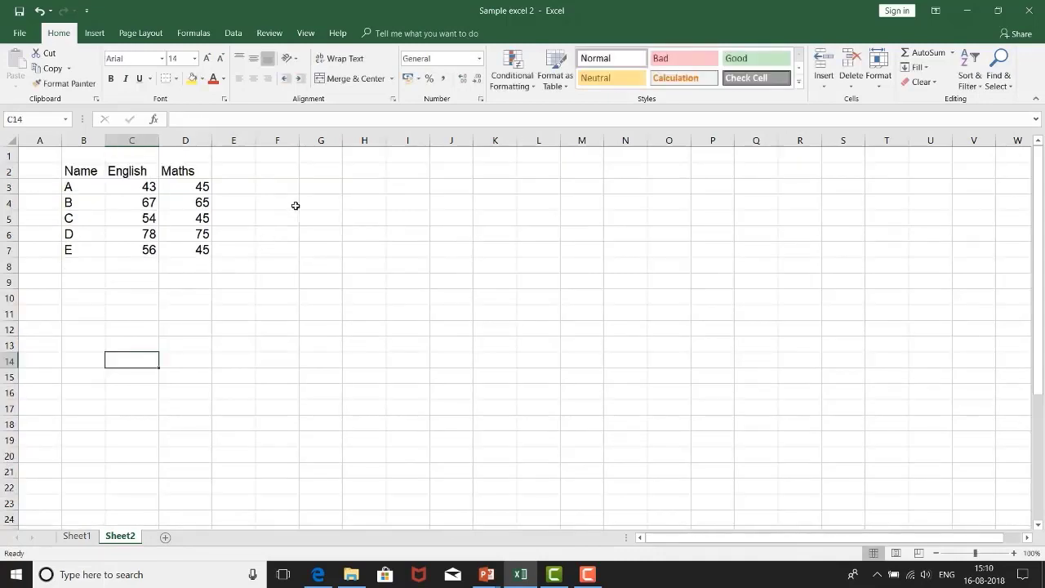
left_click(310, 189)
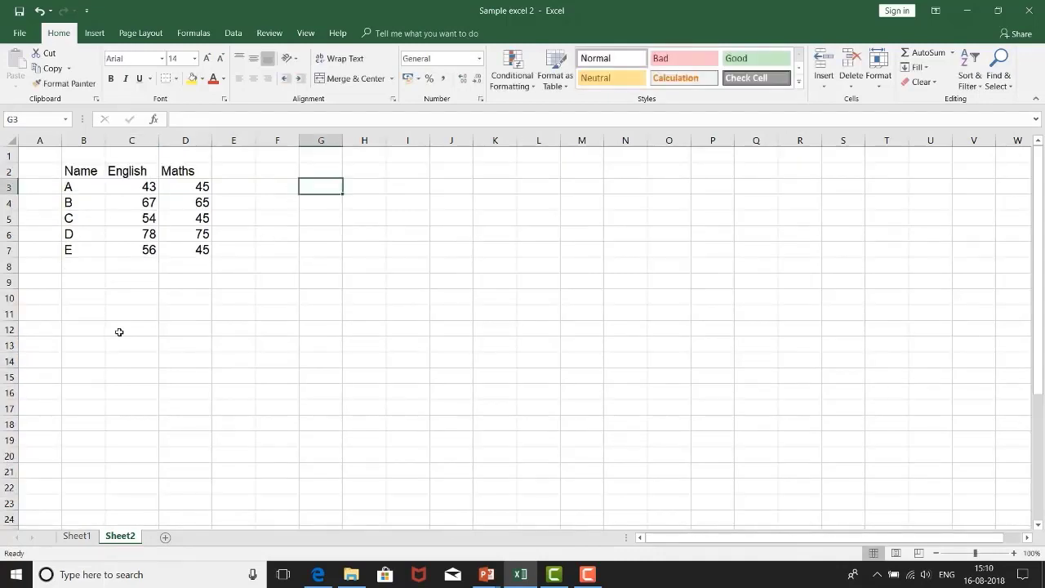
Step: Add list data validation to cell B9 with the names in =$B$3:$B$7 as its source
left_click(77, 284)
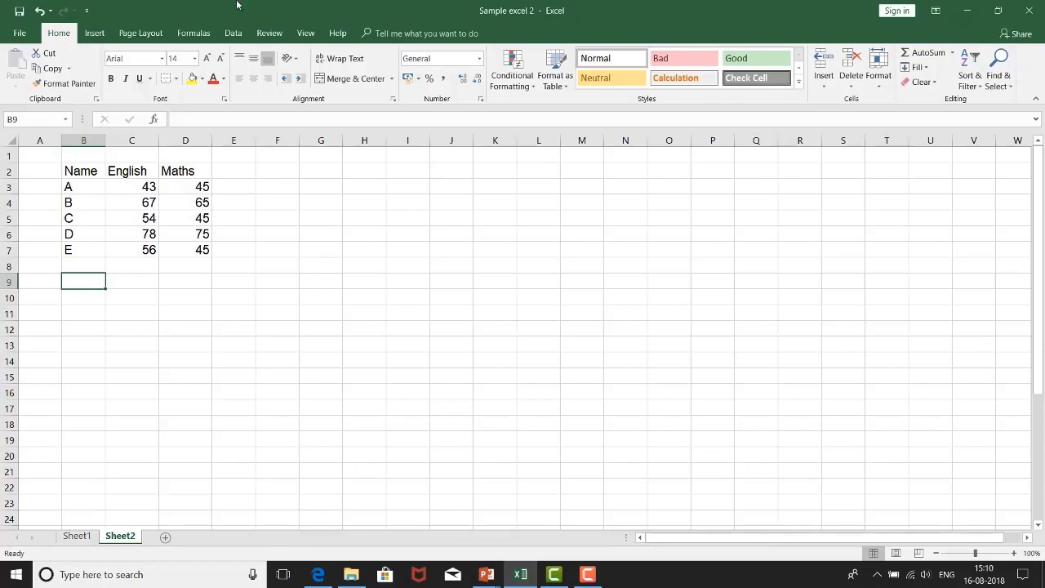
left_click(234, 33)
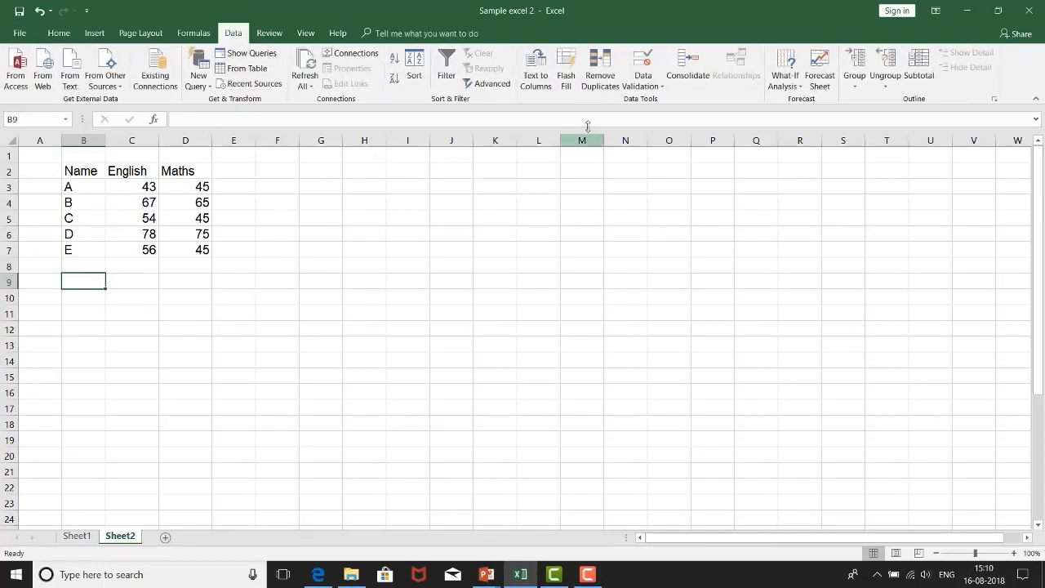
left_click(650, 85)
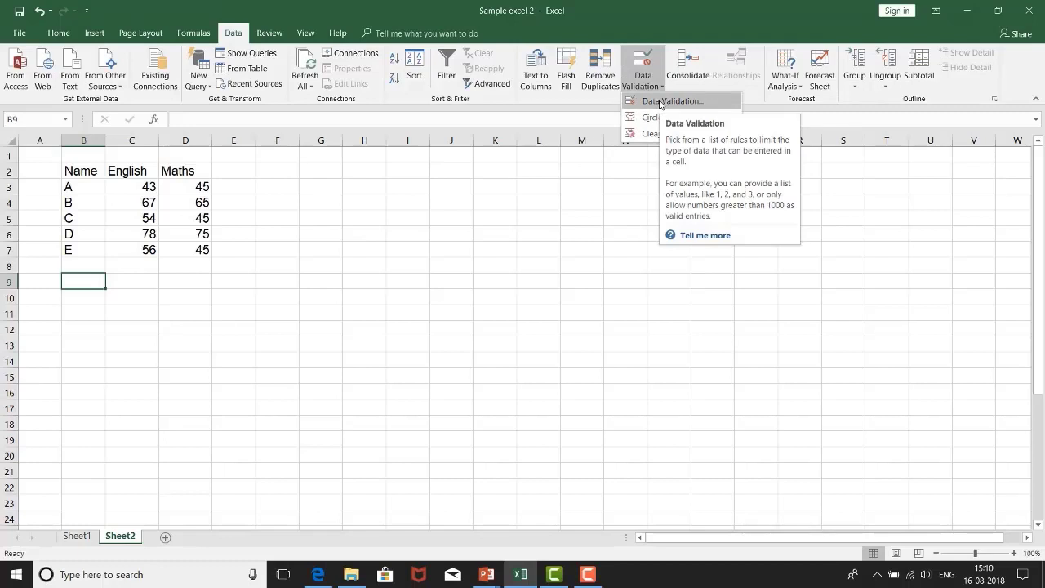
left_click(661, 102)
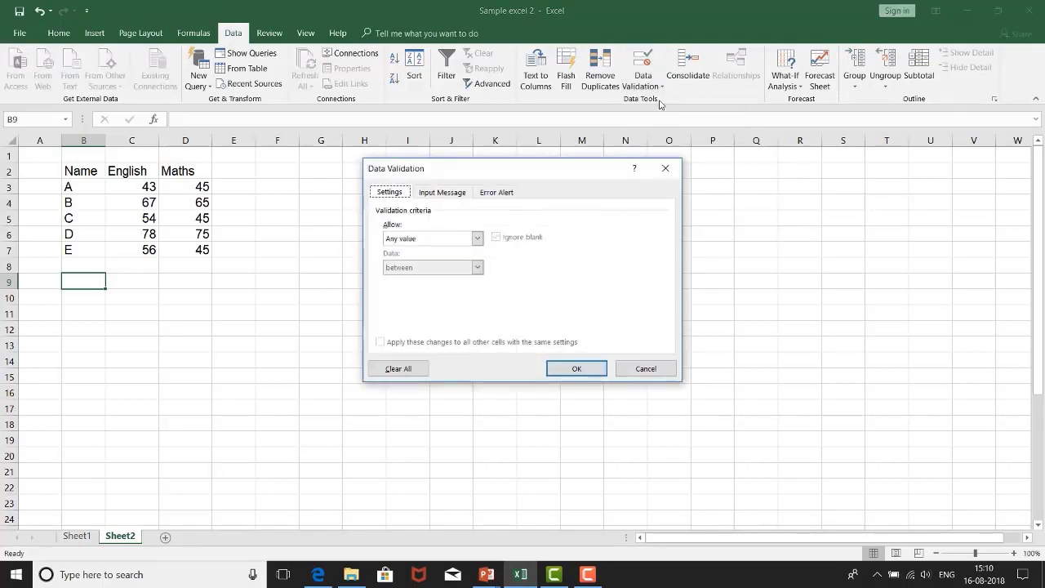
left_click(438, 241)
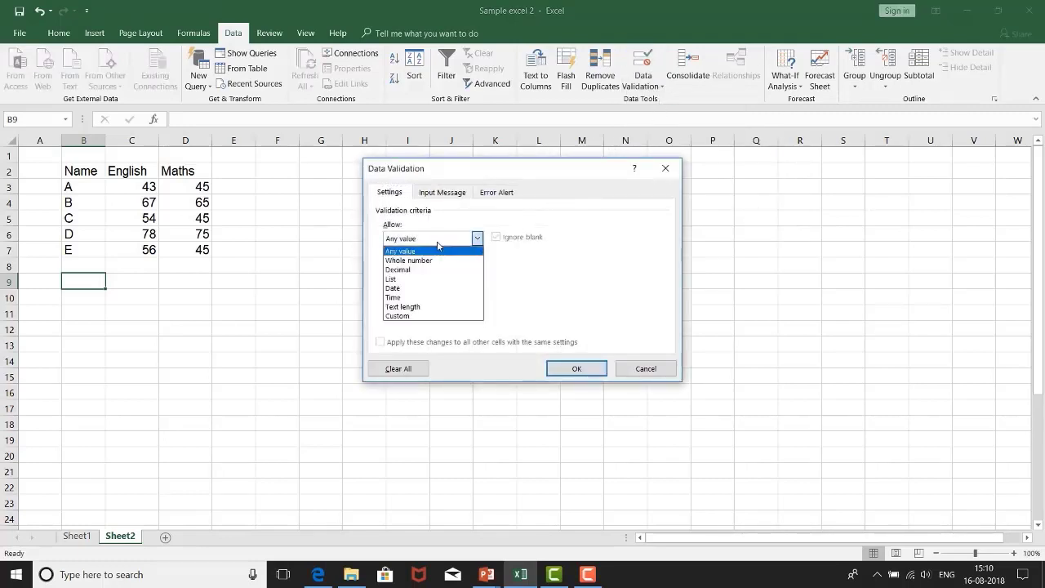
left_click(411, 280)
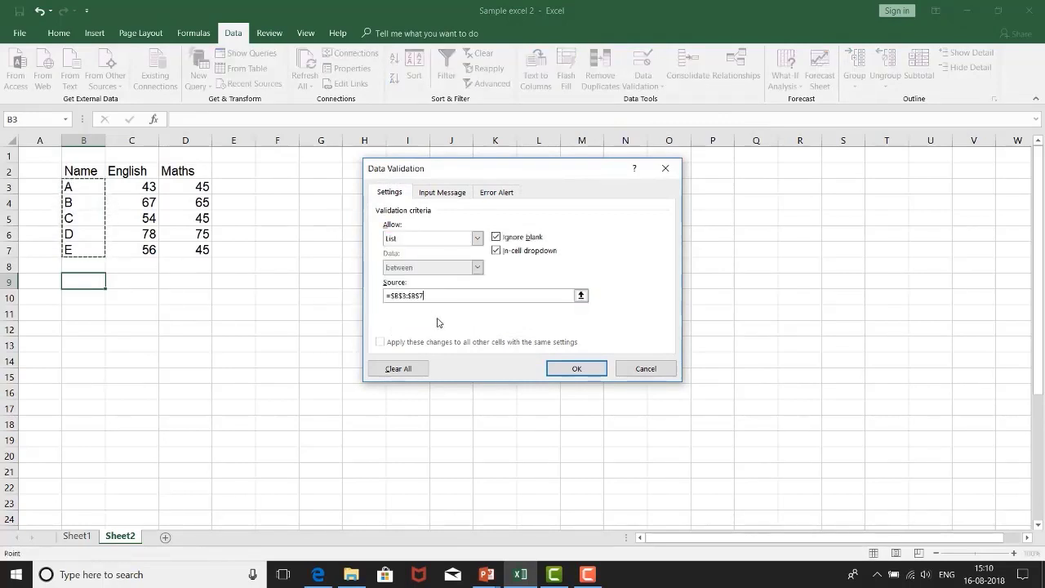
left_click(564, 371)
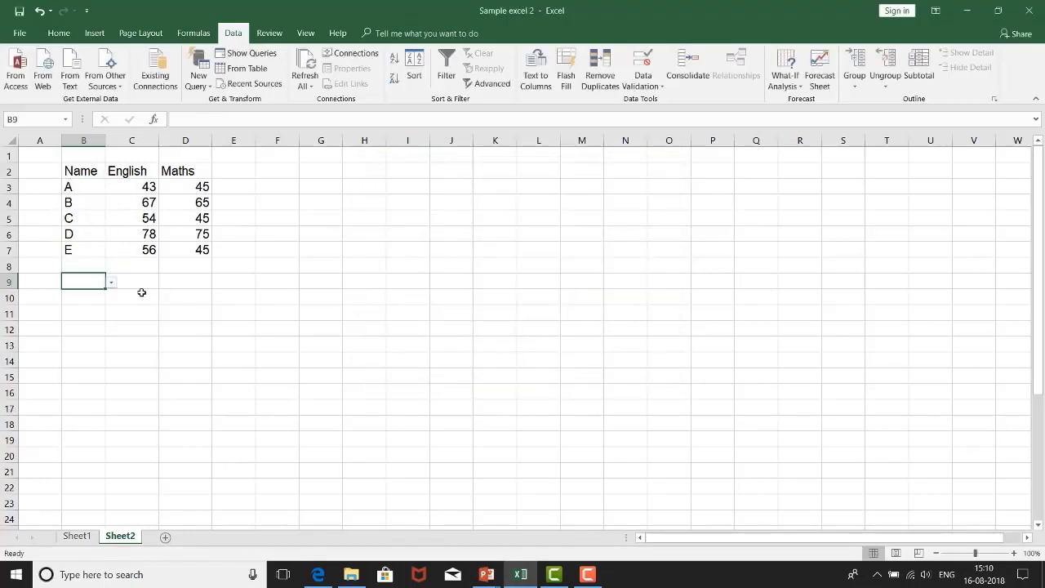
Step: Check which names the drop-down list in B9 offers, without choosing one
left_click(112, 282)
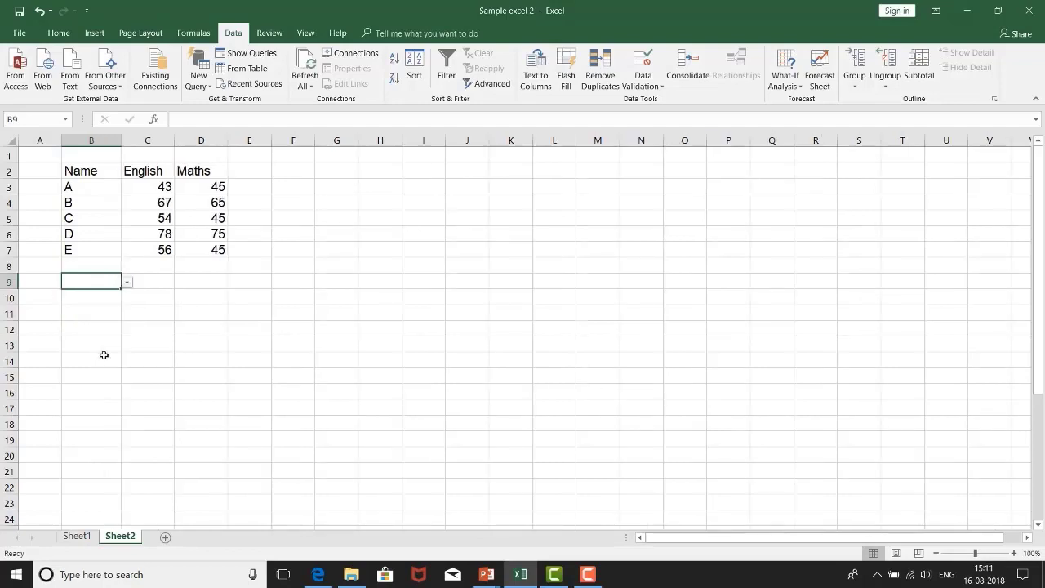
left_click(127, 286)
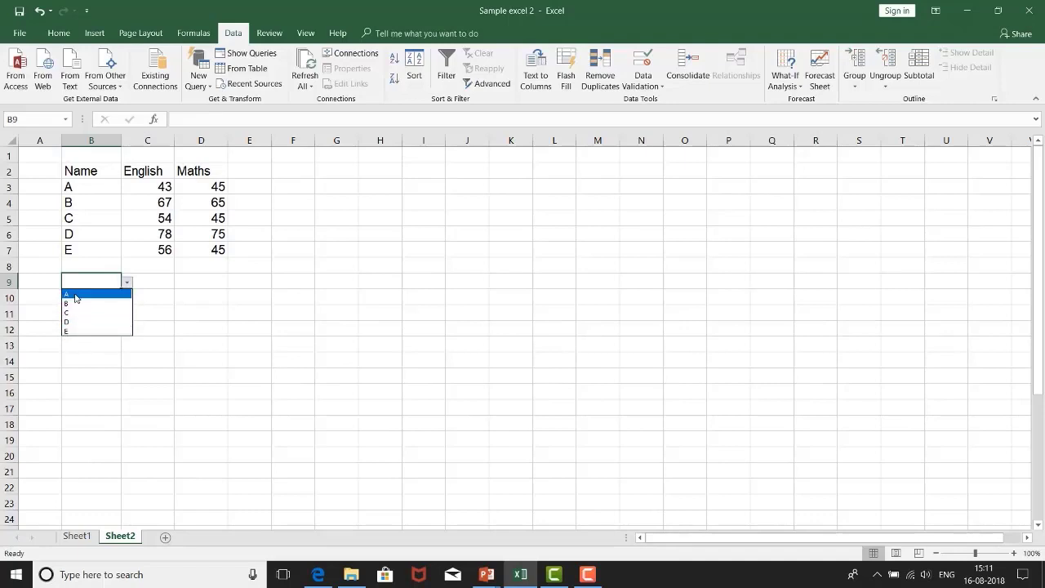
left_click(204, 372)
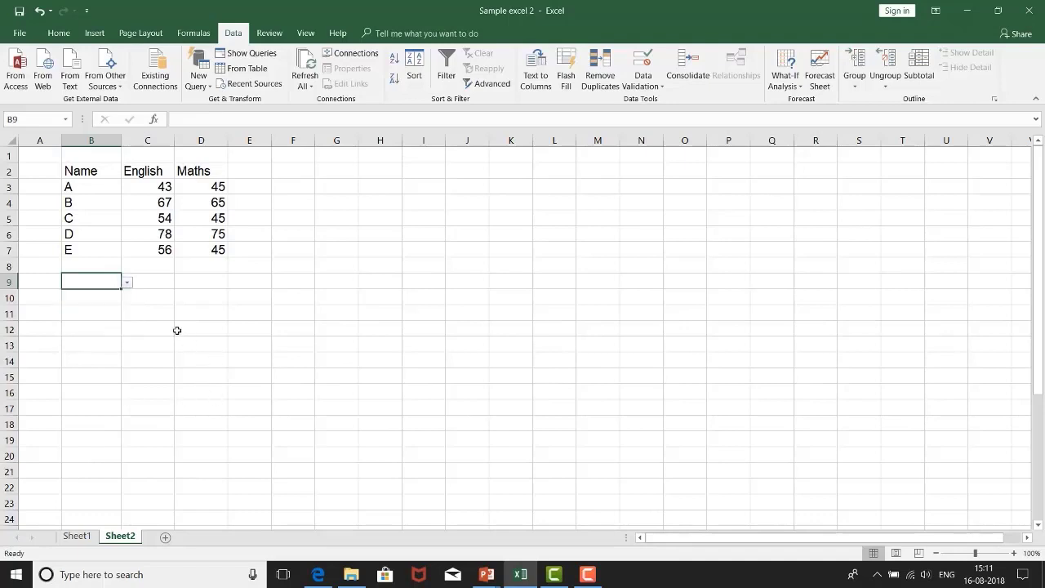
left_click(169, 327)
left_click(73, 288)
left_click(19, 32)
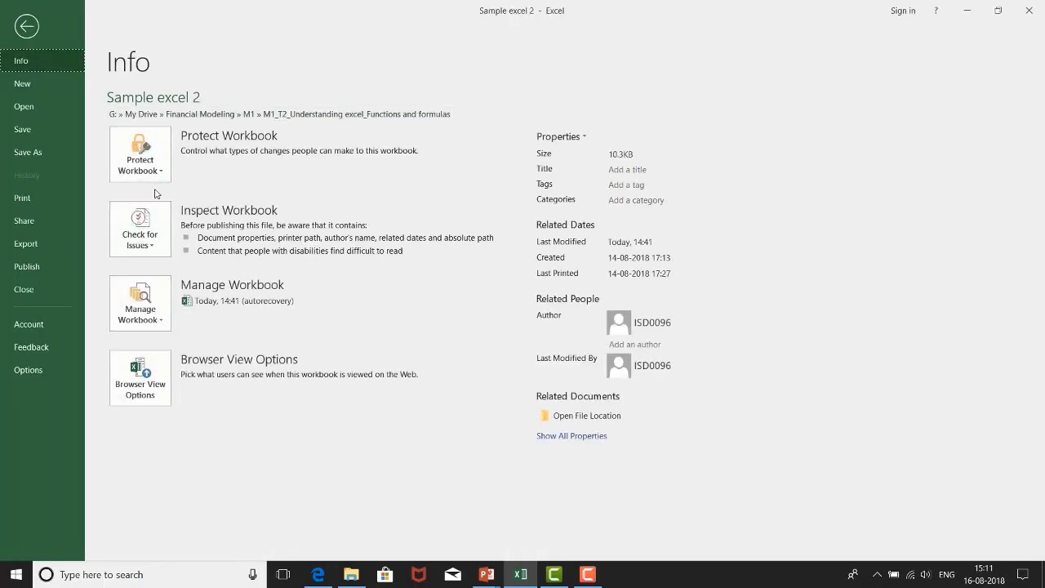
key("Escape")
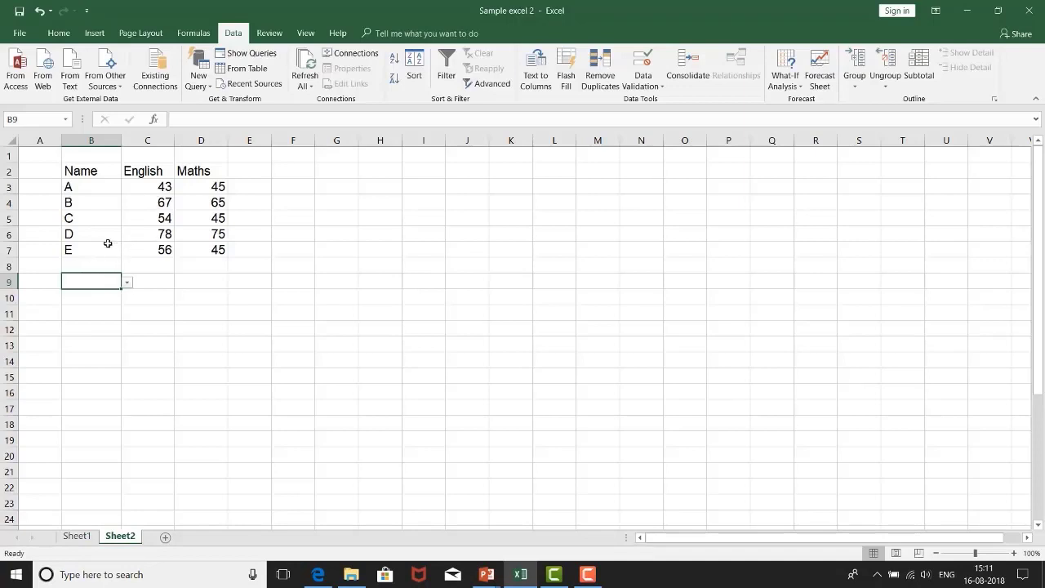
Step: Fill the drop-down cell B9 with yellow and put a border around it
left_click(59, 32)
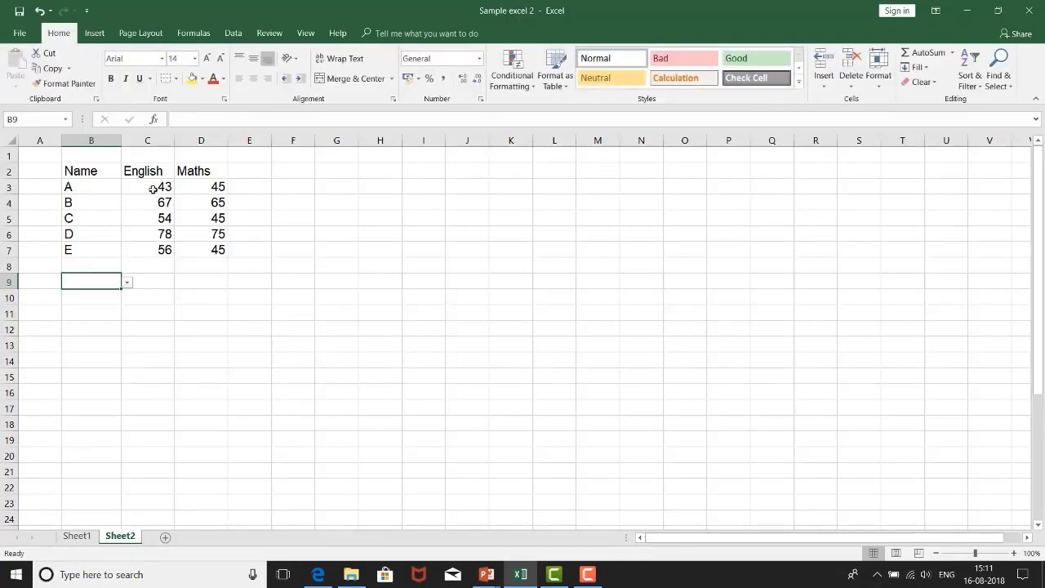
left_click(193, 78)
left_click(114, 389)
left_click(113, 285)
left_click(202, 78)
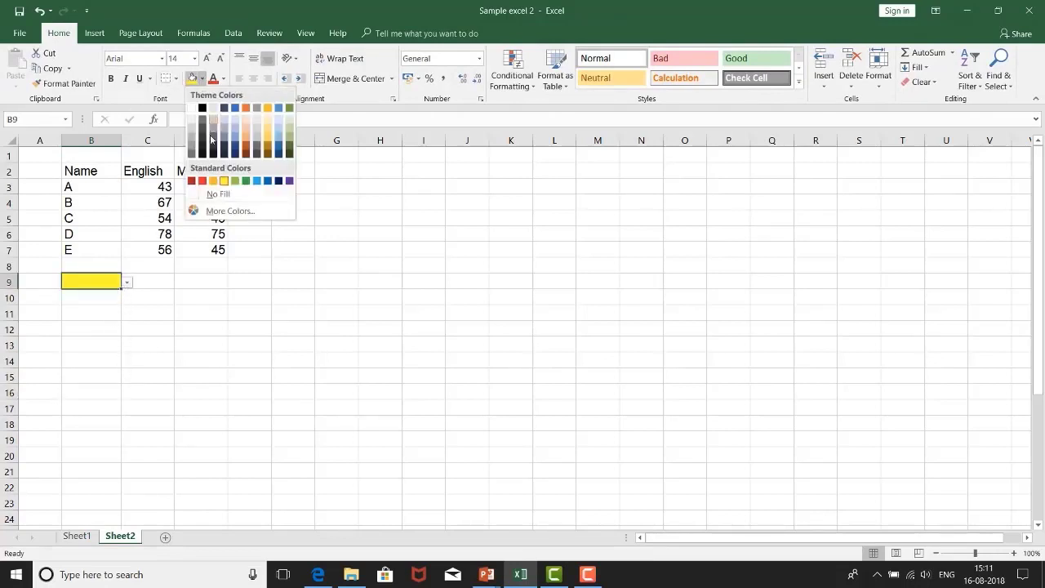
left_click(176, 78)
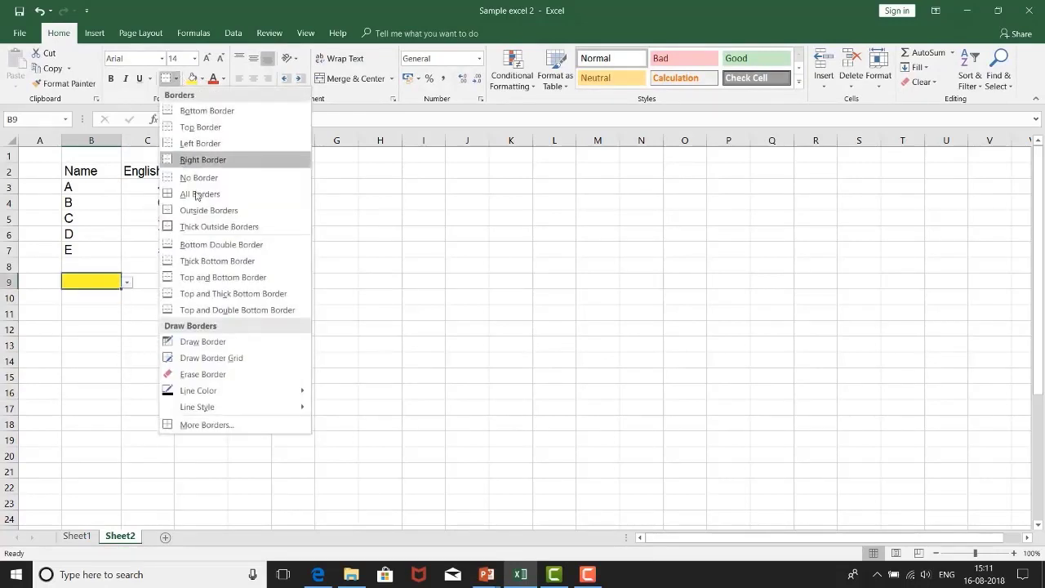
left_click(90, 424)
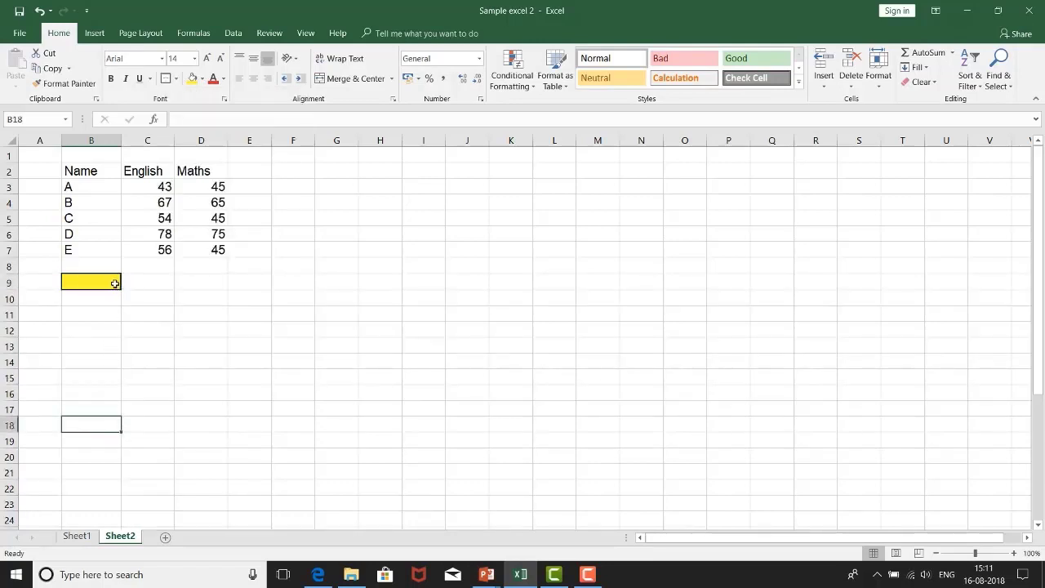
Step: Move the yellow drop-down cell from B9 down to B10
left_click(150, 347)
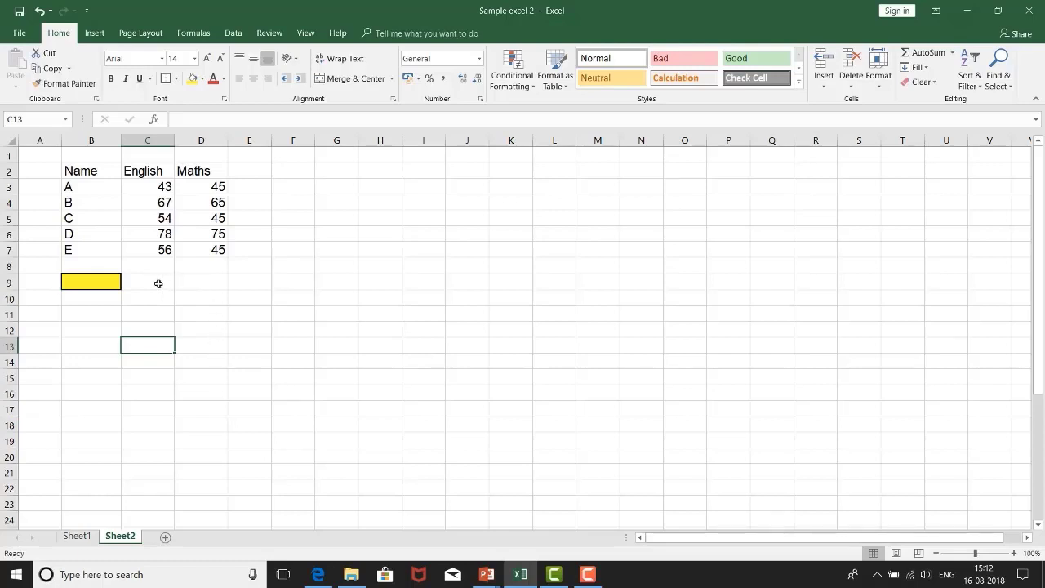
left_click(92, 283)
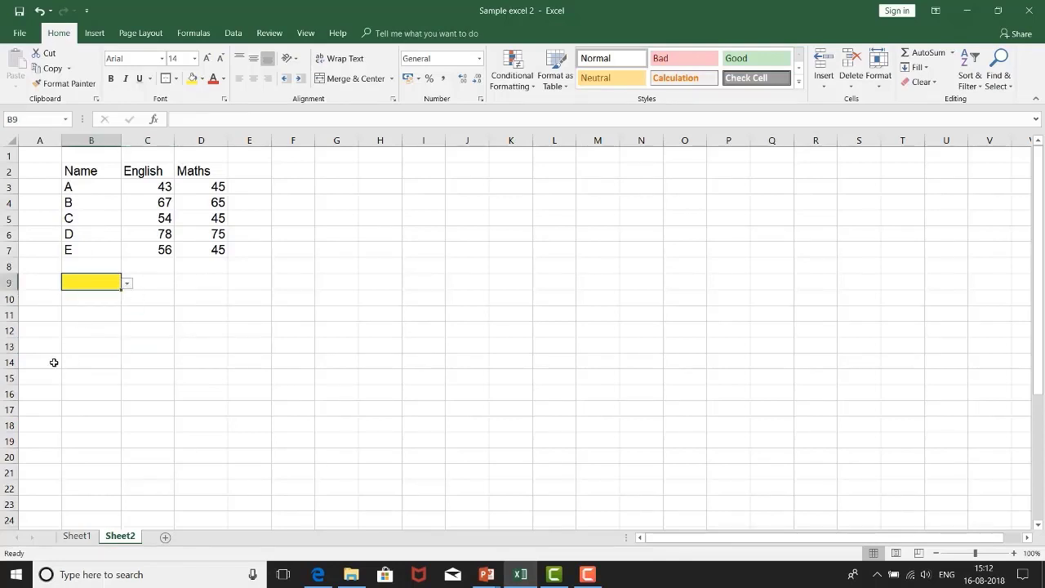
left_click(155, 284)
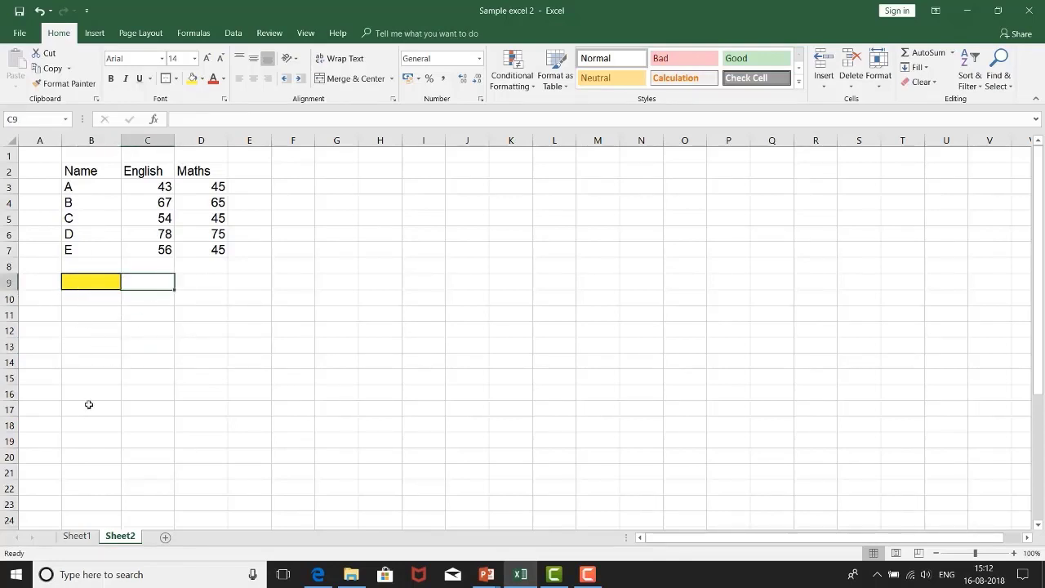
mouse_move(106, 287)
left_mouse_down()
mouse_move(123, 283)
mouse_move(144, 302)
left_mouse_up()
Step: Enter the headings Name in B9 and Total Marks in C9, and fit column C's width to its contents
left_click(98, 285)
type("Suma")
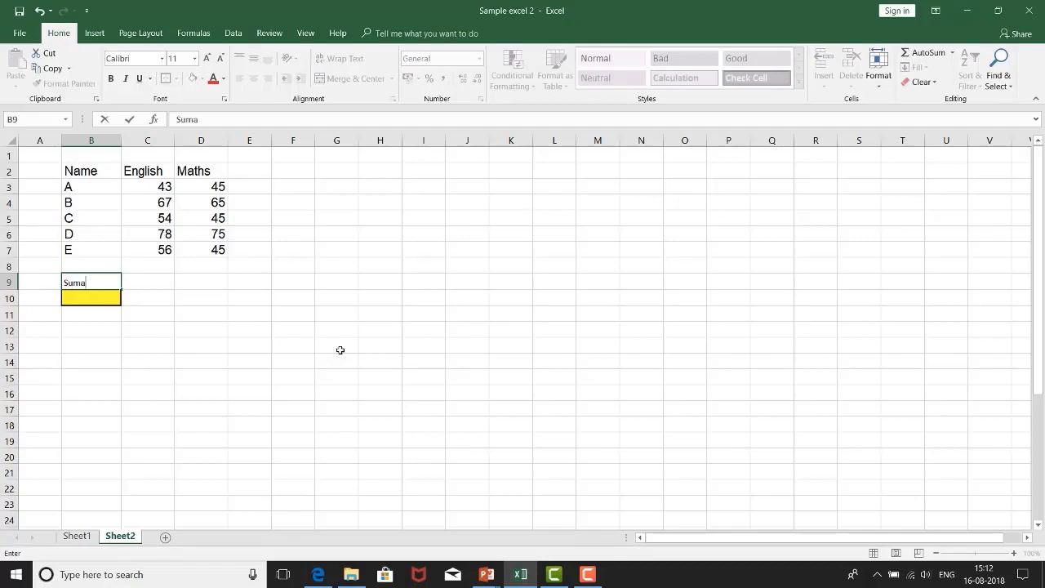
key("Escape")
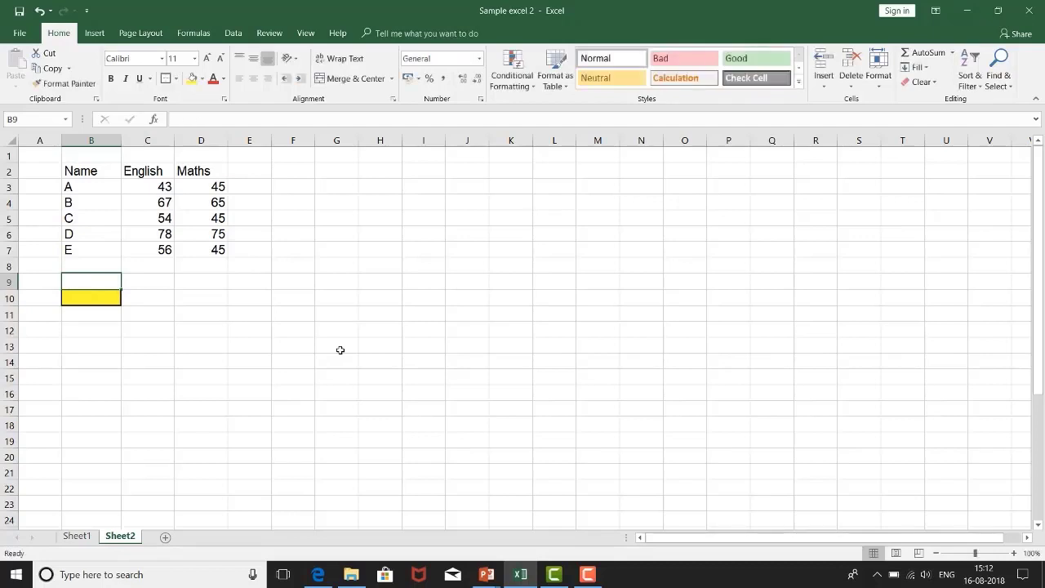
type("Name")
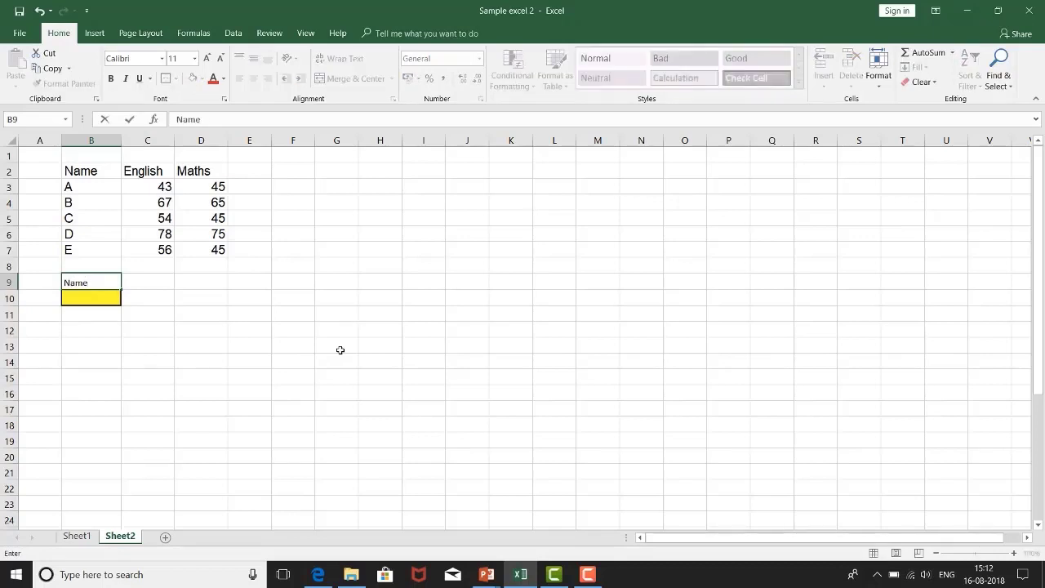
key("Tab")
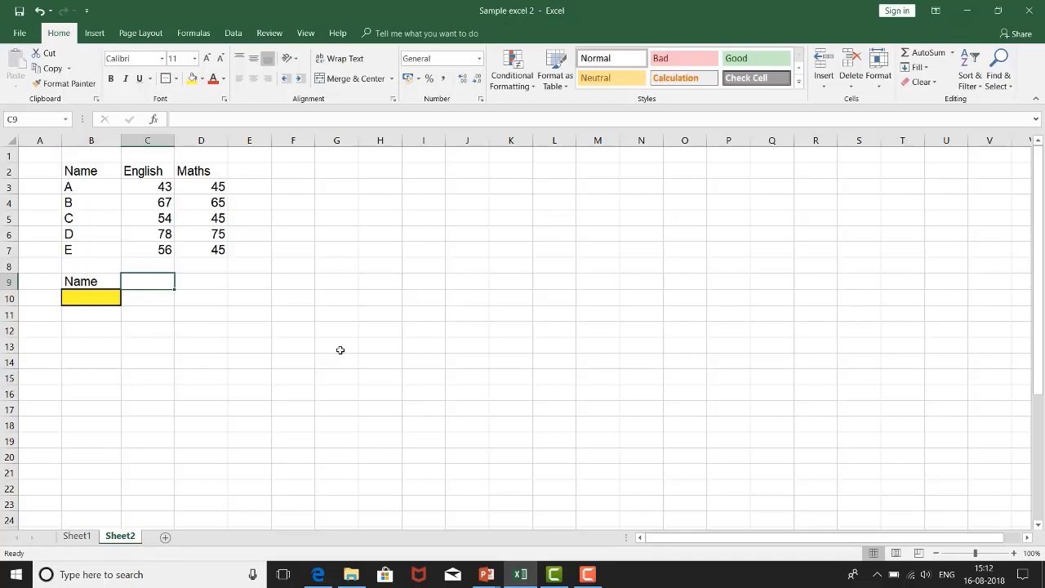
type("Total Marks")
key("Return")
double_click(173, 141)
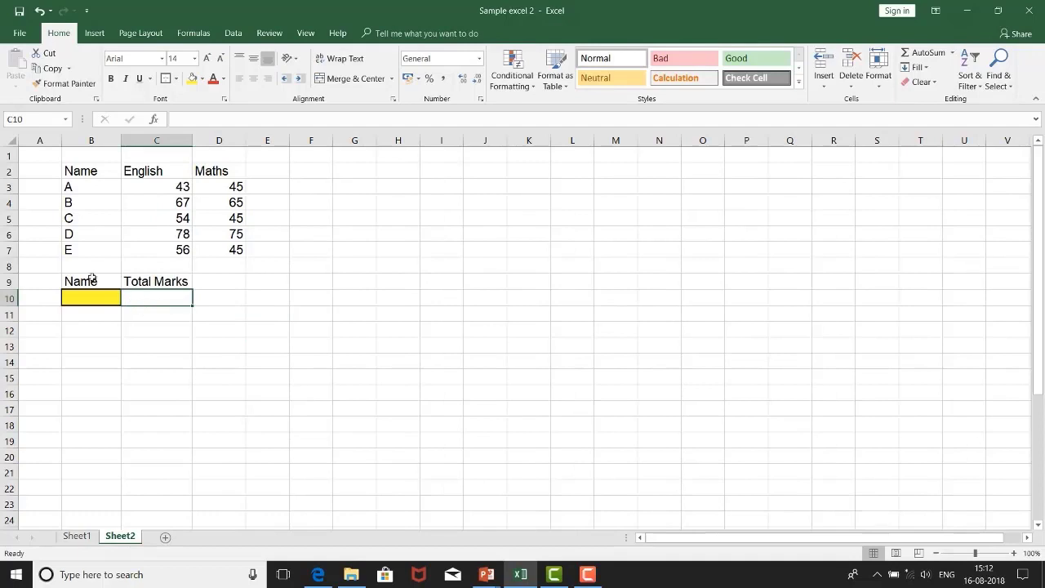
Step: Put a border around cell C10 below the Total Marks heading, leaving it unfilled
left_click(201, 78)
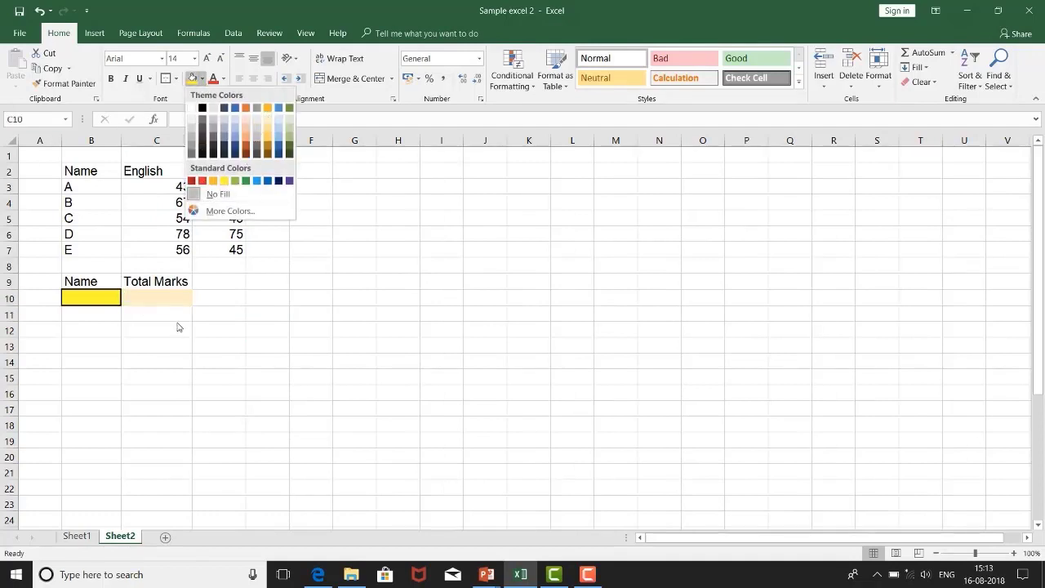
left_click(161, 360)
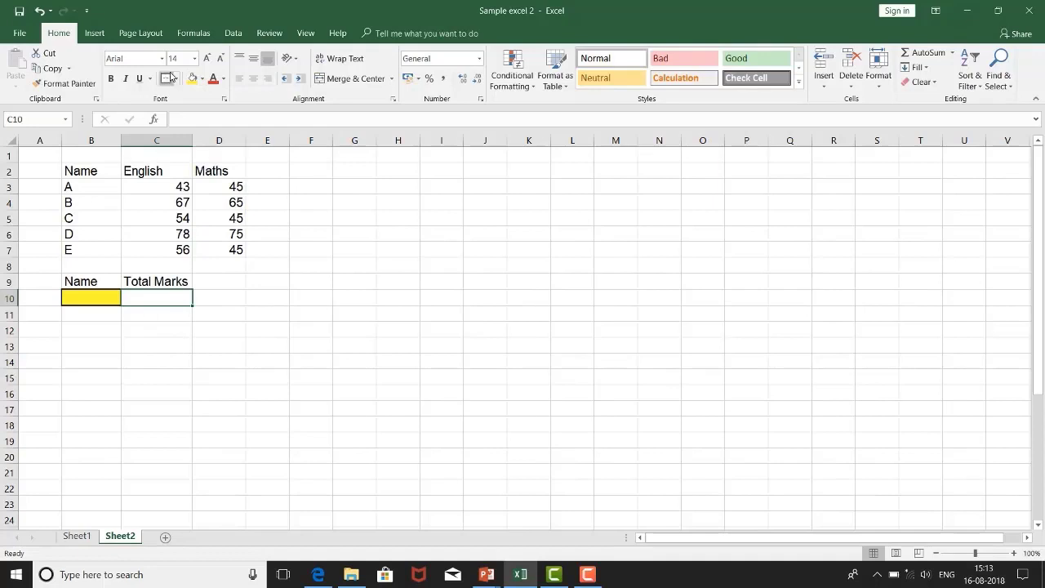
left_click(165, 80)
left_click(133, 387)
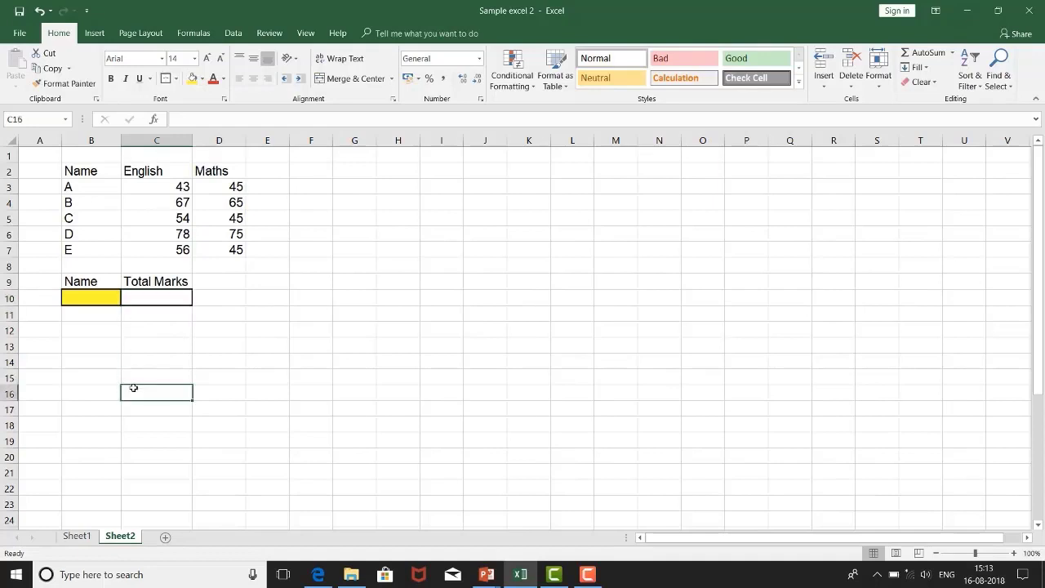
Step: Begin the Total Marks formula in C10 with =if(B10=A,sum(C3:D3), to total the marks of name A
left_click(90, 291)
left_click(163, 299)
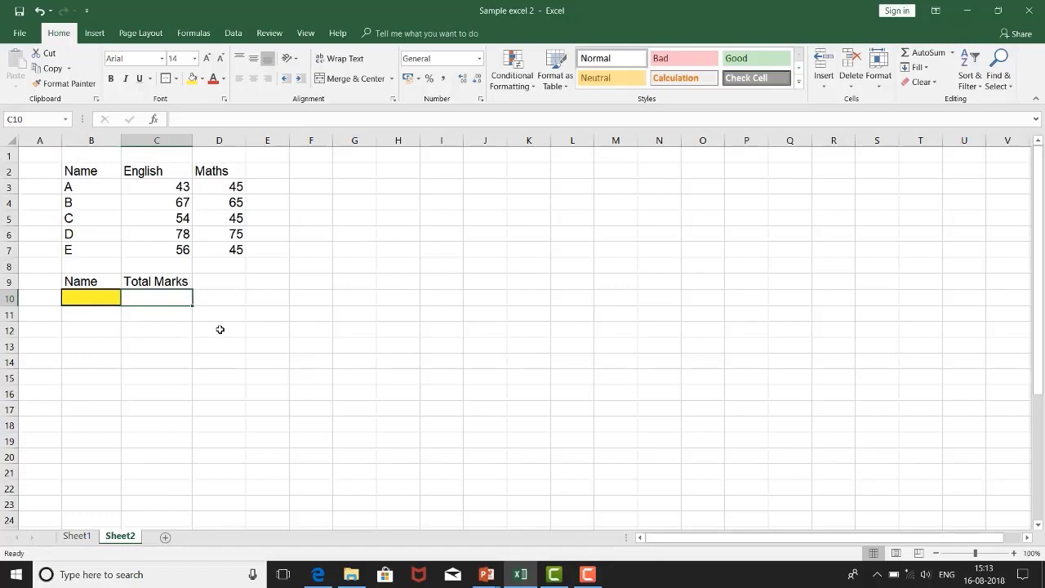
type("=if")
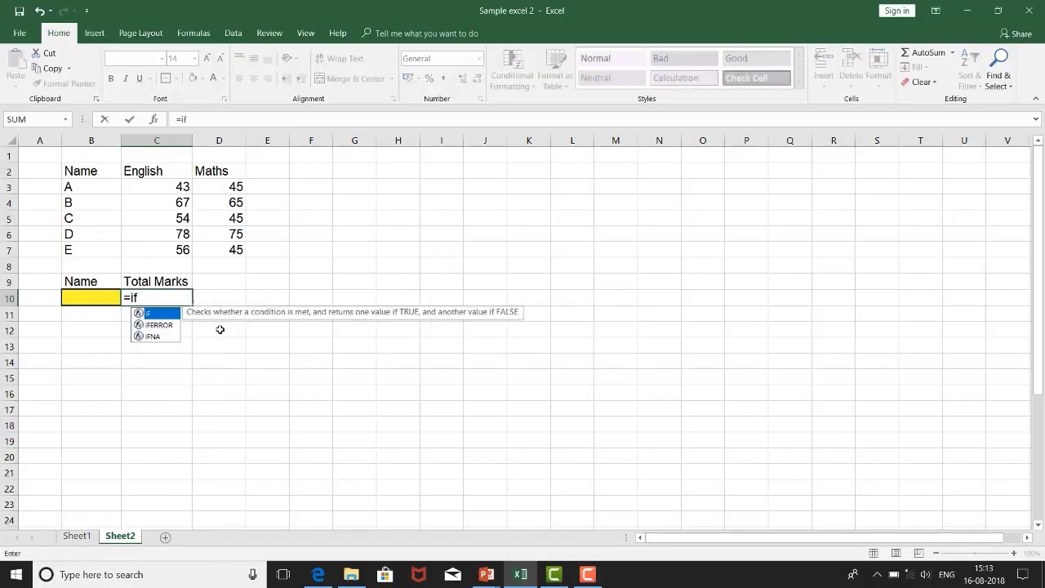
type("(")
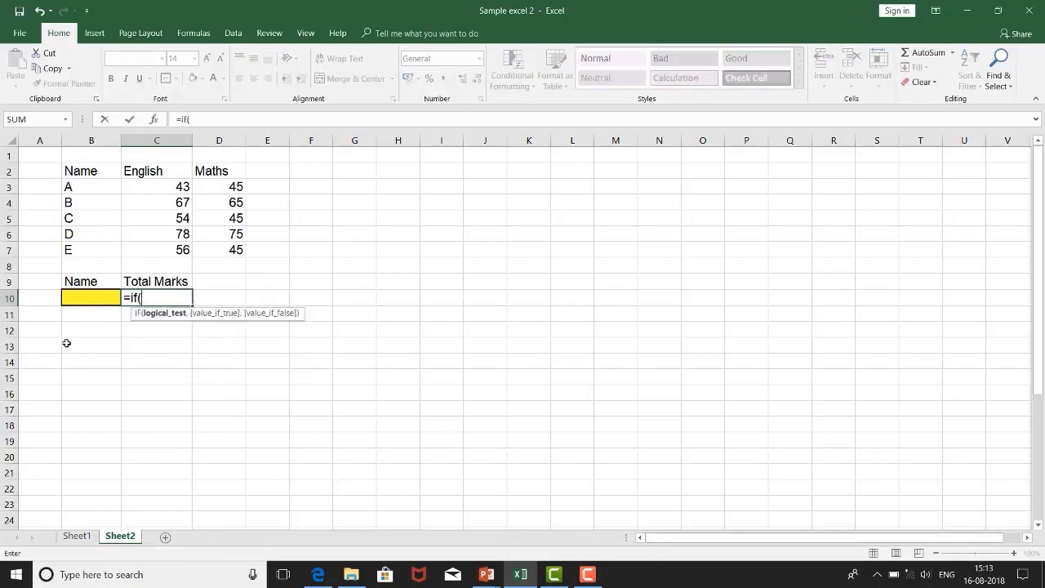
left_click(72, 299)
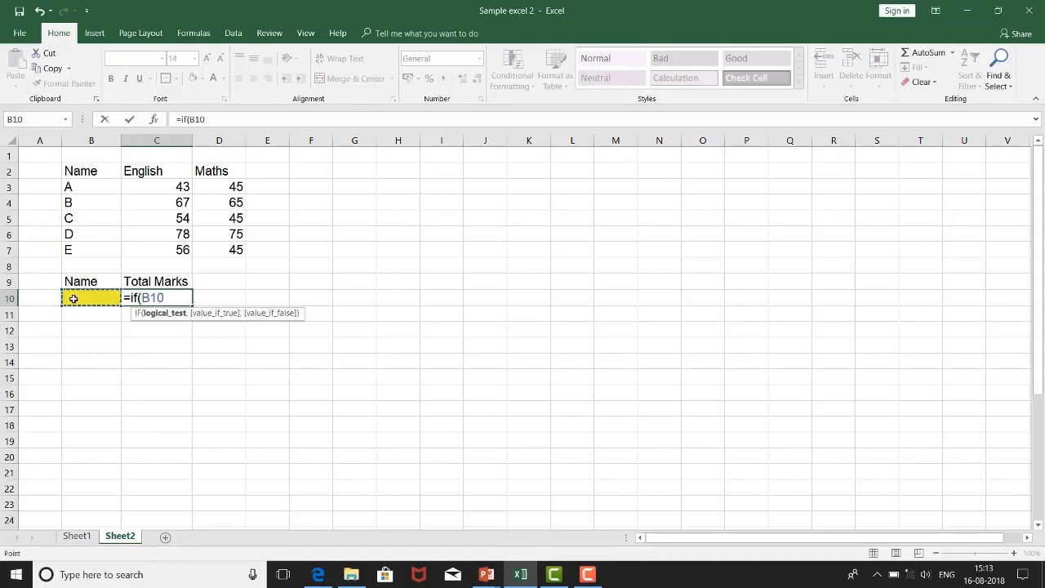
type("=A")
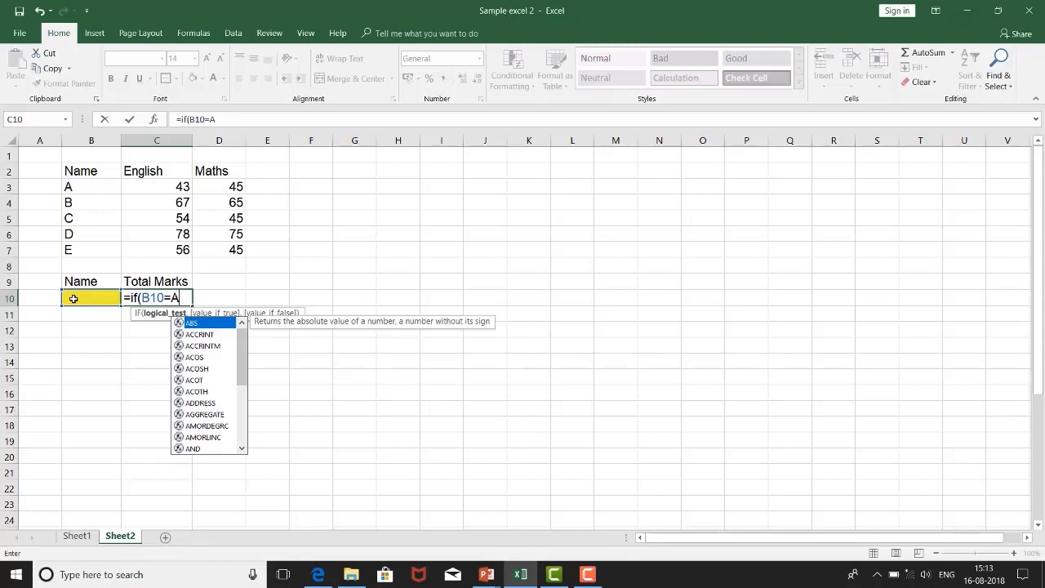
type(",")
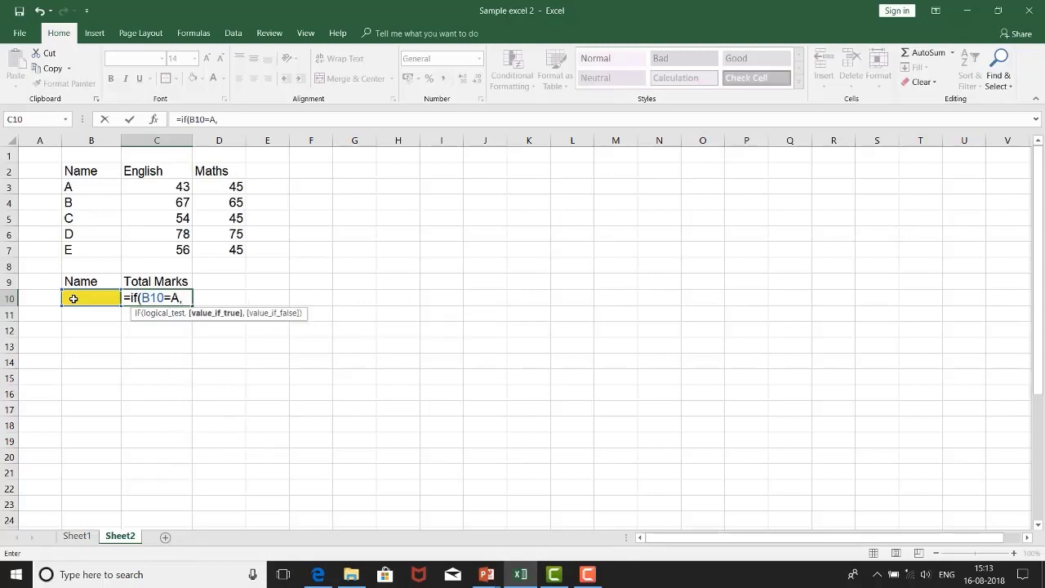
type("sum")
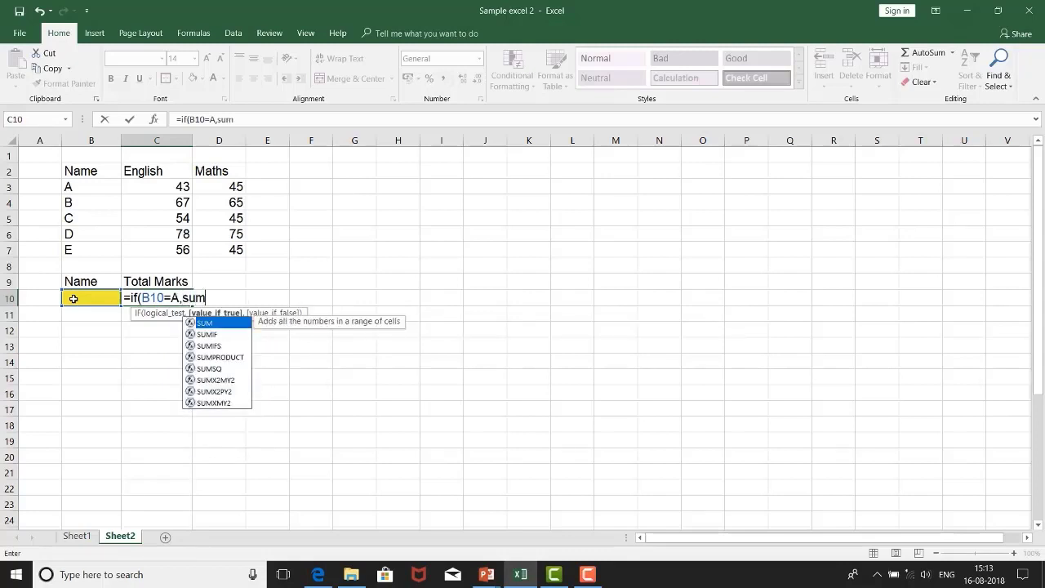
type("(")
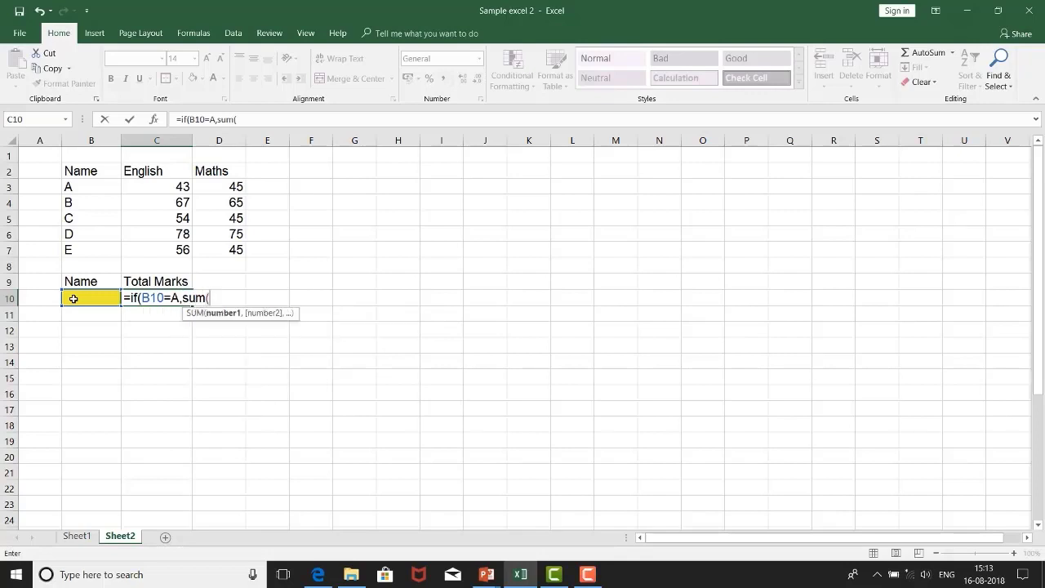
left_click(168, 185)
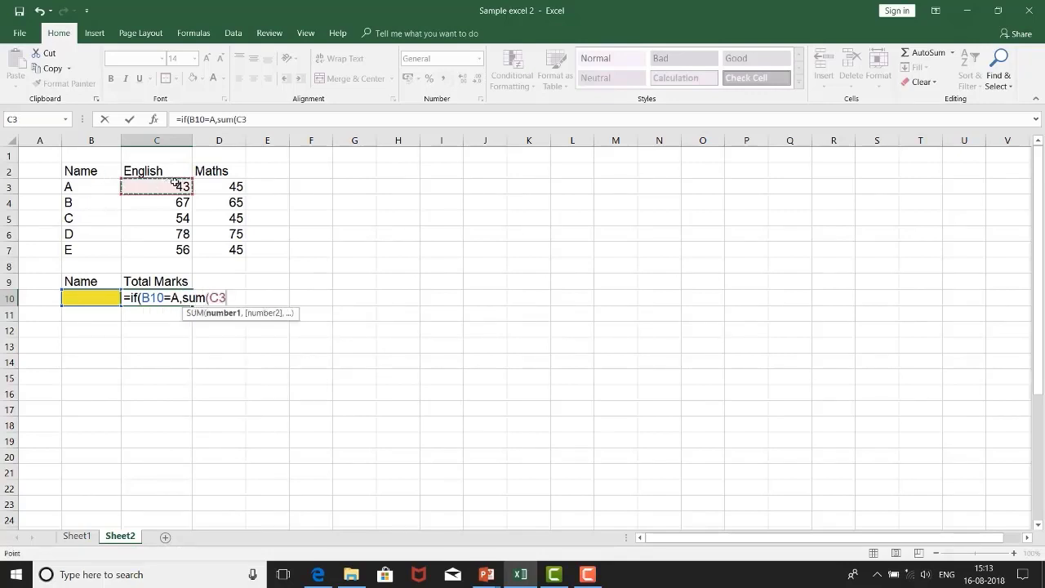
left_click_drag(168, 185, 242, 189)
type(")")
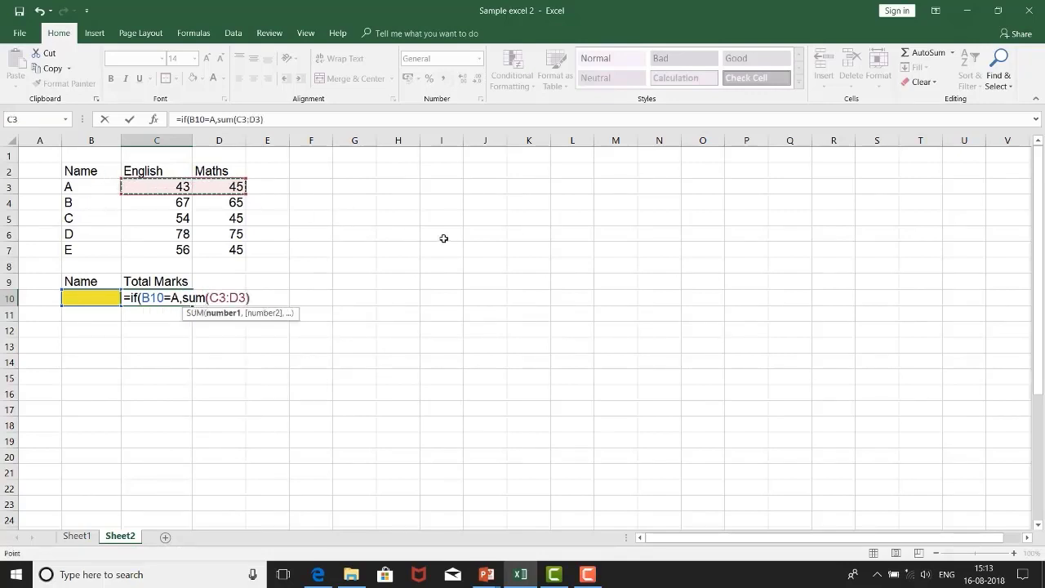
type(",")
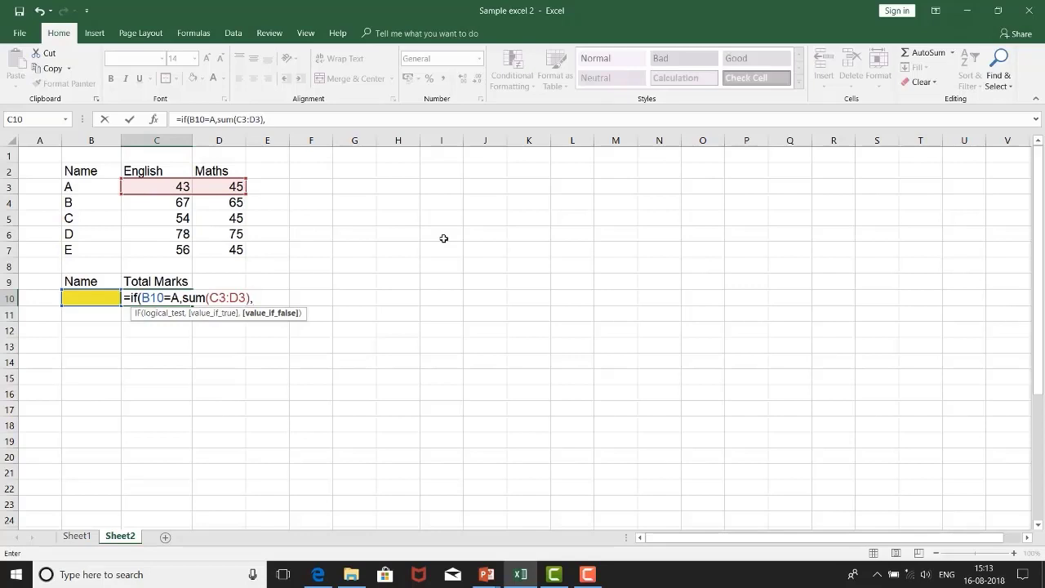
Step: Continue the C10 formula with a nested if(B10=B,sum(C4:D4), for the marks of name B
type("if(")
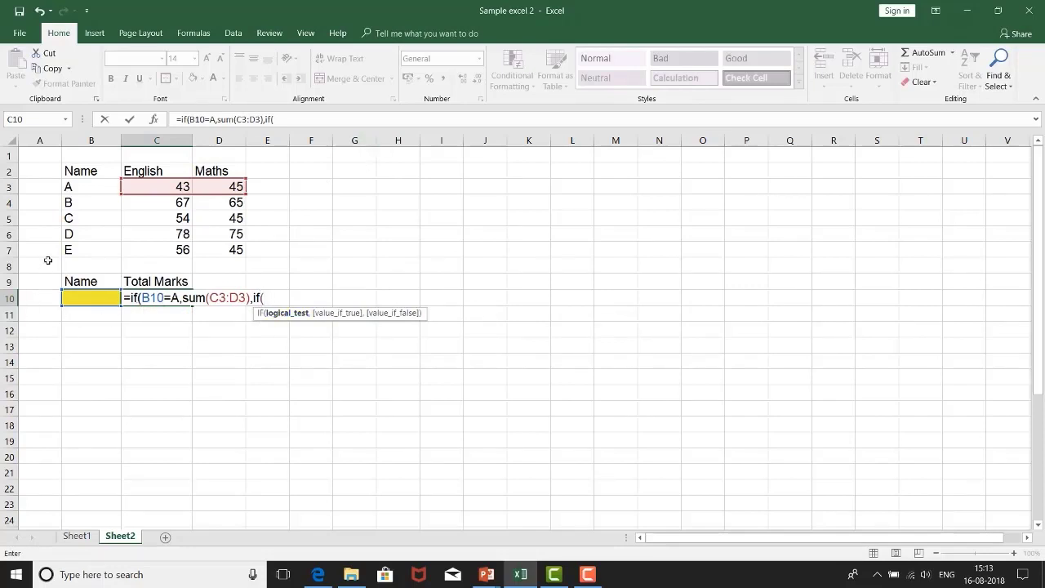
left_click(87, 298)
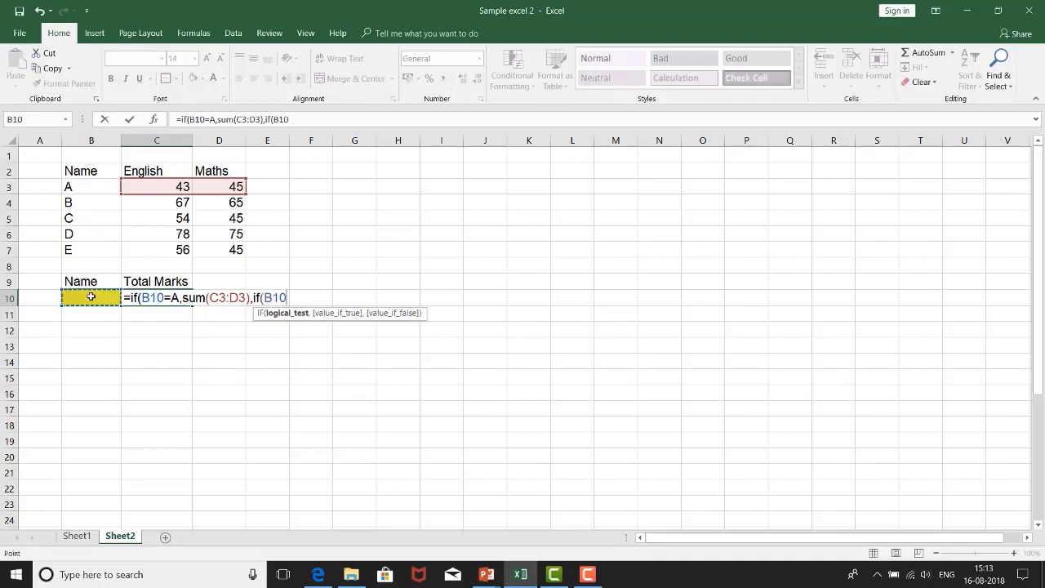
type("=B")
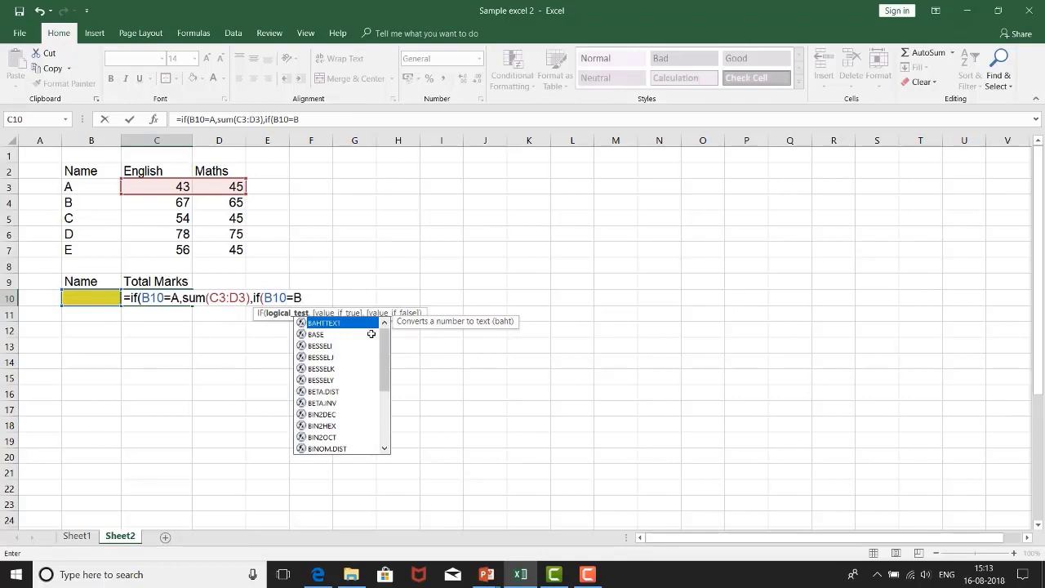
type(",sum(")
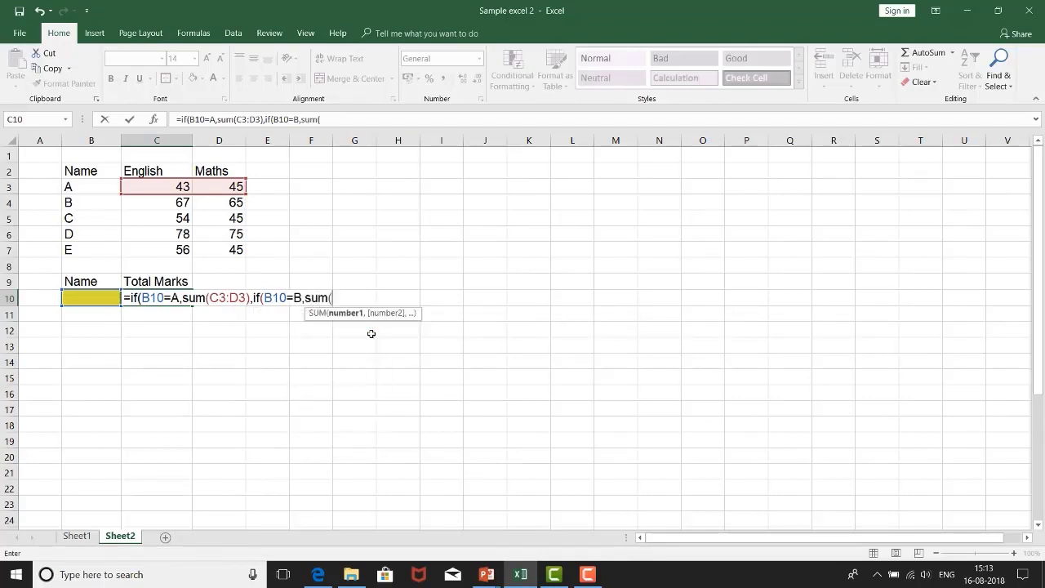
left_click_drag(165, 199, 209, 210)
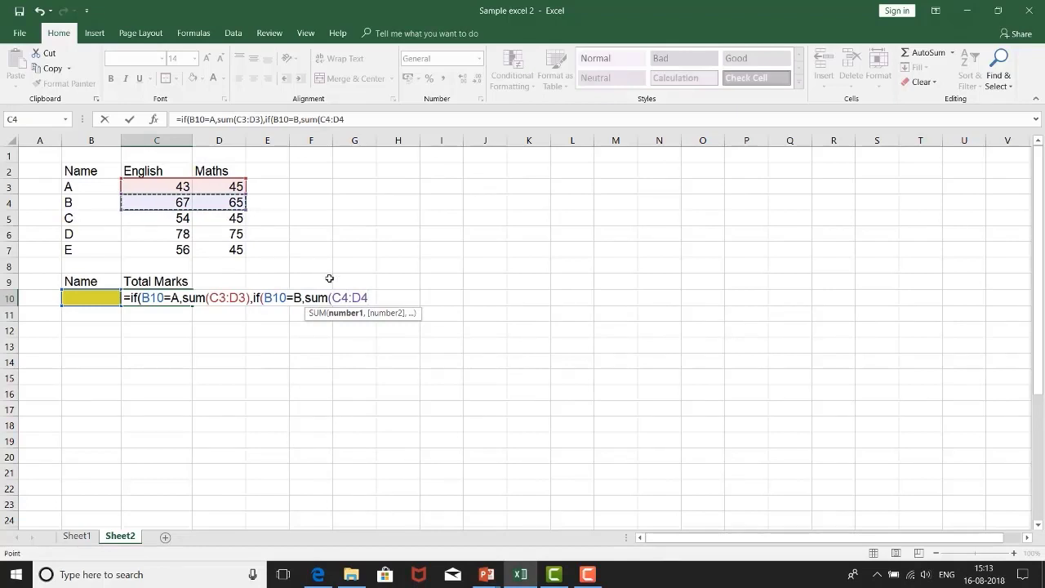
type("),")
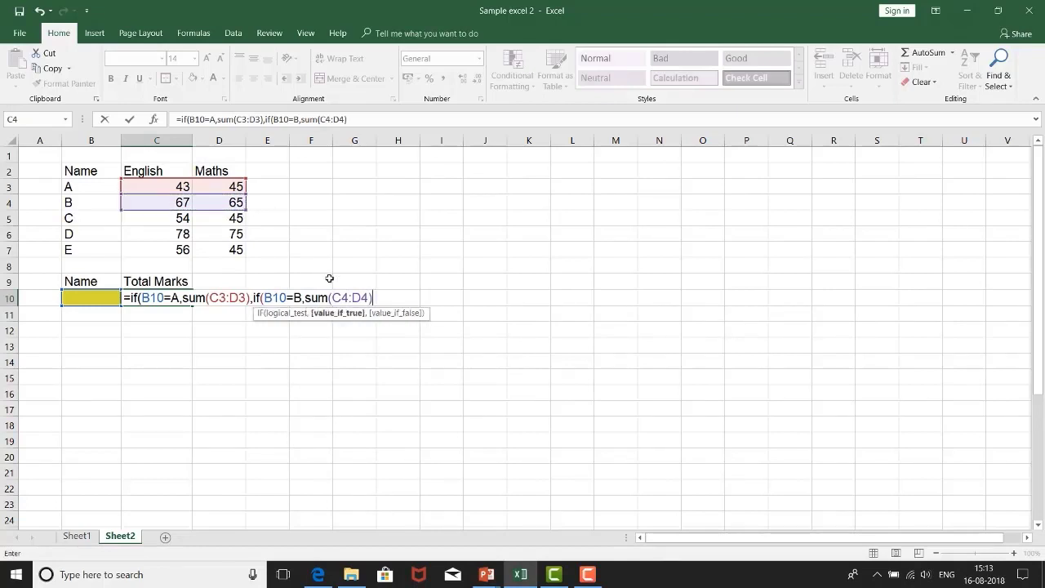
type("if(")
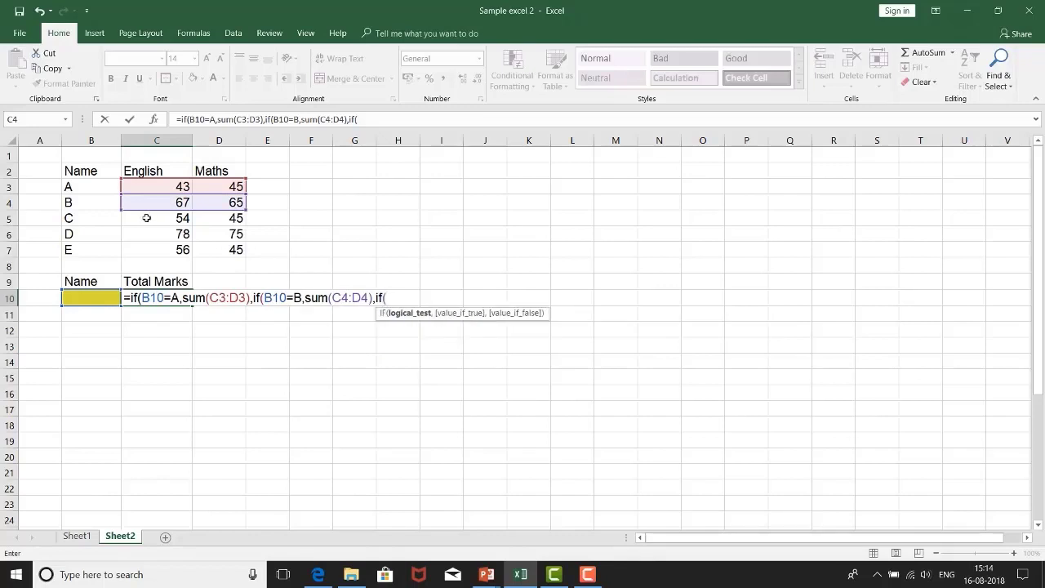
Step: Continue the C10 formula with a nested if(B10=C,sum(C5:D5), for the marks of name C
left_click(95, 295)
type("=")
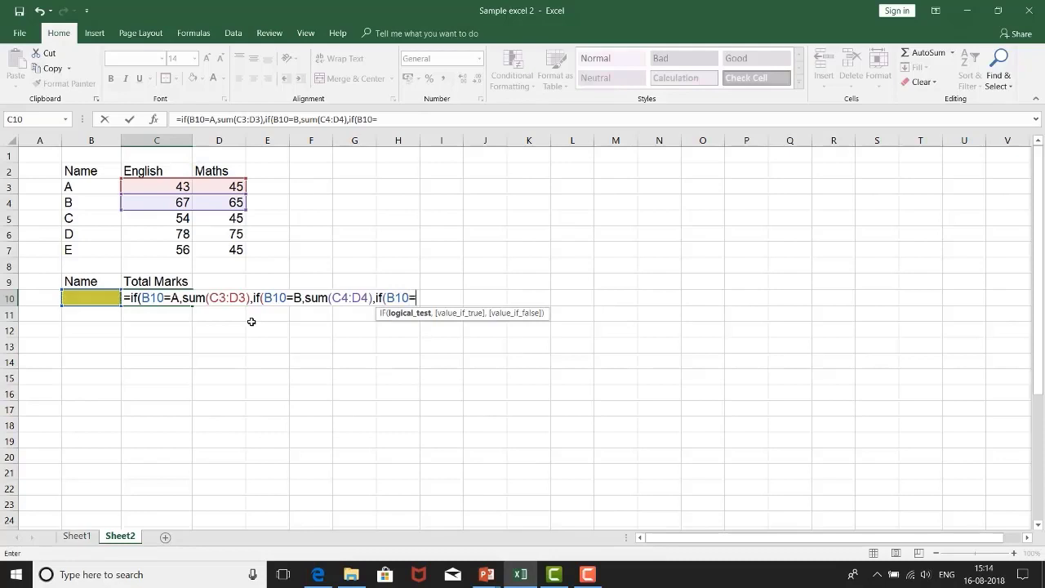
type("C,sum(")
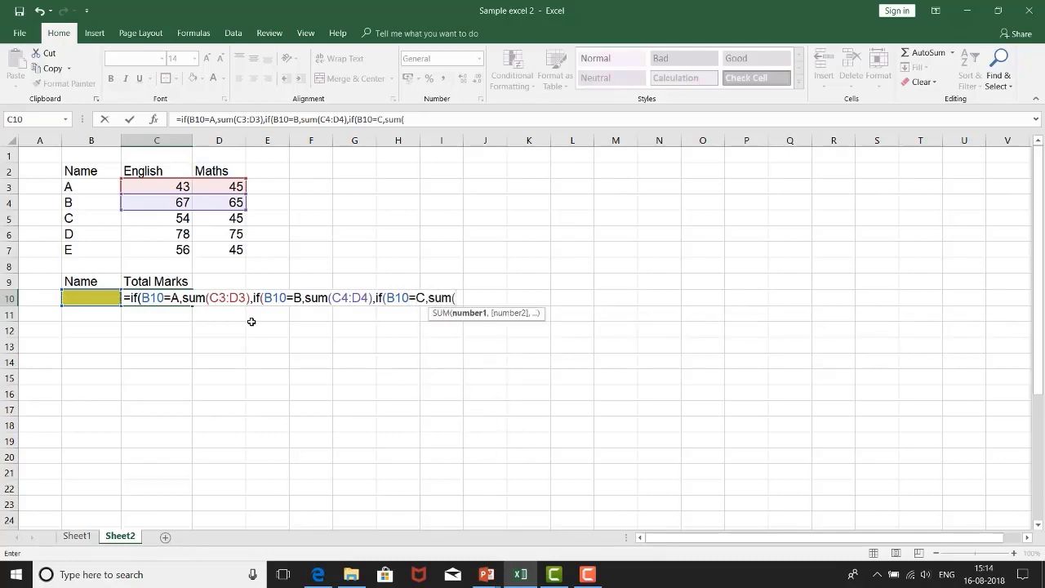
left_click_drag(157, 216, 211, 218)
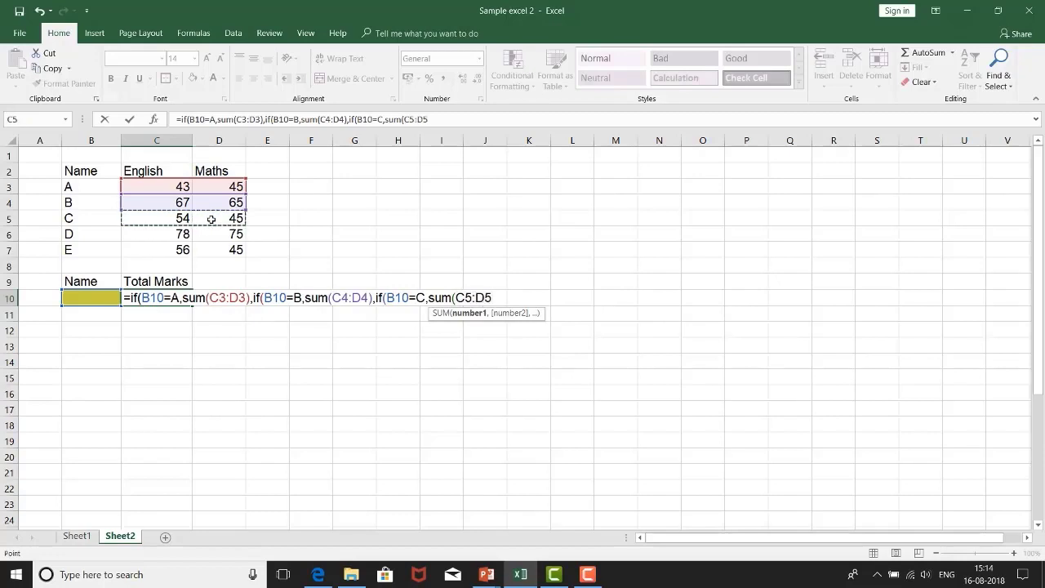
type("),")
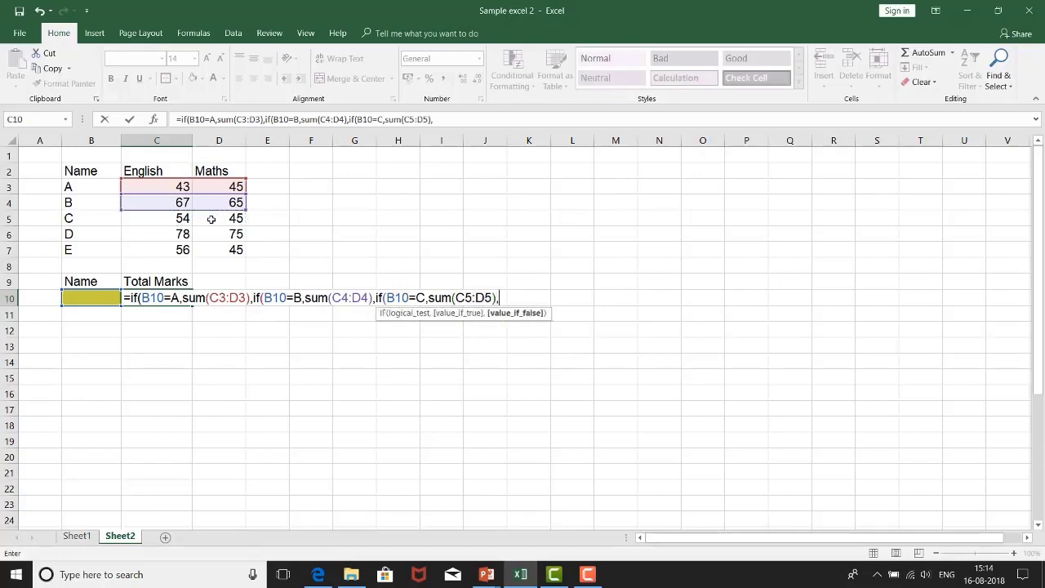
type("if(")
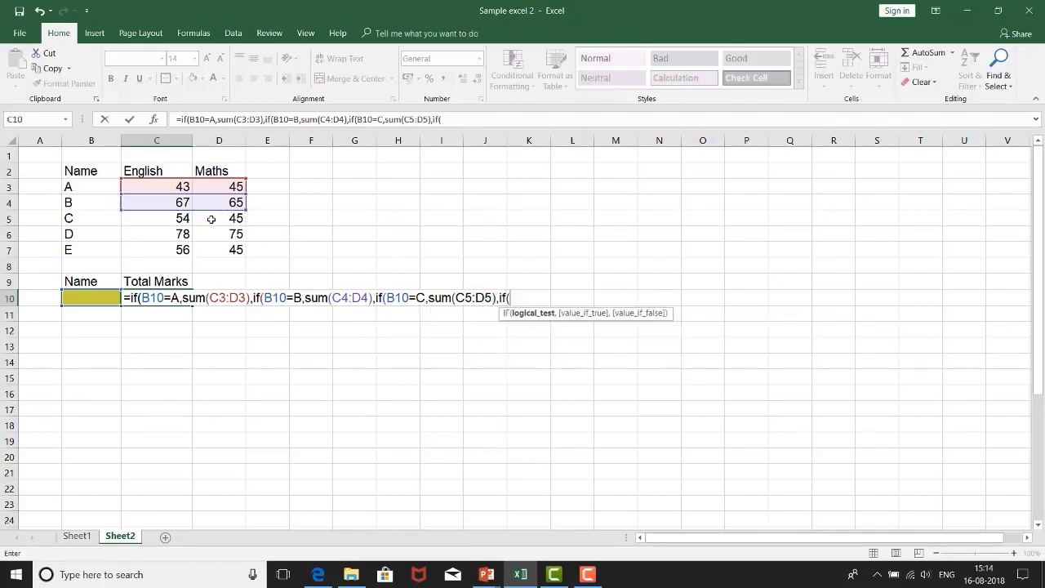
Step: Continue the C10 formula with a nested if(B10=D,sum(C6:D6), for the marks of name D, and open one more nested if
left_click(94, 299)
type("=D,")
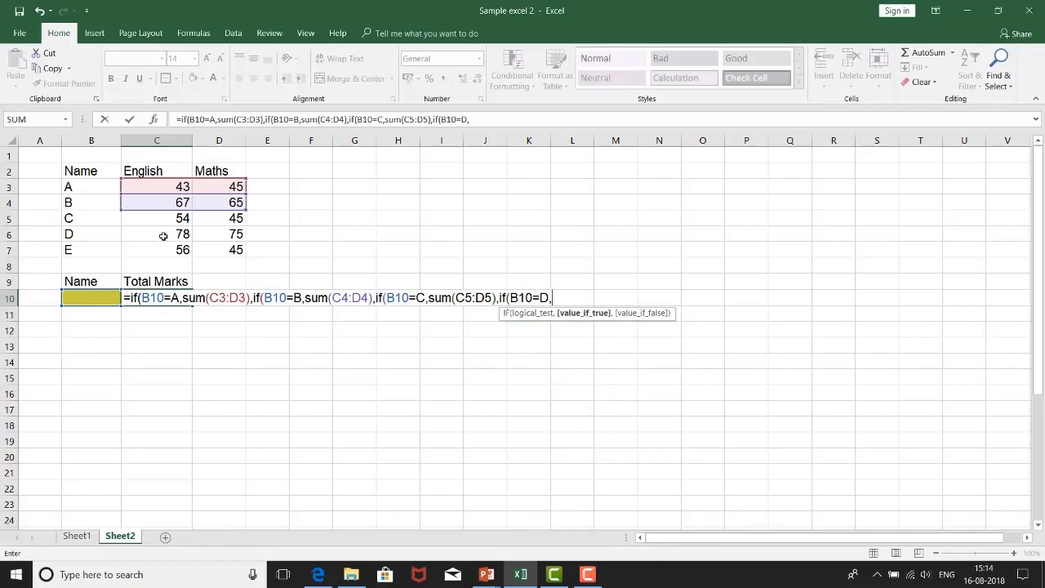
left_click_drag(164, 235, 209, 233)
key("BackSpace")
key("BackSpace")
key("BackSpace")
key("BackSpace")
key("BackSpace")
type("sum(")
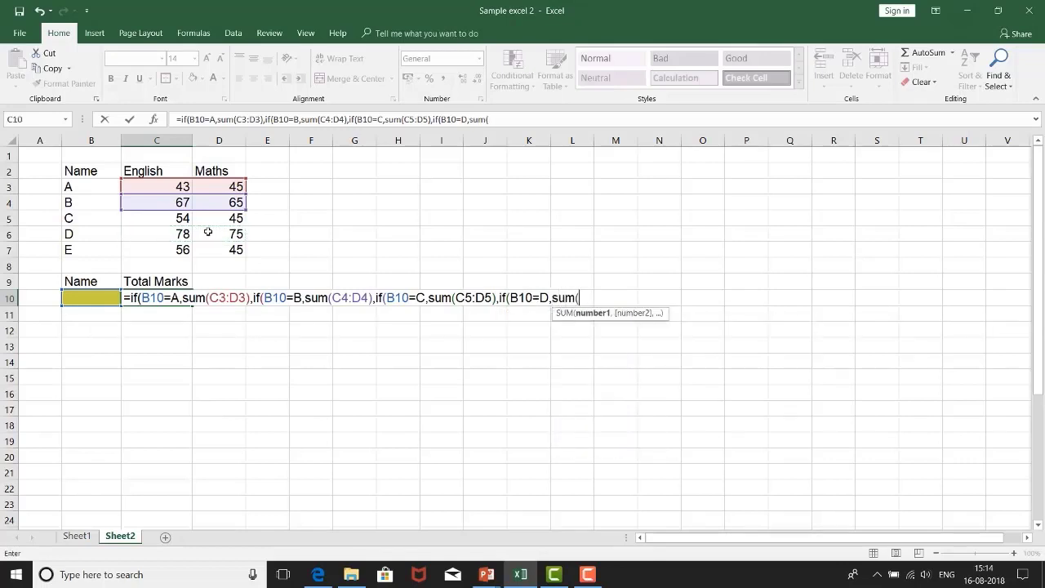
left_click_drag(148, 229, 212, 231)
type("),if(")
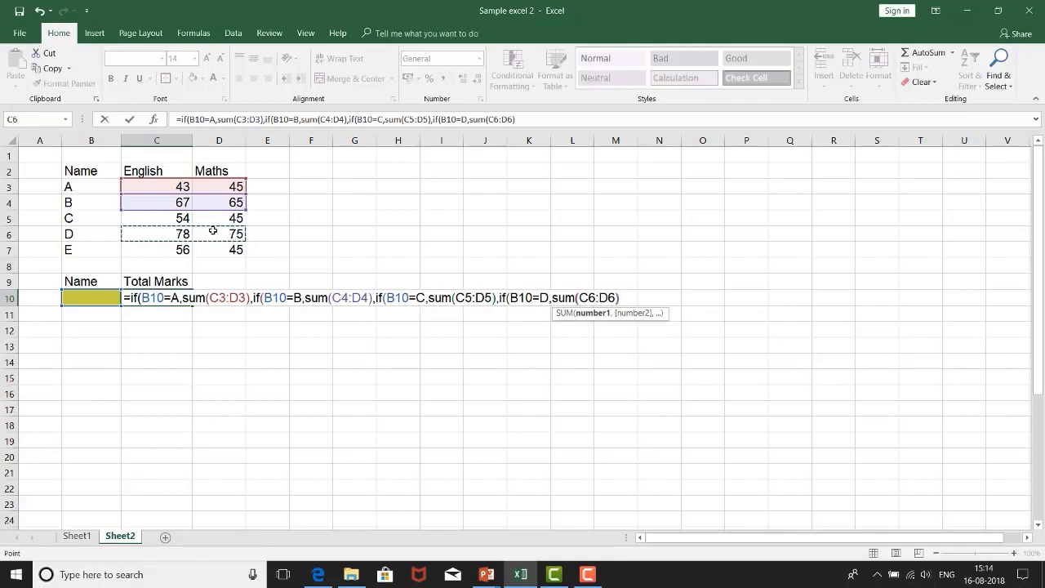
Step: Fill the last nested if in C10 with B10=E,sum(C7:D7) for the marks of name E
left_click(91, 299)
type("=")
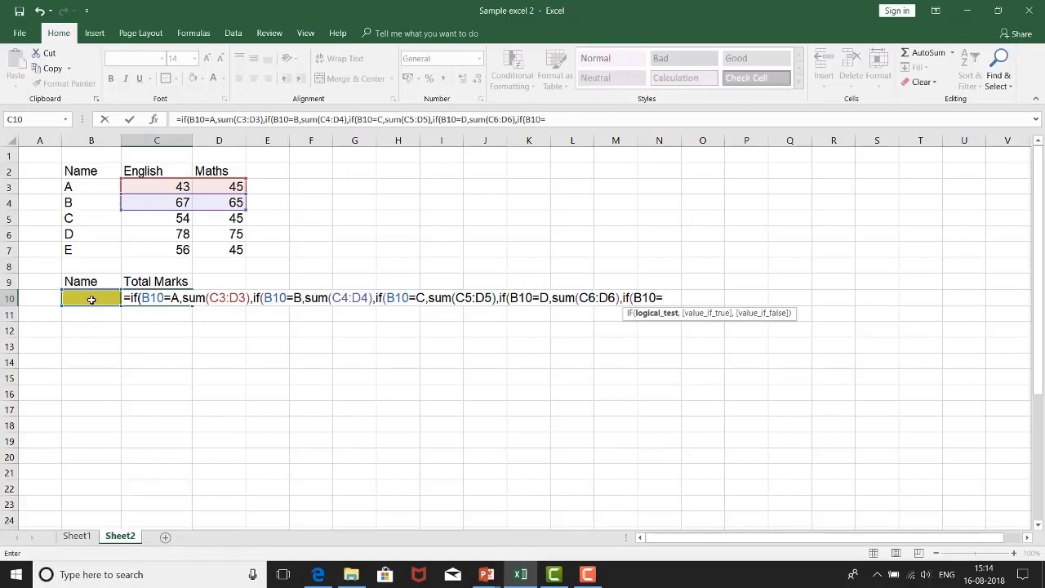
type("E")
type(",sum(")
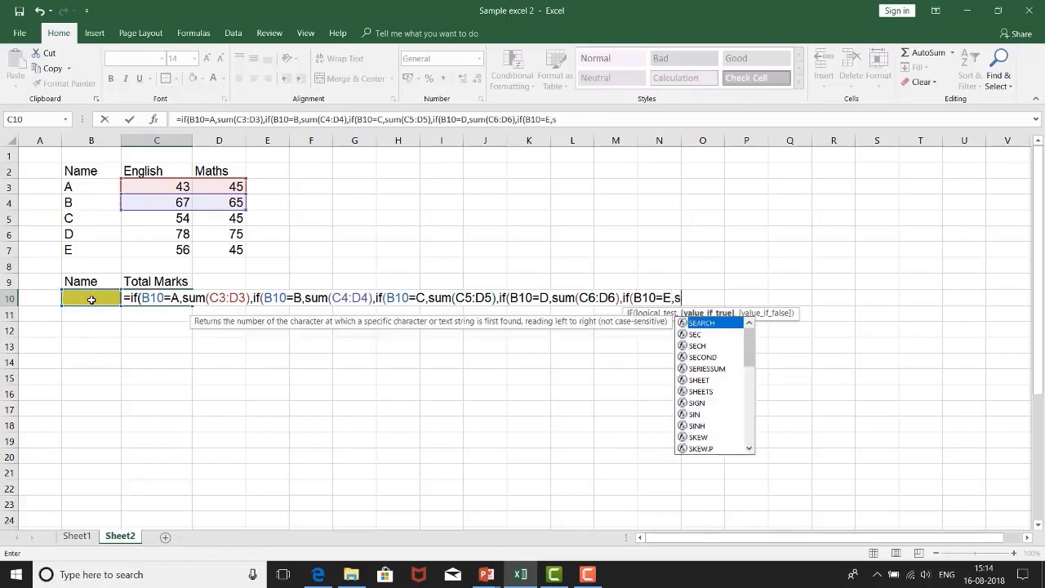
left_click_drag(156, 249, 223, 249)
type(")")
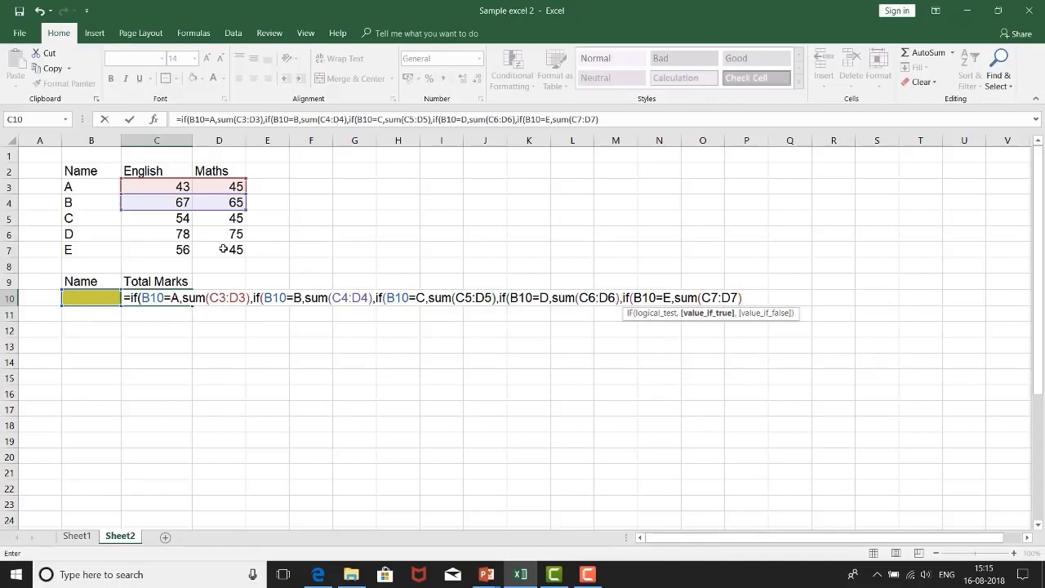
type(",")
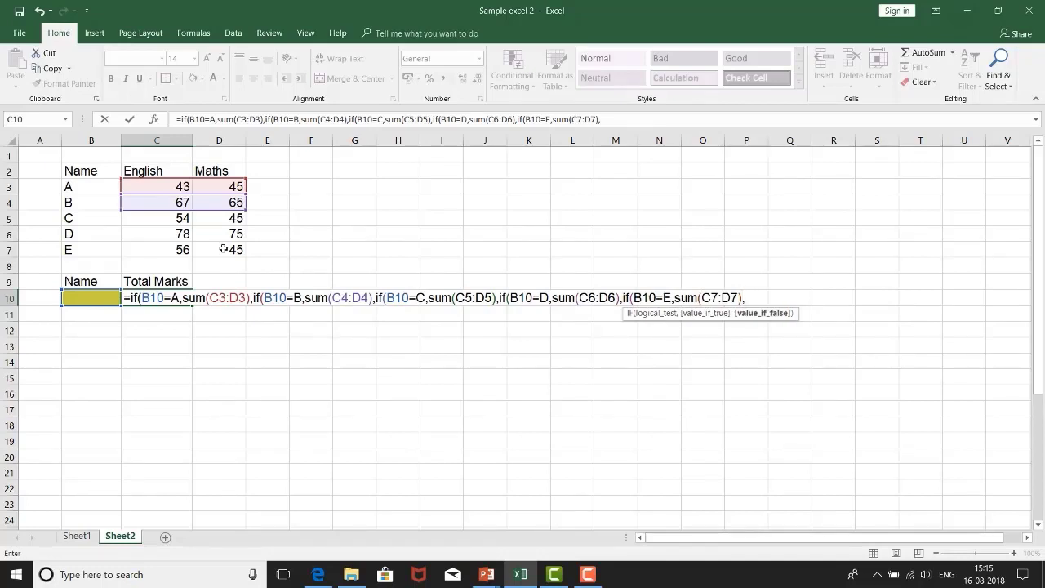
type("\"N")
type("/A")
type("\"")
Step: Add "N/A" as the value returned when no name matches, and close the last nested if
type(")")
Step: Put the names A to E in double quotes in the C10 formula, enter it, and centre the cell's content
left_click(172, 297)
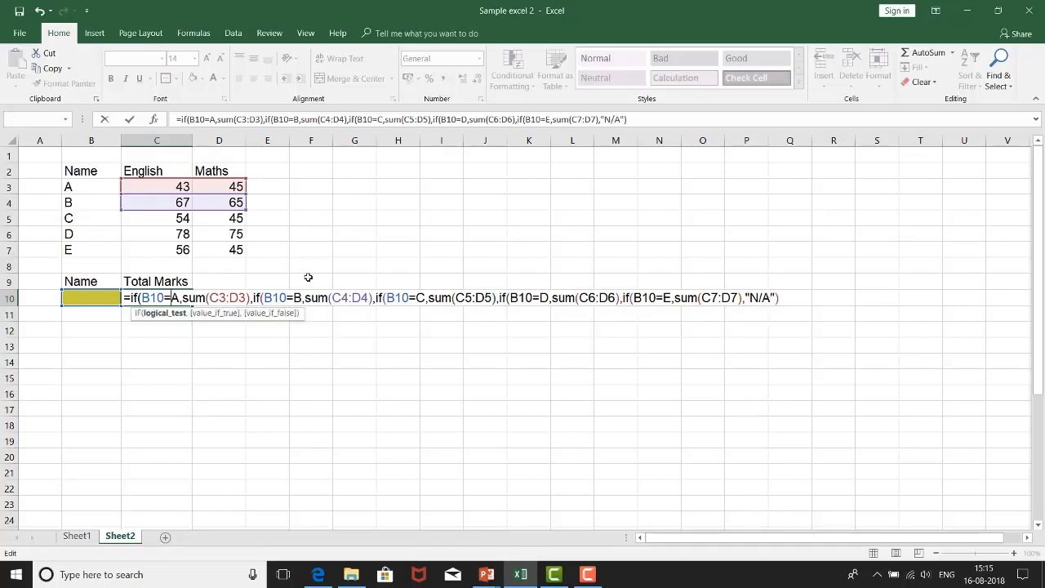
type("\"A\"")
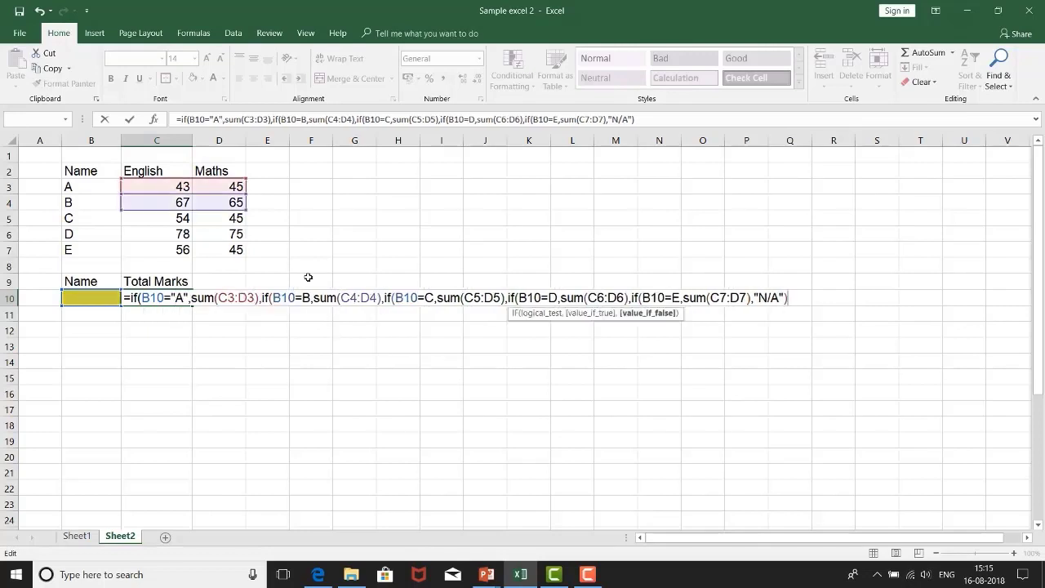
key("Return")
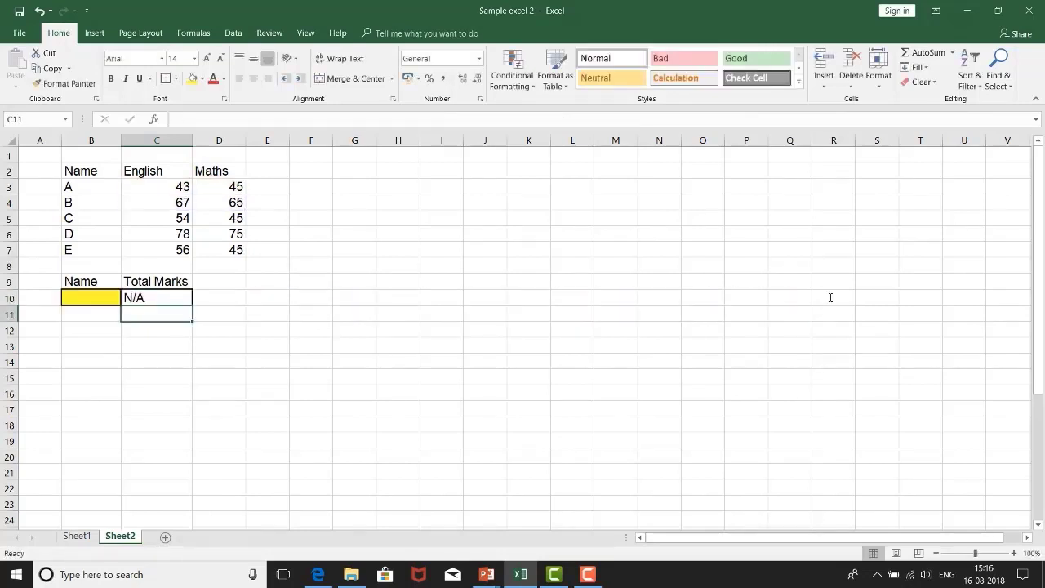
key("Up")
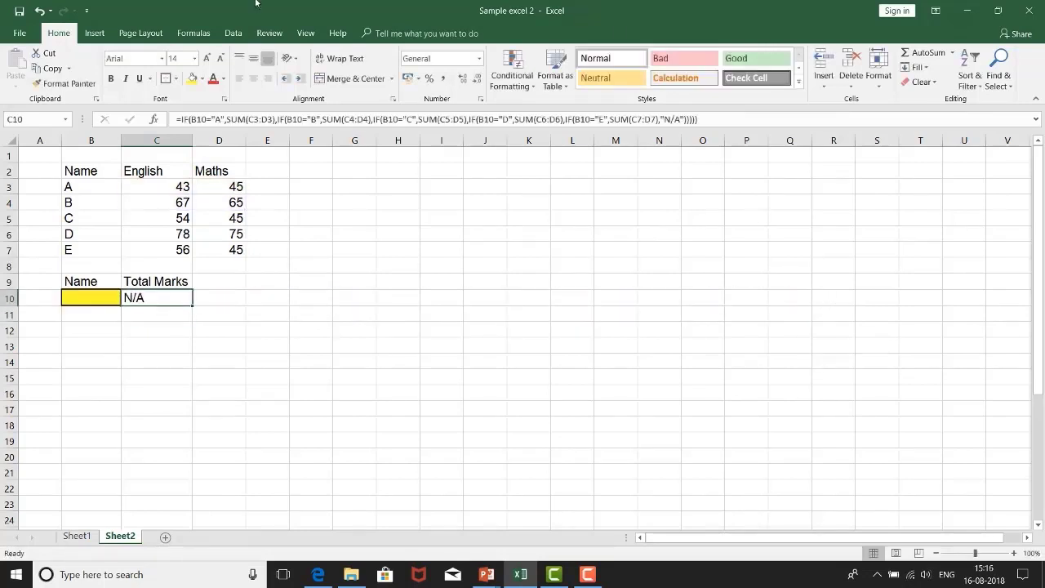
left_click(253, 78)
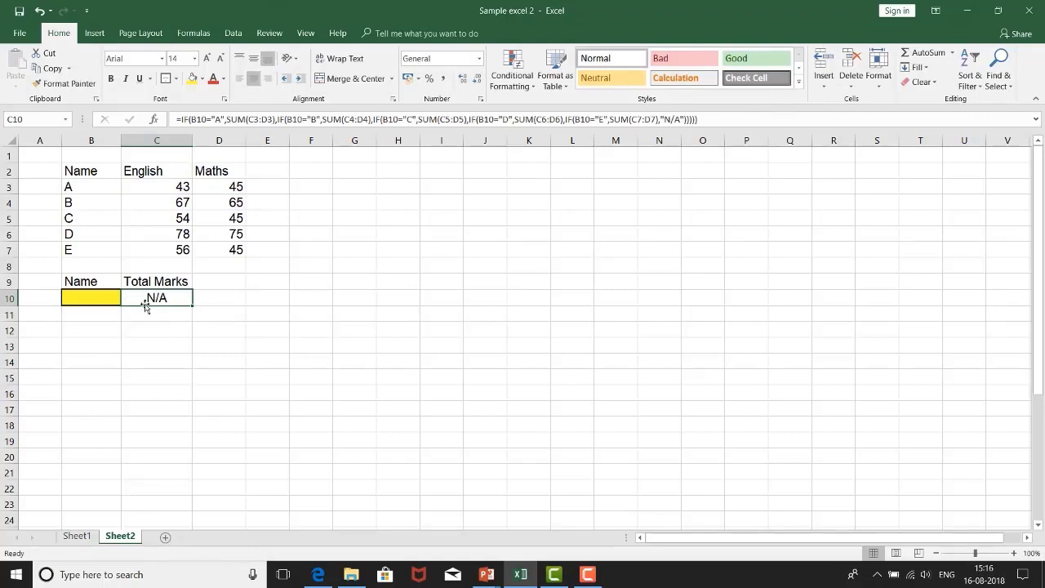
Step: Choose A from the name drop-down in B10 and compare the total in C10 with the marks in C3:D3
left_click(80, 300)
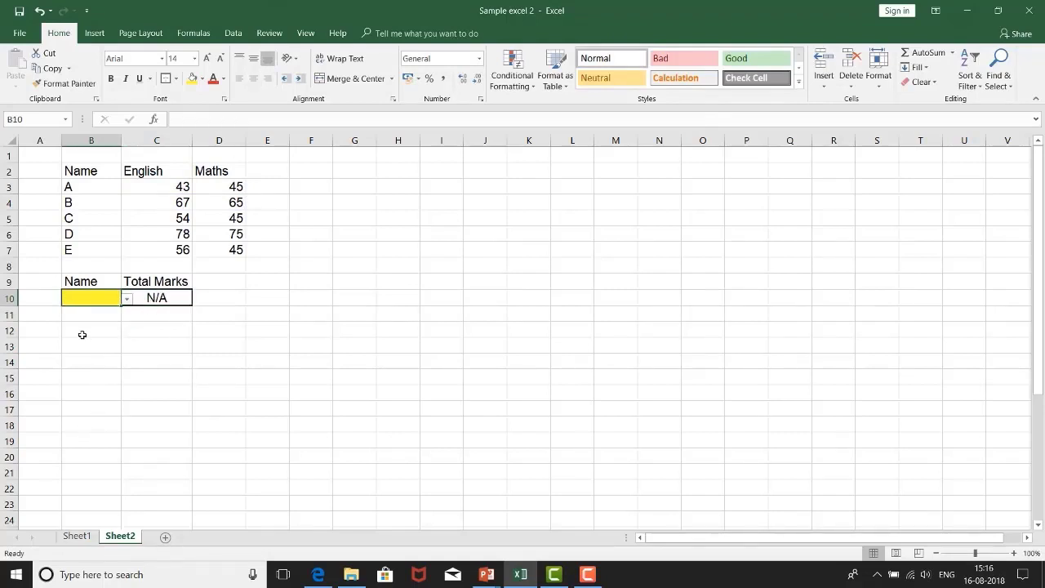
left_click(127, 299)
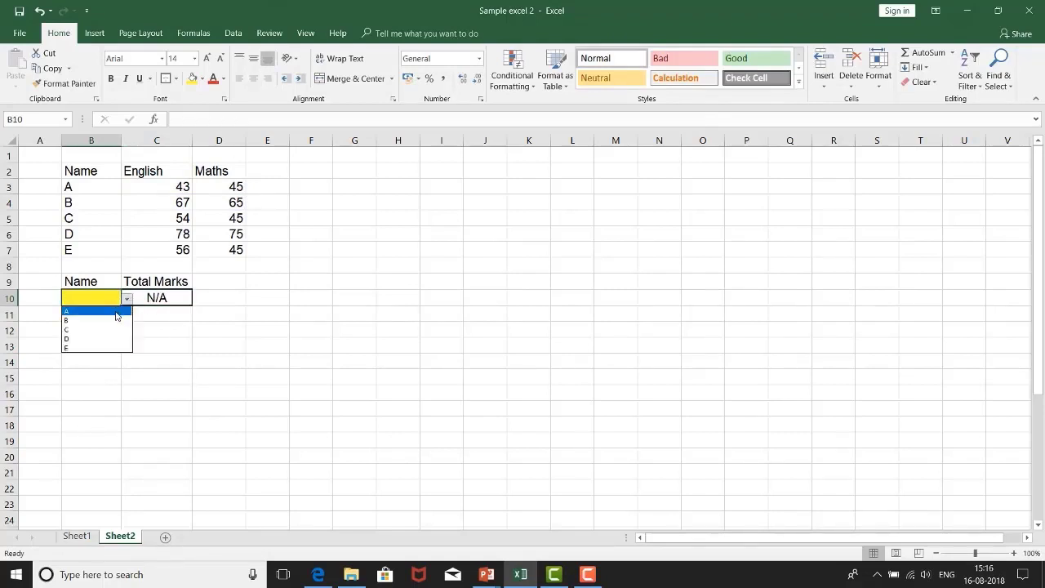
left_click(115, 313)
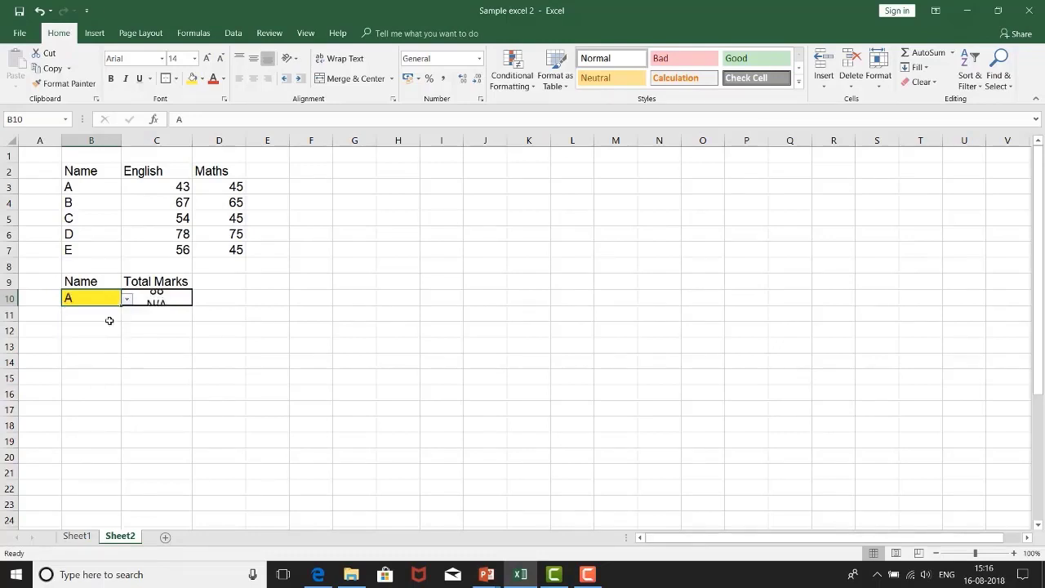
left_click(112, 408)
left_click(158, 298)
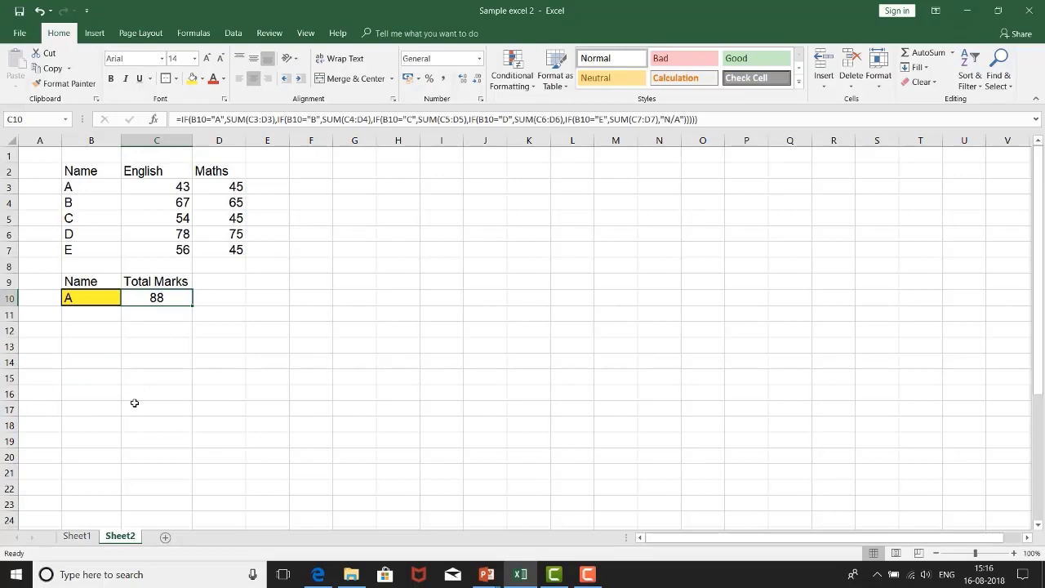
left_click_drag(180, 188, 226, 186)
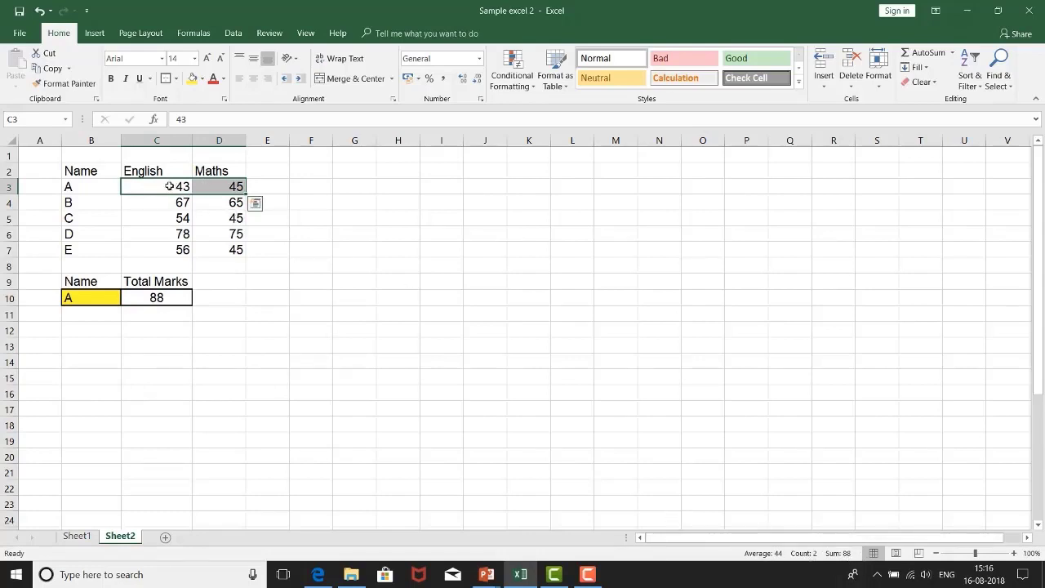
left_click(212, 365)
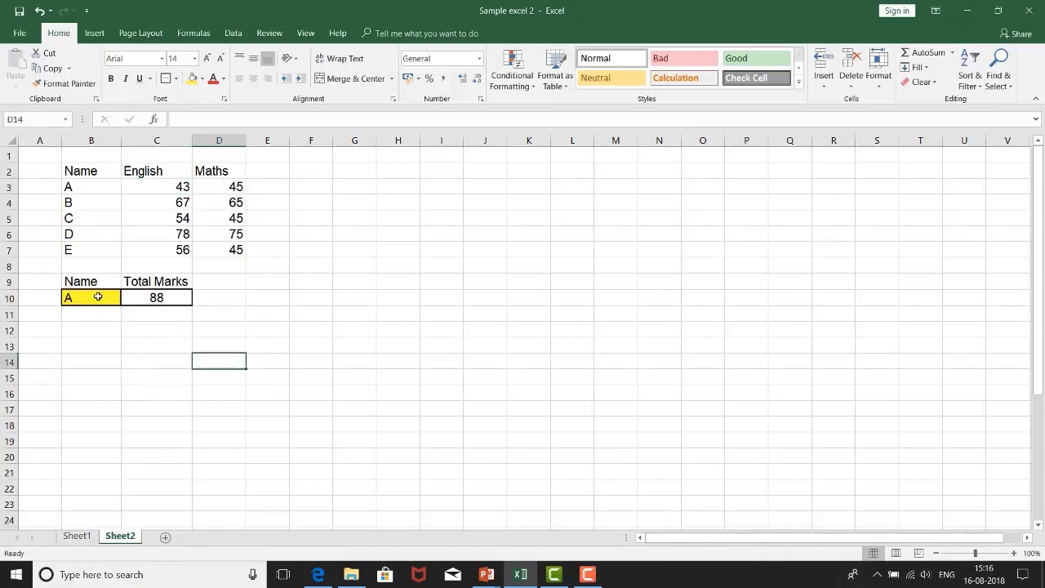
Step: Test the B10 drop-down with the names B, C, D and E in turn, and return it to A
left_click(96, 297)
left_click(128, 299)
left_click(108, 320)
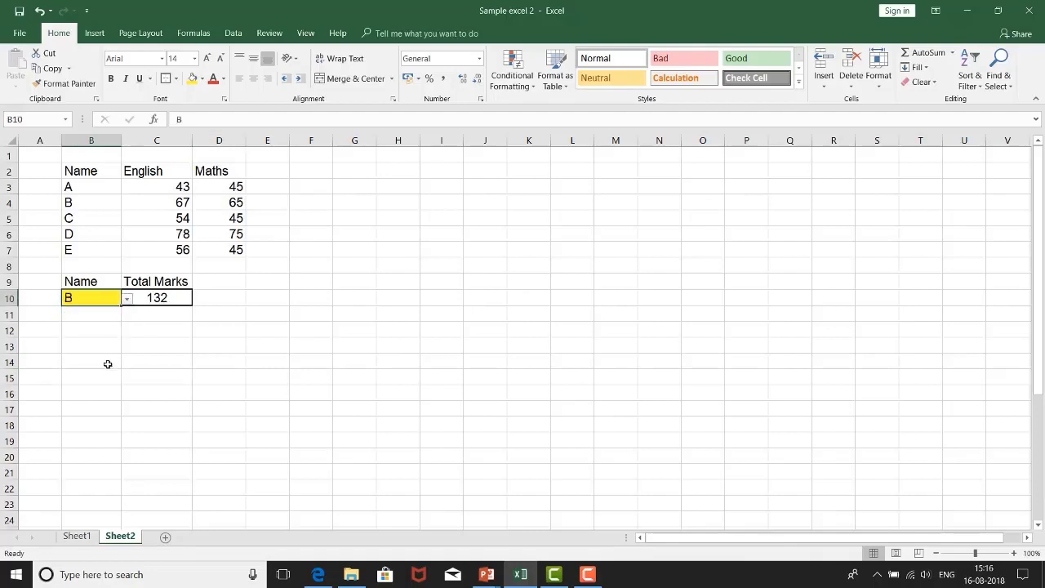
left_click(129, 299)
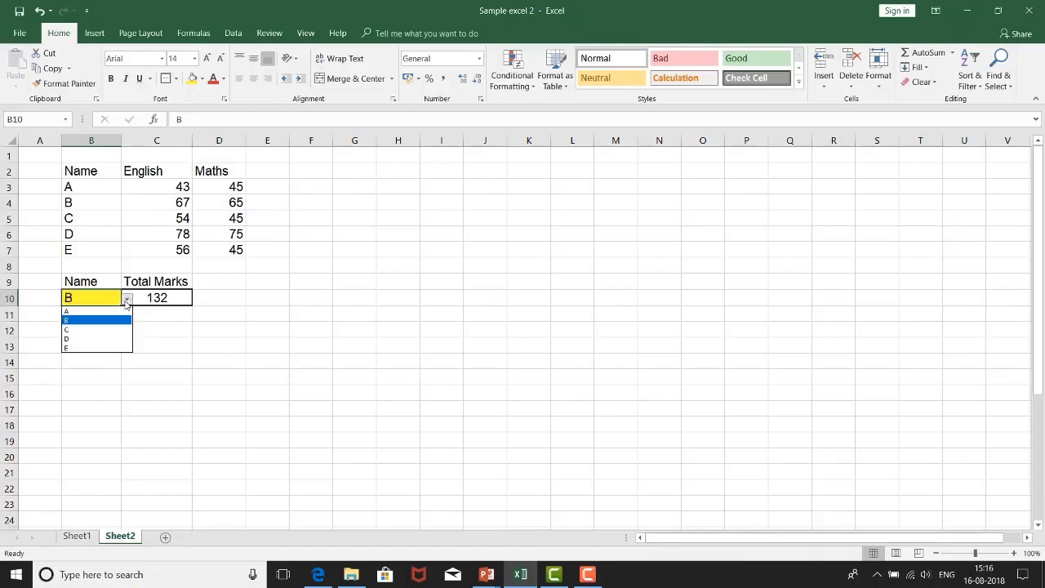
left_click(85, 329)
left_click(128, 301)
left_click(98, 340)
left_click(128, 301)
left_click(87, 351)
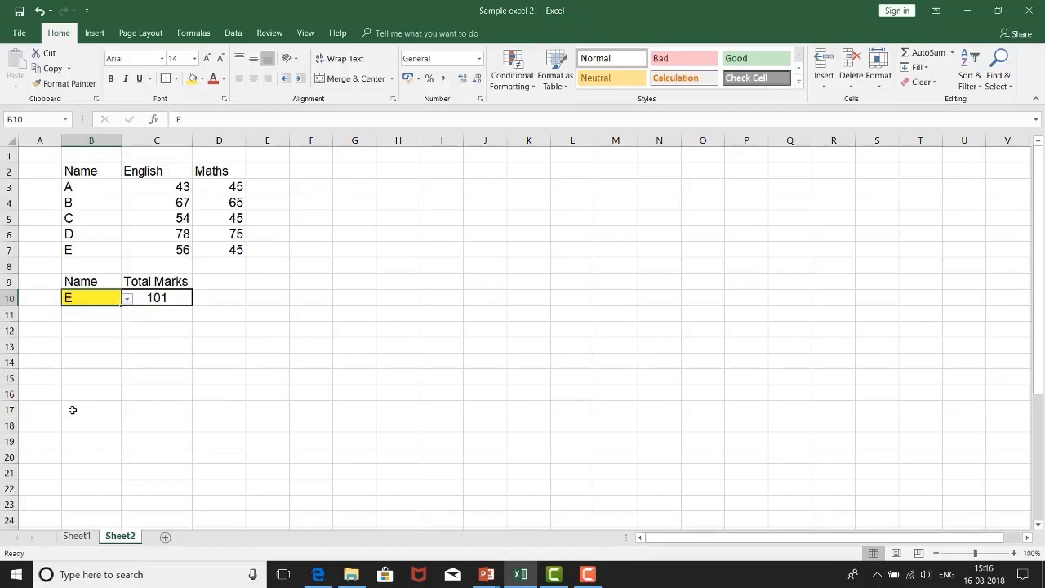
left_click(158, 365)
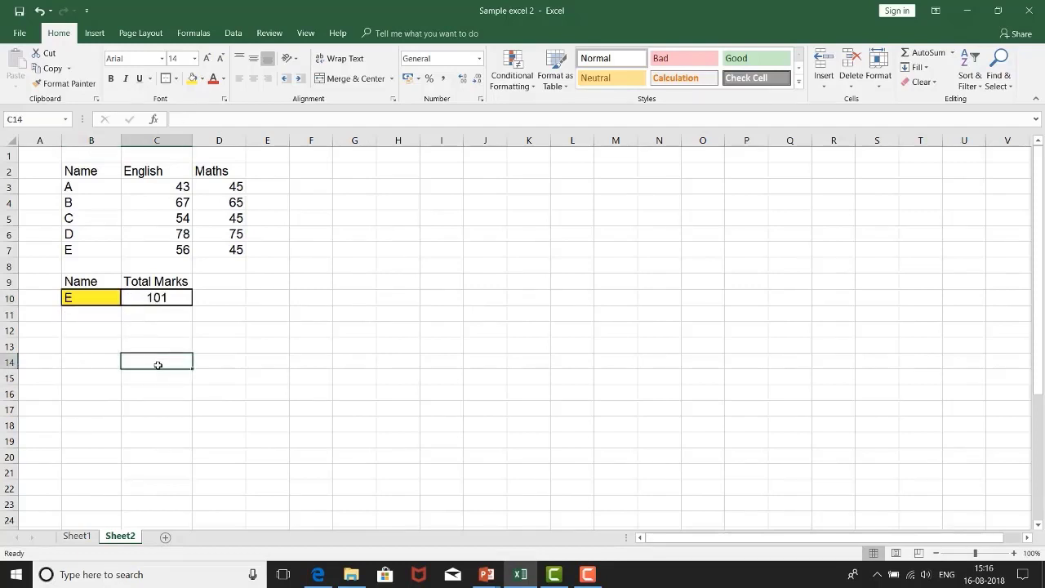
left_click(97, 294)
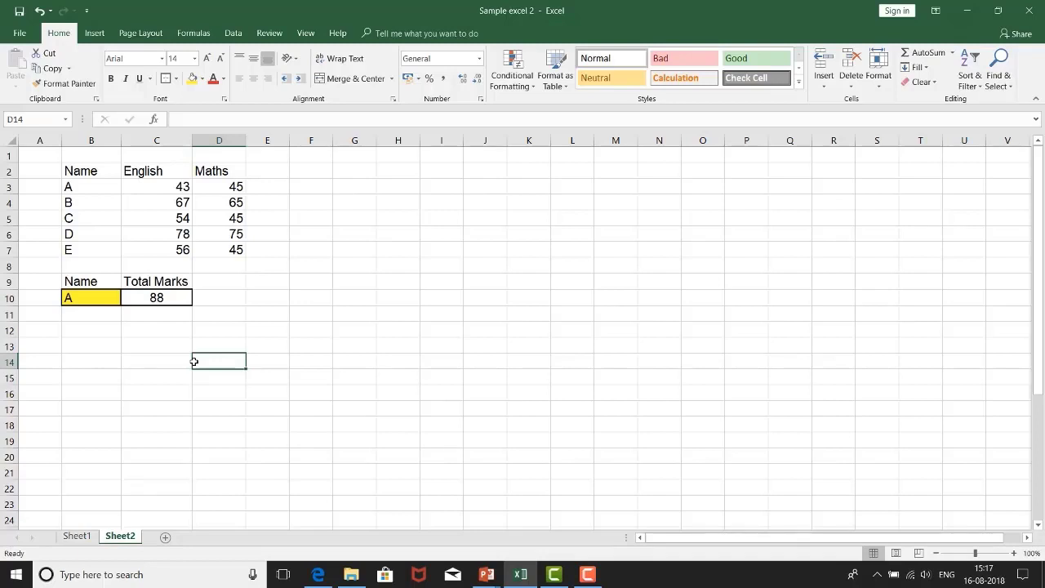
Step: Walk through a List validation for D14 with the names in B3:B7 as source, and cancel it
left_click(232, 32)
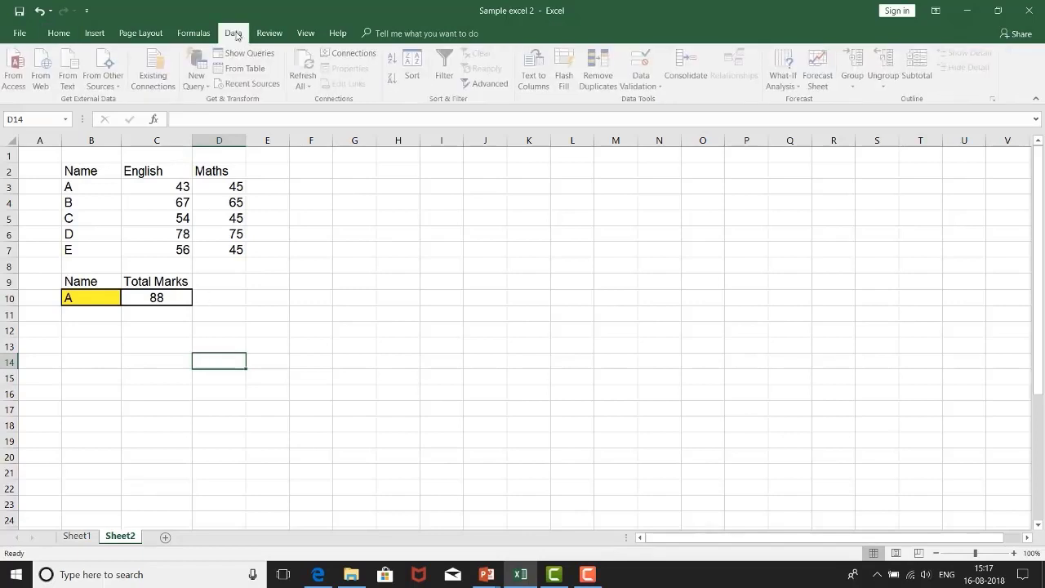
left_click(641, 82)
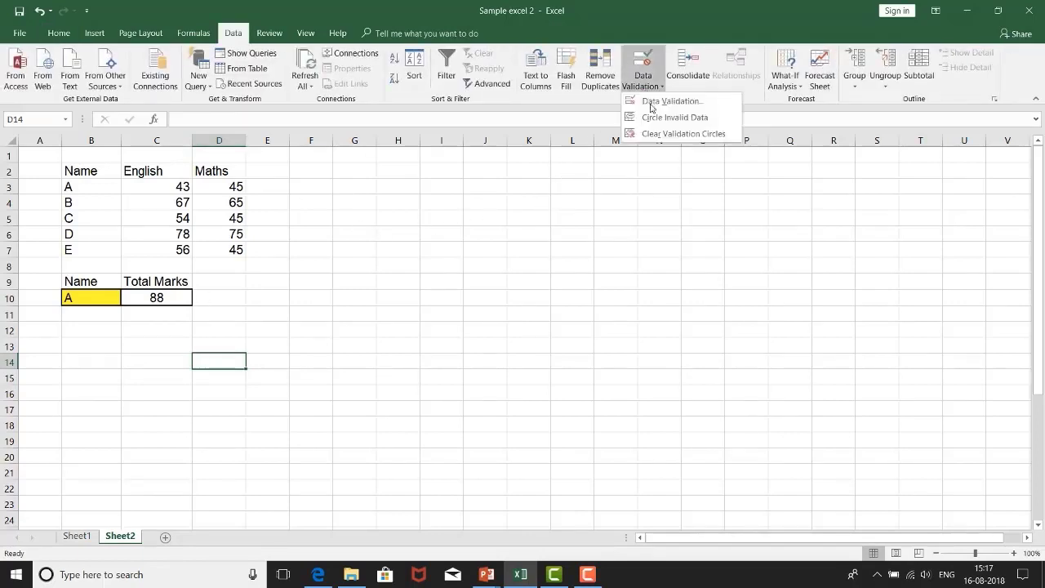
left_click(663, 101)
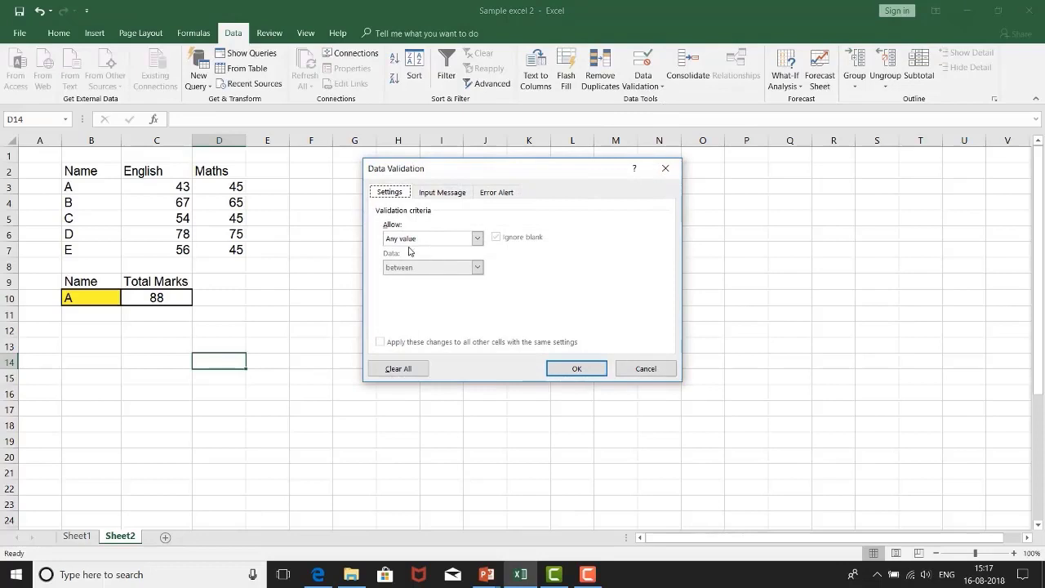
left_click(477, 237)
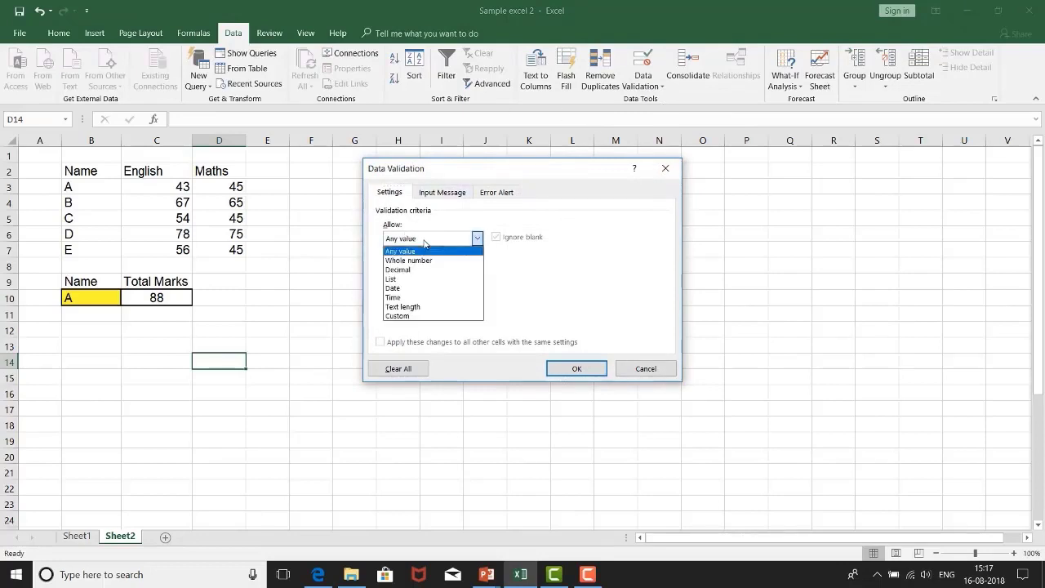
left_click(403, 278)
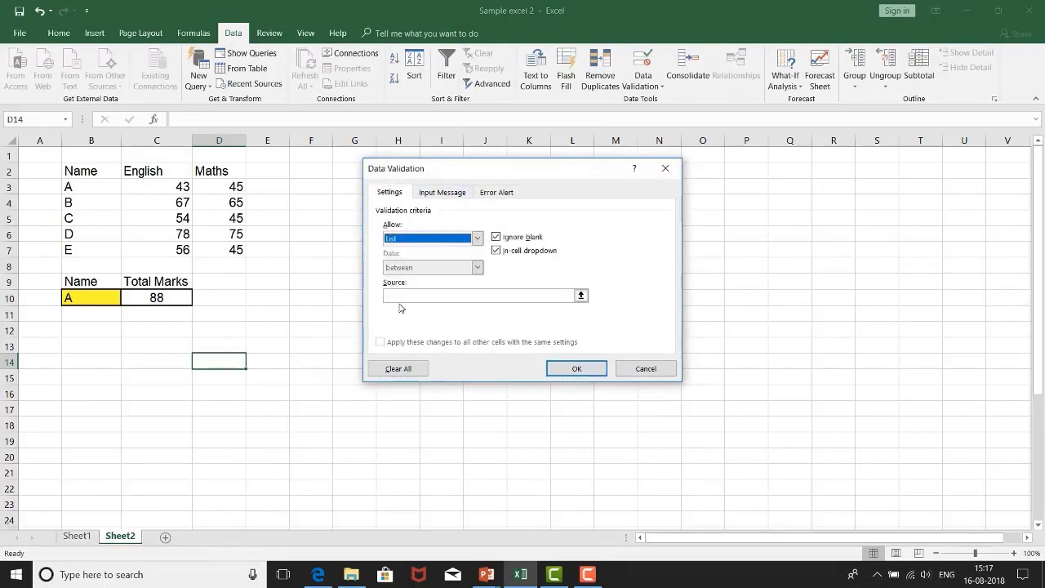
left_click_drag(112, 187, 116, 249)
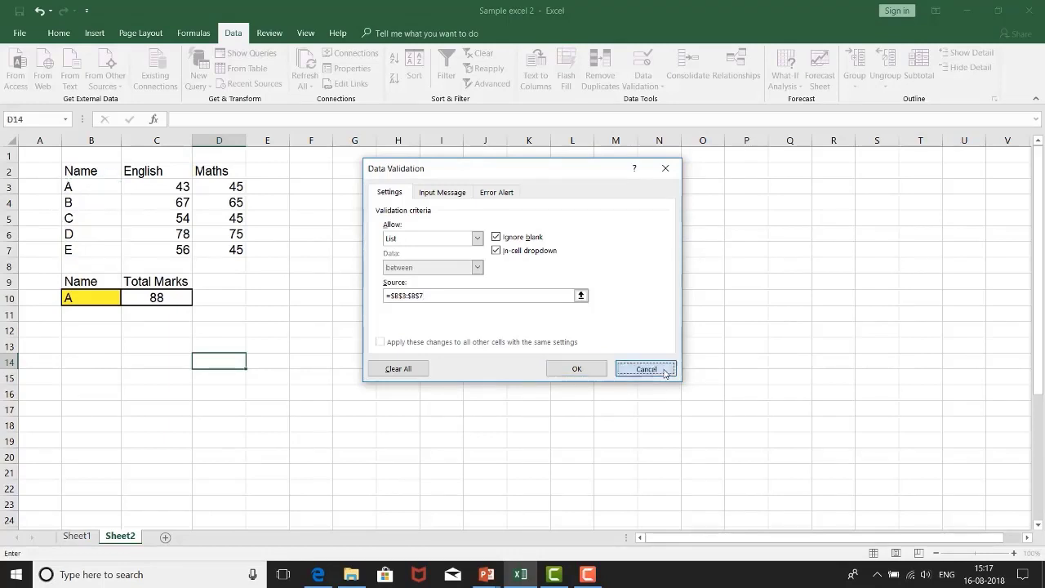
left_click(665, 371)
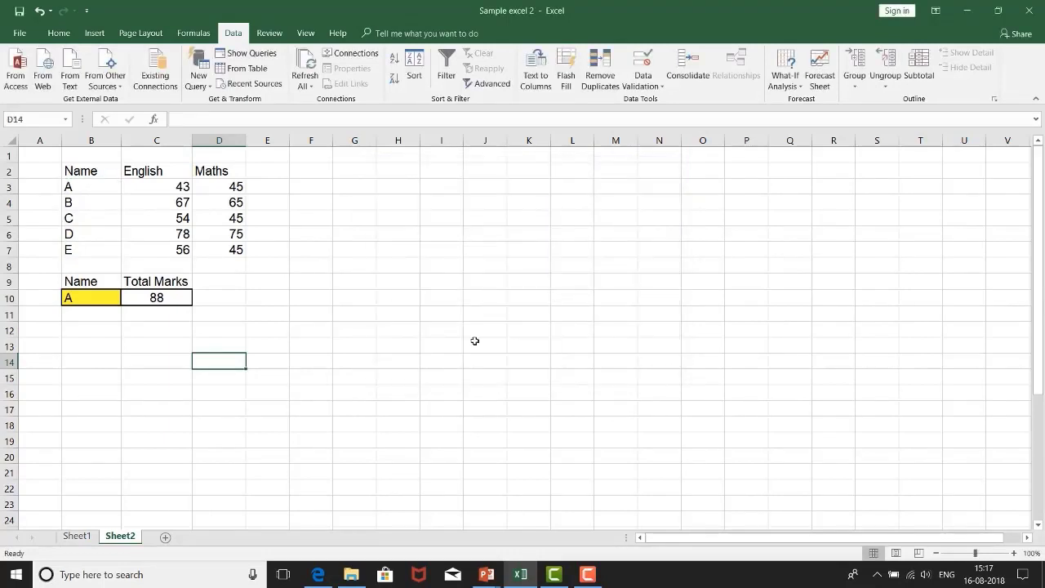
Step: Review the nested IF formula in C10 together with the name cell B10 and the names in B3:B7
left_click(317, 174)
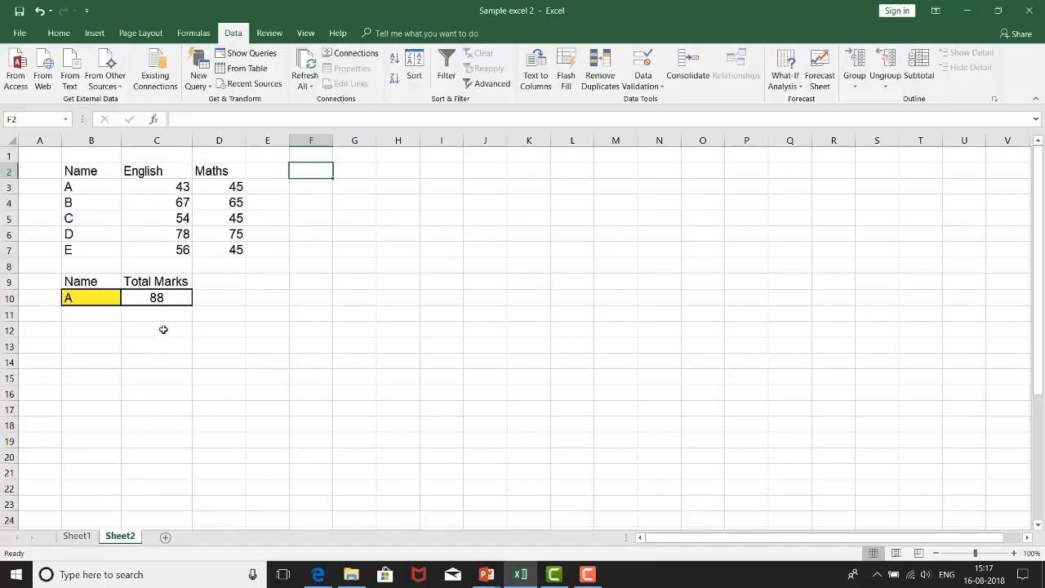
left_click(160, 296)
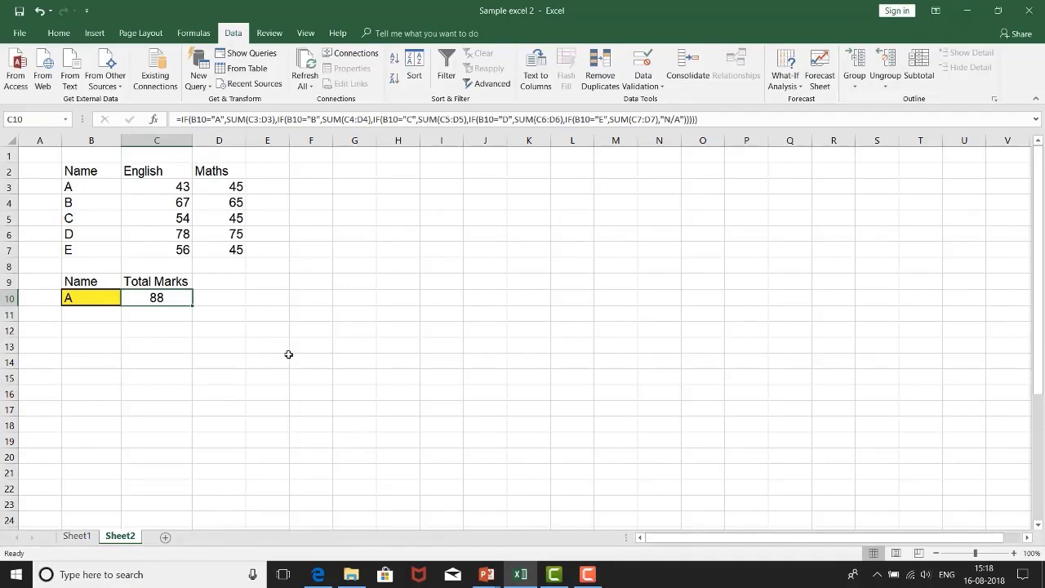
left_click(86, 294)
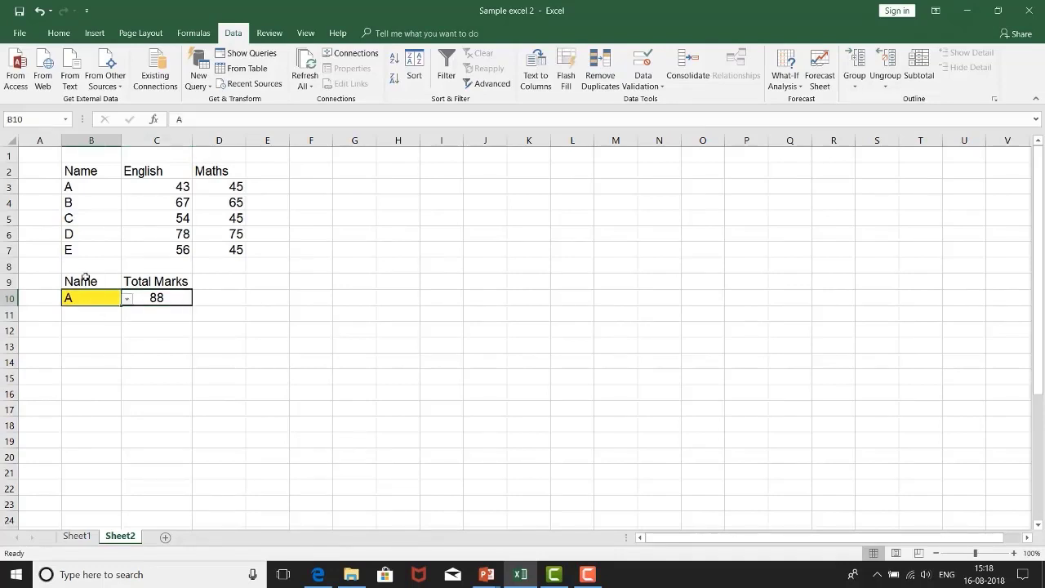
left_click_drag(85, 186, 87, 250)
left_click(160, 295)
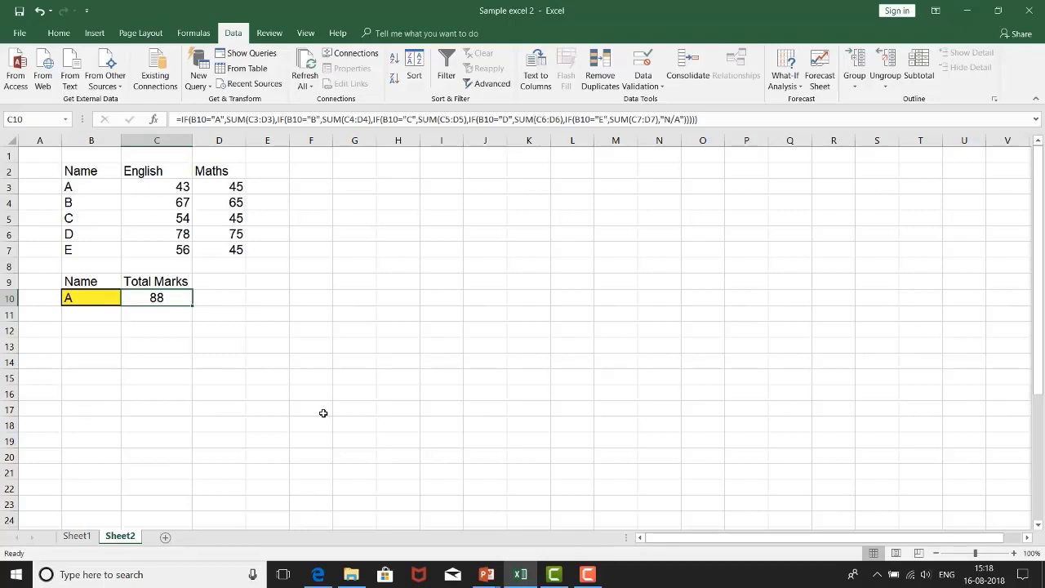
Step: Clear the selected name from the yellow drop-down cell B10
left_click(71, 297)
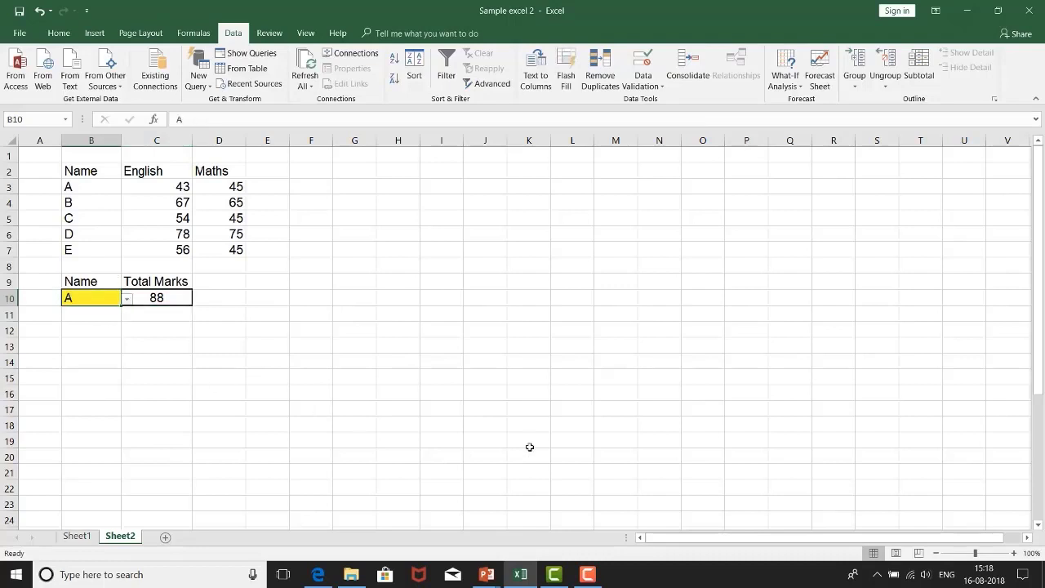
key("BackSpace")
key("Return")
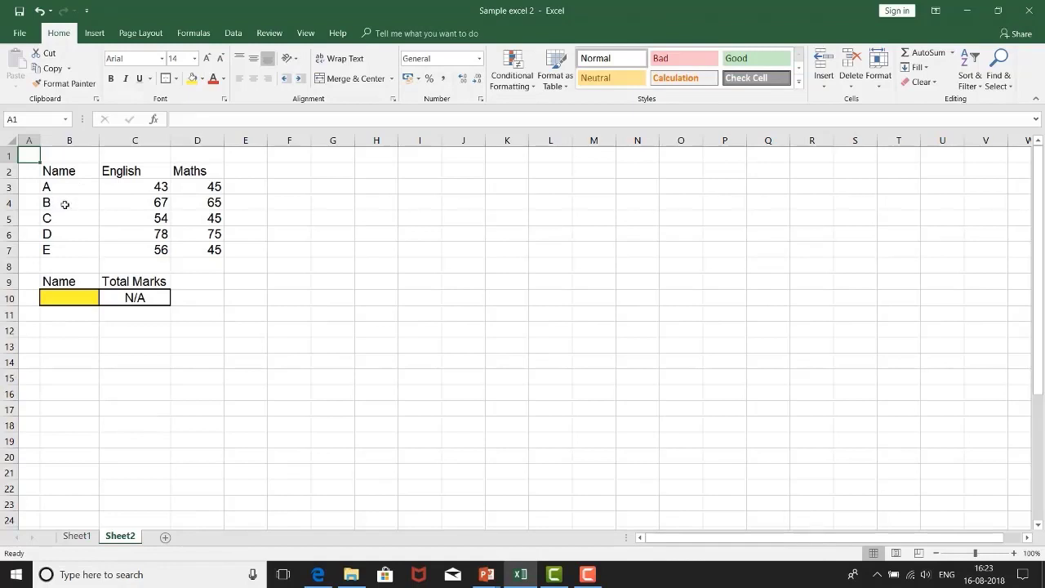
Step: Look over the marks table's names in B3:B7 and its English and Maths headers
left_click_drag(75, 188, 72, 257)
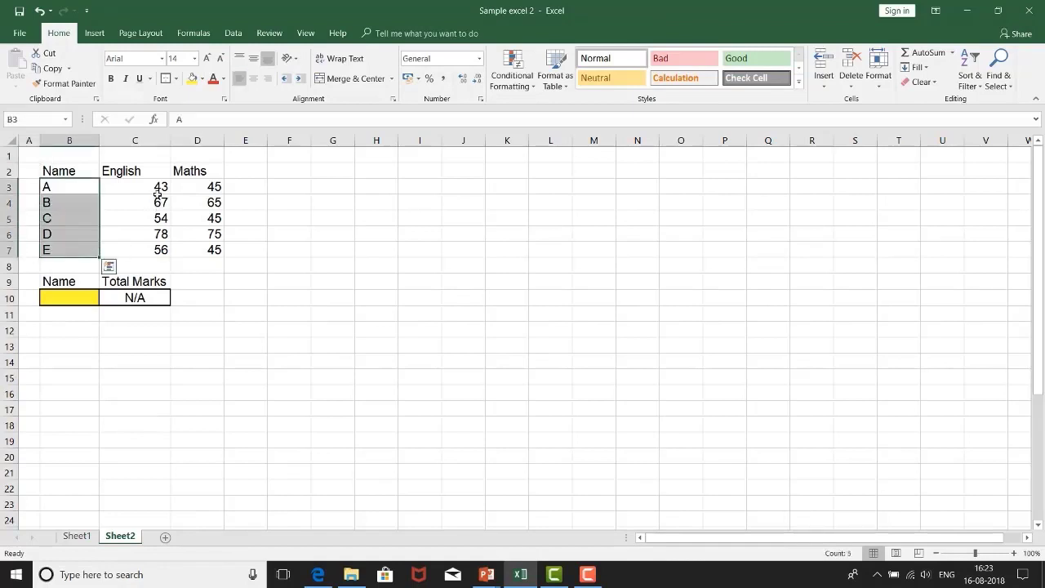
left_click(154, 173)
left_click(208, 170)
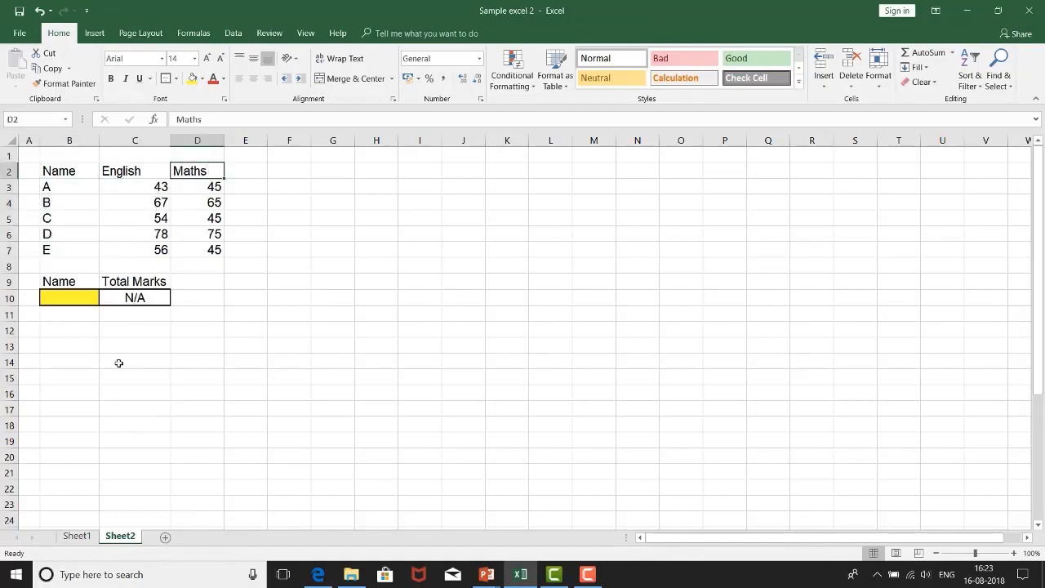
Step: Enter the heading "Vertical Lookup" in B12, below the total marks block
left_click(86, 330)
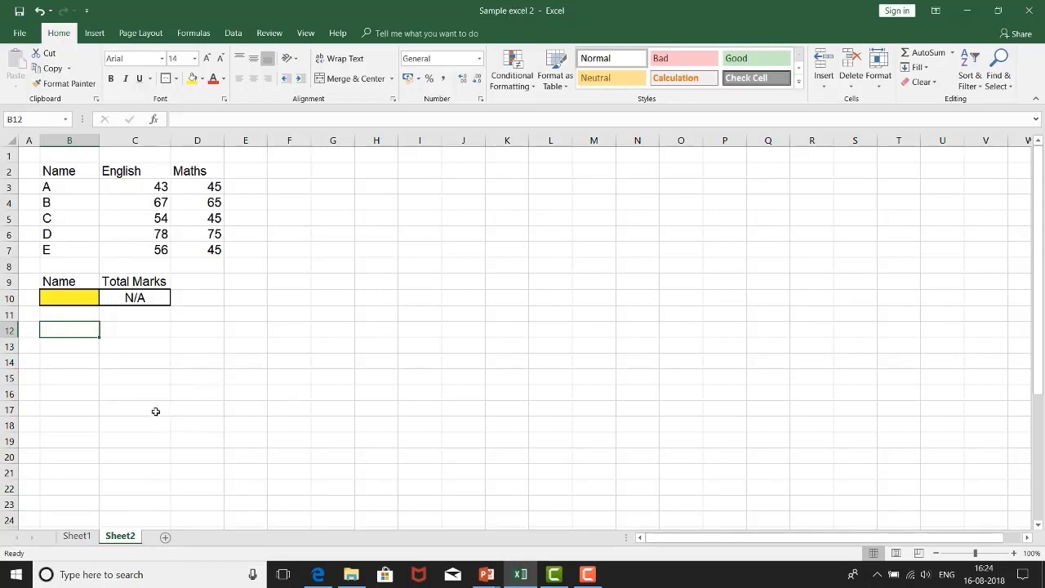
type("Vert")
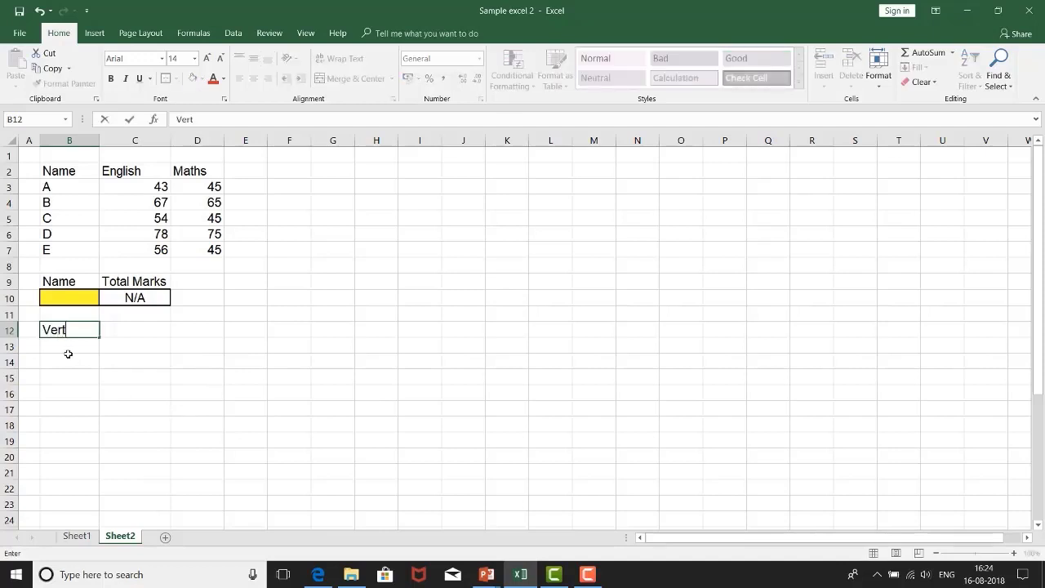
type("ical Lookup")
key("Return")
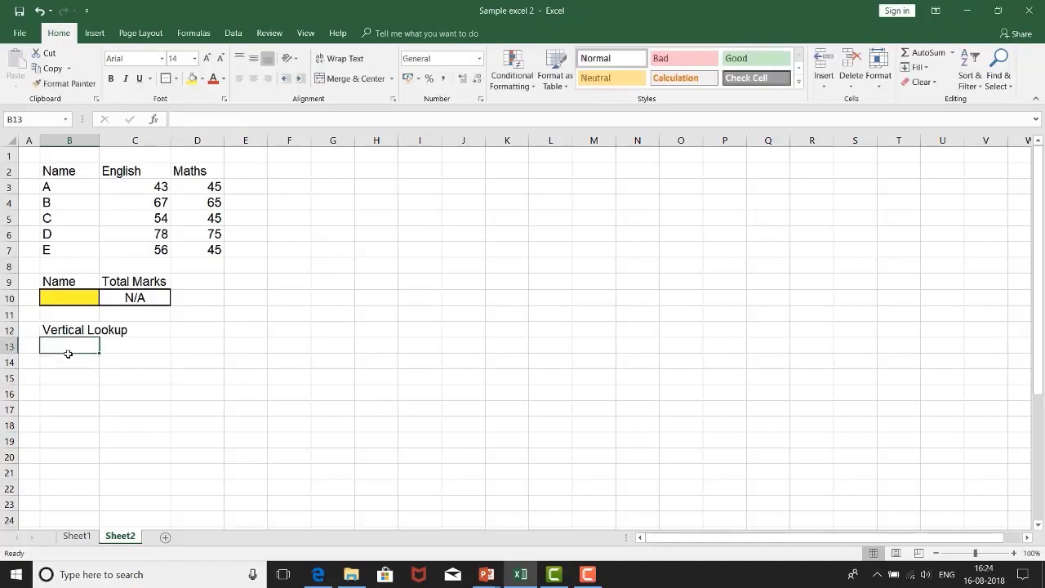
Step: Start a vlookup formula in B14 with C as the lookup value and B2:D7 as the table array
key("Return")
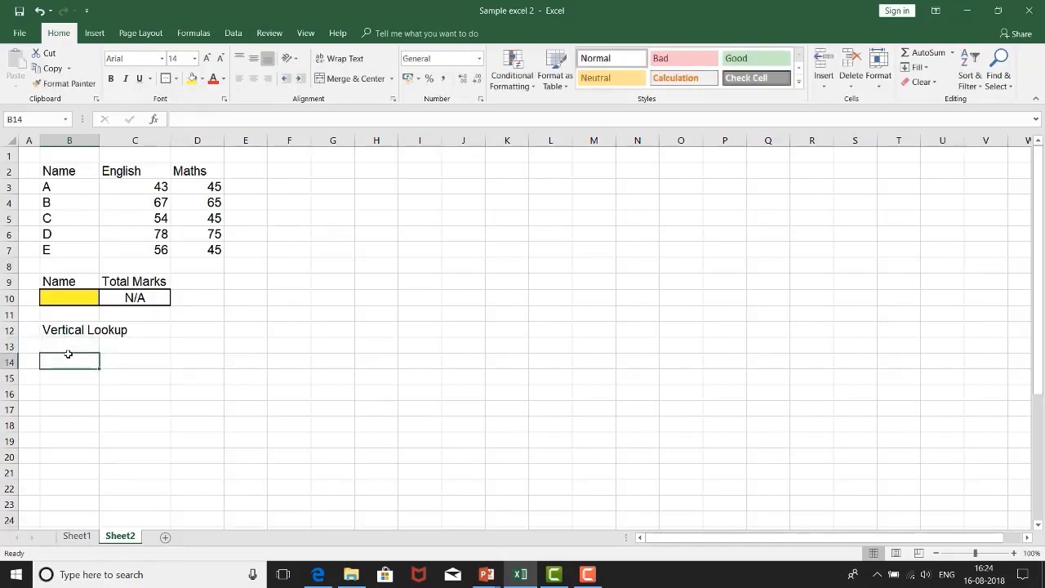
type("=")
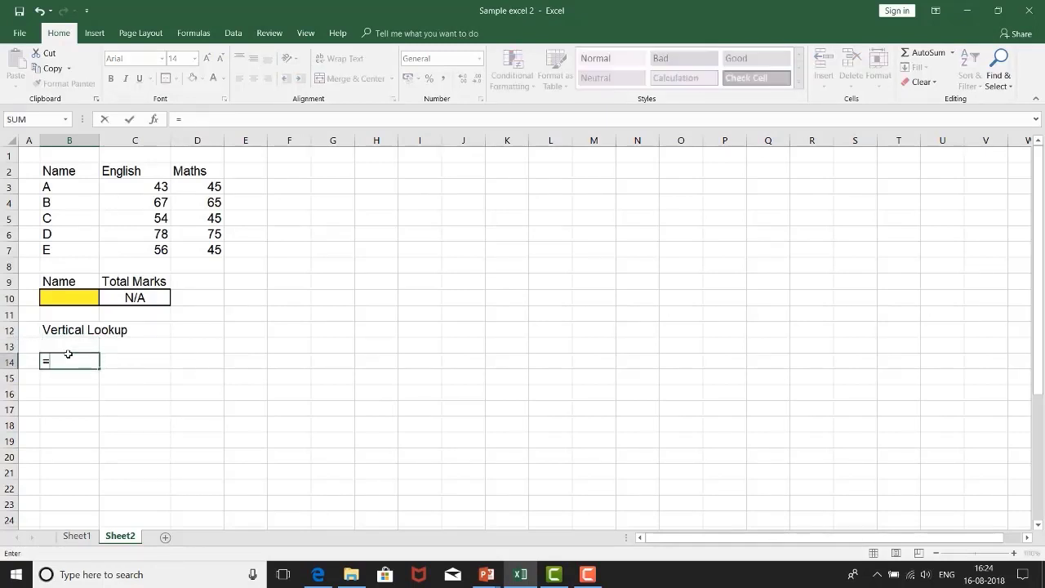
type("vl")
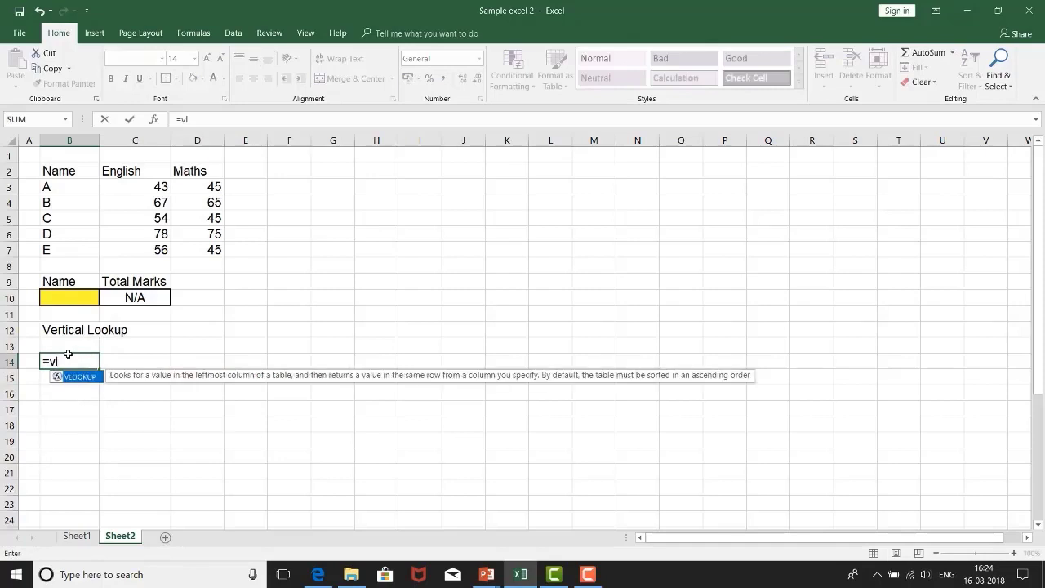
type("ookup(")
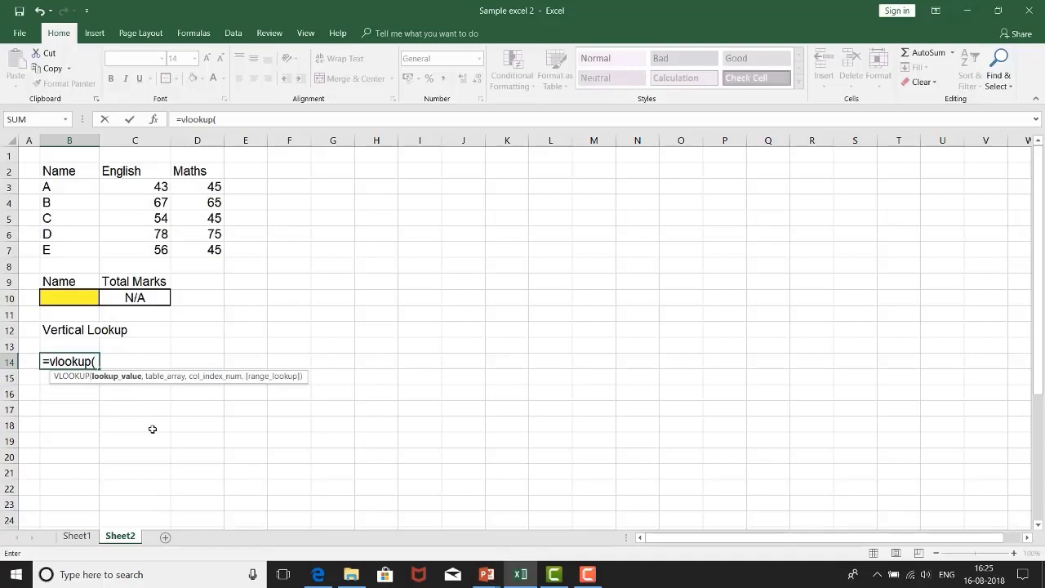
type("C")
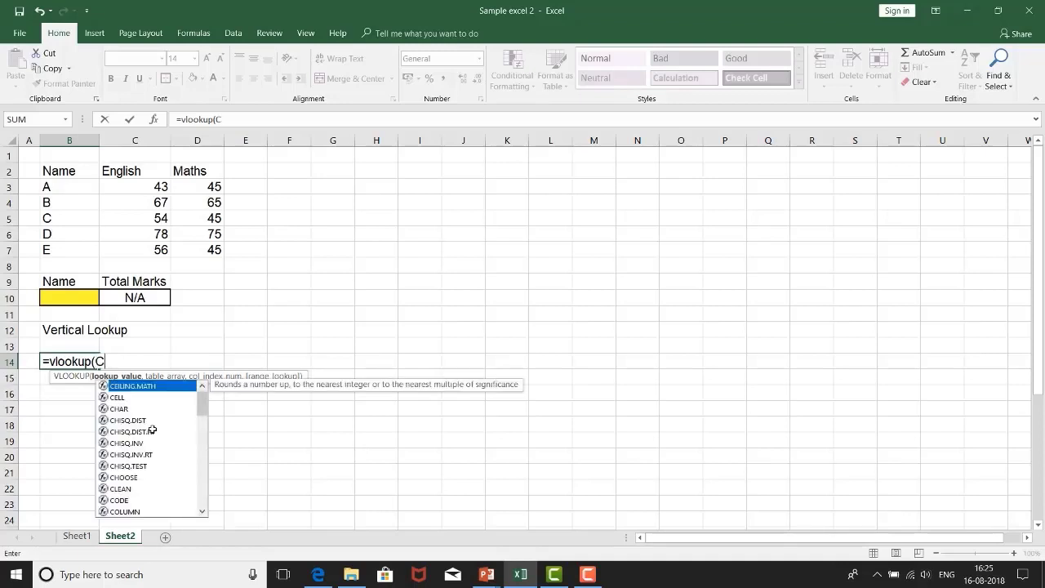
type(",")
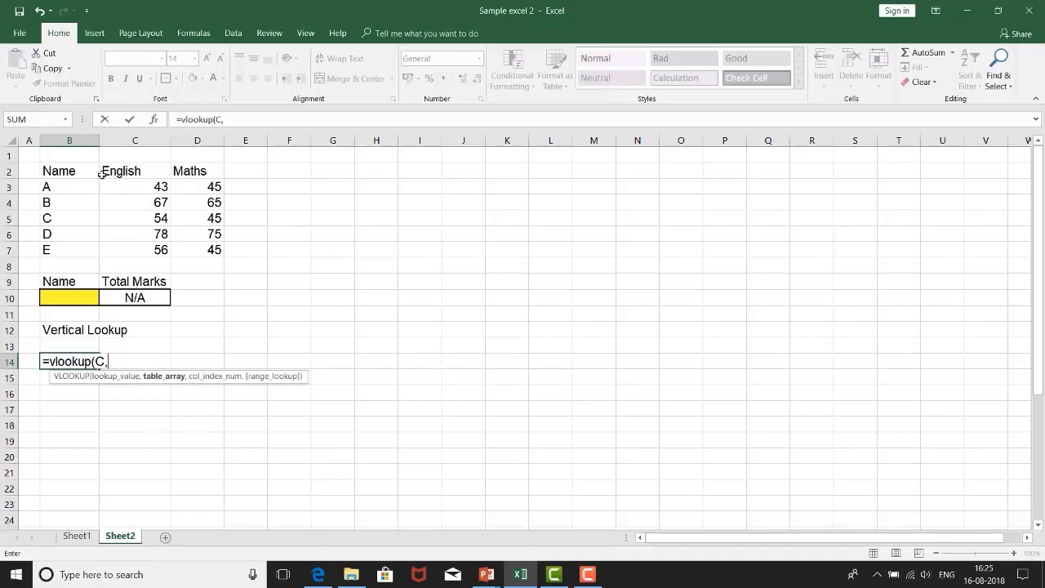
left_click_drag(78, 175, 201, 252)
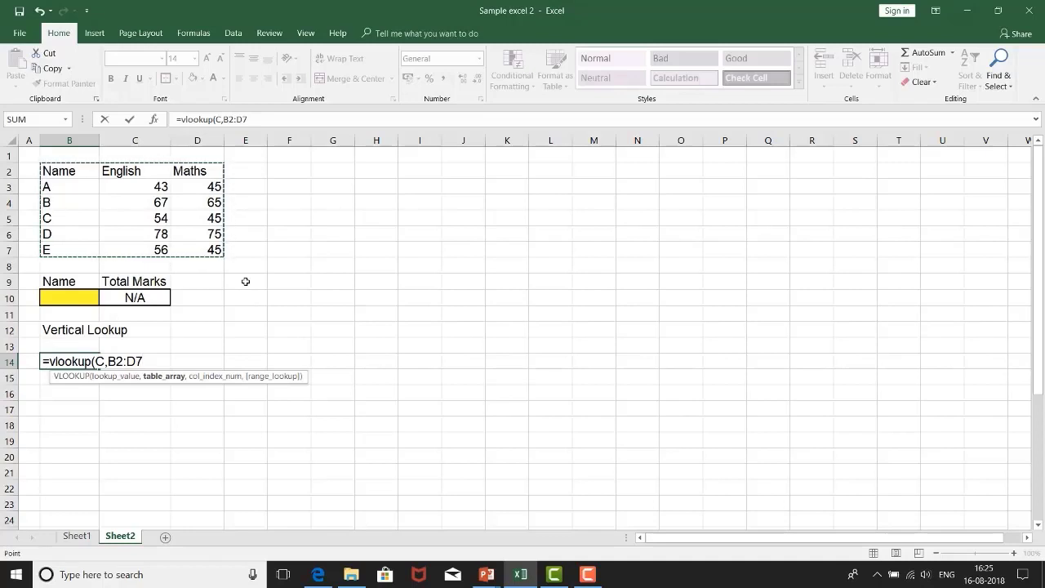
Step: Add 3 as the column index, close the vlookup, put C in double quotes, and enter the formula
type(",")
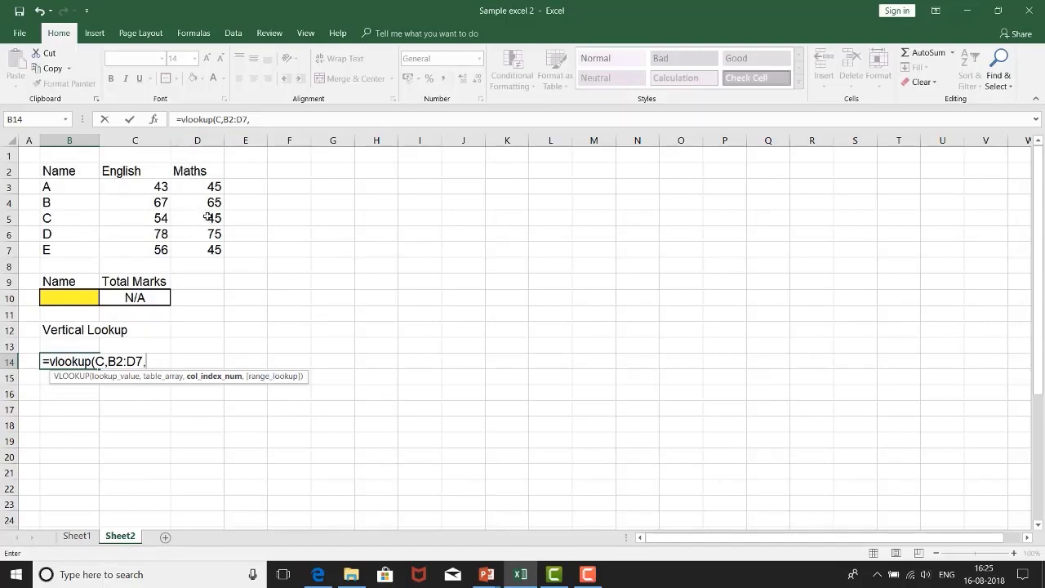
type("3")
type(")")
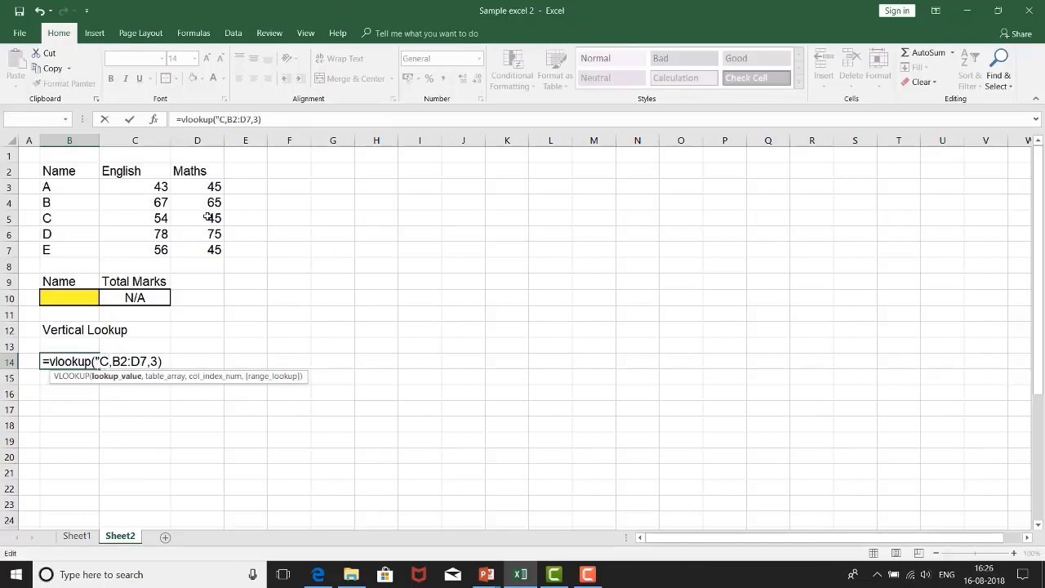
type("\"\"")
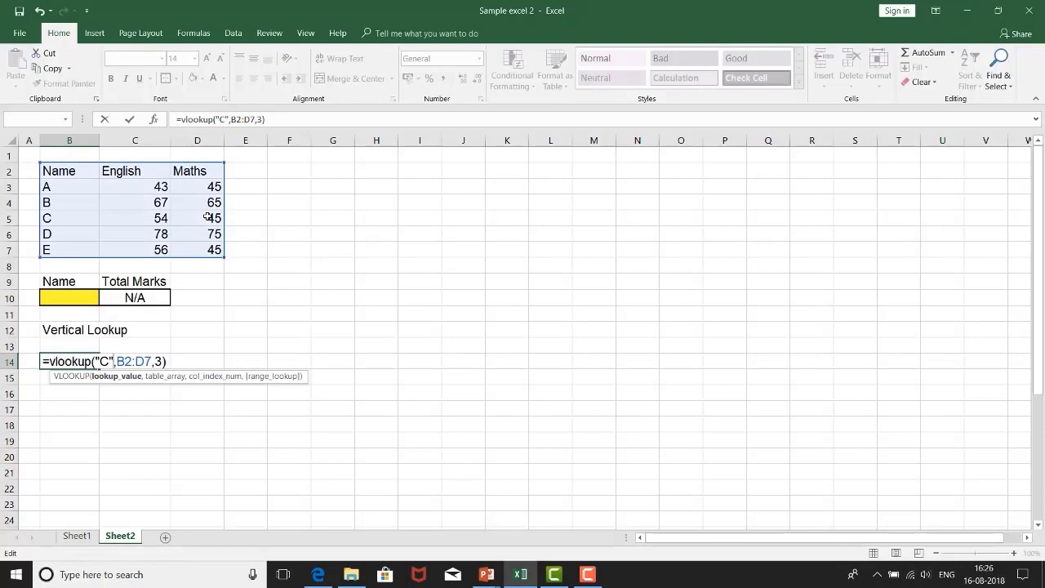
key("Return")
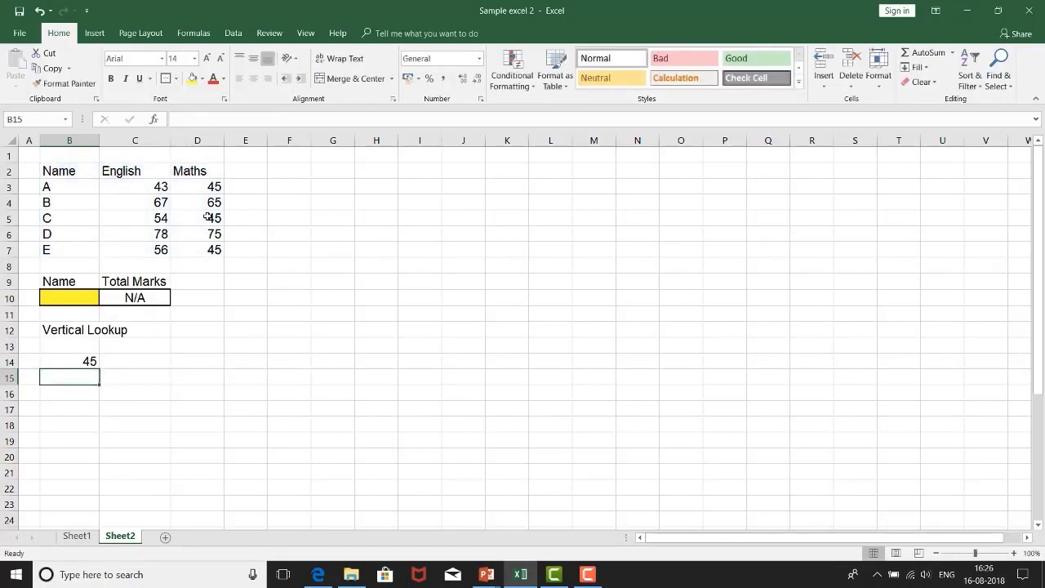
Step: Examine the lookup value, table array and column index of the B14 VLOOKUP formula against the marks table
left_click(83, 364)
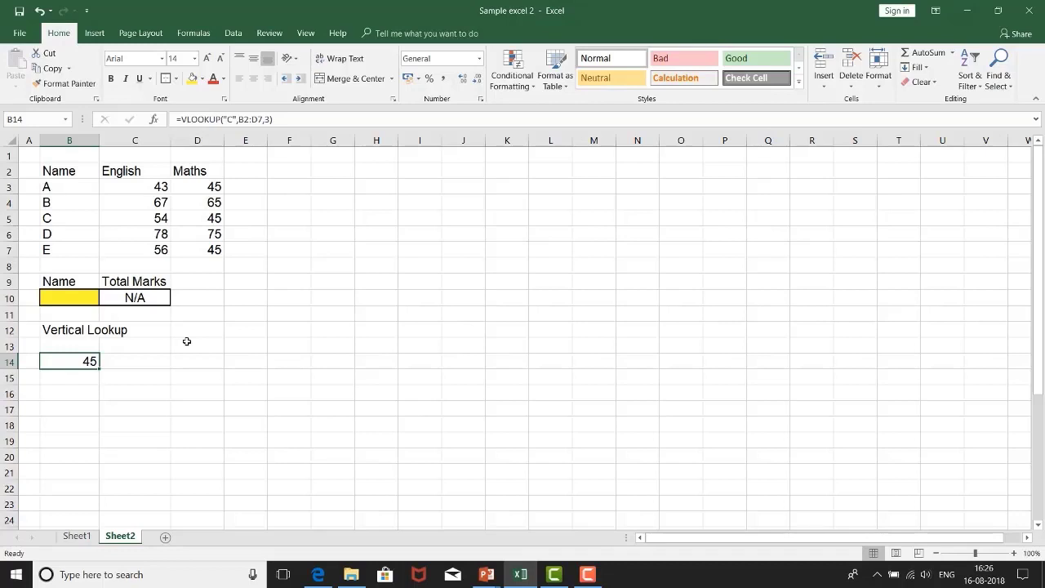
left_click(225, 119)
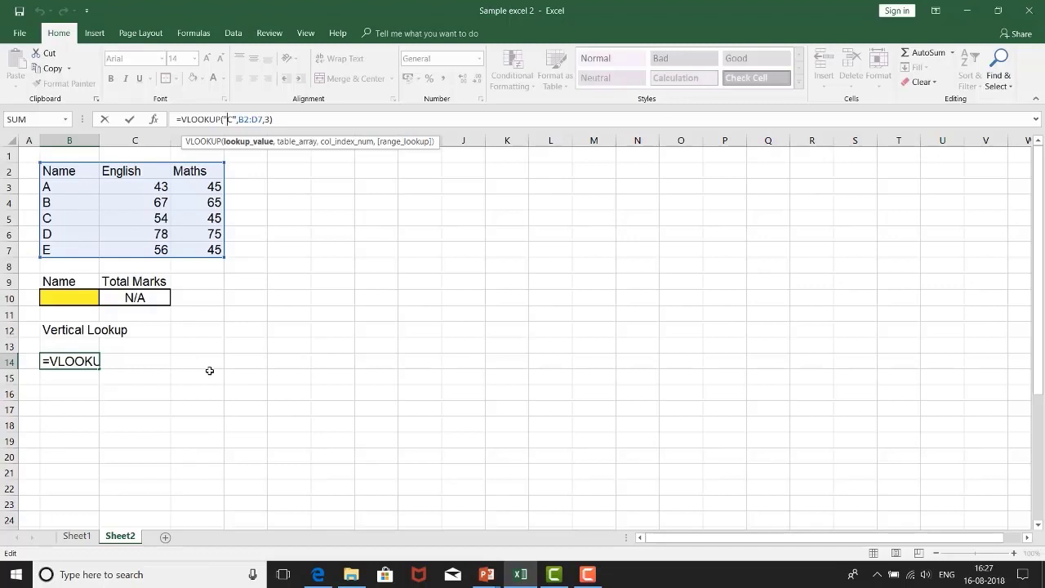
left_click(253, 120)
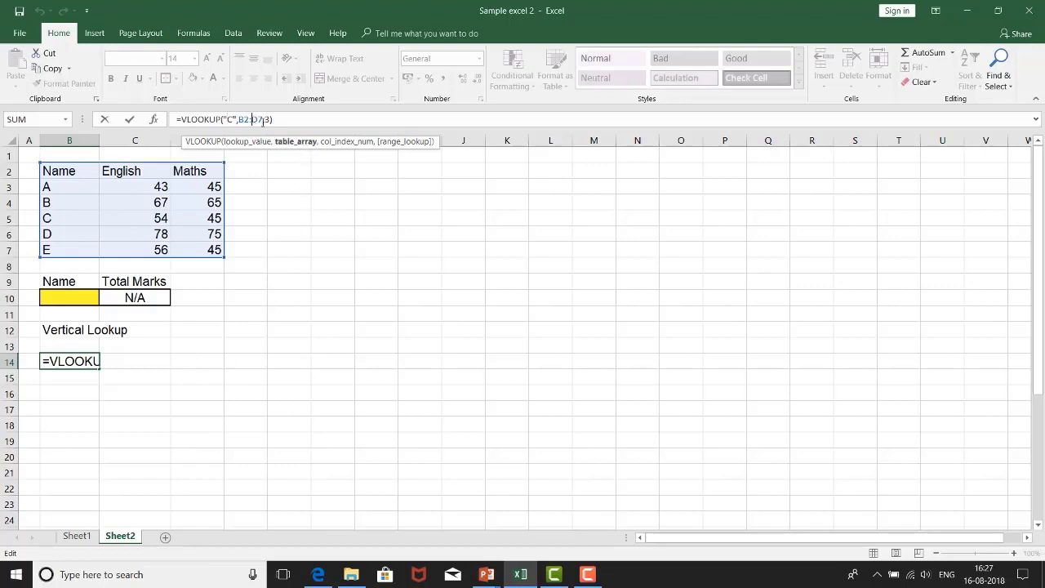
left_click(265, 119)
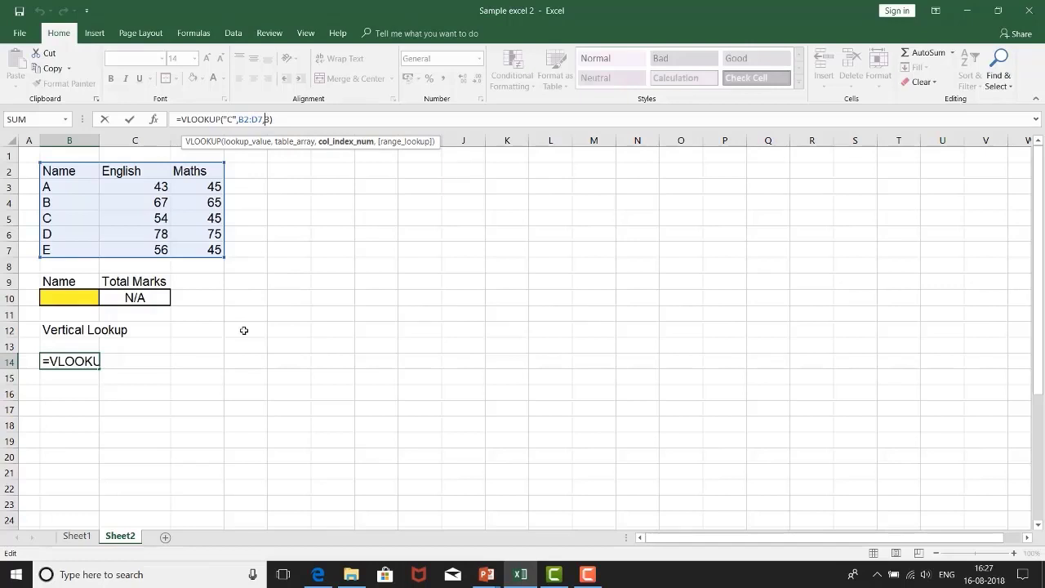
key("ctrl+Return")
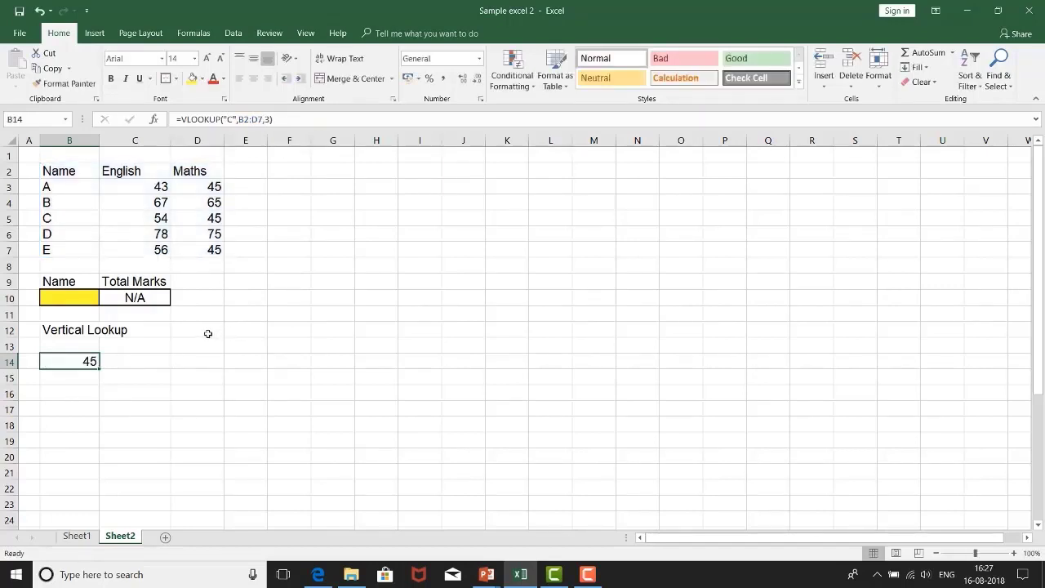
left_click(53, 167)
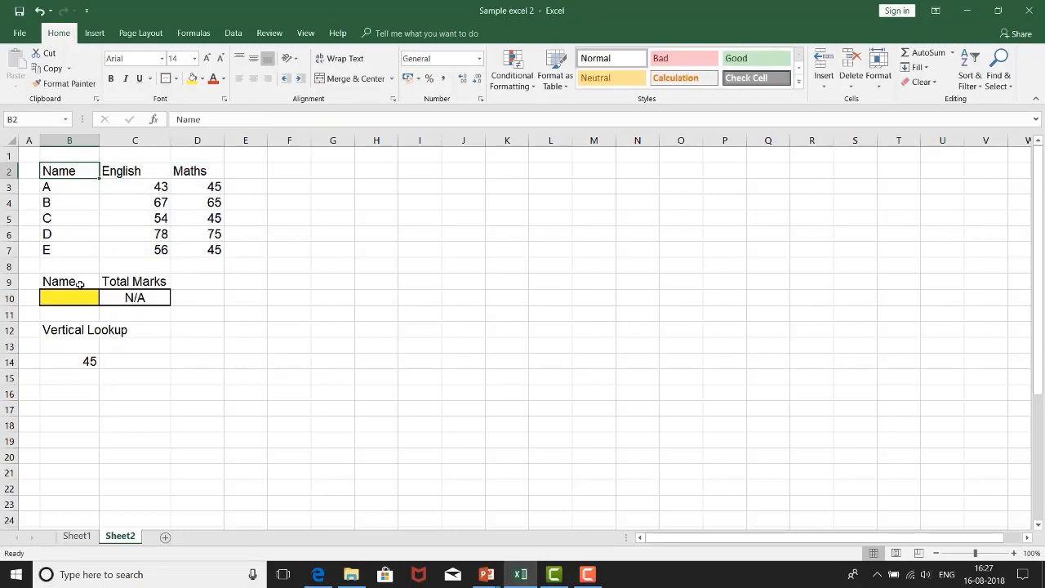
Step: Check the English and Maths column headings and name C against the VLOOKUP formula in B14
left_click(149, 172)
left_click(209, 169)
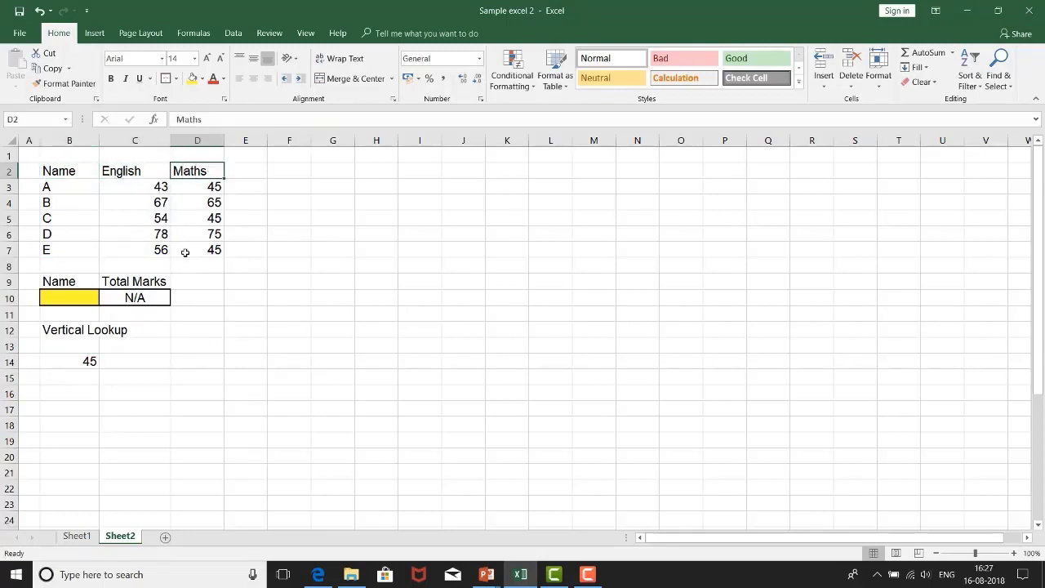
left_click(65, 363)
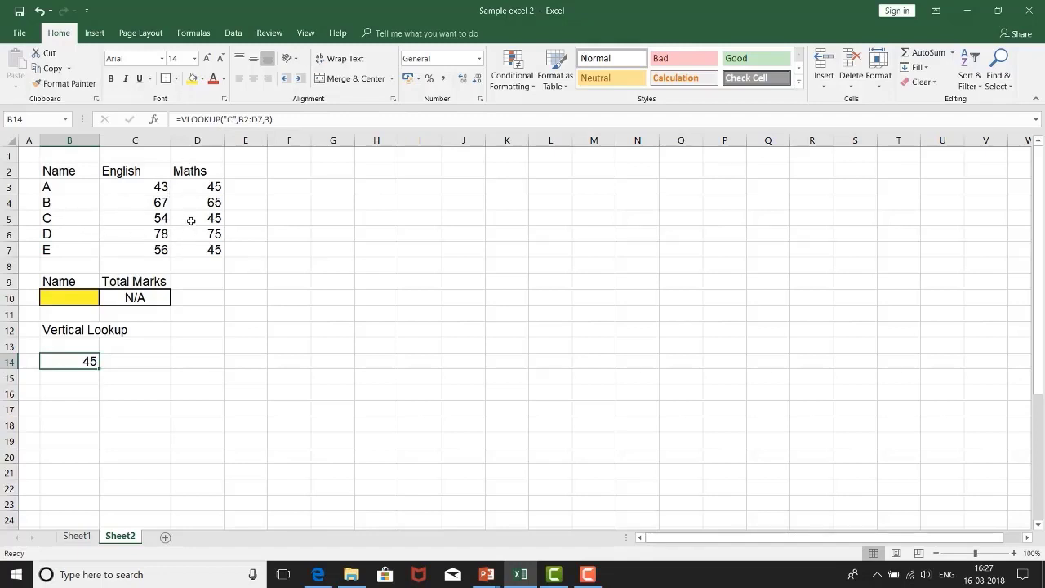
left_click(65, 218)
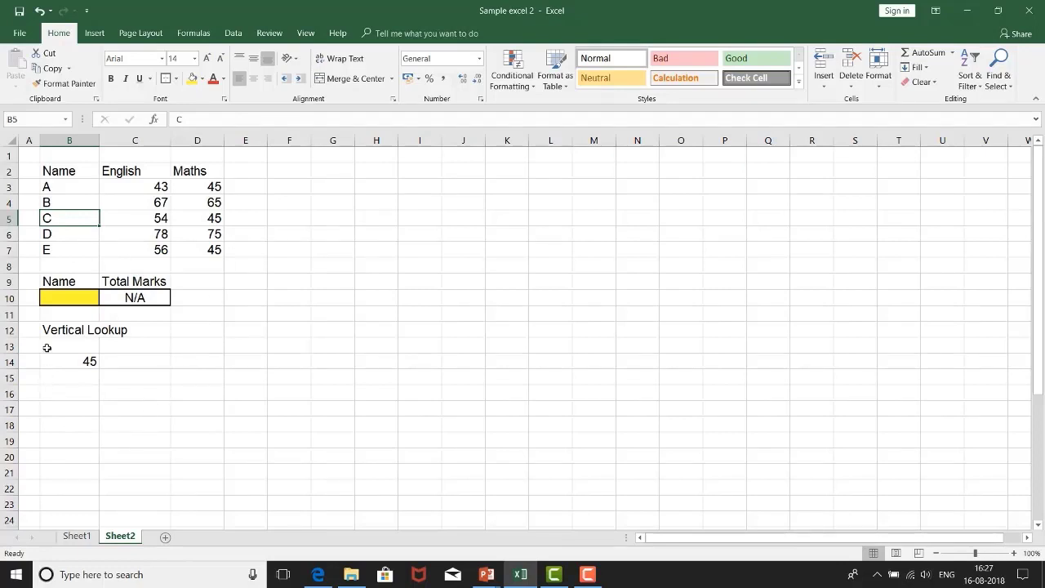
Step: Enter the heading "Horizontal lookup" in B16, below the vertical lookup block
left_click(62, 394)
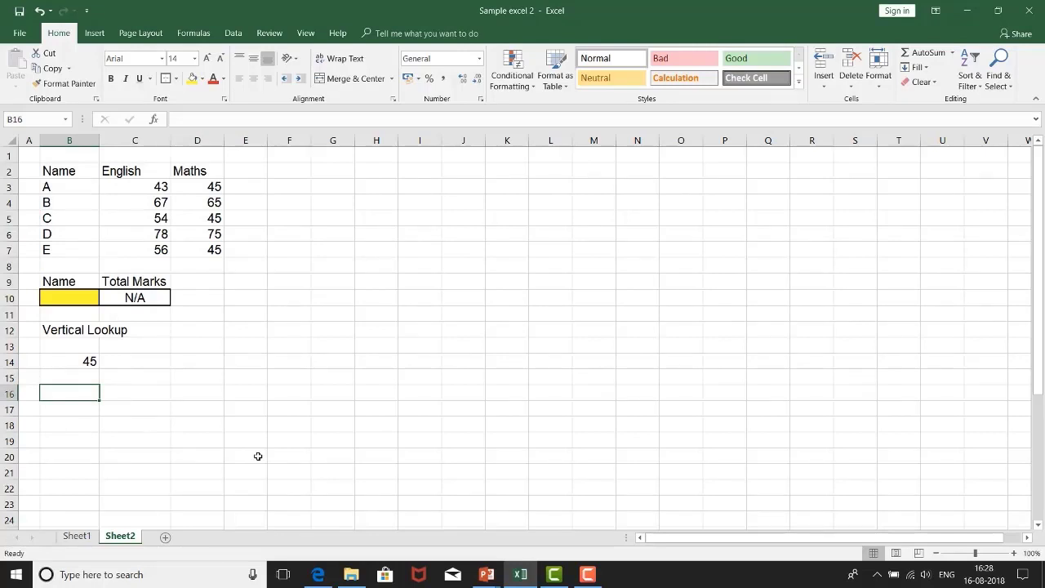
type("Hori")
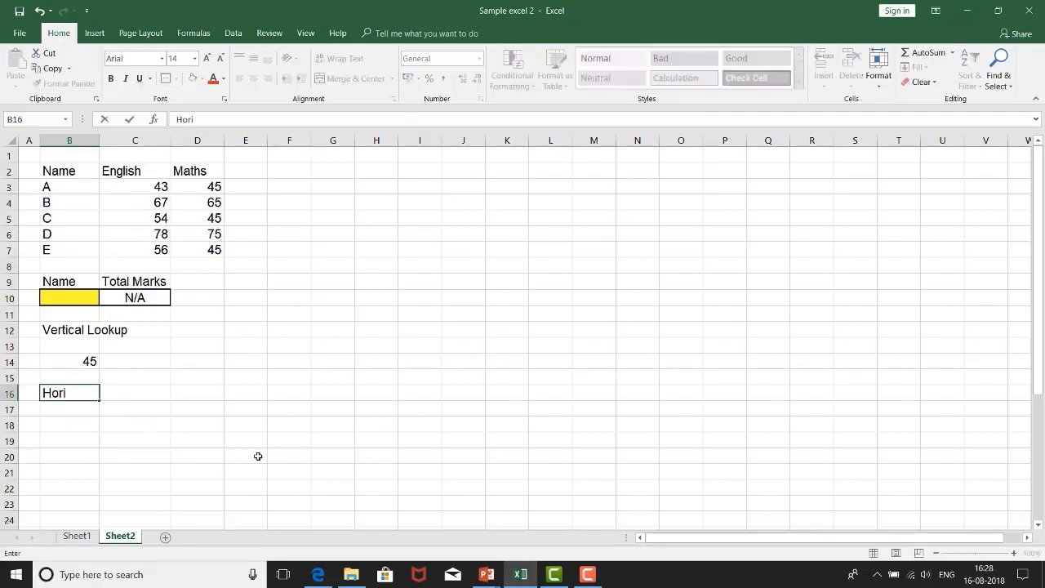
type("zontal lookup")
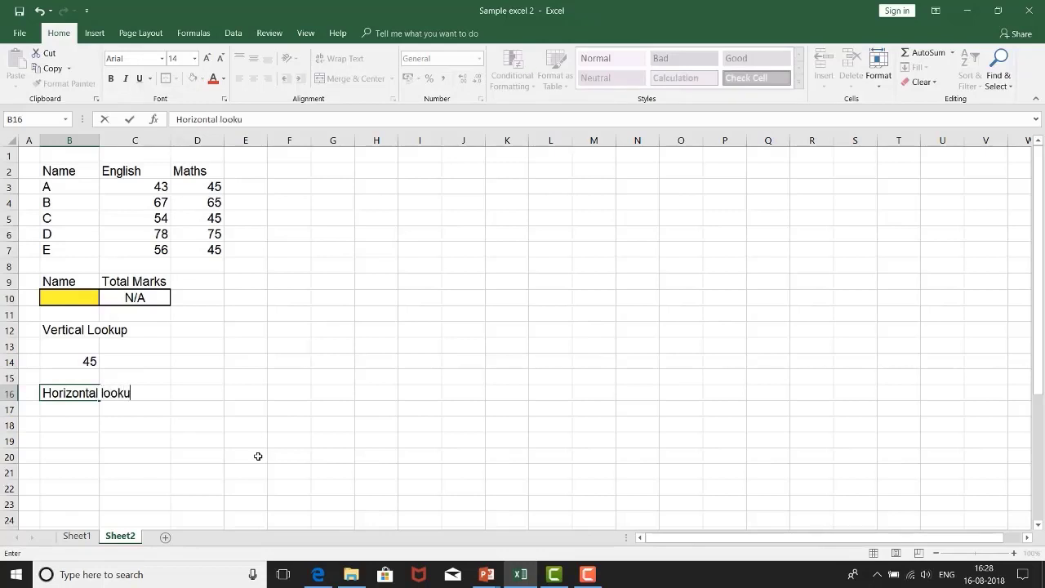
key("Return")
key("Return")
Step: Start an hlookup formula in B18 with "Maths" in double quotes as the lookup value
type("=")
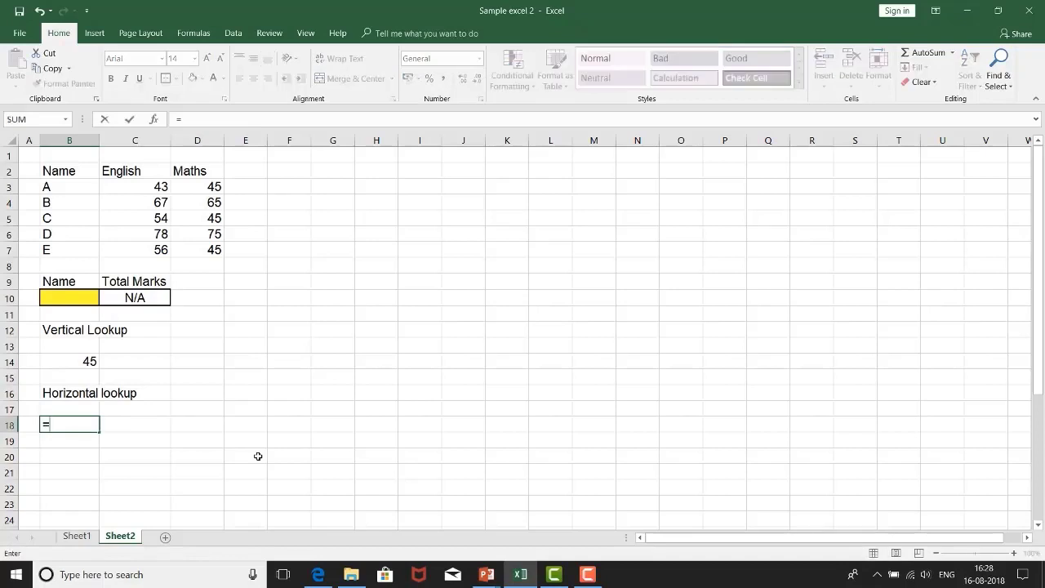
type("hlo")
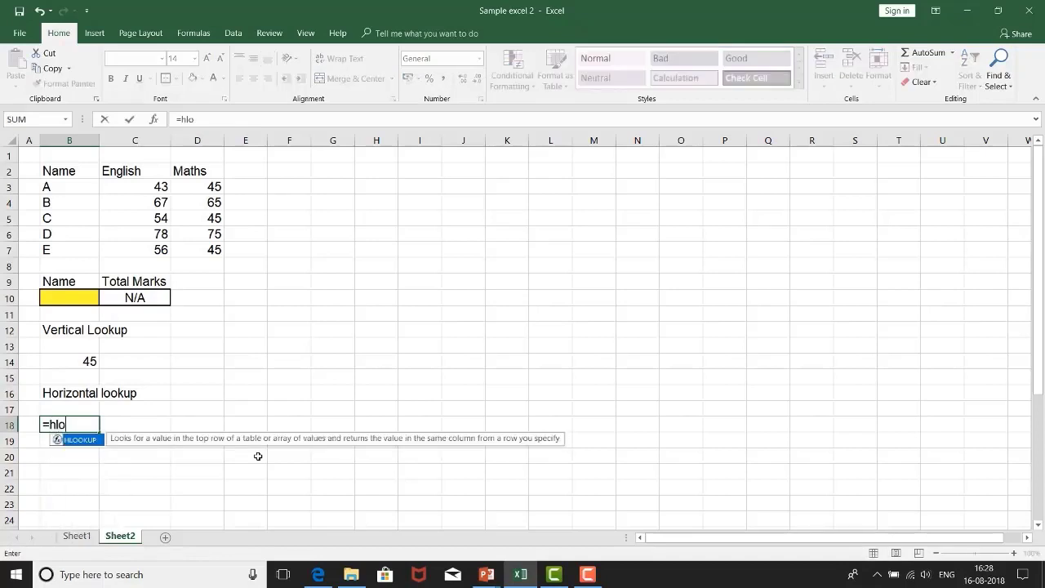
type("okup(")
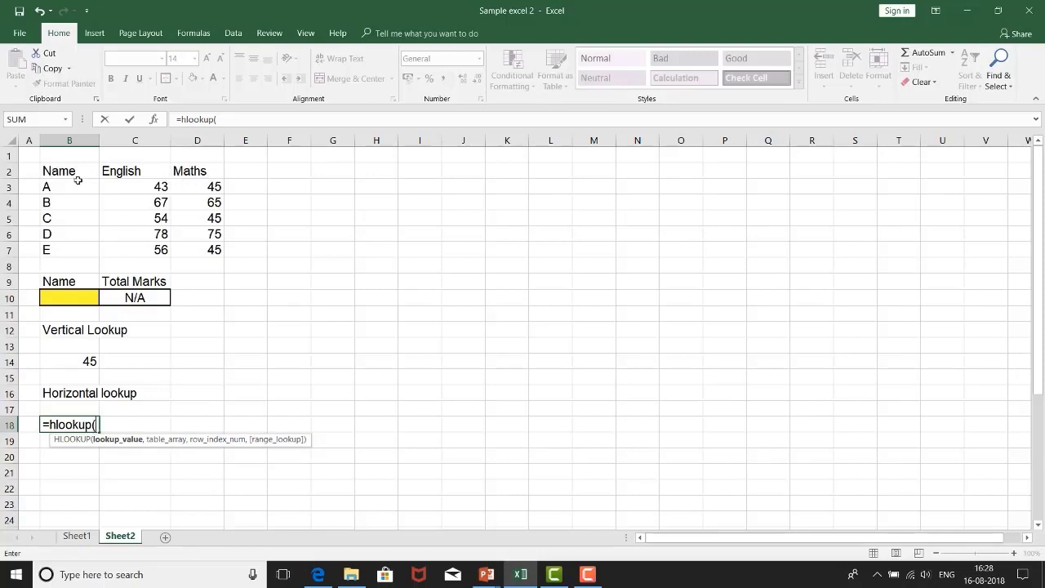
type("\"Maths\",")
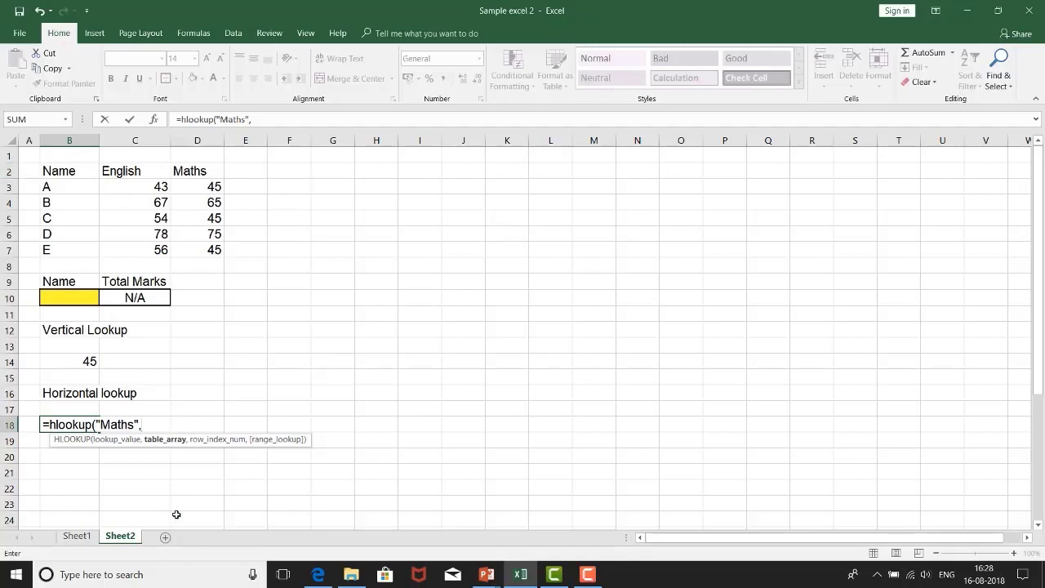
Step: Add B2:D7 as the table array and 4 as the row index, close the hlookup, and enter the formula
left_click_drag(84, 170, 215, 249)
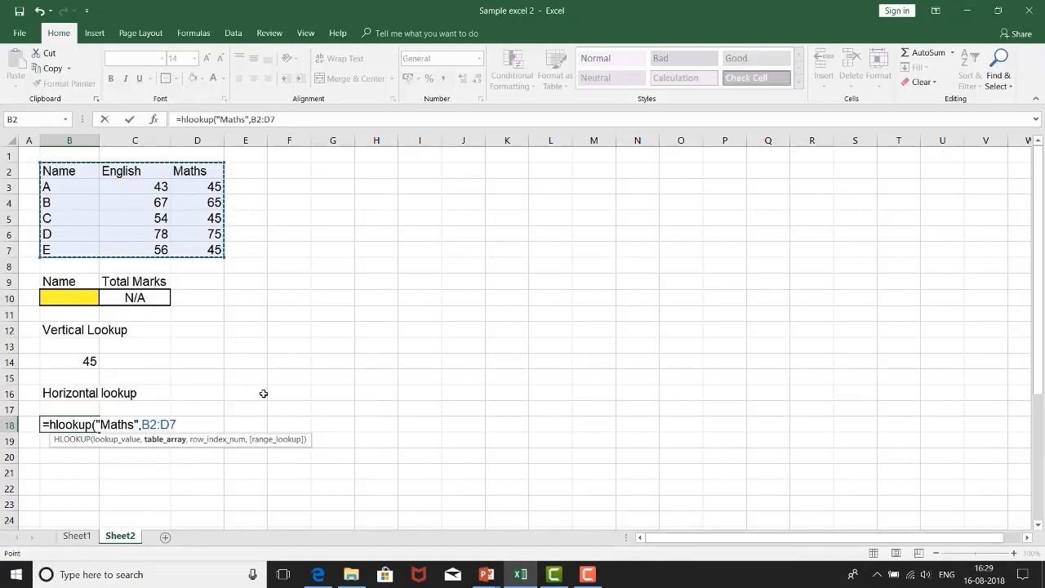
type(",")
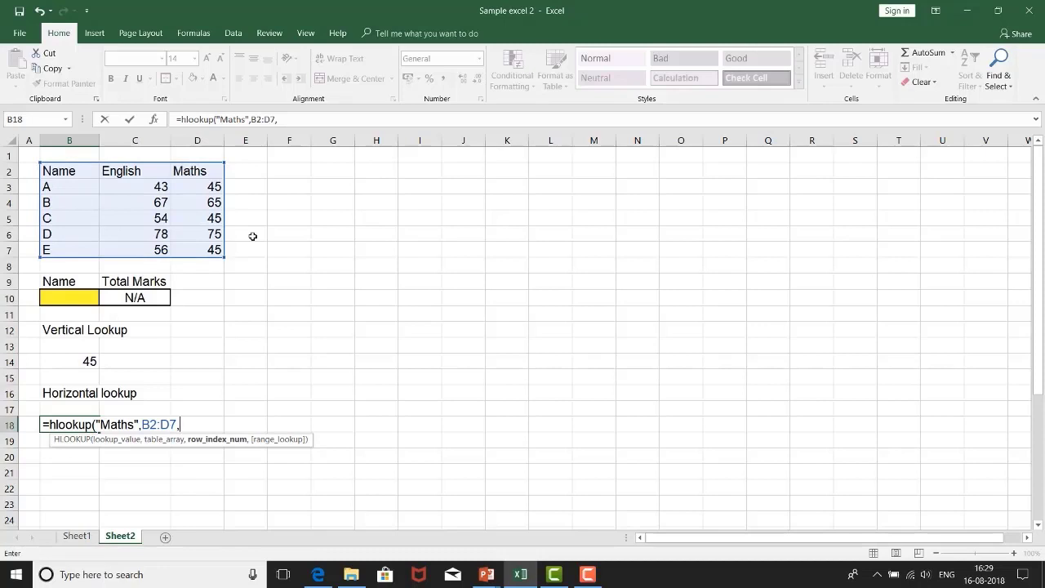
type("4")
type(")")
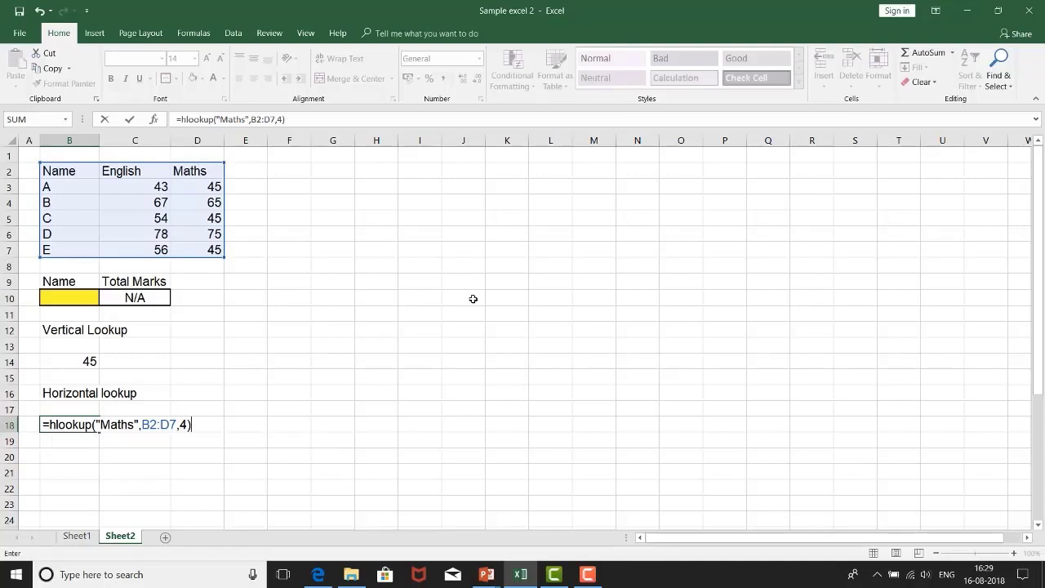
key("Return")
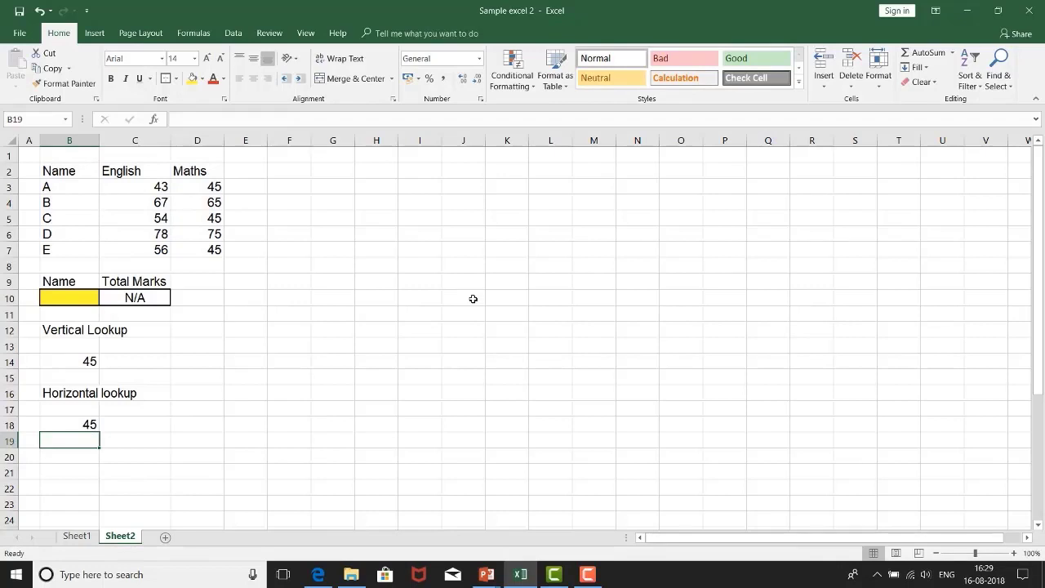
Step: Compare the HLOOKUP formula in B18 with the VLOOKUP formula in B14
key("Up")
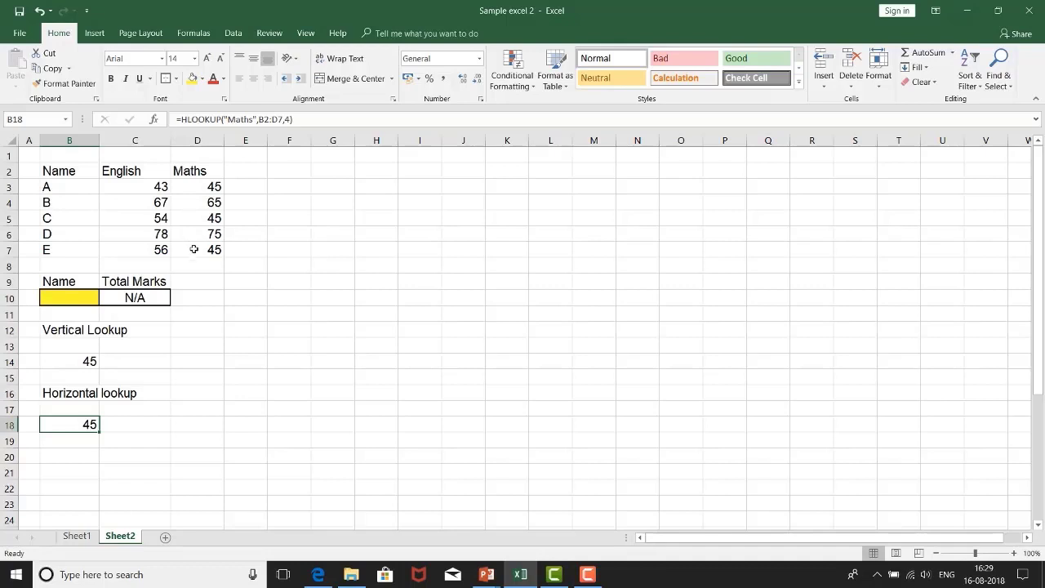
left_click(88, 361)
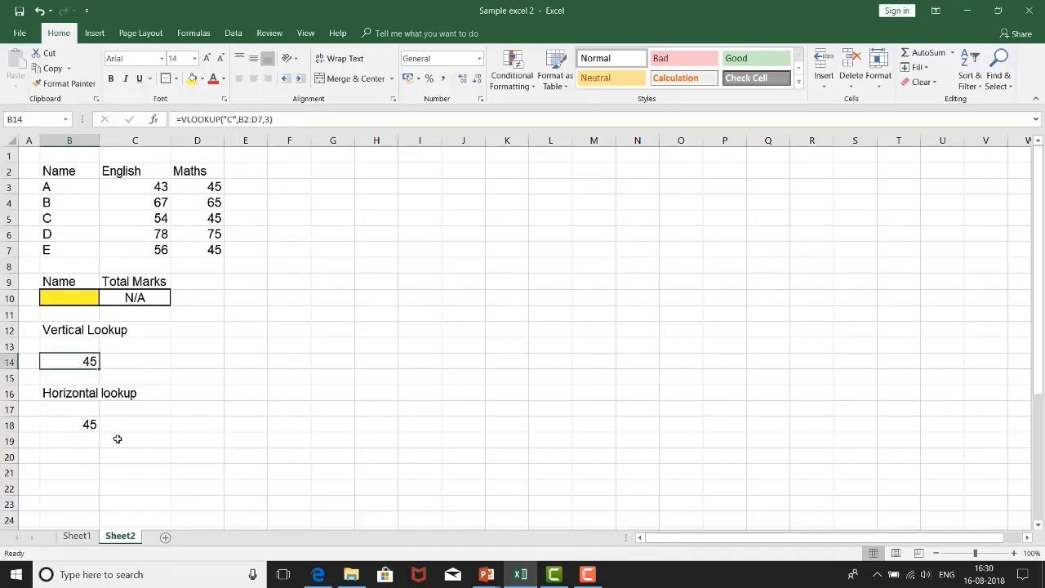
left_click(69, 422)
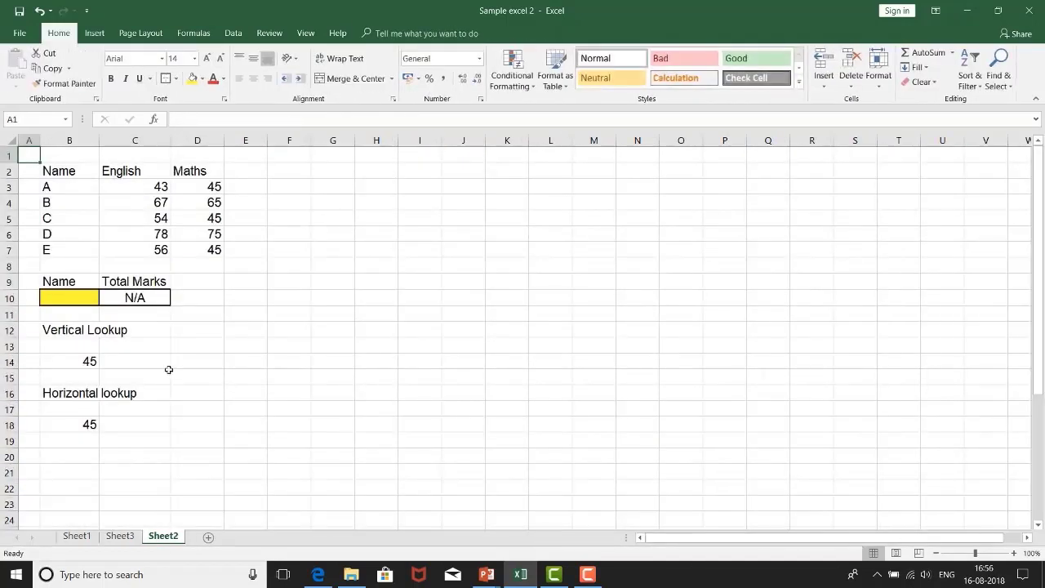
left_click(301, 252)
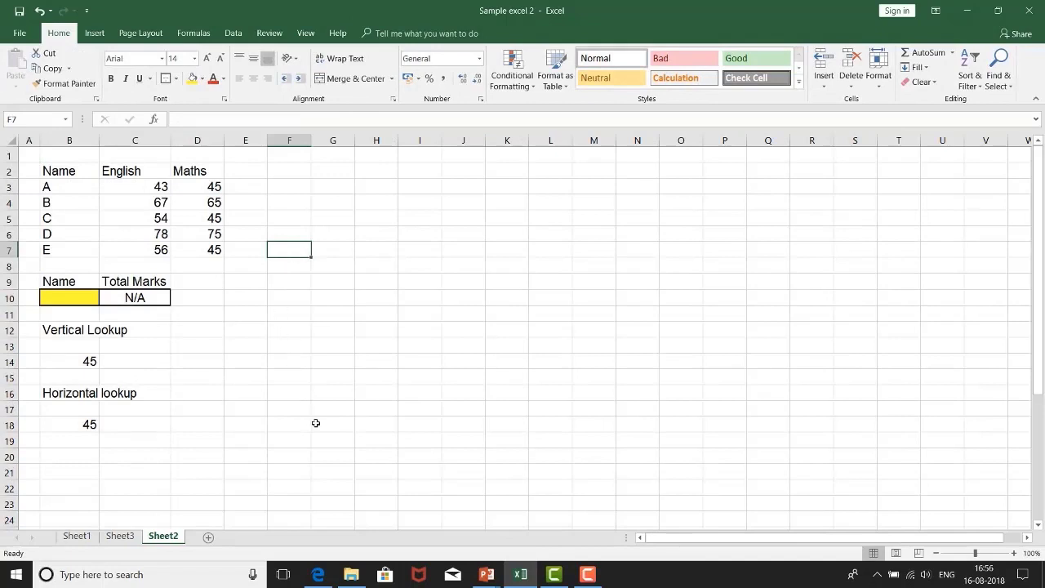
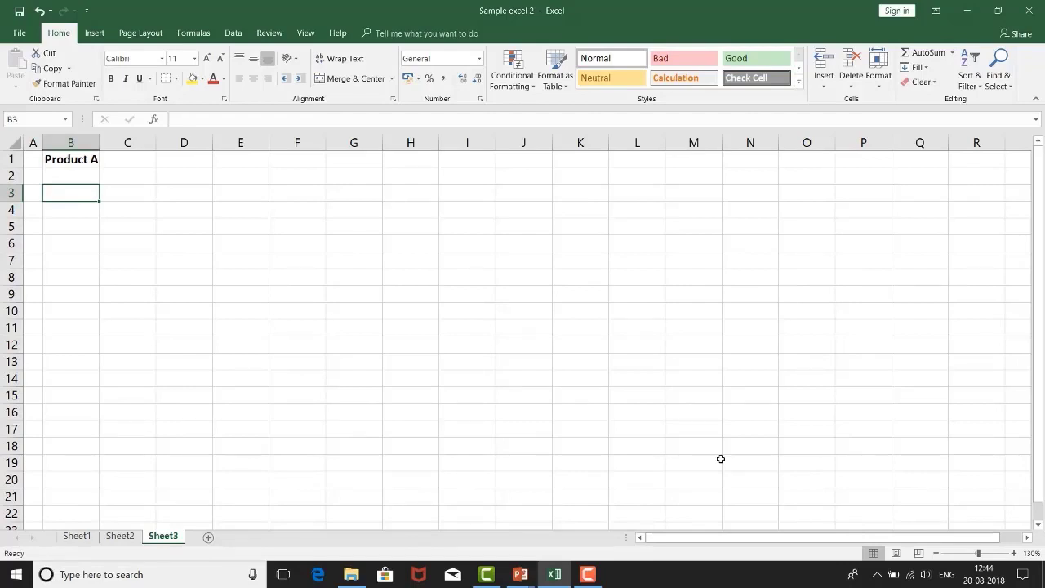
Step: Enter the heading Volume in B3 and the value 1000 below it in B4
type("s")
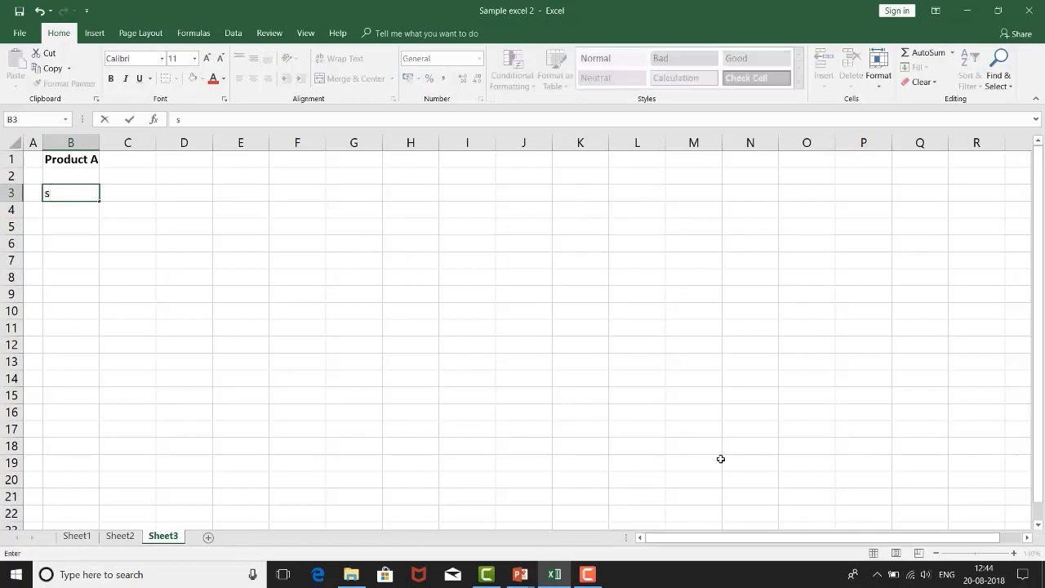
key("Escape")
type("Volume")
key("Return")
type("1000")
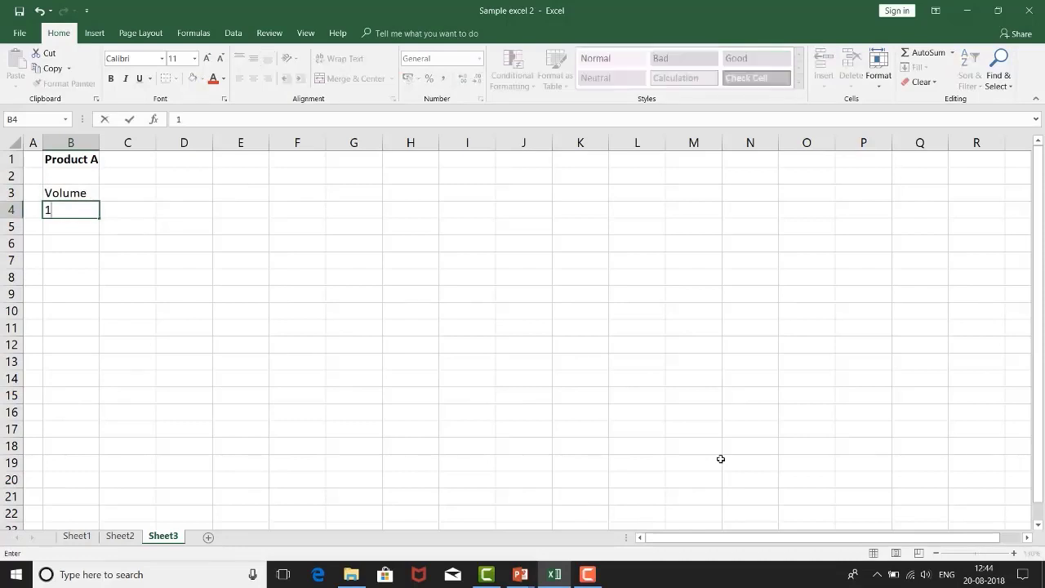
Step: Enter the headings Price in C3 and Sales in D3, and the formula =B4*C4 in D4
key("Up")
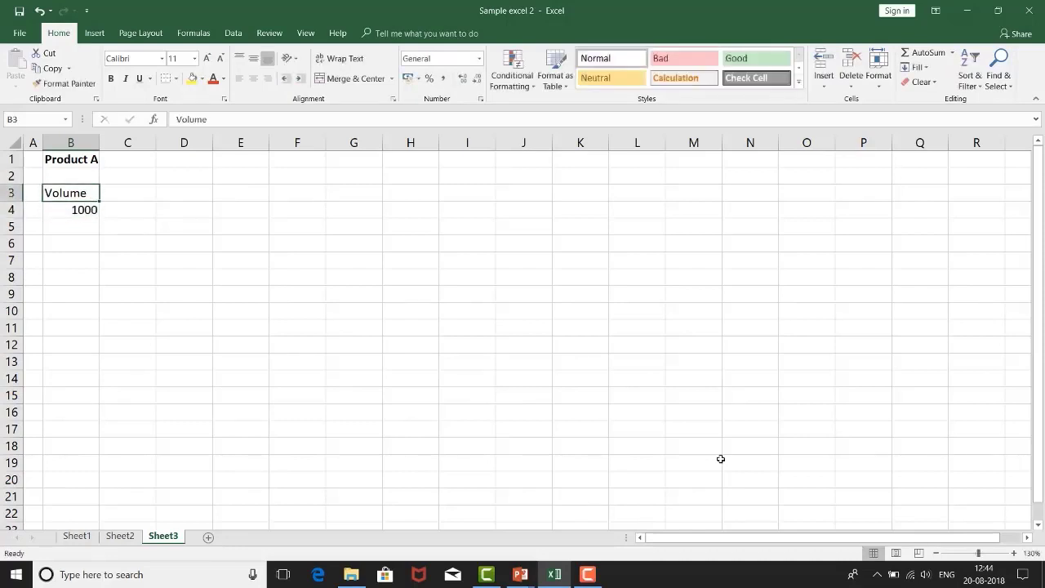
key("Right")
type("Pr")
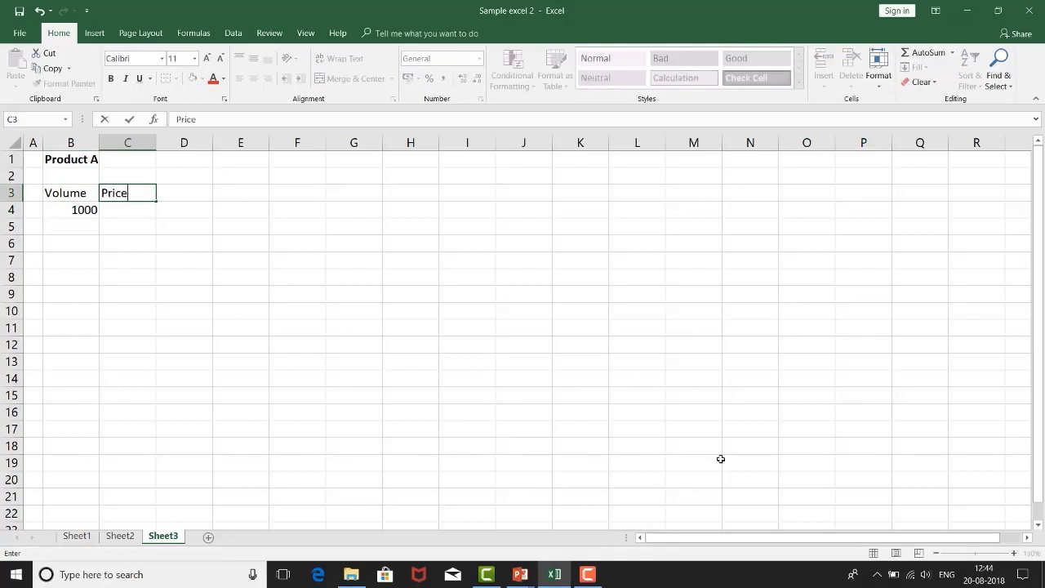
key("Right")
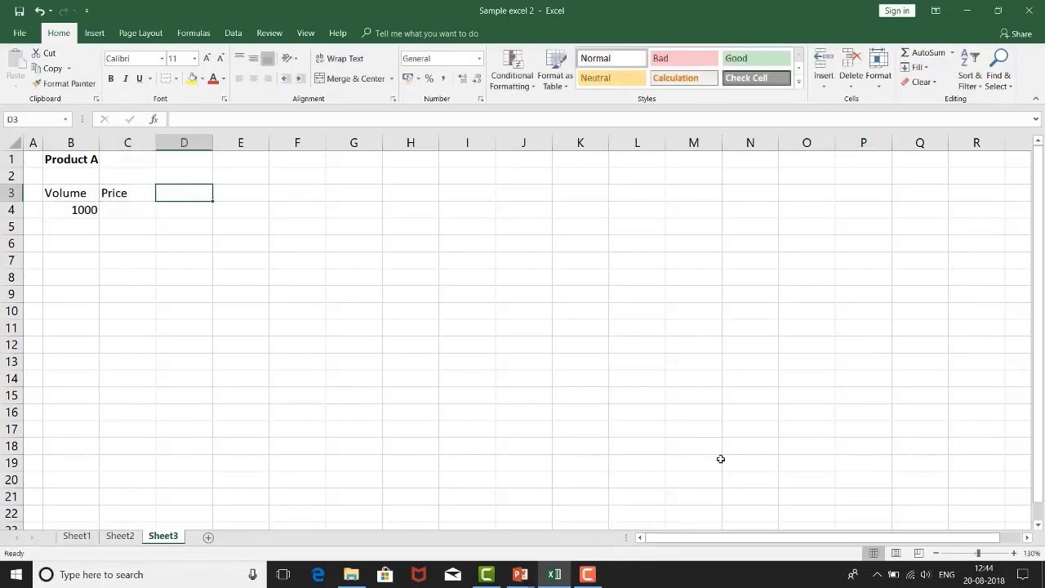
type("Sales")
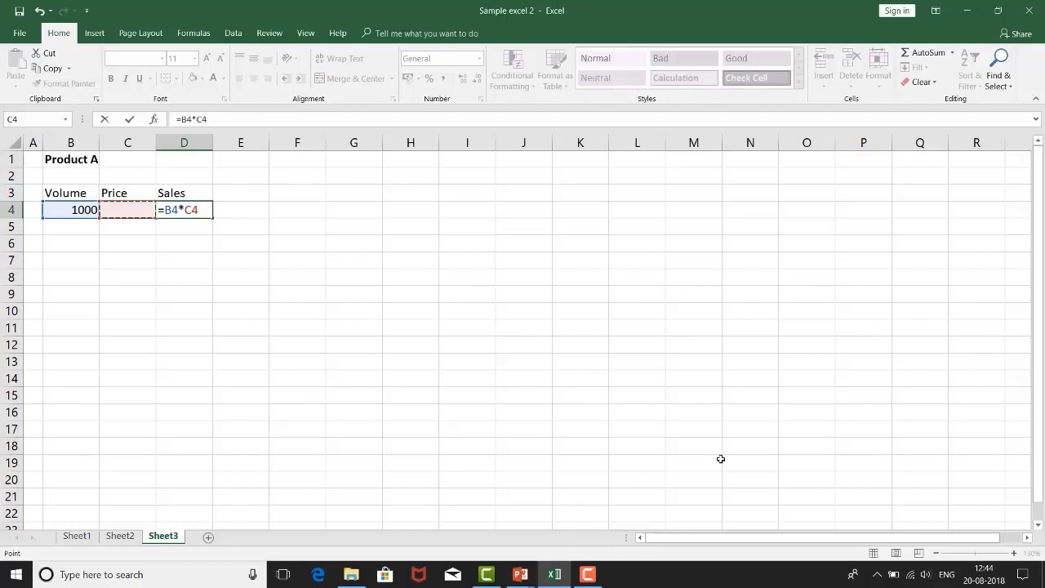
key("Return")
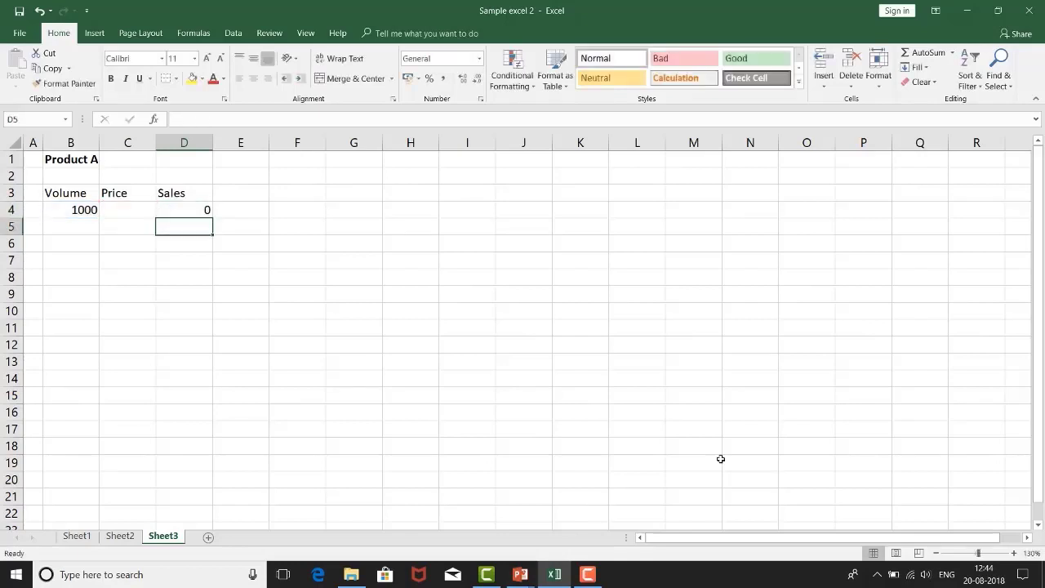
Step: Centre the Volume, Price and Sales headings in B3:D3 and make them bold
key("Up")
key("Left")
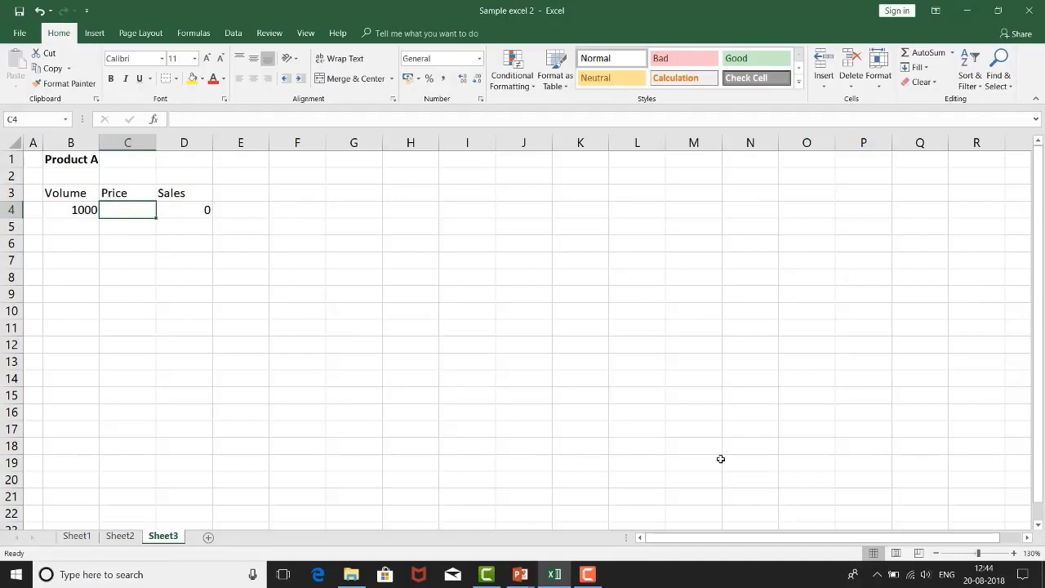
key("Up")
key("Left")
key("shift+Right")
key("shift+Right")
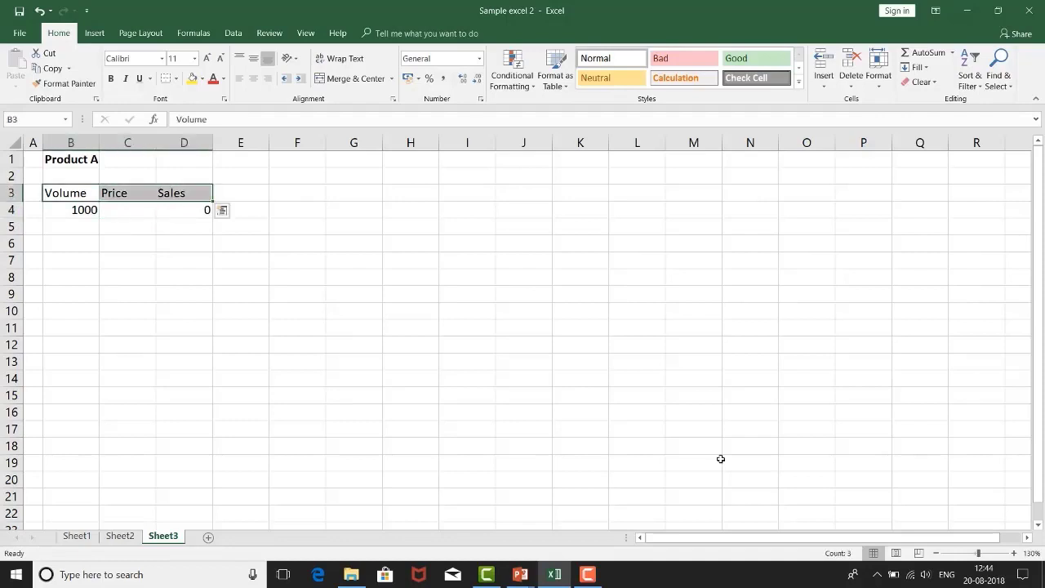
left_click(253, 79)
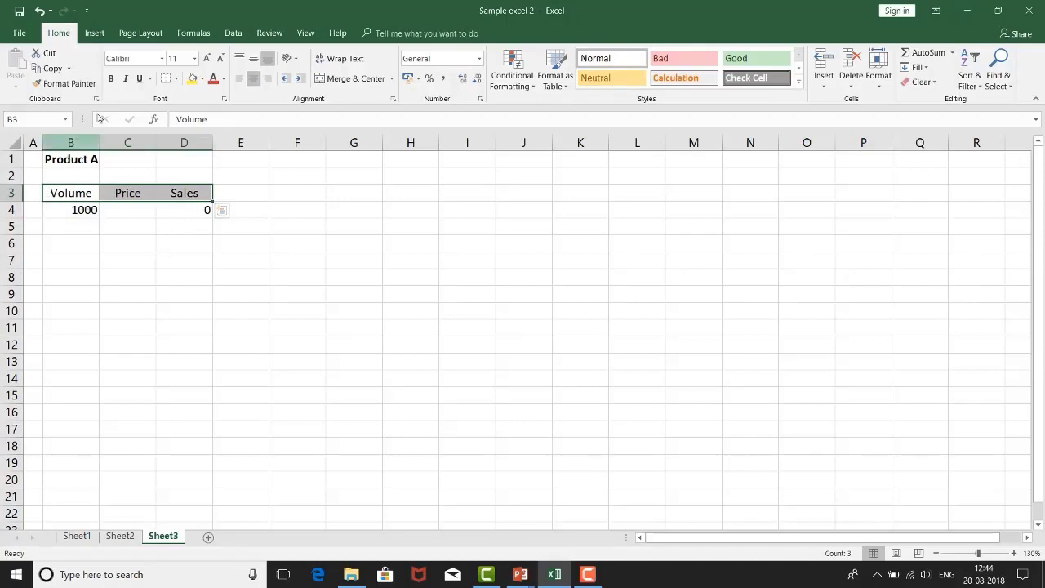
left_click(111, 78)
Step: Enter a price of 20 in C4
left_click_drag(72, 212, 78, 198)
left_click(116, 198)
left_click(129, 211)
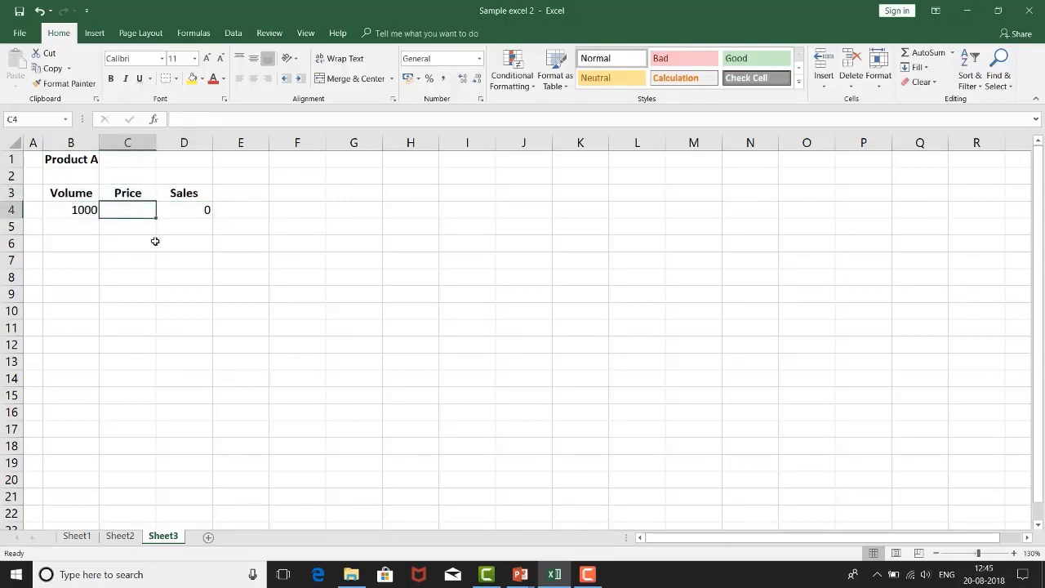
type("20")
key("Return")
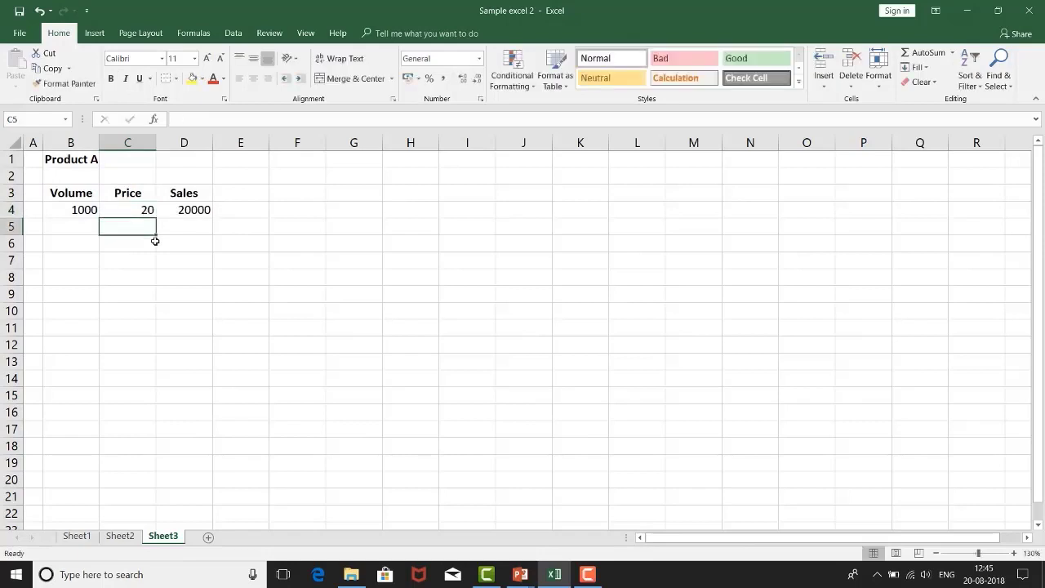
Step: Format the figures in B4:D4 with a thousands separator and no decimal places
left_click_drag(75, 210, 189, 211)
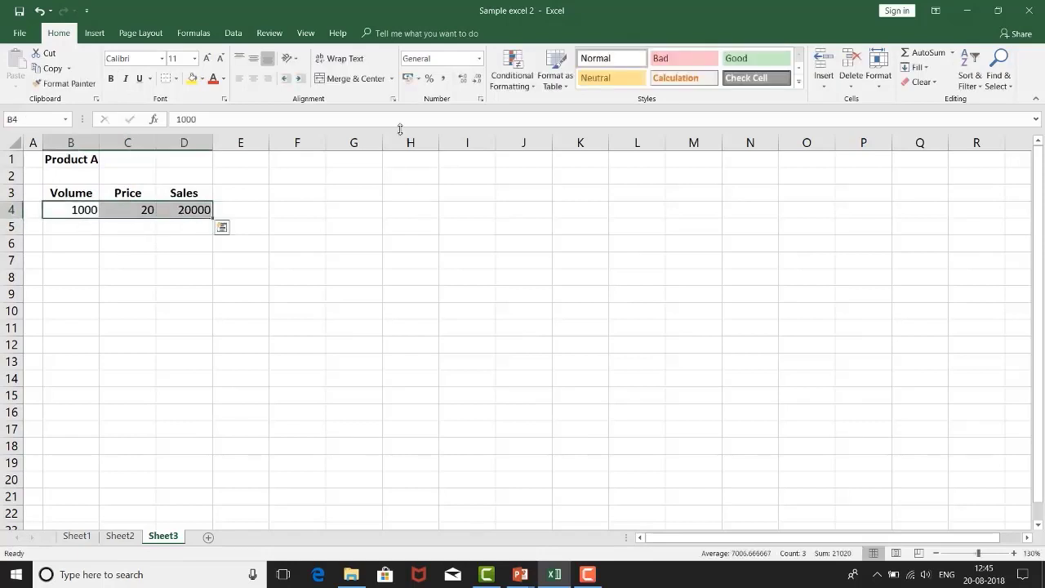
left_click(443, 78)
left_click(477, 79)
left_click(477, 78)
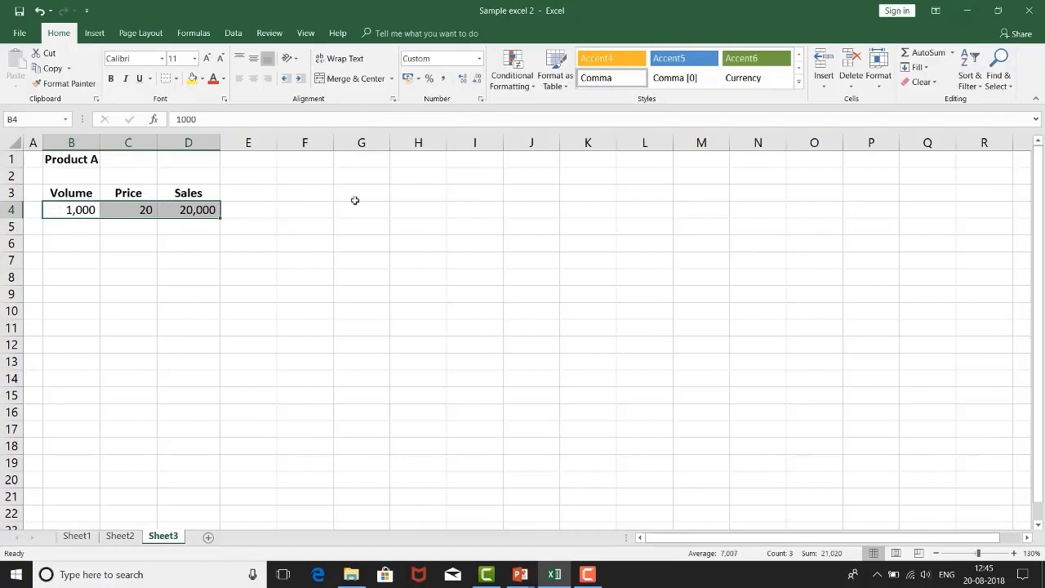
Step: Apply all borders to the Volume, Price and Sales table in B3:D4
left_click_drag(179, 286, 179, 276)
left_click_drag(54, 191, 188, 210)
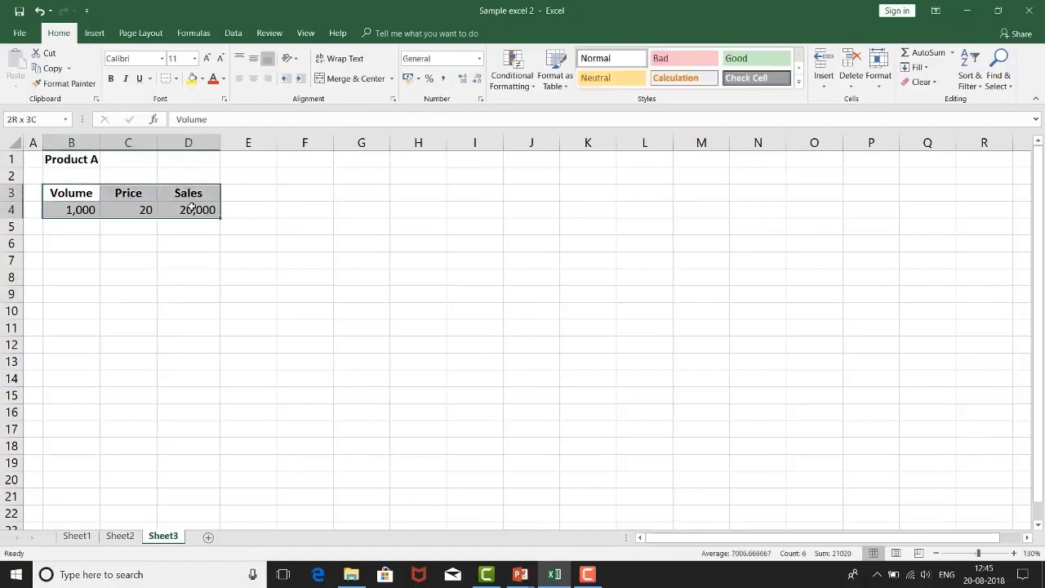
left_click(152, 240)
left_click(84, 210)
left_click_drag(84, 208, 196, 209)
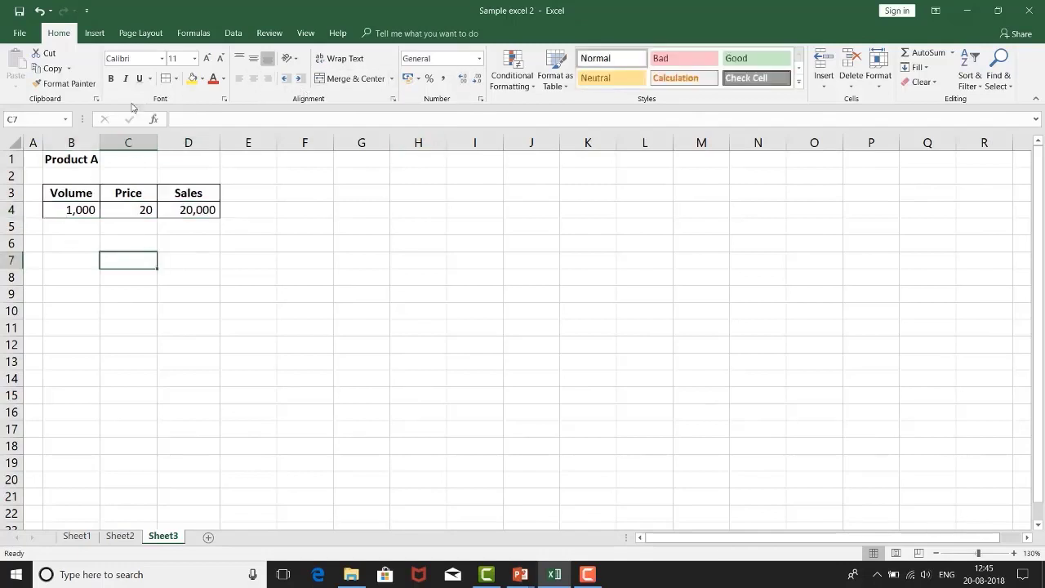
Step: Hide the gridlines on Sheet3
left_click(94, 33)
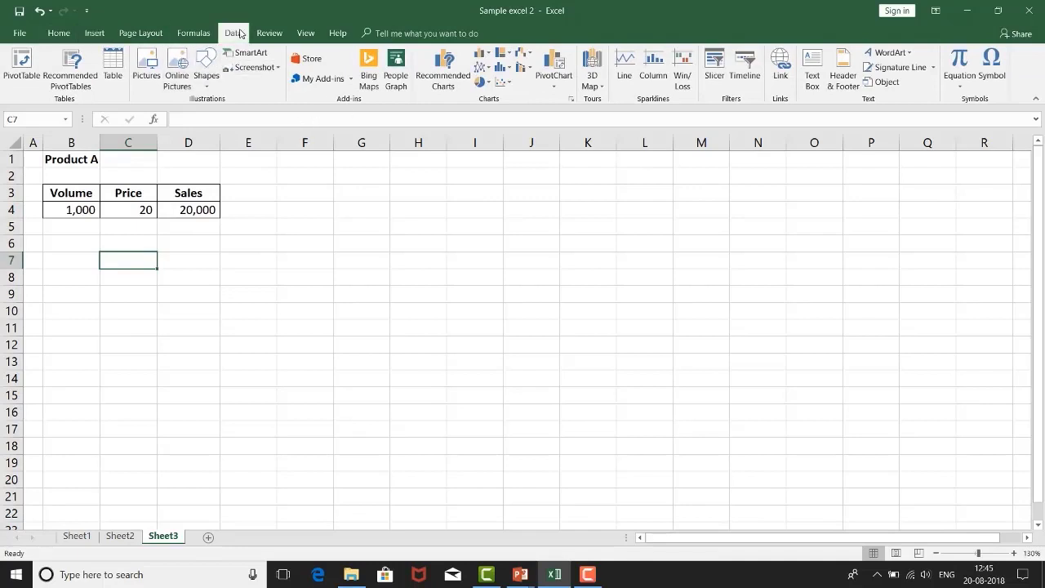
left_click(233, 33)
left_click(305, 34)
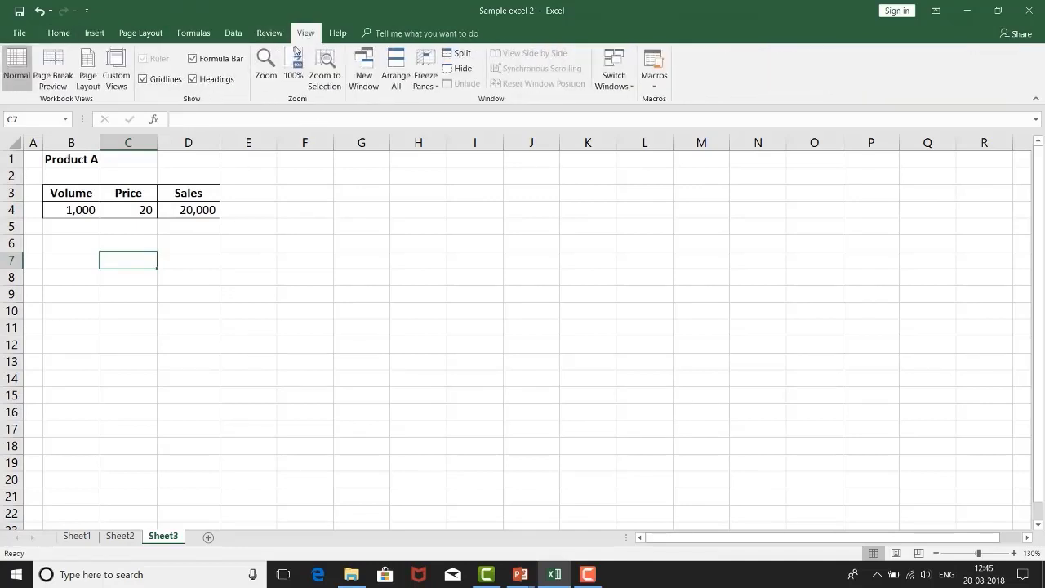
left_click(143, 80)
left_click(72, 274)
left_click(38, 157)
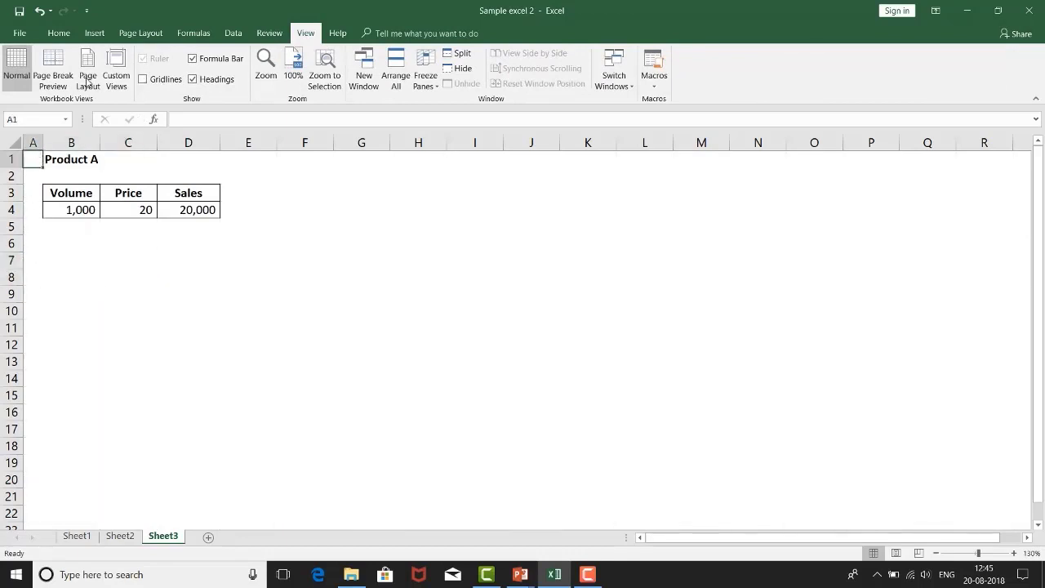
Step: View the available border options for the table B3:D4 without applying any
left_click(59, 33)
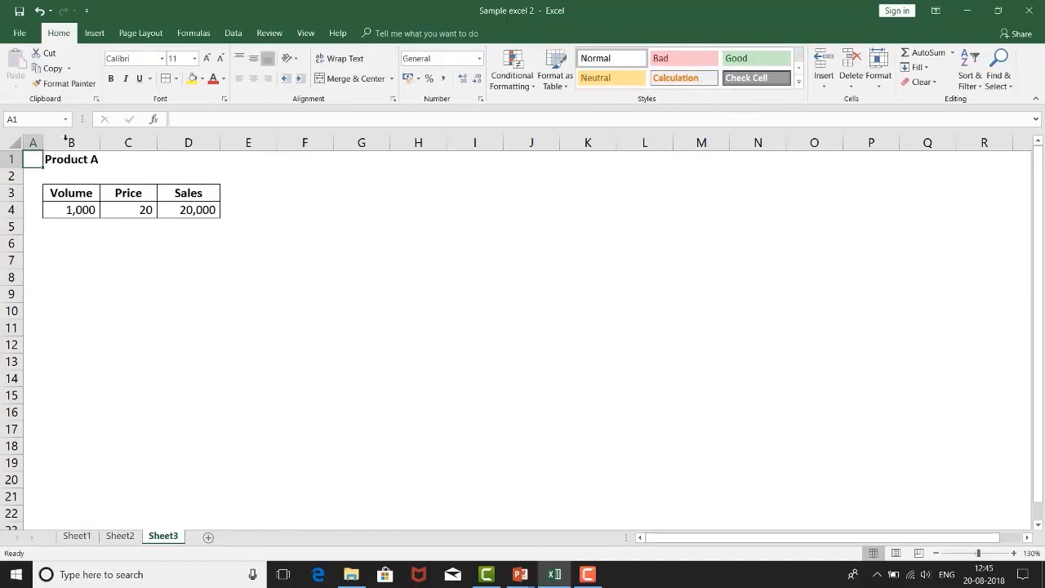
left_click_drag(60, 200, 200, 211)
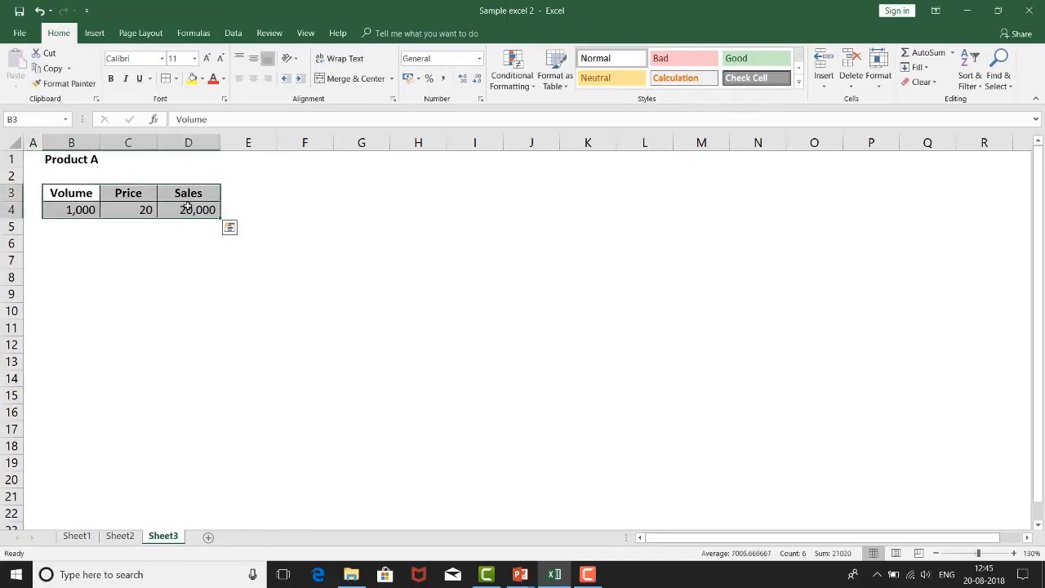
left_click(176, 79)
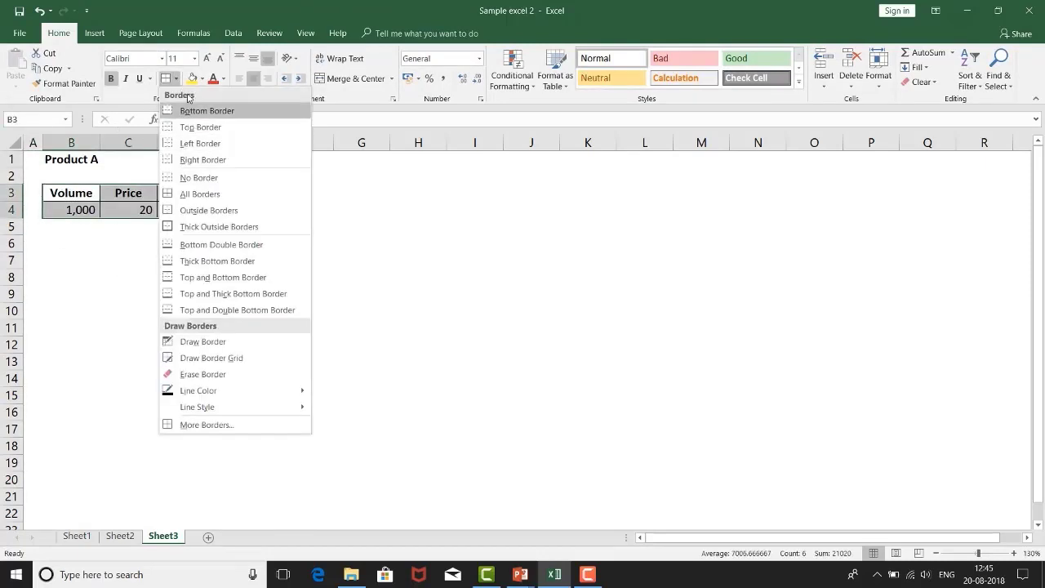
left_click(45, 288)
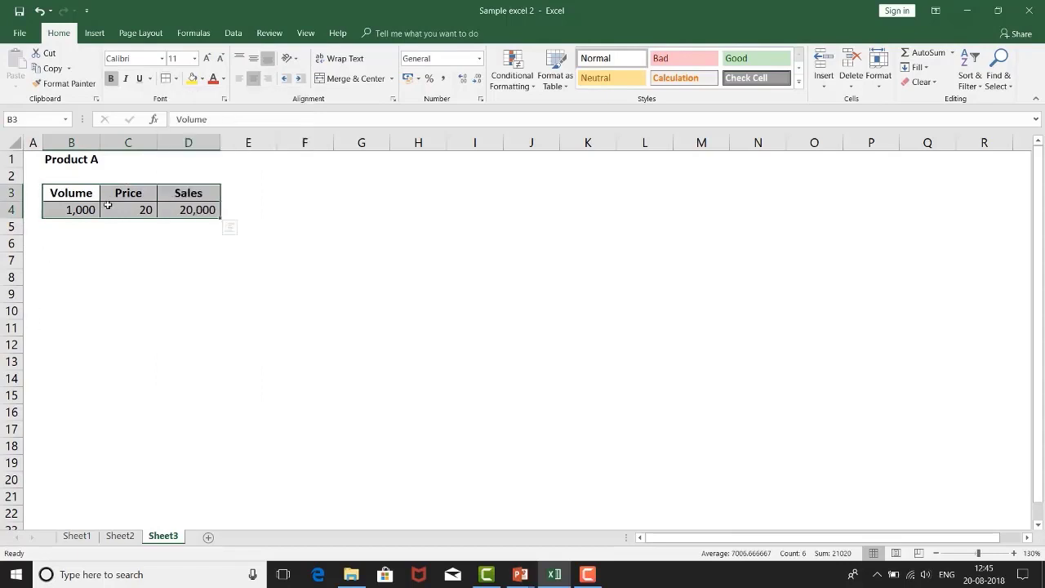
Step: Show the gridlines on Sheet3 again for comparison, hide them once more, and select B6
left_click(36, 160)
left_click(304, 34)
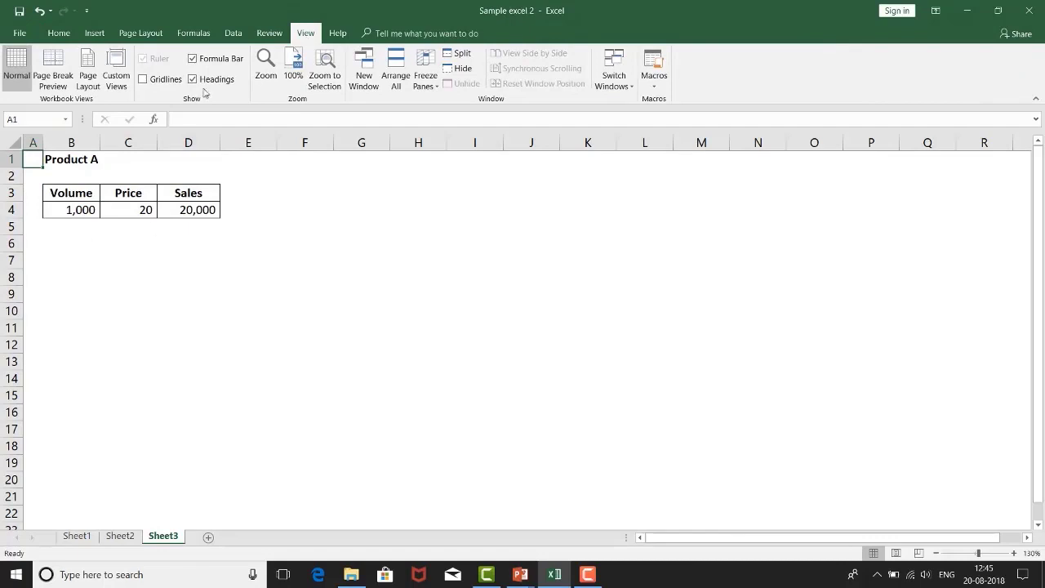
left_click(143, 79)
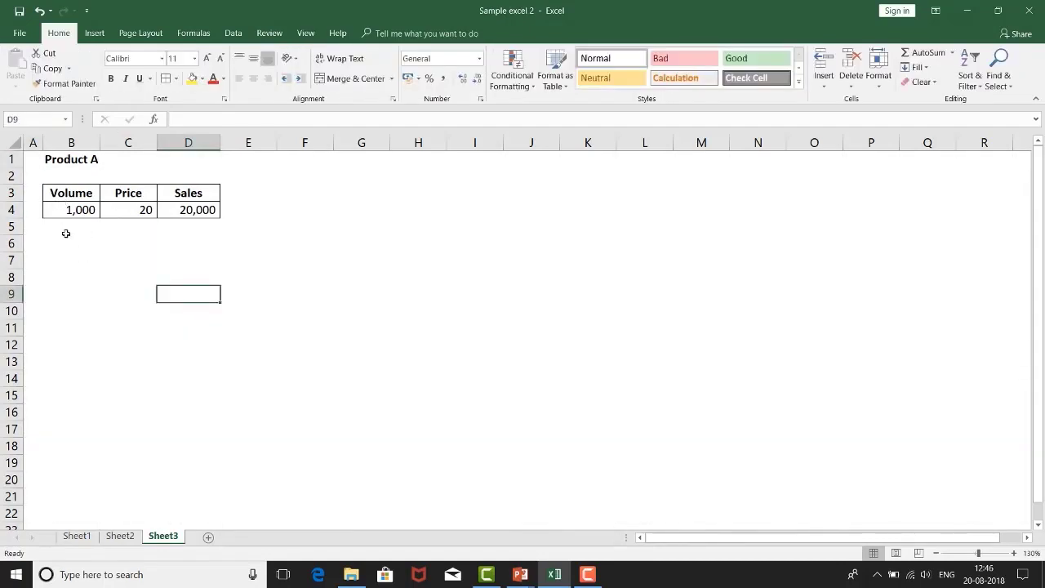
left_click(66, 233)
left_click(79, 246)
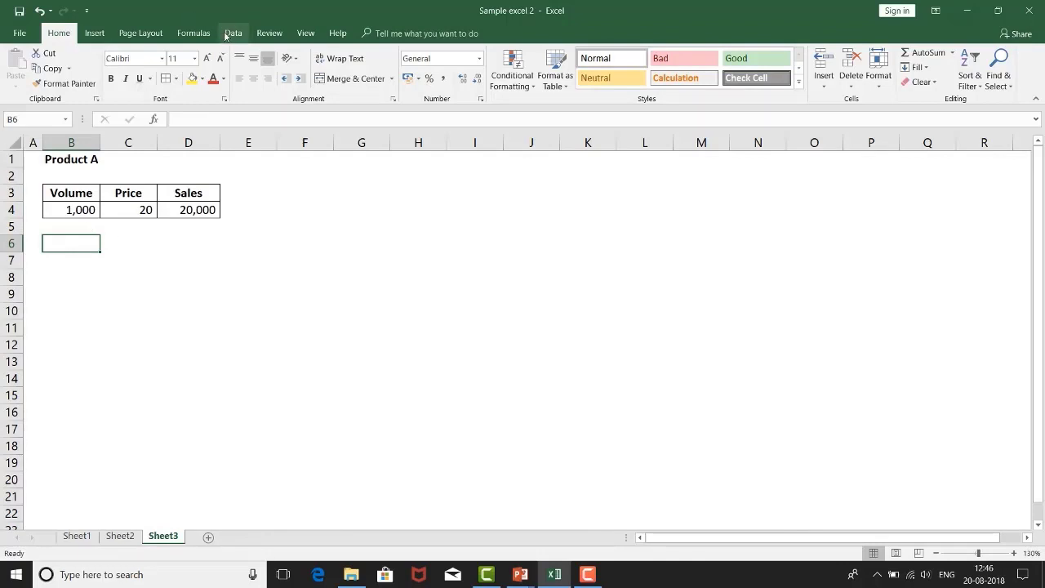
Step: Start a Goal Seek what-if analysis with the sales cell D4 as the set cell
left_click(230, 34)
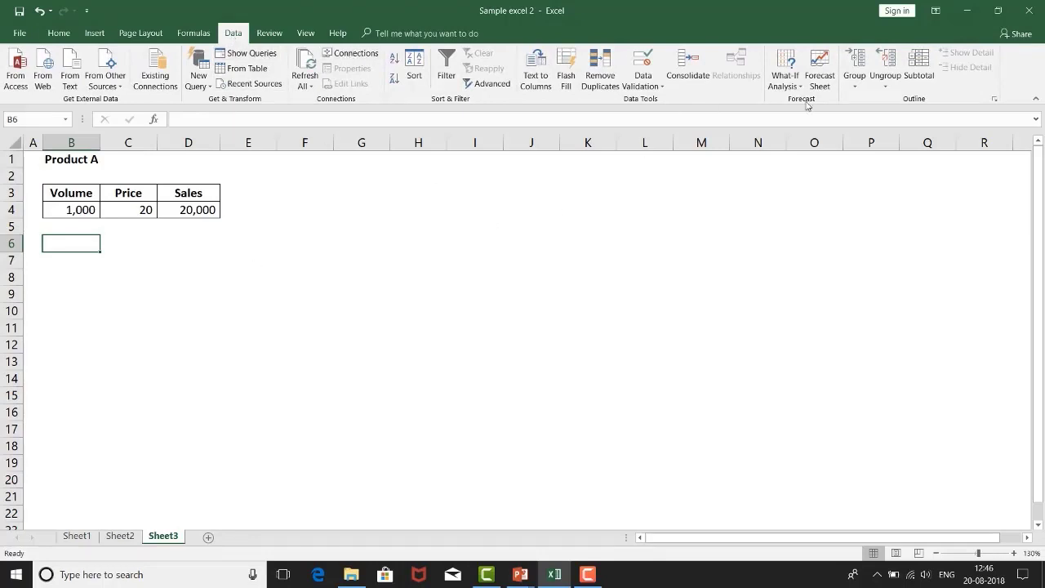
left_click(784, 80)
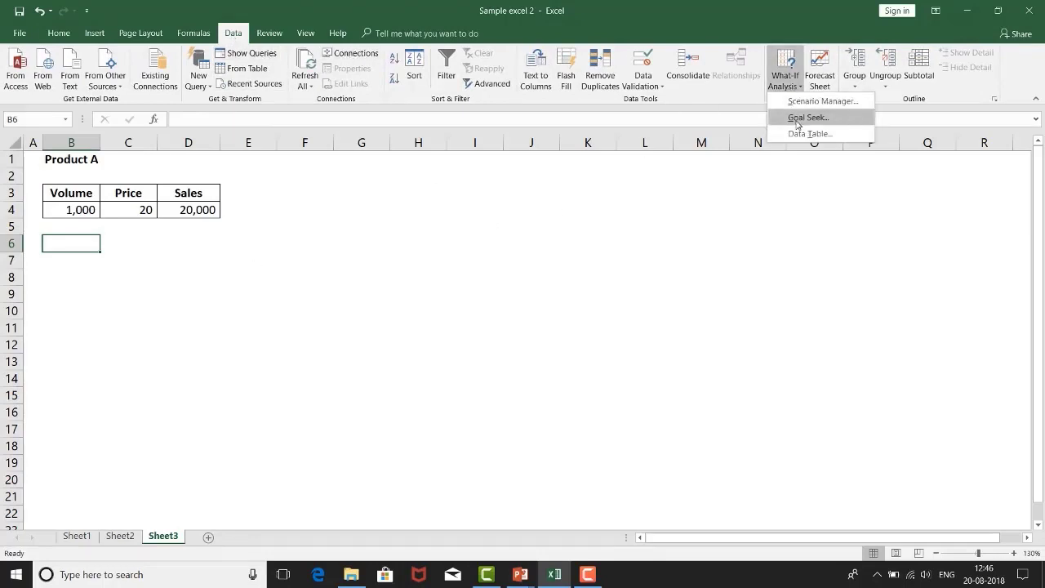
left_click(414, 307)
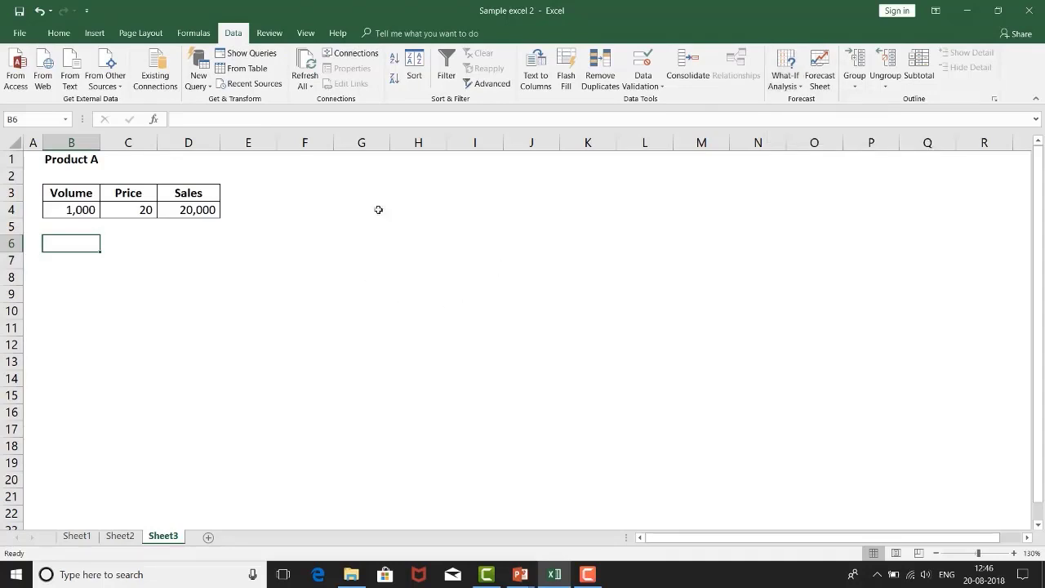
left_click(785, 80)
left_click(793, 114)
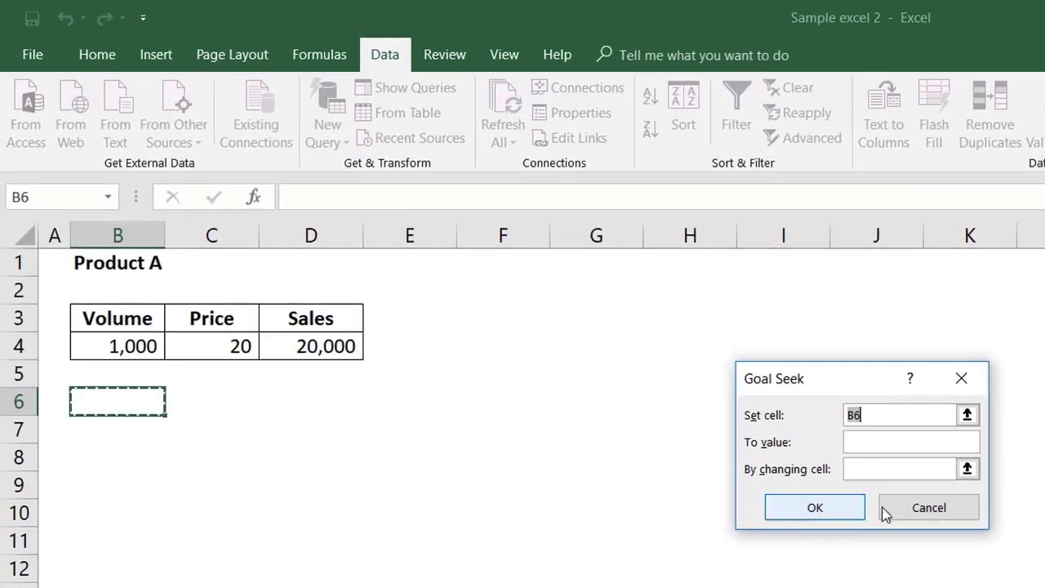
left_click(335, 347)
left_click(894, 443)
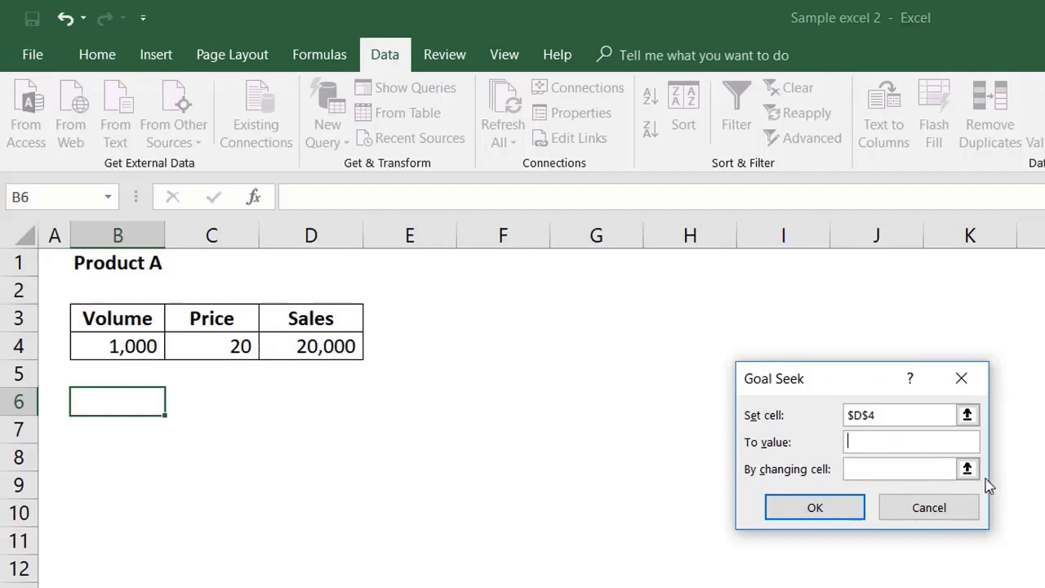
Step: Run the Goal Seek to a value of 25000 by changing the price cell C4, and discard the solution
type("25000")
left_click(898, 470)
left_click(197, 354)
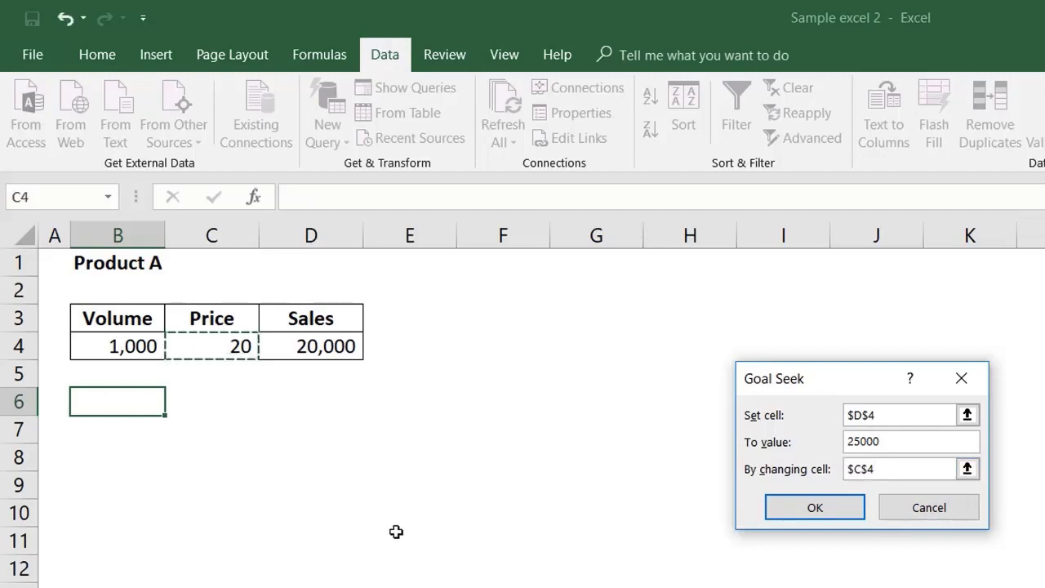
left_click(789, 519)
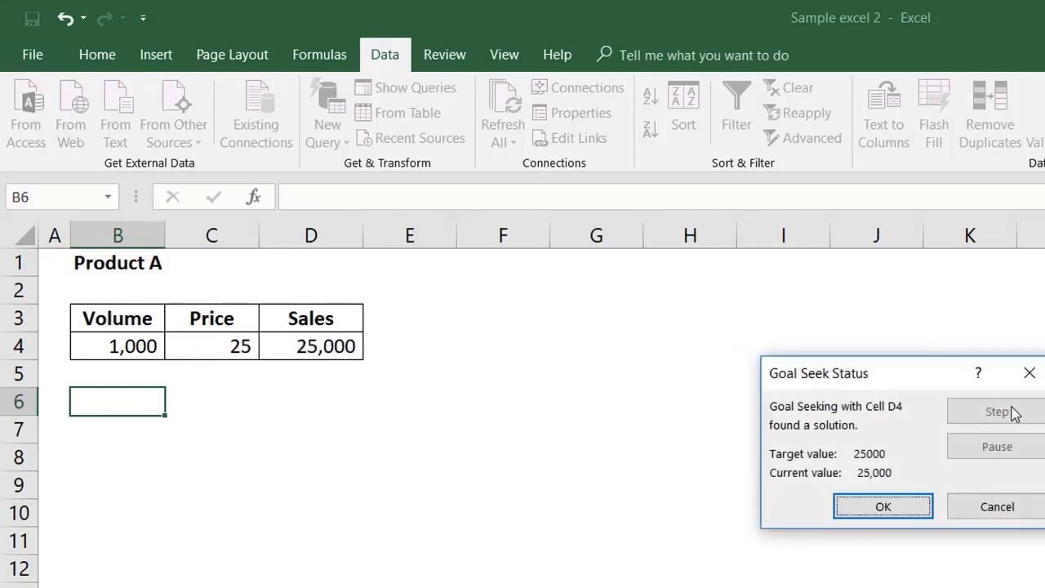
left_click(997, 506)
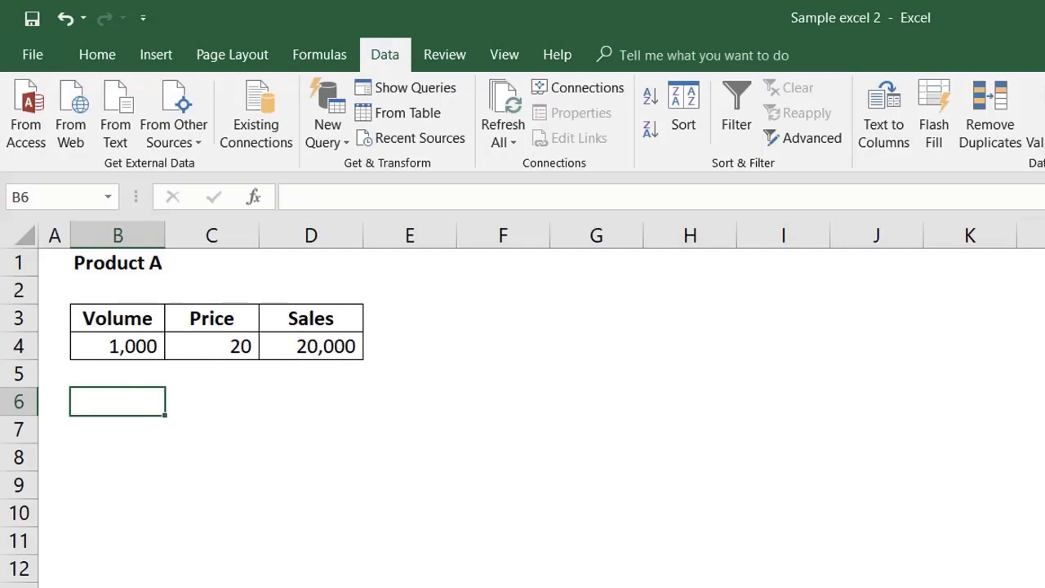
Step: Run a Goal Seek that sets the sales cell D4 to 25000 by changing the price cell C4, and keep the solution
key("alt+a")
key("w")
key("g")
left_click(344, 349)
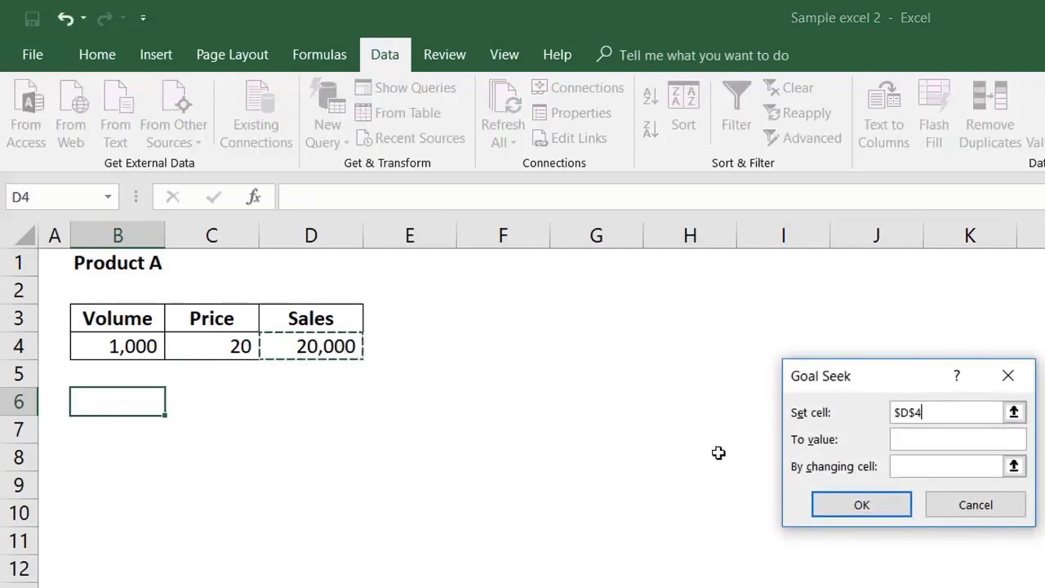
left_click(944, 437)
type("25000")
left_click(928, 465)
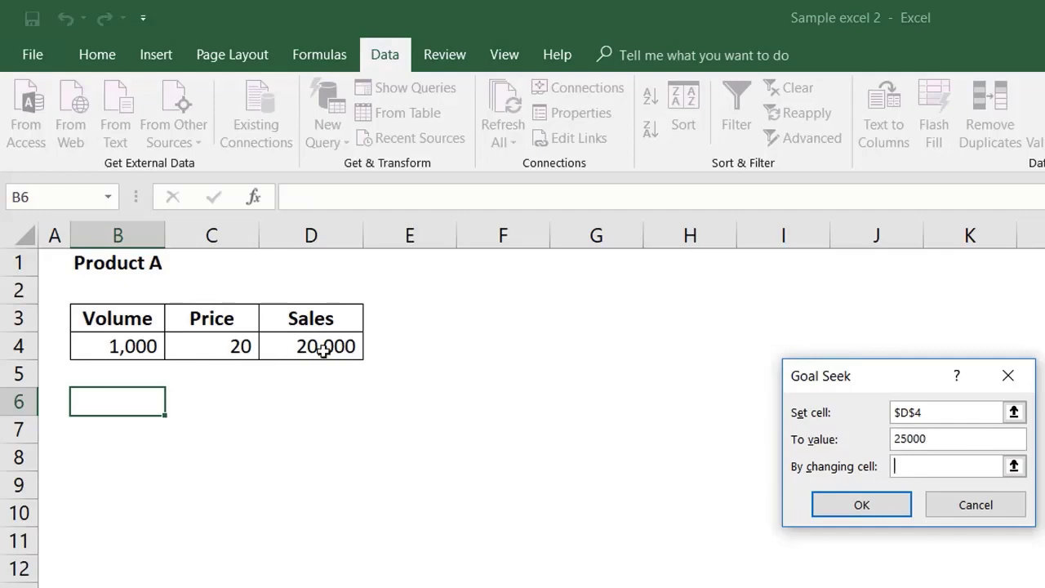
left_click(220, 349)
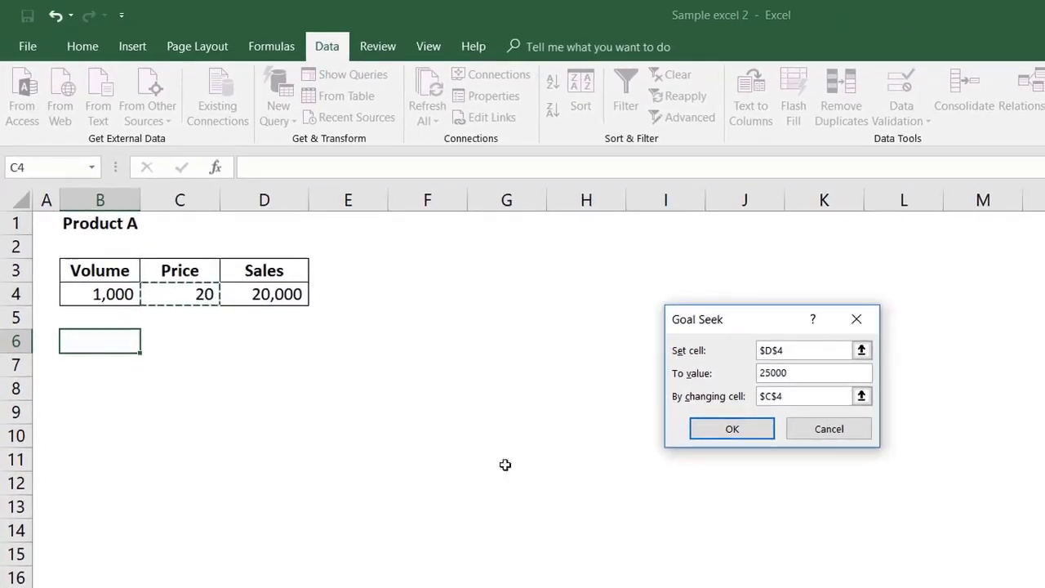
left_click(791, 467)
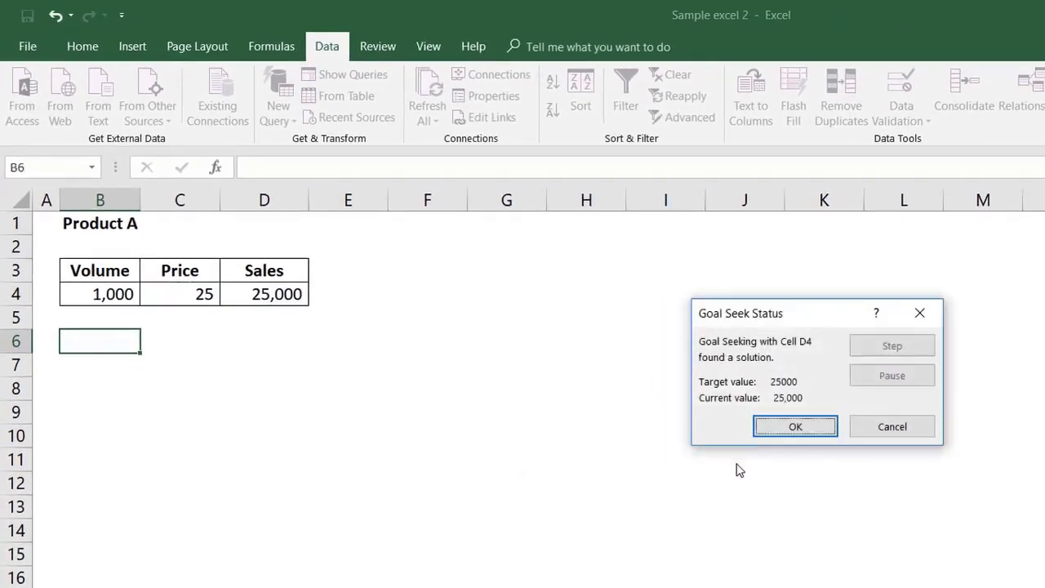
left_click(792, 426)
left_click(212, 366)
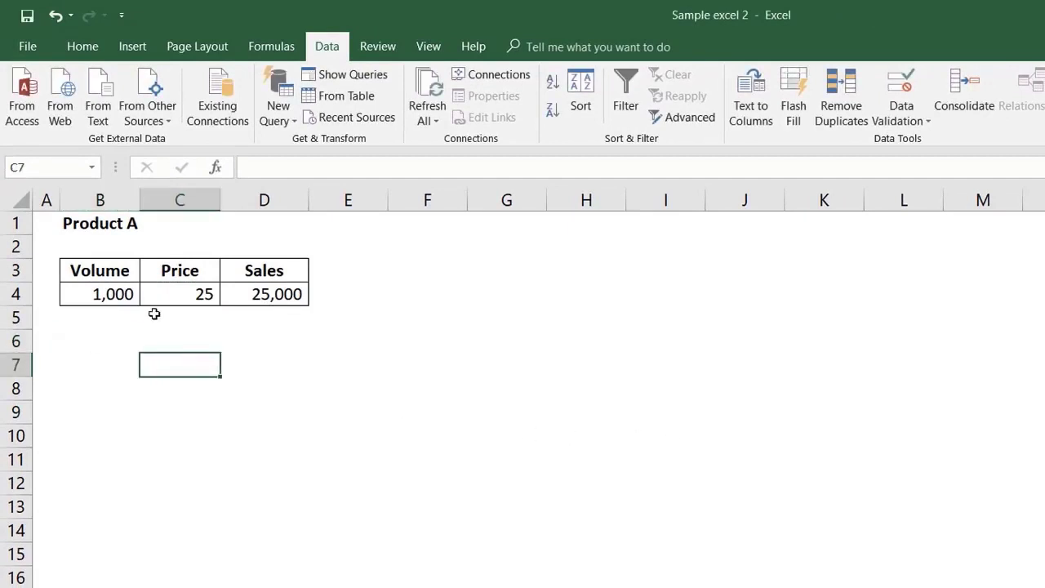
Step: Run a Goal Seek that sets the sales cell D4 to 18555 by changing the volume cell B4, and keep the solution
left_click(112, 294)
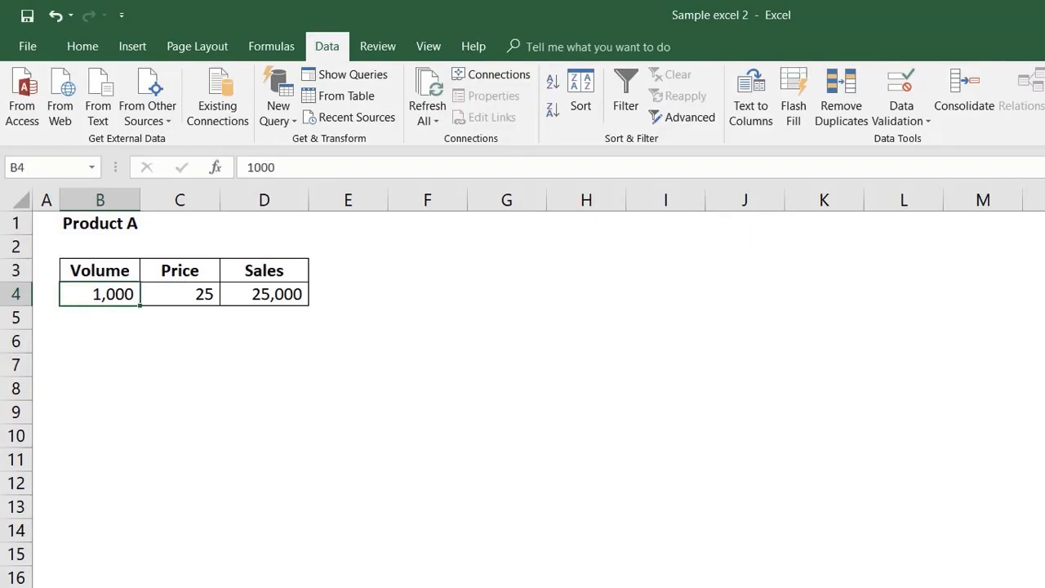
left_click(248, 296)
left_click(870, 369)
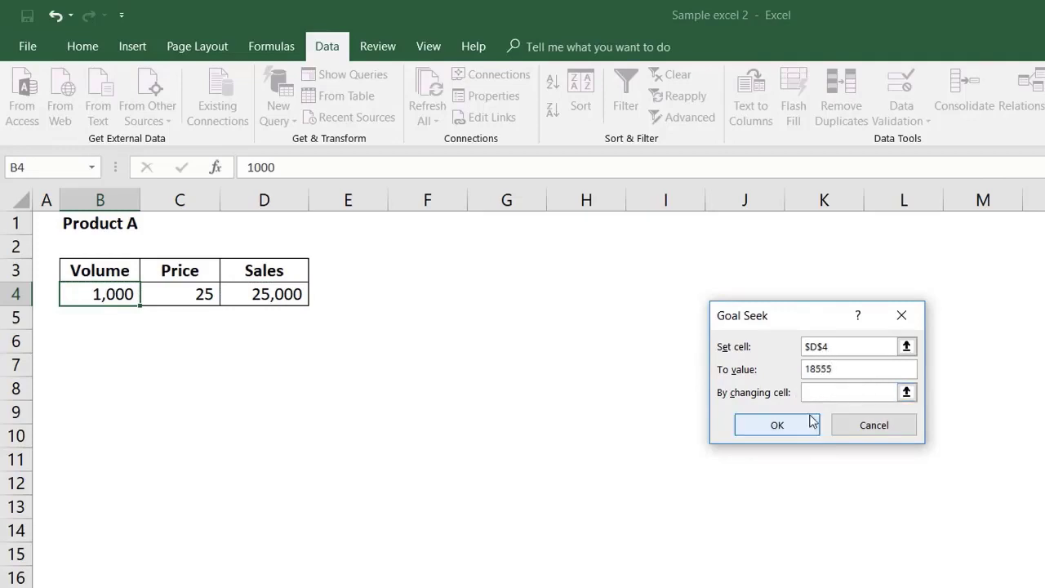
left_click(828, 395)
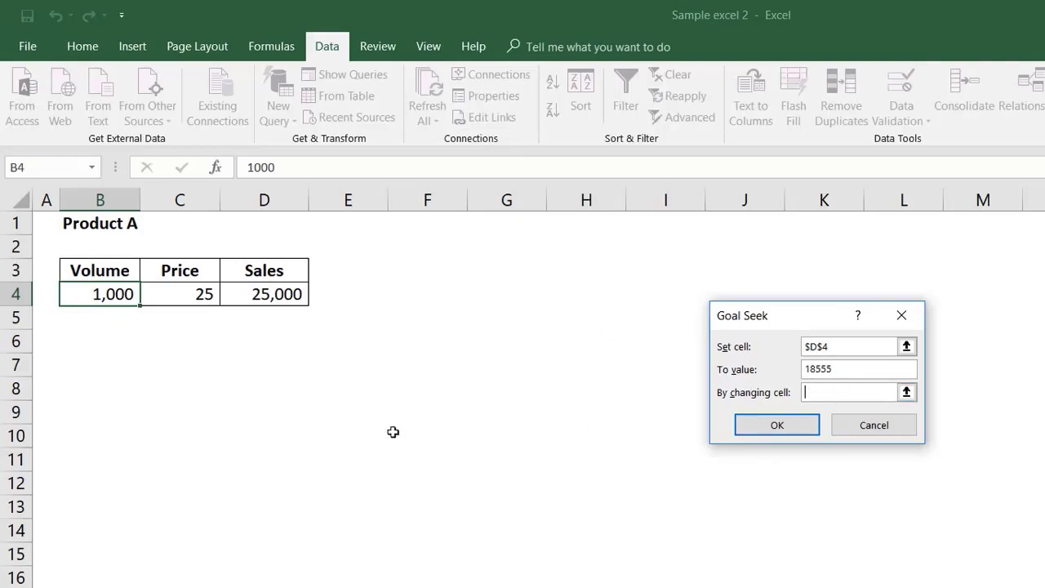
left_click(99, 294)
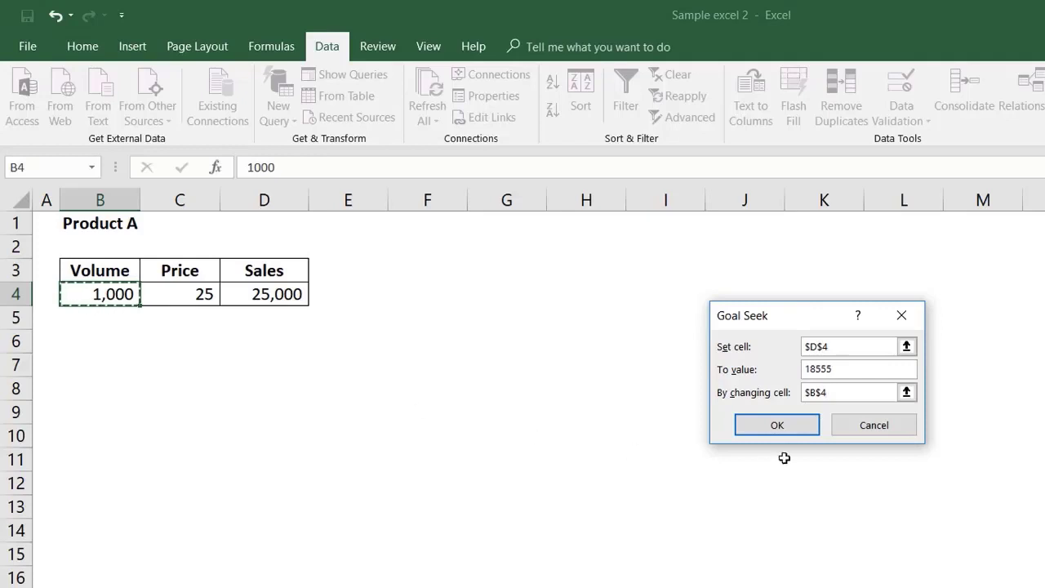
left_click(784, 426)
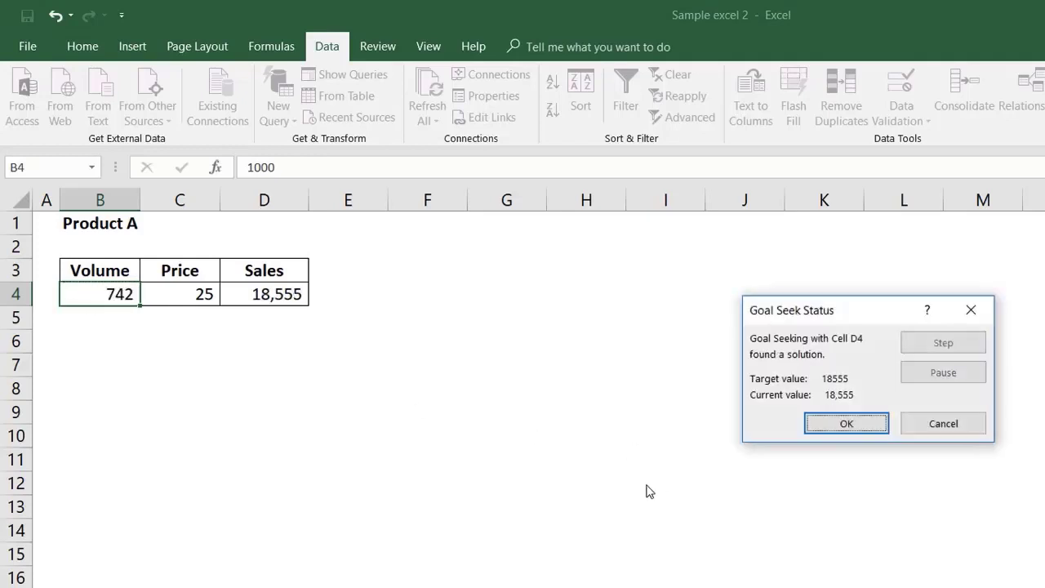
left_click(821, 429)
left_click(187, 366)
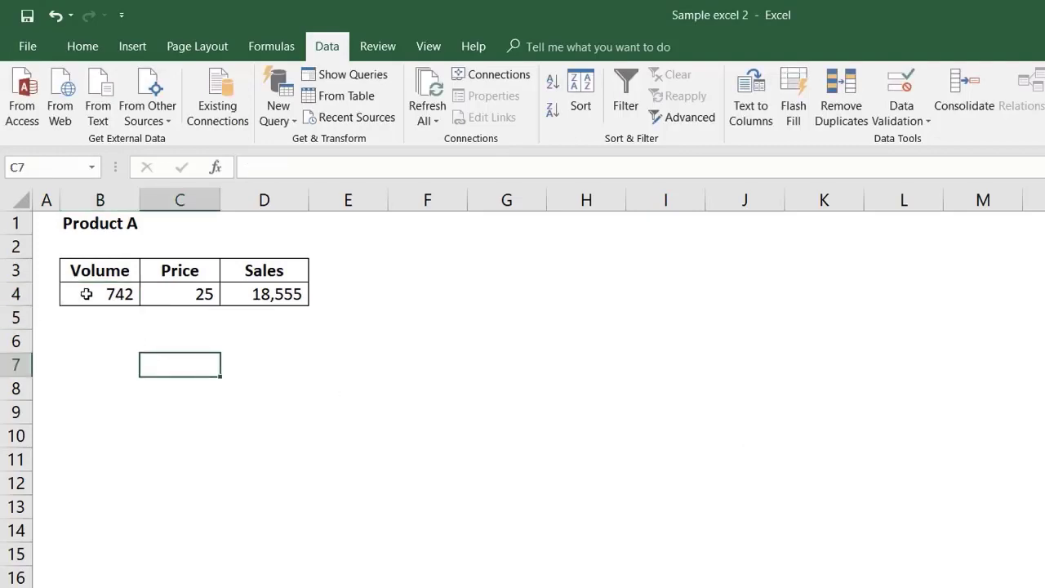
left_click(200, 296)
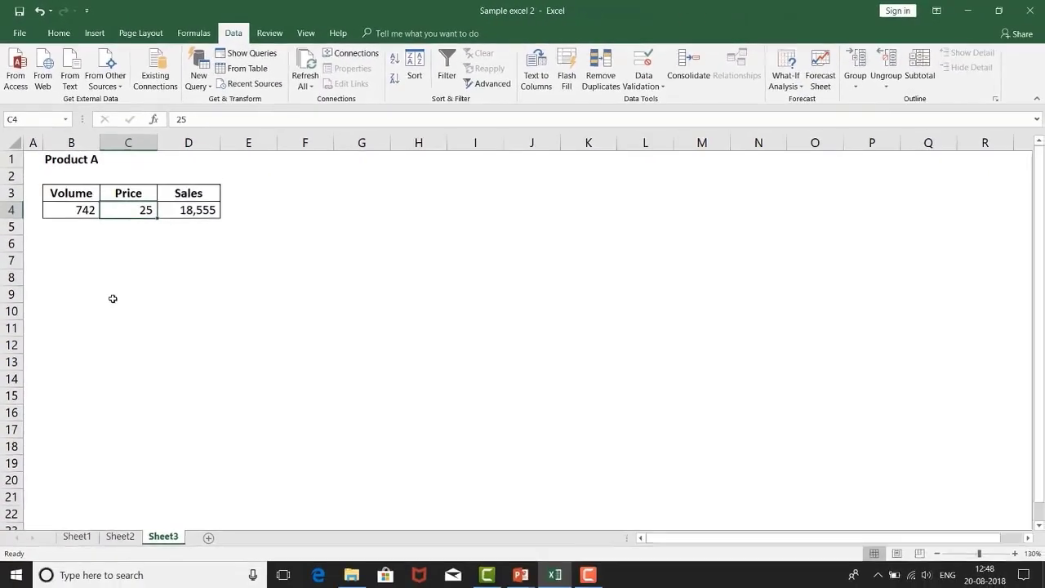
left_click(205, 213)
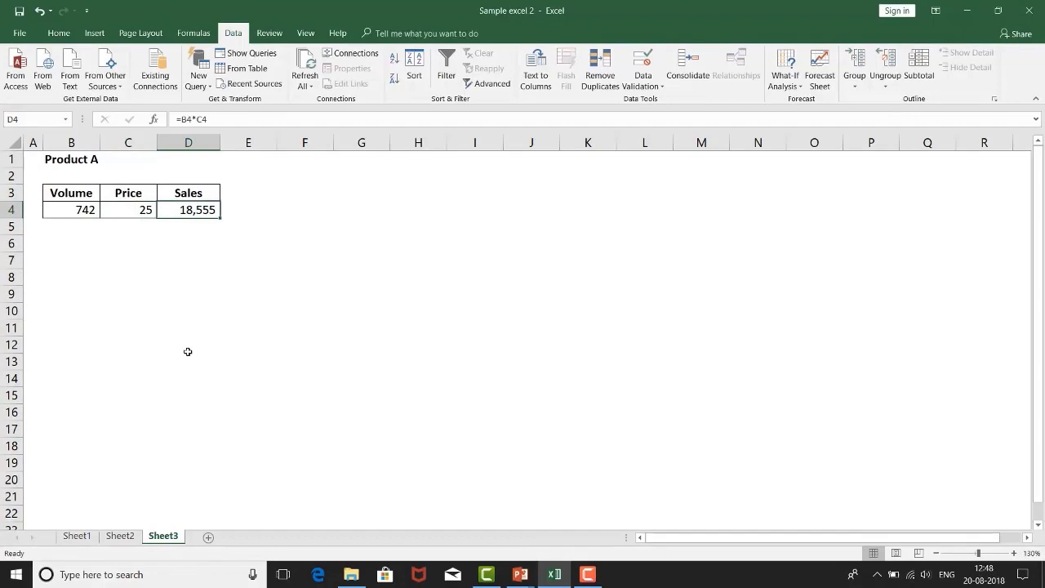
Step: Insert a column before the Volume column, then move the Product A title into B1 with column B fitted to its width
right_click(88, 143)
left_click(117, 241)
left_click(78, 163)
left_click_drag(73, 171, 52, 167)
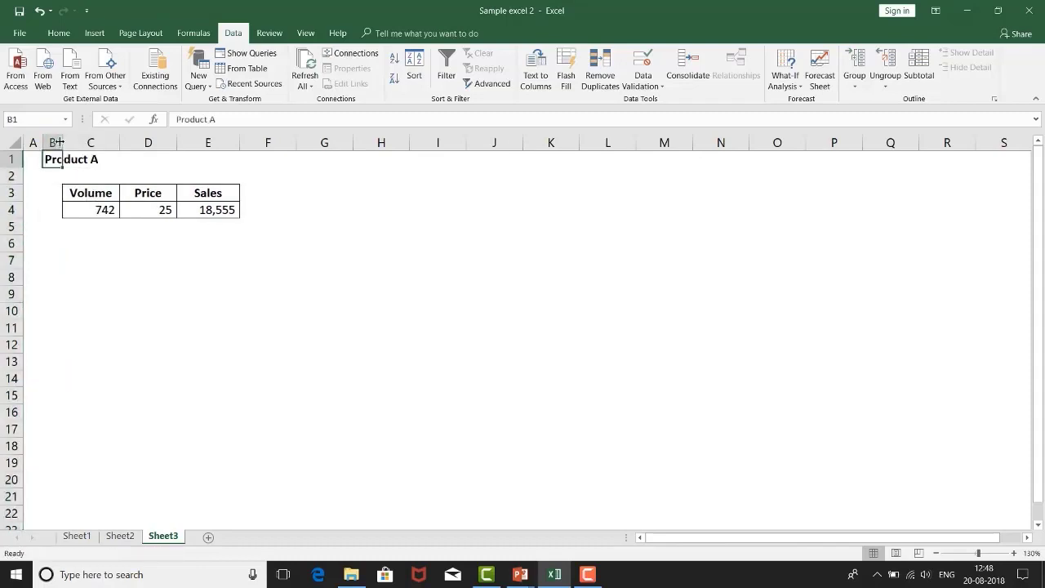
double_click(63, 142)
Step: Enter the header Quarter in B3, to the left of the Volume header
left_click(74, 195)
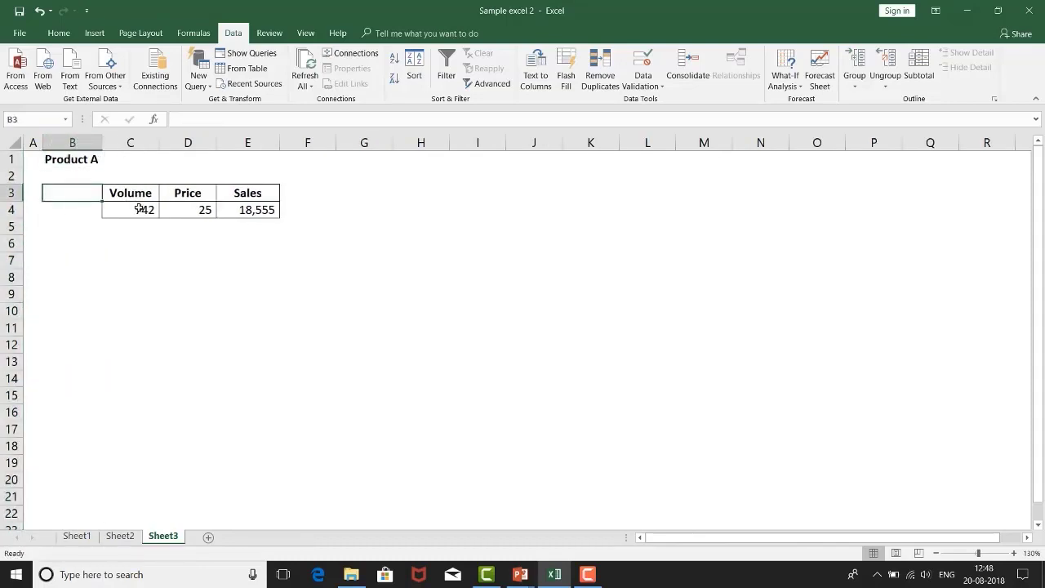
type("Yer")
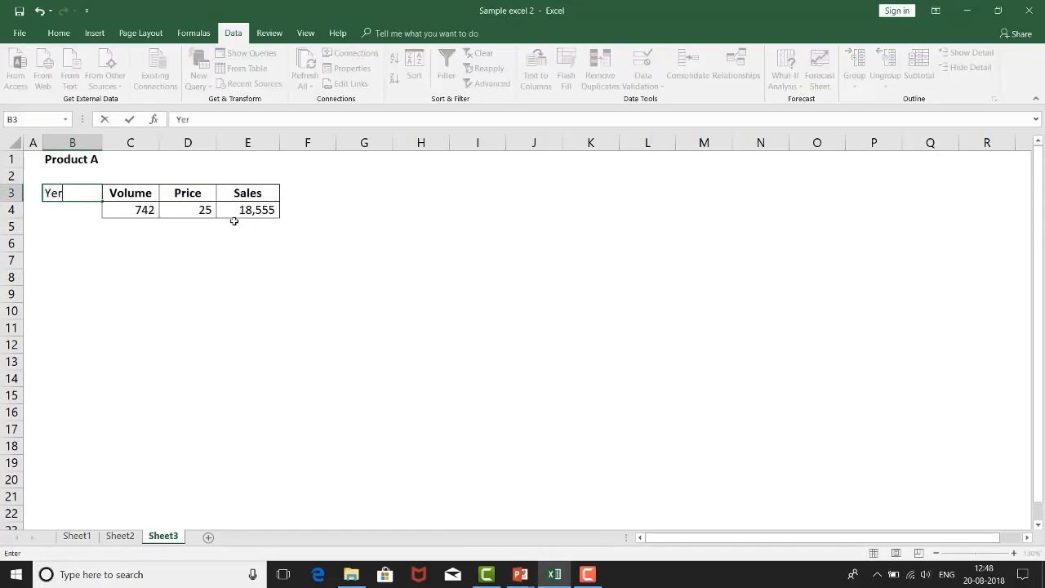
key("BackSpace")
type("a")
key("Escape")
type("Quarter")
key("Return")
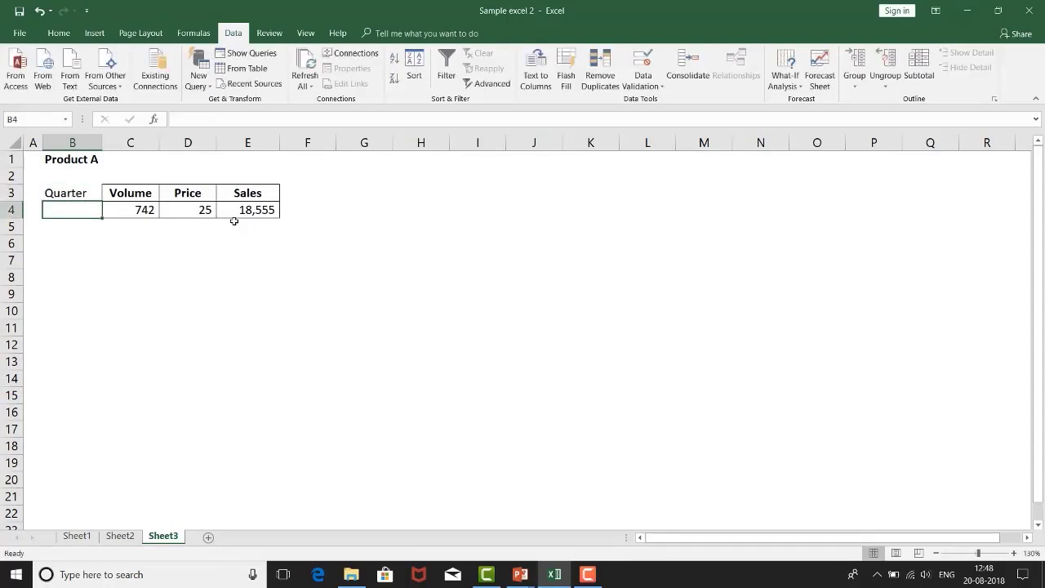
Step: Fill B4:B7 below the Quarter header with the quarter numbers 1, 2, 3 and 4
type("1")
key("Return")
type("2")
key("Return")
type("3")
key("Return")
type("4")
key("Return")
Step: Center the Quarter header and the quarter numbers in B3:B7
key("Up")
key("shift+Up")
key("shift+Up")
key("shift+Up")
key("shift+Up")
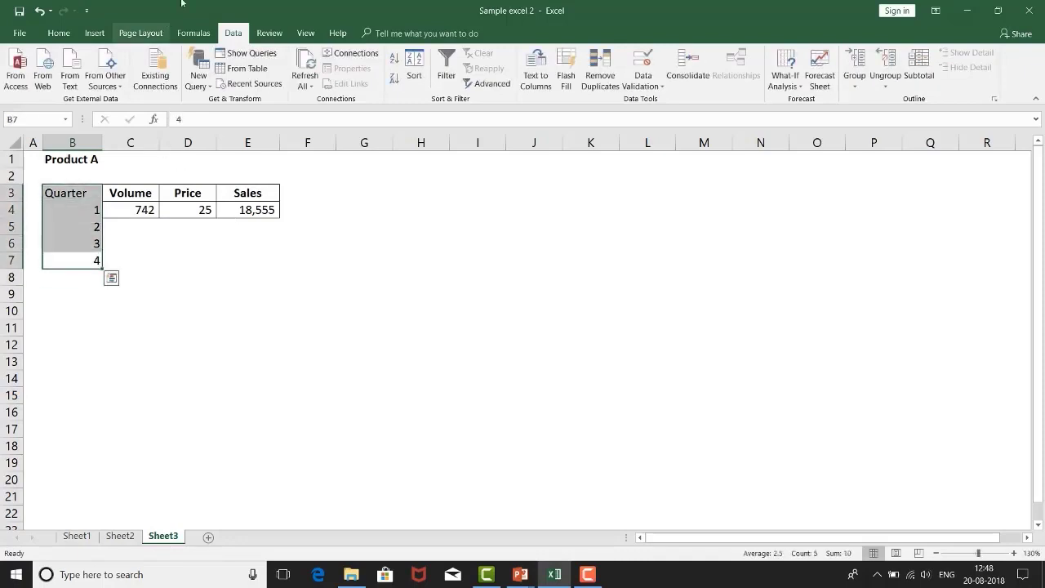
left_click(14, 31)
left_click(27, 26)
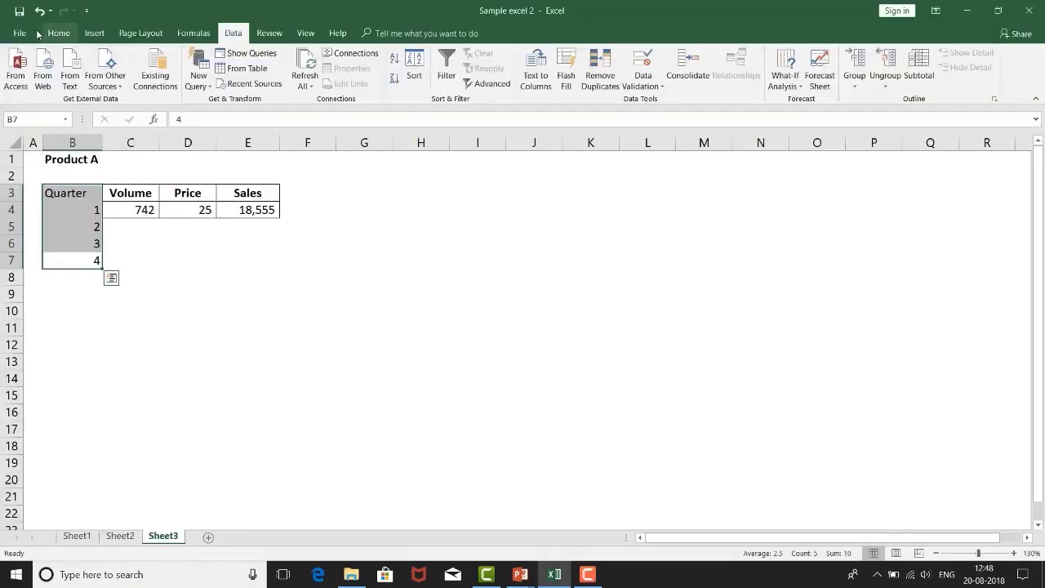
left_click(58, 33)
left_click(254, 81)
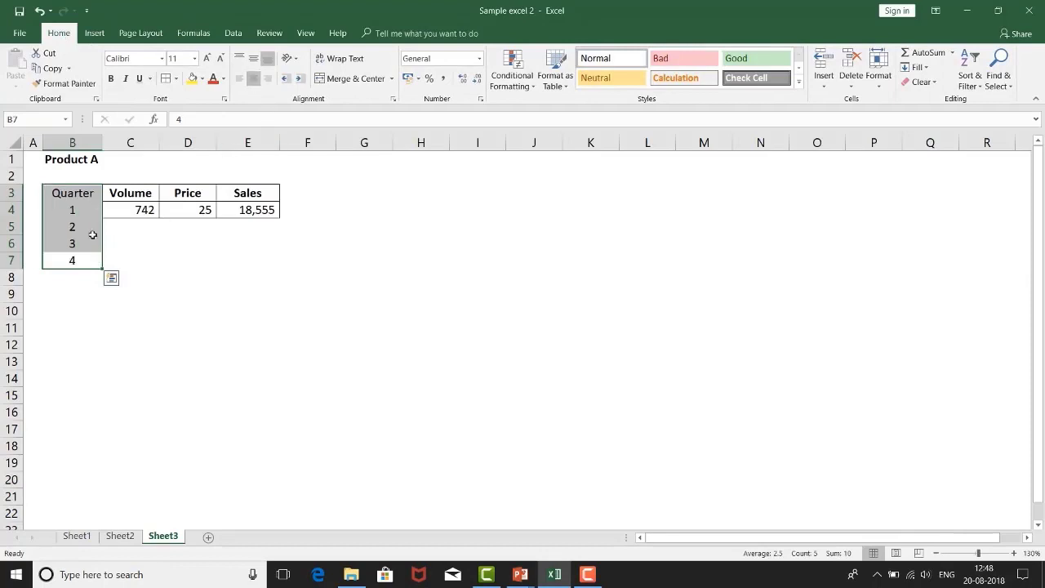
Step: Apply borders to all cells of the extended table B3:E7
left_click_drag(74, 197, 137, 244)
left_click_drag(272, 251, 268, 264)
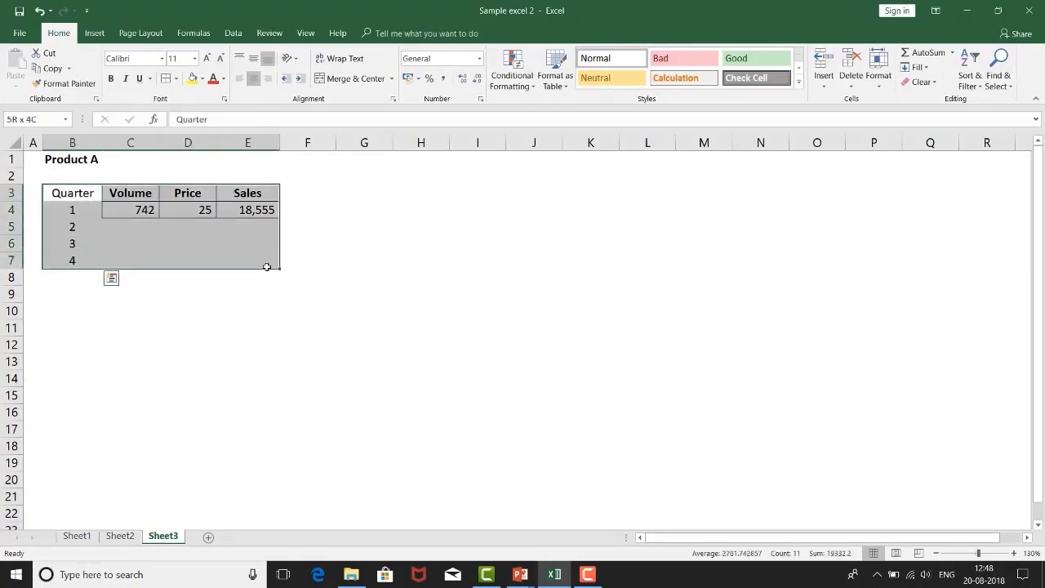
left_click(167, 78)
left_click(153, 253)
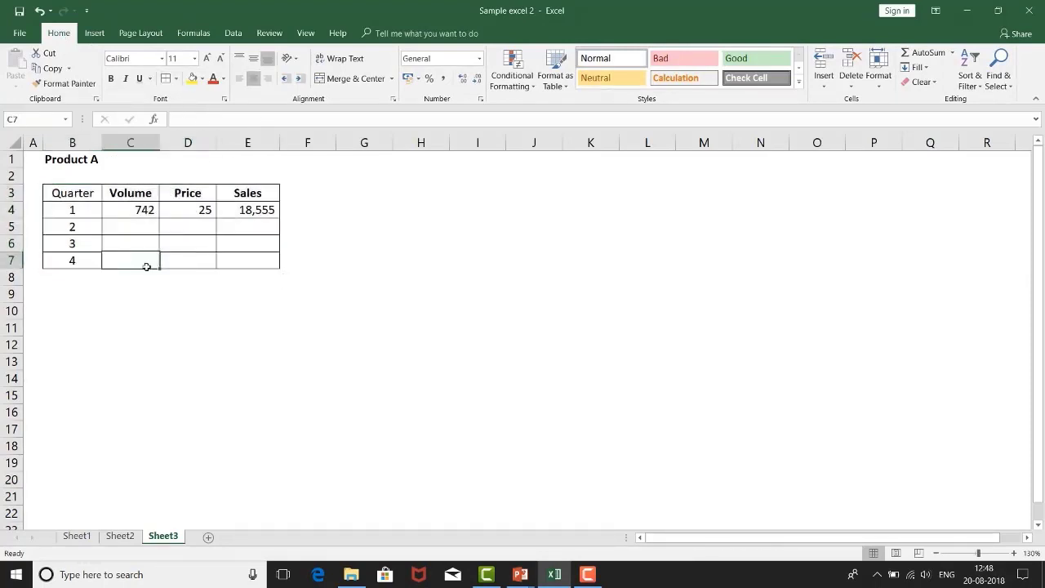
Step: Make the Quarter header in B3 bold to match the other column headers
left_click(80, 196)
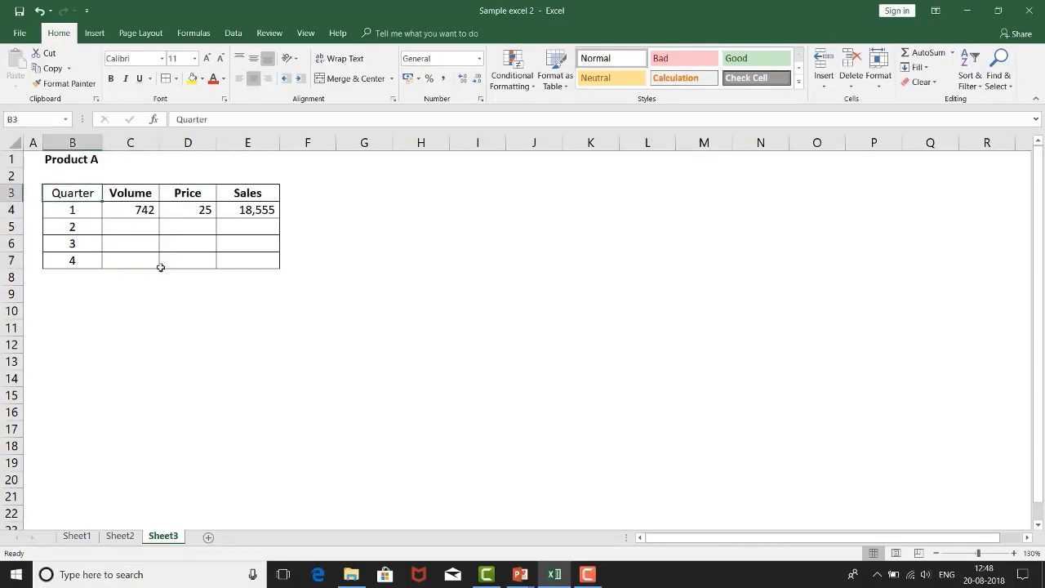
key("ctrl+b")
left_click(141, 228)
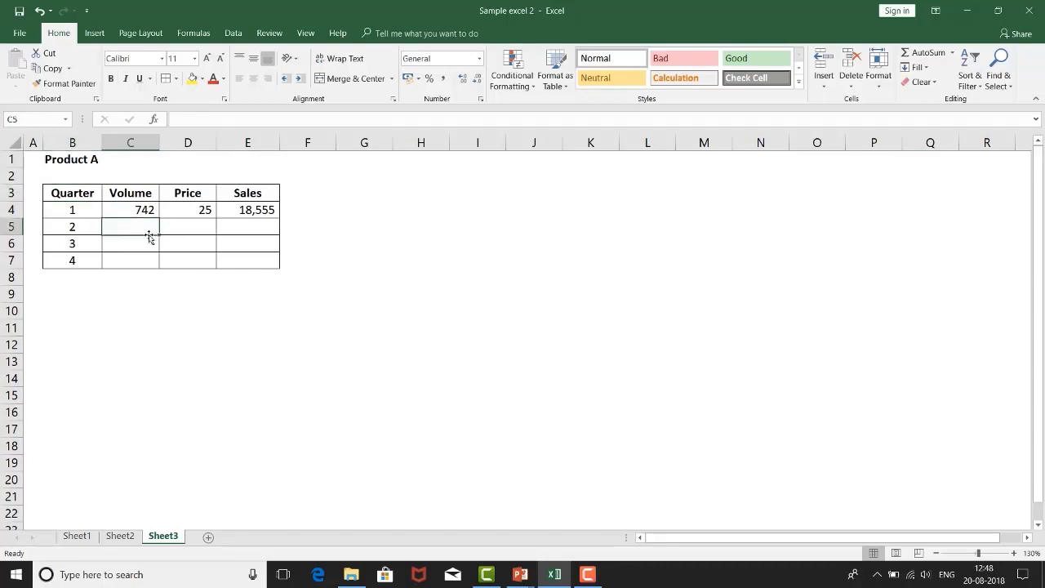
Step: Enter volumes 1000, 2000, 2500 and 3000 and prices 20, 19, 17 and 18 for quarters 1 to 4
left_click(207, 229)
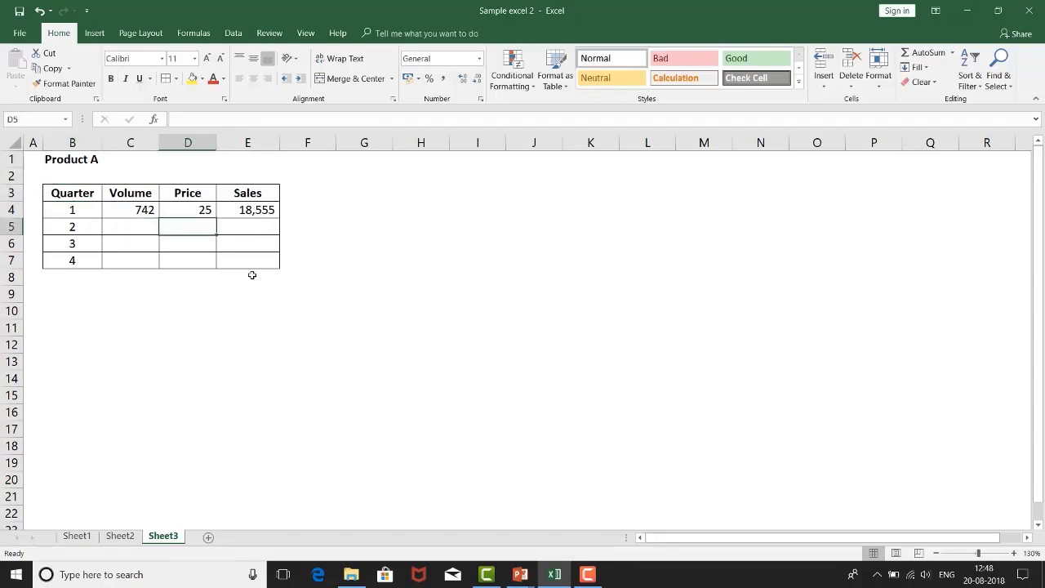
key("Left")
type("2000")
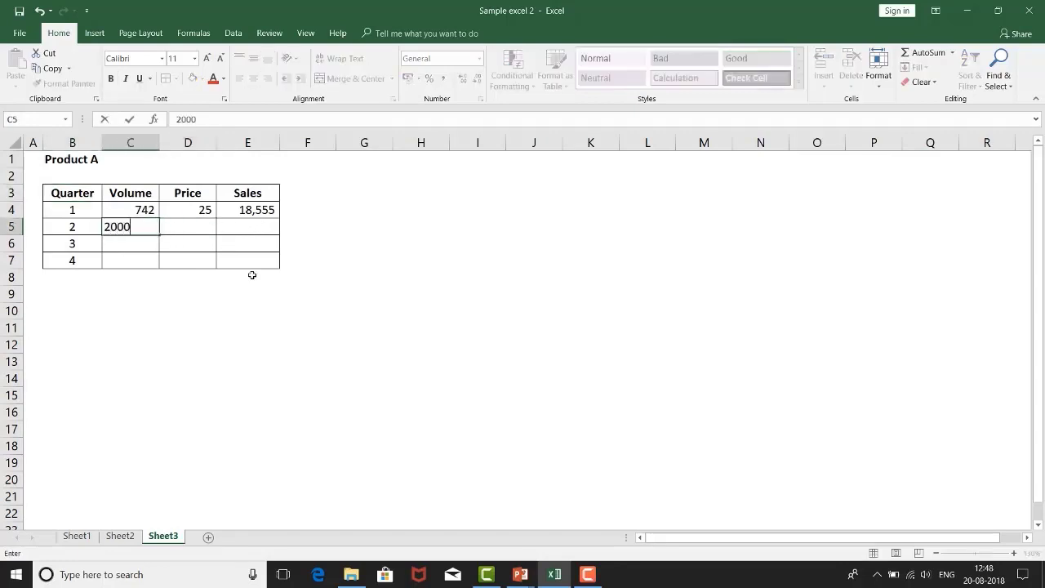
key("Return")
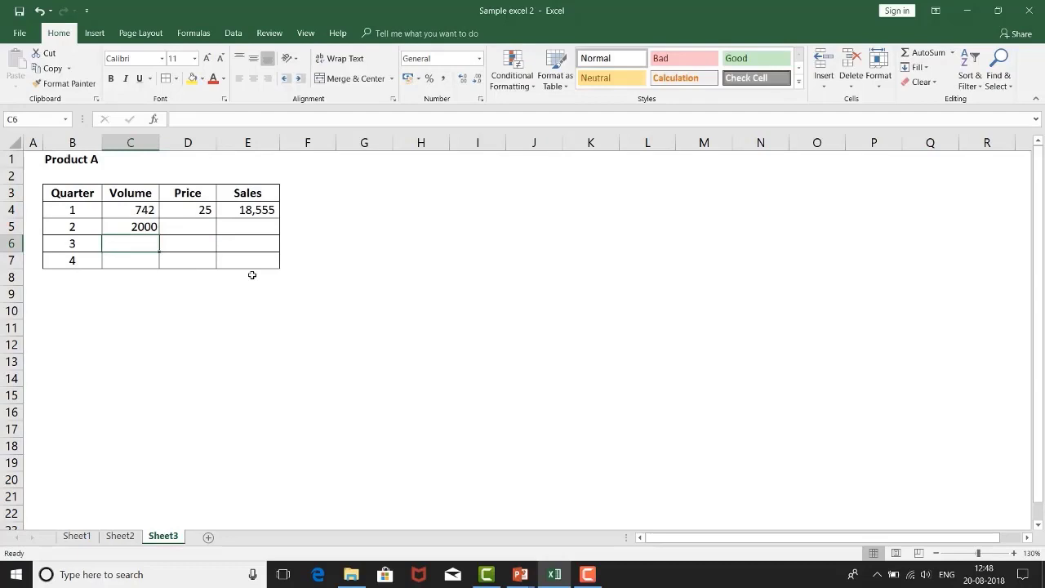
key("Up")
key("Up")
type("10")
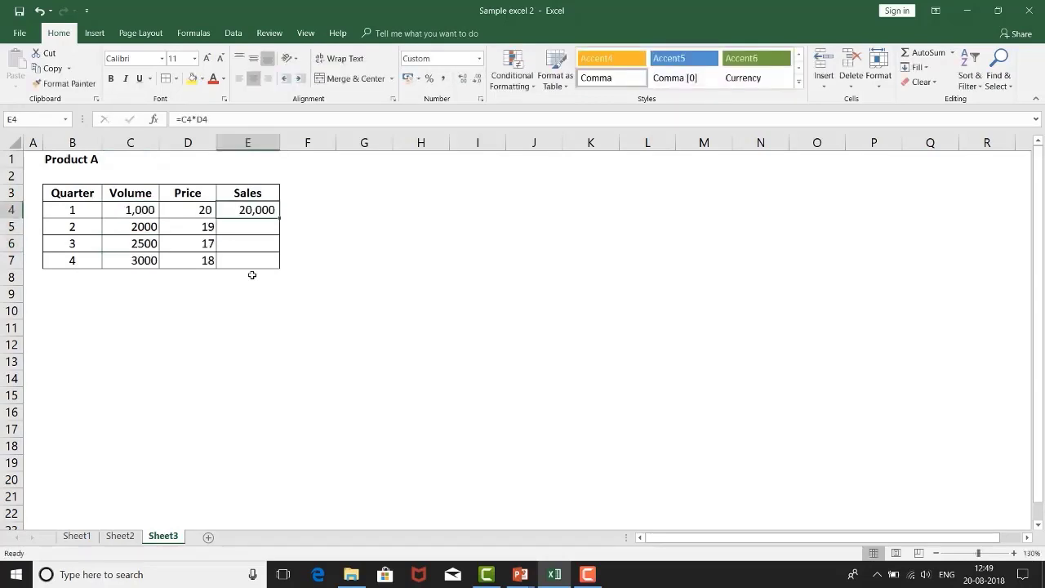
Step: Copy the quarter 1 sales formula from E4 down to quarters 2 to 4 in E5:E7
key("ctrl+c")
key("Down")
key("shift+Down")
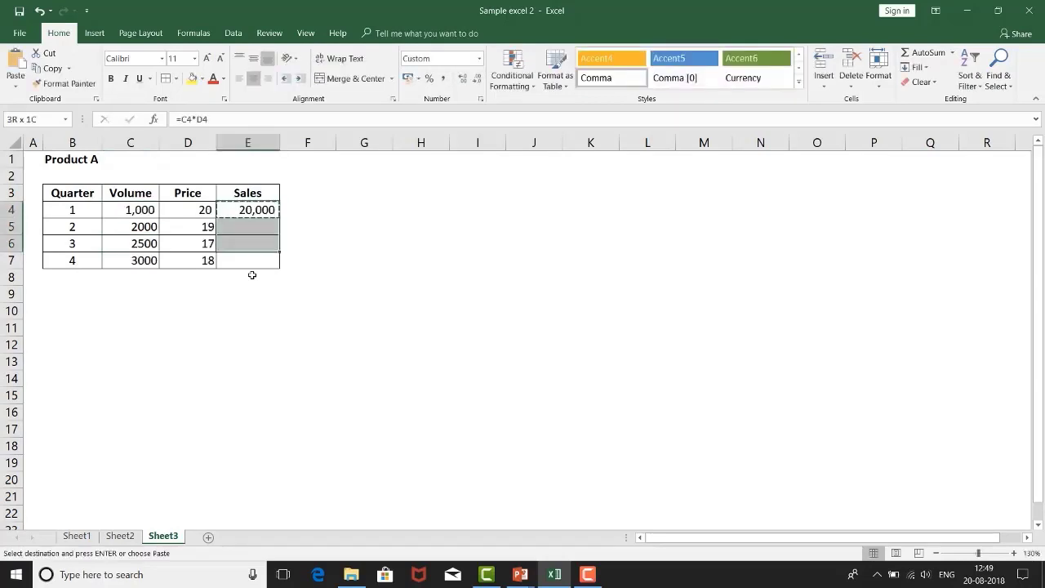
key("shift+Down")
key("ctrl+v")
key("Escape")
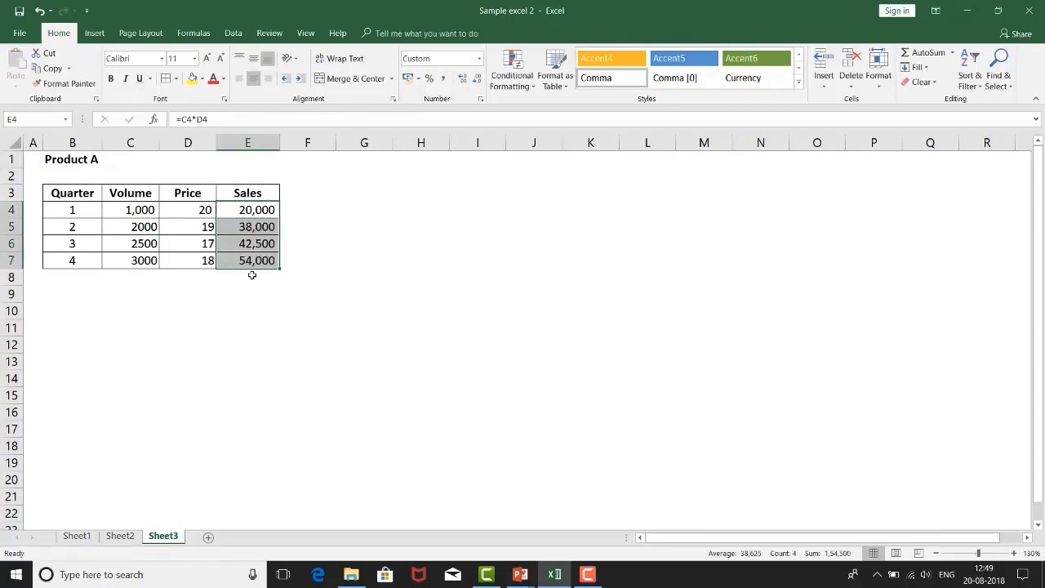
Step: Total the four quarterly sales values in E8 with AutoSum
left_click(252, 275)
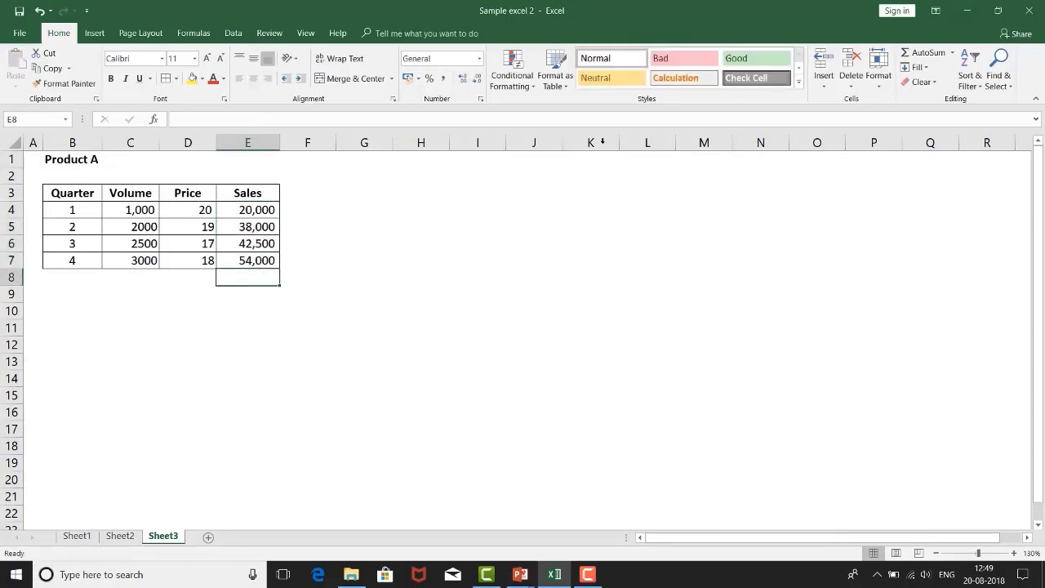
left_click(930, 53)
key("Return")
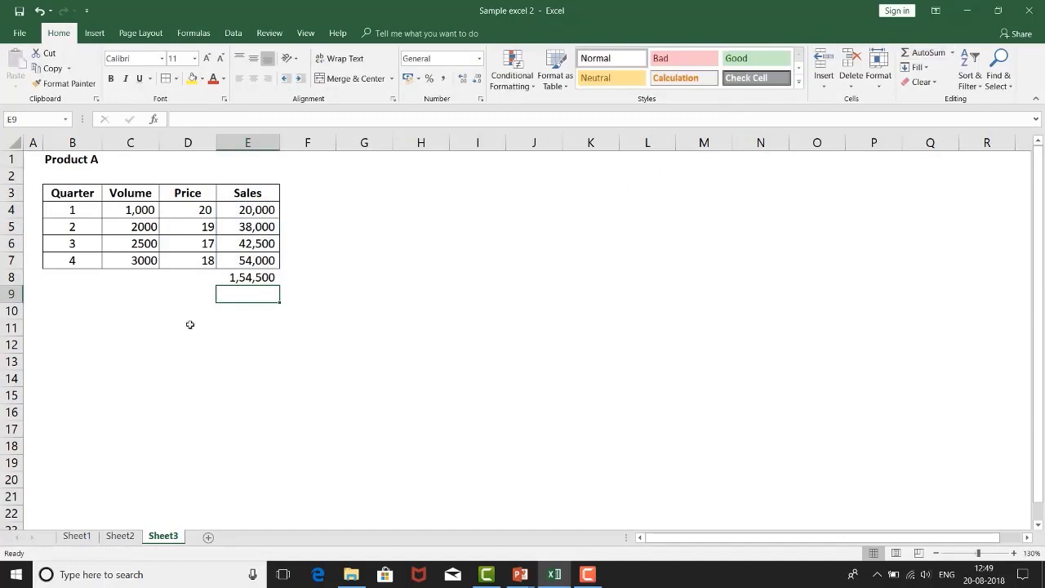
left_click(244, 277)
Step: Format C4:E8 in comma style without decimals, and select the sales total in E8
left_click_drag(148, 211, 234, 276)
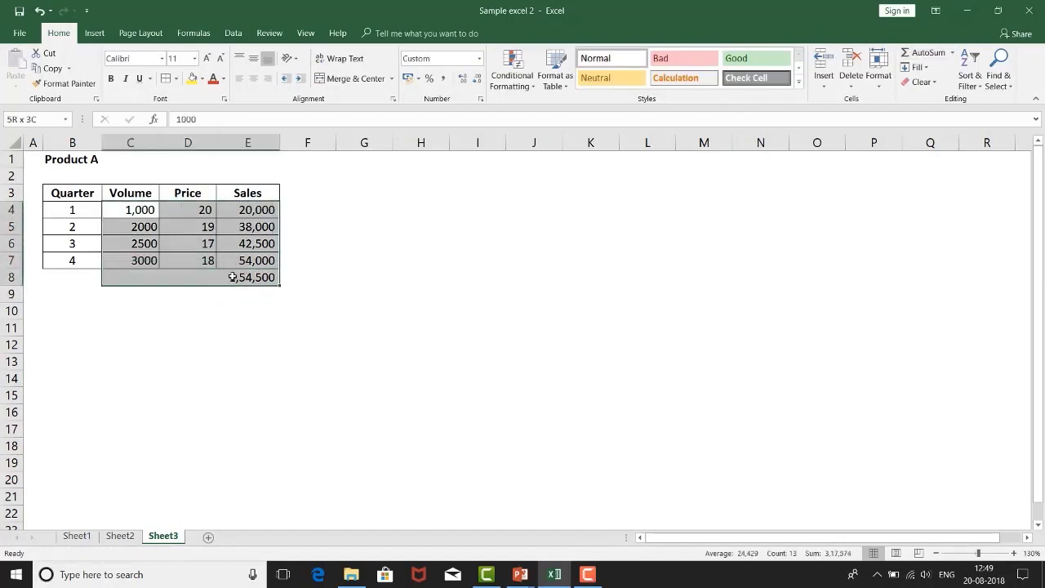
left_click(447, 78)
double_click(477, 79)
left_click(186, 311)
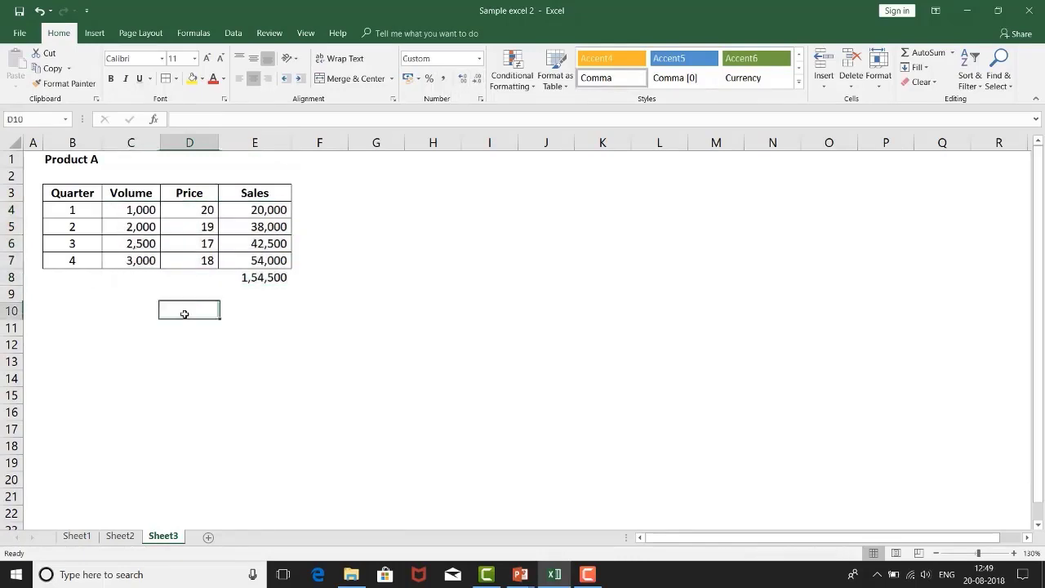
left_click(273, 278)
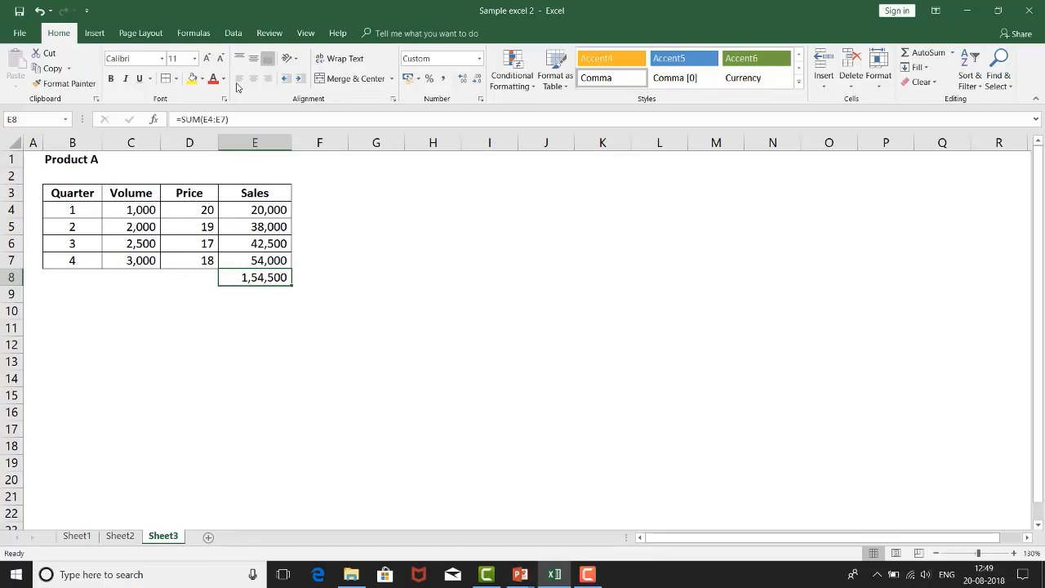
Step: Run Goal Seek to bring the sales total in E8 to 200000 by changing the quarter 4 price in D7, and accept the solution
left_click(234, 33)
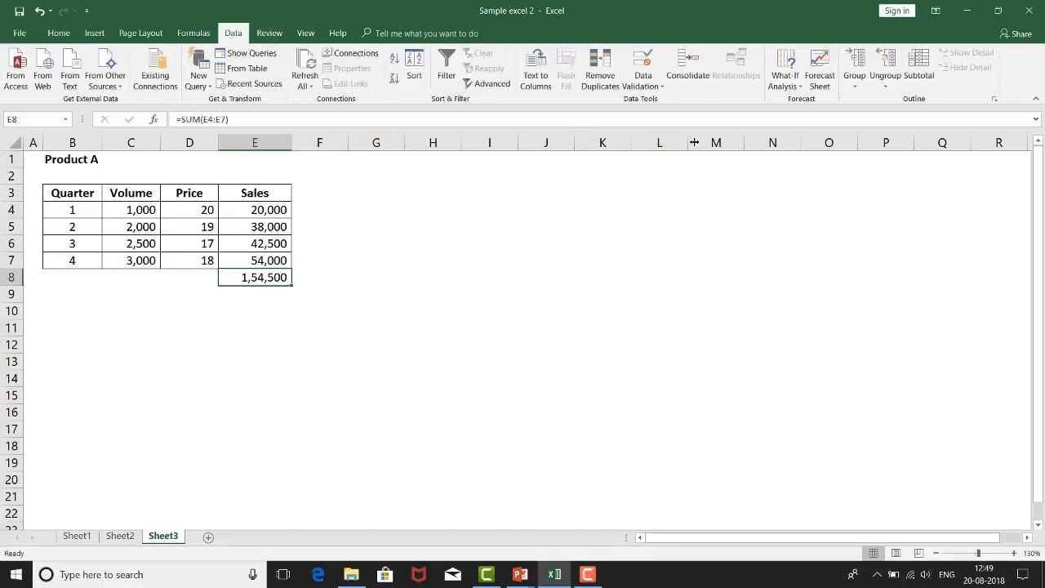
left_click(785, 80)
left_click(788, 119)
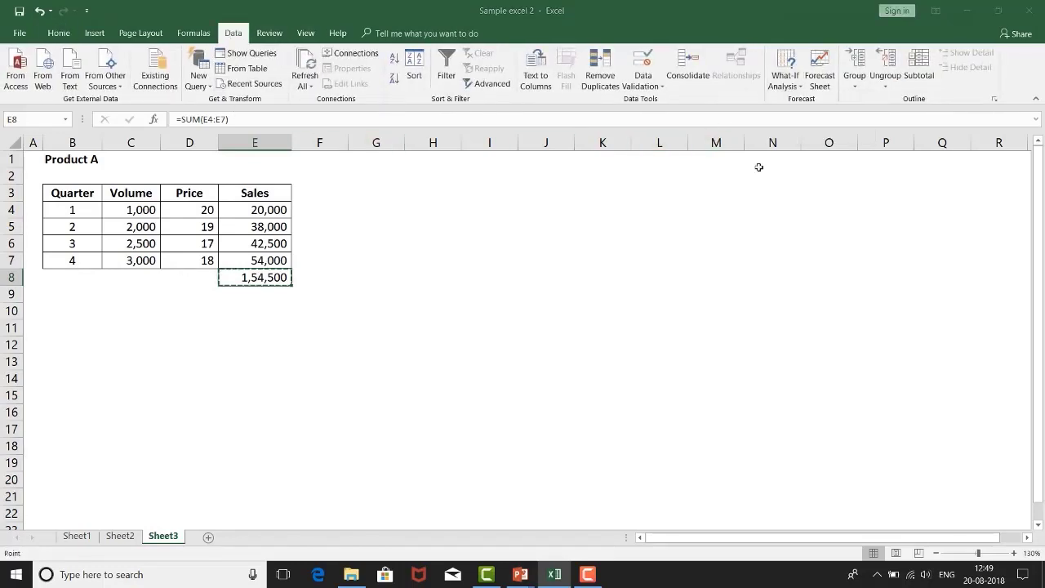
left_click(256, 279)
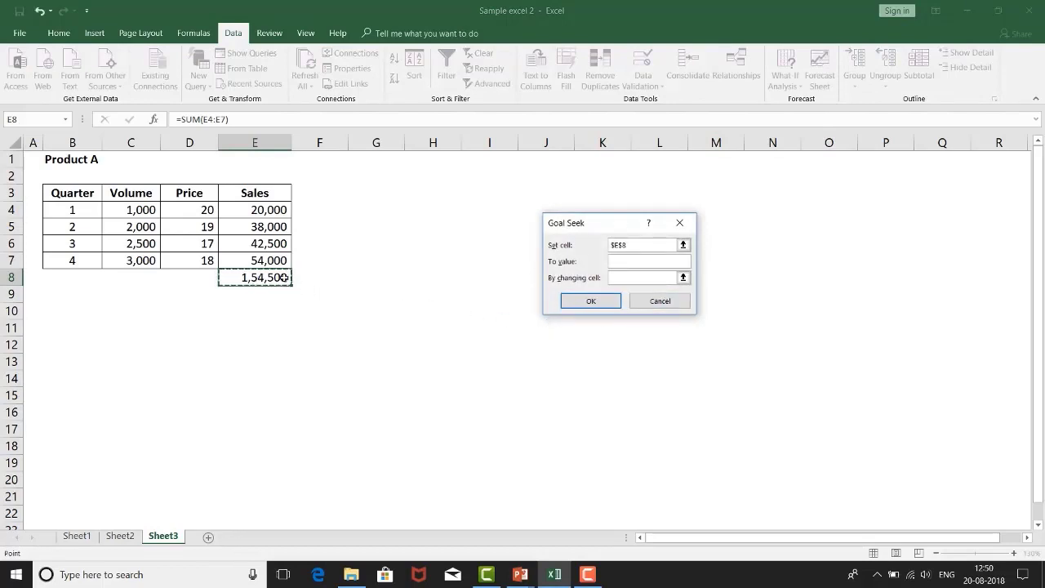
left_click(641, 262)
left_click(642, 276)
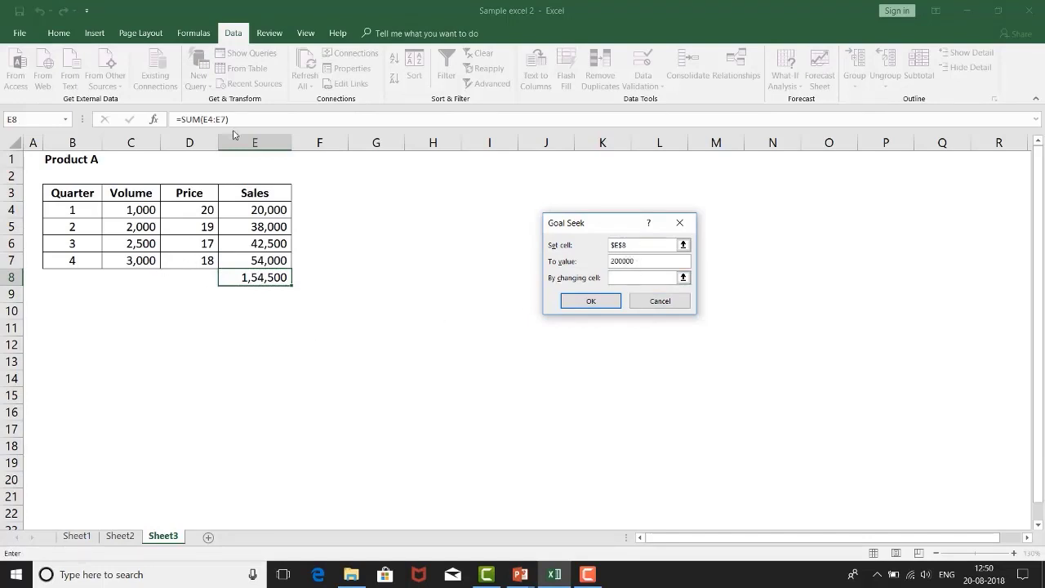
left_click(190, 260)
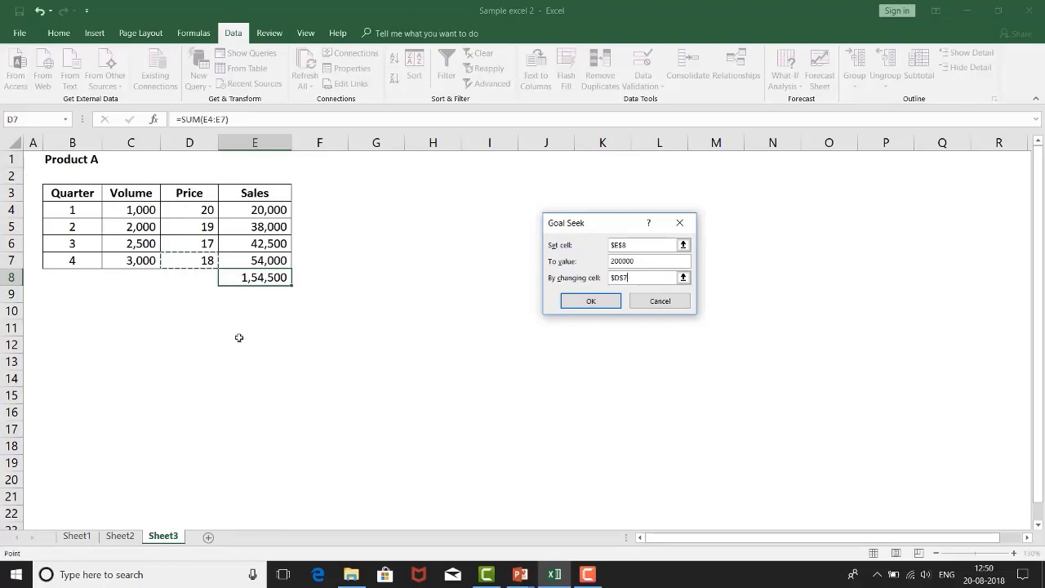
left_click(593, 301)
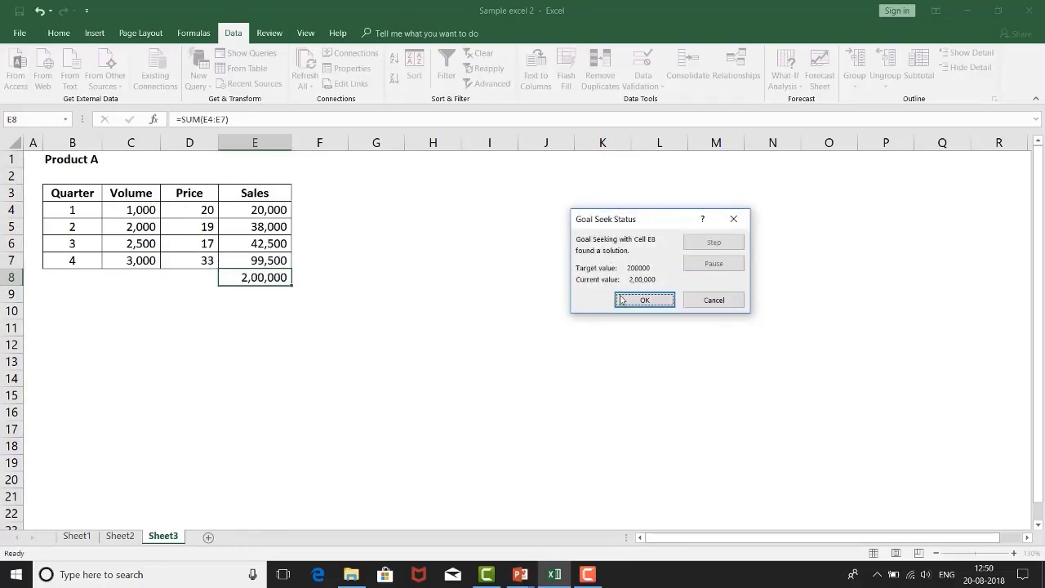
left_click(643, 300)
Step: Check the solved quarter 4 price in D7, the quarter 4 sales in E7 and the sales total formula in E8
left_click(210, 311)
left_click(193, 259)
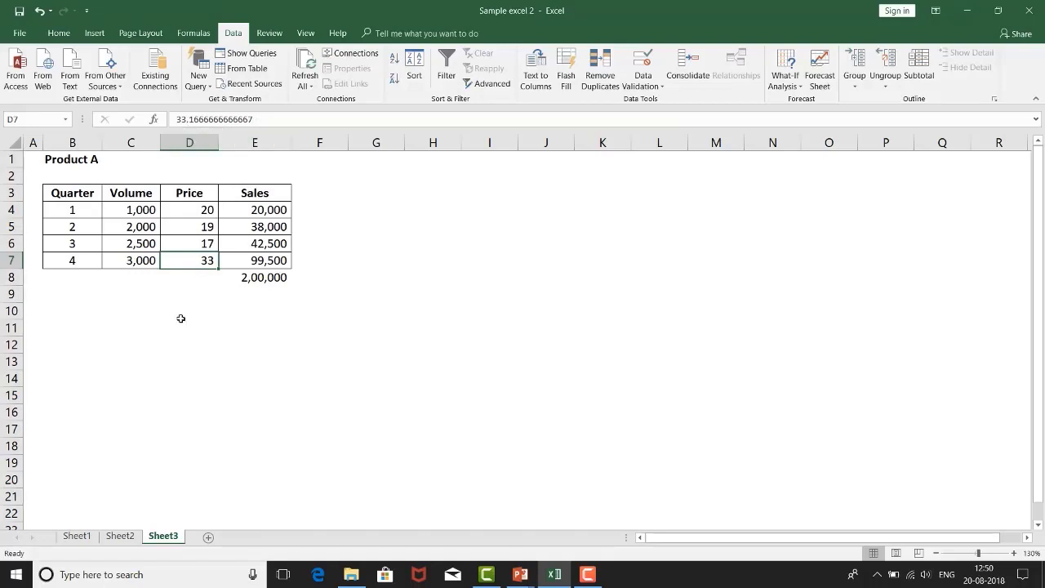
left_click(240, 262)
key("ctrl+c")
left_click(244, 282)
left_click_drag(241, 293, 237, 296)
left_click(232, 279)
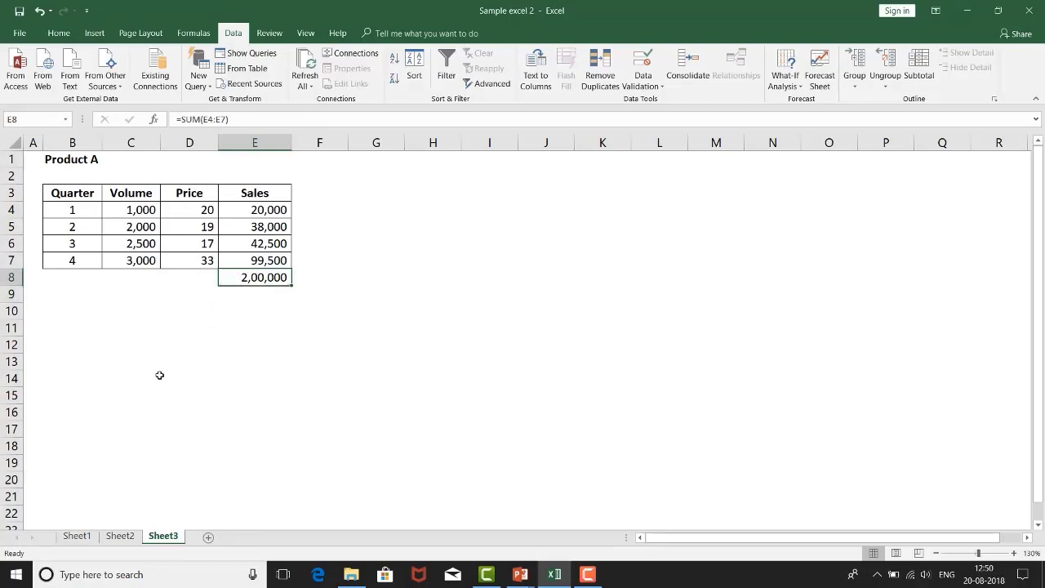
left_click(788, 90)
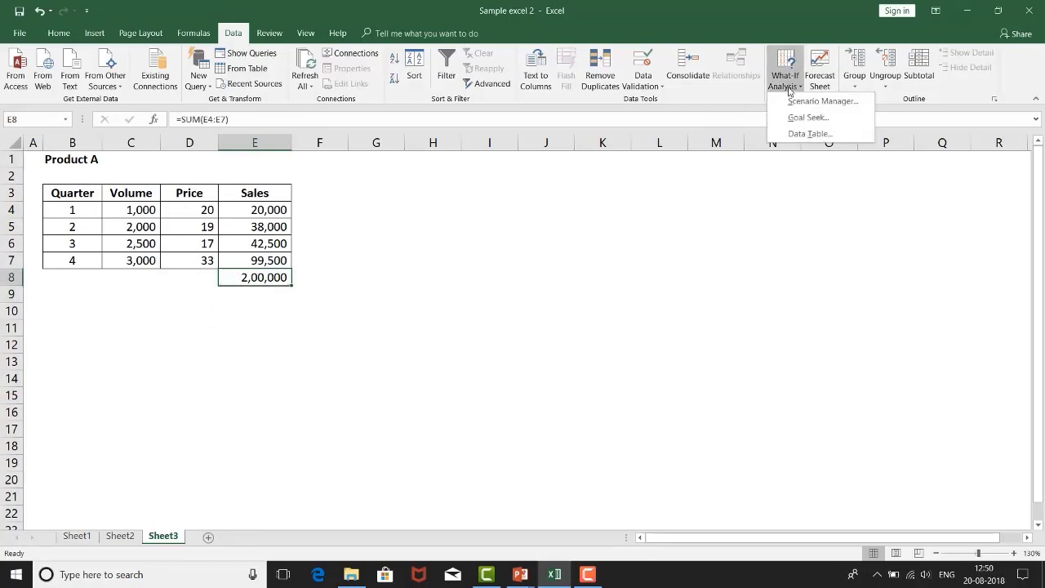
left_click(790, 123)
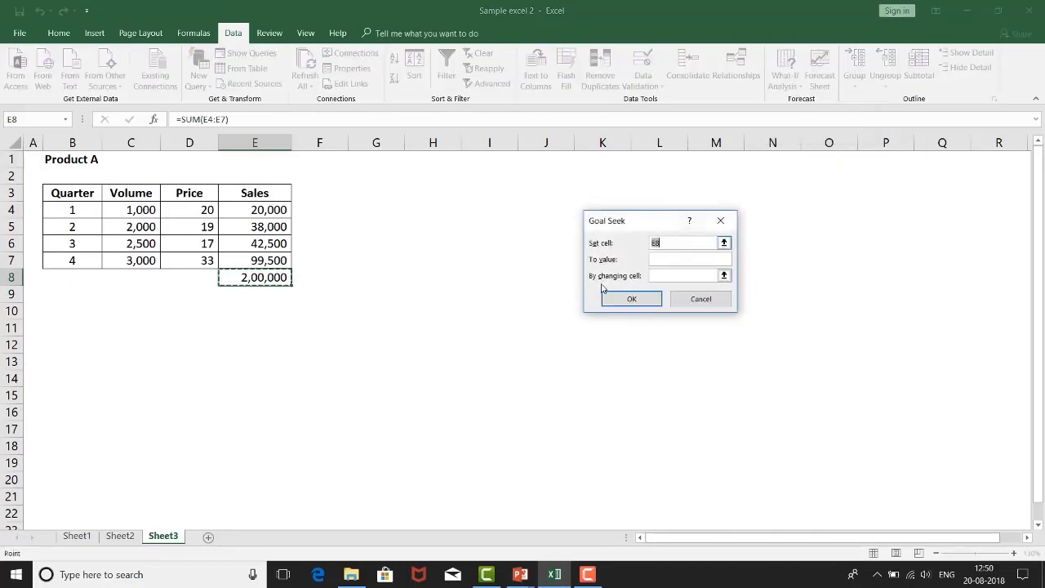
left_click_drag(644, 221, 462, 209)
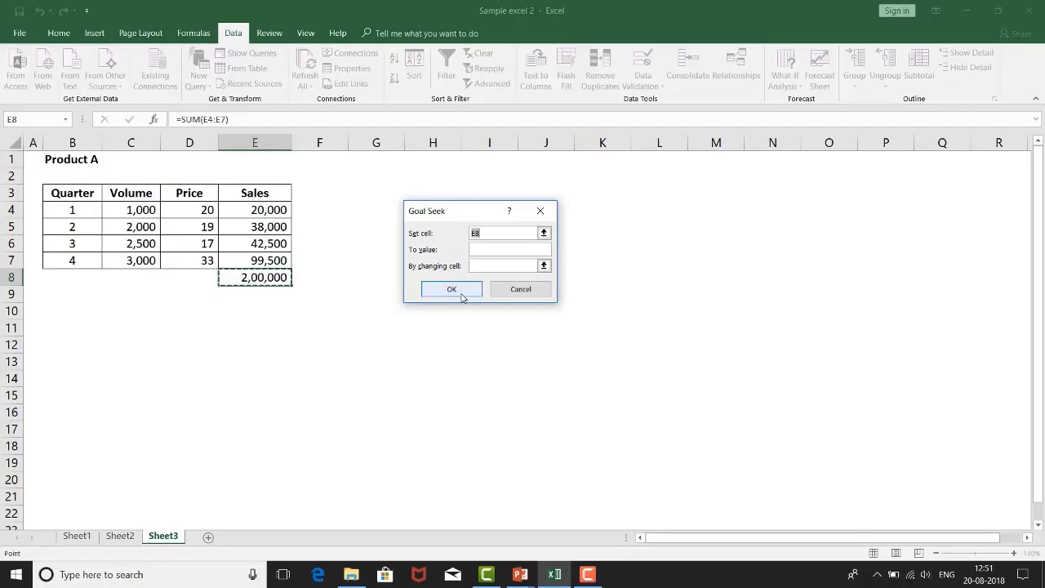
left_click(522, 289)
Step: Examine how the quarter 4 price in D7 and volume in C7 feed the sales in E7 and the total in E8
left_click(173, 261)
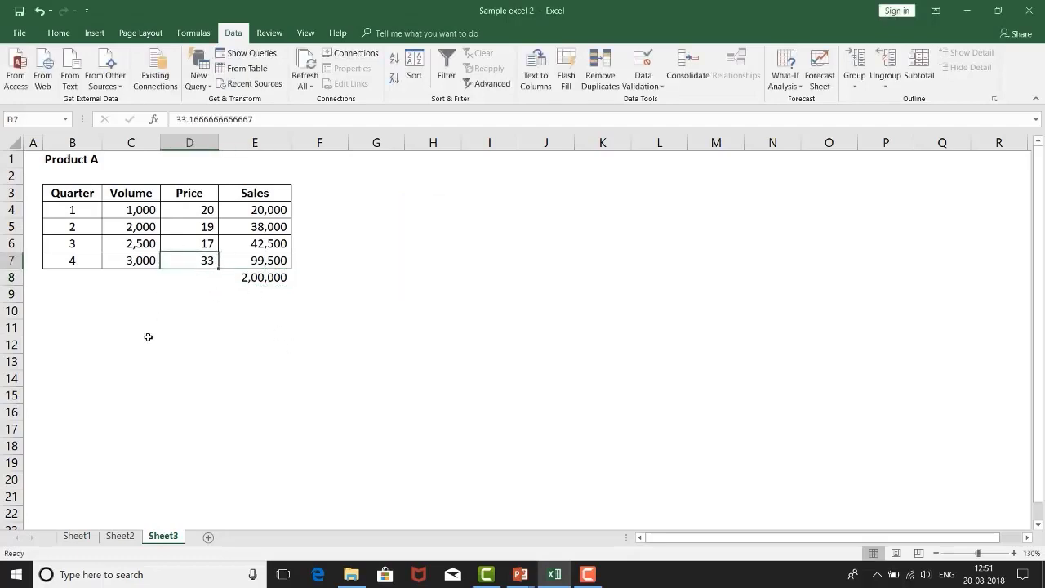
left_click(120, 265)
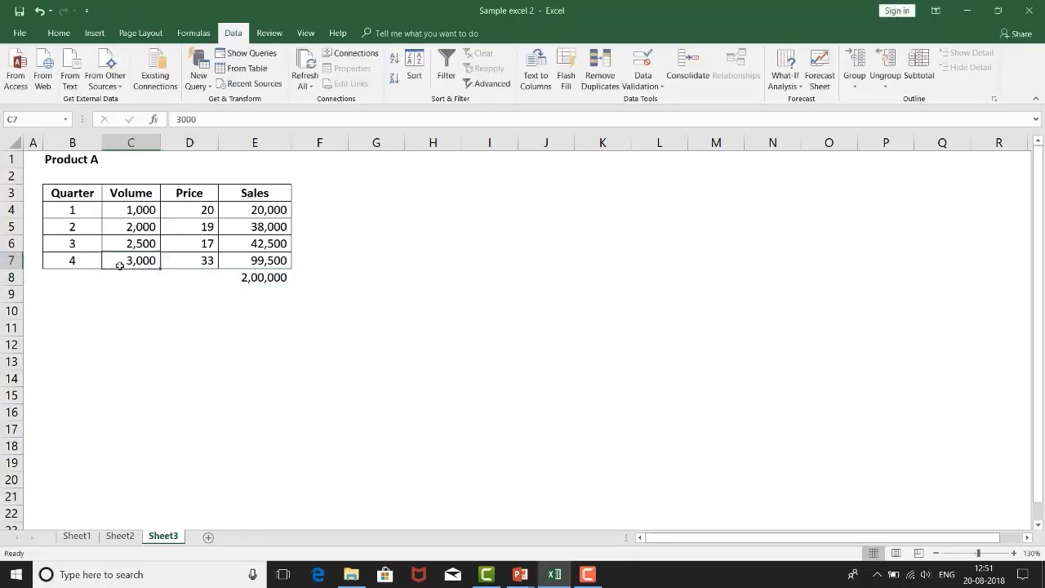
left_click(274, 265)
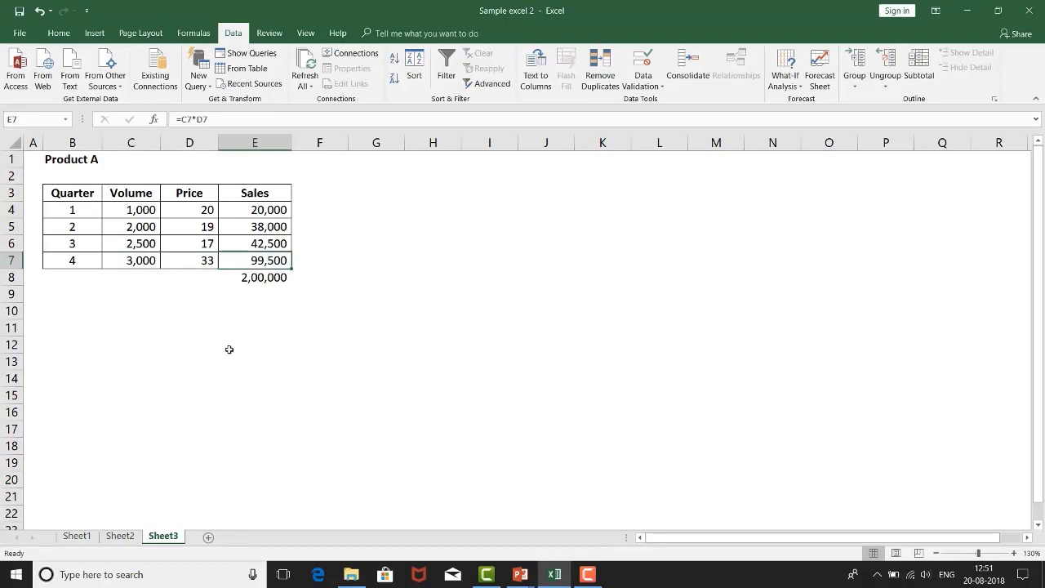
left_click(259, 279)
left_click(189, 257)
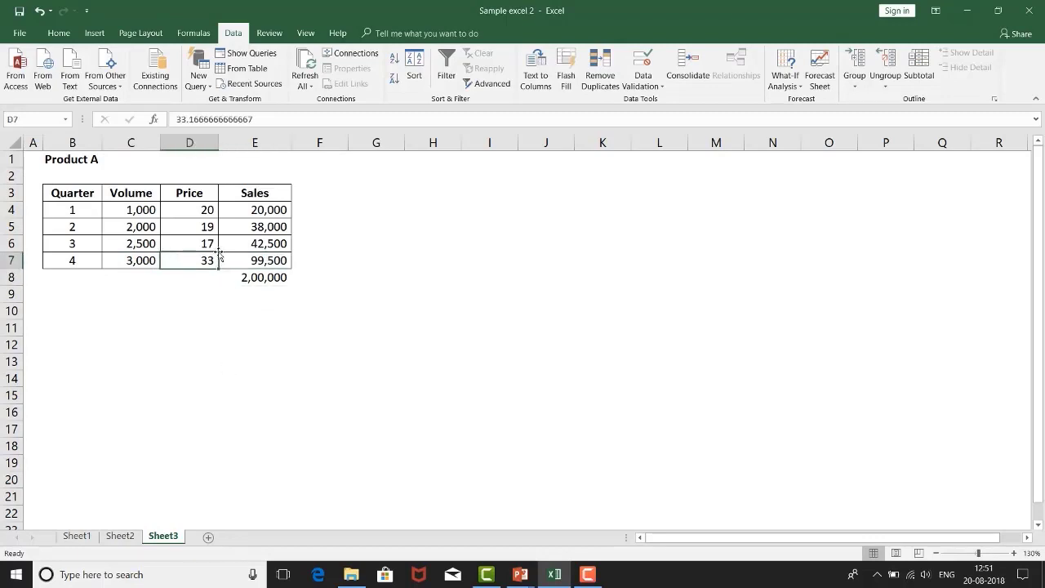
left_click(255, 280)
left_click(196, 259)
left_click(256, 278)
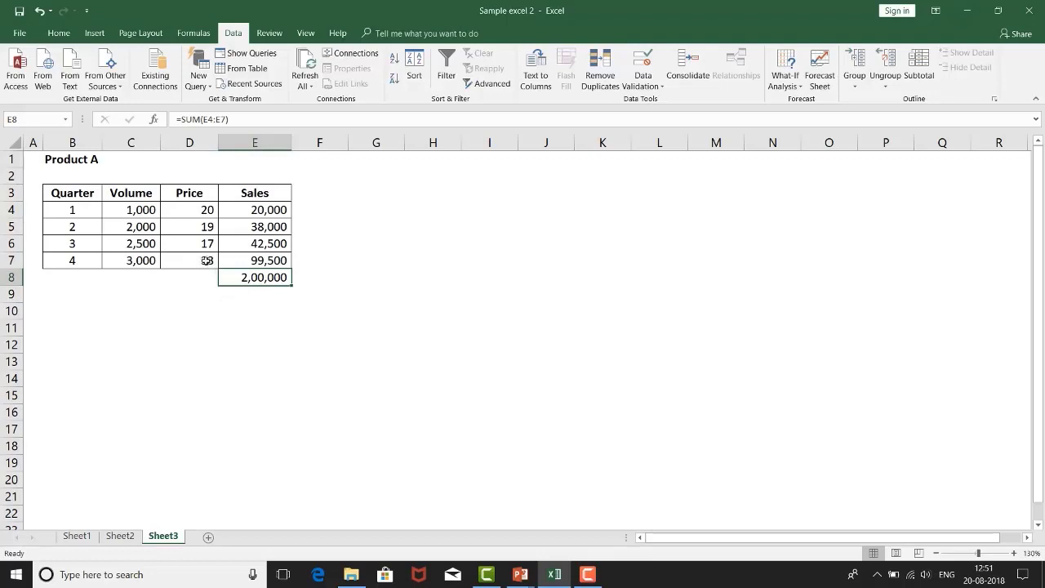
left_click(206, 262)
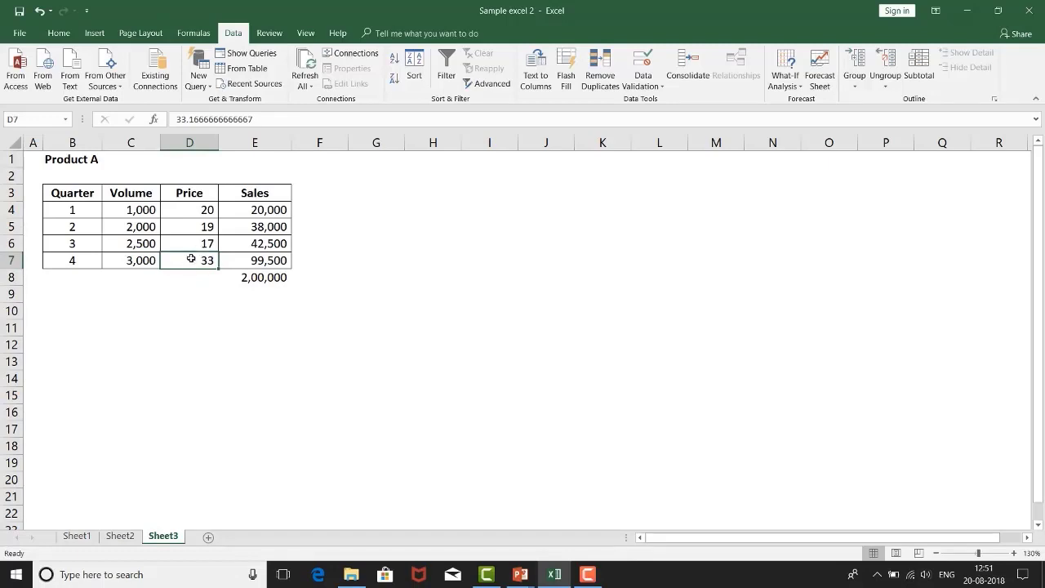
key("Up")
key("Up")
key("Up")
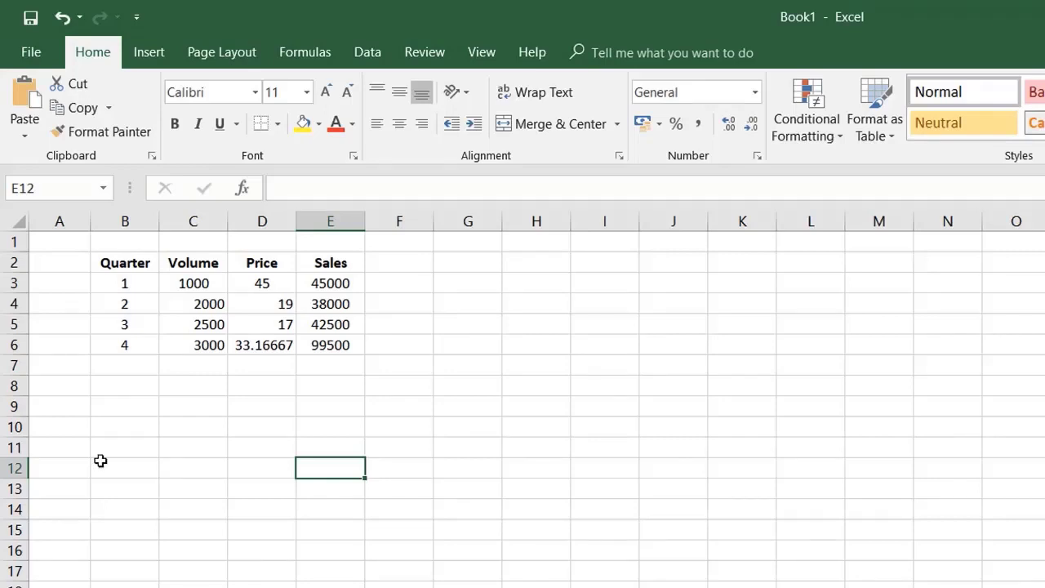
Step: In Book1, insert a blank row above row 1 and narrow the empty column A
left_click(14, 304)
right_click(19, 241)
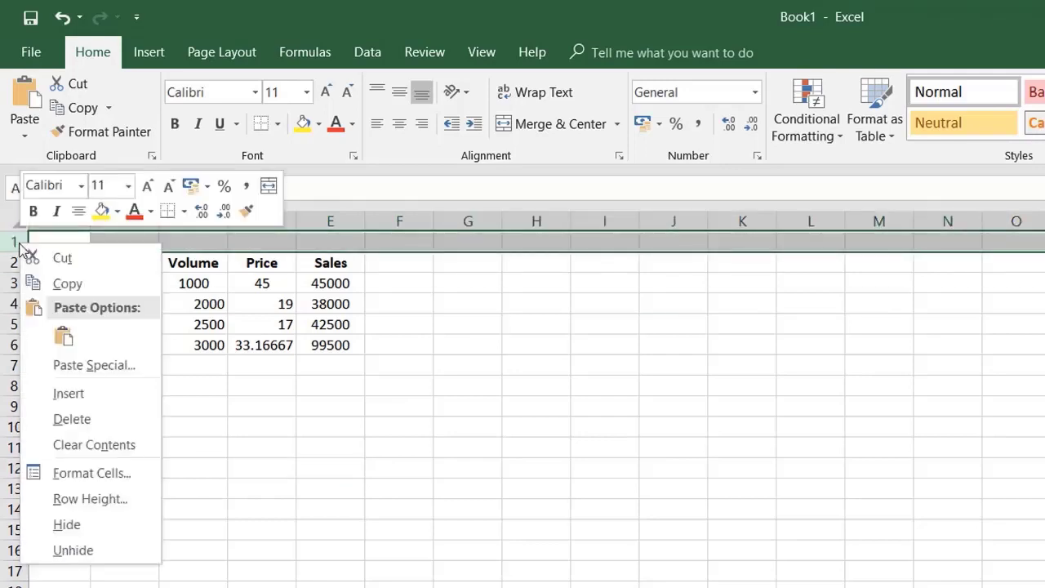
left_click(58, 394)
left_click(195, 467)
left_click(116, 242)
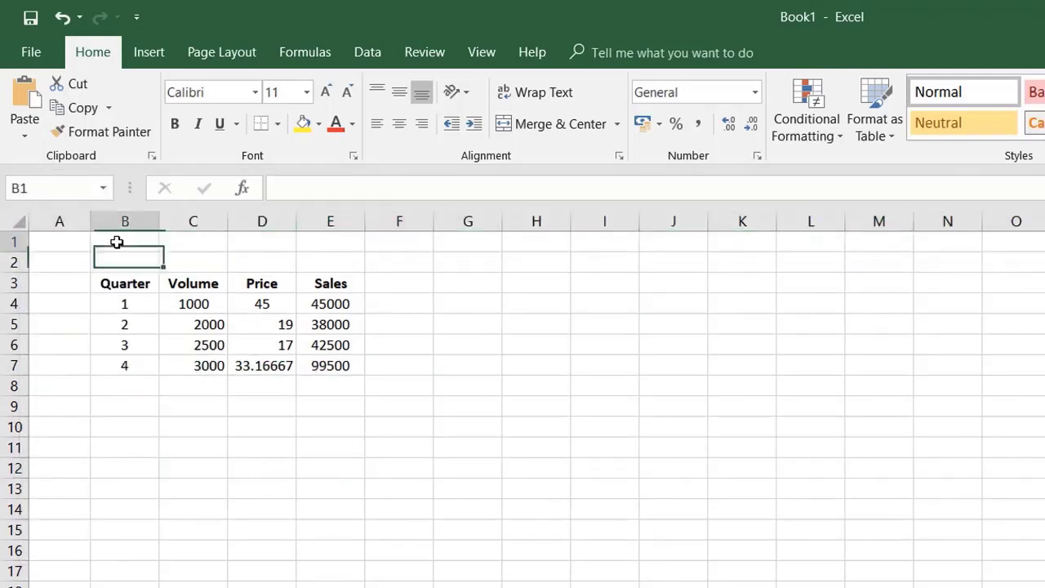
left_click_drag(90, 221, 53, 222)
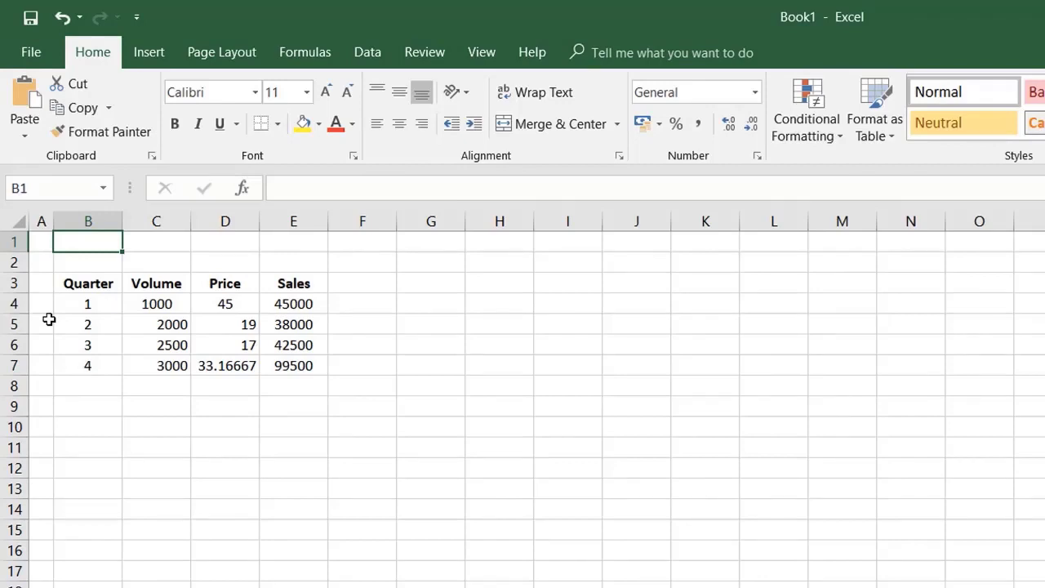
Step: Enter the title "2018 sales data of product A" in B1
type("2018")
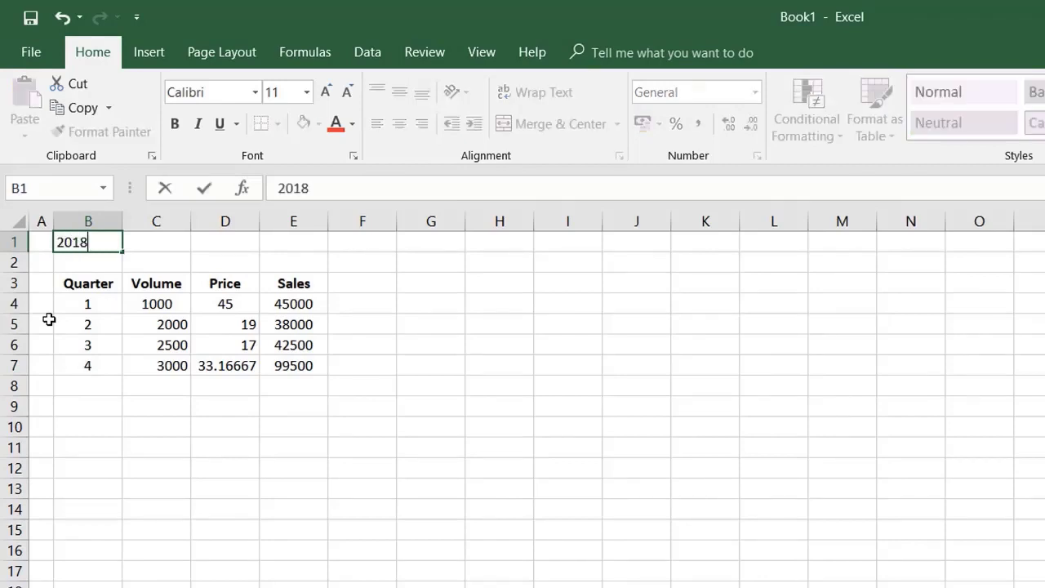
type(" sales data ")
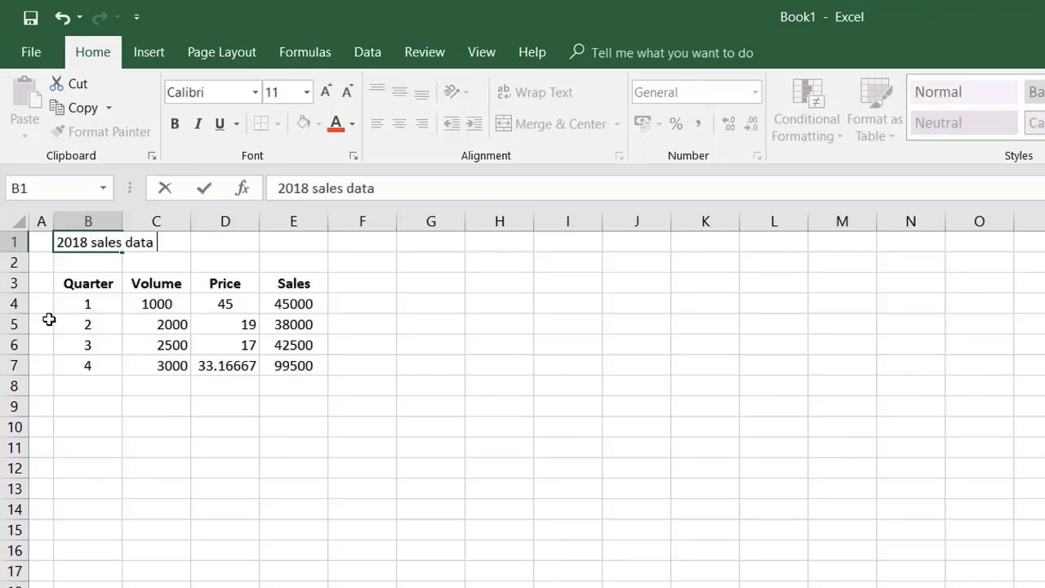
type("of prodct")
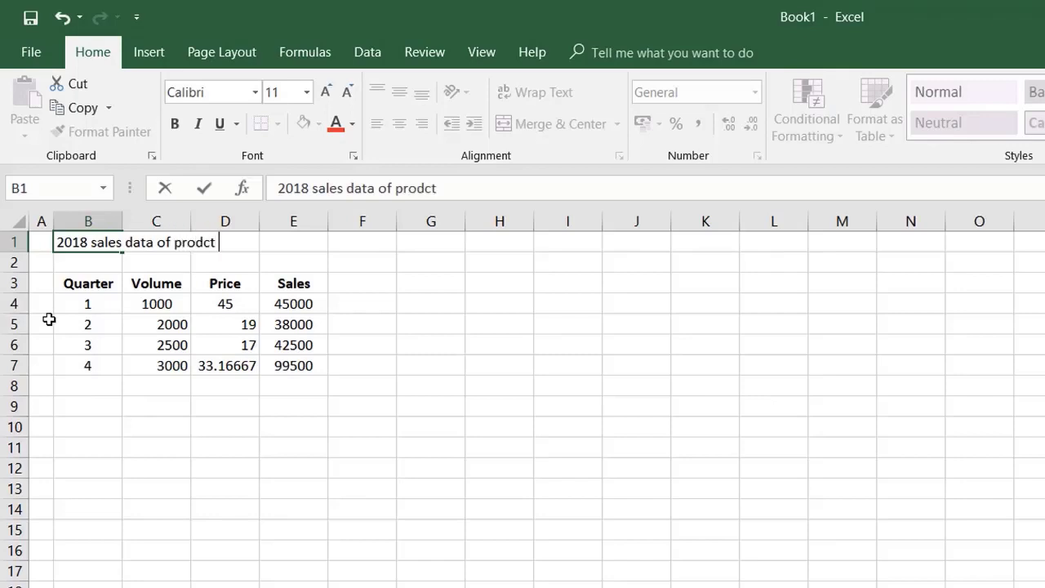
key("BackSpace")
key("BackSpace")
type("oct A")
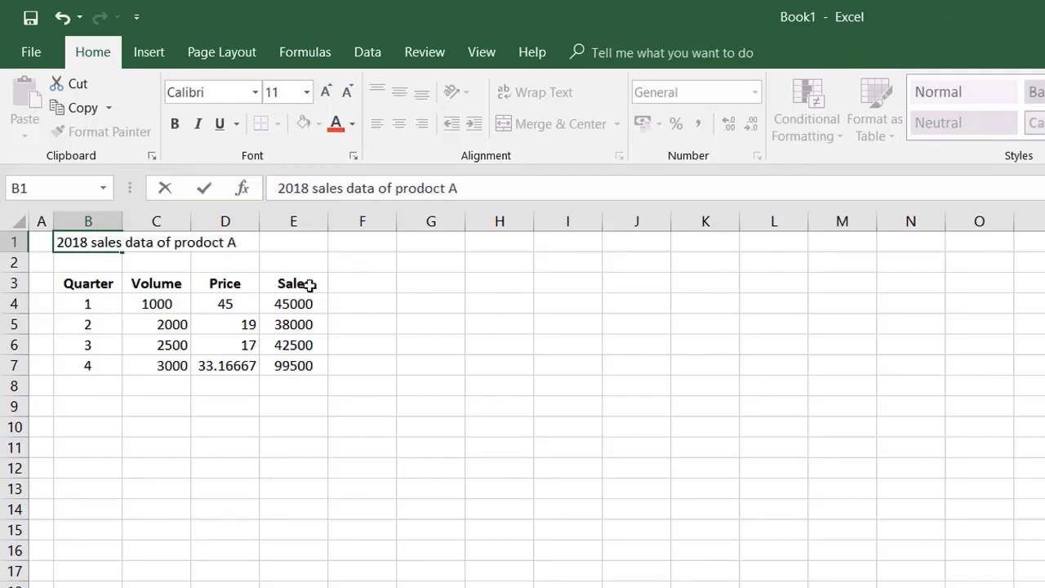
left_click_drag(432, 188, 416, 188)
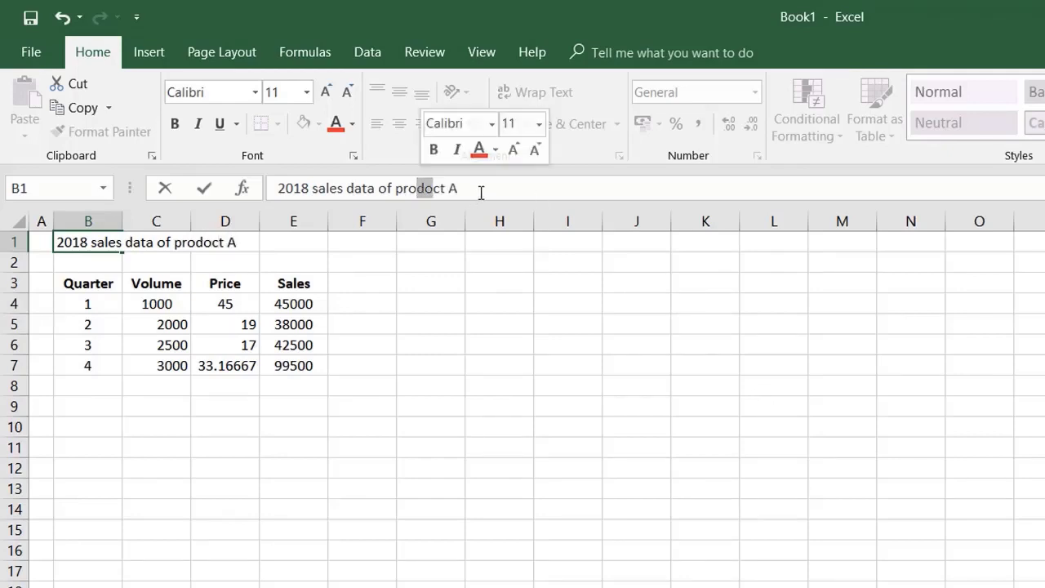
type("du")
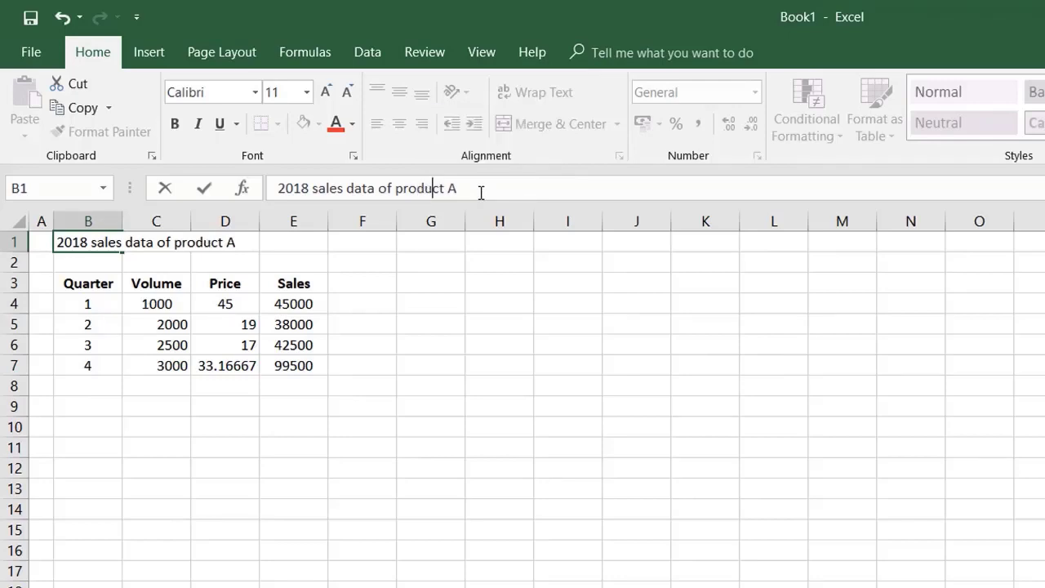
key("Return")
Step: Make the title in B1 bold and enlarge its font to size 14
left_click(88, 241)
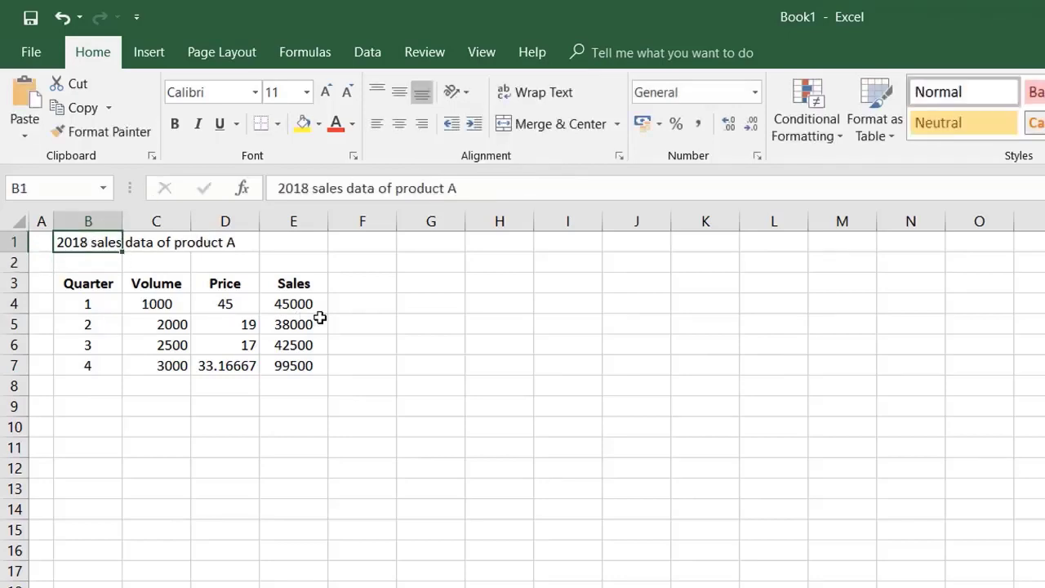
key("ctrl+b")
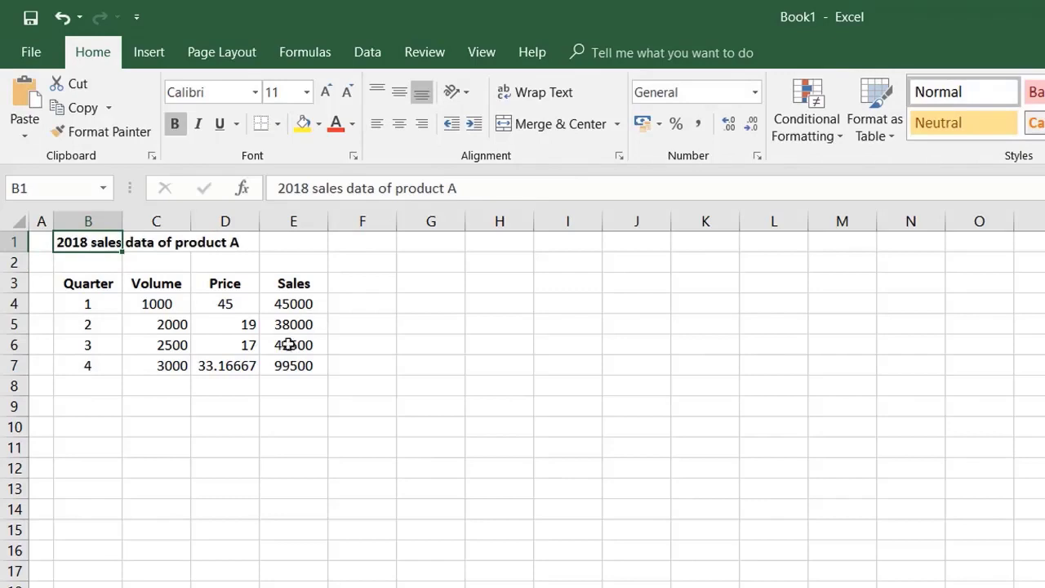
left_click(327, 94)
left_click(326, 94)
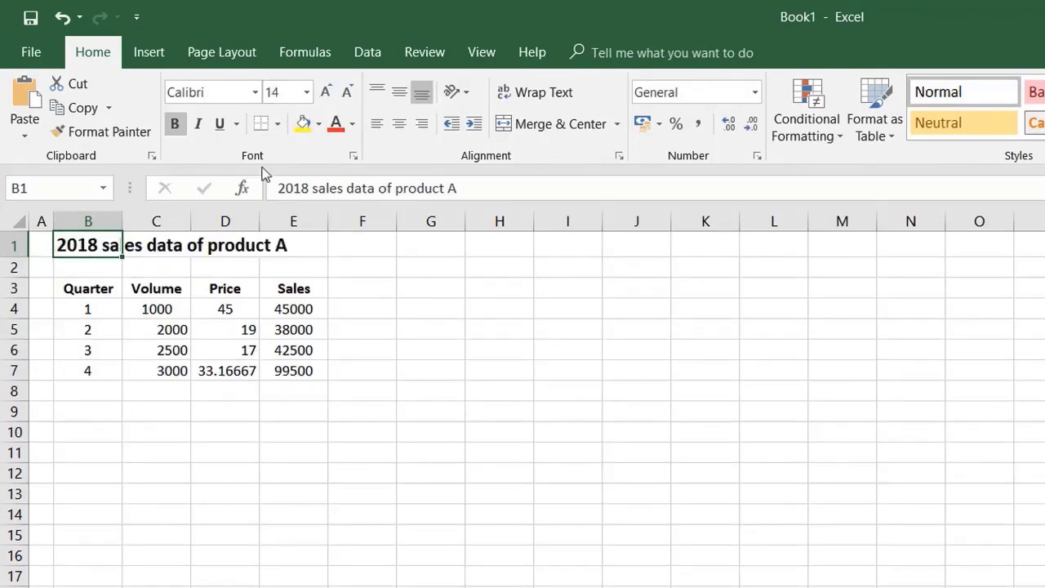
Step: Try inserting a blank row above the header row 3, and undo the insertion
left_click(13, 288)
right_click(13, 288)
left_click(65, 438)
left_click(225, 471)
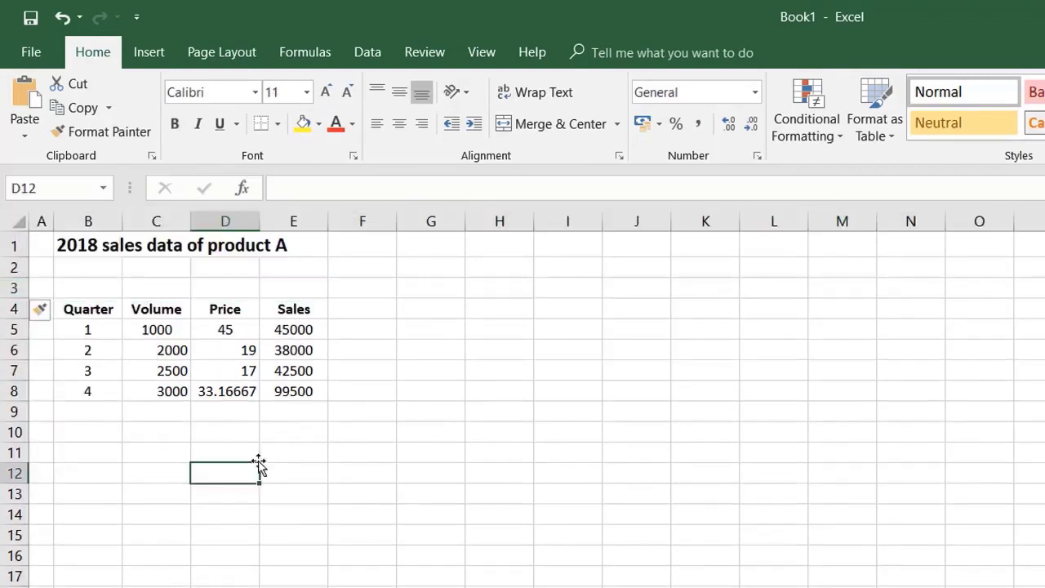
key("ctrl+z")
left_click(293, 451)
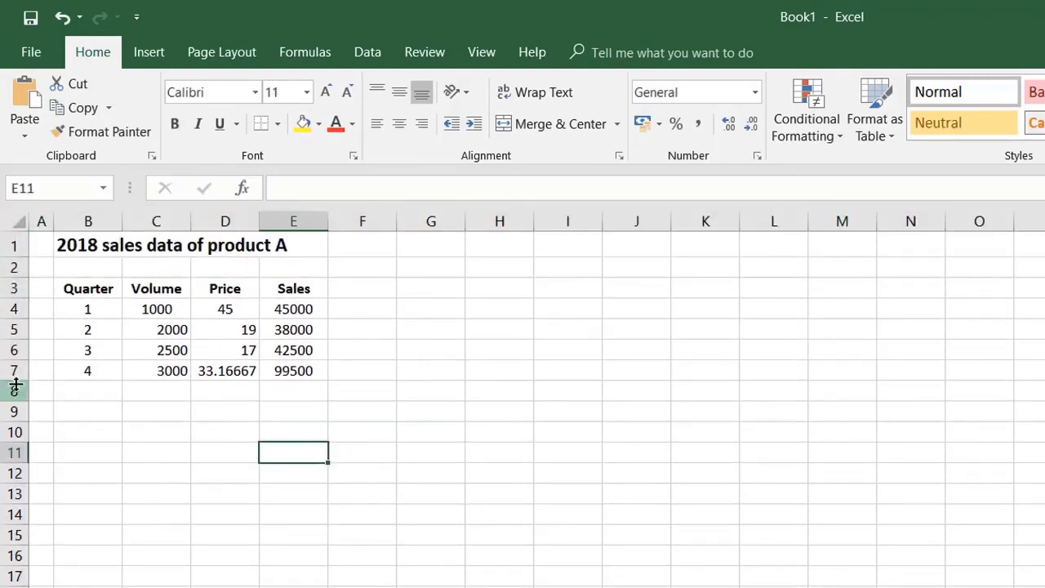
Step: Extend the volume header in C3 to read "Volume ('000)"
left_click_drag(114, 287, 328, 374)
left_click(156, 576)
left_click(164, 290)
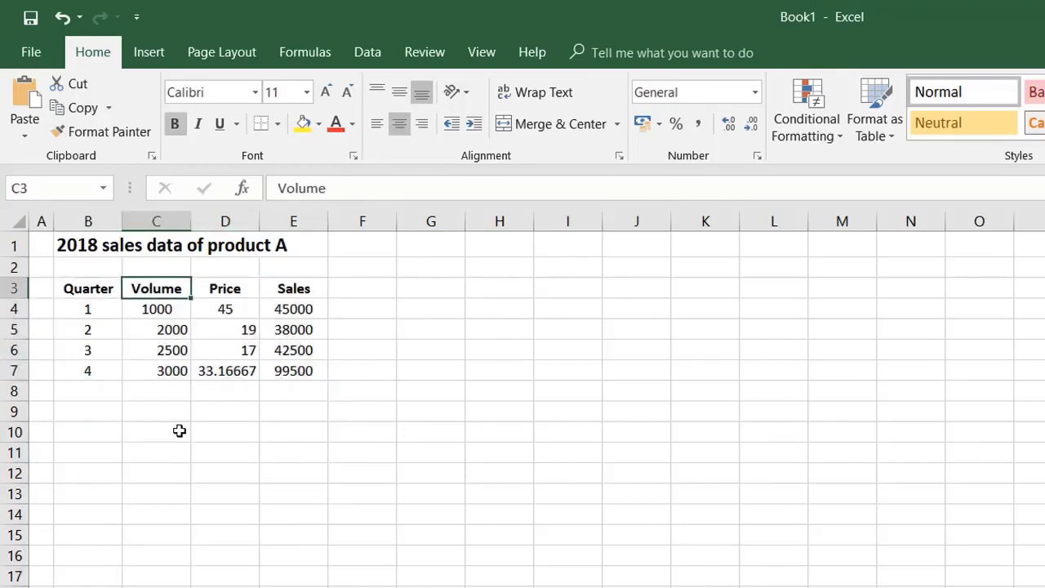
left_click(368, 190)
type("('000)")
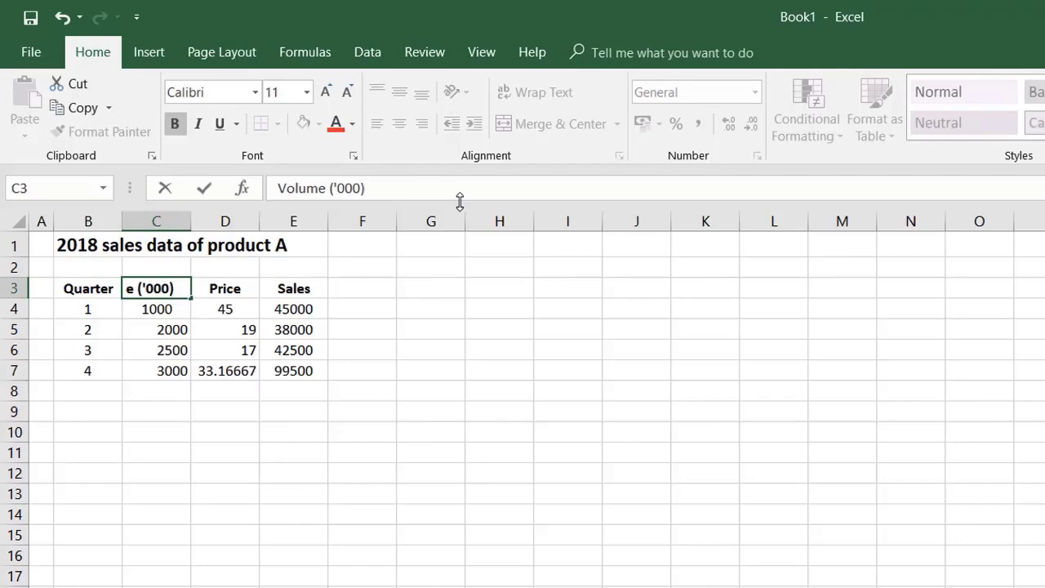
key("Return")
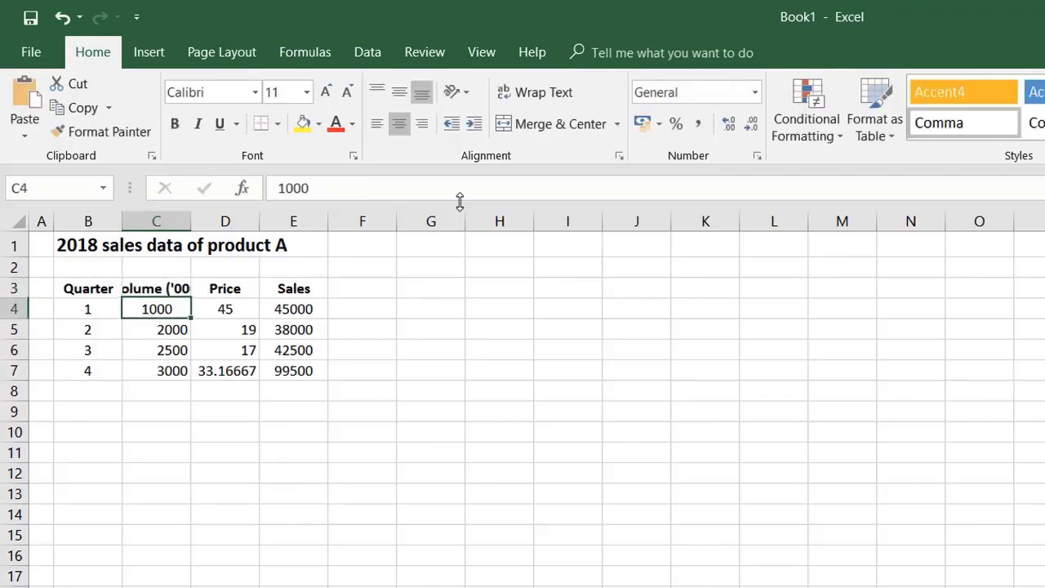
Step: Extend the price header in D3 to read "Price (INR)"
left_click(219, 290)
left_click(321, 186)
type("(INR)")
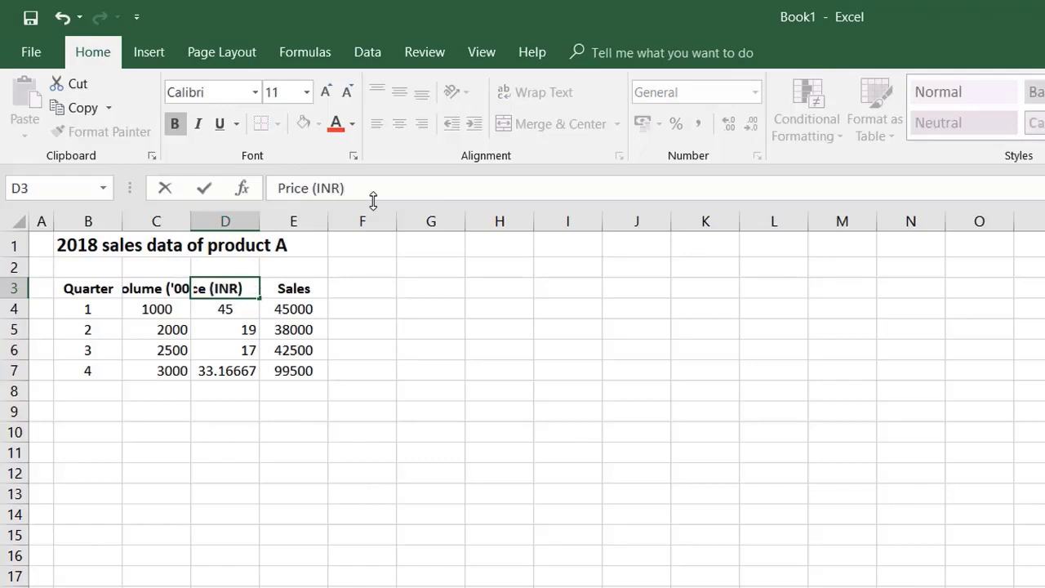
key("Return")
Step: Extend the sales header in E3 to read "Sales ('000)"
left_click(303, 289)
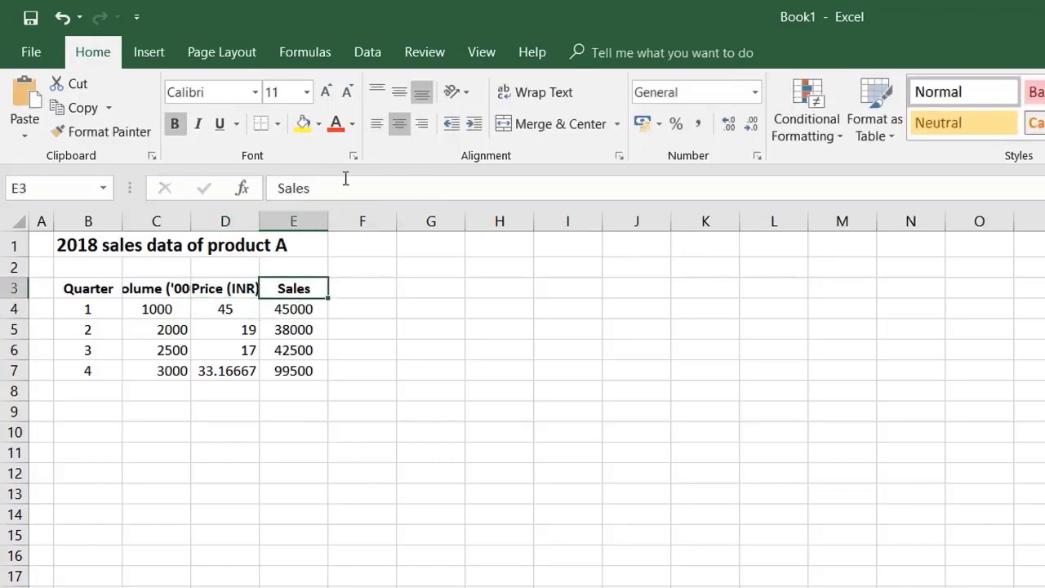
left_click(345, 186)
type("('000)")
key("Return")
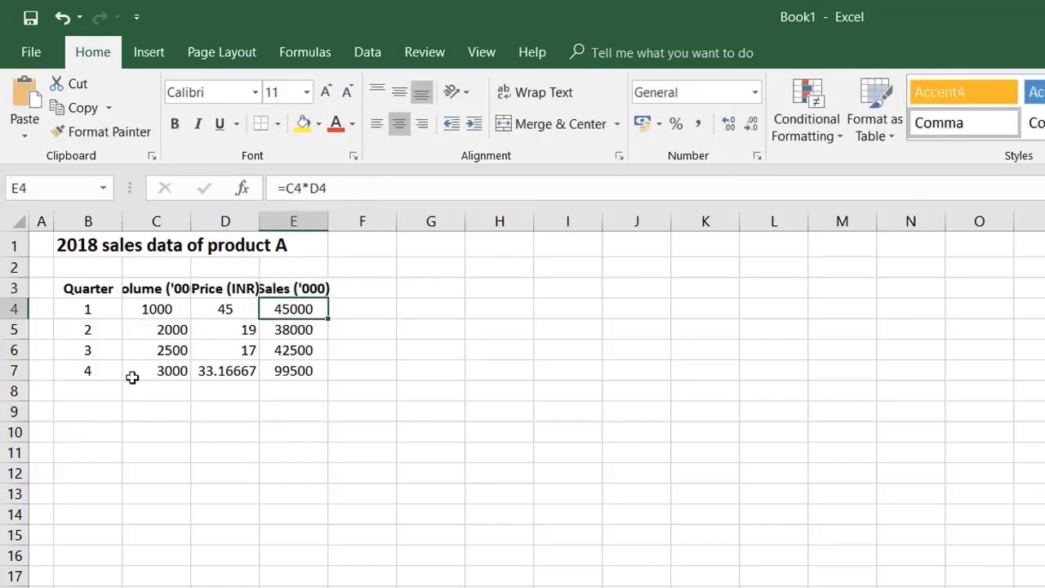
left_click_drag(72, 288, 88, 377)
left_click_drag(169, 283, 165, 371)
left_click_drag(237, 286, 237, 351)
left_click_drag(312, 295, 294, 372)
Step: Wrap the text of the table headers in B3:E3 so the units fit on a second line
left_click_drag(88, 288, 310, 288)
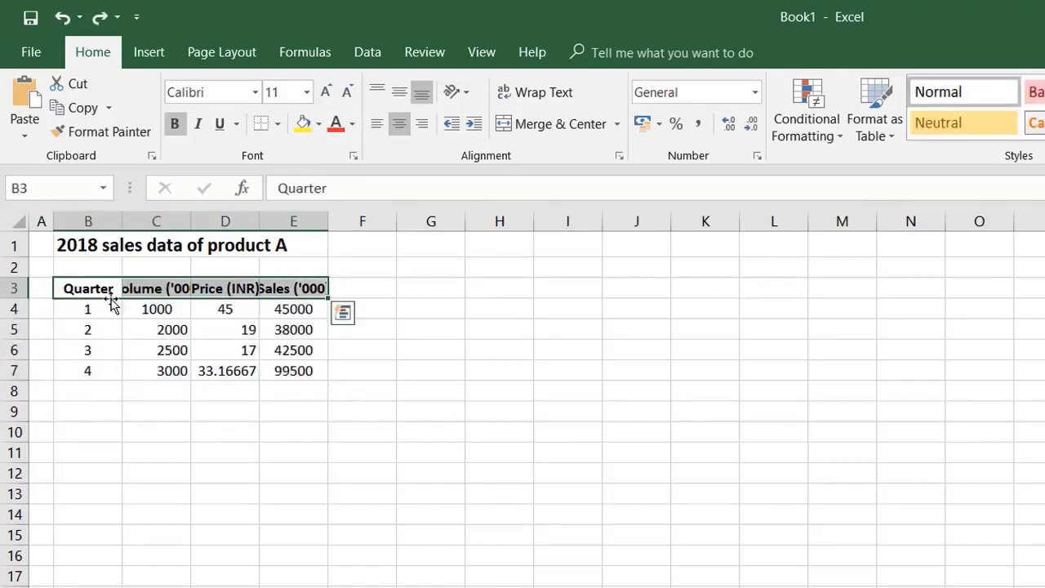
left_click(546, 90)
left_click(275, 490)
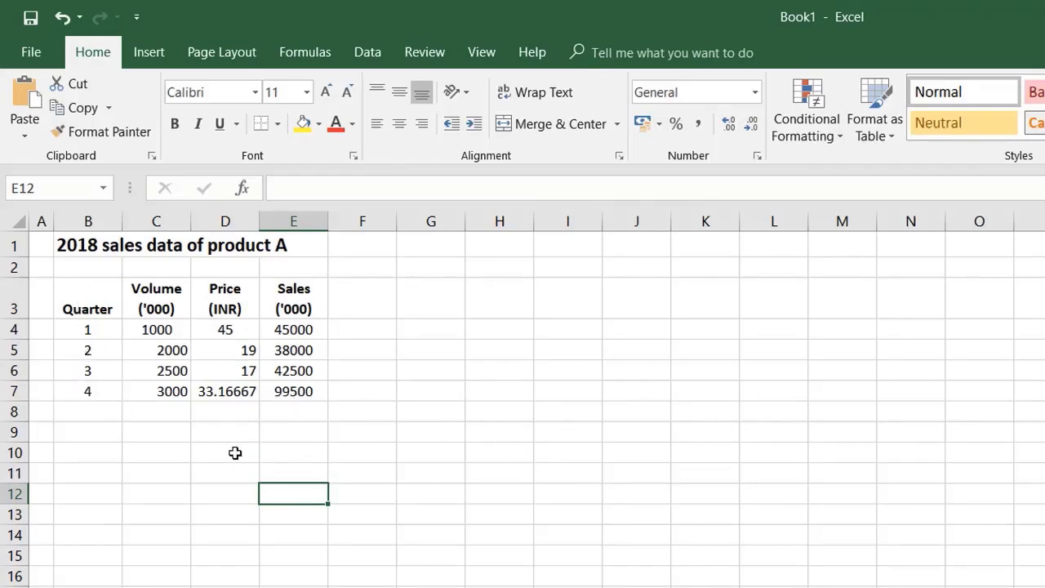
Step: Format the volume, price and sales figures in C4:E7 with the comma style and one decimal place
left_click_drag(164, 325, 302, 394)
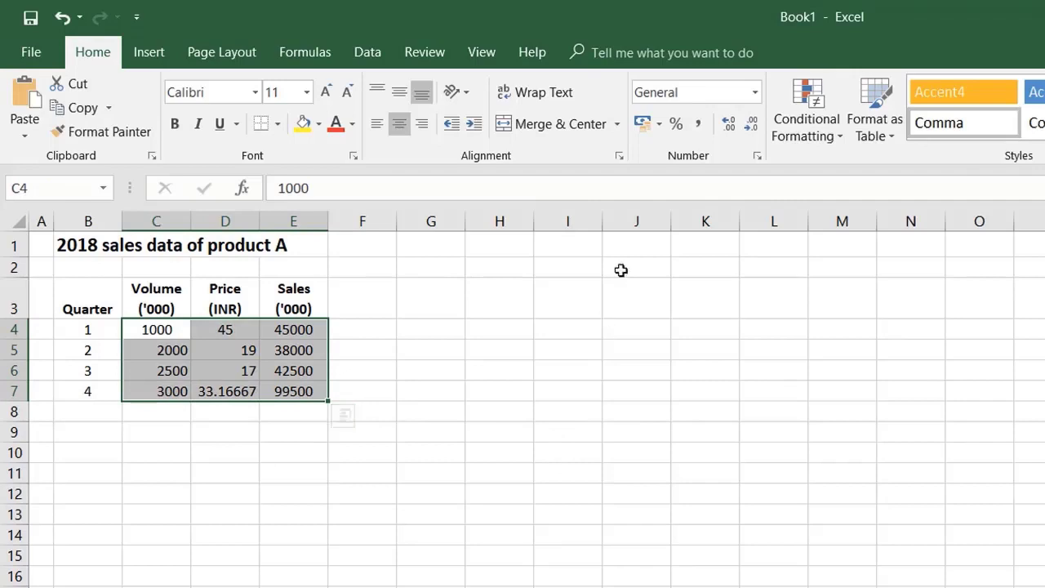
left_click(699, 124)
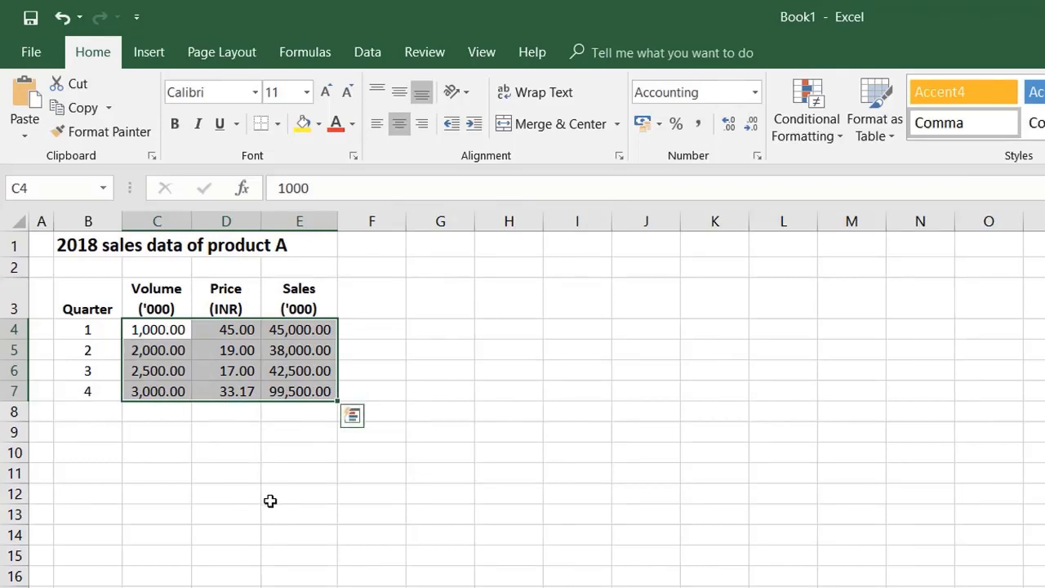
left_click(754, 129)
left_click(755, 129)
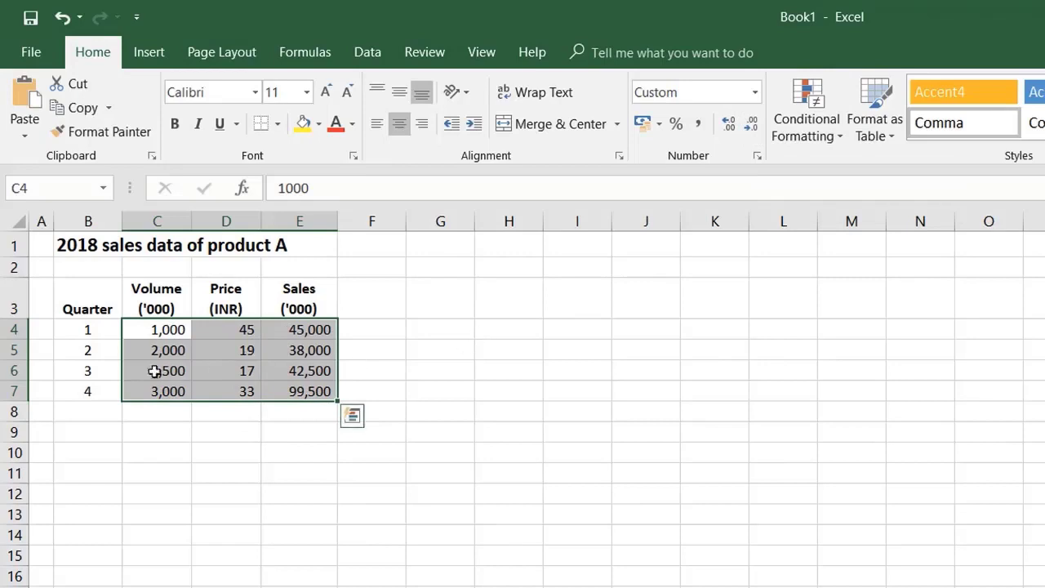
left_click(731, 125)
left_click(210, 508)
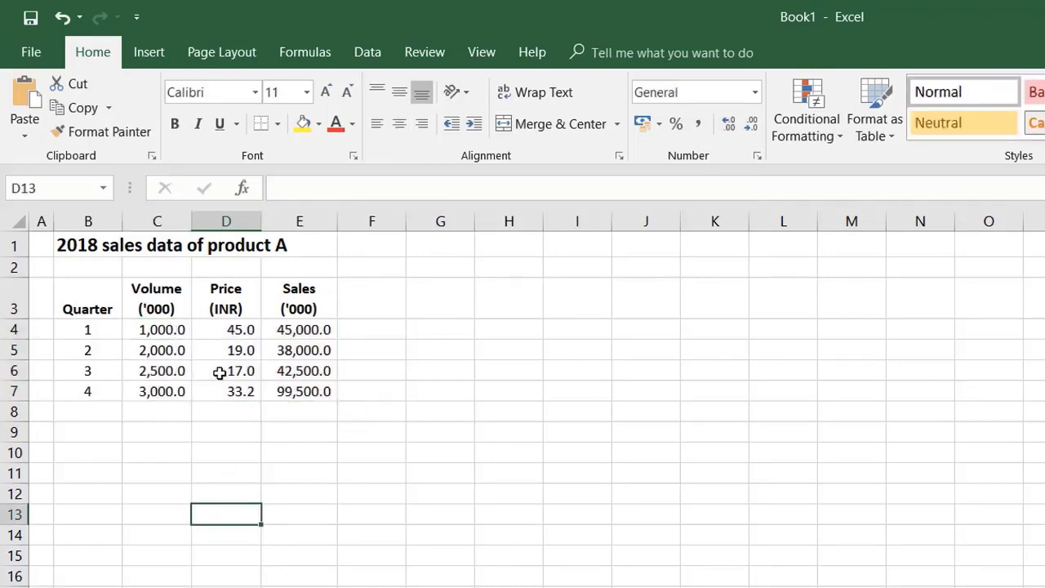
Step: Apply All Borders to the whole sales table in B3:E7
left_click_drag(91, 293, 314, 400)
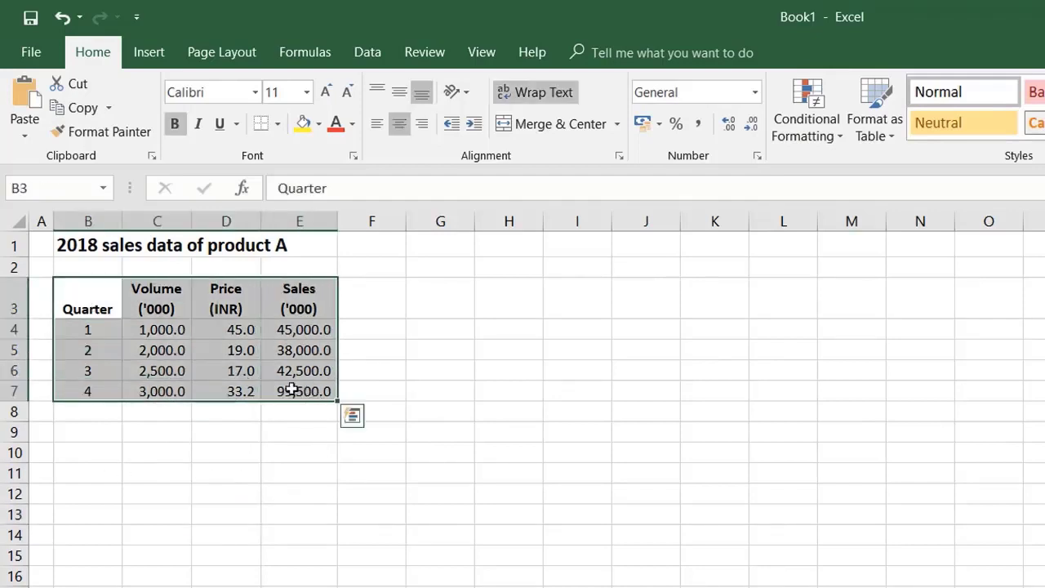
left_click(277, 124)
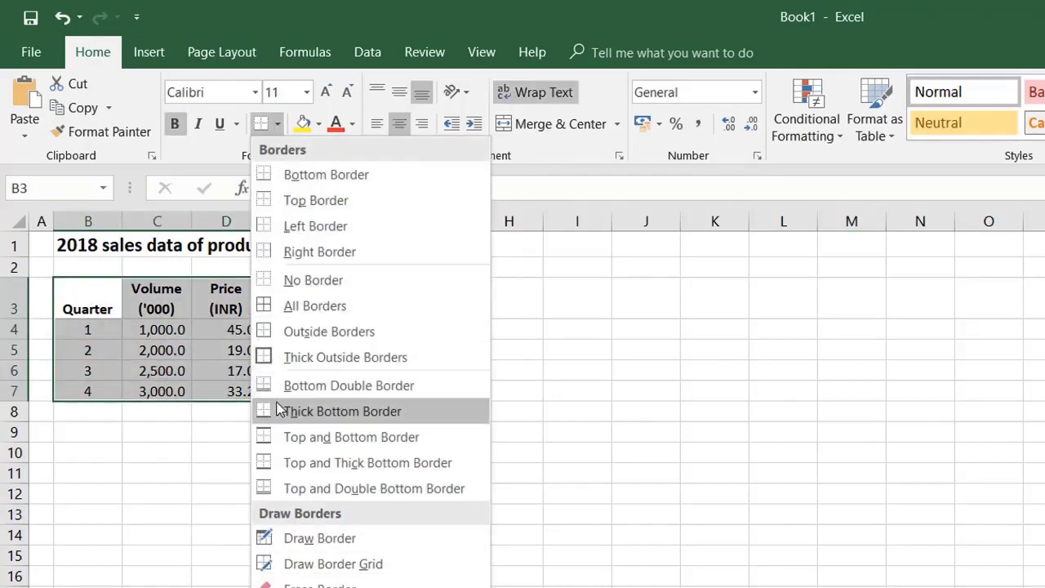
left_click(317, 307)
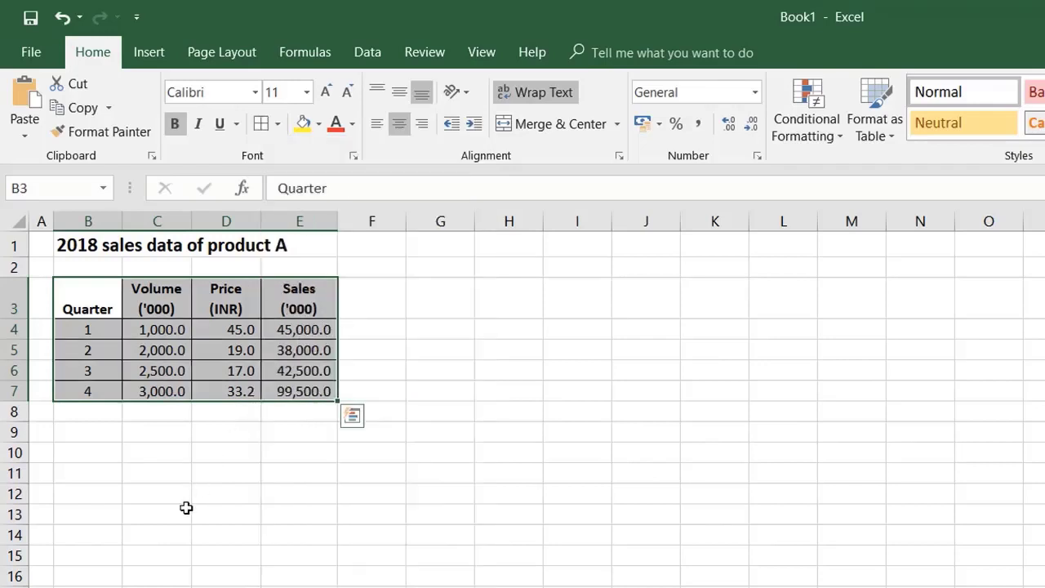
left_click(187, 509)
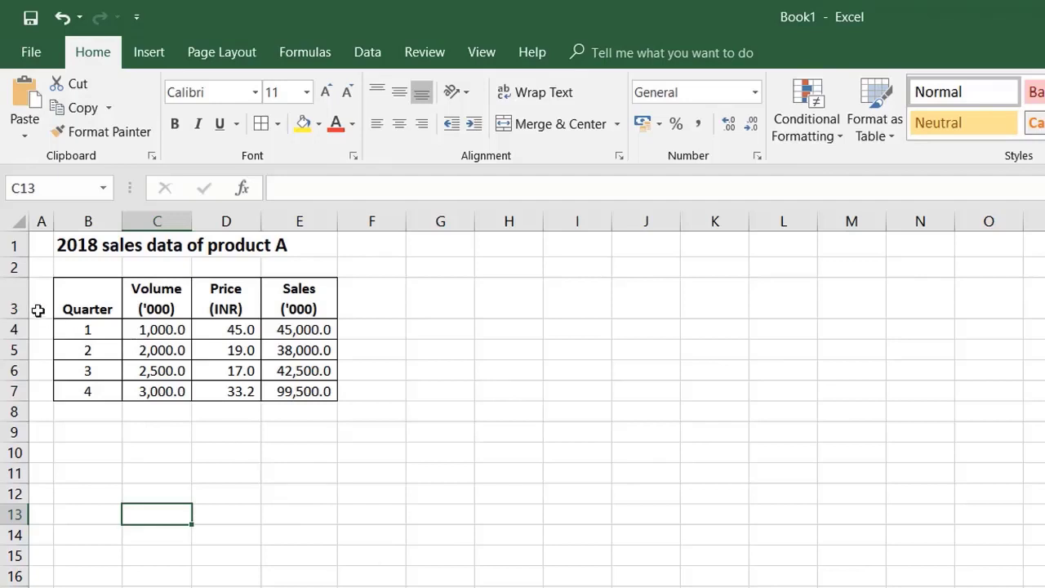
left_click_drag(91, 305, 303, 387)
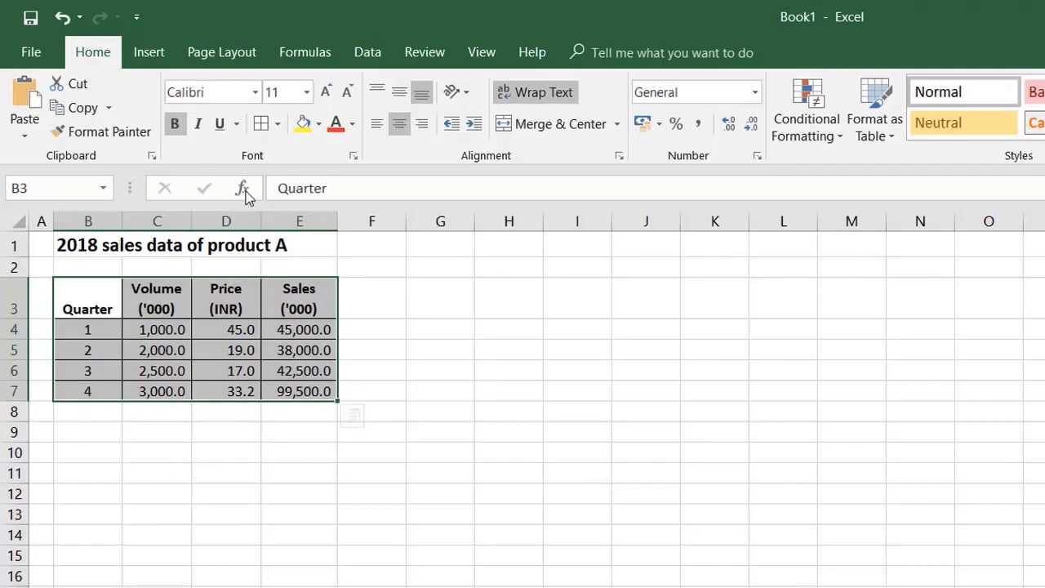
left_click(277, 124)
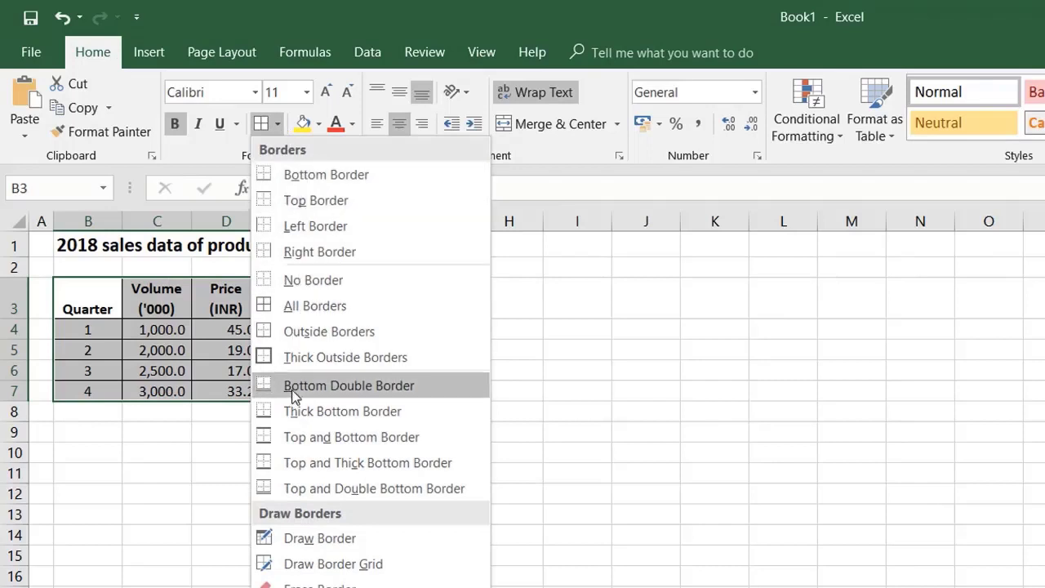
left_click(318, 306)
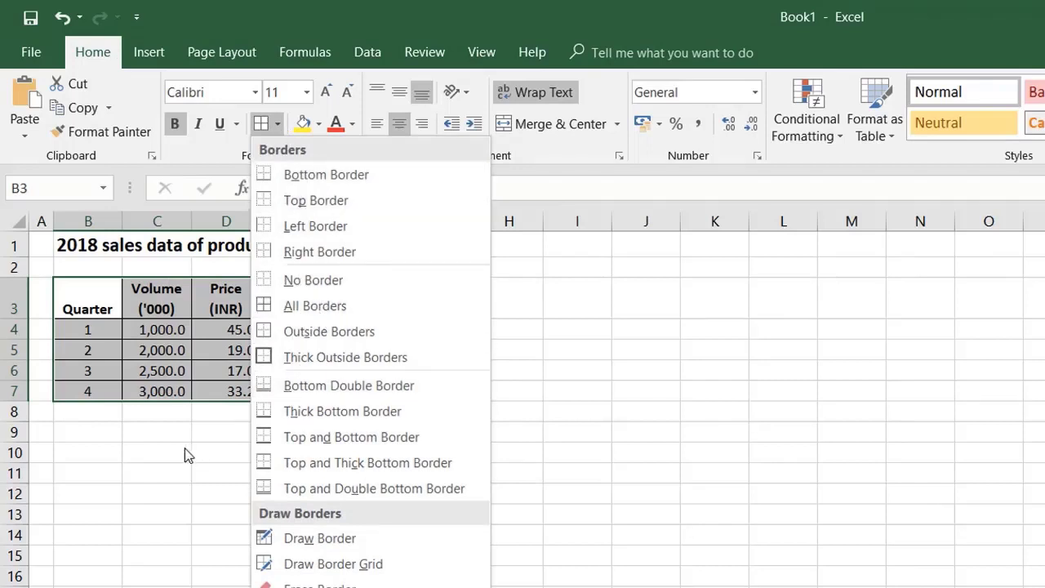
left_click(84, 310)
Step: Shade the table's header row B3:E3 with a grey fill
left_click_drag(92, 294, 298, 302)
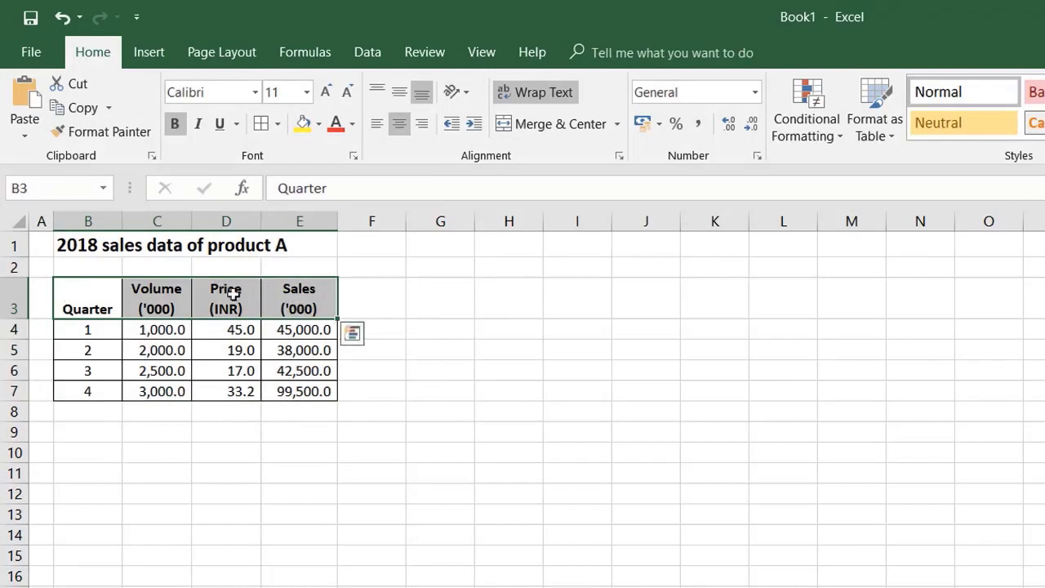
left_click(319, 124)
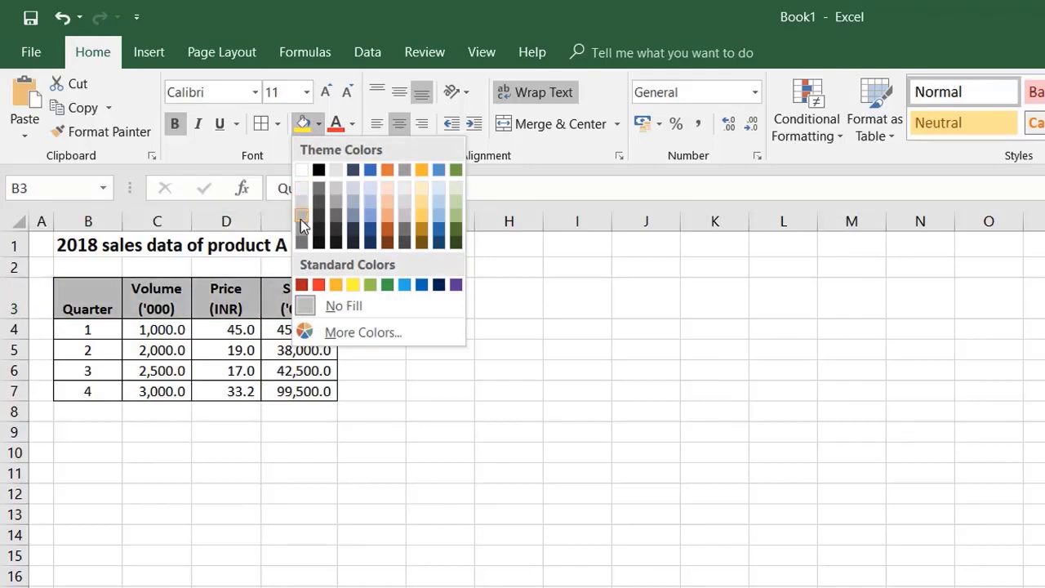
left_click(300, 219)
left_click(96, 494)
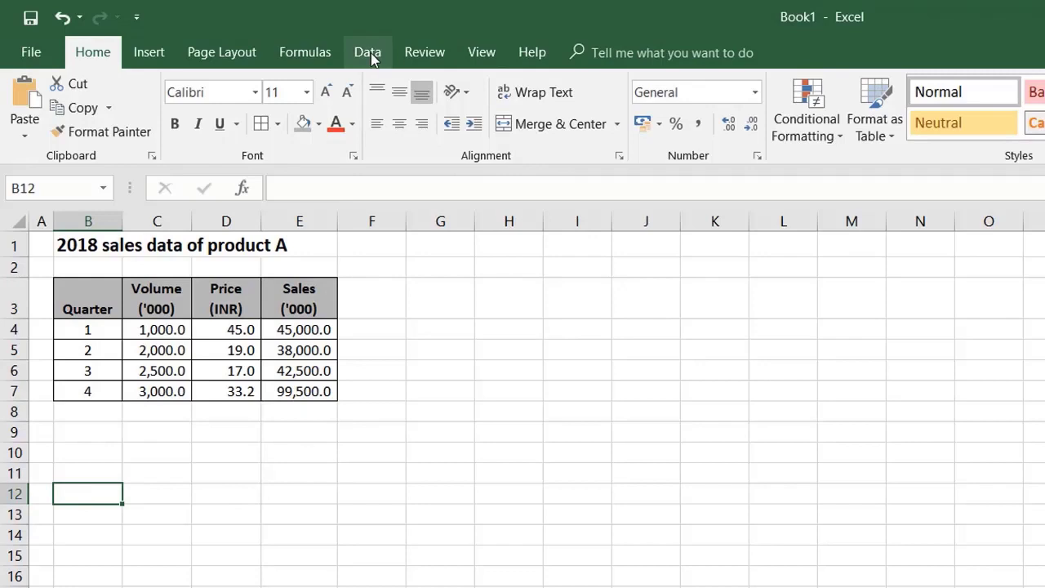
Step: Hide the worksheet gridlines so that only the table's own borders show
left_click(482, 53)
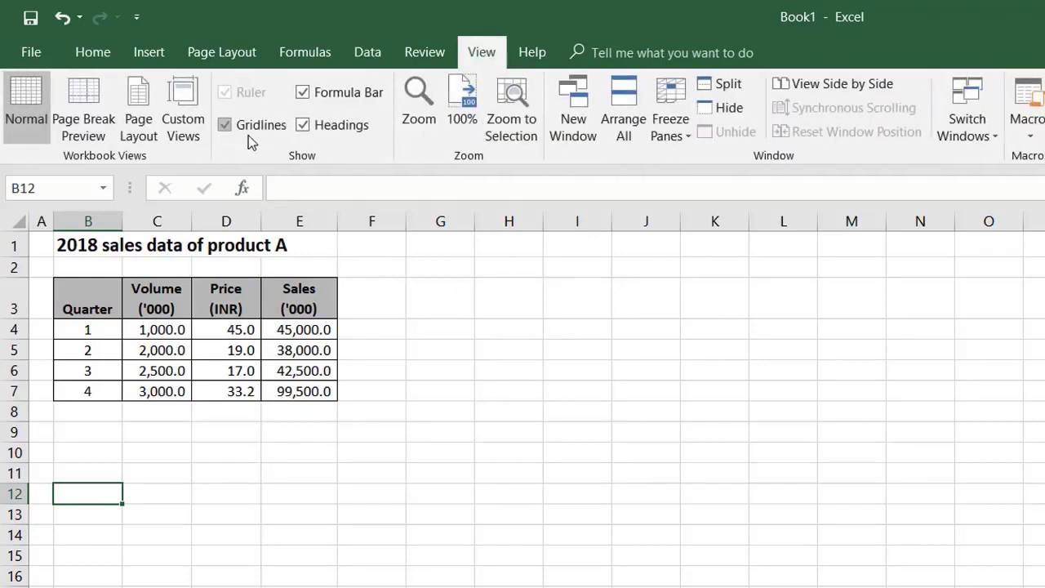
left_click(222, 126)
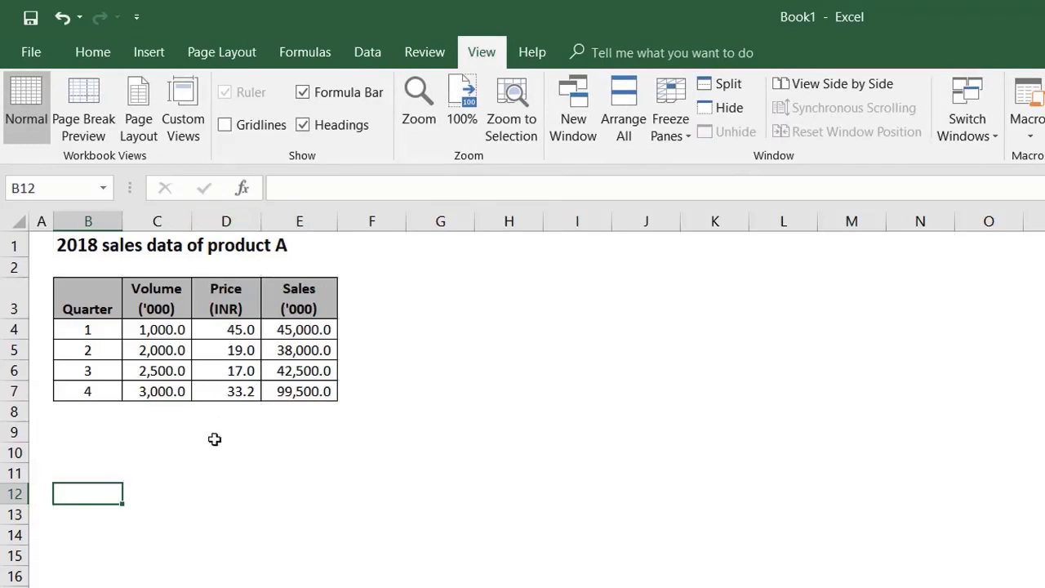
left_click(199, 469)
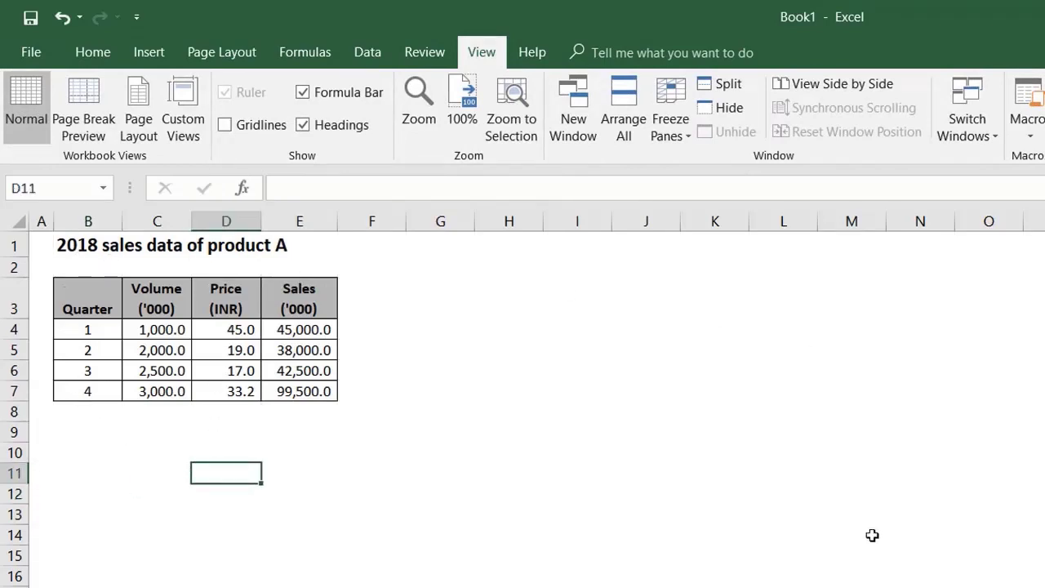
scroll(492, 536, "down", 2)
scroll(492, 537, "up", 2)
left_click(31, 51)
left_click(42, 42)
left_click(93, 51)
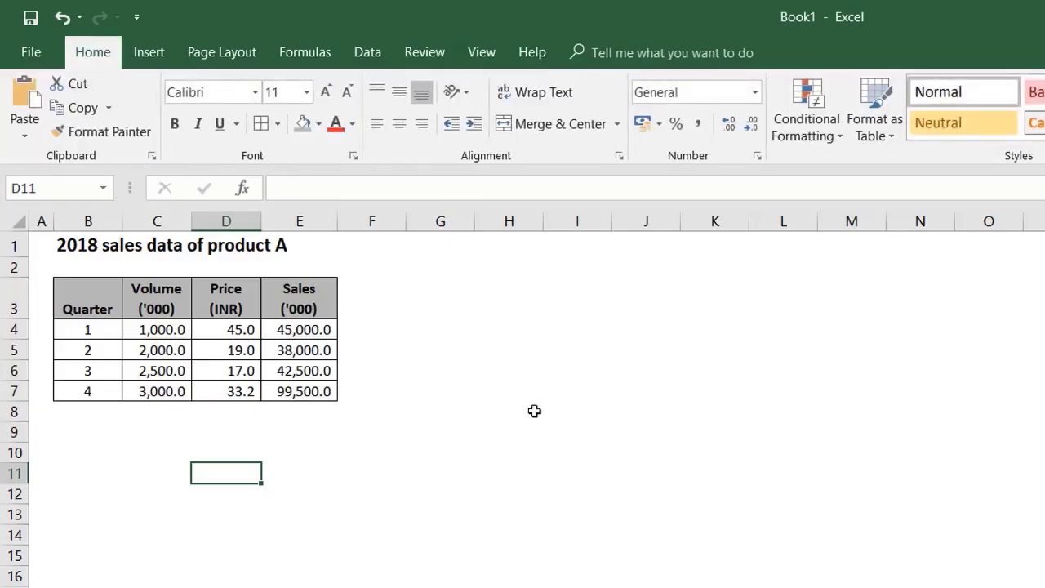
left_click_drag(149, 338, 311, 390)
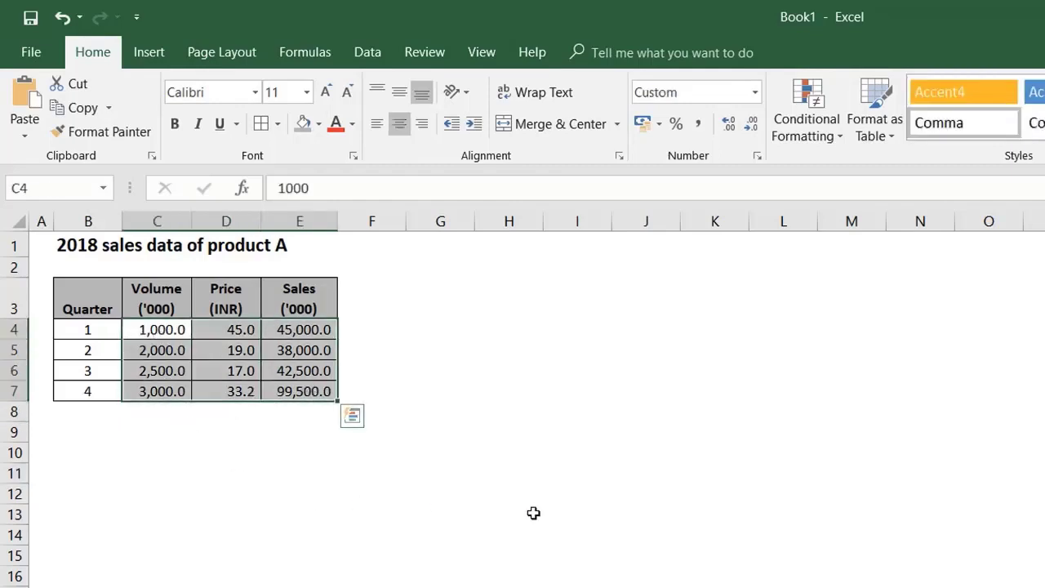
left_click_drag(432, 474, 372, 453)
left_click_drag(77, 299, 310, 301)
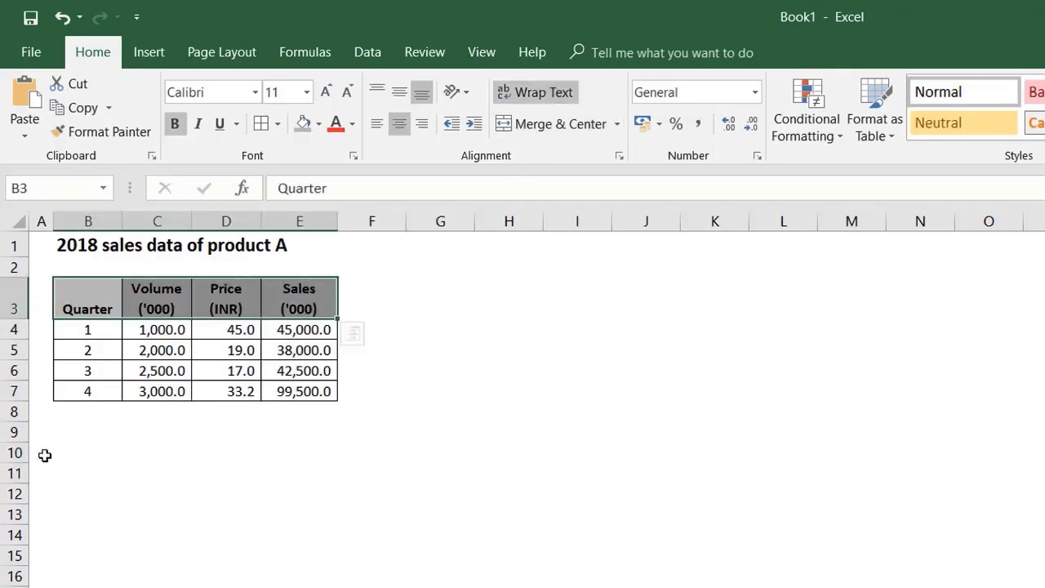
left_click(103, 243)
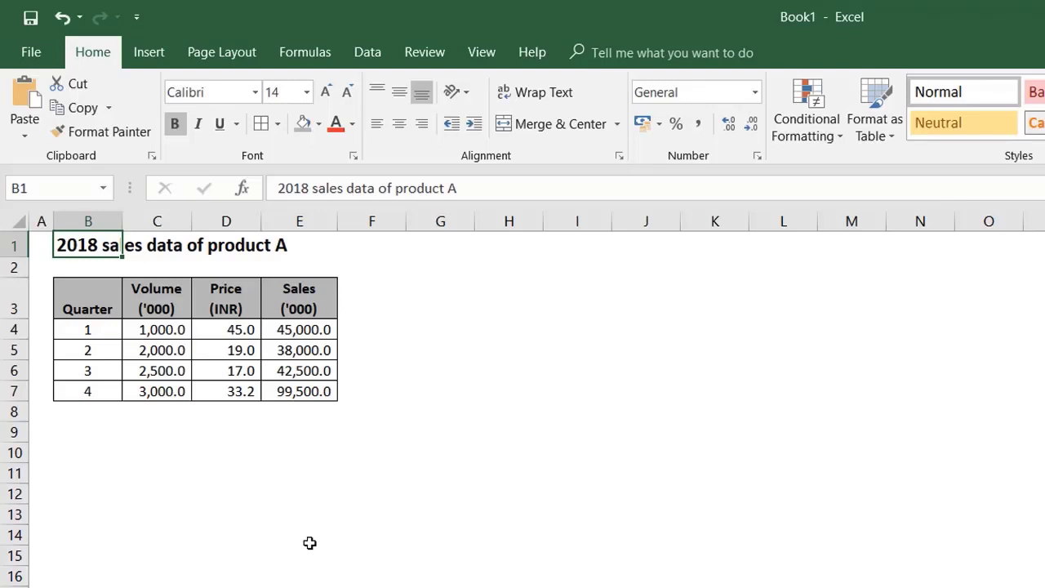
left_click(364, 527)
left_click(298, 352)
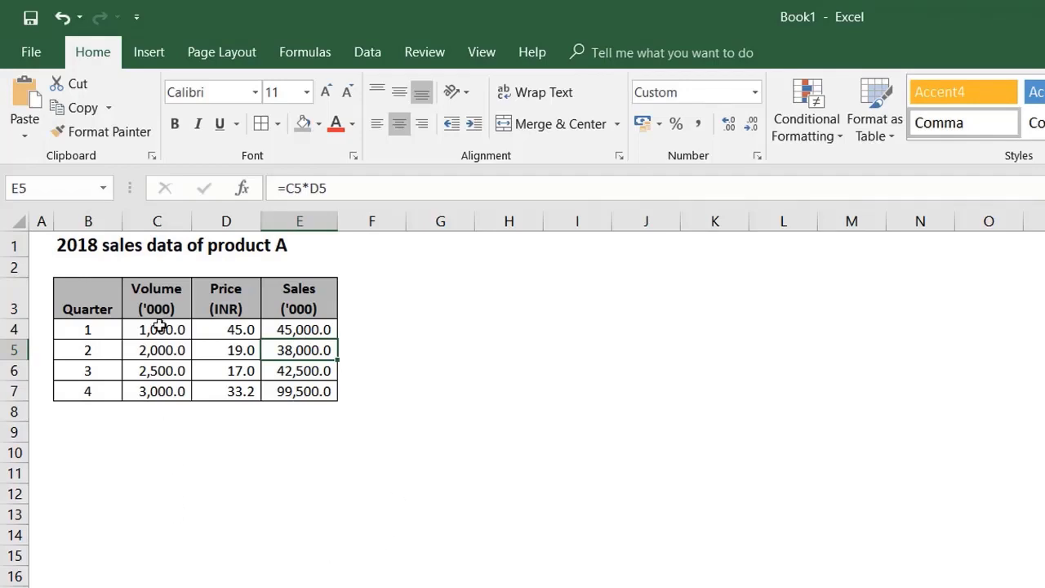
Step: Highlight the volume and price input cells C4:D7 with a light gold fill
left_click_drag(150, 329, 231, 394)
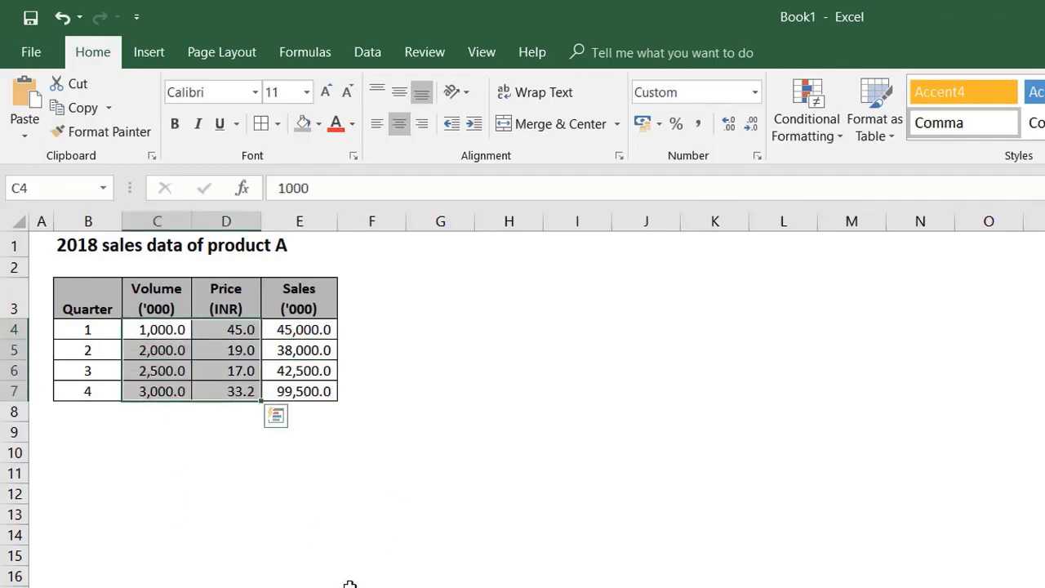
left_click(319, 124)
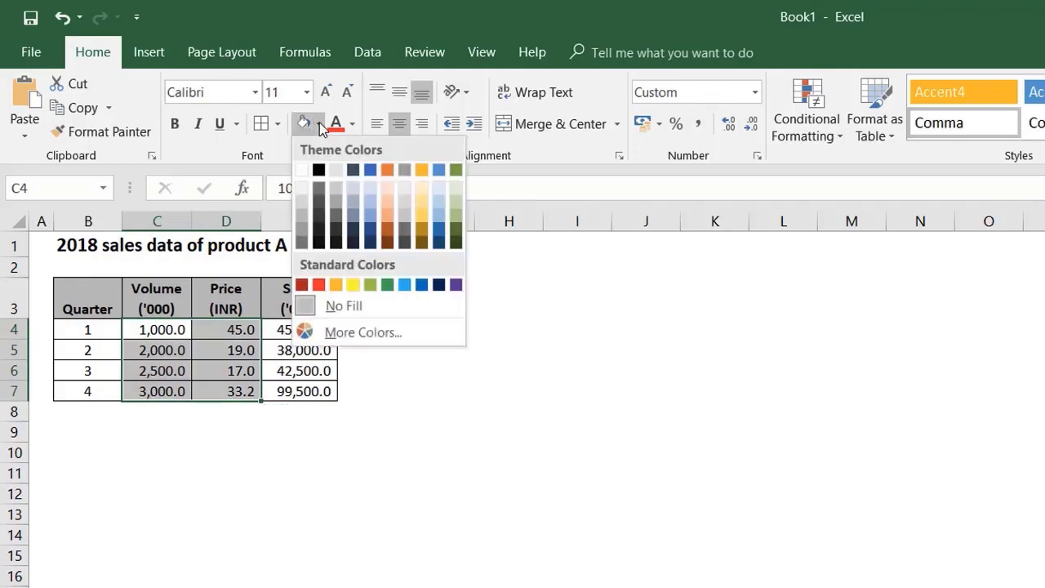
left_click(422, 195)
left_click(217, 490)
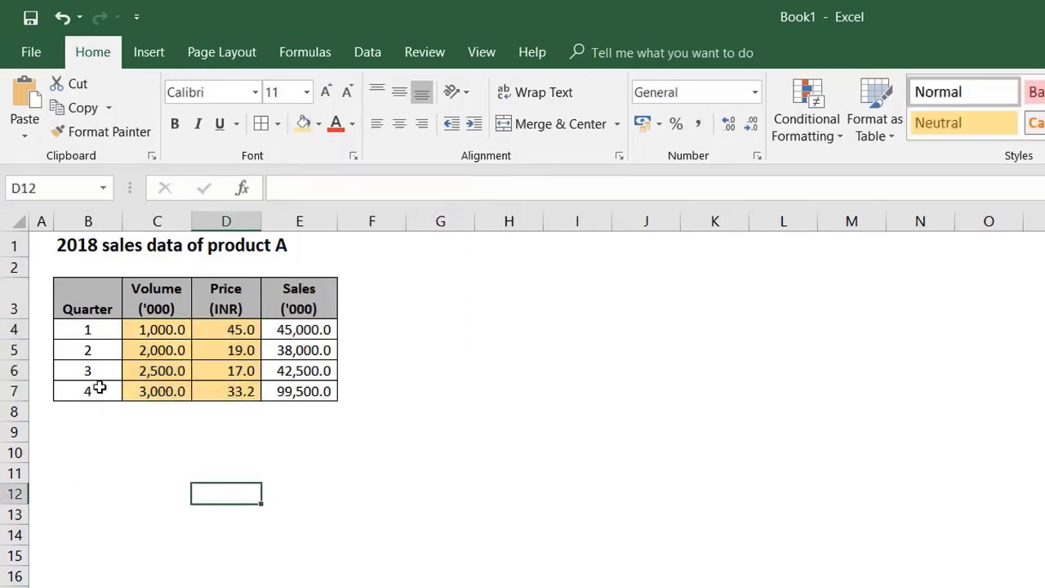
Step: Fill cell G4 beside the table with the same light gold as the volume and price cells
left_click_drag(160, 330, 228, 389)
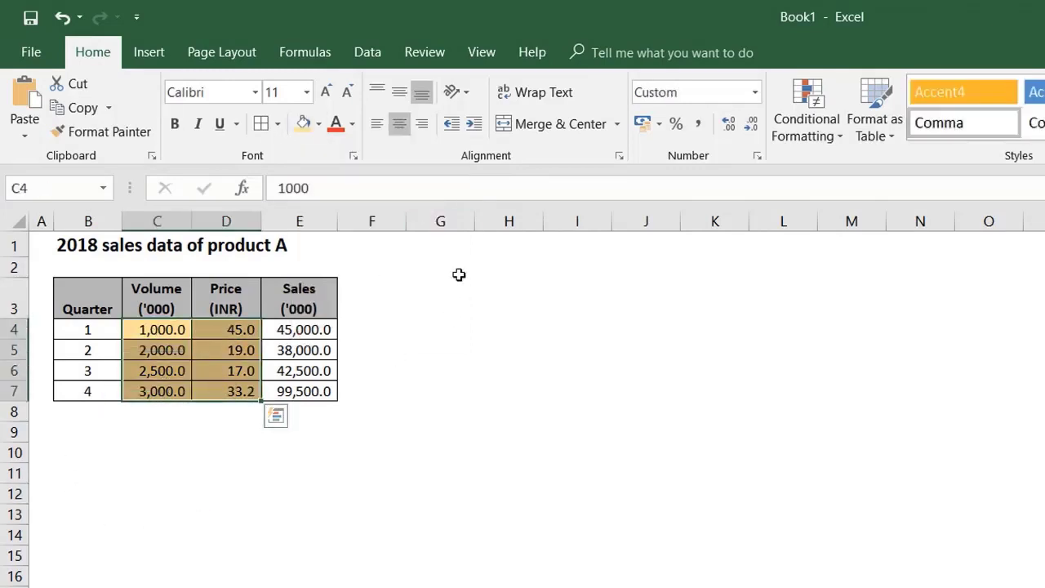
left_click(431, 267)
left_click(444, 282)
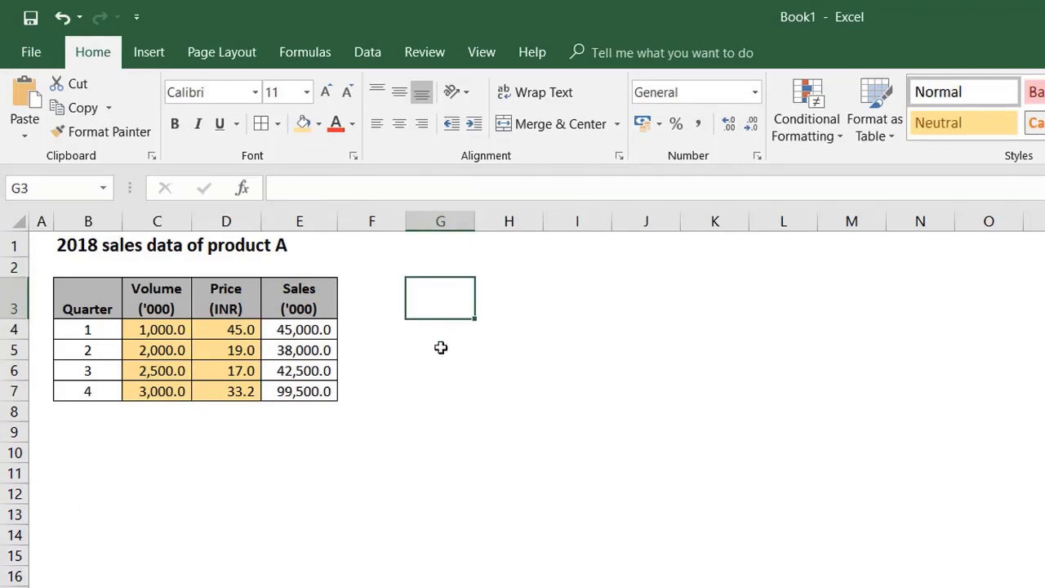
left_click(433, 327)
left_click(303, 124)
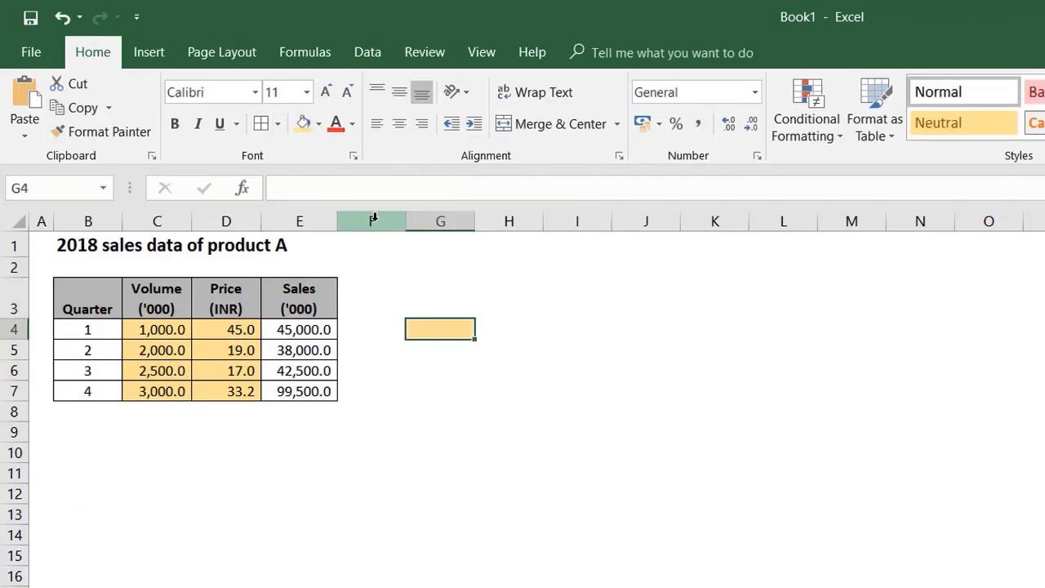
Step: Enter the legend text "Cells to be filled" in the gold cell G4 beside the table
type("ce")
key("Escape")
type("Cells to be filled")
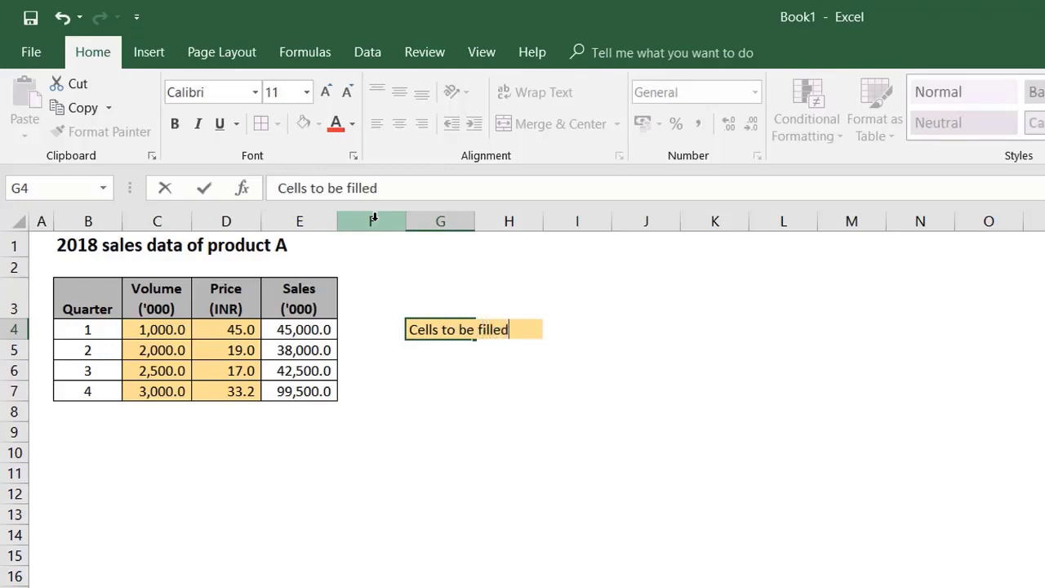
key("Return")
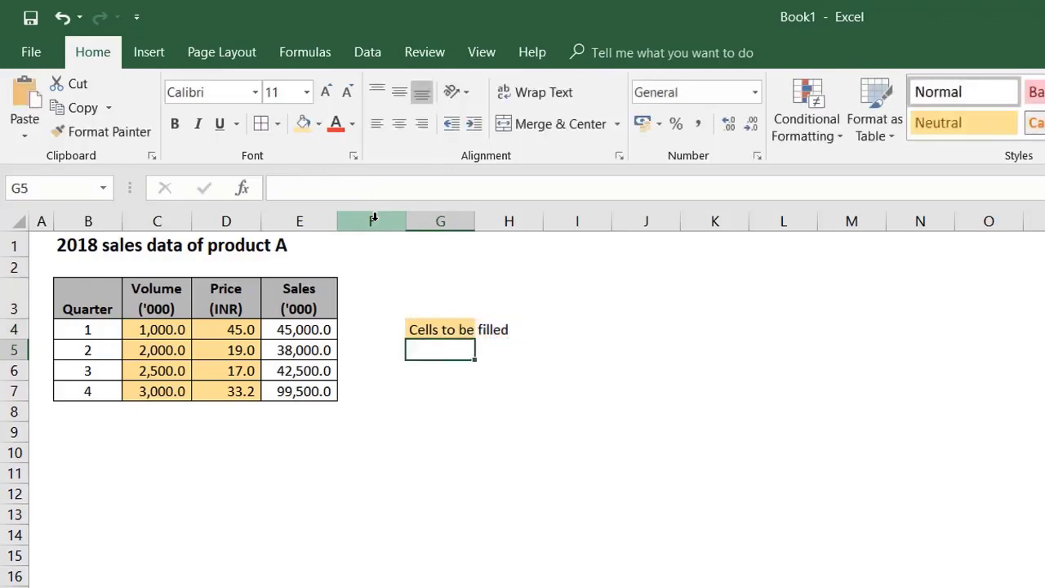
Step: Extend the light gold fill to cell H4 and make the legend text in G4 bold
key("Up")
key("Right")
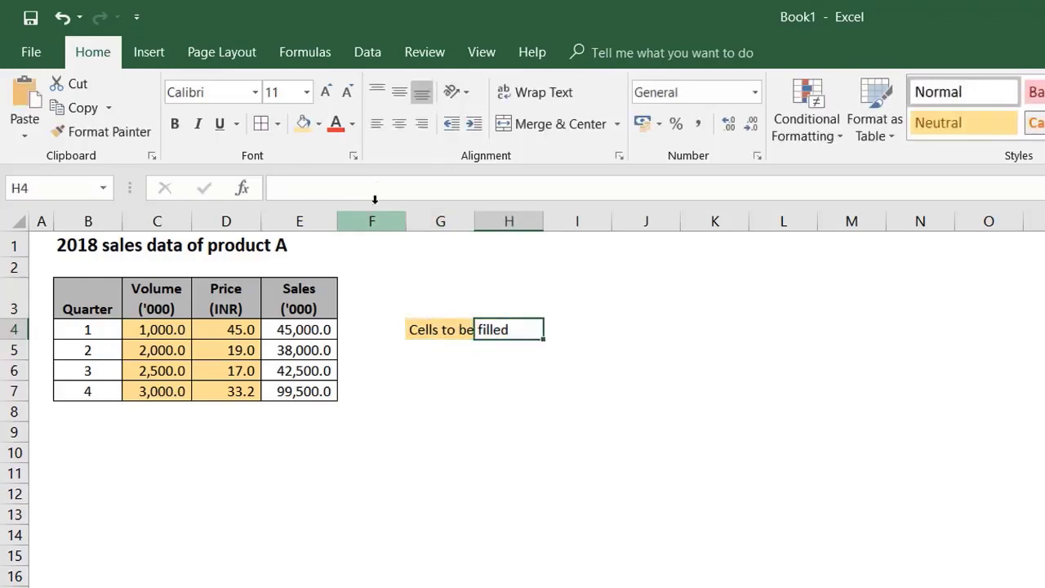
left_click(303, 123)
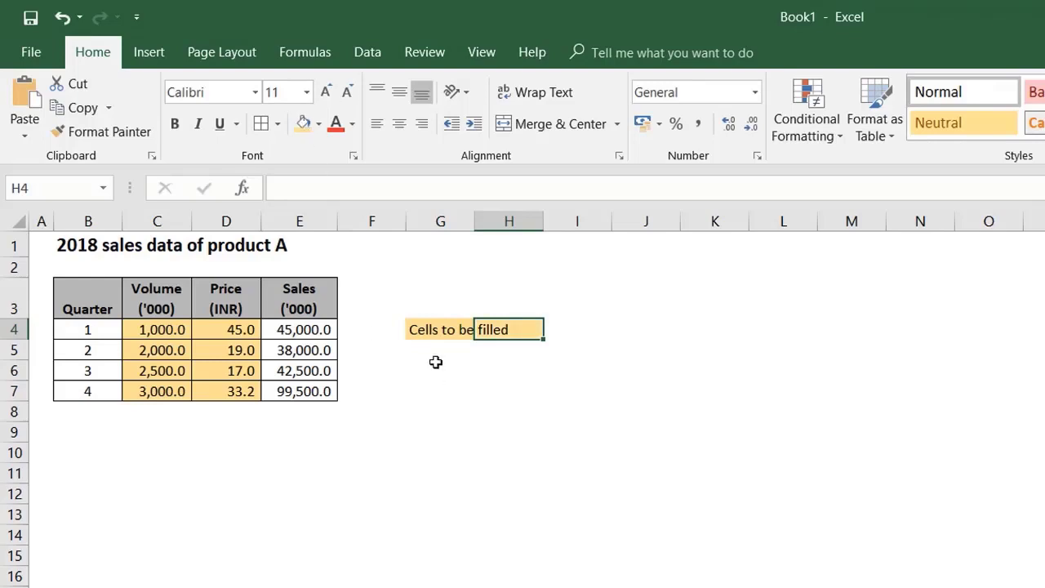
key("Down")
key("Left")
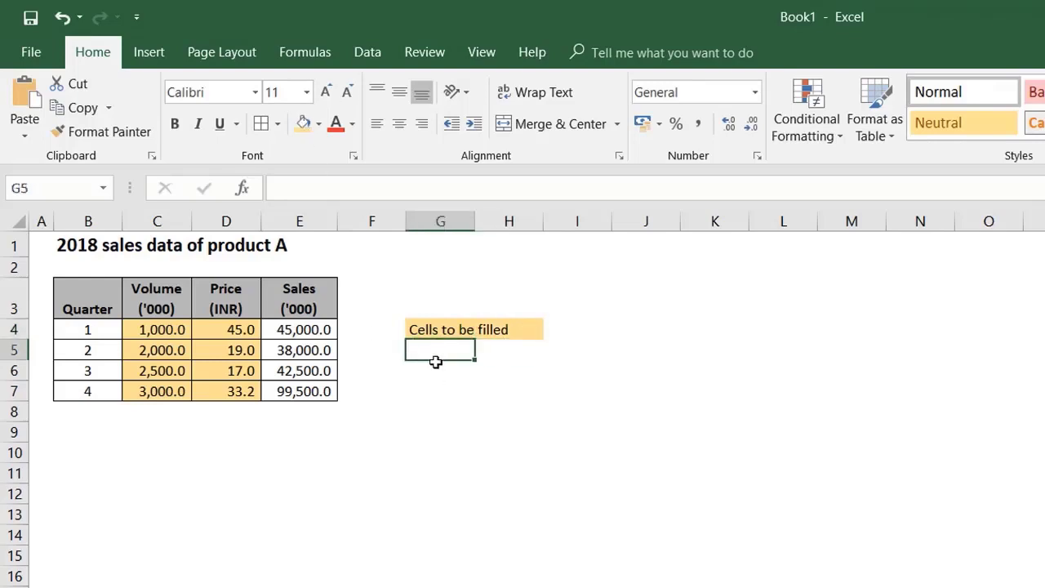
key("Up")
key("ctrl+b")
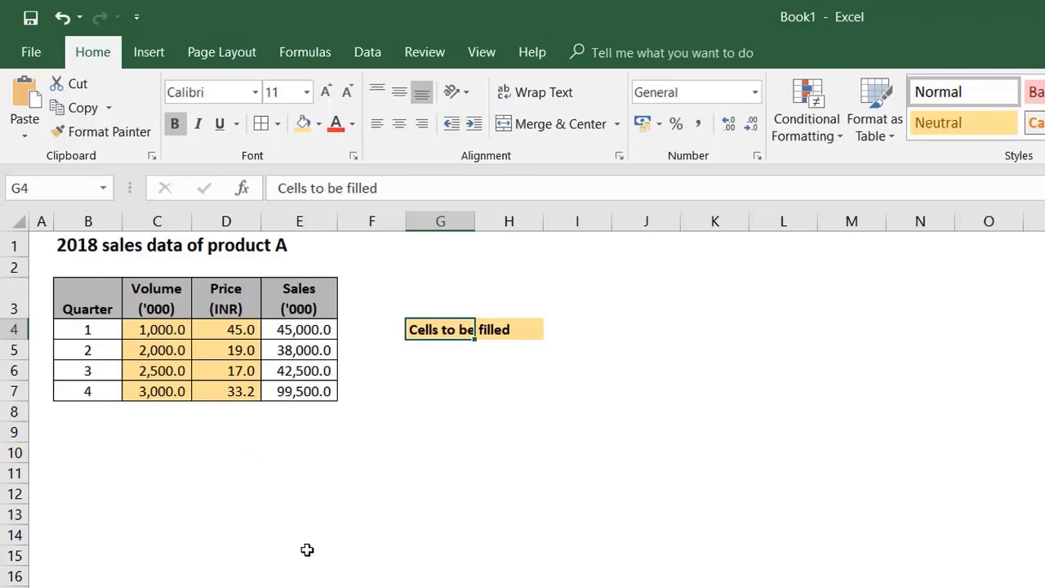
left_click_drag(145, 329, 221, 392)
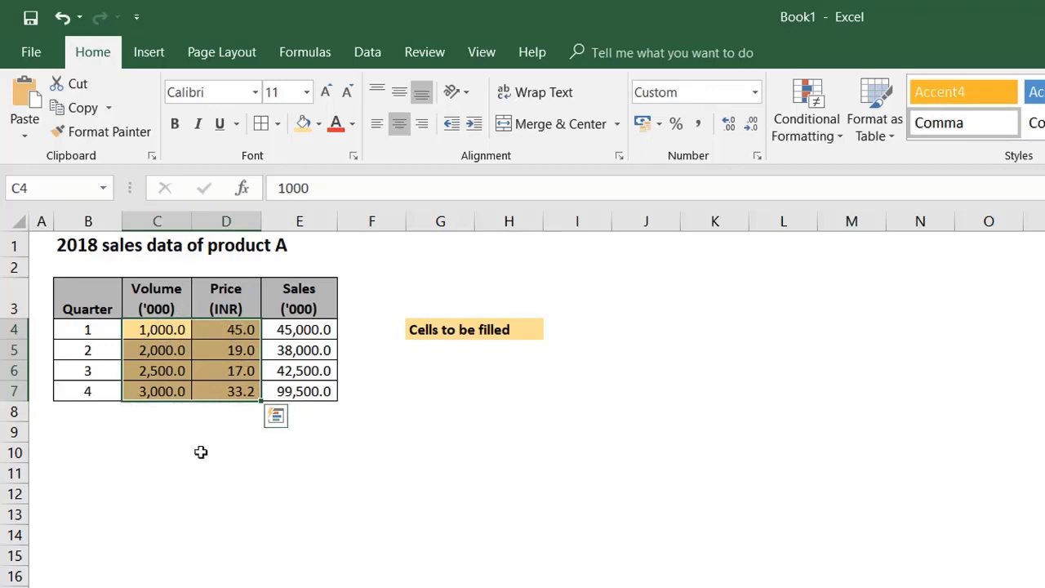
left_click(292, 481)
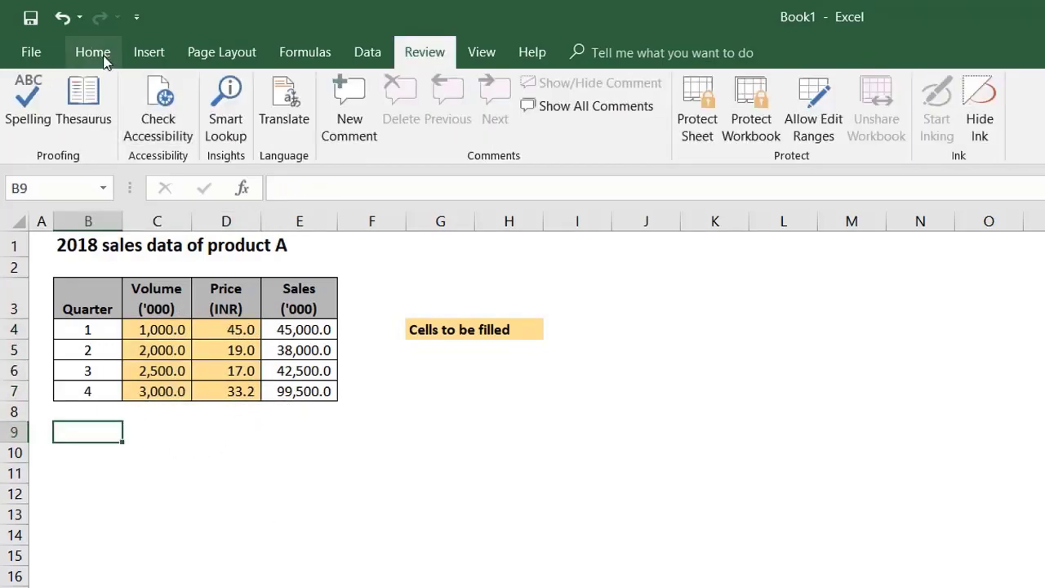
left_click(103, 54)
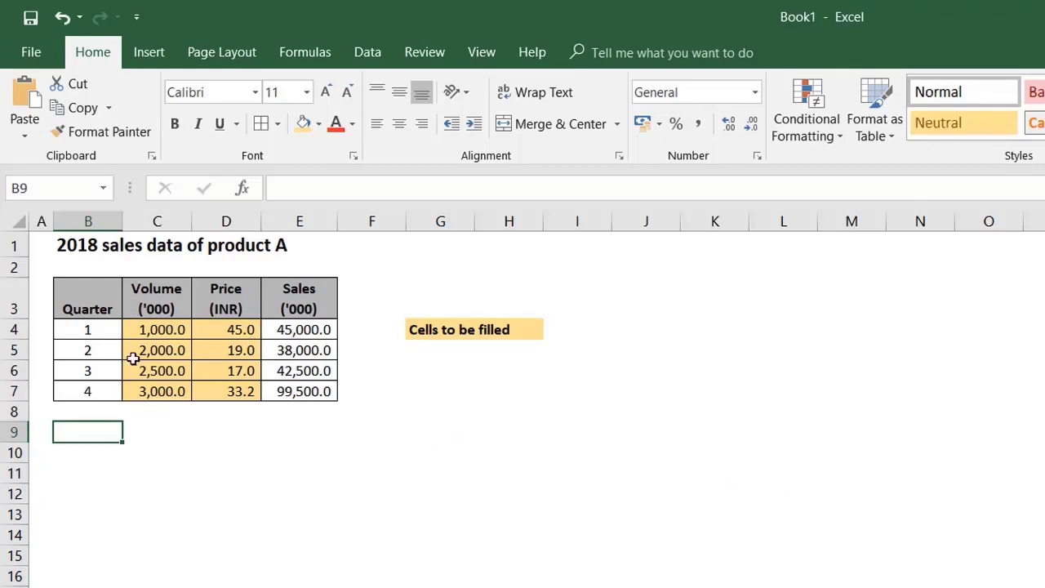
Step: Remove the Locked protection setting from the volume and price input cells C4:D7
left_click_drag(142, 322, 227, 393)
right_click(214, 352)
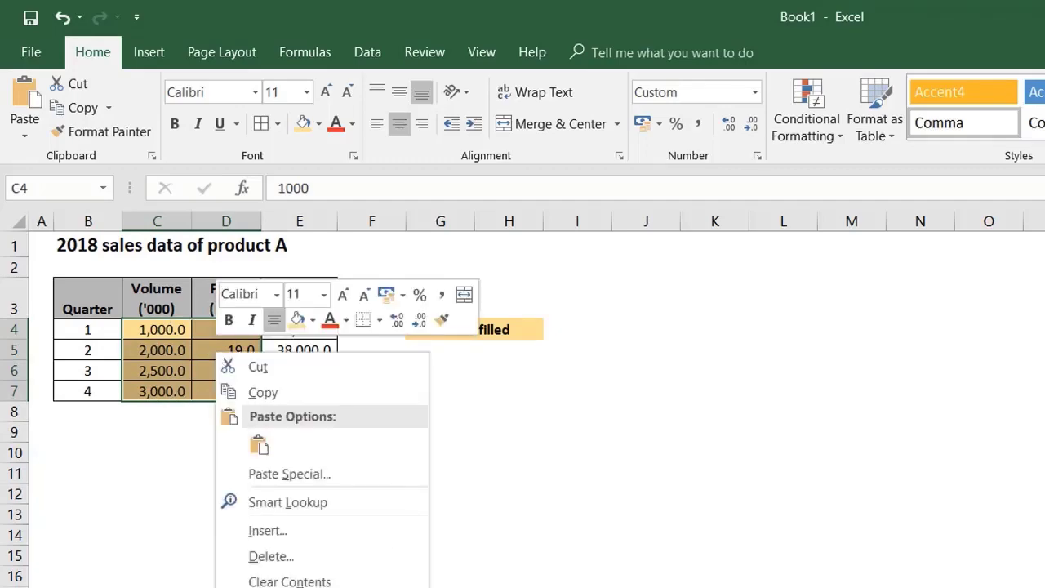
left_click(188, 470)
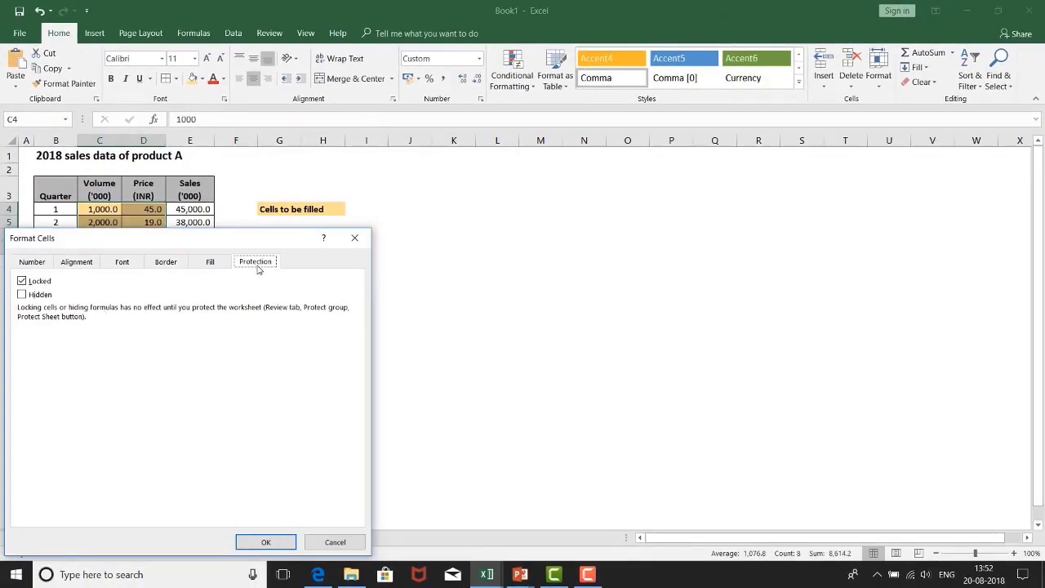
left_click(22, 281)
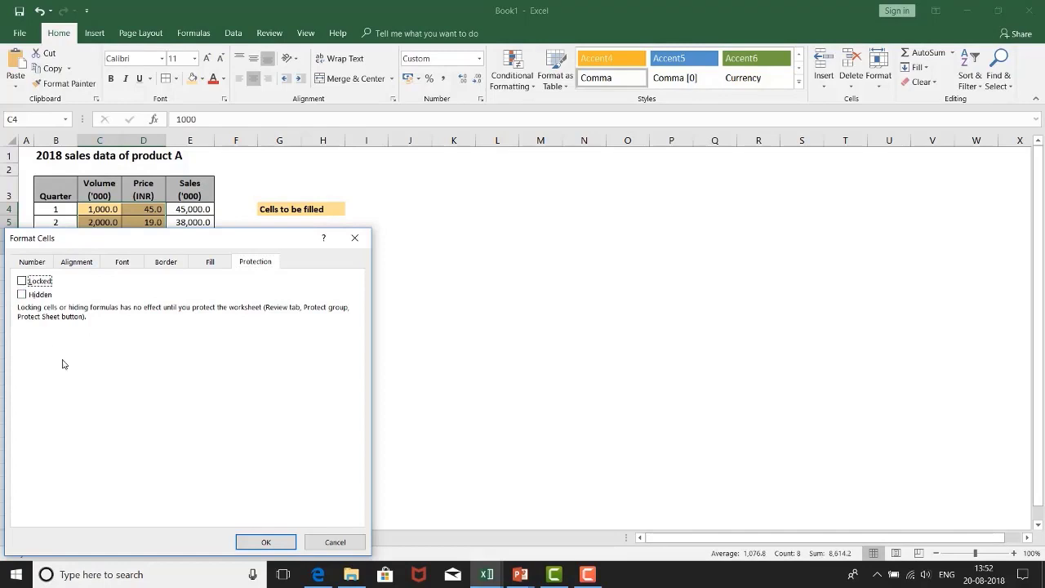
left_click(262, 543)
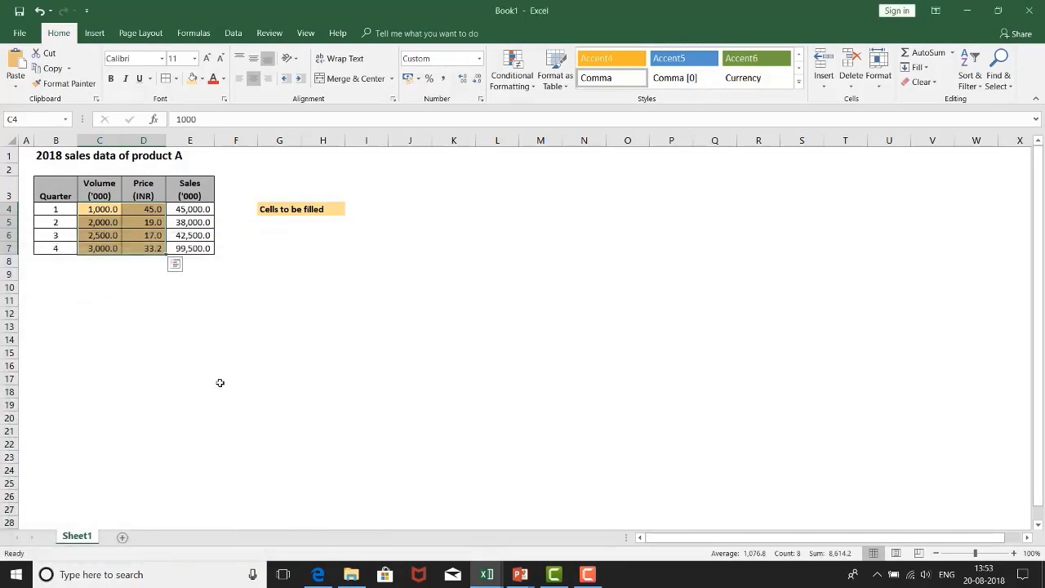
left_click(74, 290)
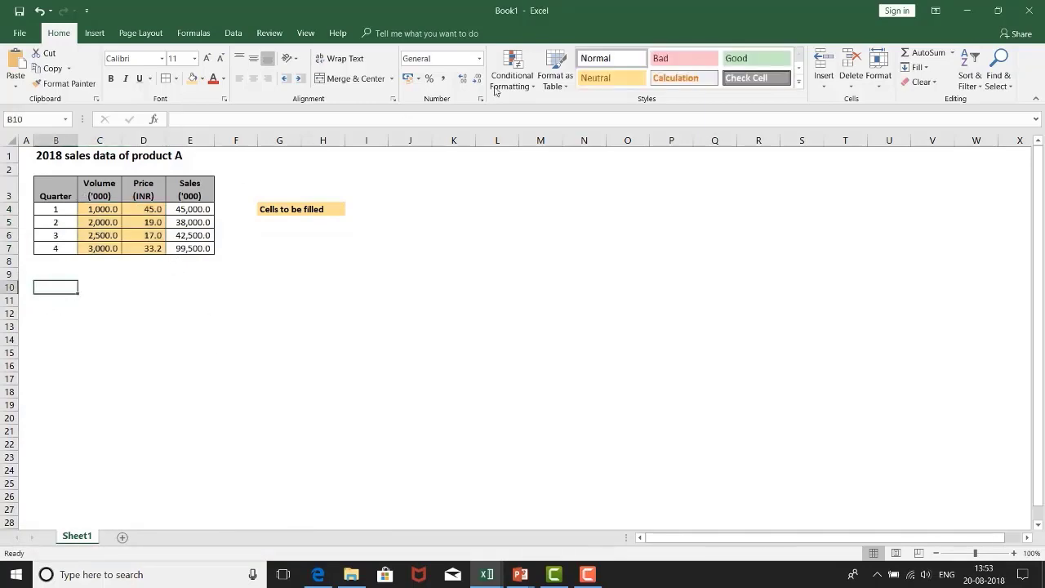
Step: Protect the sheet with a confirmed password, allowing users to select unlocked cells only
left_click(305, 32)
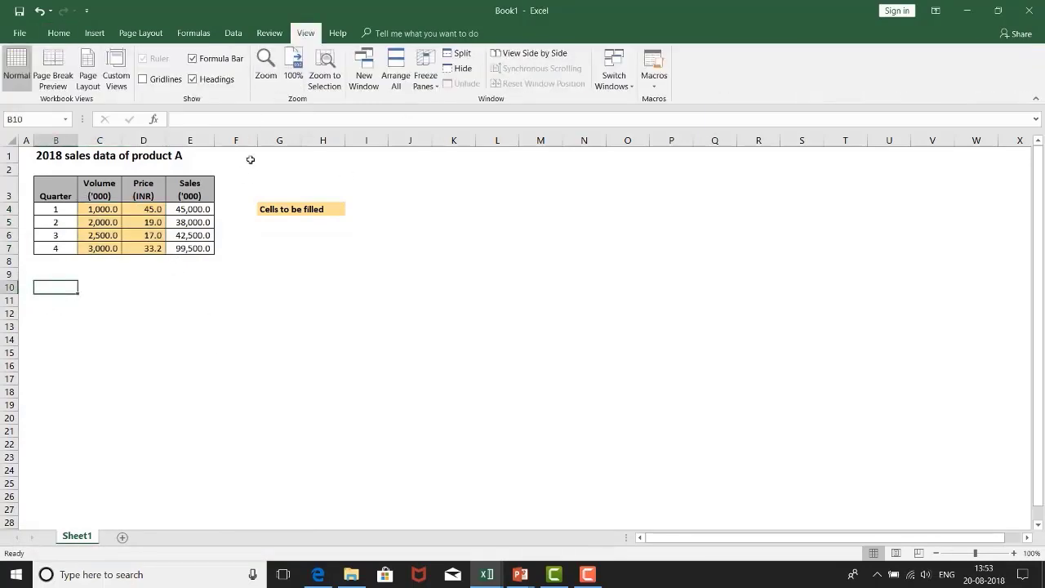
left_click(270, 33)
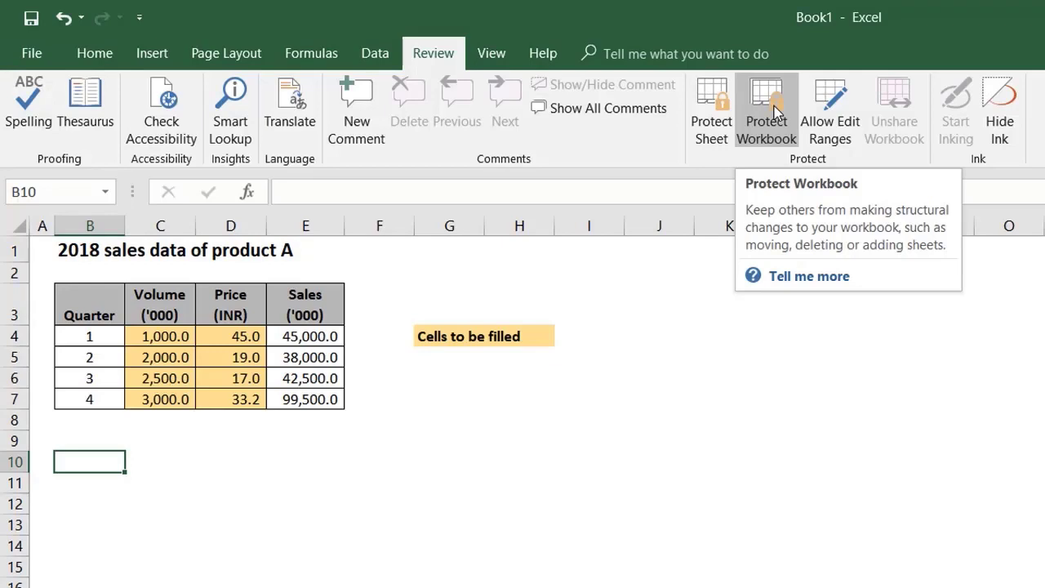
left_click(711, 114)
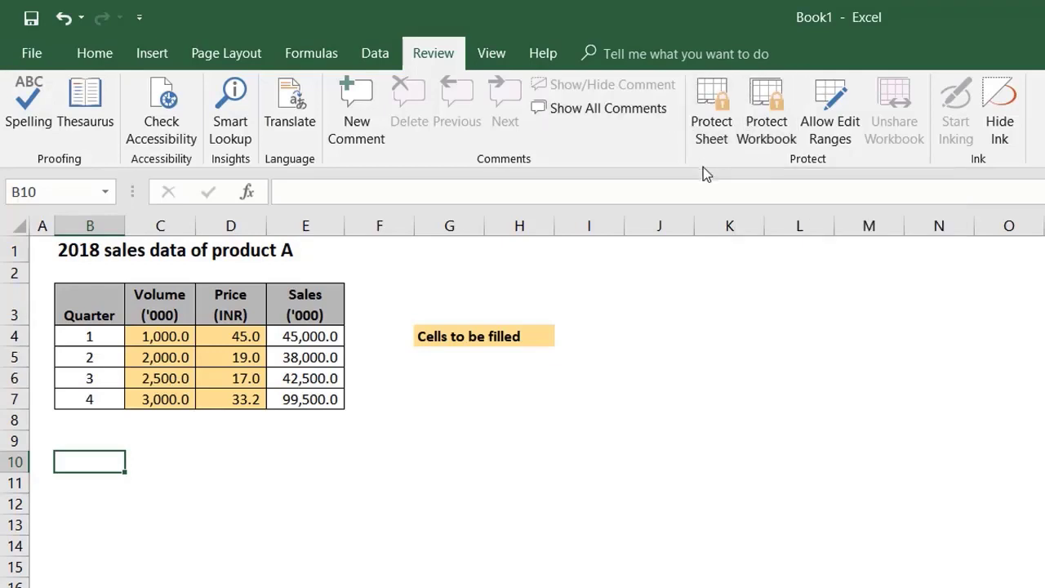
left_click(708, 98)
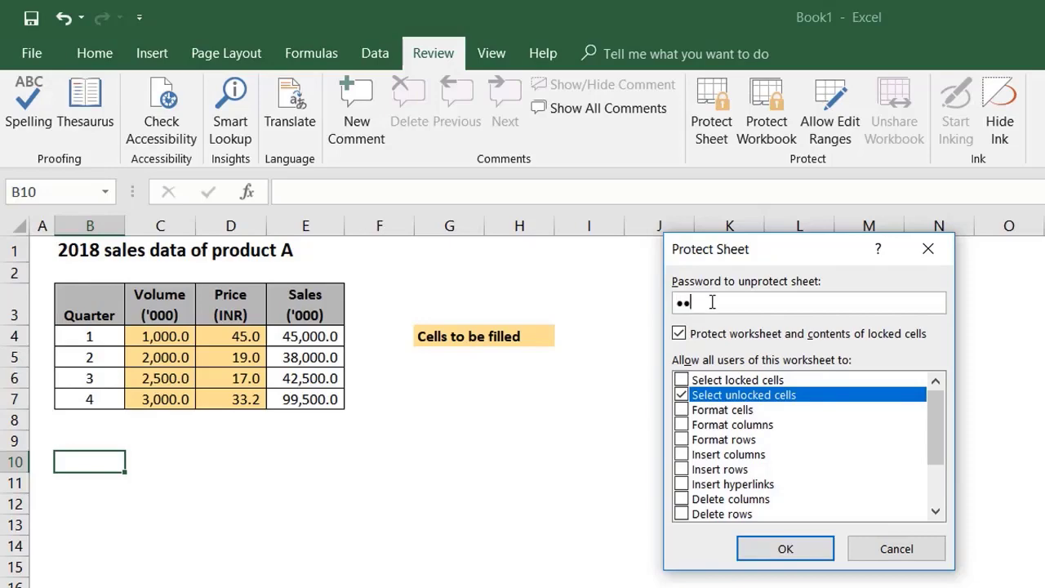
left_click(787, 549)
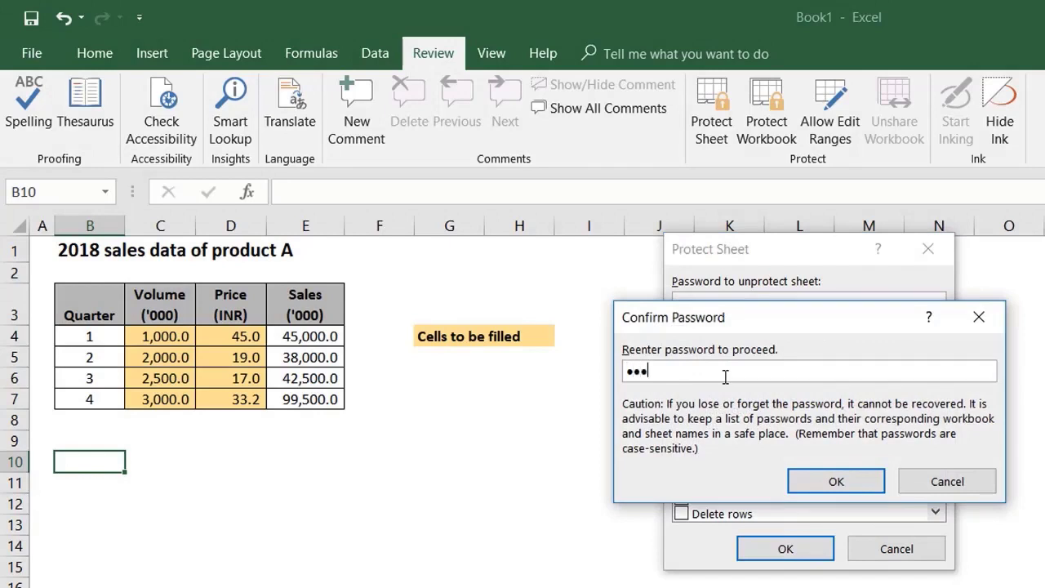
key("Return")
Step: Check that the unlocked input cells C4:D7 can still be selected and opened for editing, leaving their values alone
left_click(164, 338)
key("F2")
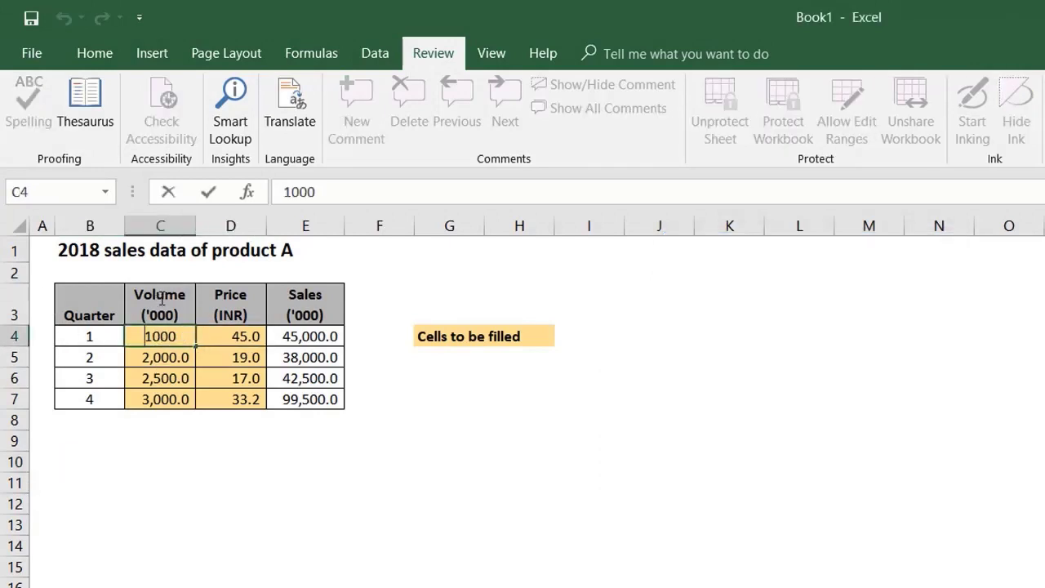
key("Escape")
key("F2")
key("Escape")
key("F2")
key("Escape")
key("F2")
key("Escape")
key("F2")
key("Escape")
left_click_drag(149, 331, 252, 407)
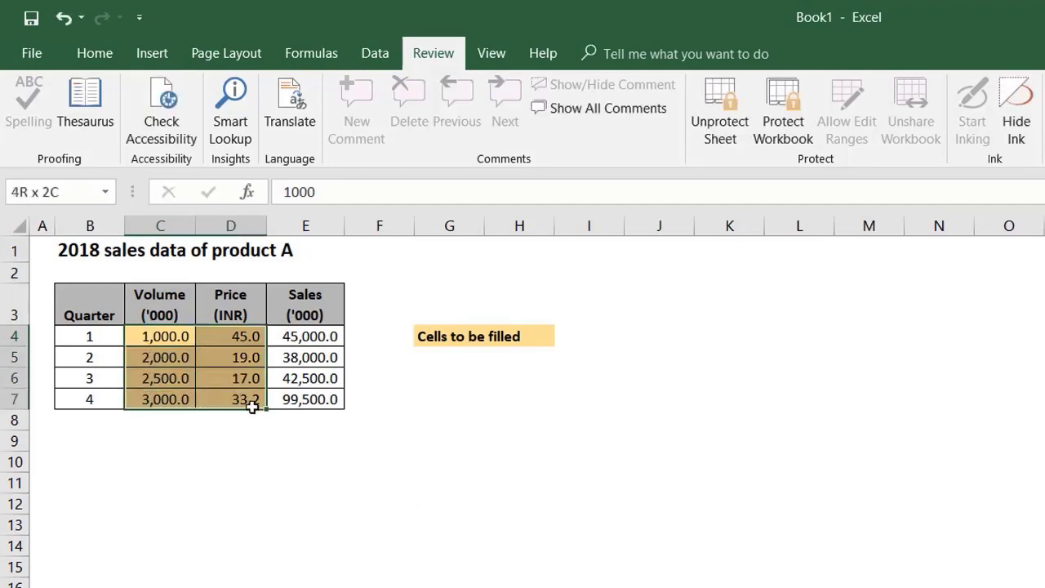
left_click(174, 399)
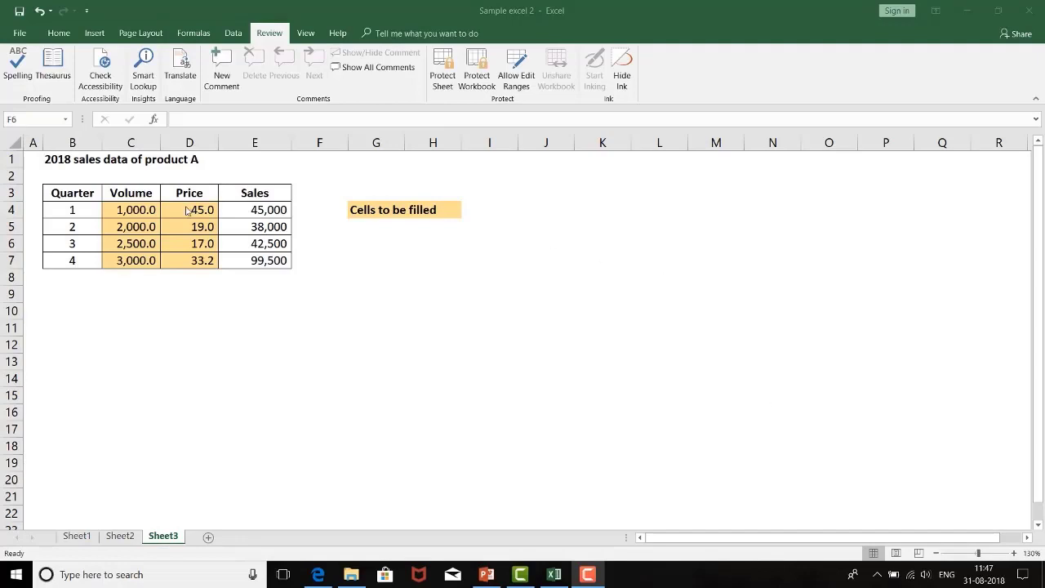
Step: On Sheet3 of the Sample excel 2 workbook, remove the Locked setting from the volume and price cells C4:D7
left_click_drag(139, 206, 201, 261)
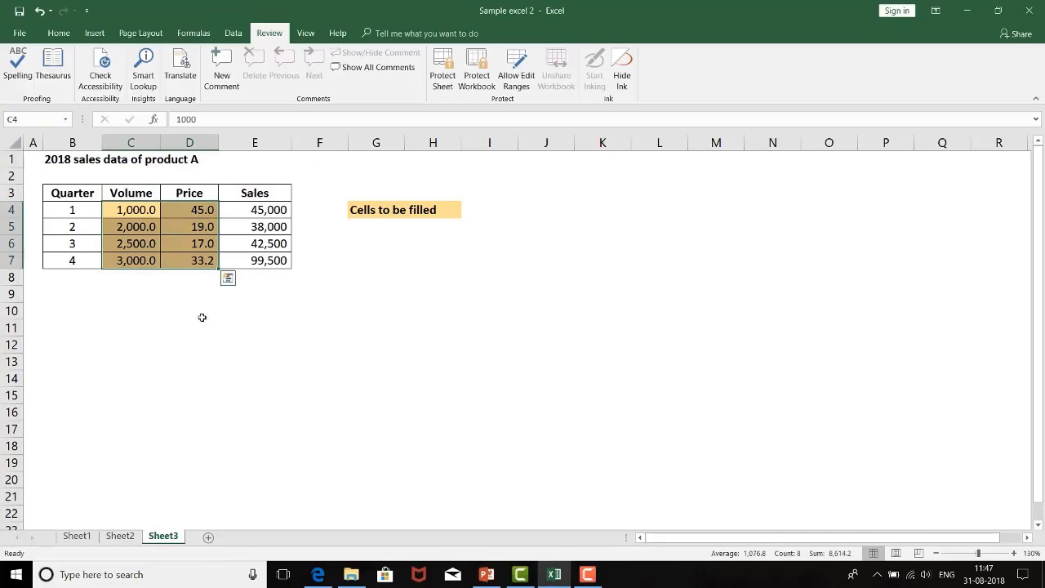
right_click(136, 216)
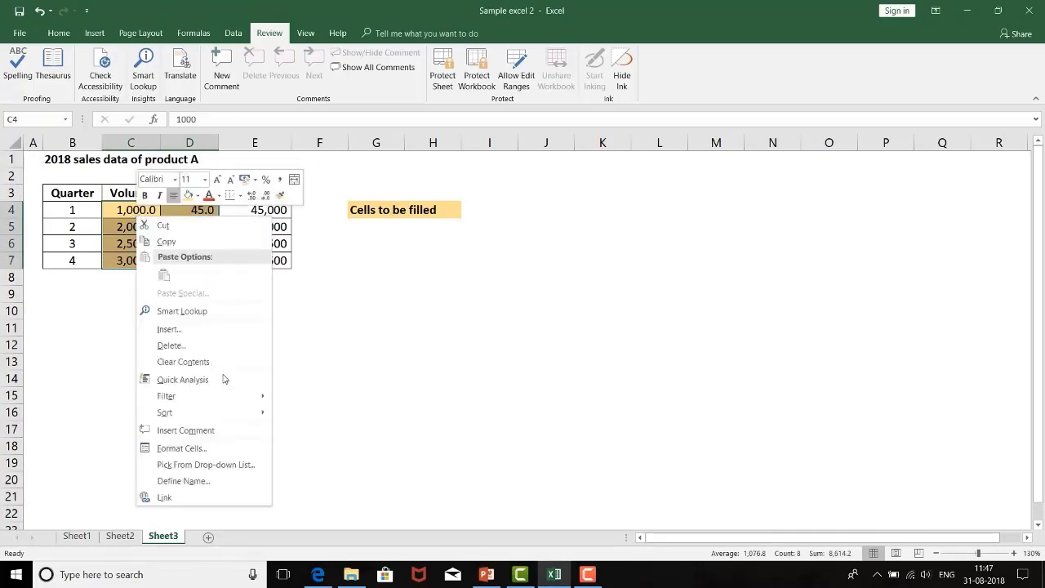
left_click(217, 457)
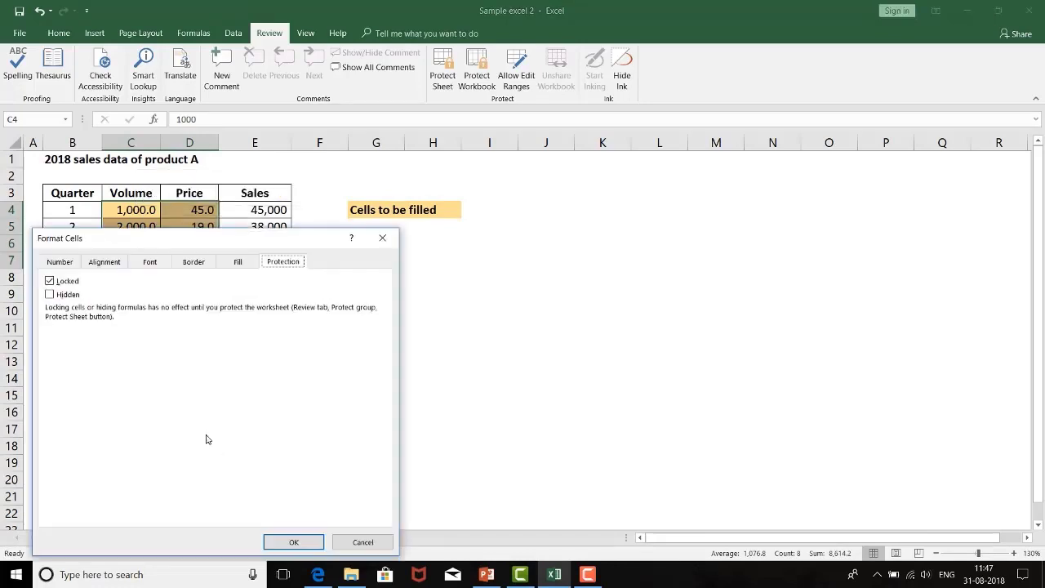
left_click(49, 281)
left_click(293, 543)
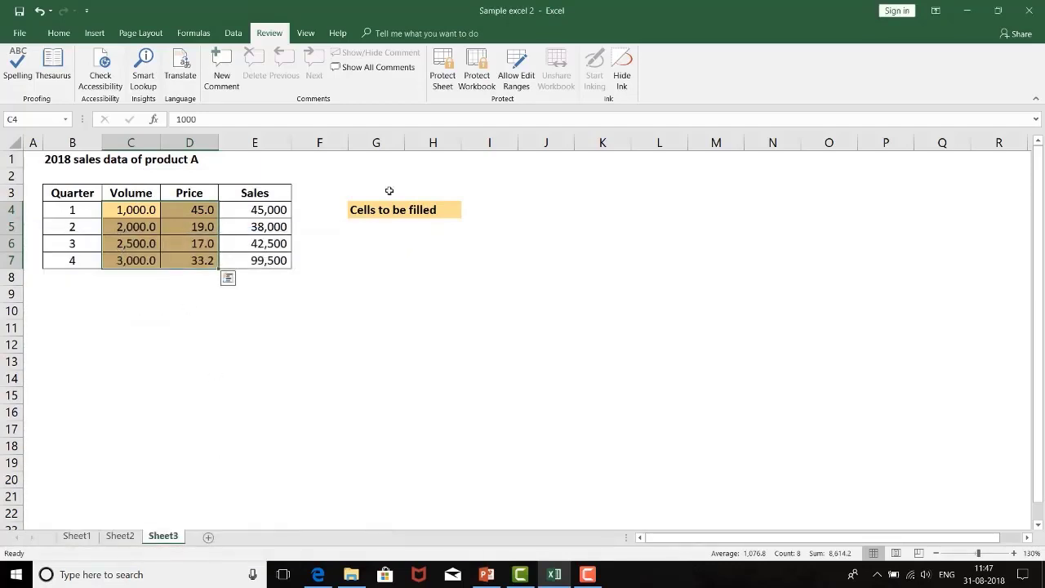
Step: Protect Sheet3 with a confirmed password, allowing selection of unlocked cells but not of locked cells
left_click(444, 65)
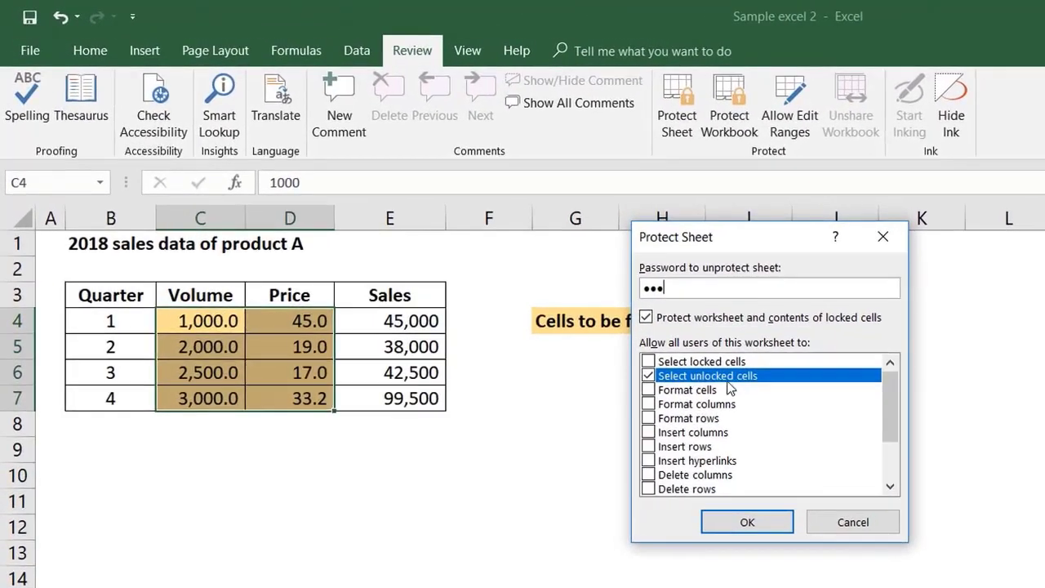
left_click(649, 376)
left_click(648, 362)
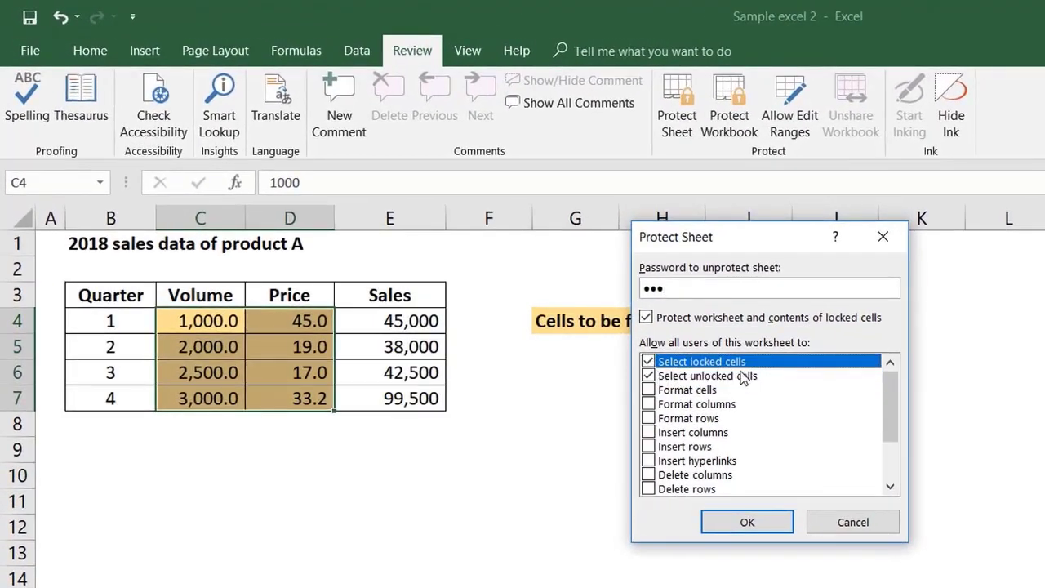
left_click(648, 362)
left_click(779, 526)
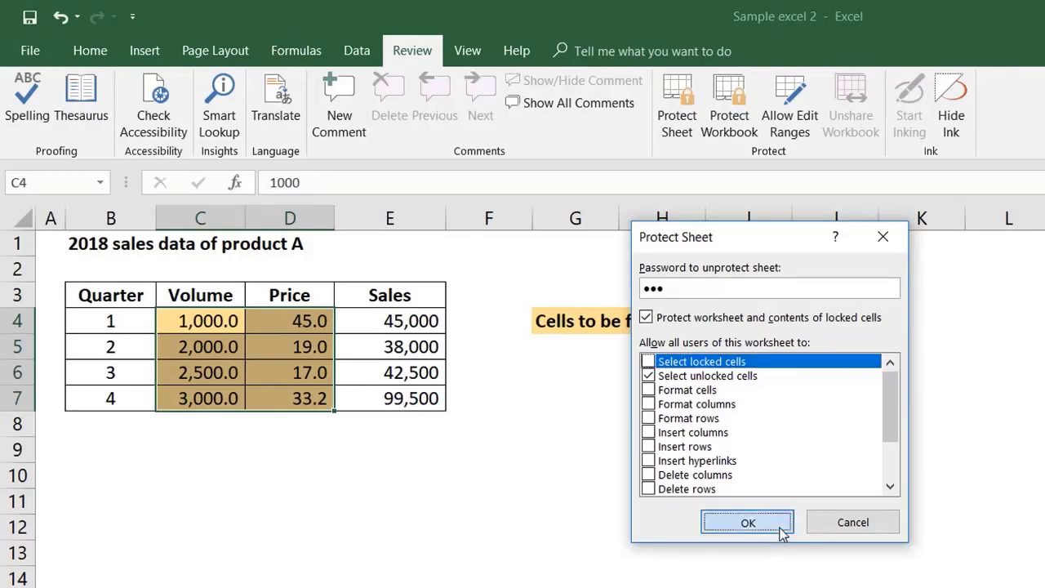
type("••")
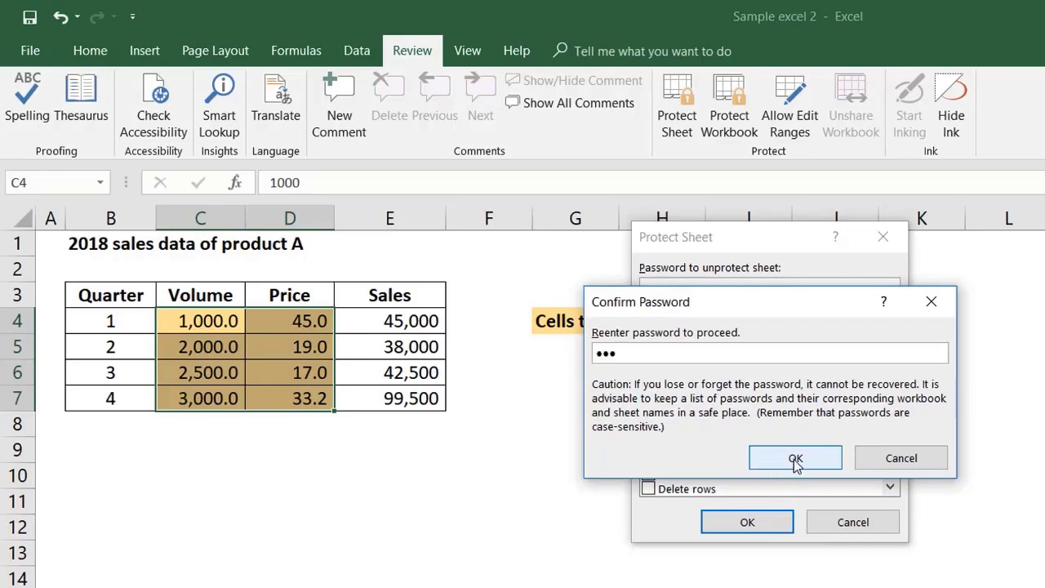
left_click(793, 459)
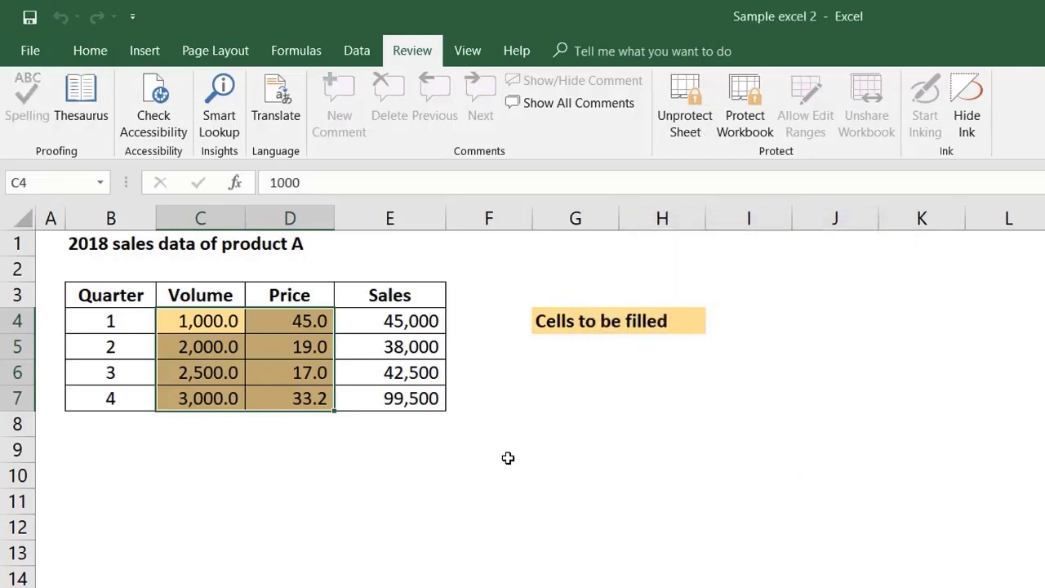
Step: Test whether the unlocked volume cells C4 and C5 can be edited on the protected sheet, without changing them
key("F2")
key("Escape")
key("F2")
left_click(204, 346)
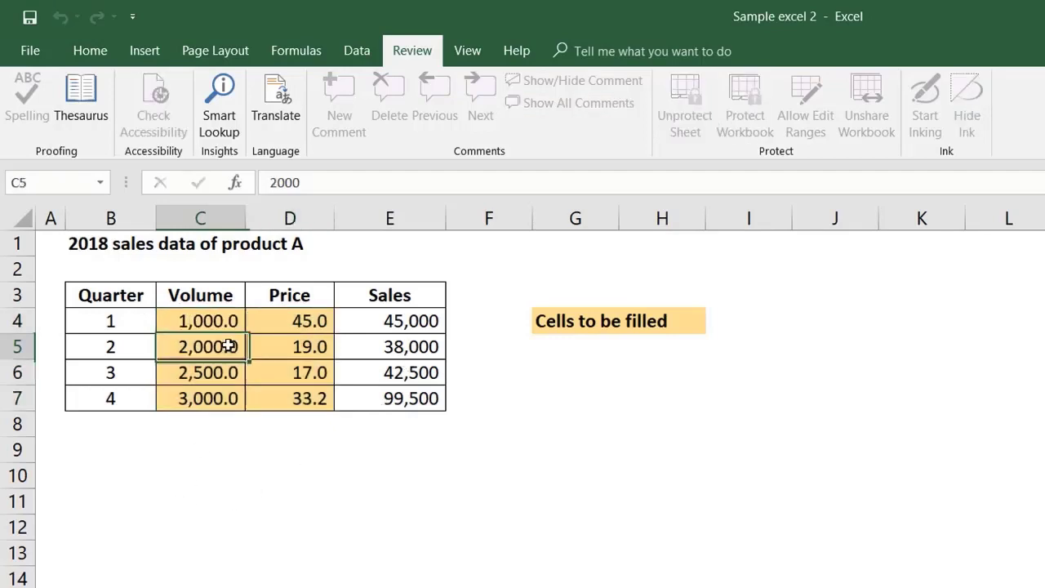
double_click(182, 341)
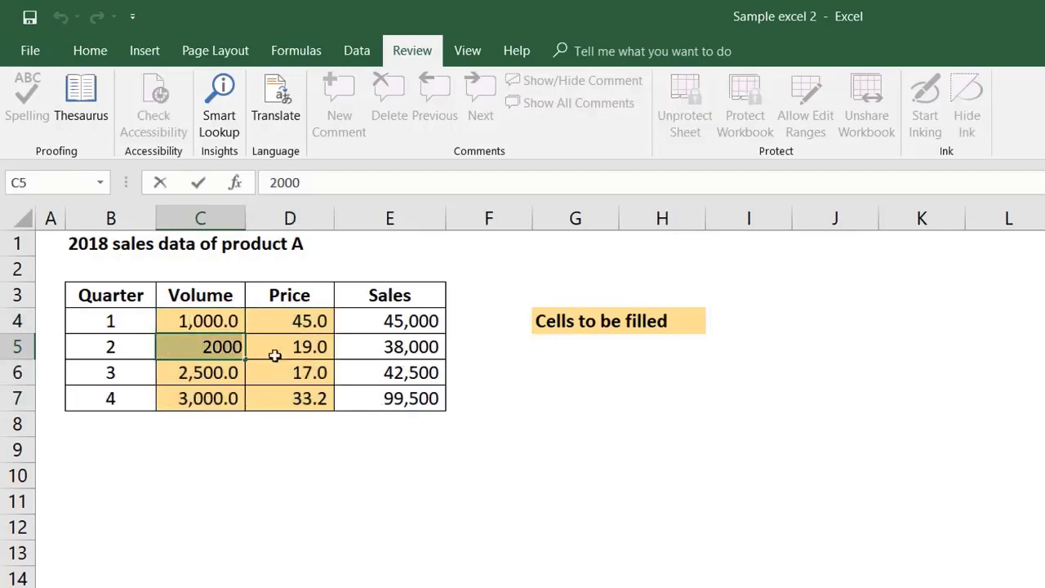
key("Escape")
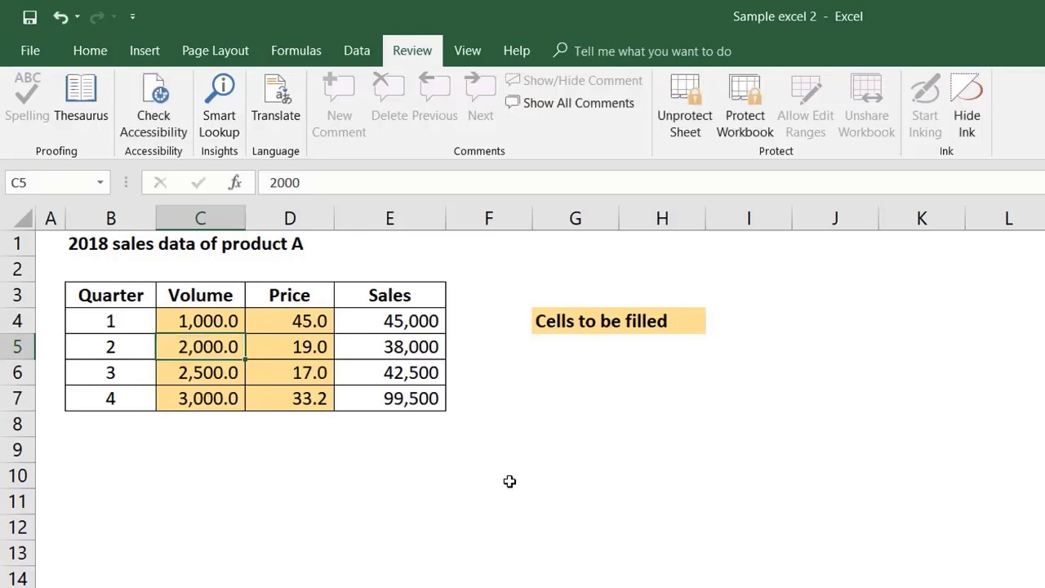
Step: Unprotect Sheet3 by entering the sheet password
left_click(688, 95)
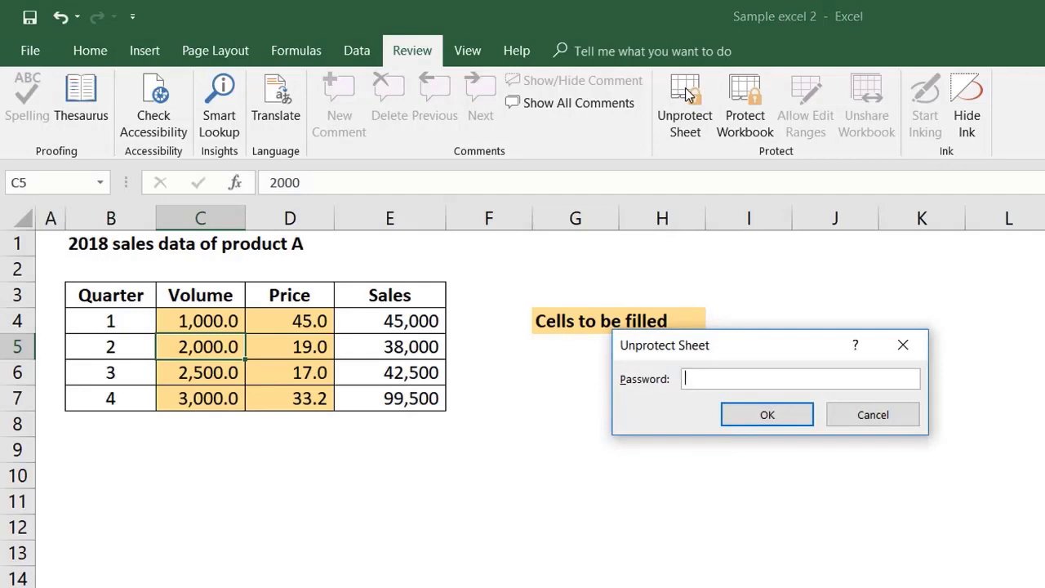
type("123")
left_click(777, 415)
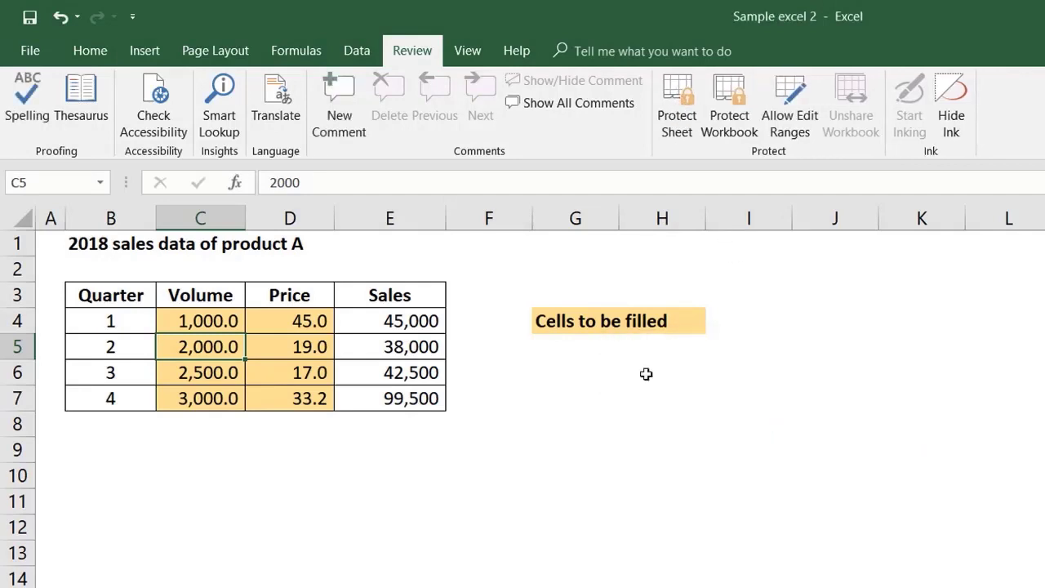
left_click(402, 398)
left_click(158, 482)
left_click(629, 395)
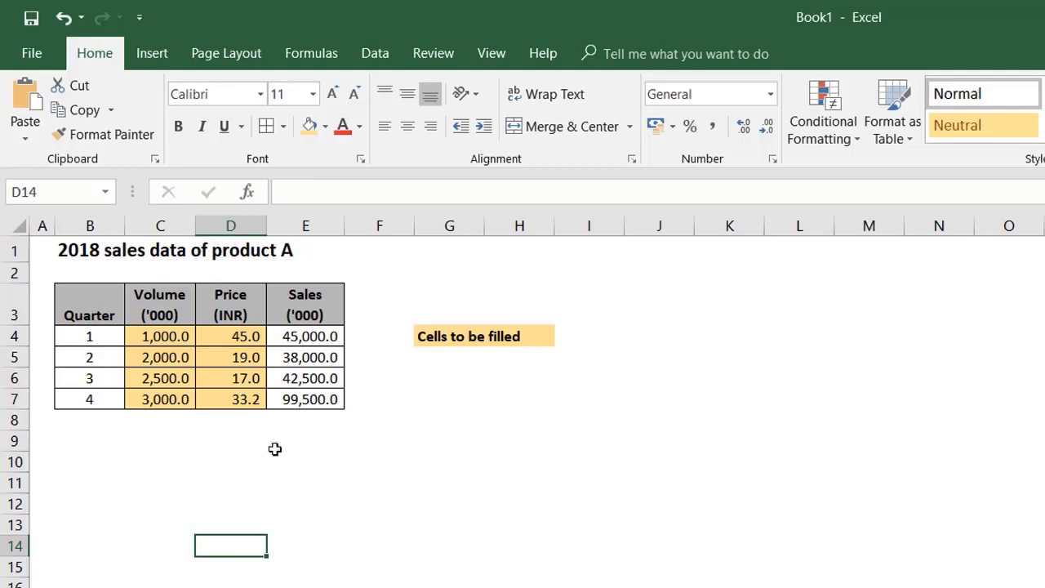
Step: Highlight sales values in E4:E7 that are greater than 50000 using Green Fill with Dark Green Text
left_click_drag(294, 336, 300, 401)
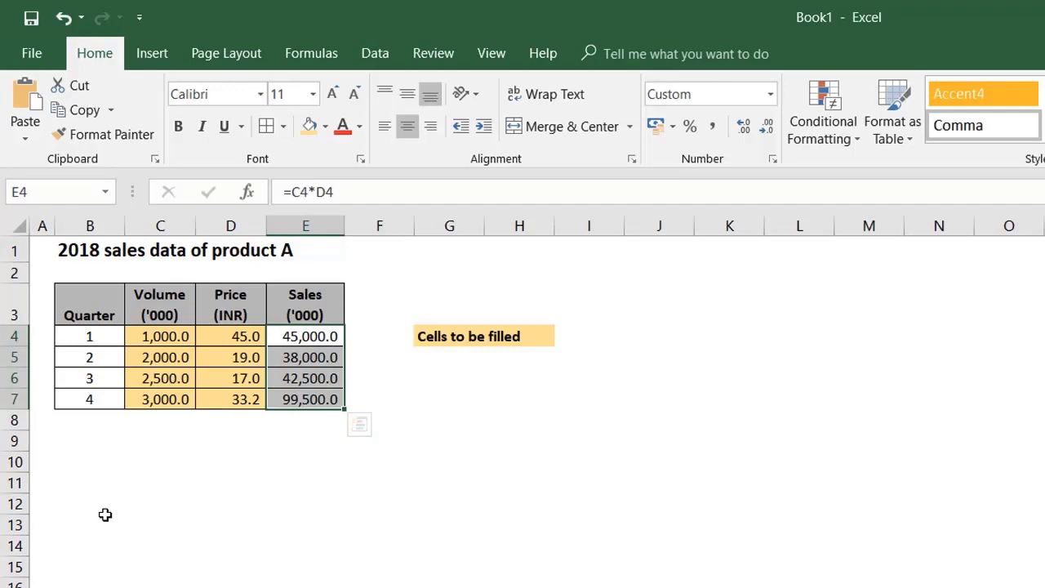
left_click(834, 122)
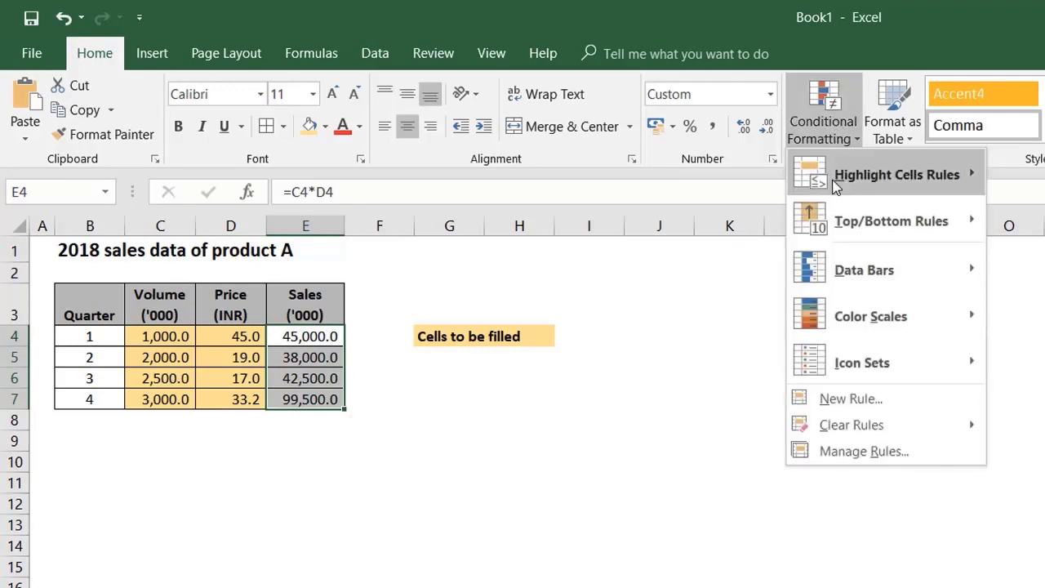
mouse_move(836, 186)
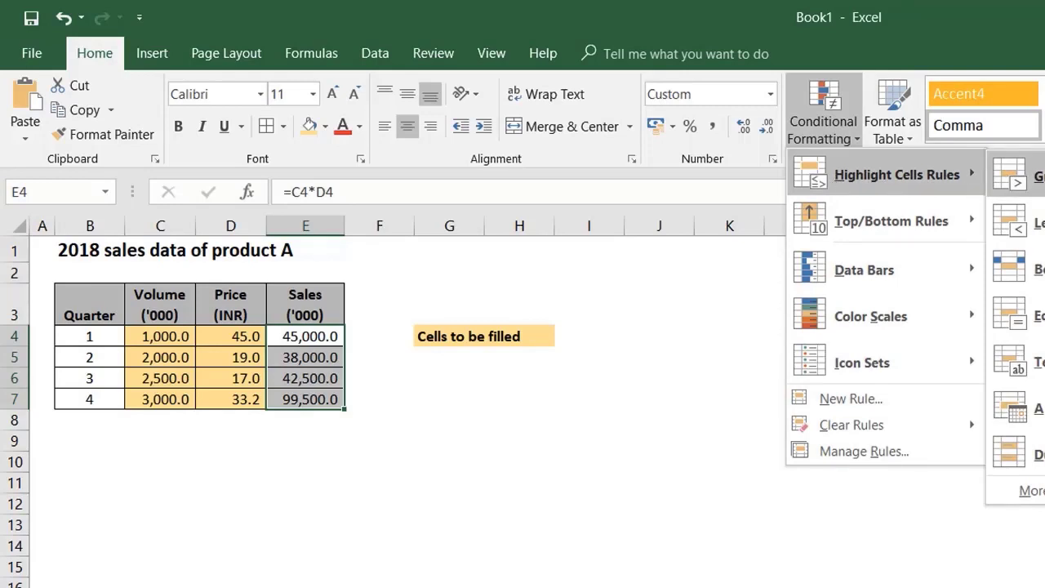
left_click(1020, 175)
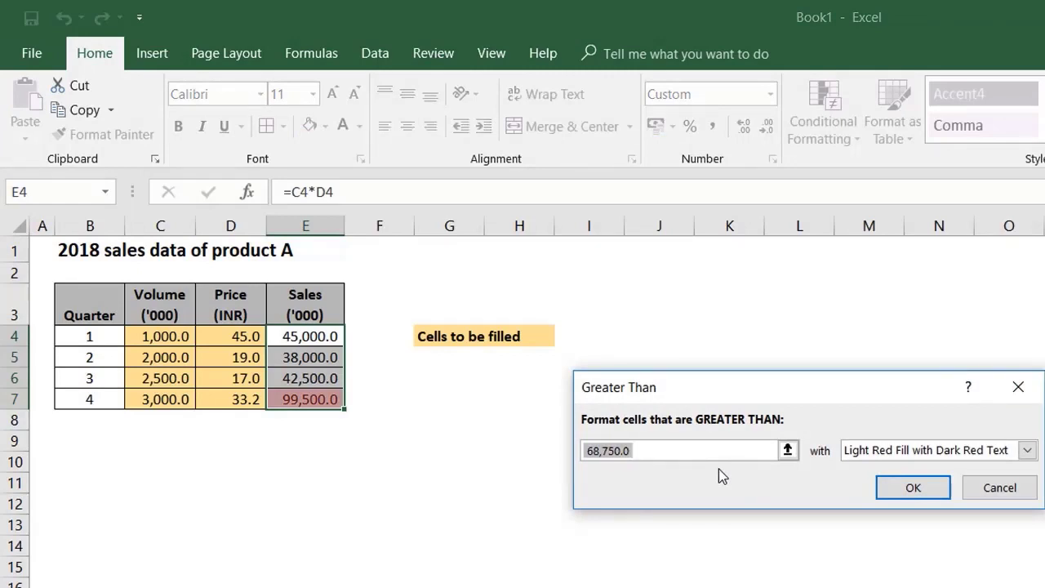
type("50000")
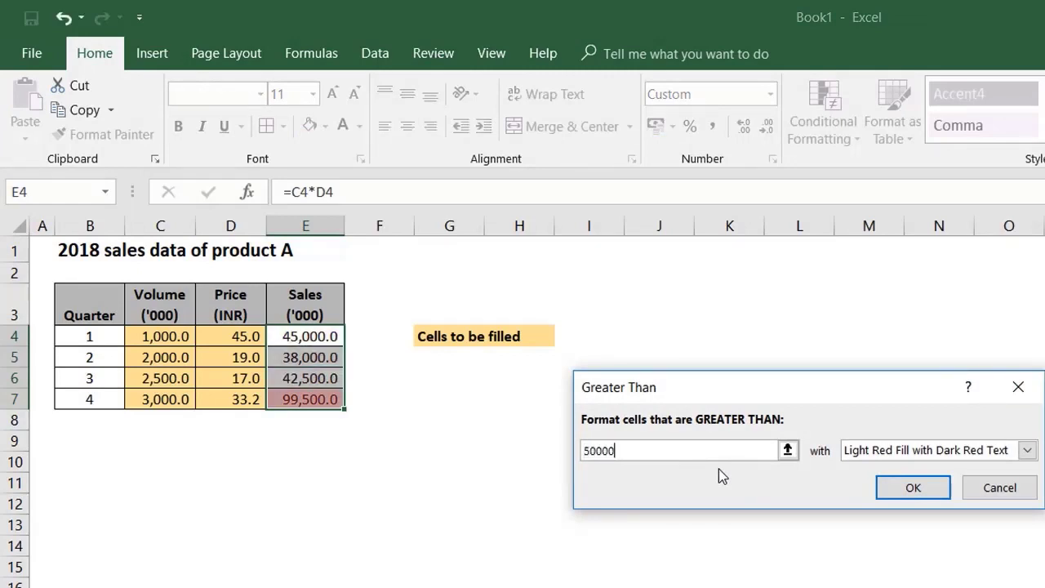
left_click(853, 449)
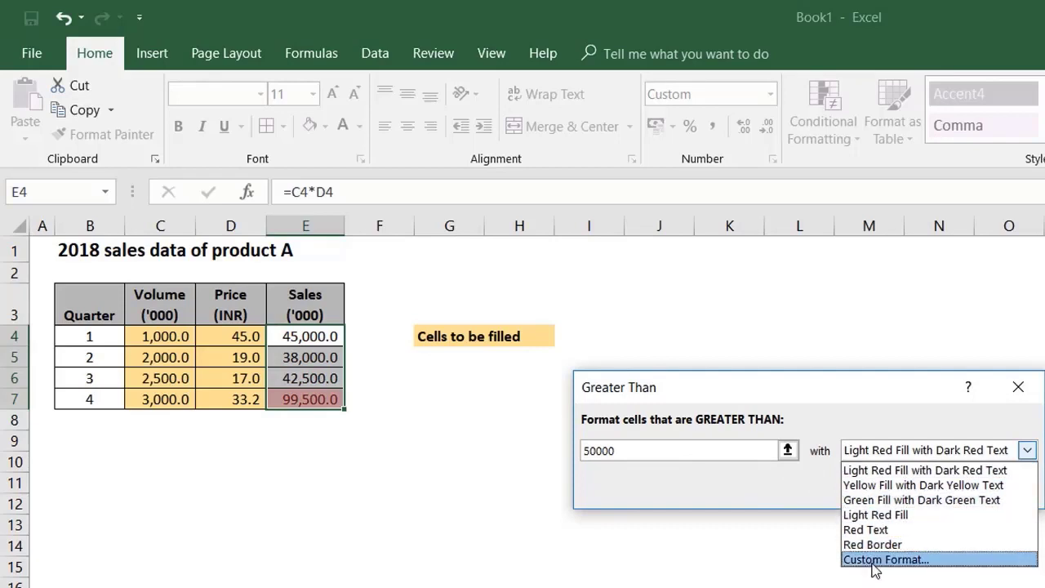
left_click(879, 501)
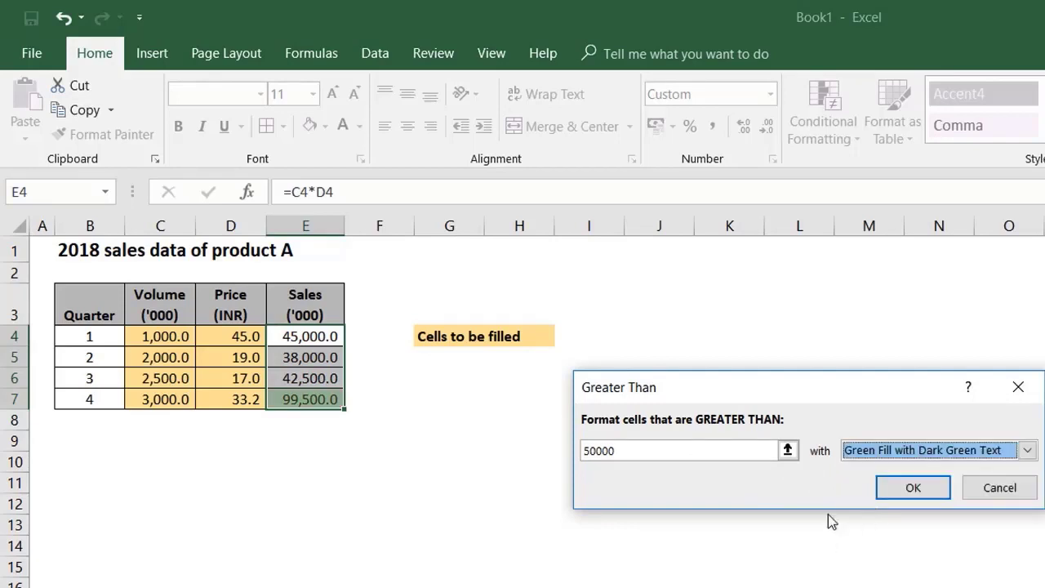
left_click(890, 491)
left_click(445, 481)
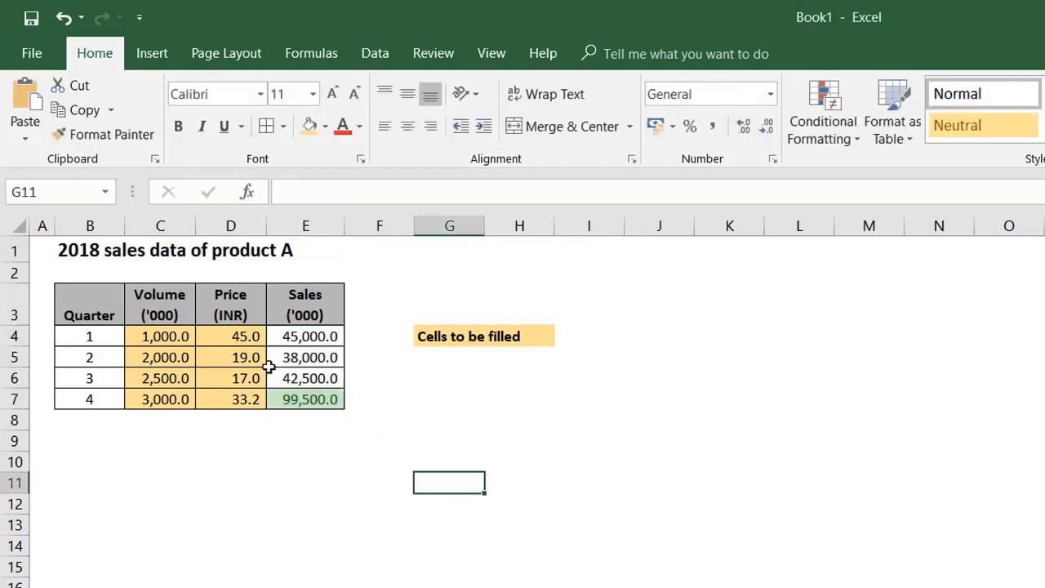
Step: Add a rule highlighting sales values in E4:E7 that are less than 20000 using Light Red Fill with Dark Red Text
left_click_drag(289, 335, 304, 400)
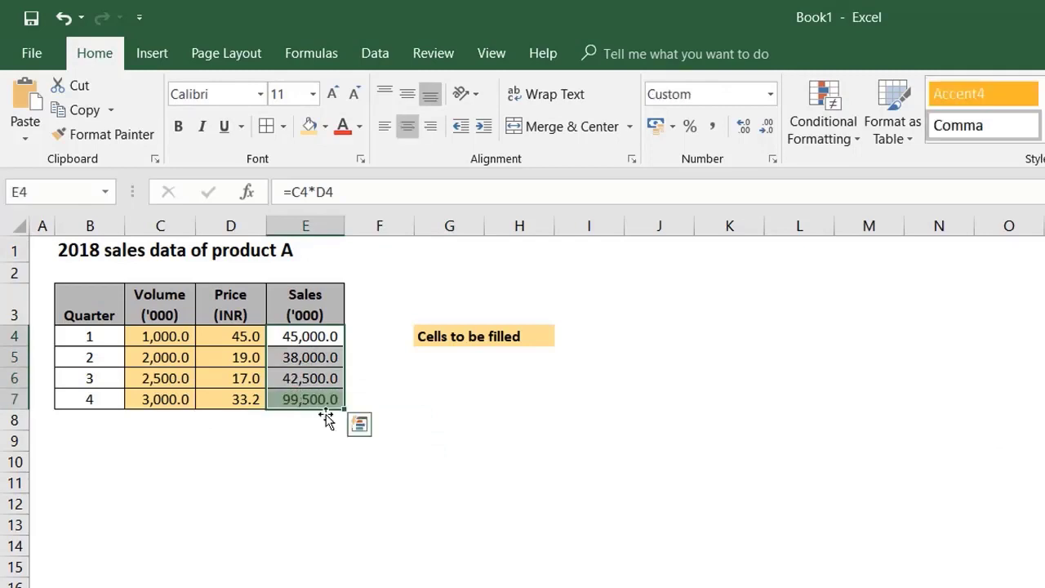
left_click(816, 112)
mouse_move(898, 174)
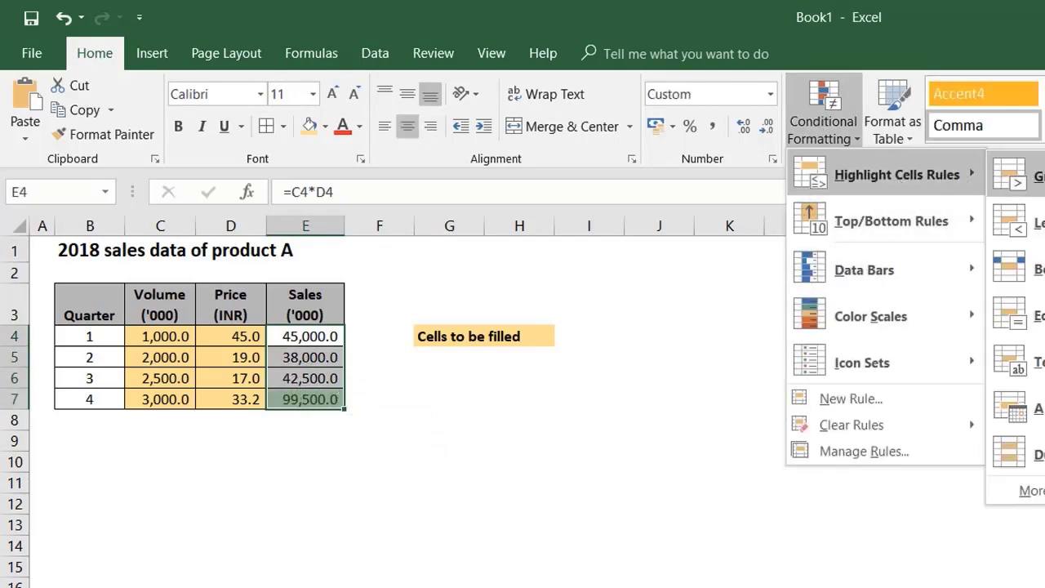
left_click(1027, 222)
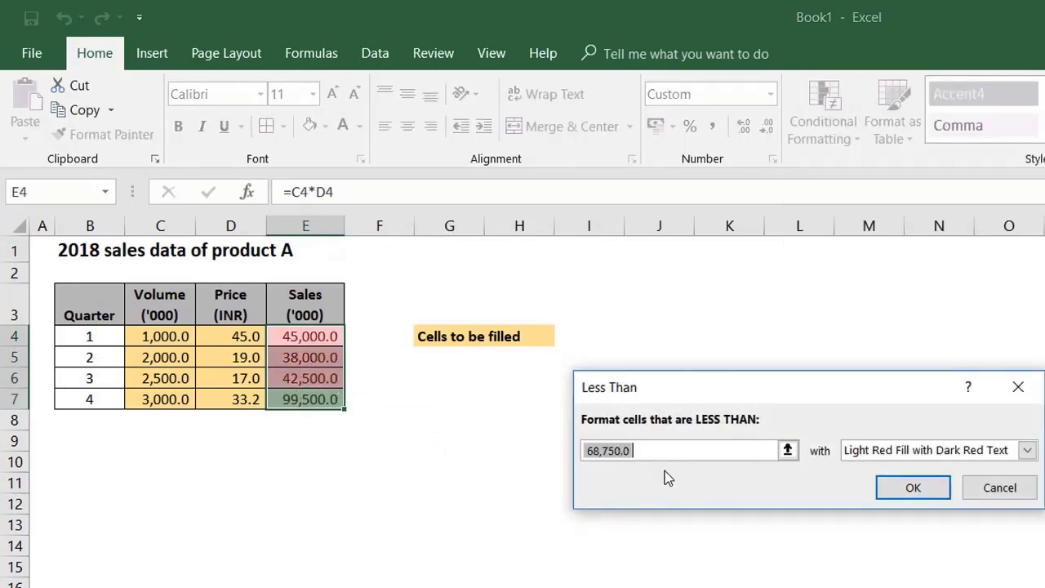
type("20000")
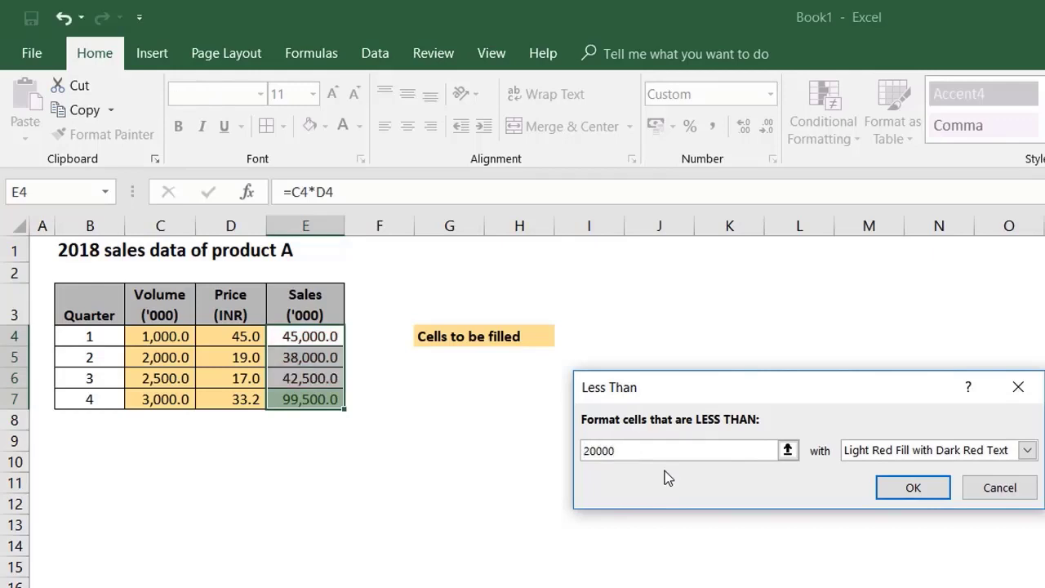
left_click(911, 487)
left_click(379, 567)
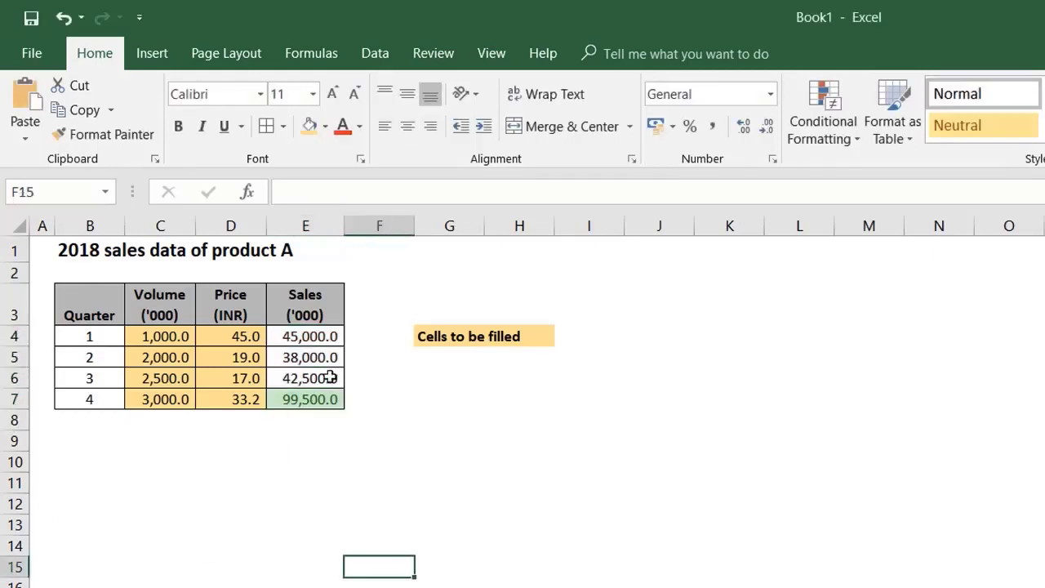
Step: Set the quarter 1 price in D4 to 19 and check the highlighting of sales cell E4
left_click(235, 340)
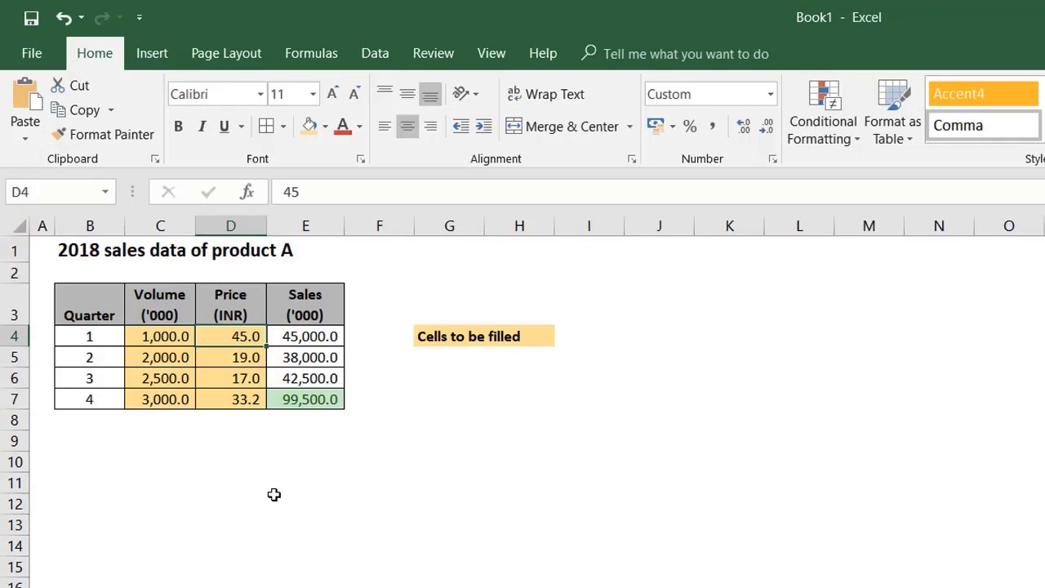
type("19")
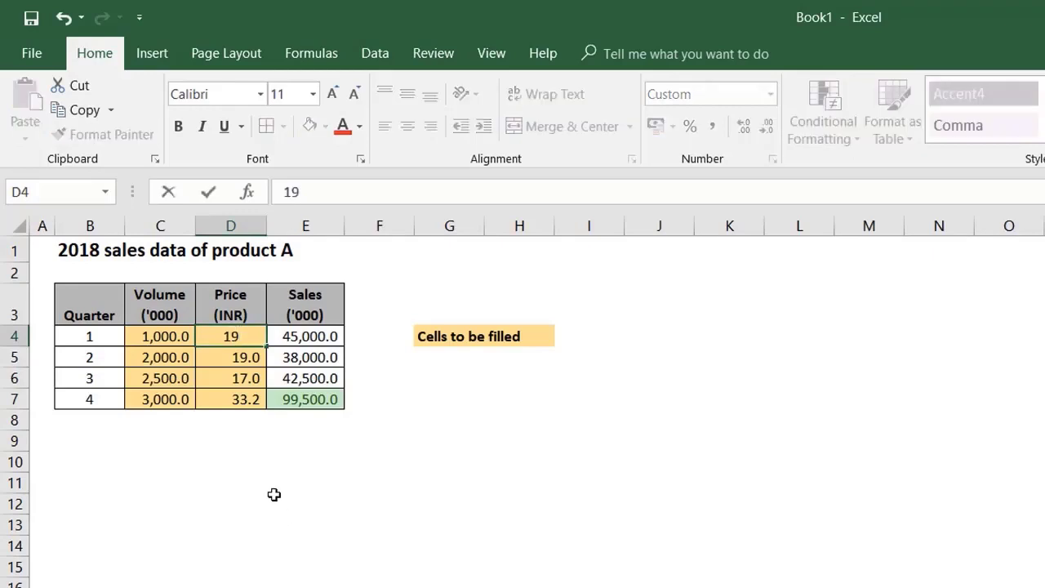
key("Return")
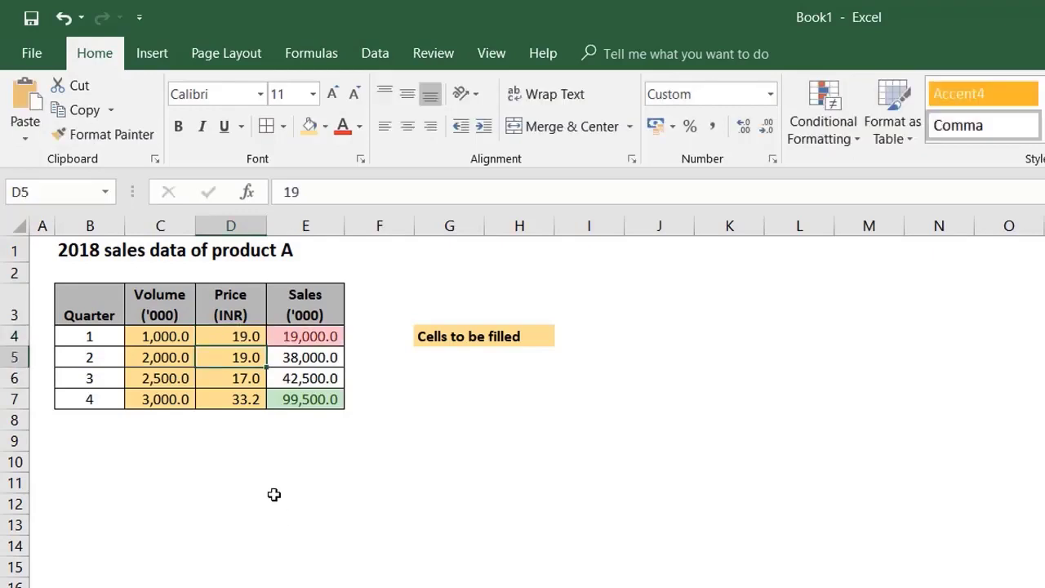
left_click(328, 330)
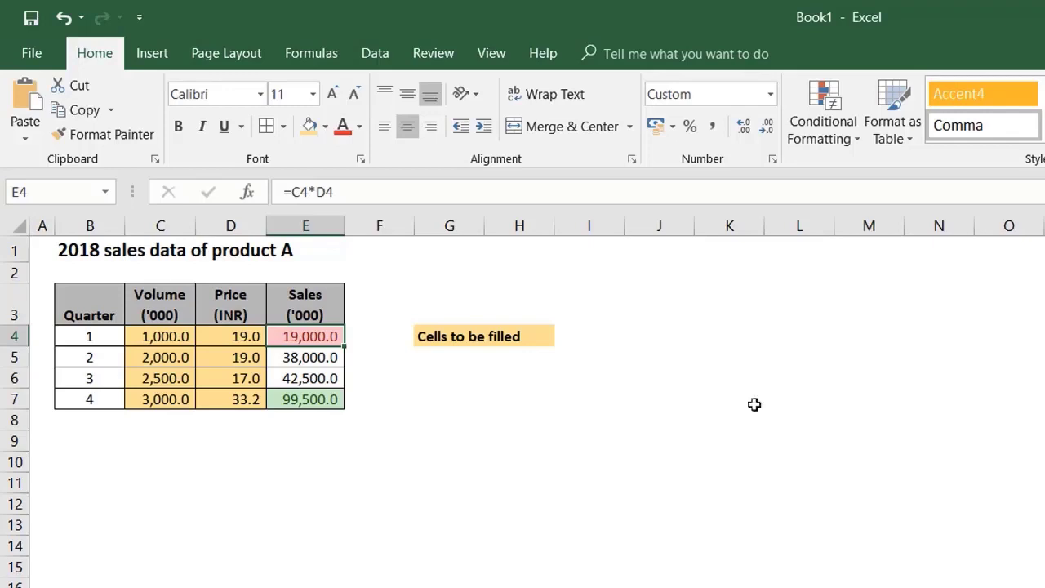
Step: Review the conditional formatting rules applied to the sales cells and delete the rule for values below 20000
left_click(833, 139)
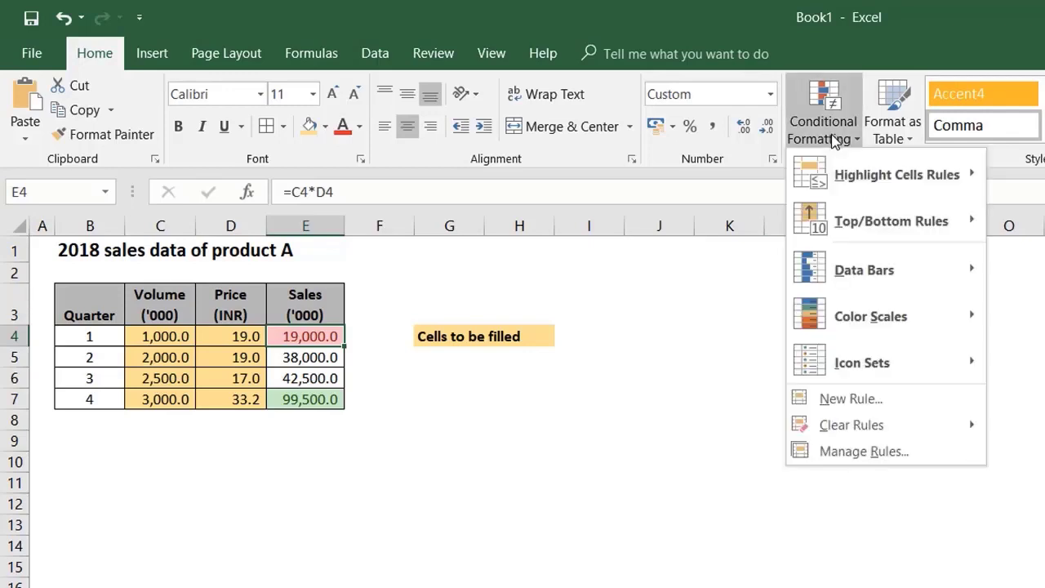
left_click(822, 450)
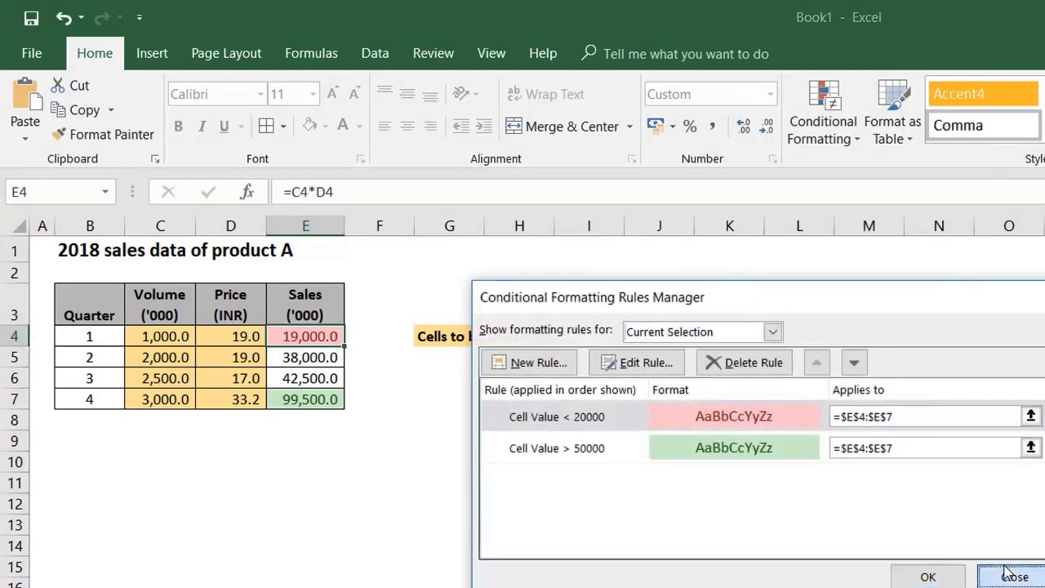
left_click(988, 575)
left_click(841, 140)
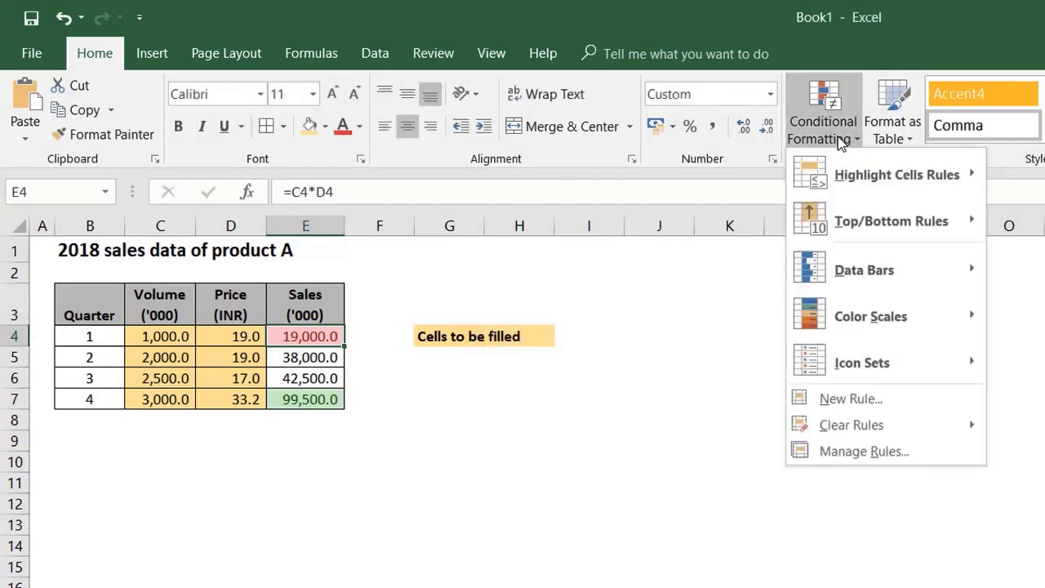
left_click(828, 453)
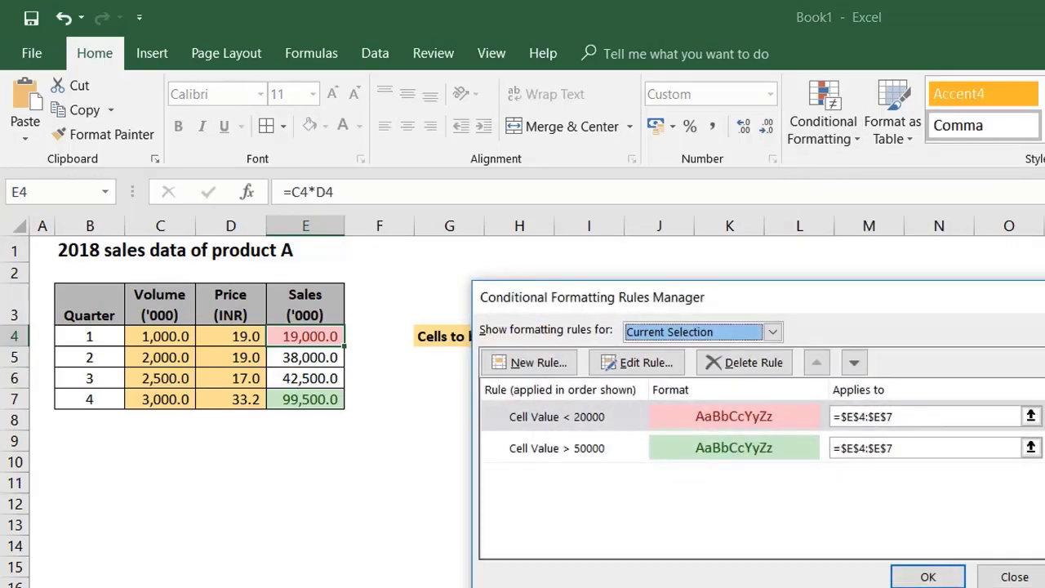
left_click(571, 416)
left_click(742, 362)
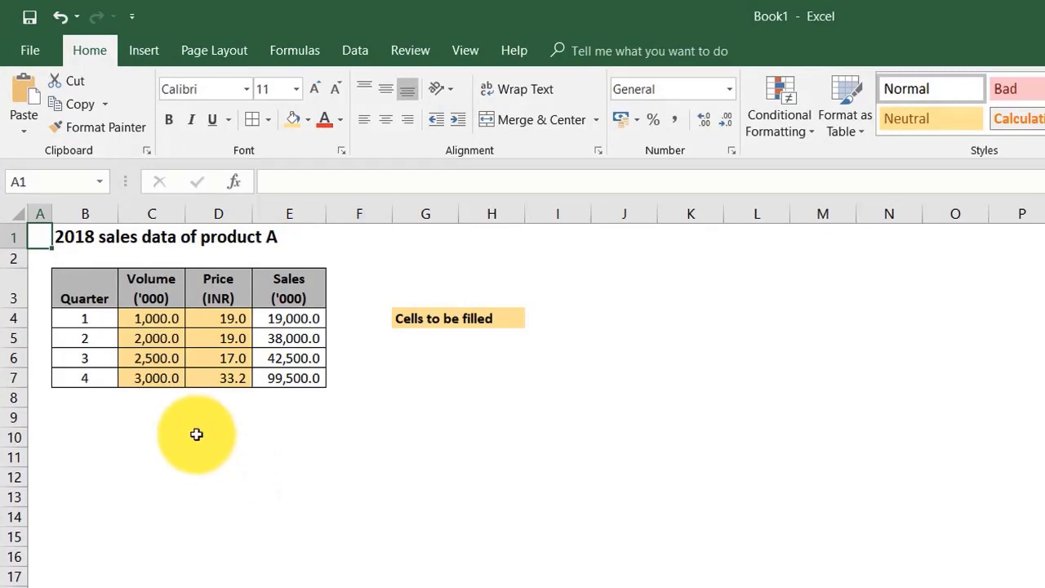
Step: Extend the table to quarter 16, continuing the quarter numbers down to B19 and copying quarter 4's volume, price and sales into C8:E19
left_click_drag(81, 320, 100, 563)
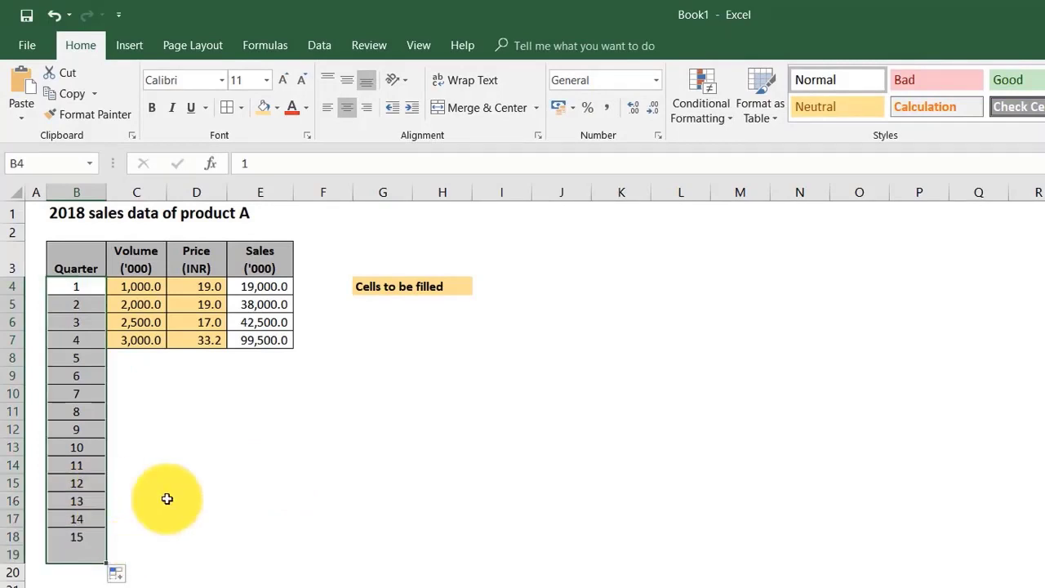
left_click(220, 413)
left_click_drag(133, 338, 249, 339)
key("ctrl+c")
left_click_drag(139, 358, 114, 552)
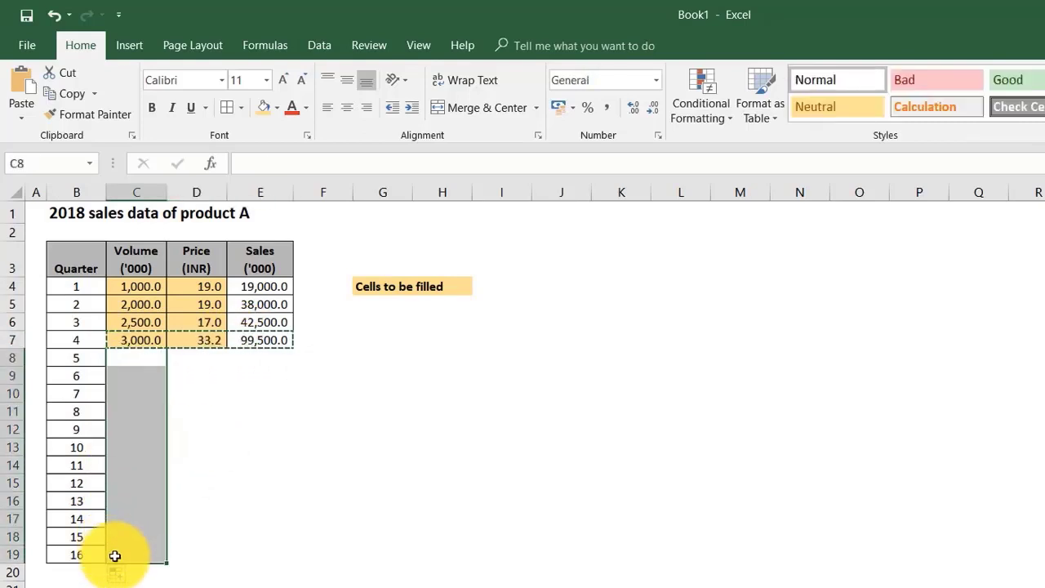
key("ctrl+v")
left_click(188, 399)
key("Escape")
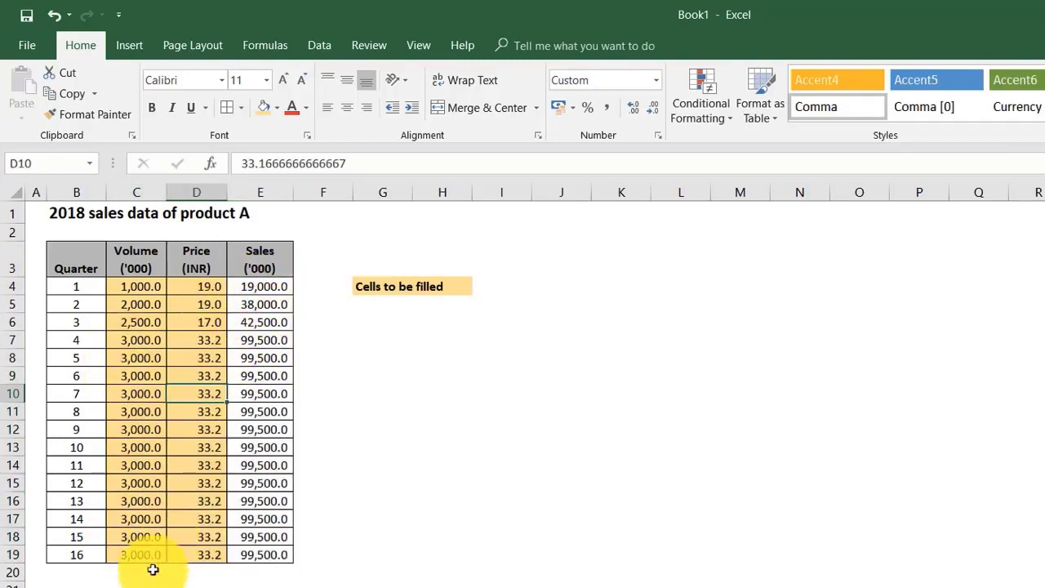
Step: Copy the quarter 16 row B19:E19 into row 20 and undo the paste
left_click_drag(86, 556, 262, 555)
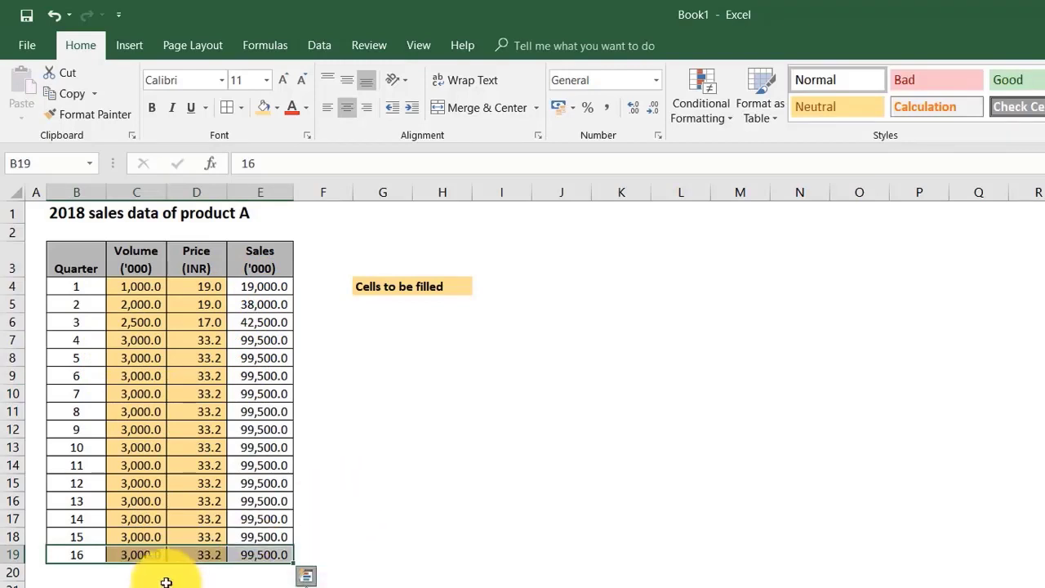
left_click(307, 502)
left_click_drag(97, 556, 228, 550)
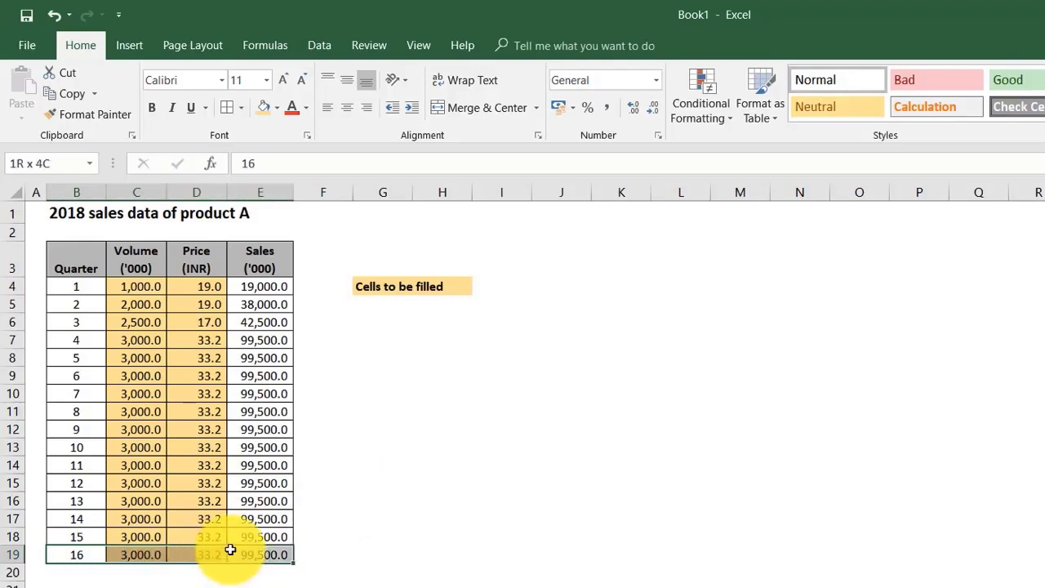
key("ctrl+c")
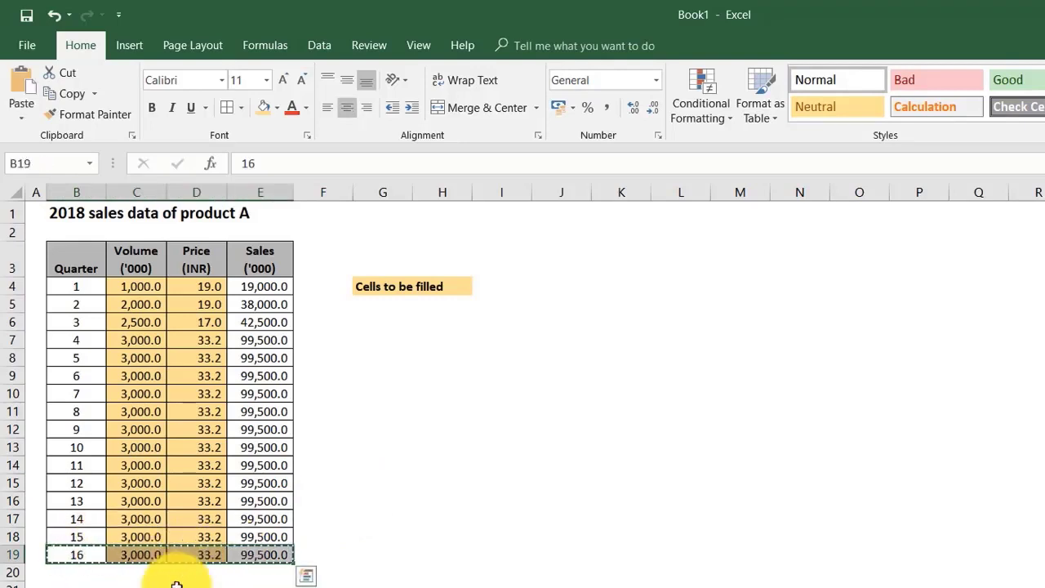
left_click(440, 519)
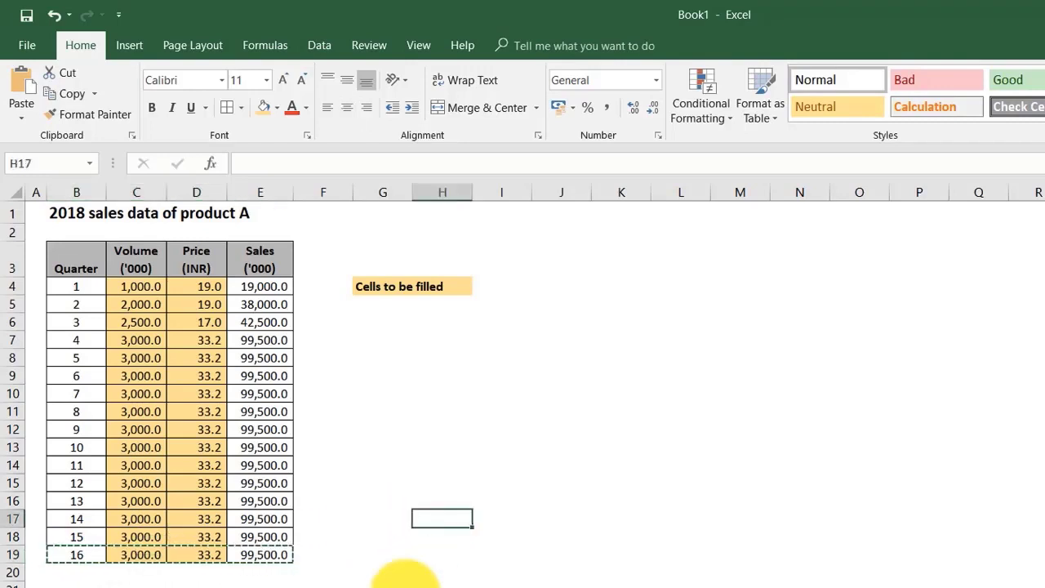
left_click(72, 574)
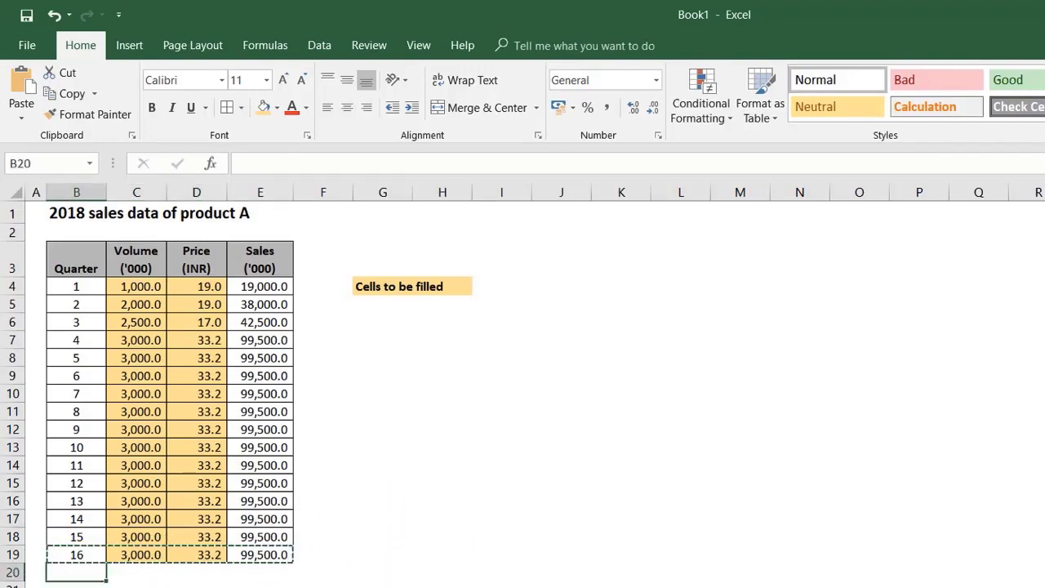
key("ctrl+v")
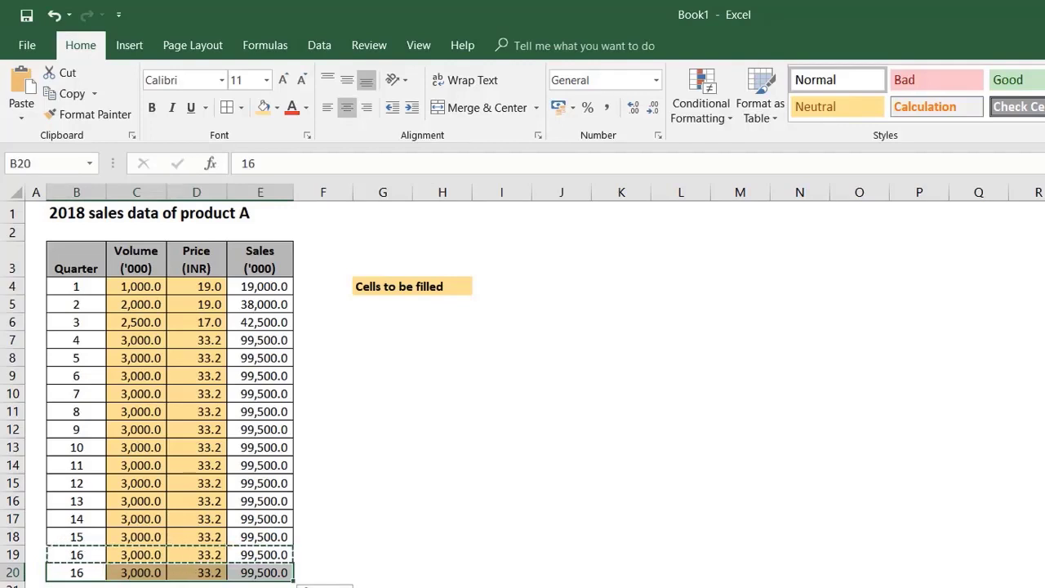
key("ctrl+z")
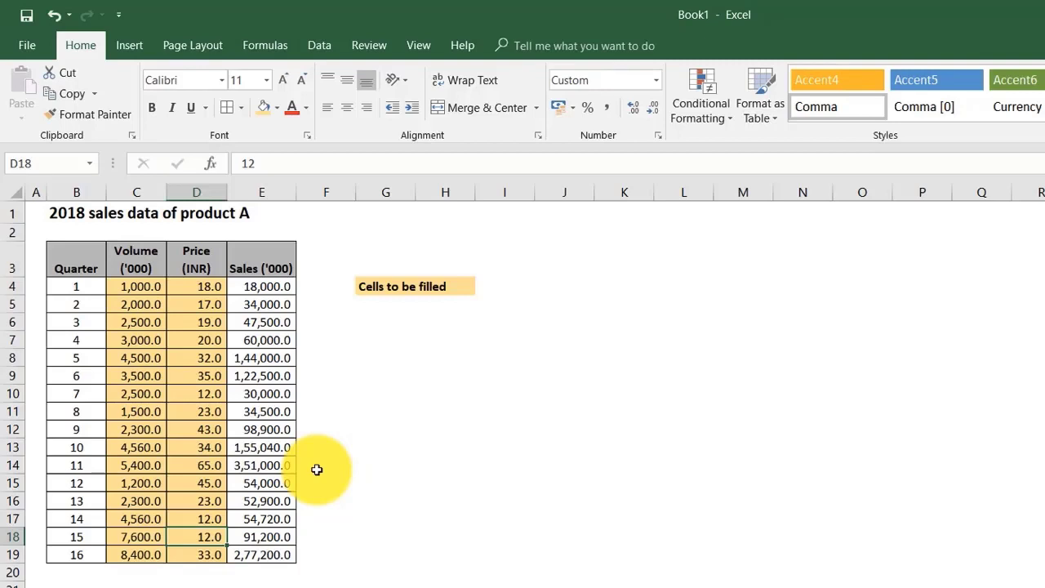
Step: Sort the whole quarterly table B3:E19 by Sales ('000) cell values from largest to smallest and check the order of the sales column
left_click(319, 46)
key("ctrl+a")
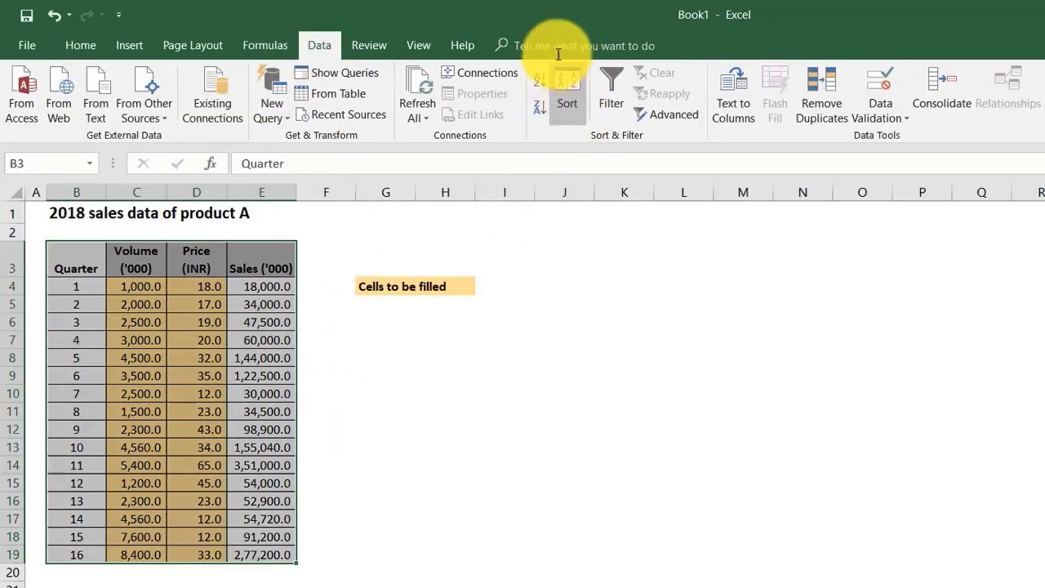
left_click(569, 85)
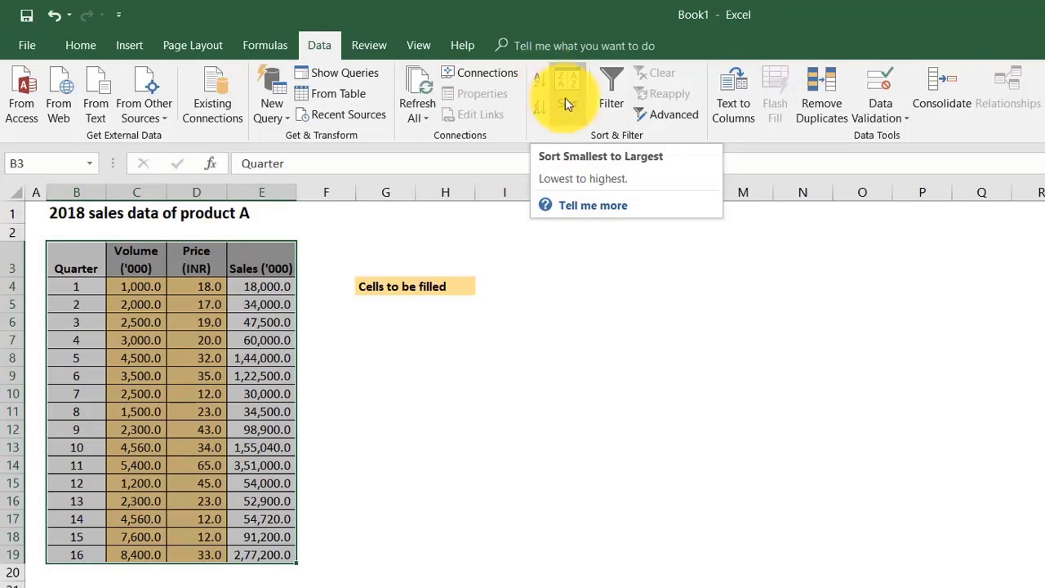
left_click(567, 92)
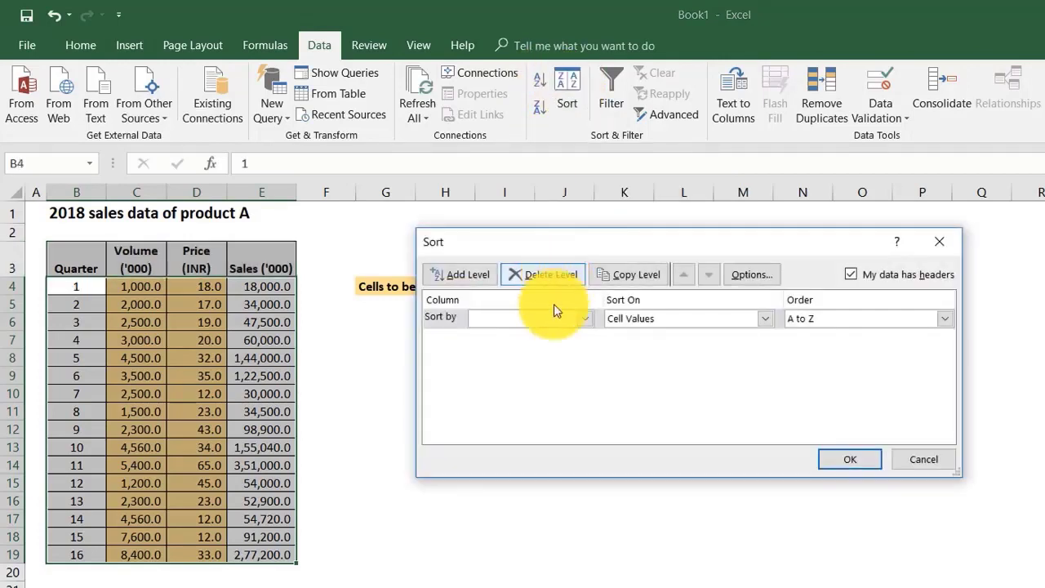
left_click(515, 327)
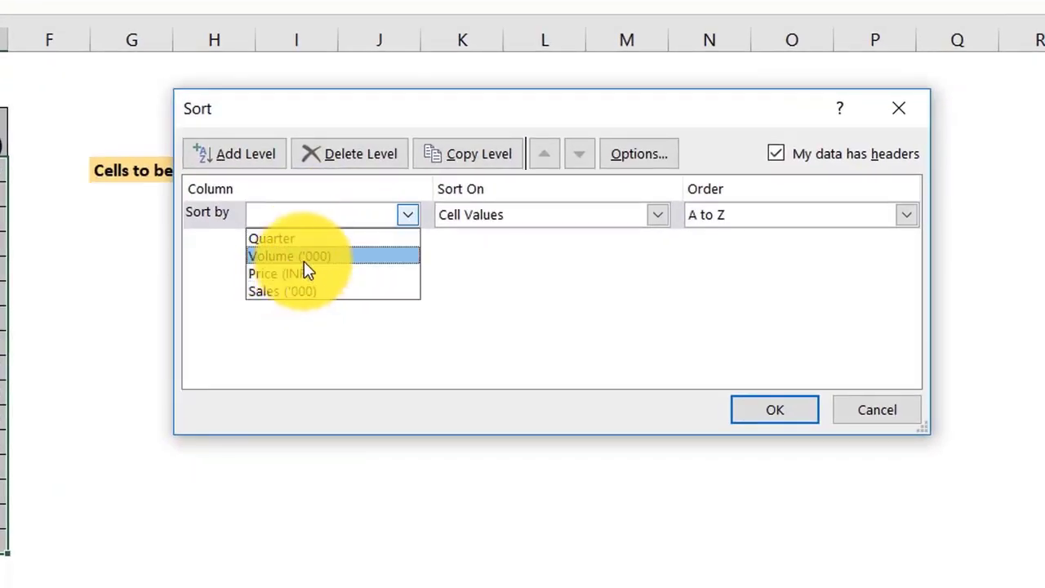
left_click(286, 292)
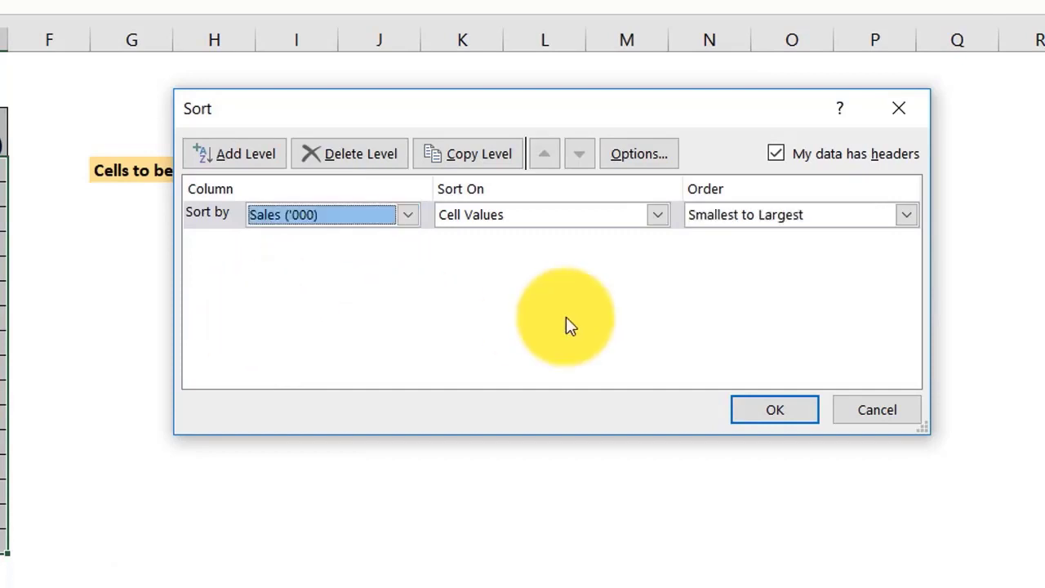
left_click(781, 217)
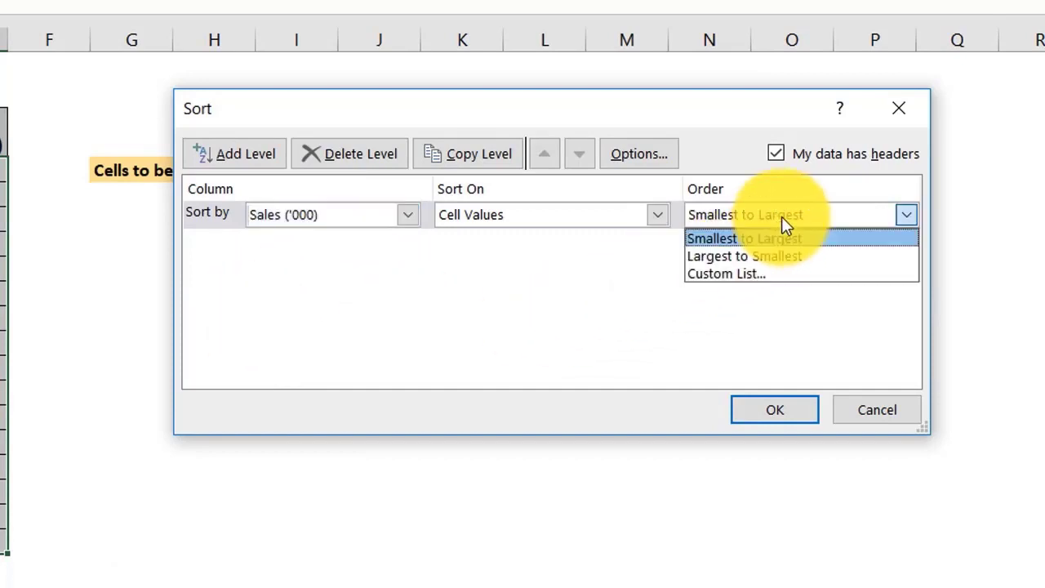
left_click(751, 257)
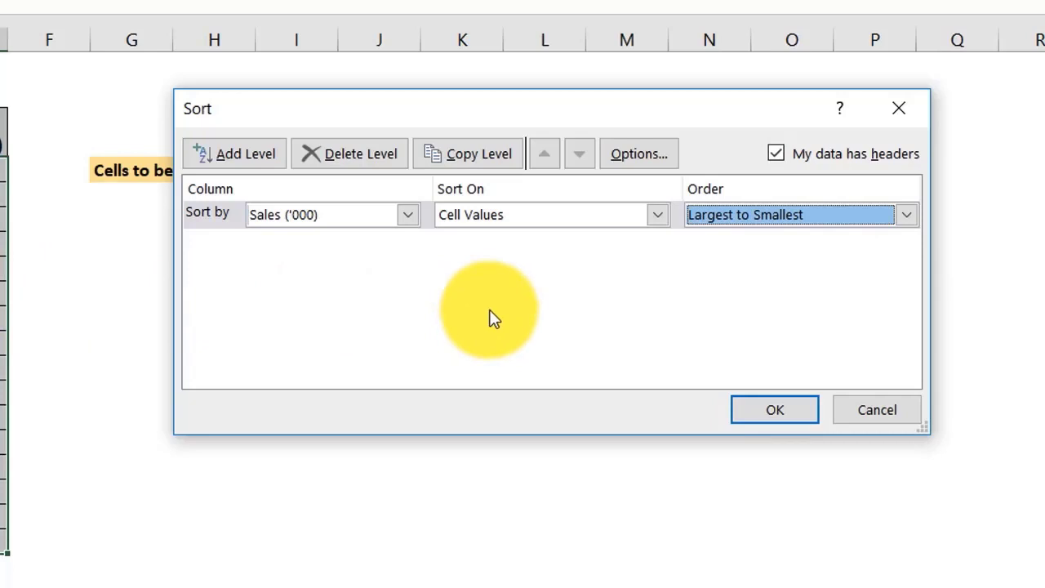
left_click(775, 410)
left_click(180, 341)
left_click(3, 170)
left_click_drag(2, 523, 236, 560)
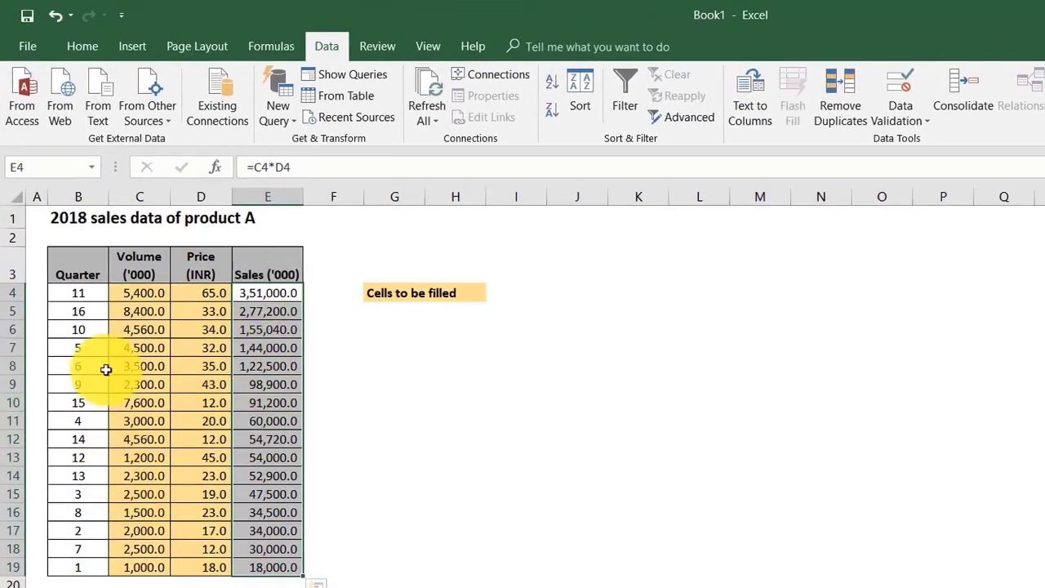
Step: Sort the table rows B4:E19 by Price (INR) from smallest to largest and check the order of the price column
left_click_drag(84, 294, 270, 567)
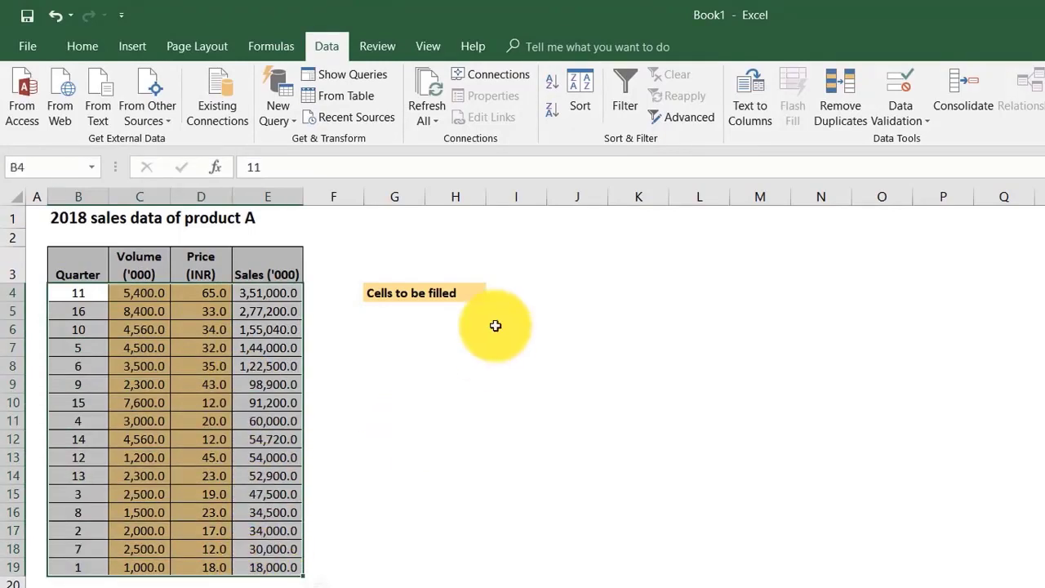
left_click(573, 106)
left_click(555, 327)
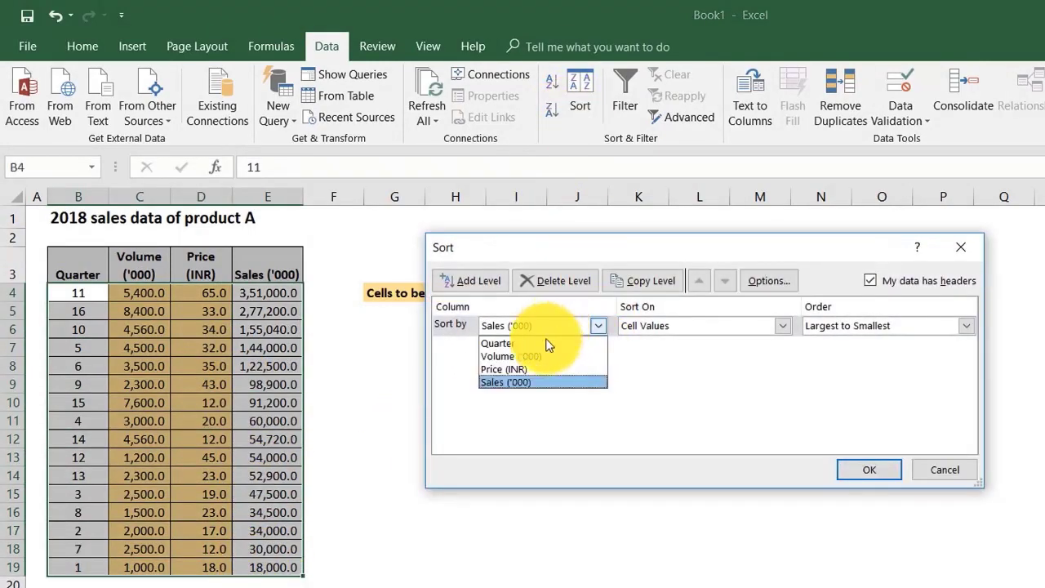
left_click(529, 368)
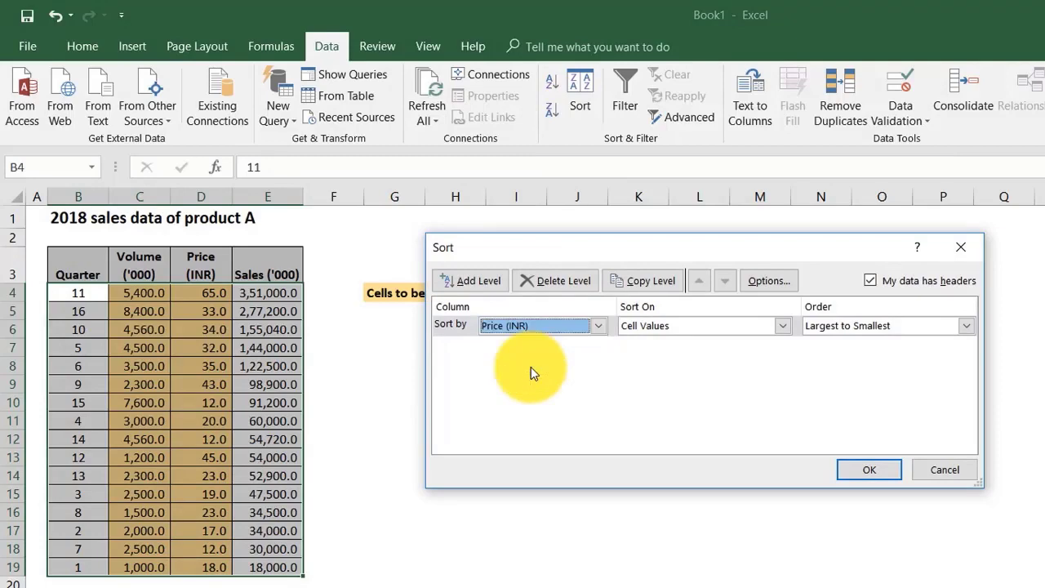
left_click(868, 326)
left_click(840, 338)
left_click(877, 477)
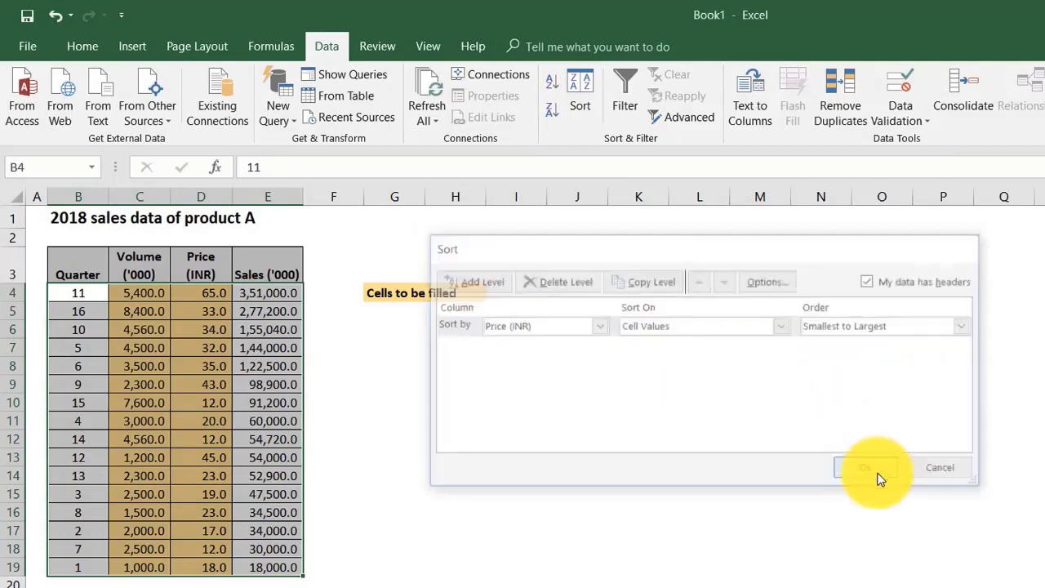
left_click(394, 438)
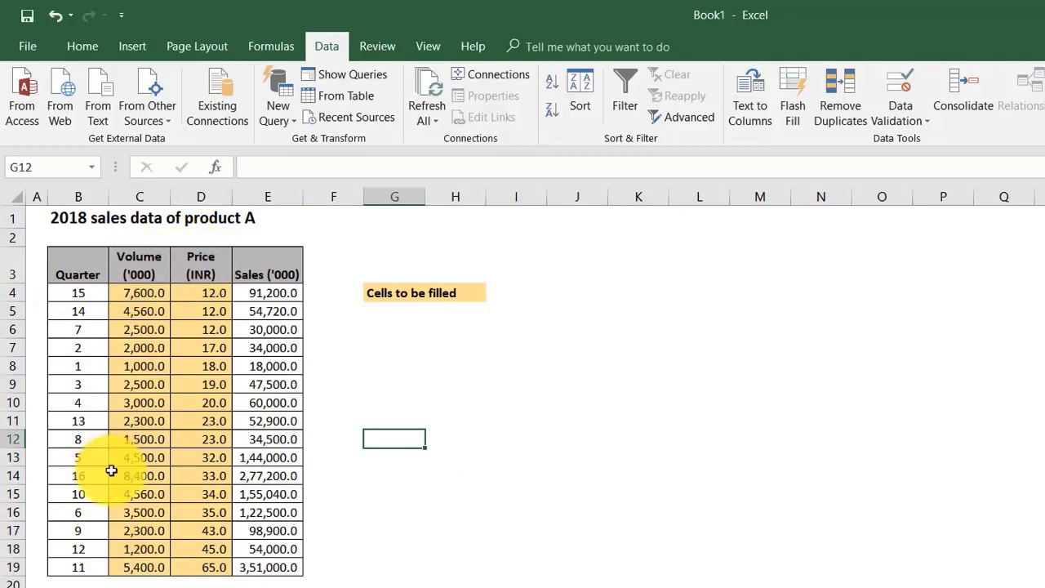
left_click_drag(212, 258, 205, 567)
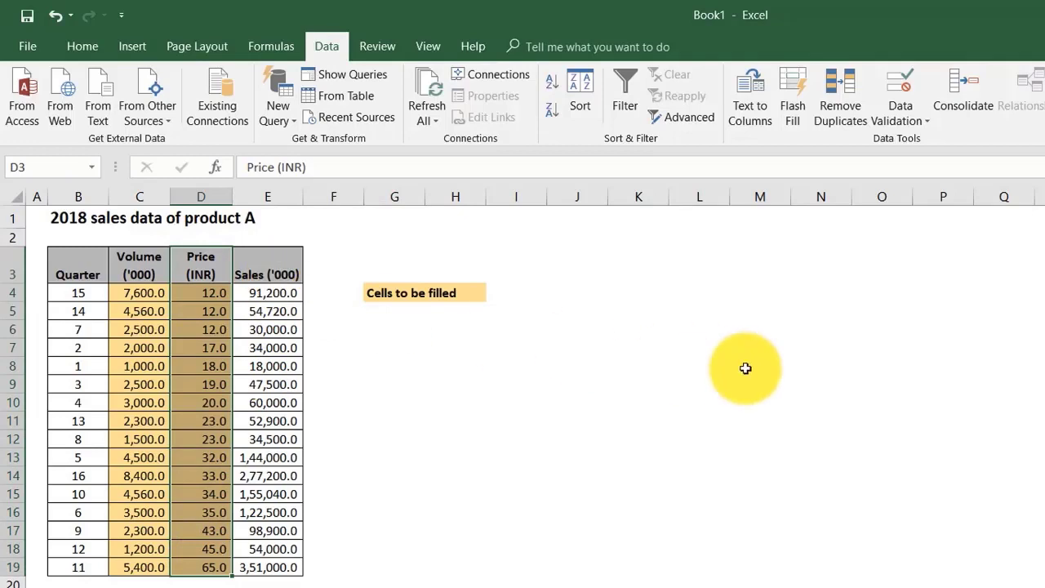
left_click(542, 405)
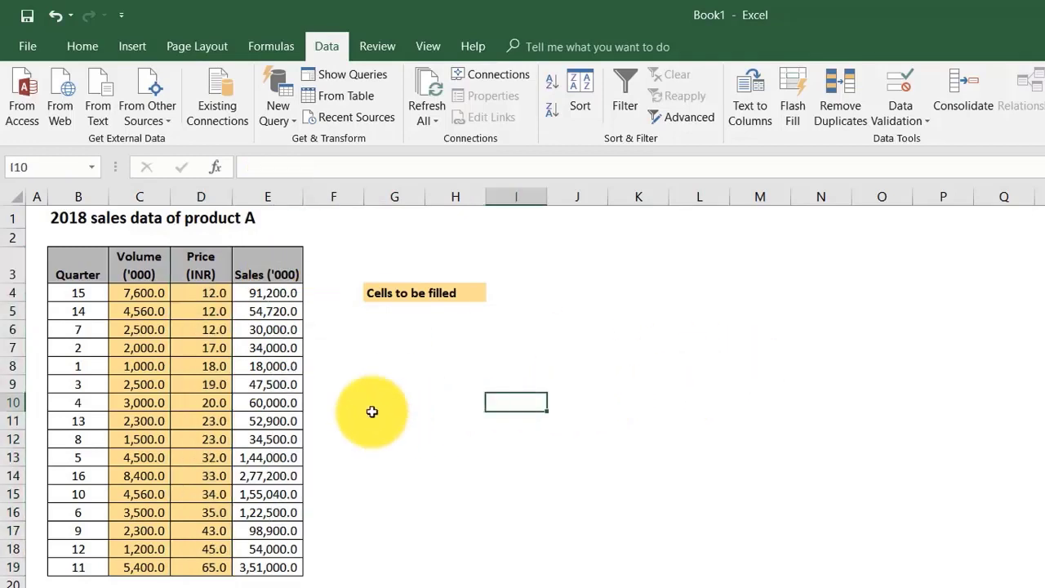
Step: Sort the table B3:E19 by Quarter from smallest to largest and check the order of the rows
left_click_drag(89, 269, 297, 572)
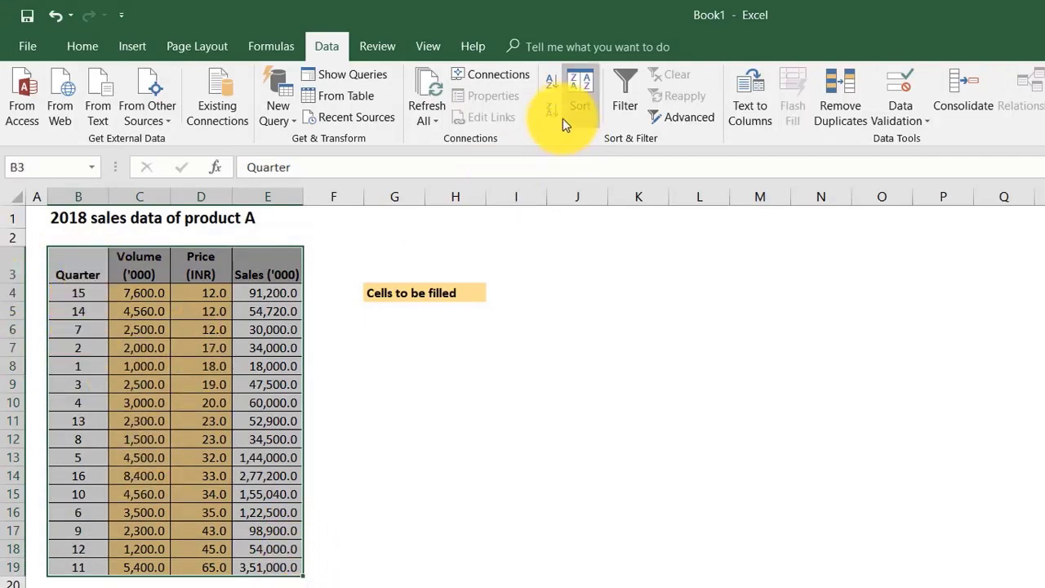
left_click(582, 92)
left_click(571, 327)
left_click(525, 351)
left_click(535, 326)
left_click(532, 342)
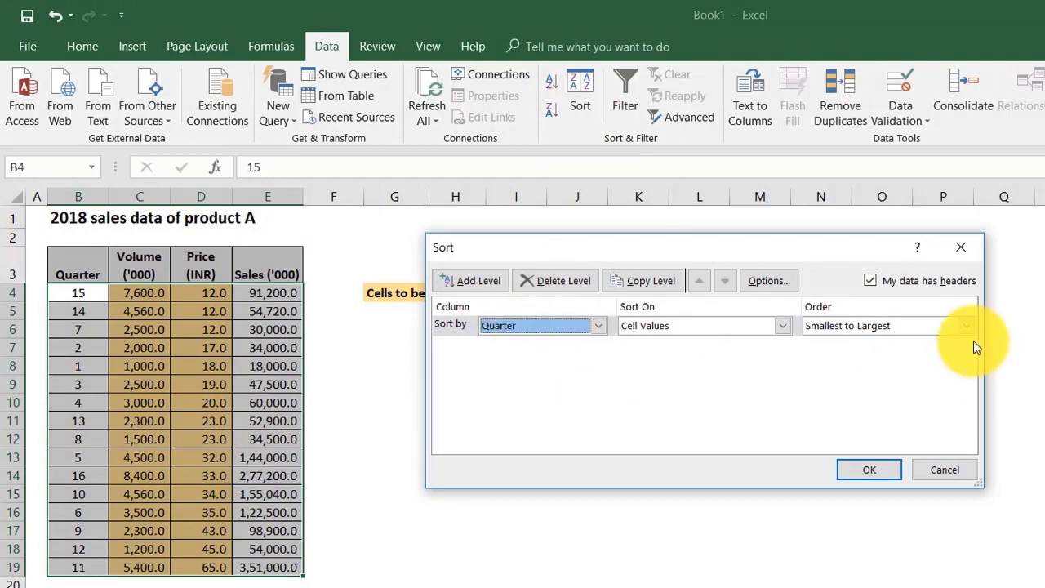
left_click(870, 470)
left_click(335, 403)
left_click_drag(78, 295, 275, 571)
left_click(326, 423)
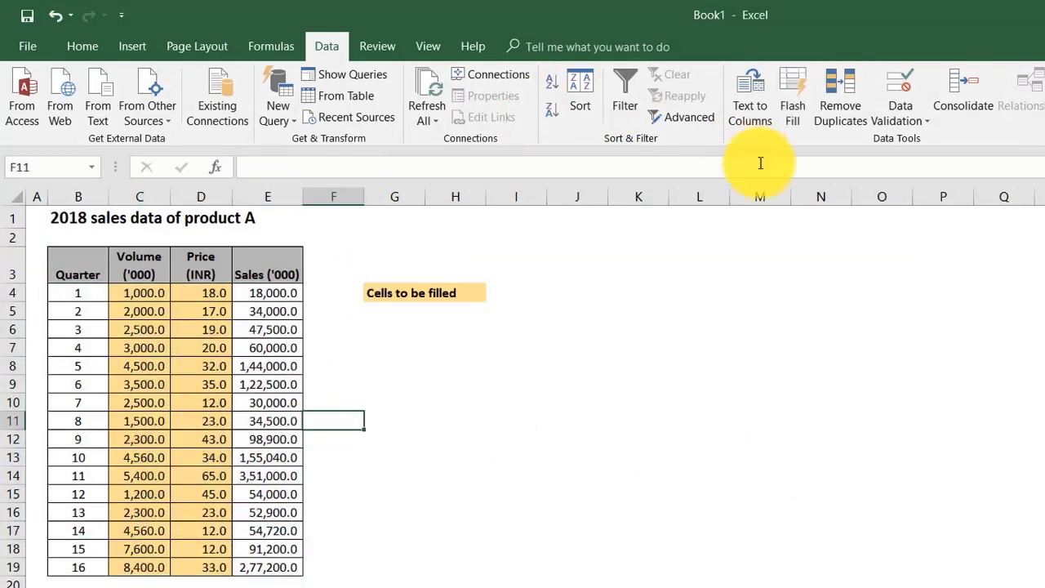
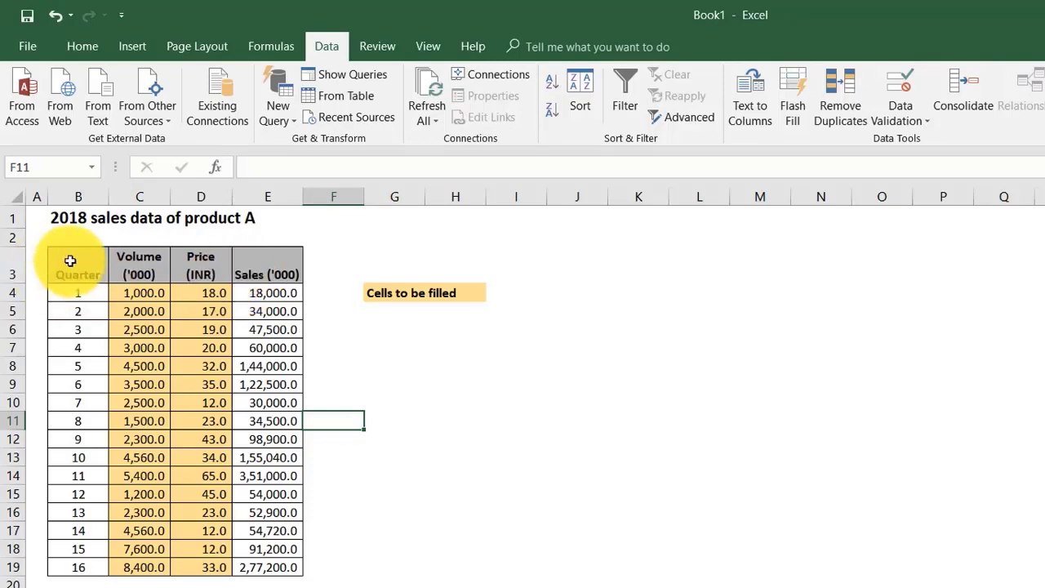
Step: Turn on filtering for the quarterly table's header row B3:E3
left_click_drag(70, 260, 257, 261)
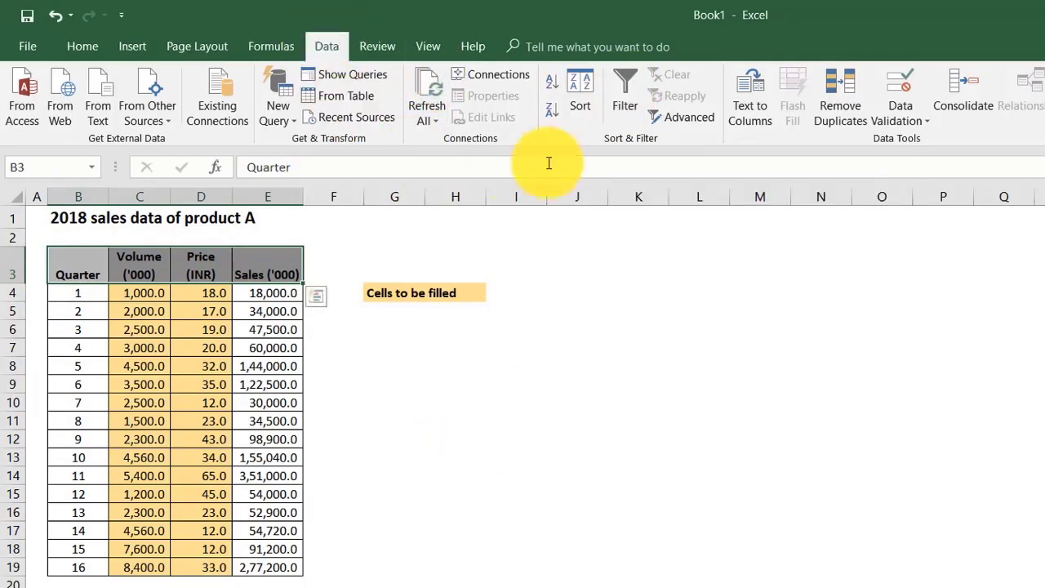
left_click(627, 88)
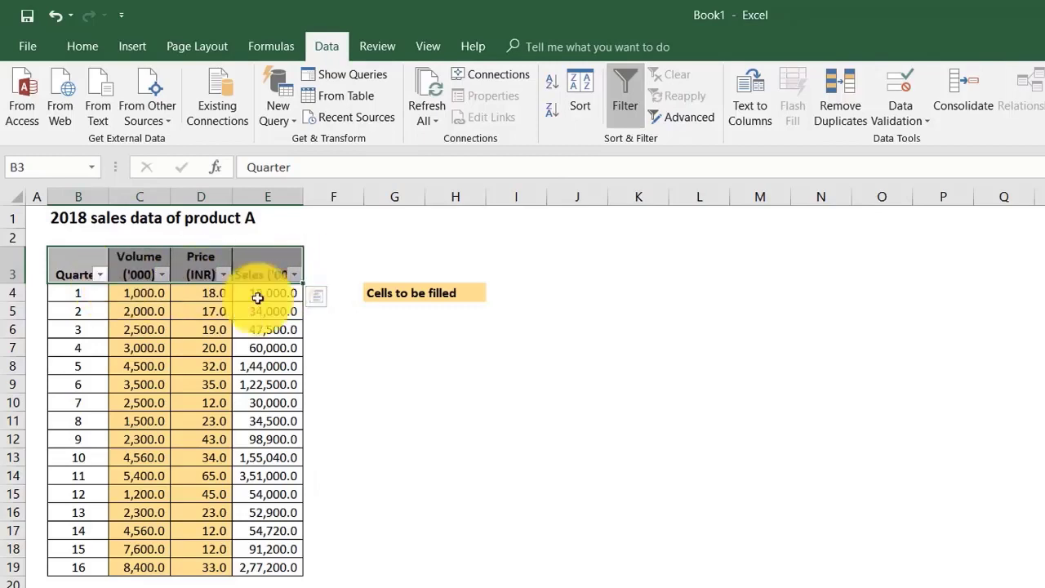
left_click(388, 438)
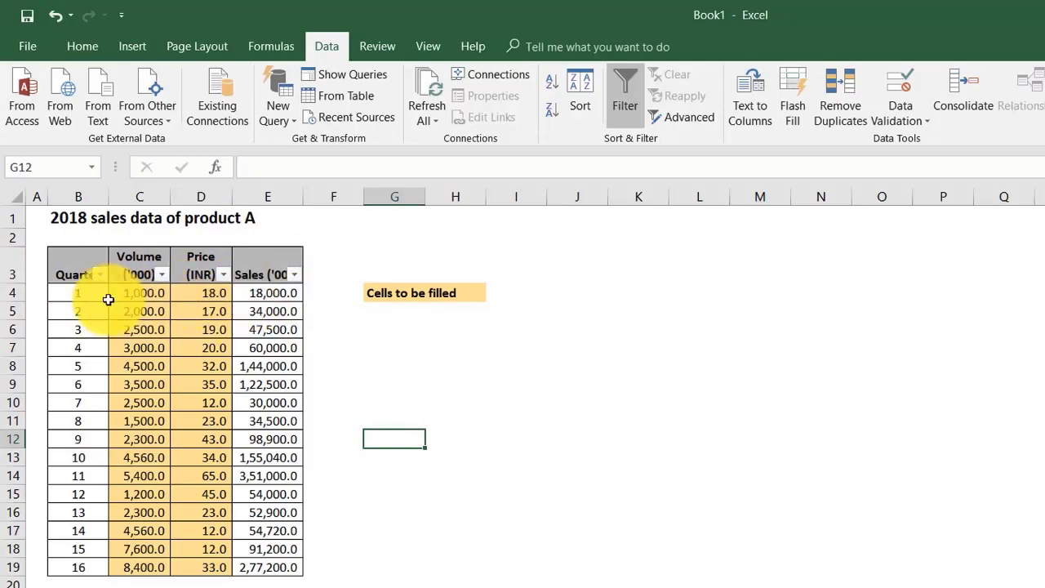
Step: Filter the Volume ('000) column to show only the 2,300.0 rows and check the matching volumes
left_click(163, 275)
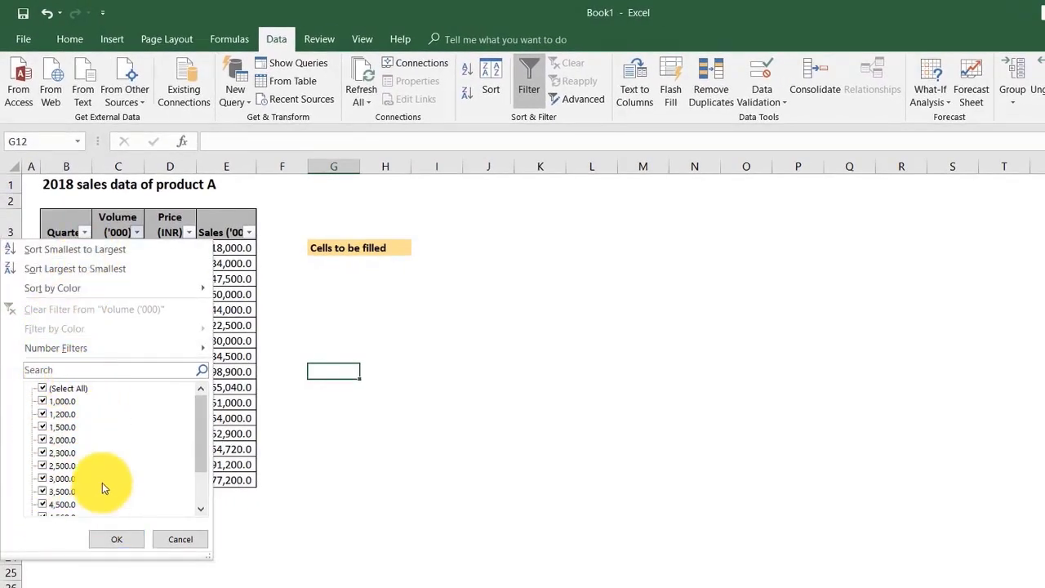
left_click(43, 388)
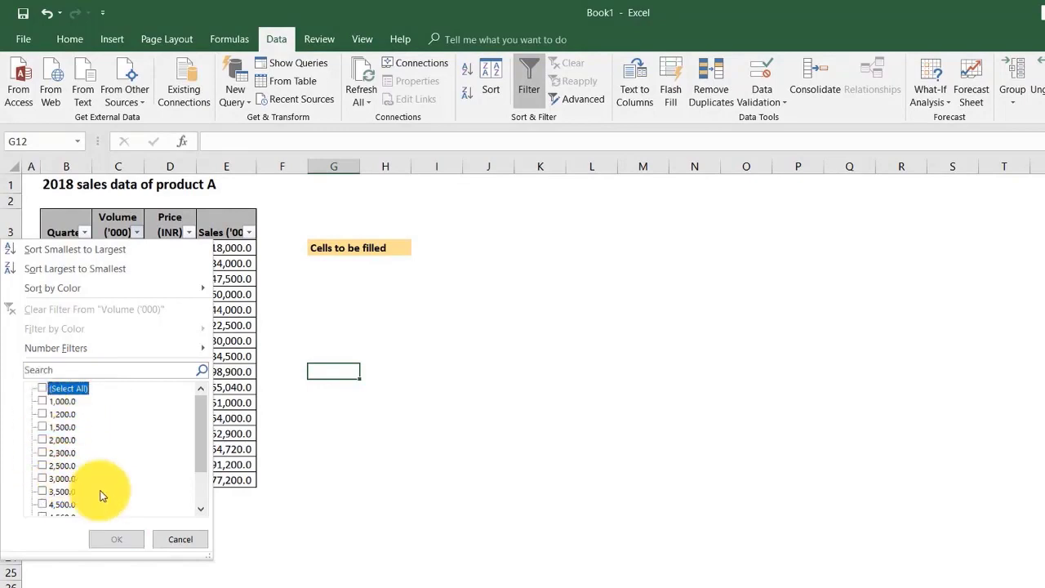
scroll(102, 496, "down", 2)
scroll(91, 490, "up", 1)
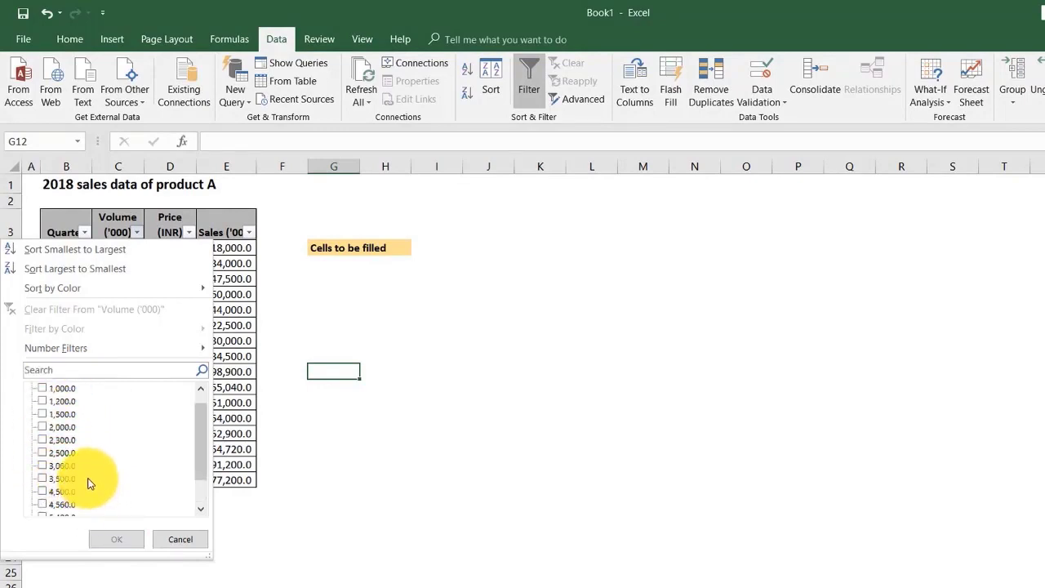
scroll(90, 483, "down", 2)
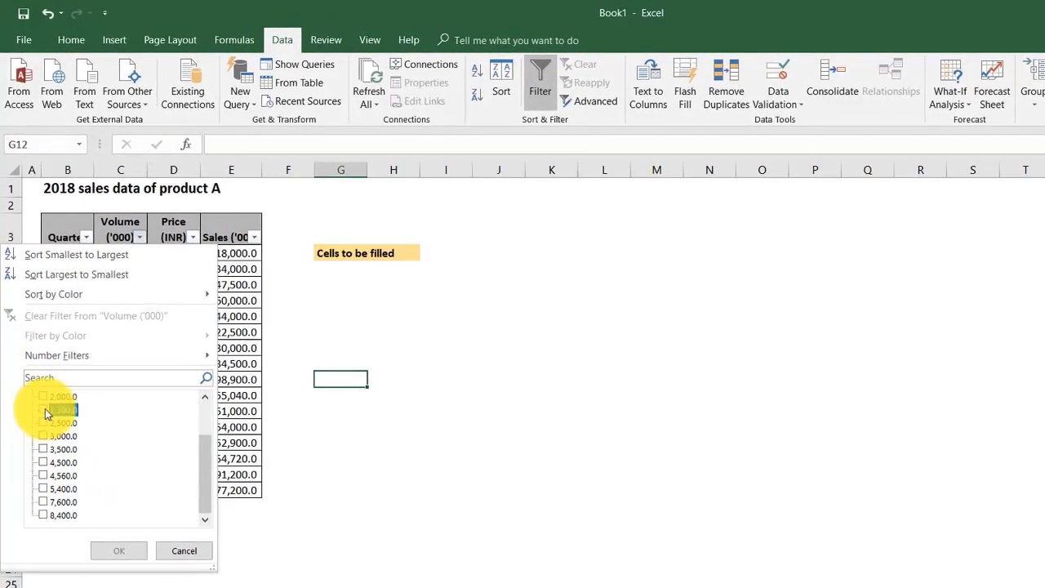
left_click(44, 409)
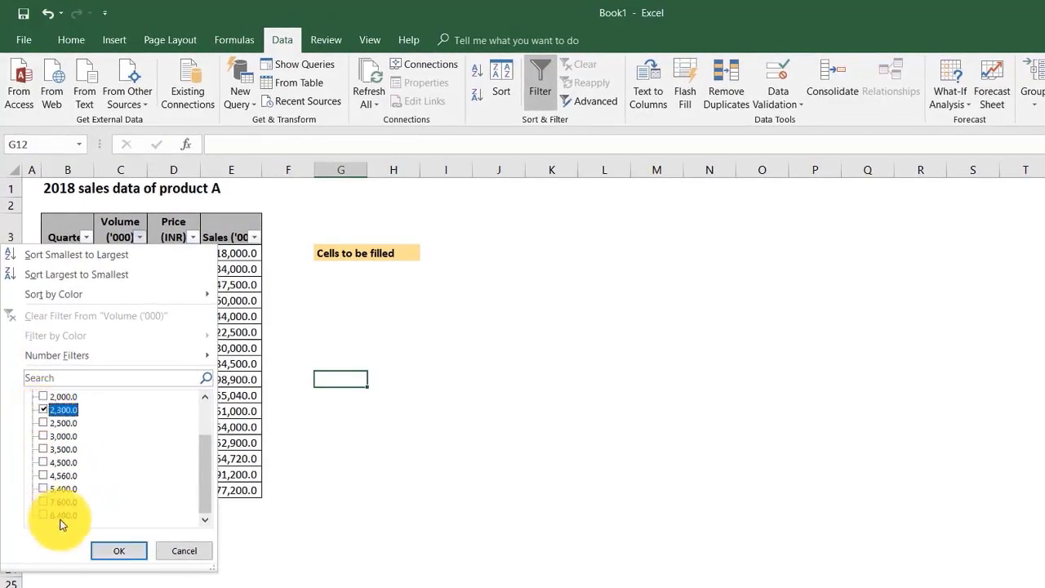
left_click(114, 550)
left_click(124, 399)
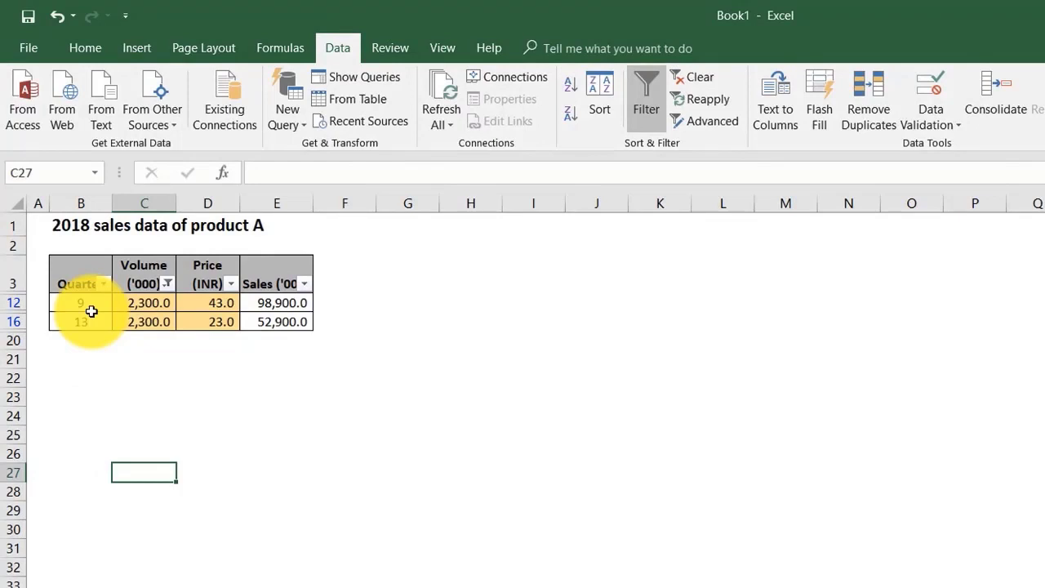
left_click_drag(145, 303, 150, 324)
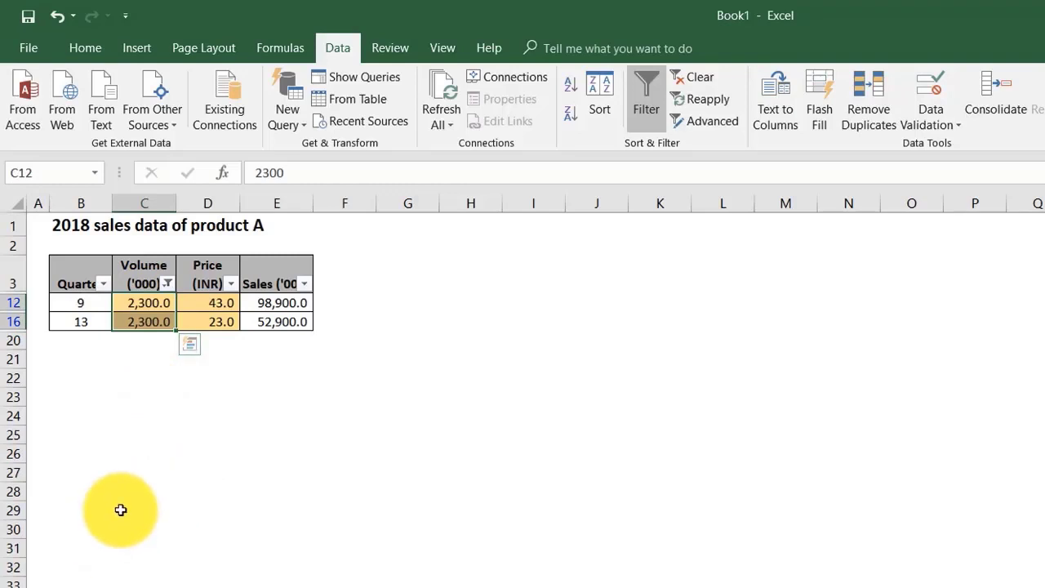
left_click(137, 413)
Step: Reset the Volume ('000) filter so that all of its values are selected
left_click(167, 284)
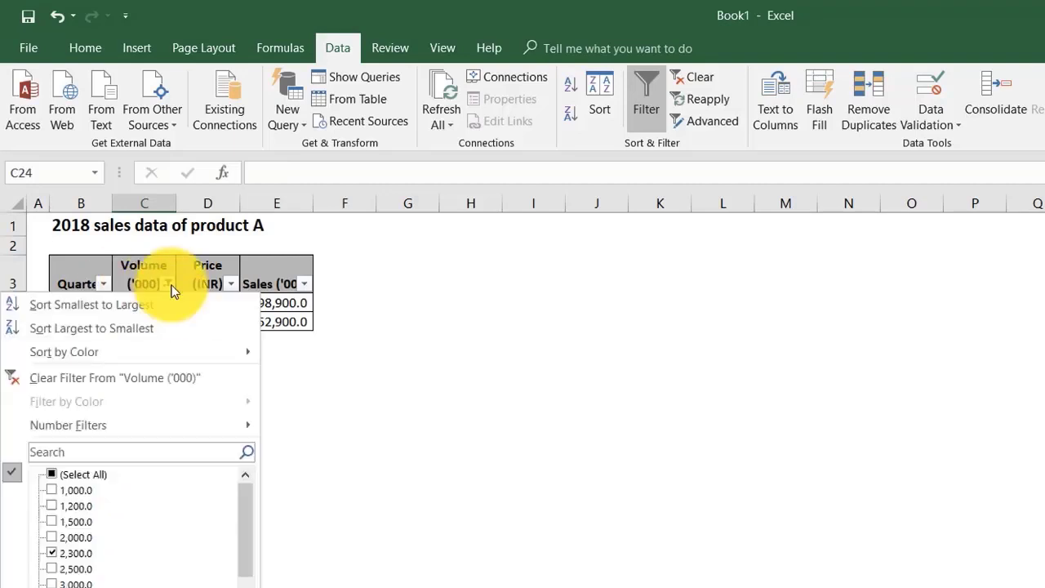
left_click(52, 553)
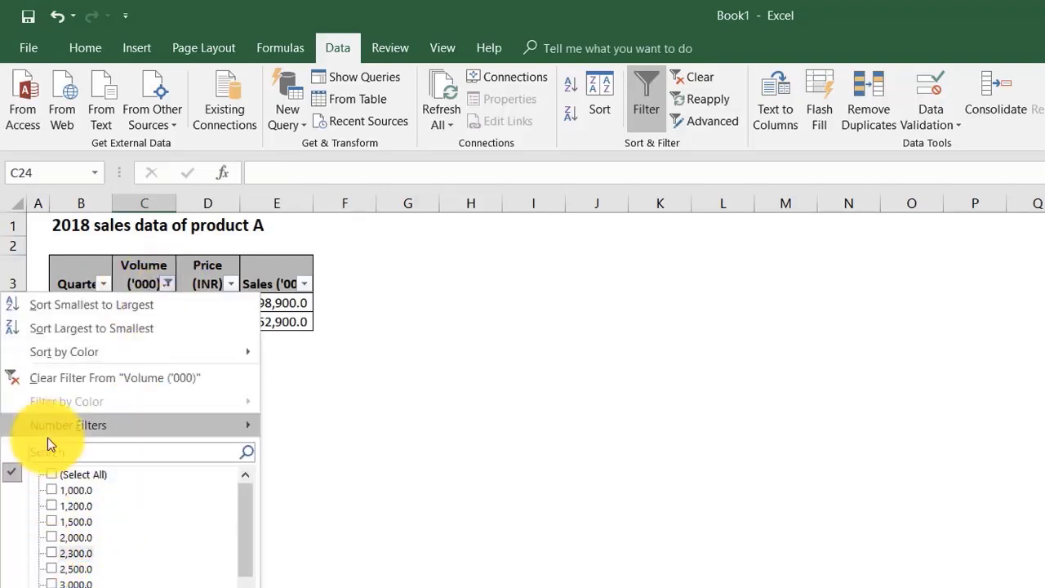
left_click(52, 474)
left_click(154, 586)
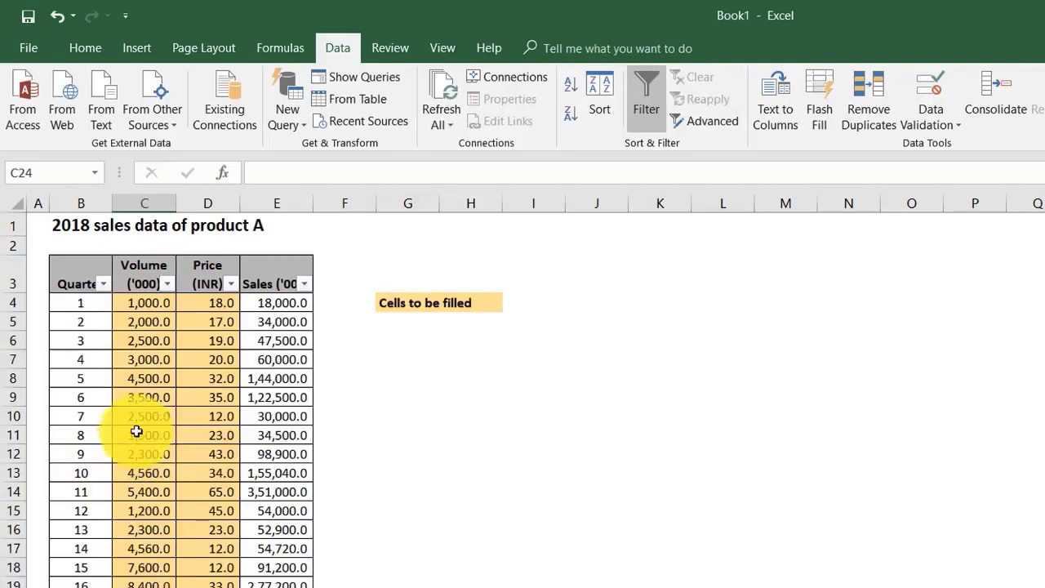
Step: Filter the Price (INR) column with a number filter for values greater than 20 and check the remaining prices
left_click(231, 283)
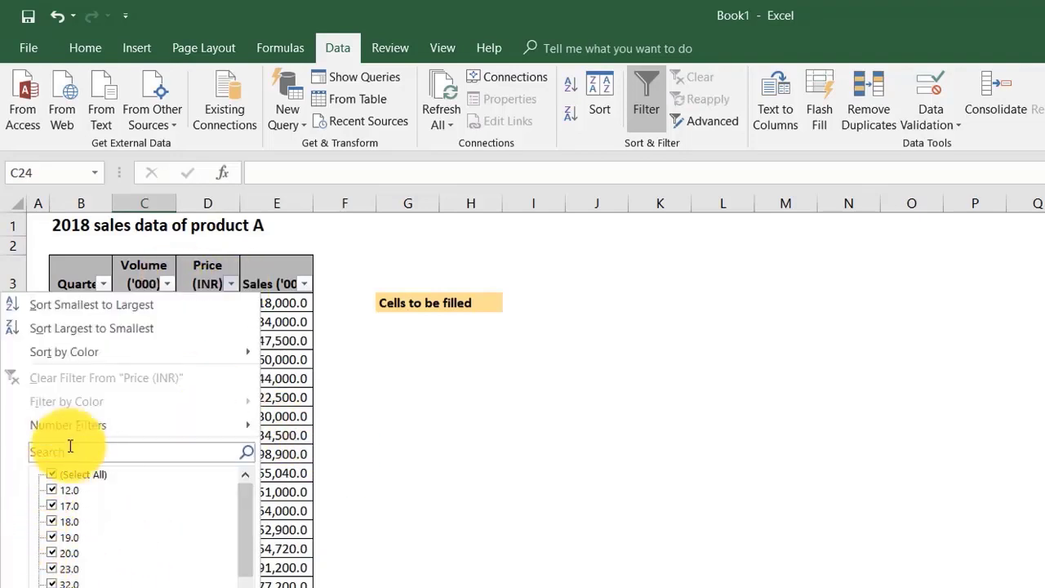
mouse_move(77, 426)
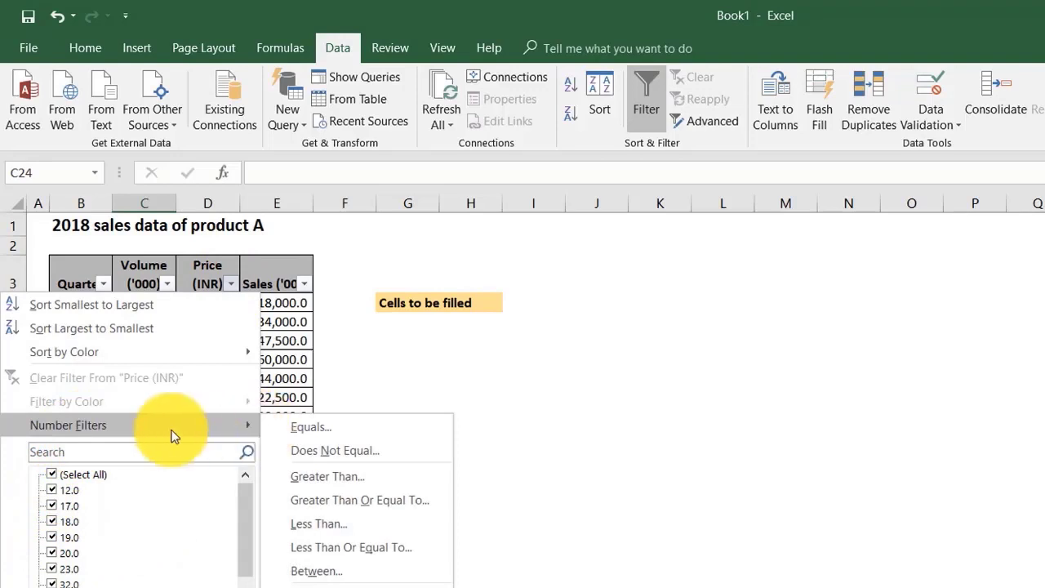
left_click(330, 481)
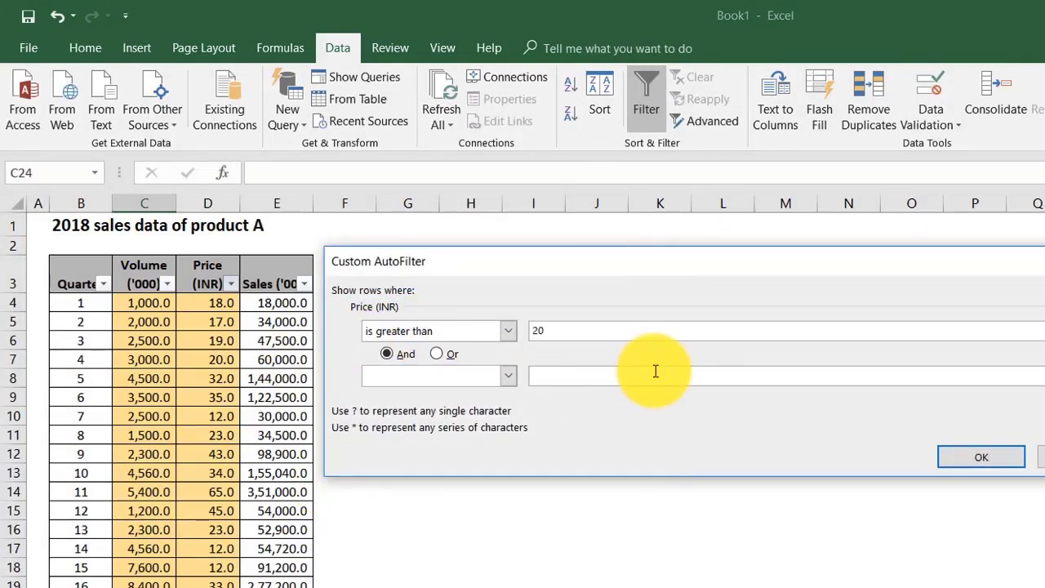
key("Return")
left_click_drag(226, 303, 214, 454)
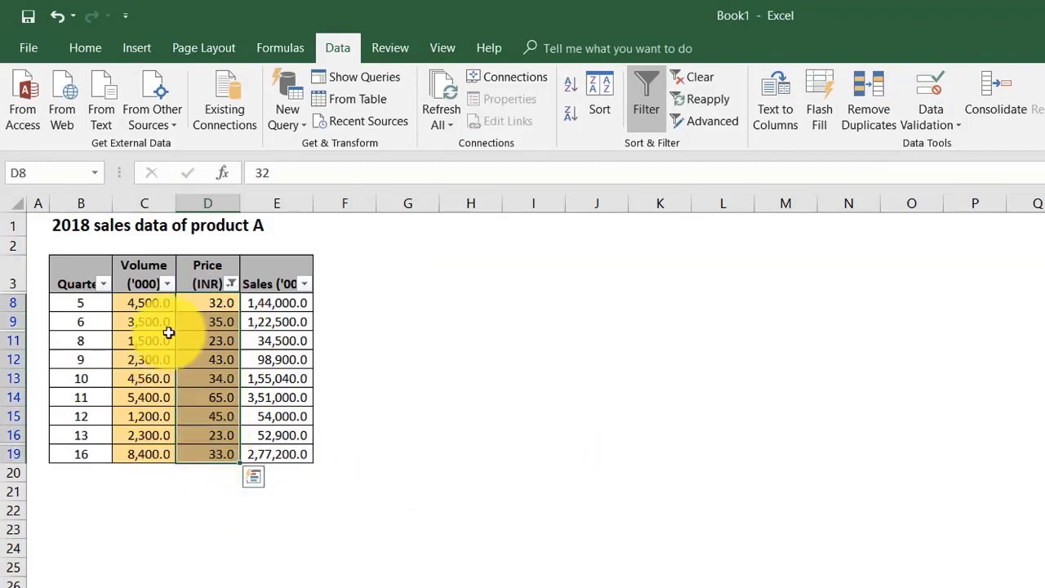
Step: Add an upper limit to the Price (INR) filter, combining "is greater than 20" with an "is less than" condition using And
left_click(231, 284)
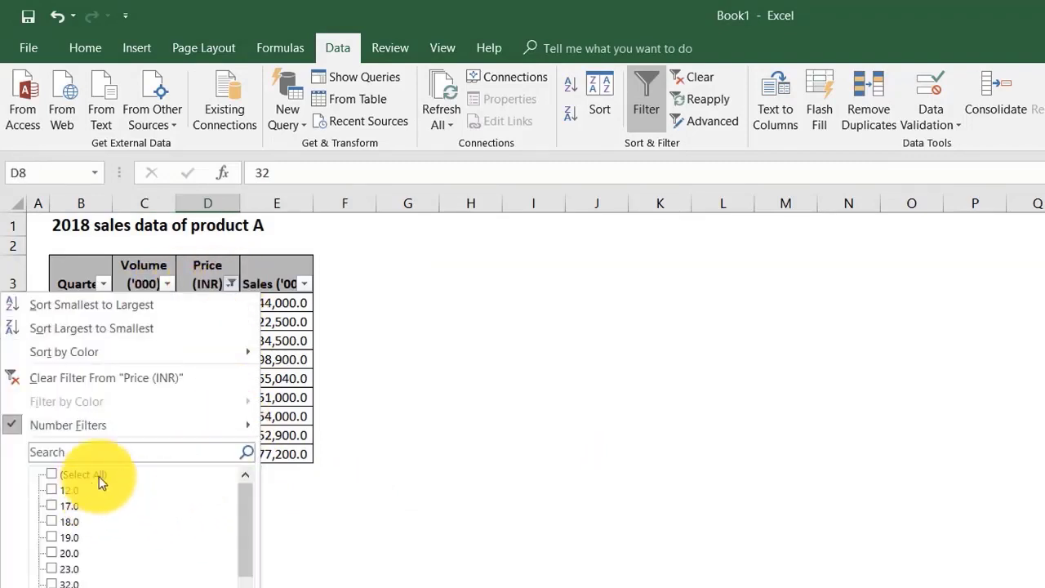
mouse_move(152, 423)
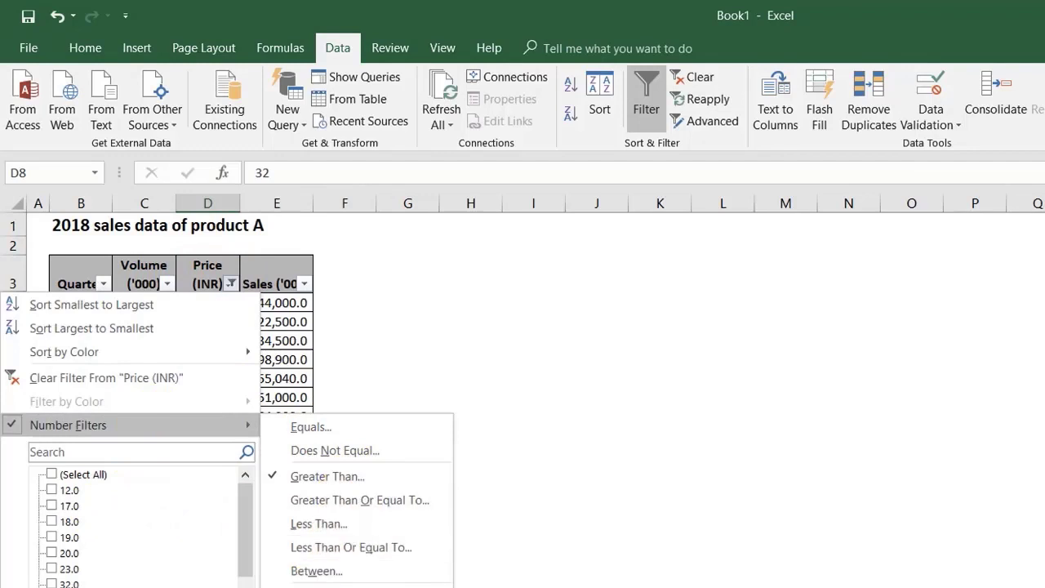
left_click(353, 476)
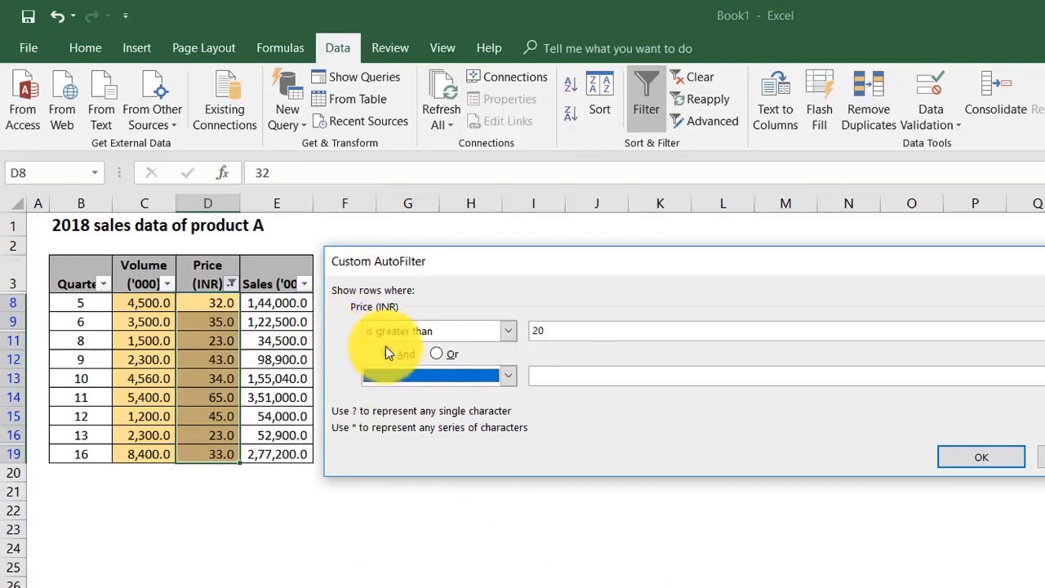
left_click(491, 375)
left_click(411, 457)
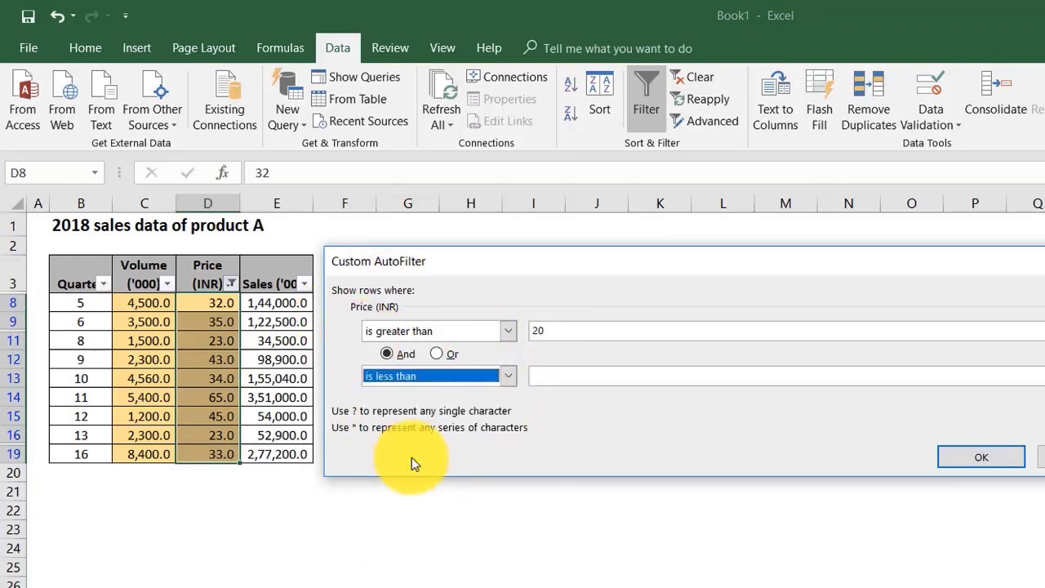
left_click(602, 378)
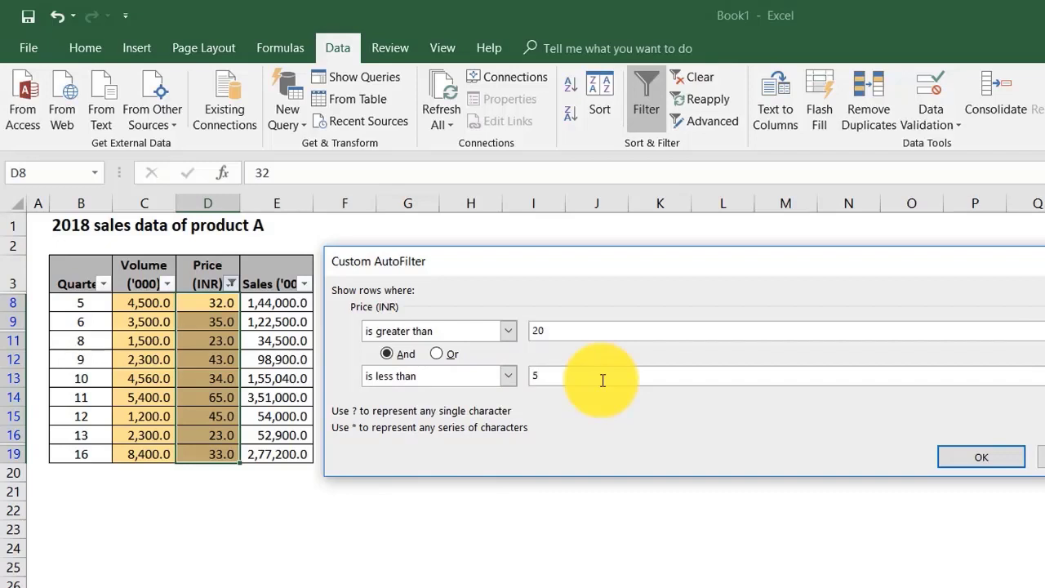
left_click(955, 461)
left_click(264, 544)
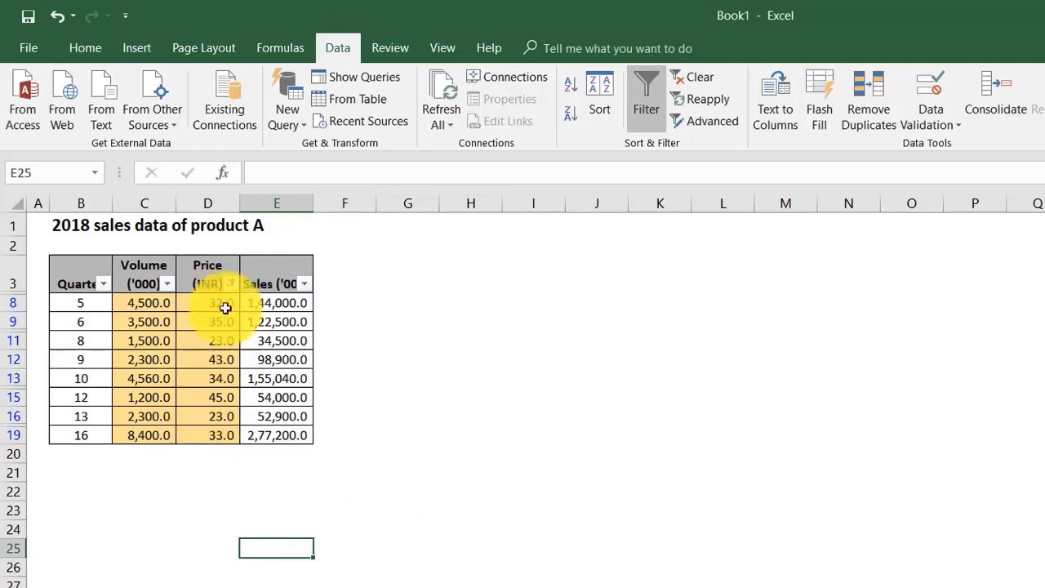
Step: Filter the Volume ('000) column as well, with a number filter for values greater than 3000
left_click(168, 285)
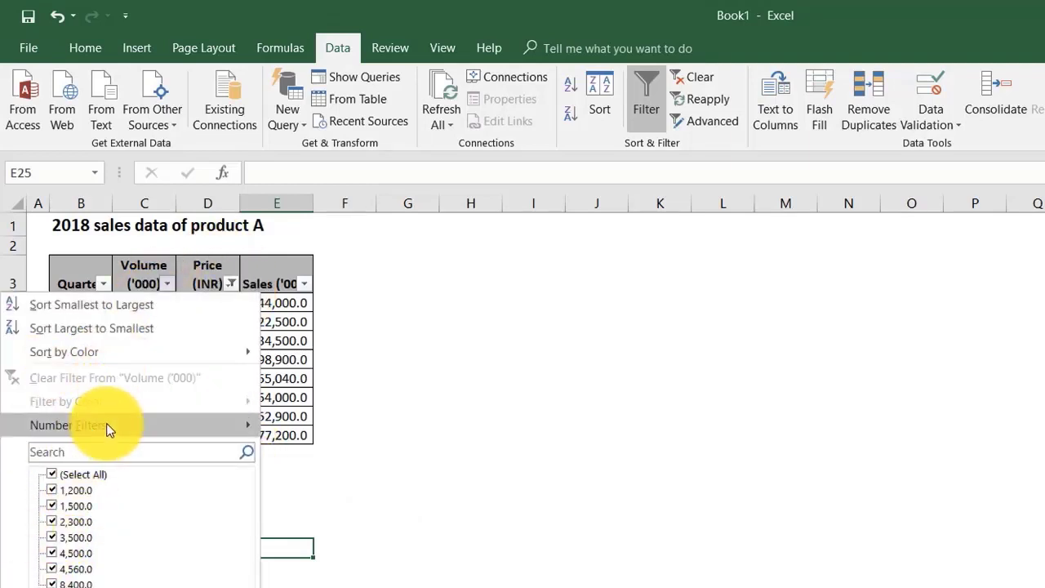
mouse_move(209, 426)
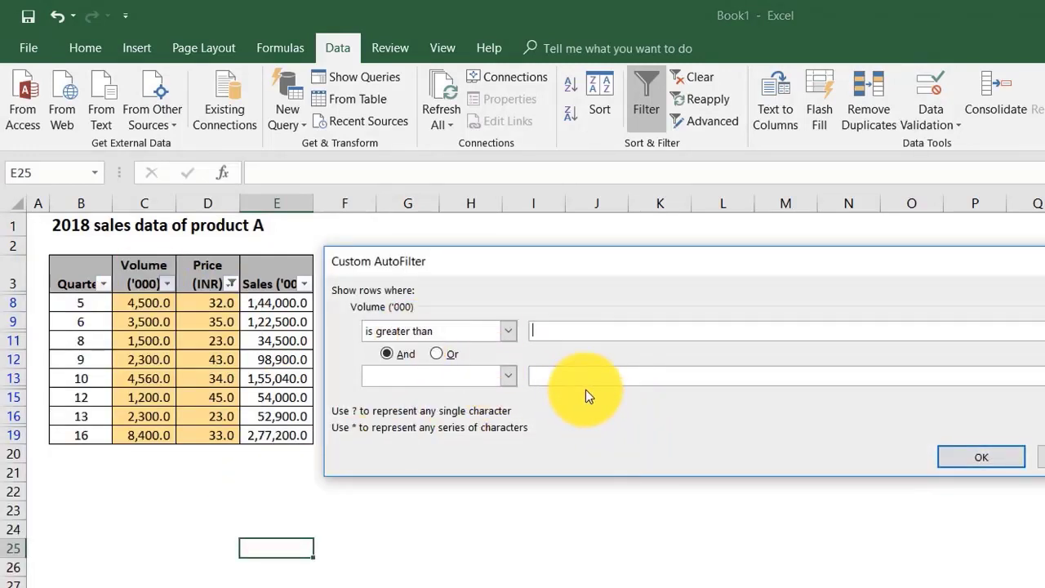
type("2")
key("BackSpace")
type("3000")
left_click(982, 456)
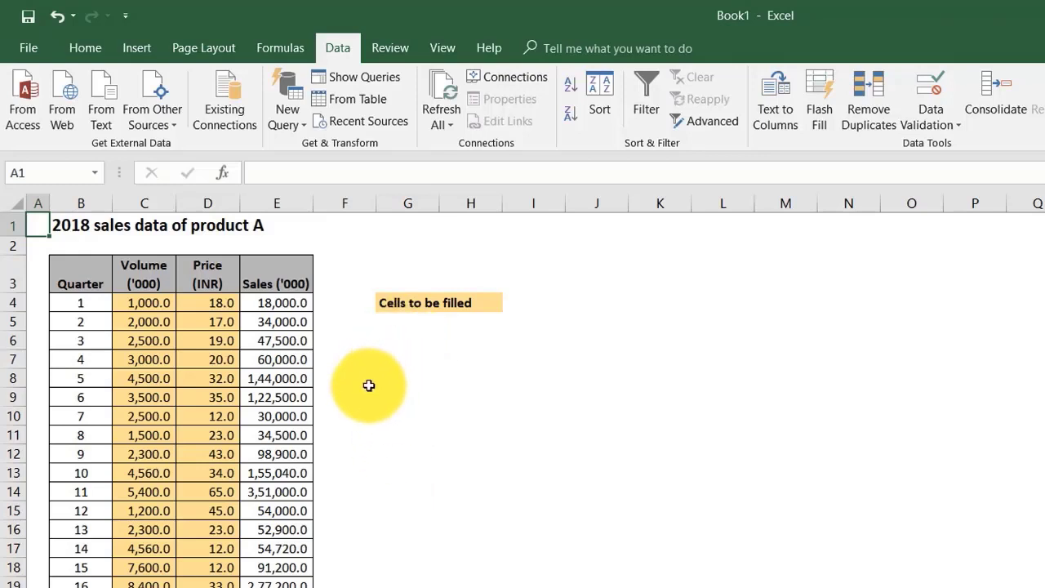
Step: Count the Volume ('000) entries equal to 1000 in cell G6 with =COUNTIF(C4:C19,1000) and review the formula
left_click(400, 340)
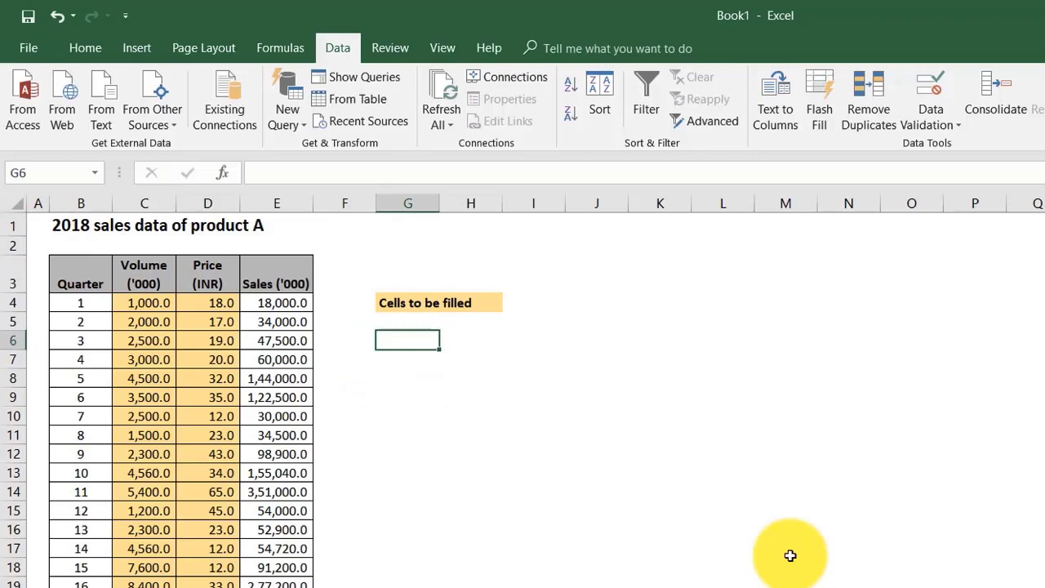
type("=cou")
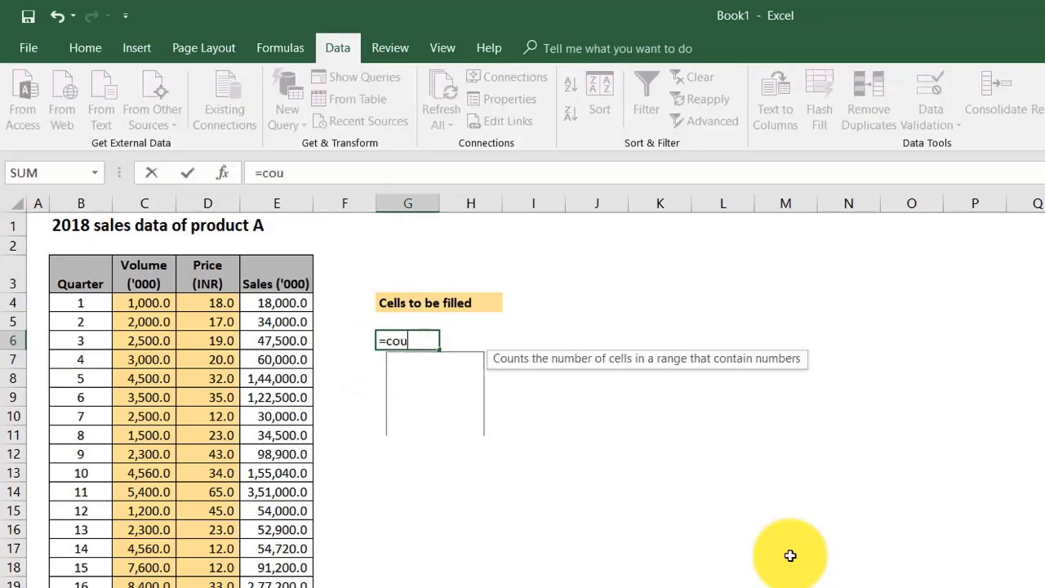
type("ntif")
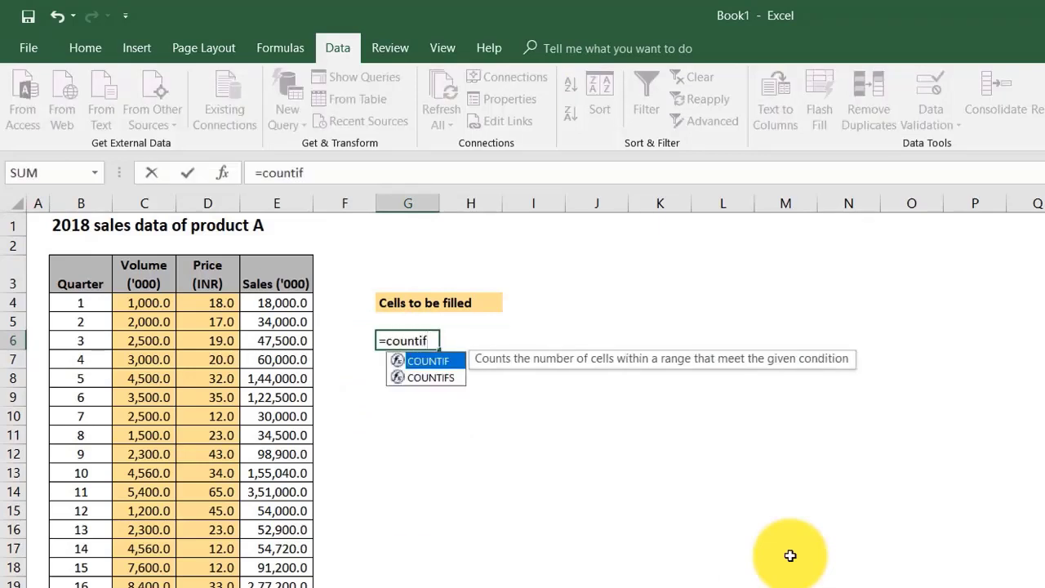
type("(")
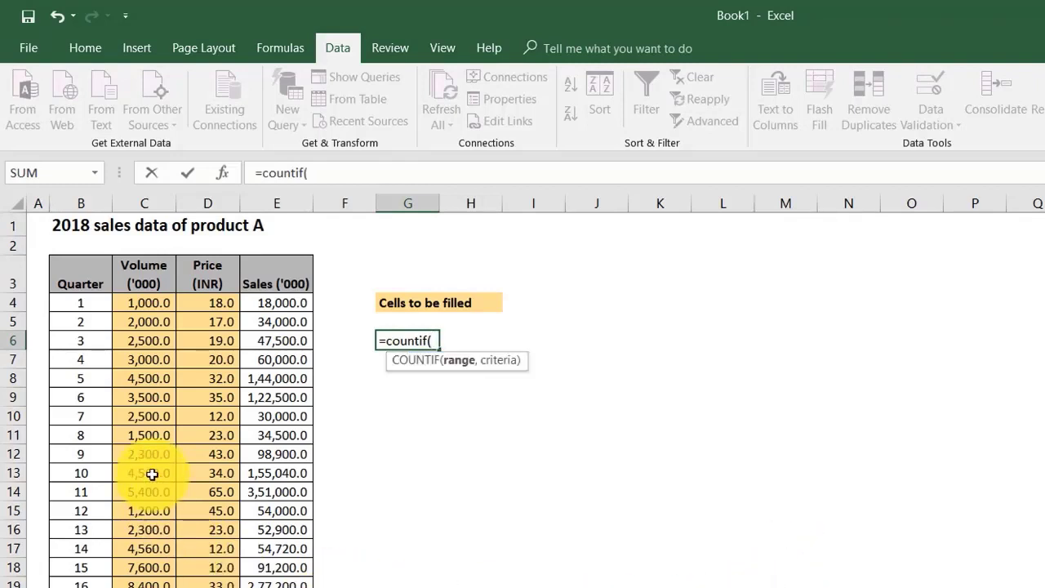
left_click_drag(158, 304, 139, 585)
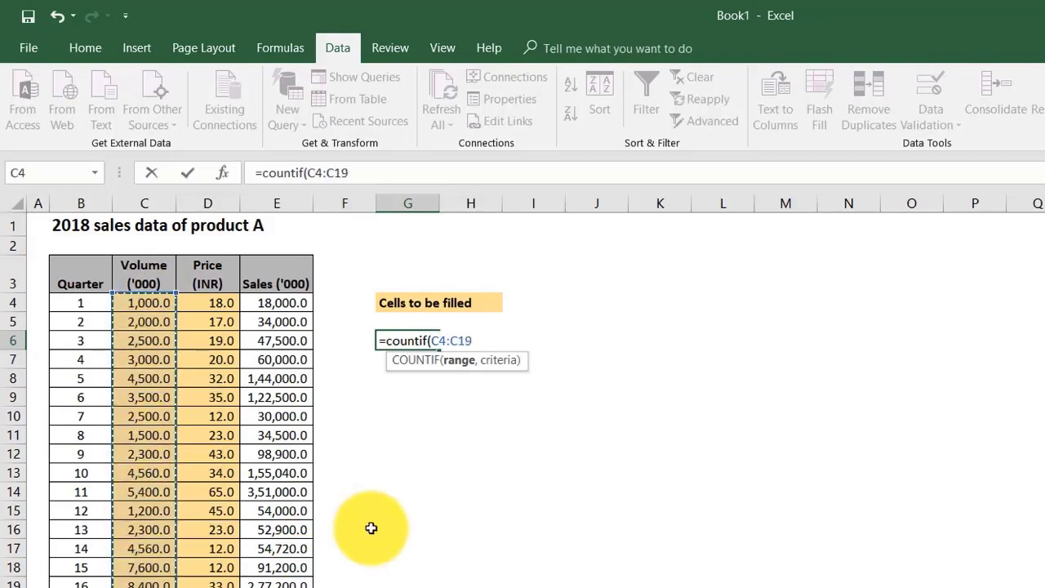
type(",")
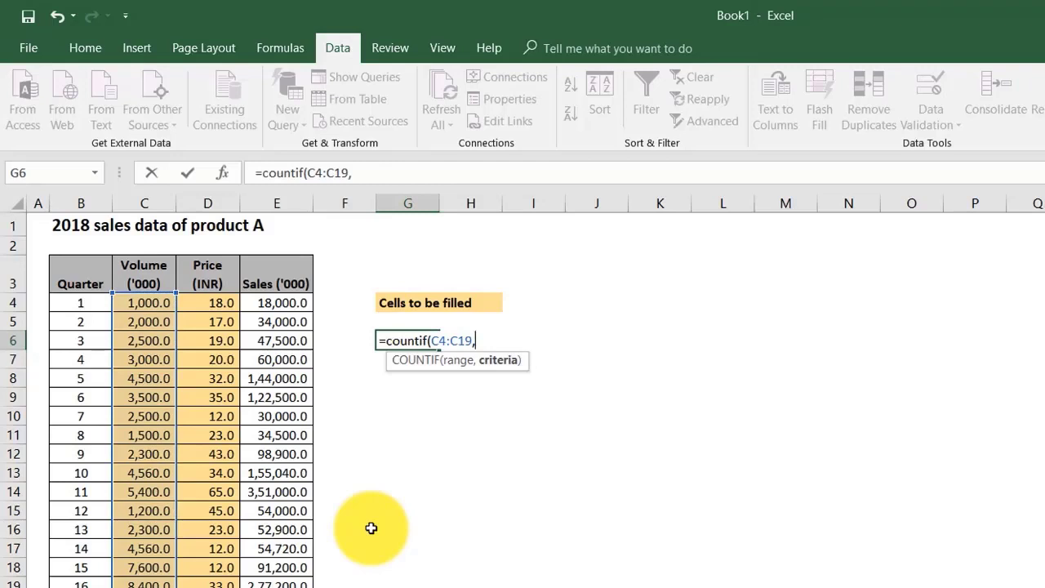
type("1000)")
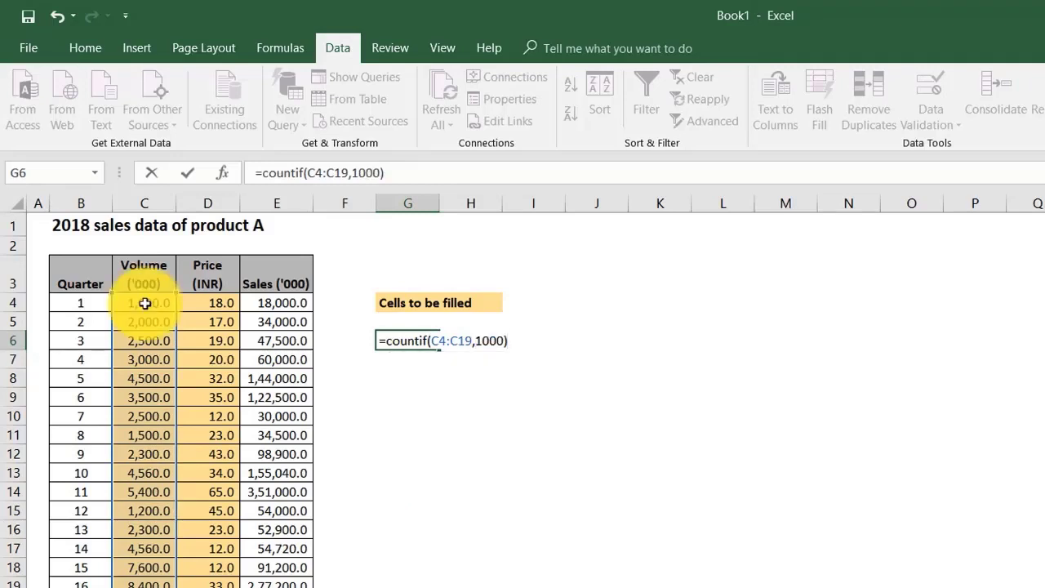
key("Return")
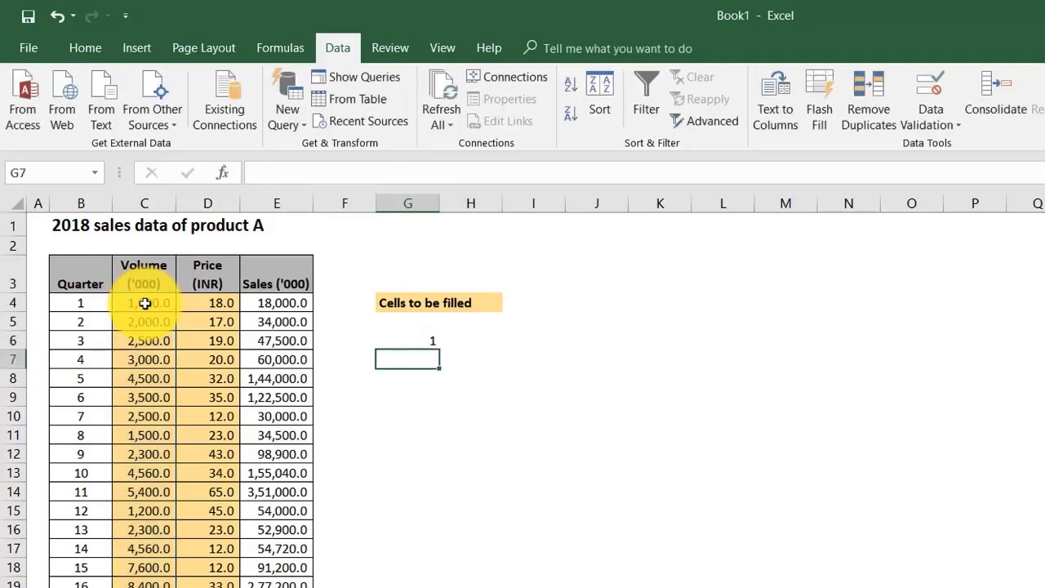
left_click(409, 341)
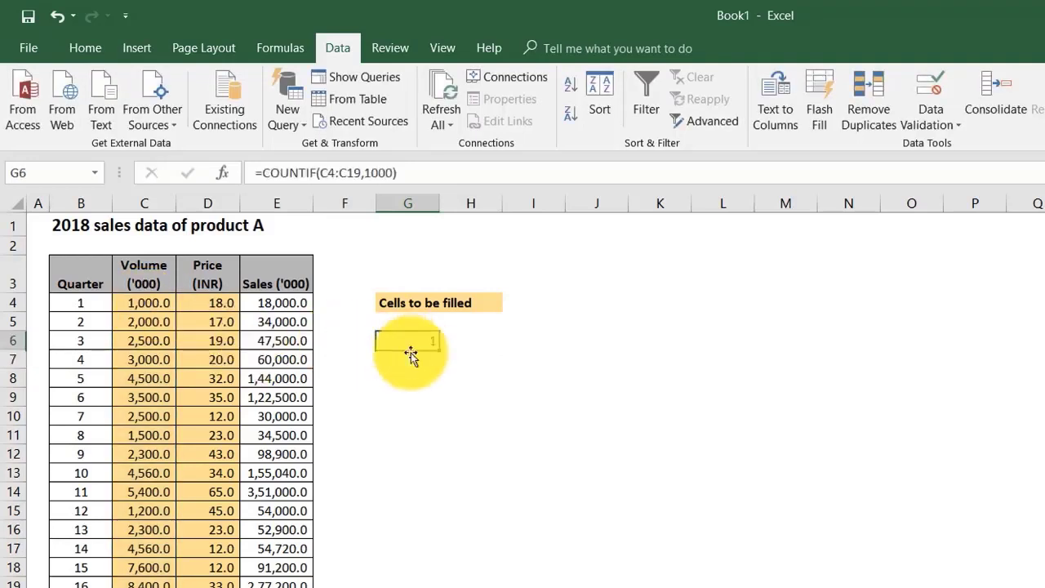
Step: Change the COUNTIF criterion in G6 to 2300 and check the formula against the Volume ('000) entries
left_click(372, 173)
type("200")
key("Return")
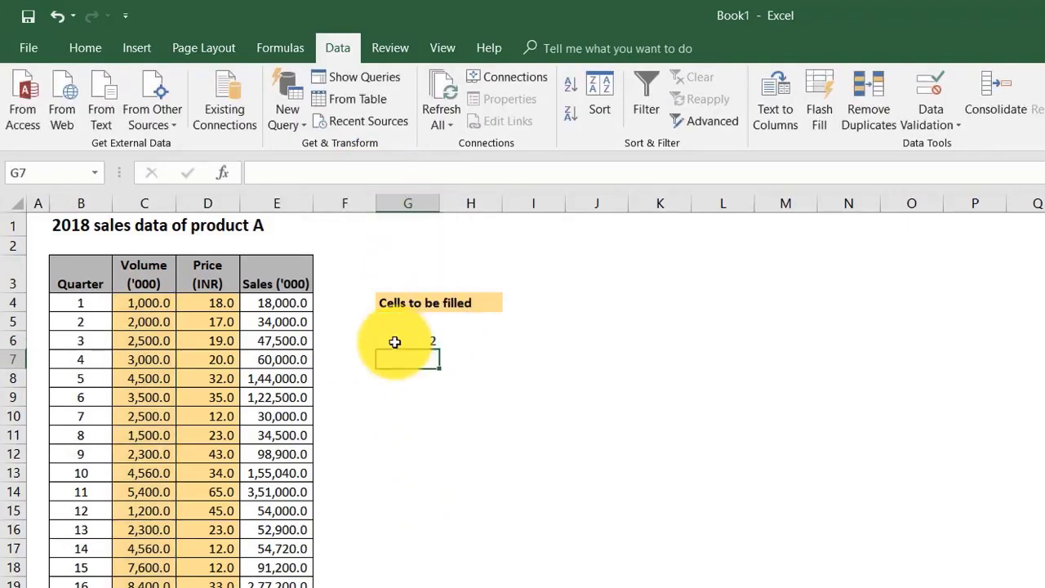
left_click(397, 342)
left_click_drag(143, 305, 124, 575)
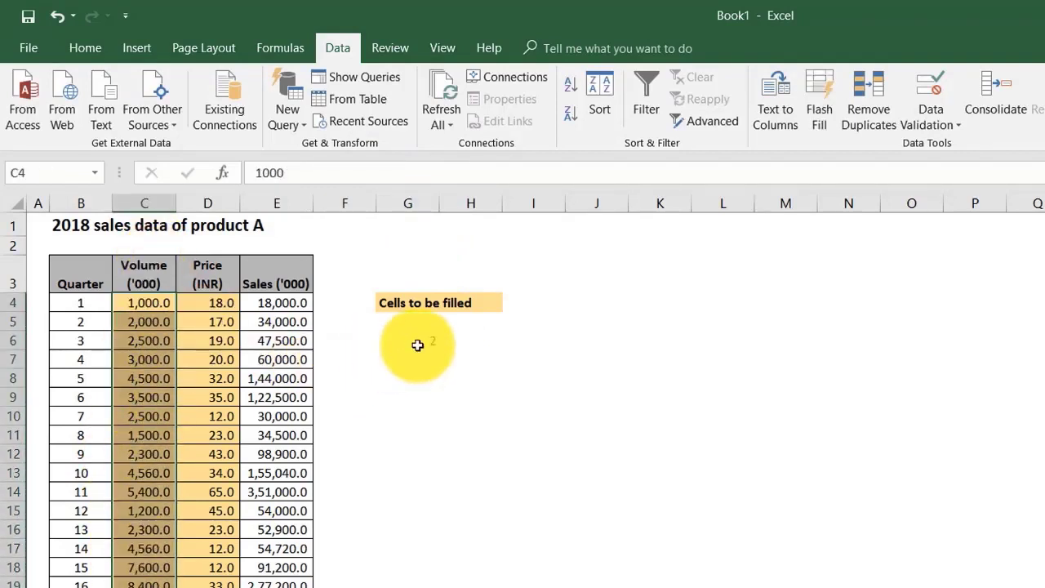
left_click(414, 342)
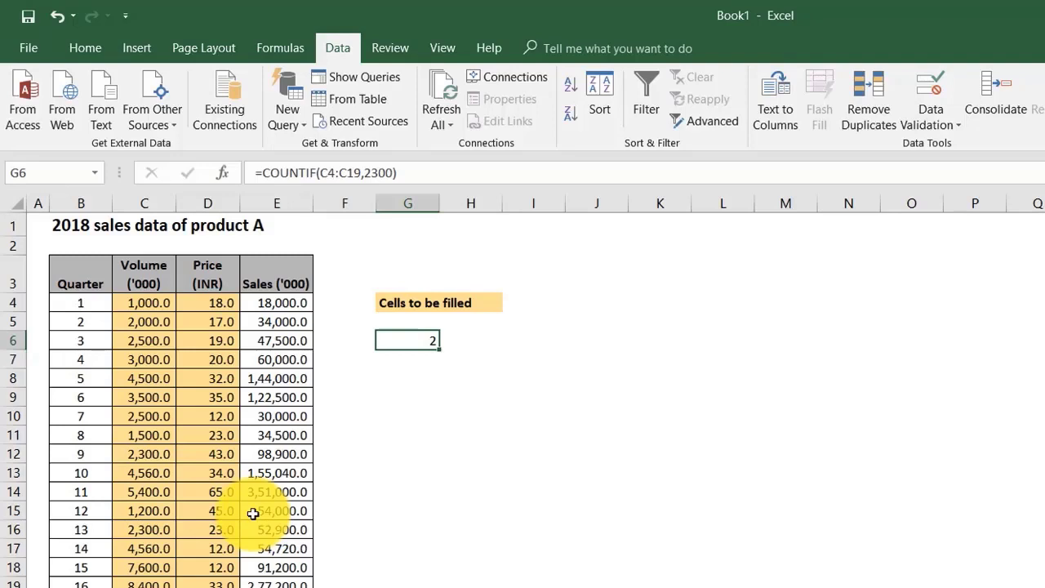
Step: Sum the Sales ('000) values whose volume equals 2300 in cell G7 with =SUMIF(C4:C19,2300,E4:E19)
left_click(404, 356)
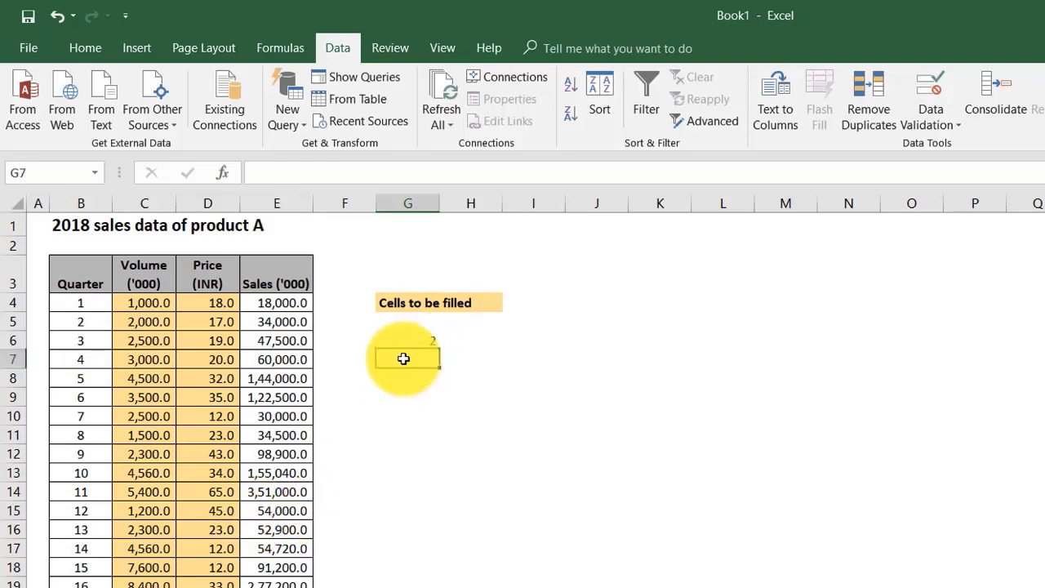
type("=su")
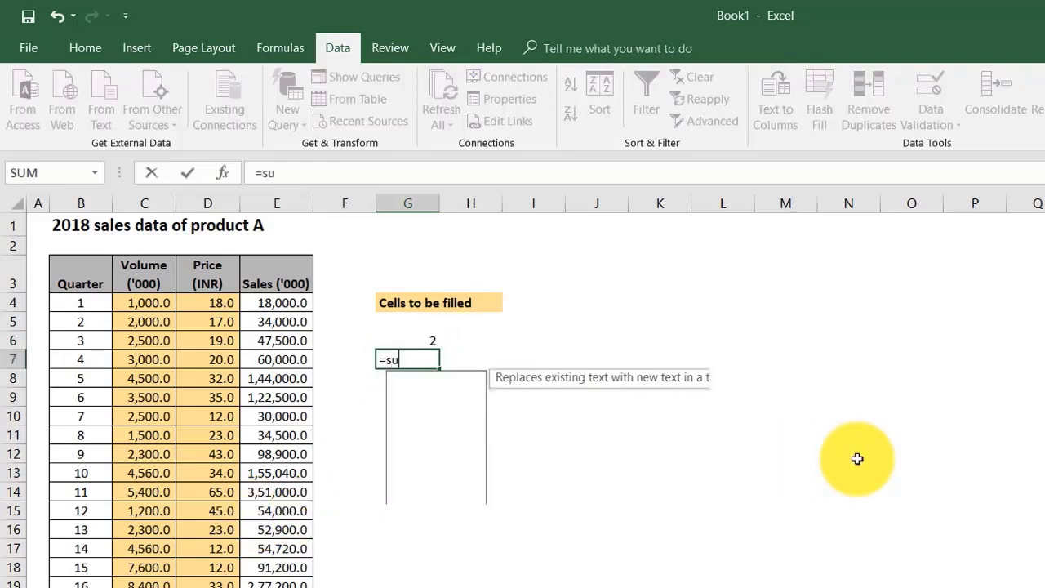
type("mif")
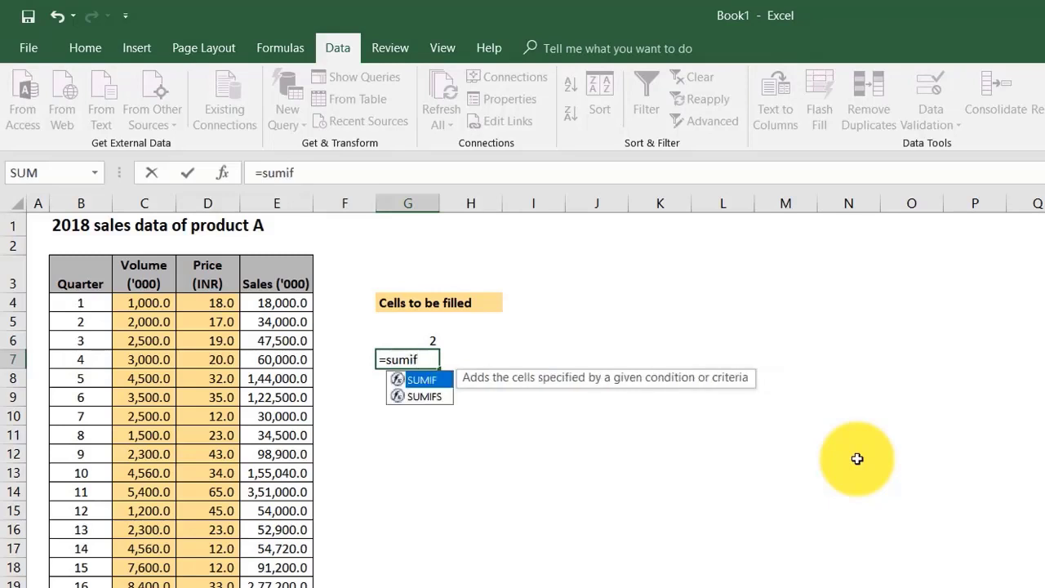
type("(")
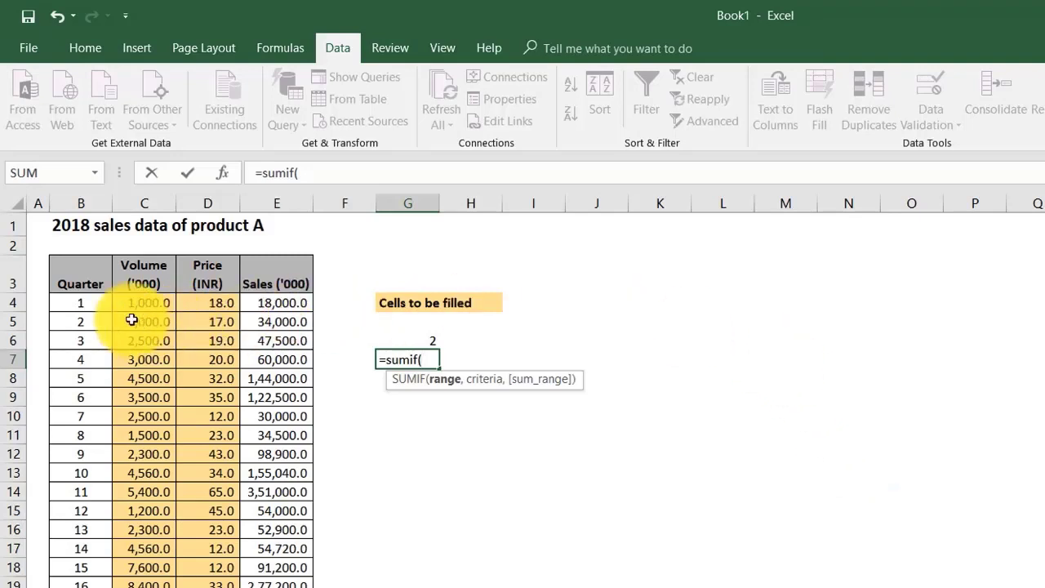
left_click_drag(154, 300, 155, 581)
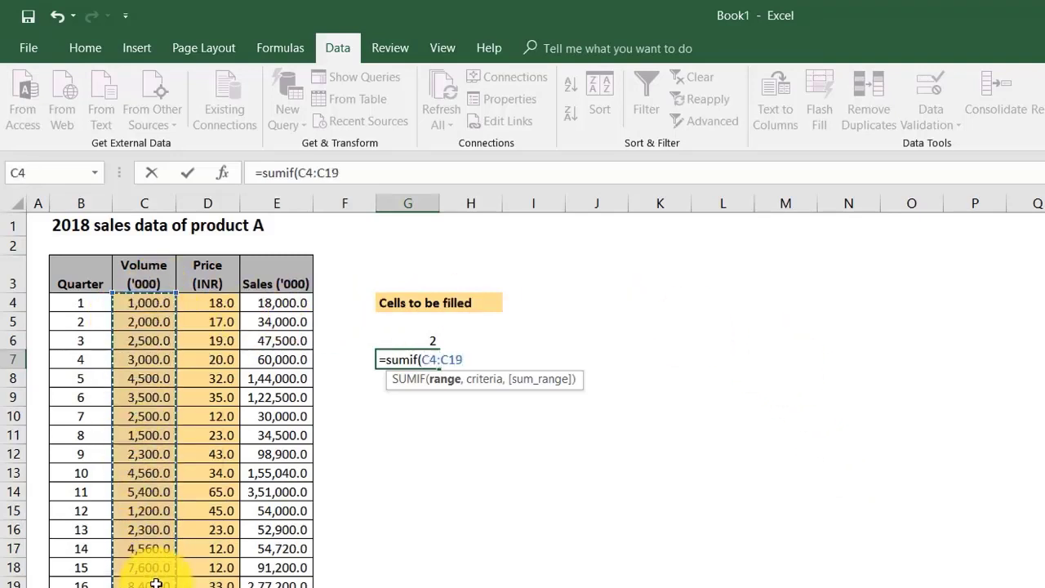
type(",")
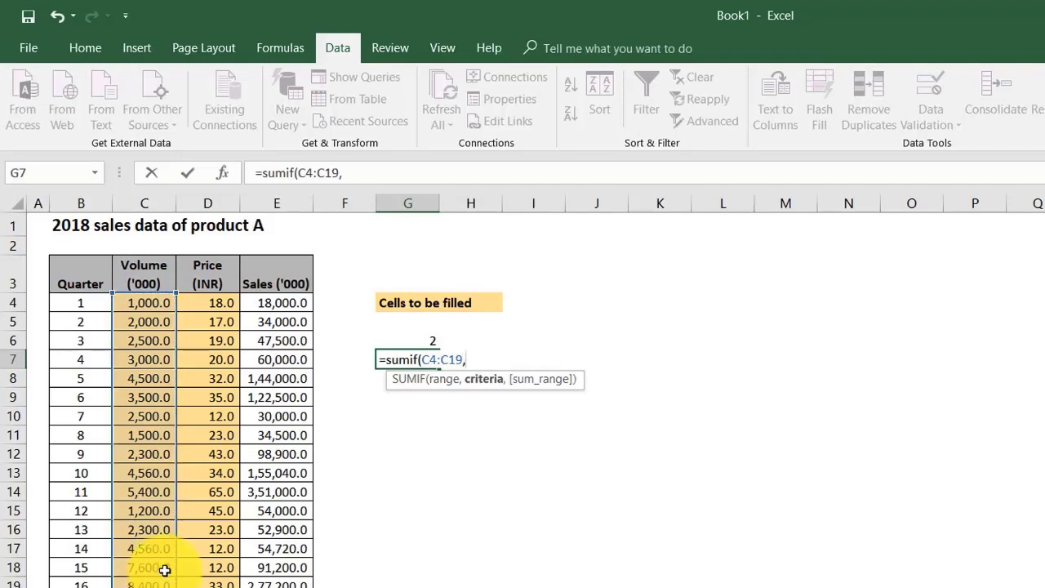
type("2300,")
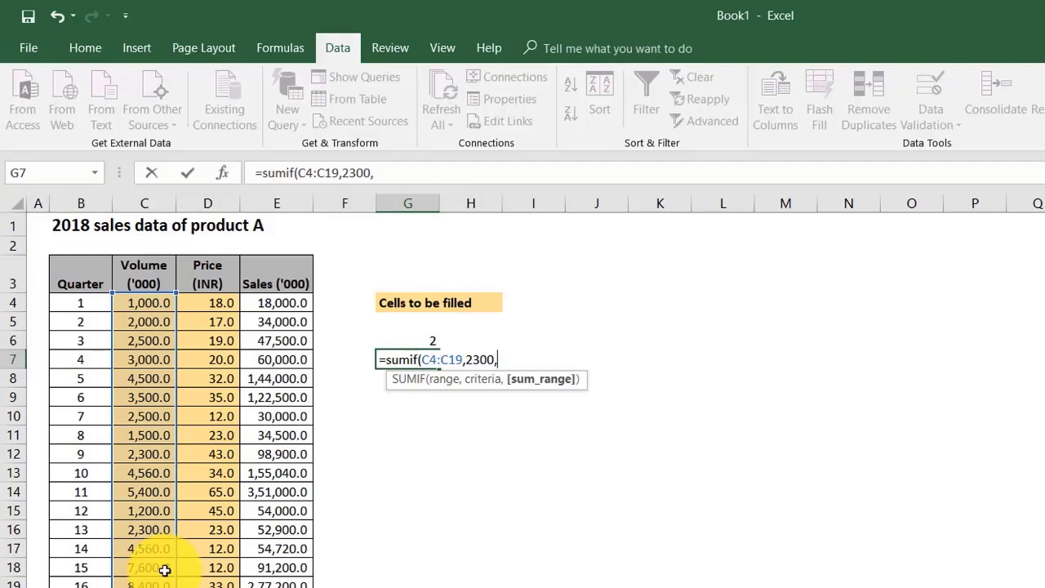
left_click_drag(271, 281, 269, 488)
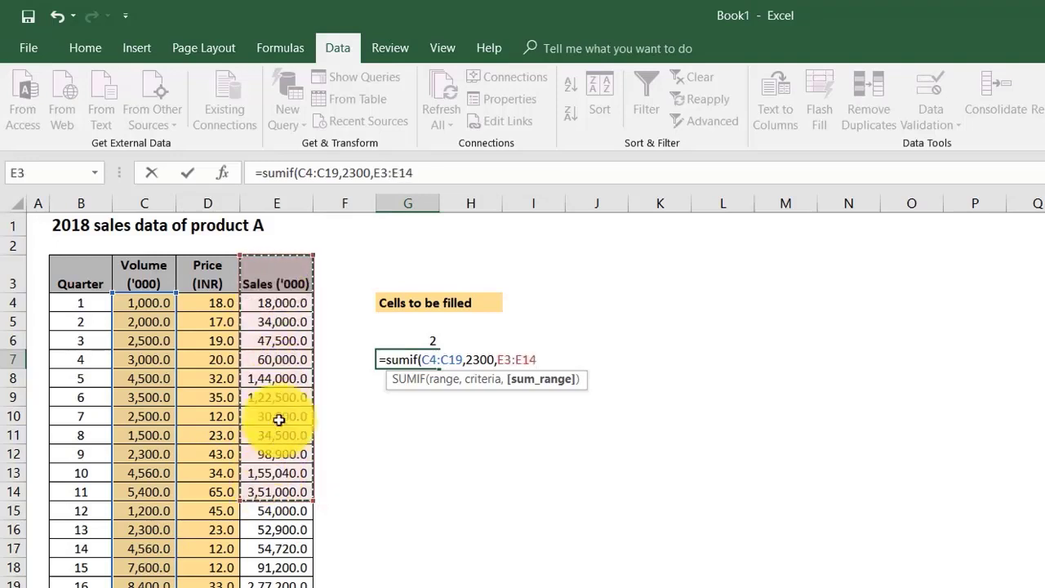
key("BackSpace")
left_click_drag(268, 303, 270, 583)
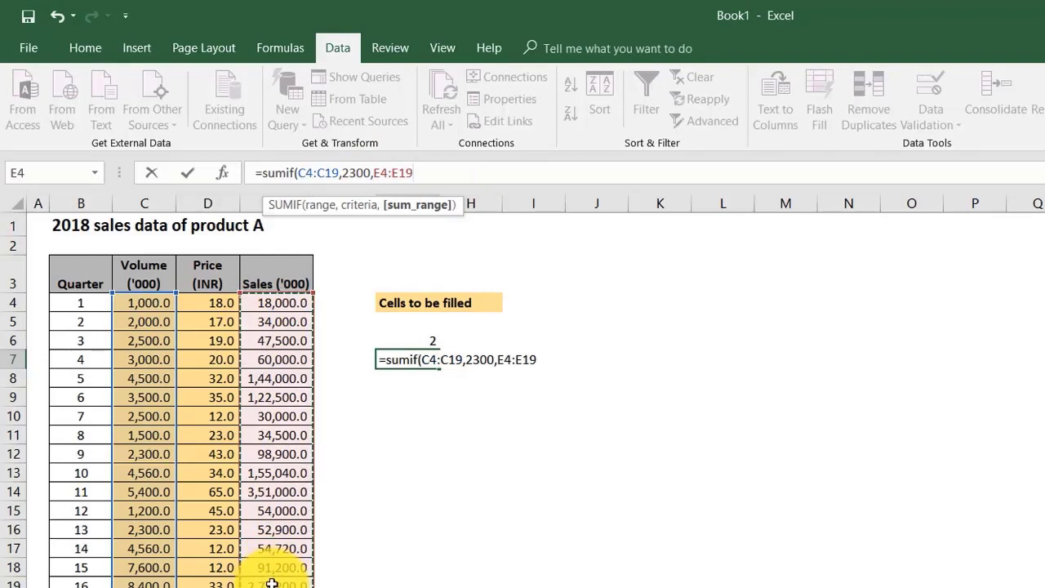
type(")")
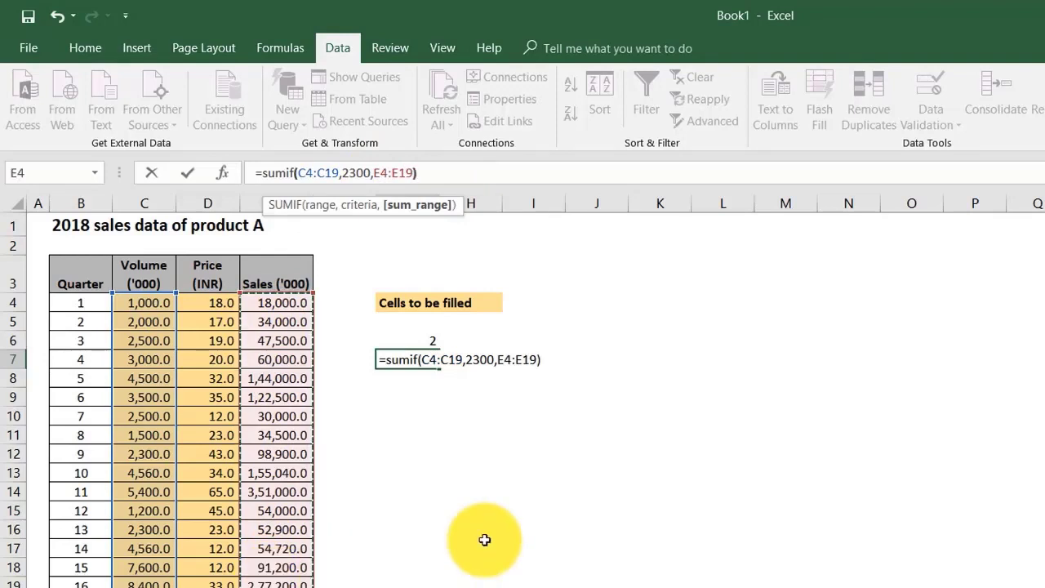
key("Return")
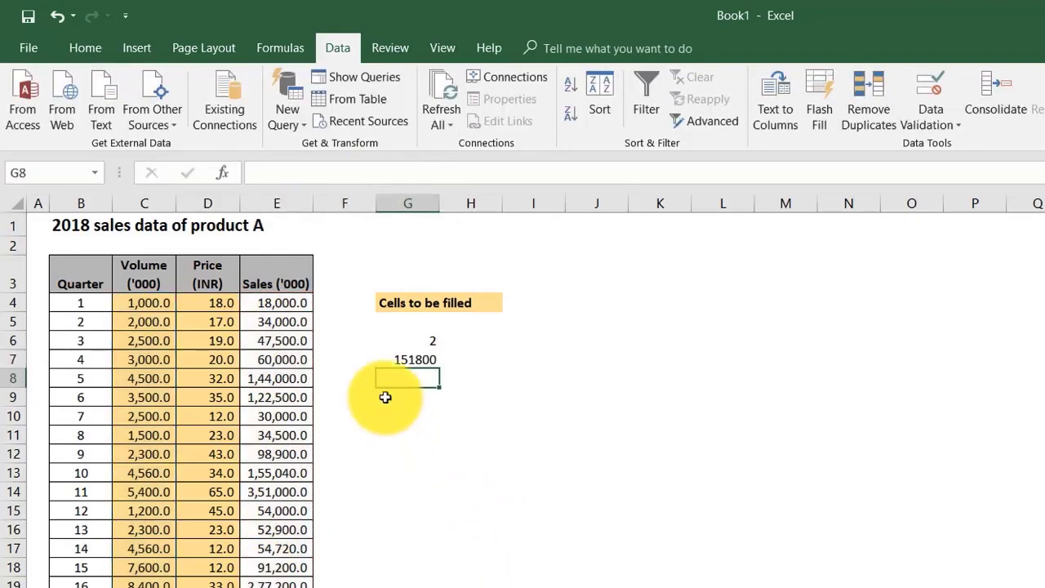
Step: Mark the two rows with a volume of 2,300, quarters 9 and 13, with an x in F12 and F16
left_click(395, 339)
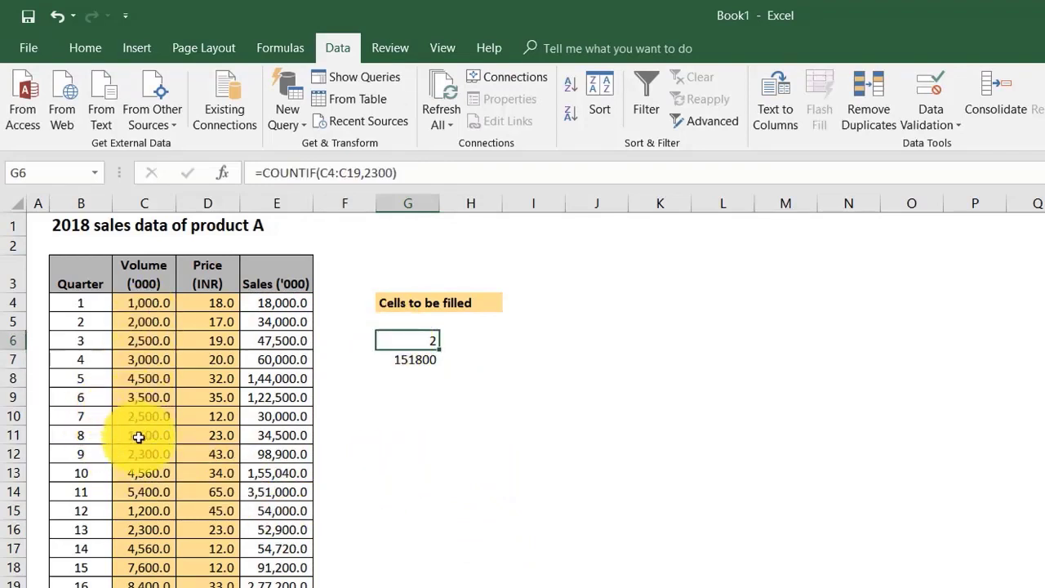
left_click(340, 451)
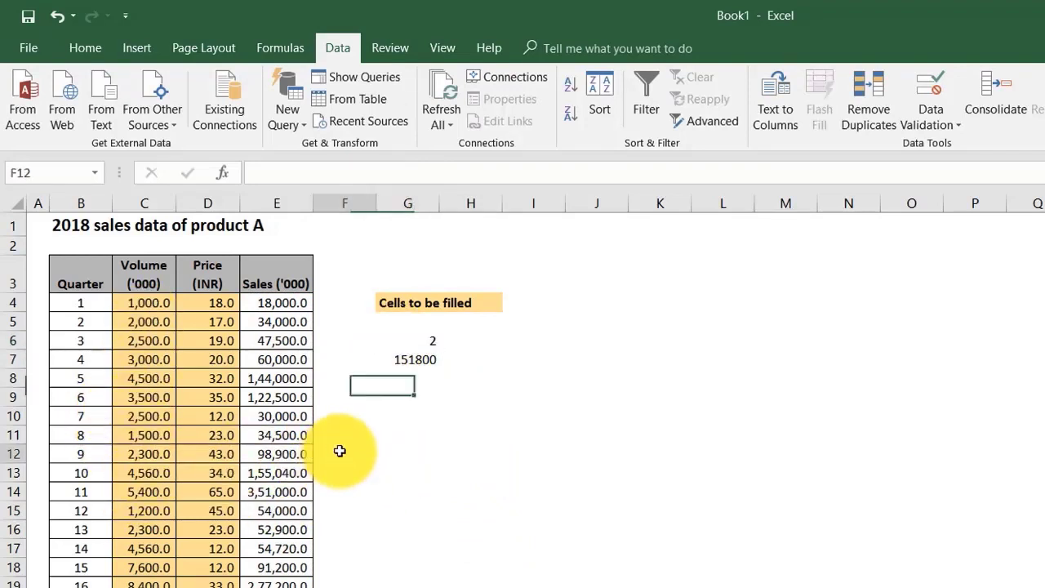
type("x")
left_click(319, 530)
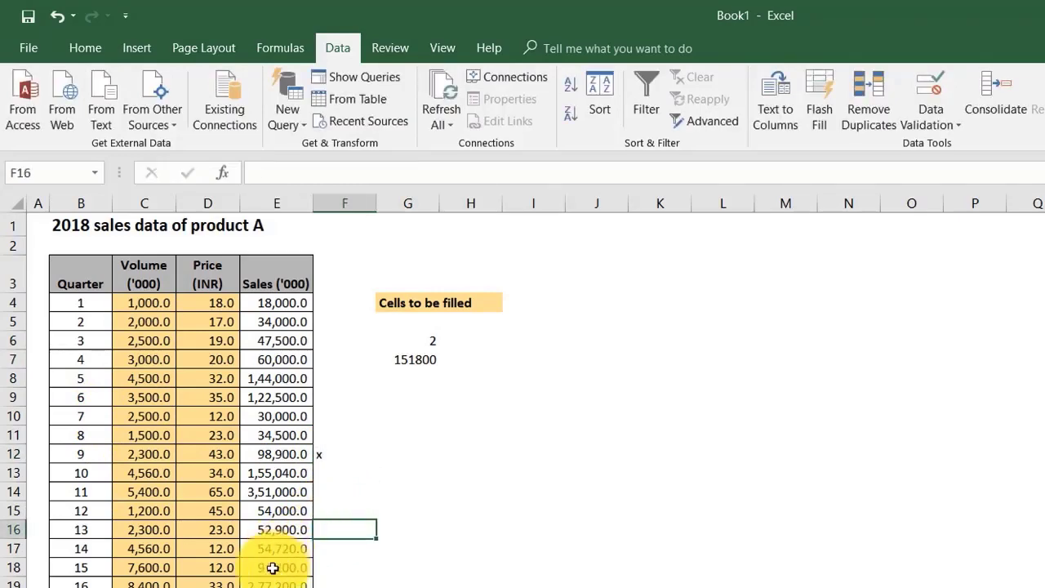
type("x")
left_click(349, 490)
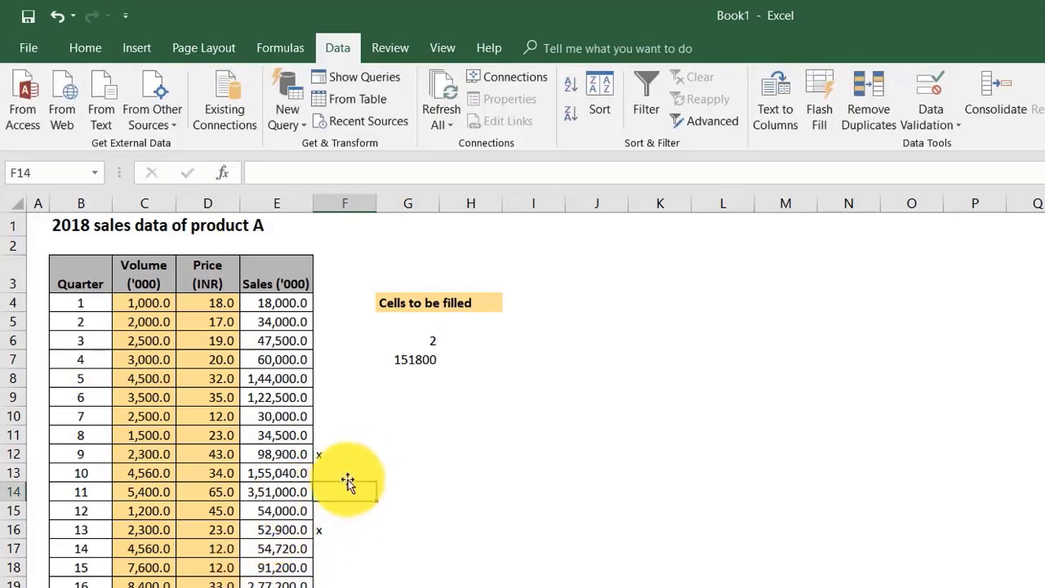
Step: Select the Sales ('000) values of quarters 9 and 13 together and compare them with the SUMIF result in G7
left_click(299, 455)
left_click(275, 530, "ctrl")
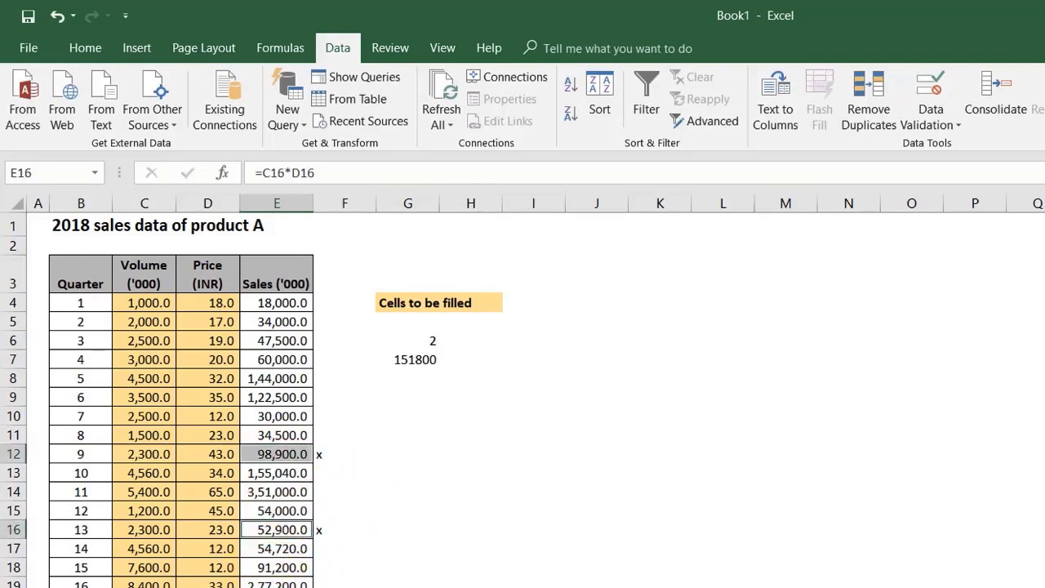
left_click(411, 363)
Step: Label the two formula results by entering Countif in F6 and Sumif in F7
left_click(350, 339)
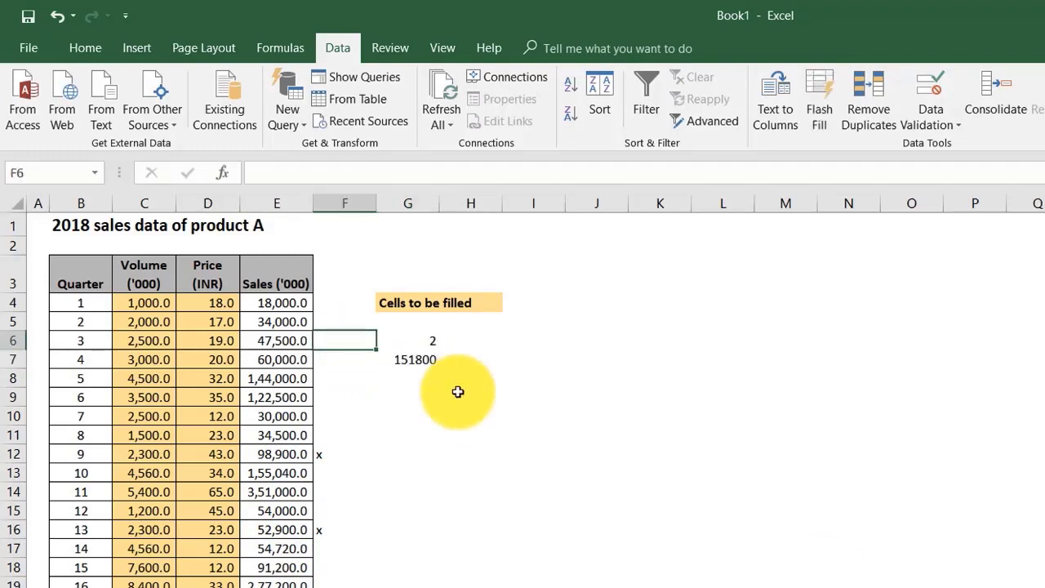
type("Countif")
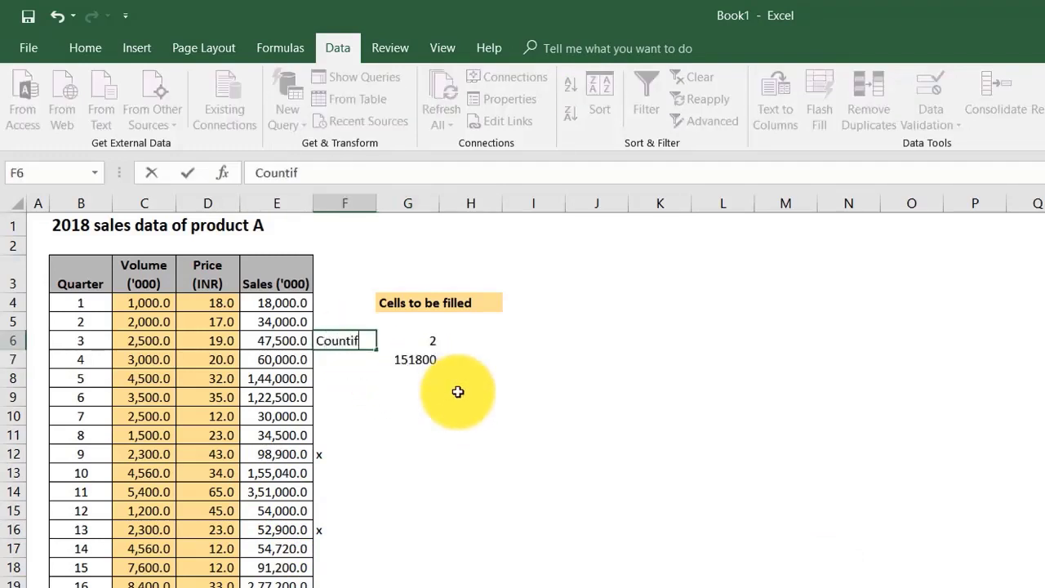
key("Return")
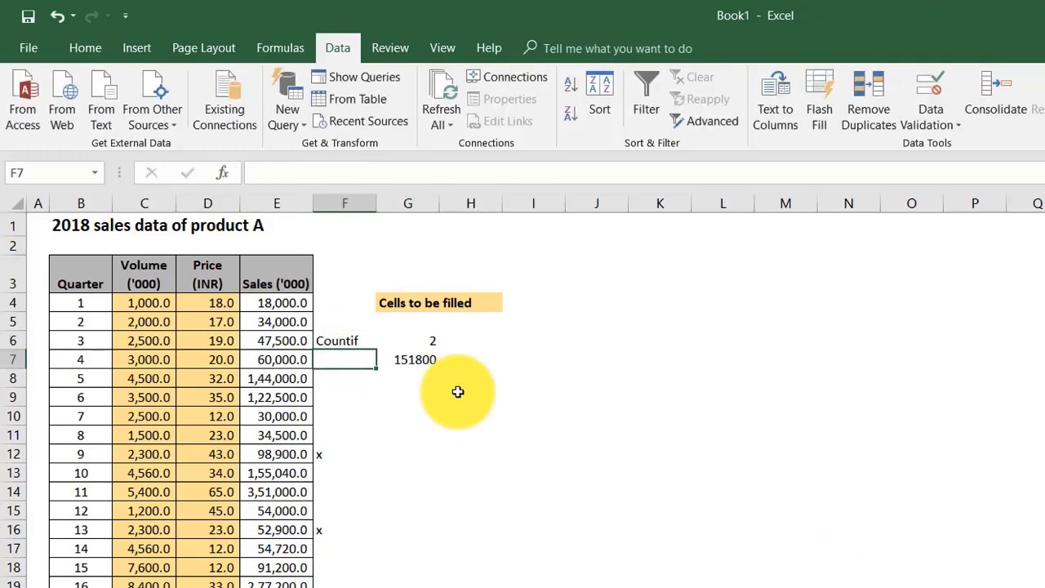
type("Sumif")
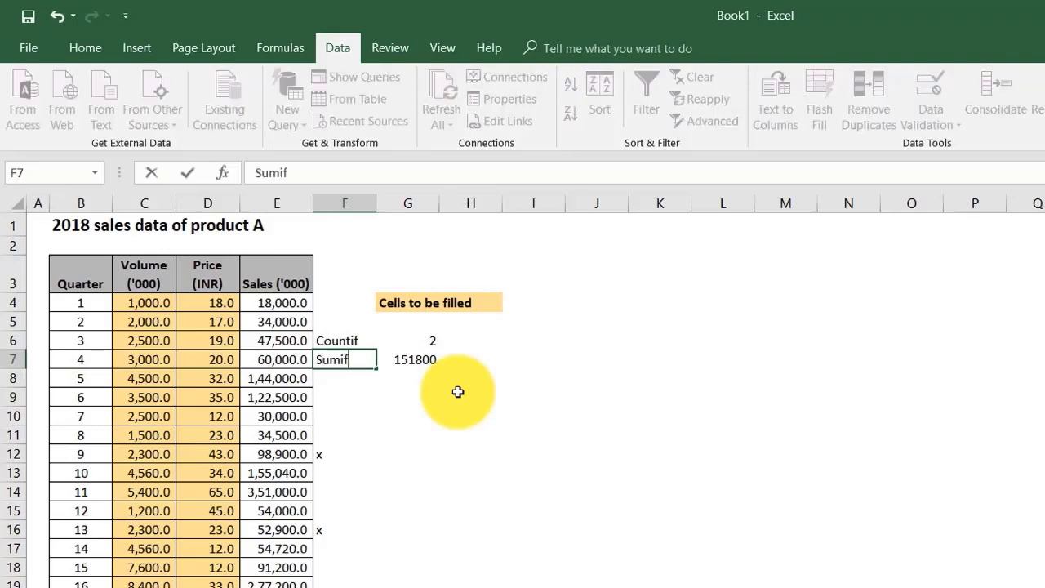
key("Tab")
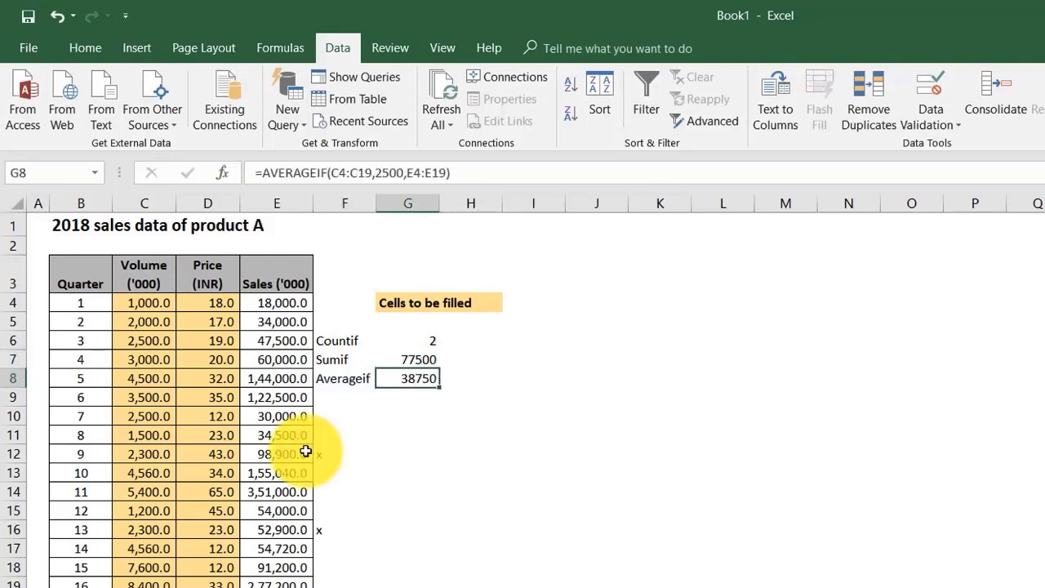
Step: Average the Sales ('000) values whose volume equals 2300 in cell G8 with =AVERAGEIF(C4:C19,2300,E4:E19)
type("=")
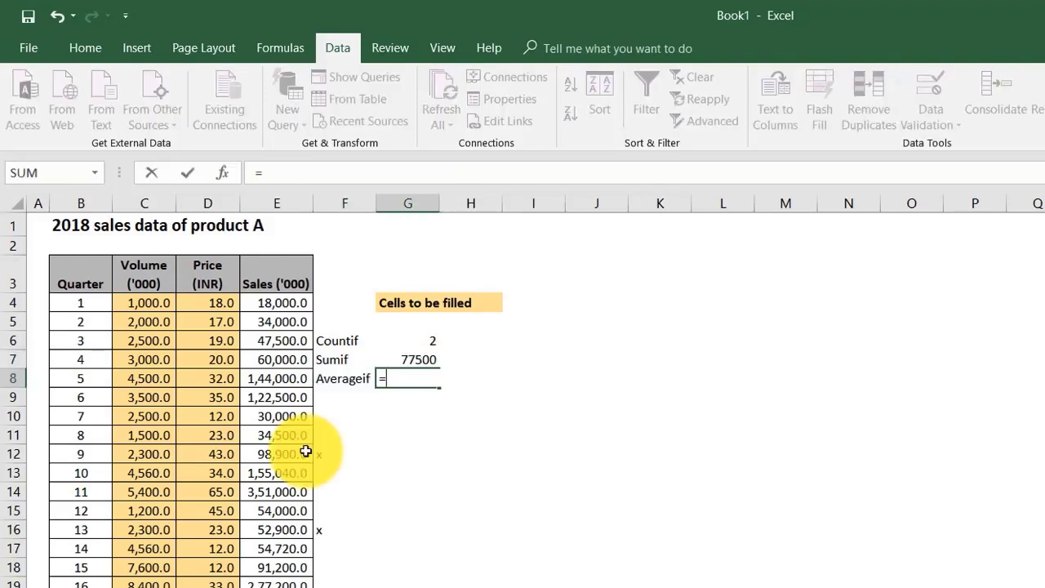
type("average")
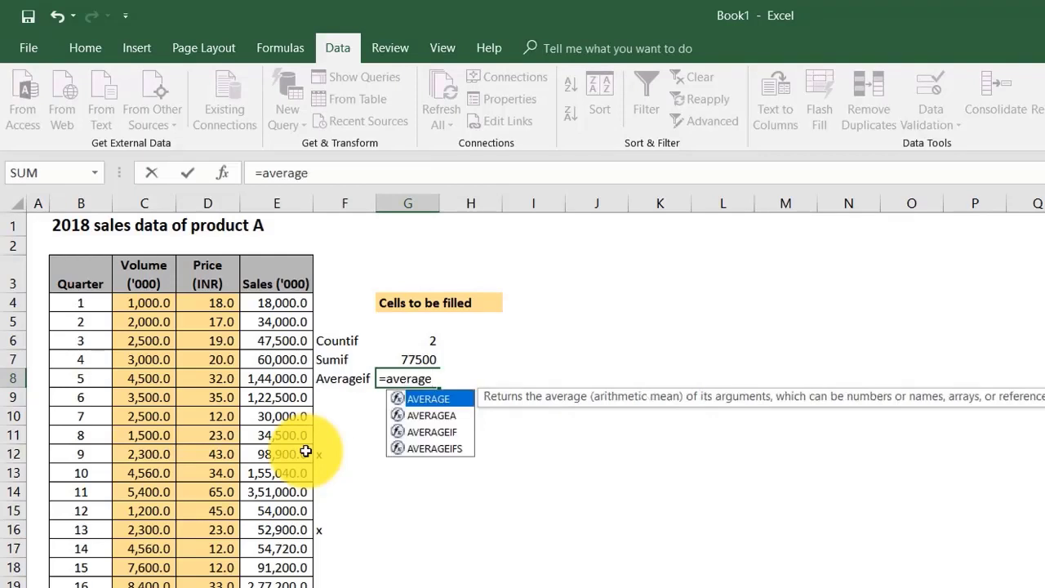
type("if(")
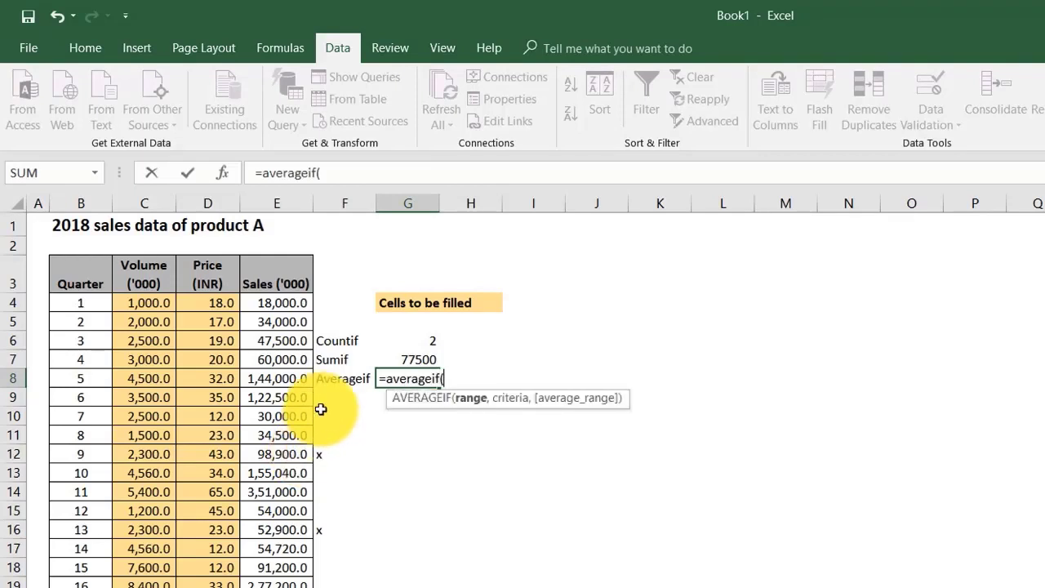
left_click_drag(144, 304, 147, 579)
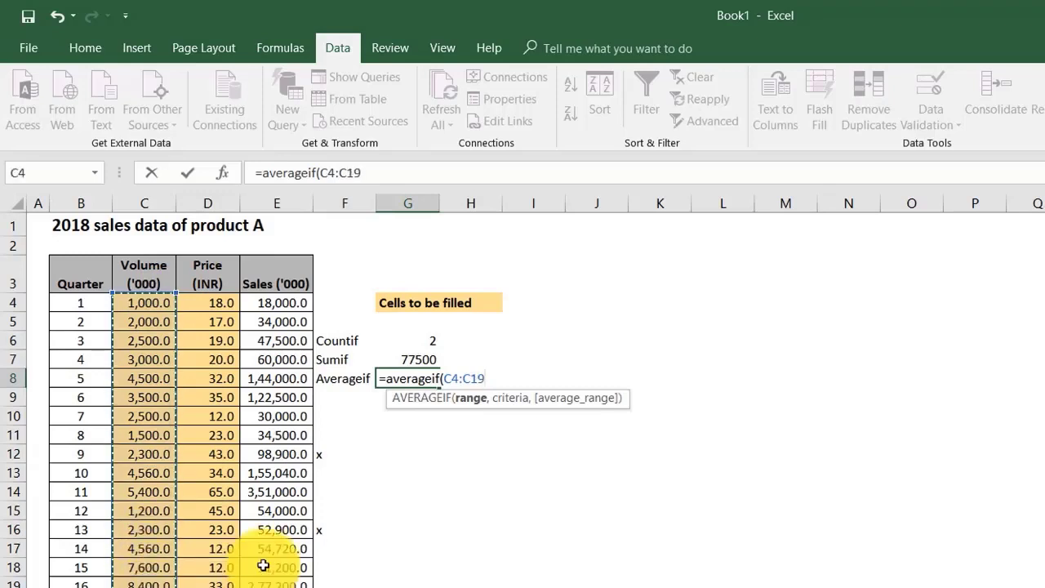
type(",2300")
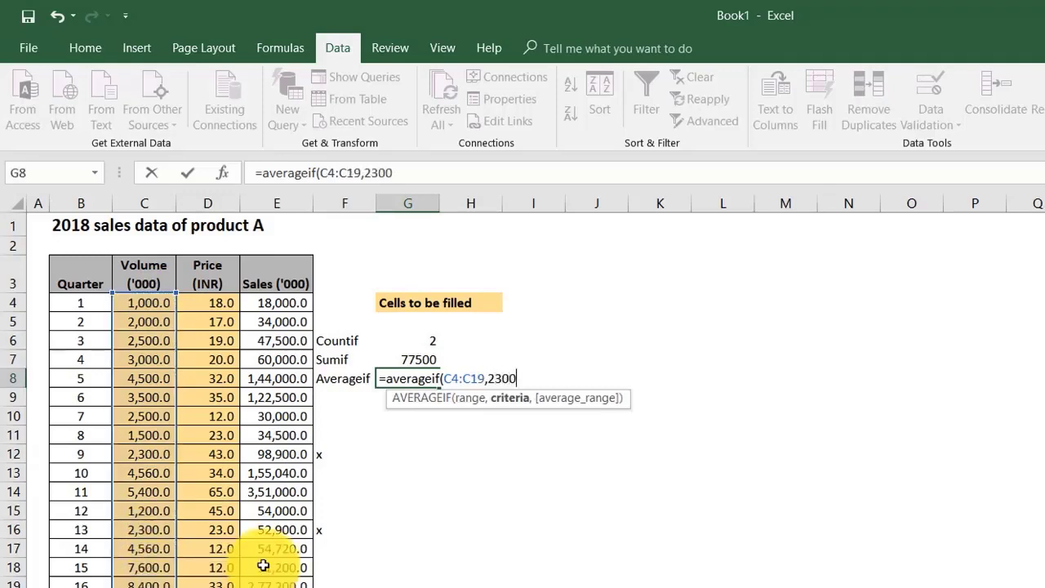
type(",")
left_click(272, 302)
left_click_drag(272, 302, 277, 577)
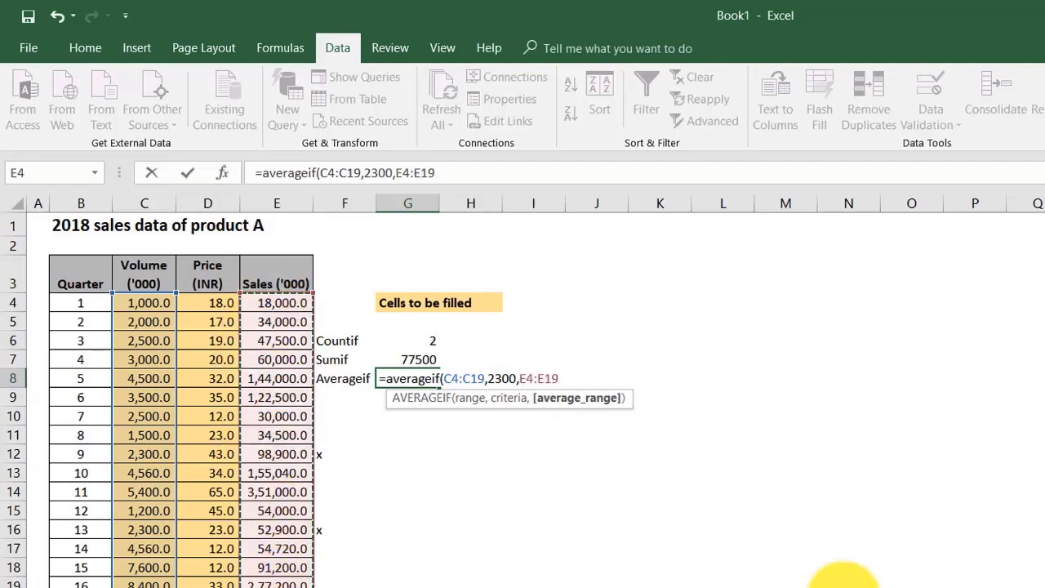
type(")")
key("Return")
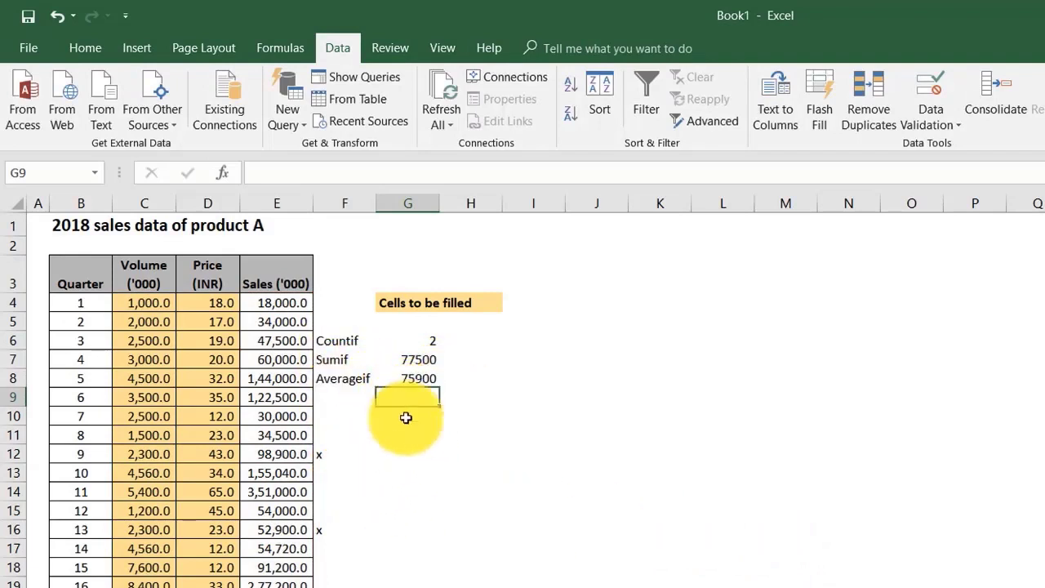
Step: Review the AVERAGEIF formula in G8 and compare its result with the Sales ('000) values of quarters 9 and 13
left_click(408, 377)
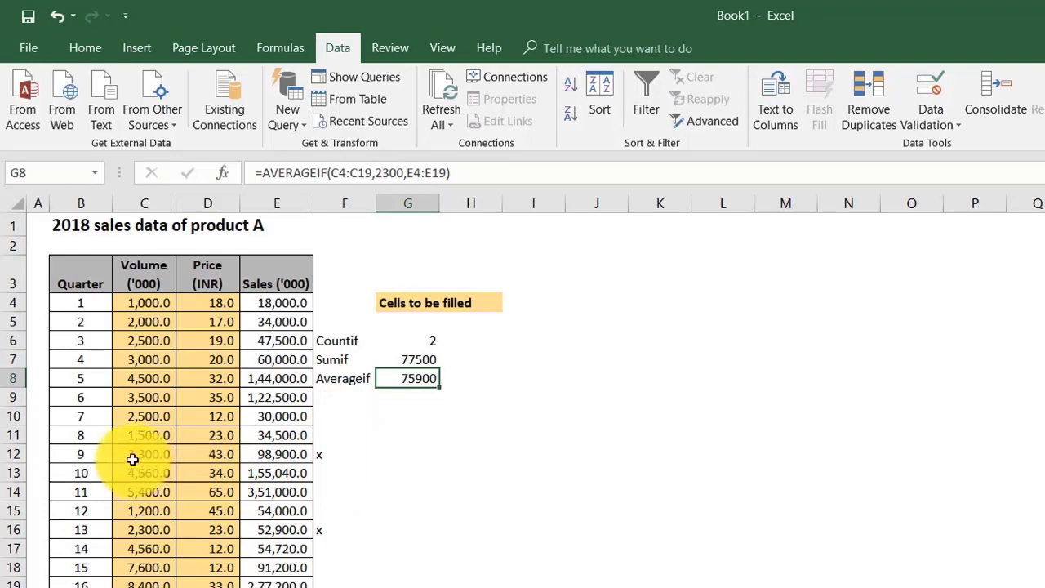
left_click(277, 455)
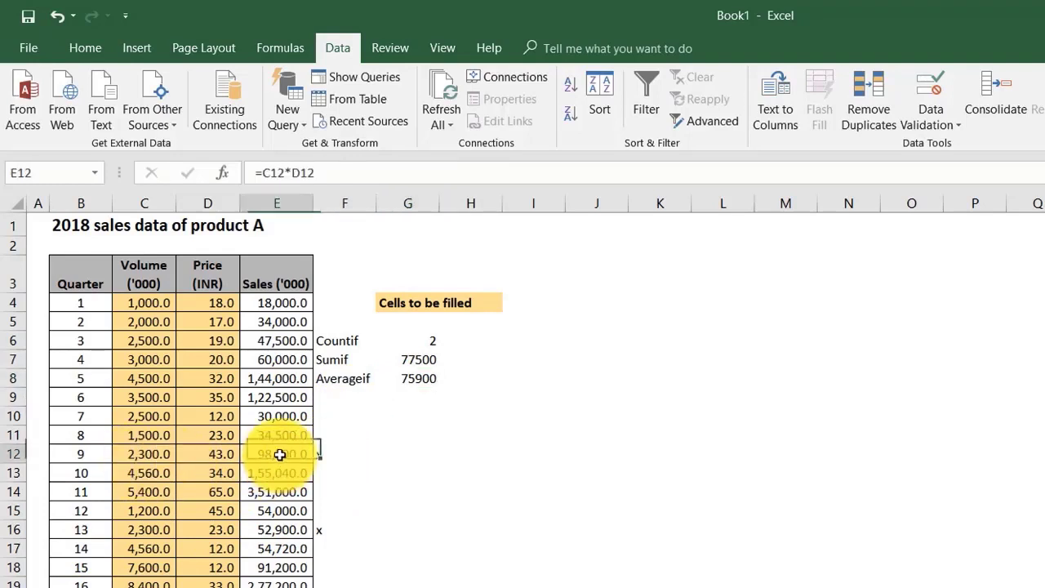
left_click(289, 530, "ctrl")
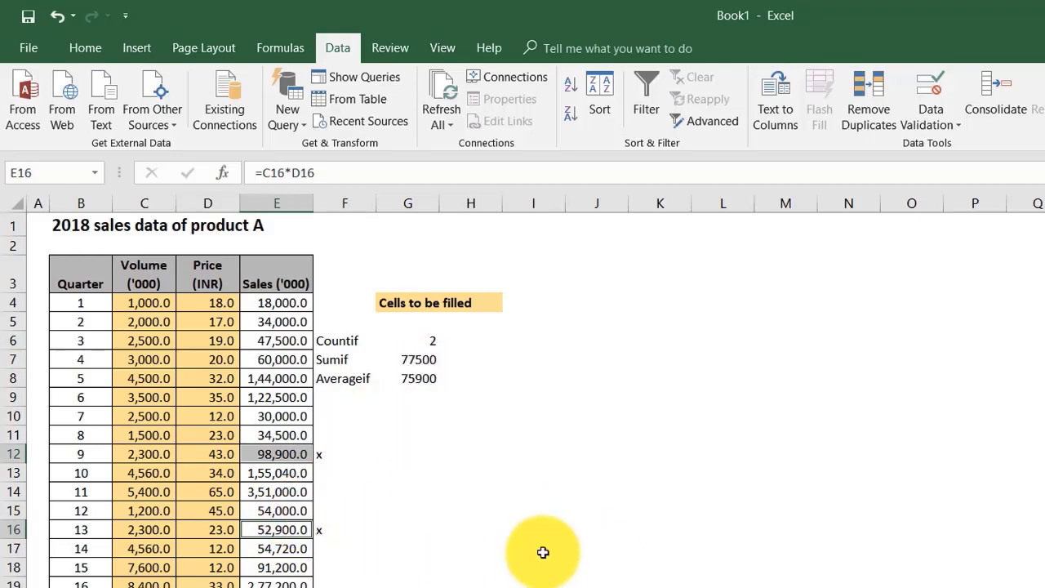
left_click(483, 512)
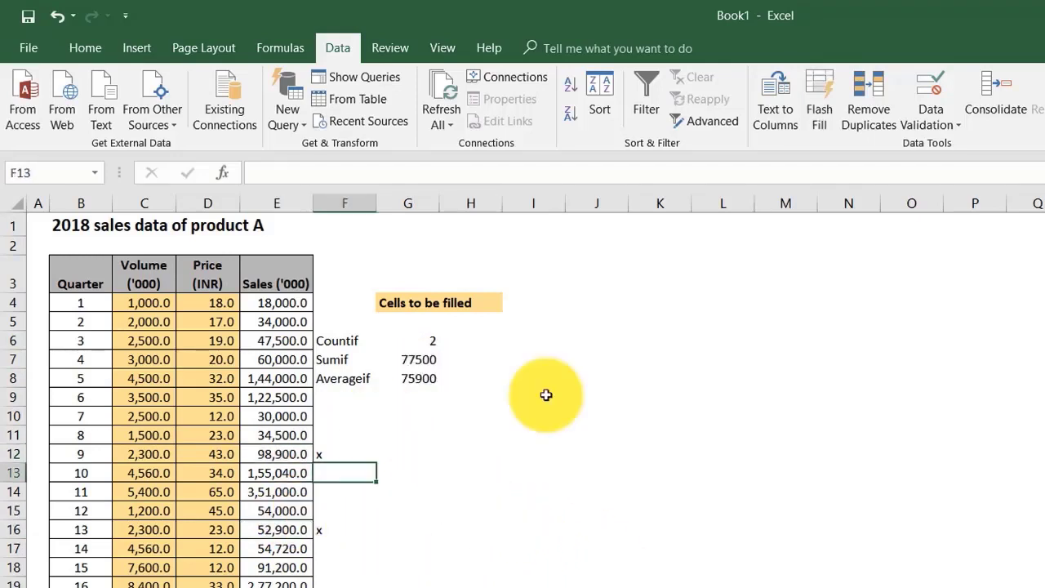